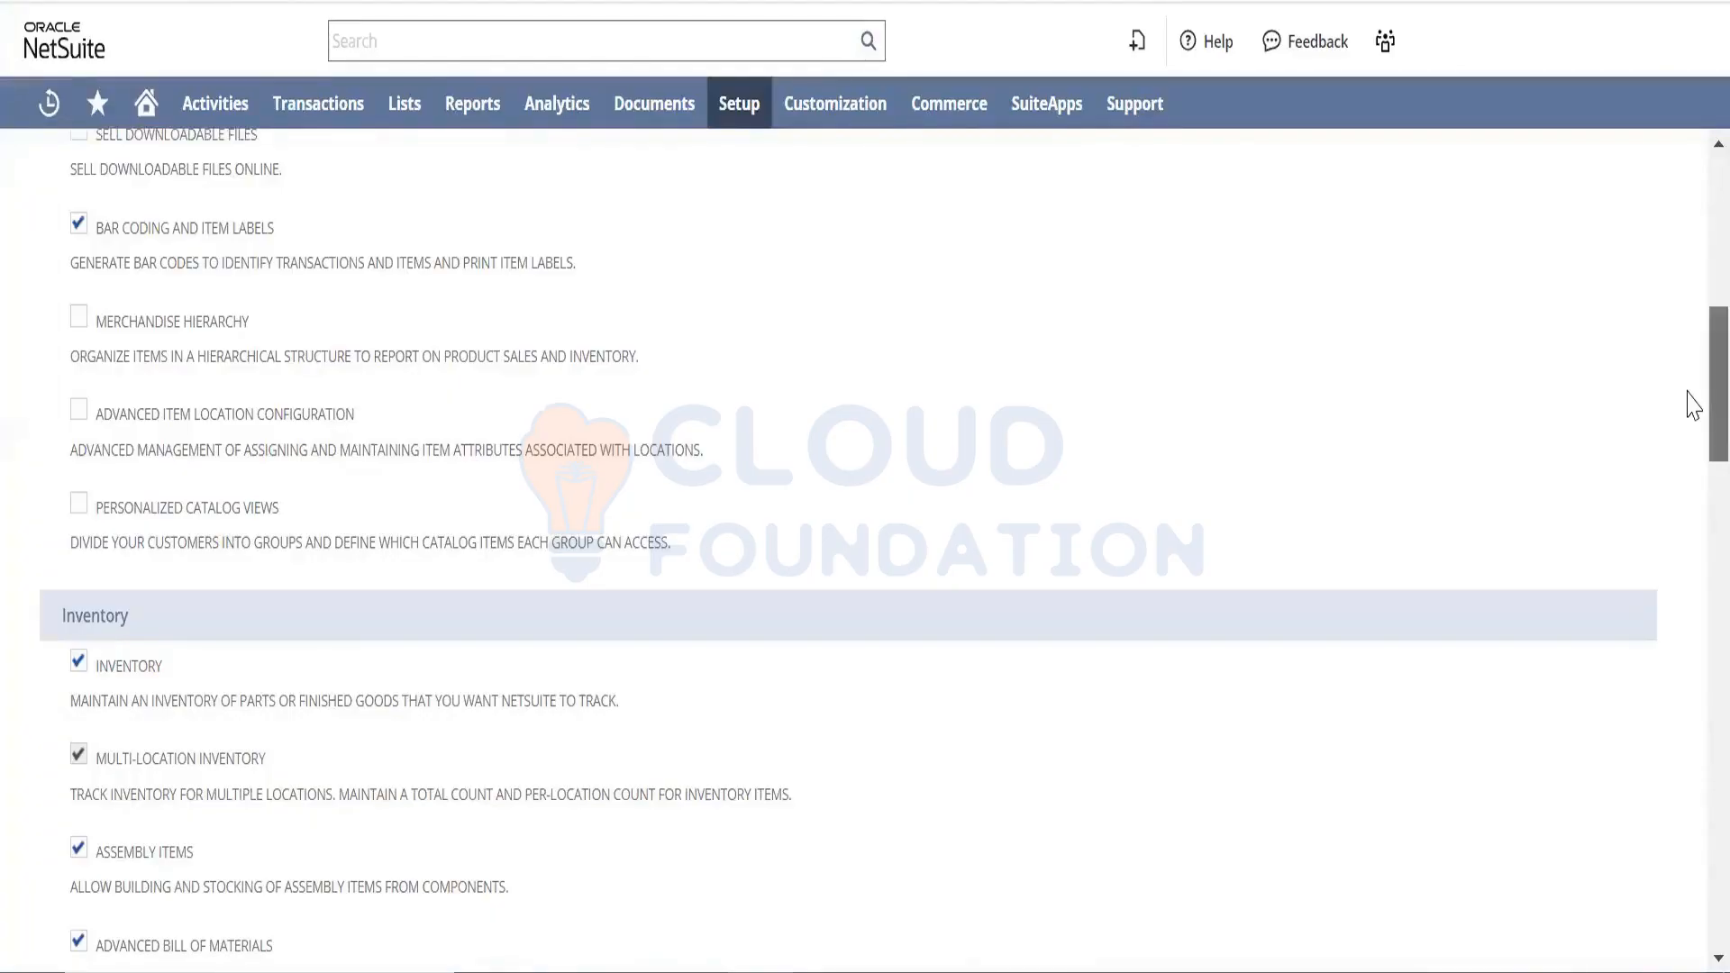
- Look over the Inventory features, and open the company's Locations list in a new browser tab to view it
scroll(1692, 414, "down", 2)
scroll(1693, 435, "down", 2)
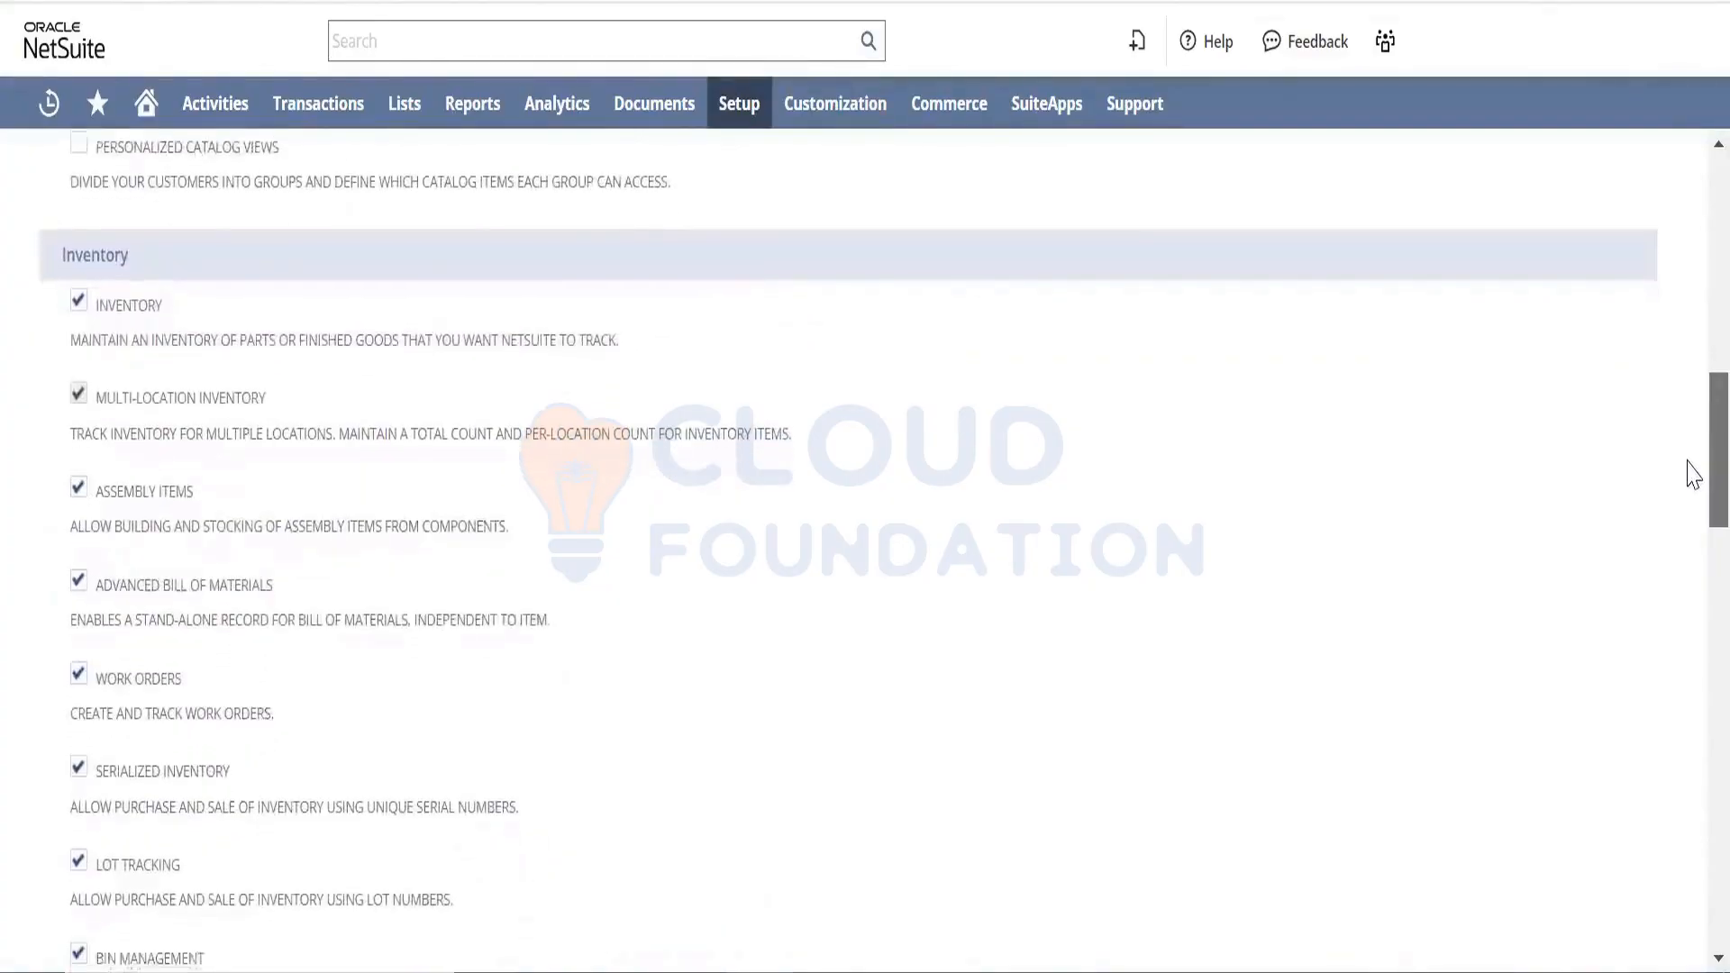
scroll(1693, 475, "down", 1)
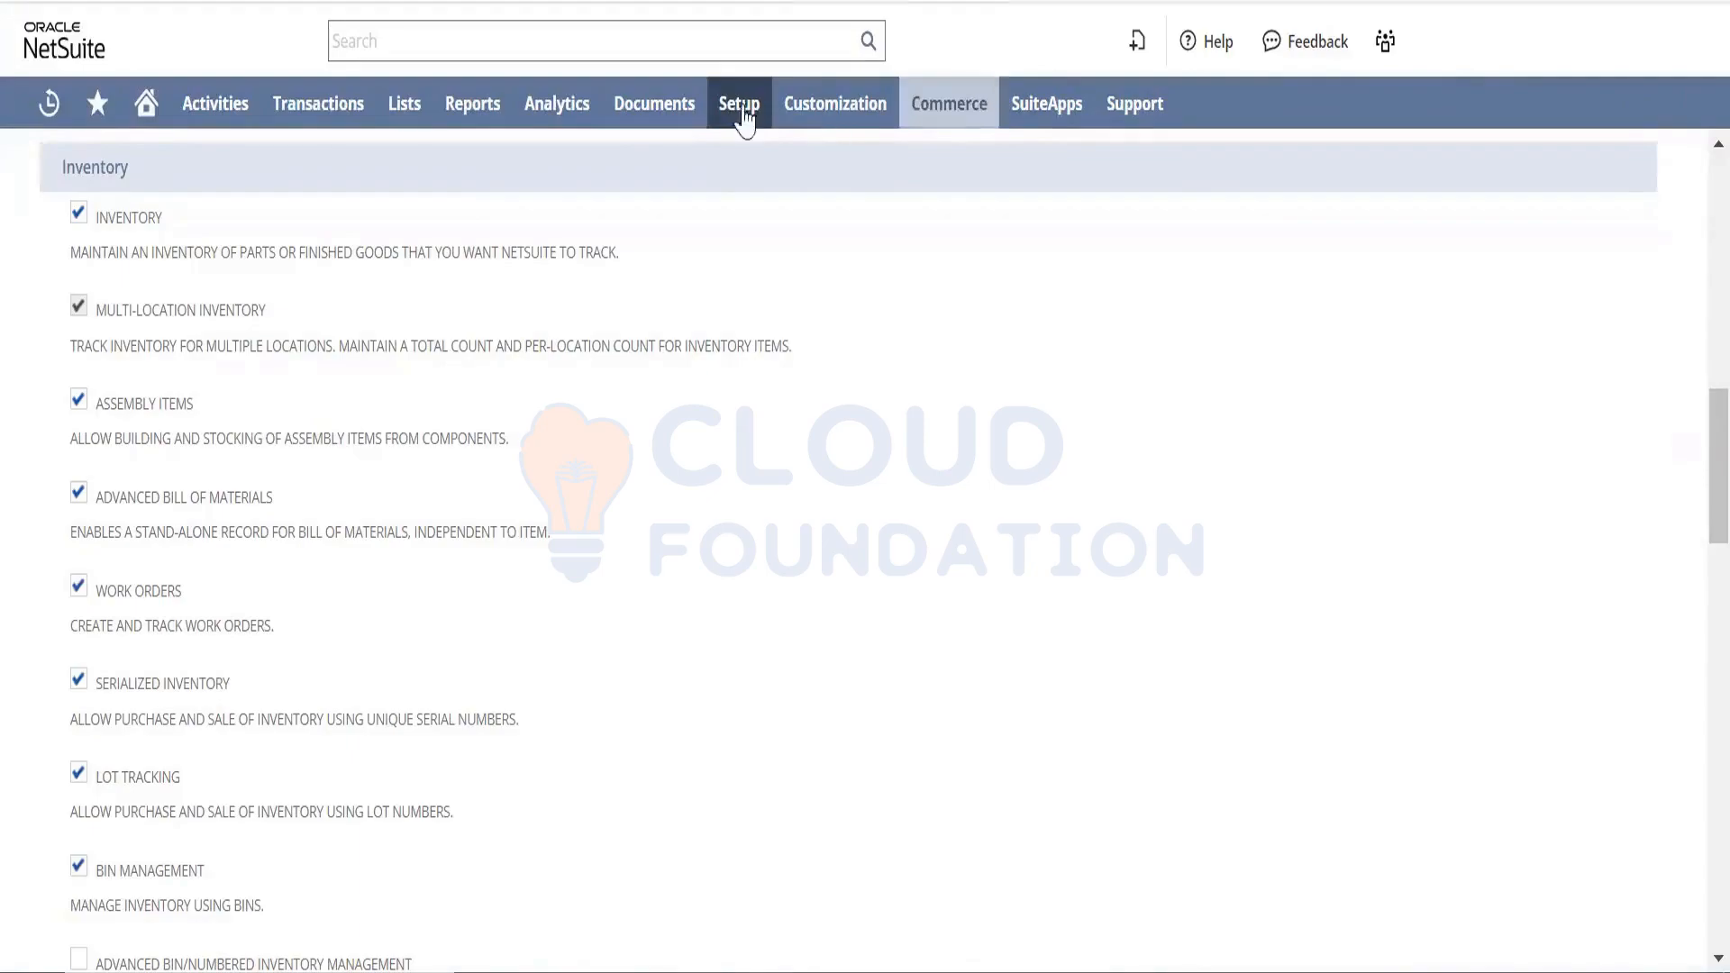
mouse_move(744, 120)
mouse_move(773, 205)
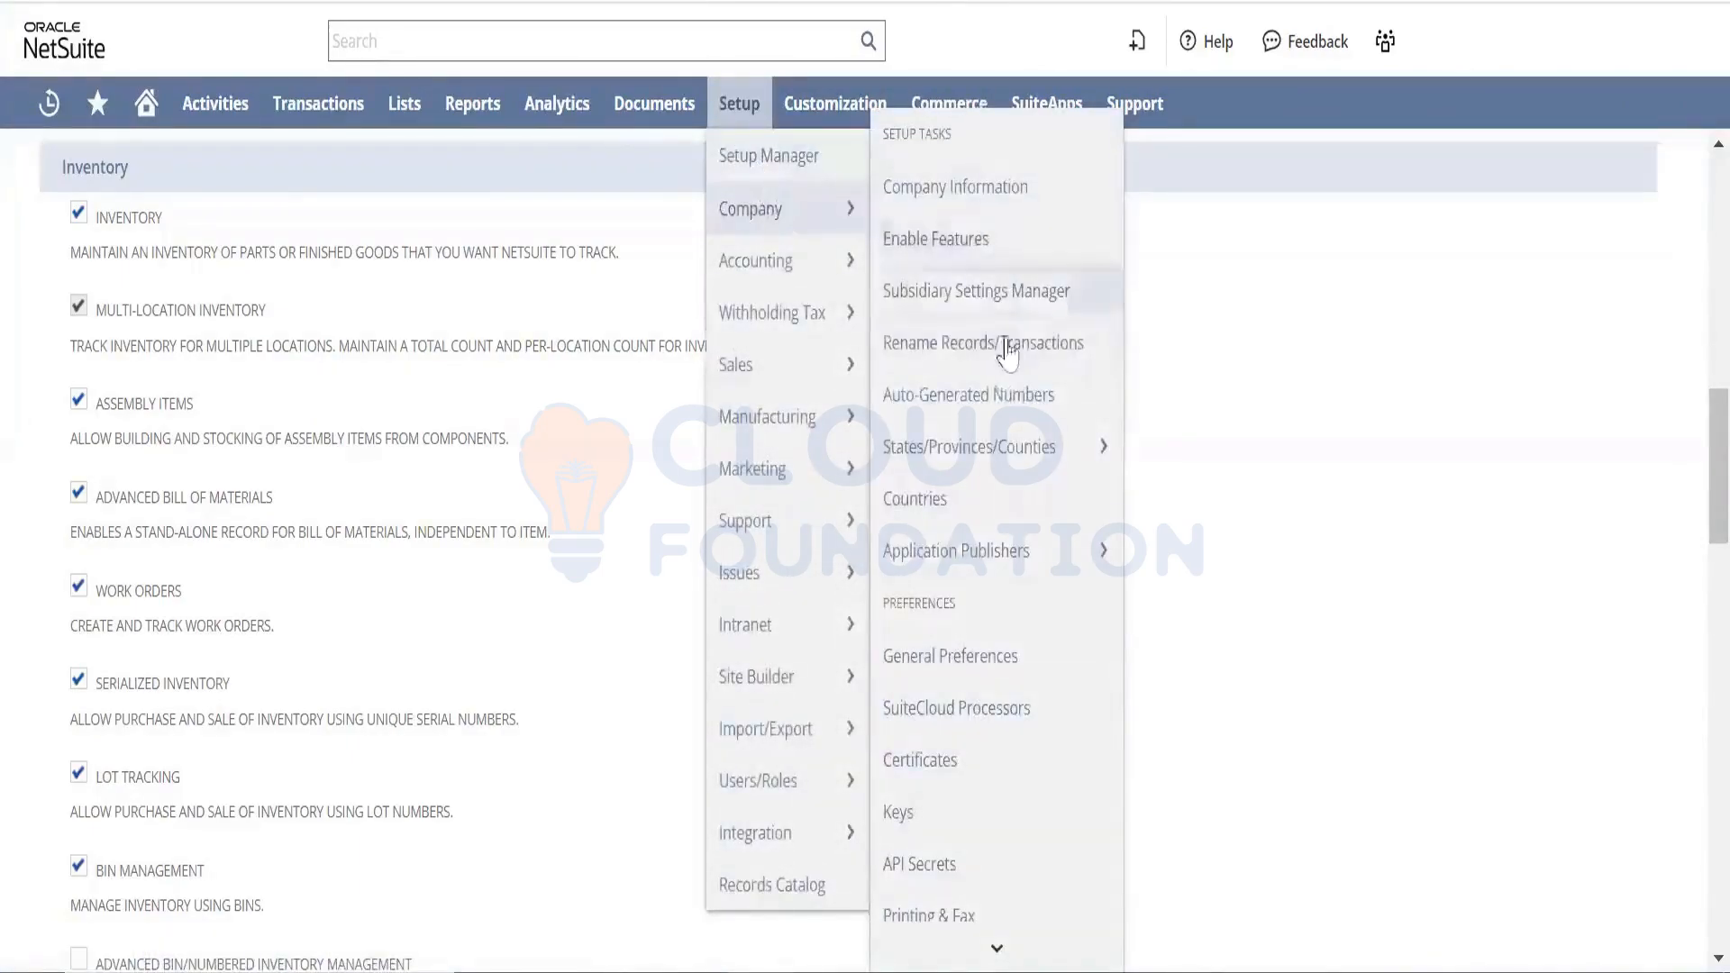
mouse_move(997, 942)
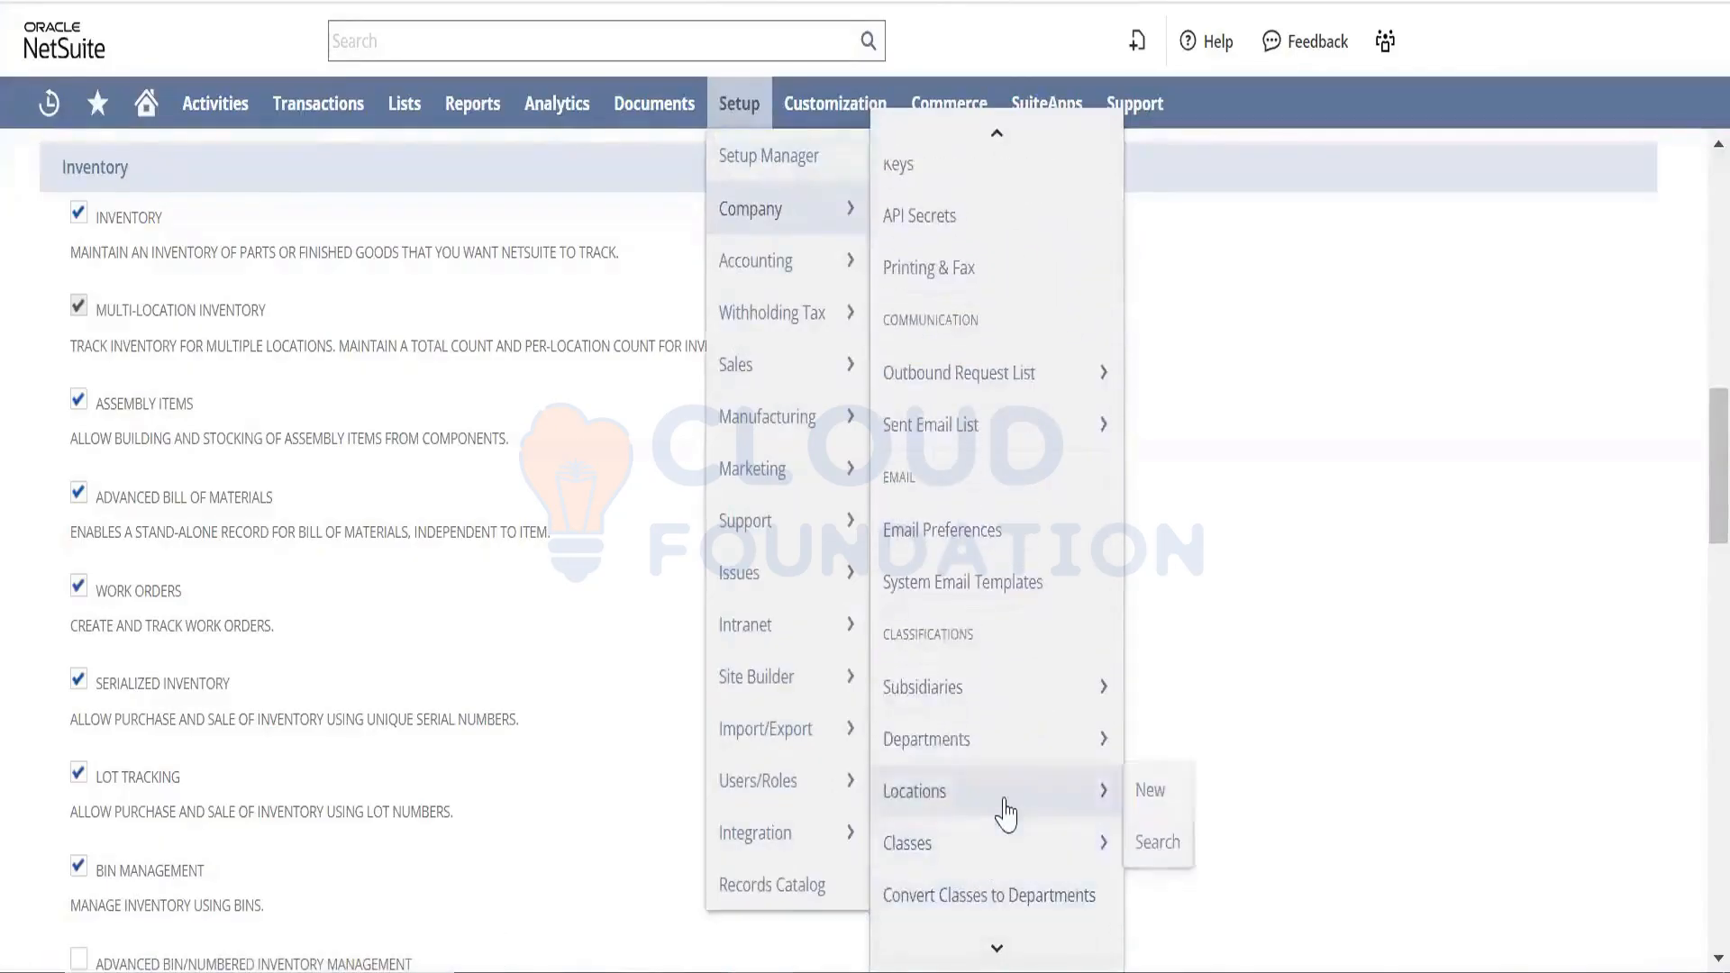
right_click(1002, 798)
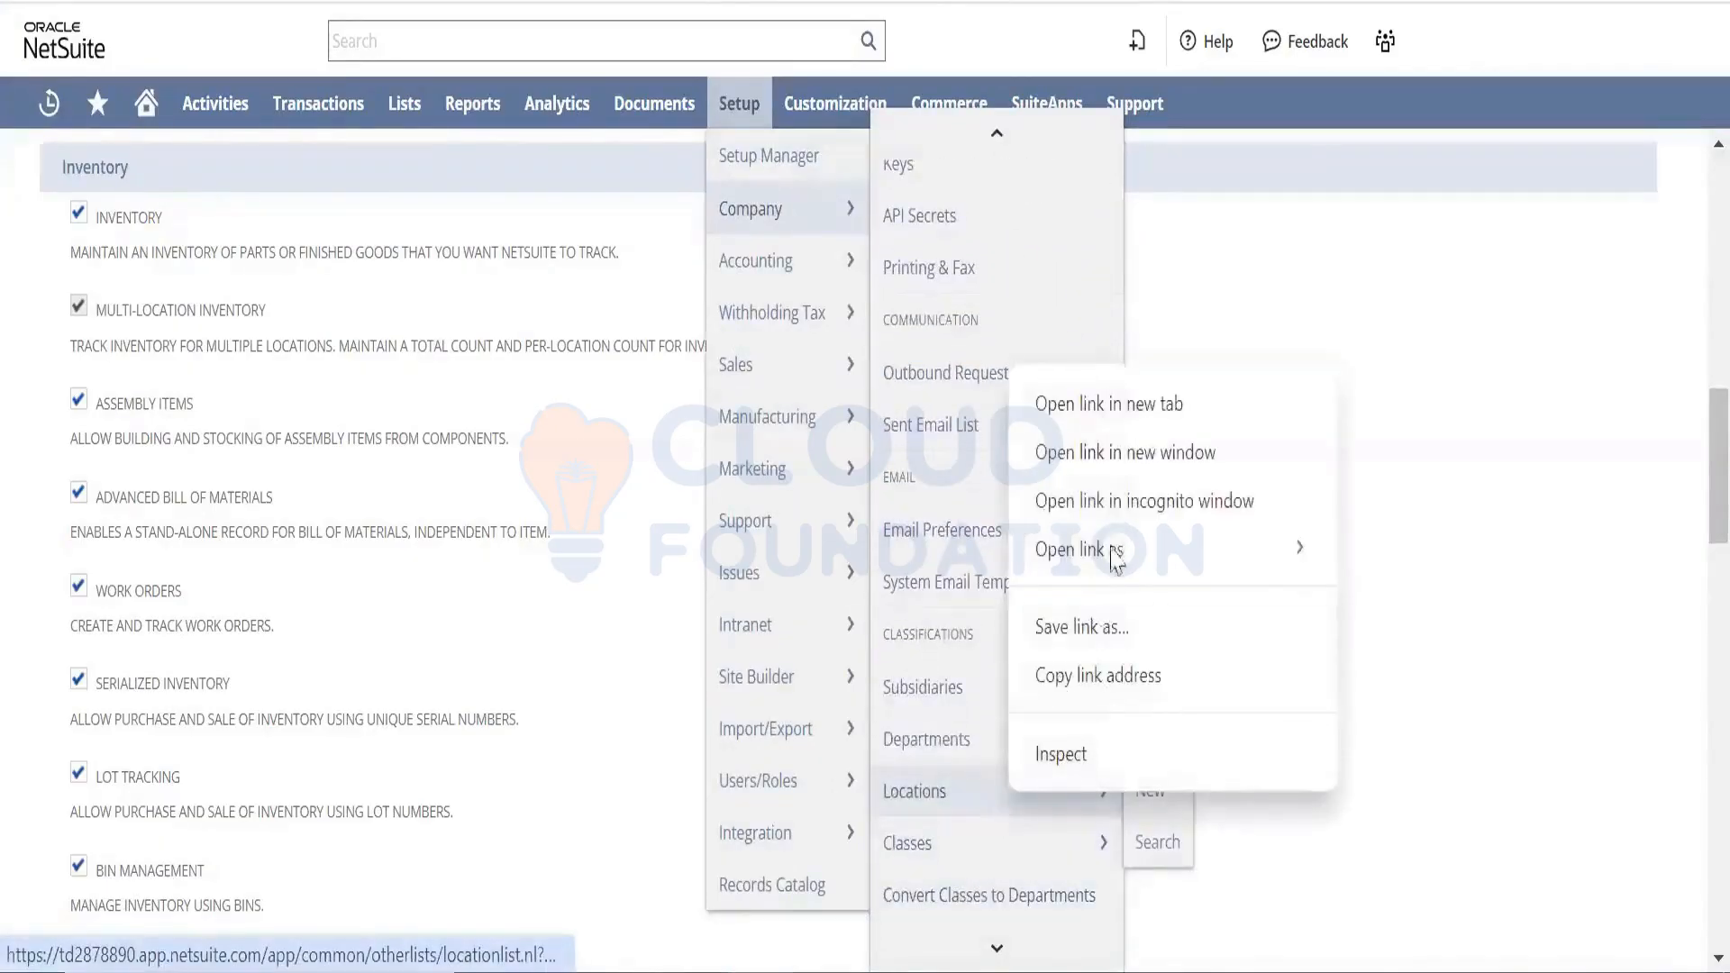
left_click(1140, 406)
key("ctrl+Tab")
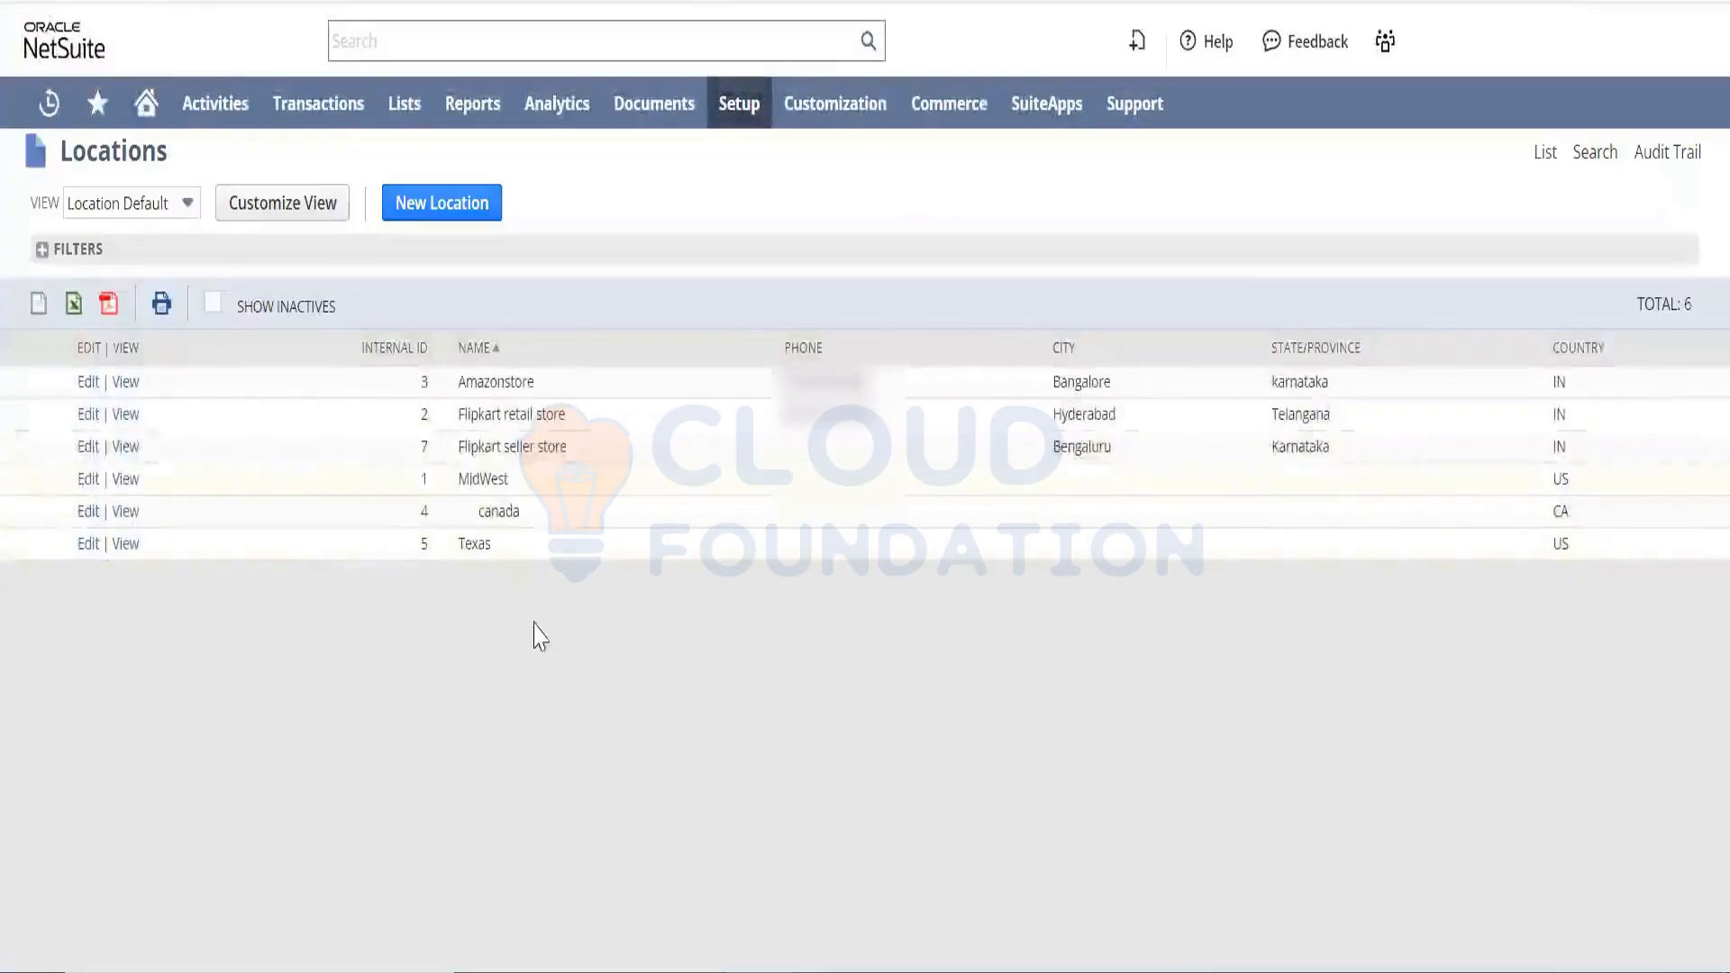
- Return to the Enable Features page and open the new item page from the accounting lists in a separate browser tab
key("ctrl+shift+Tab")
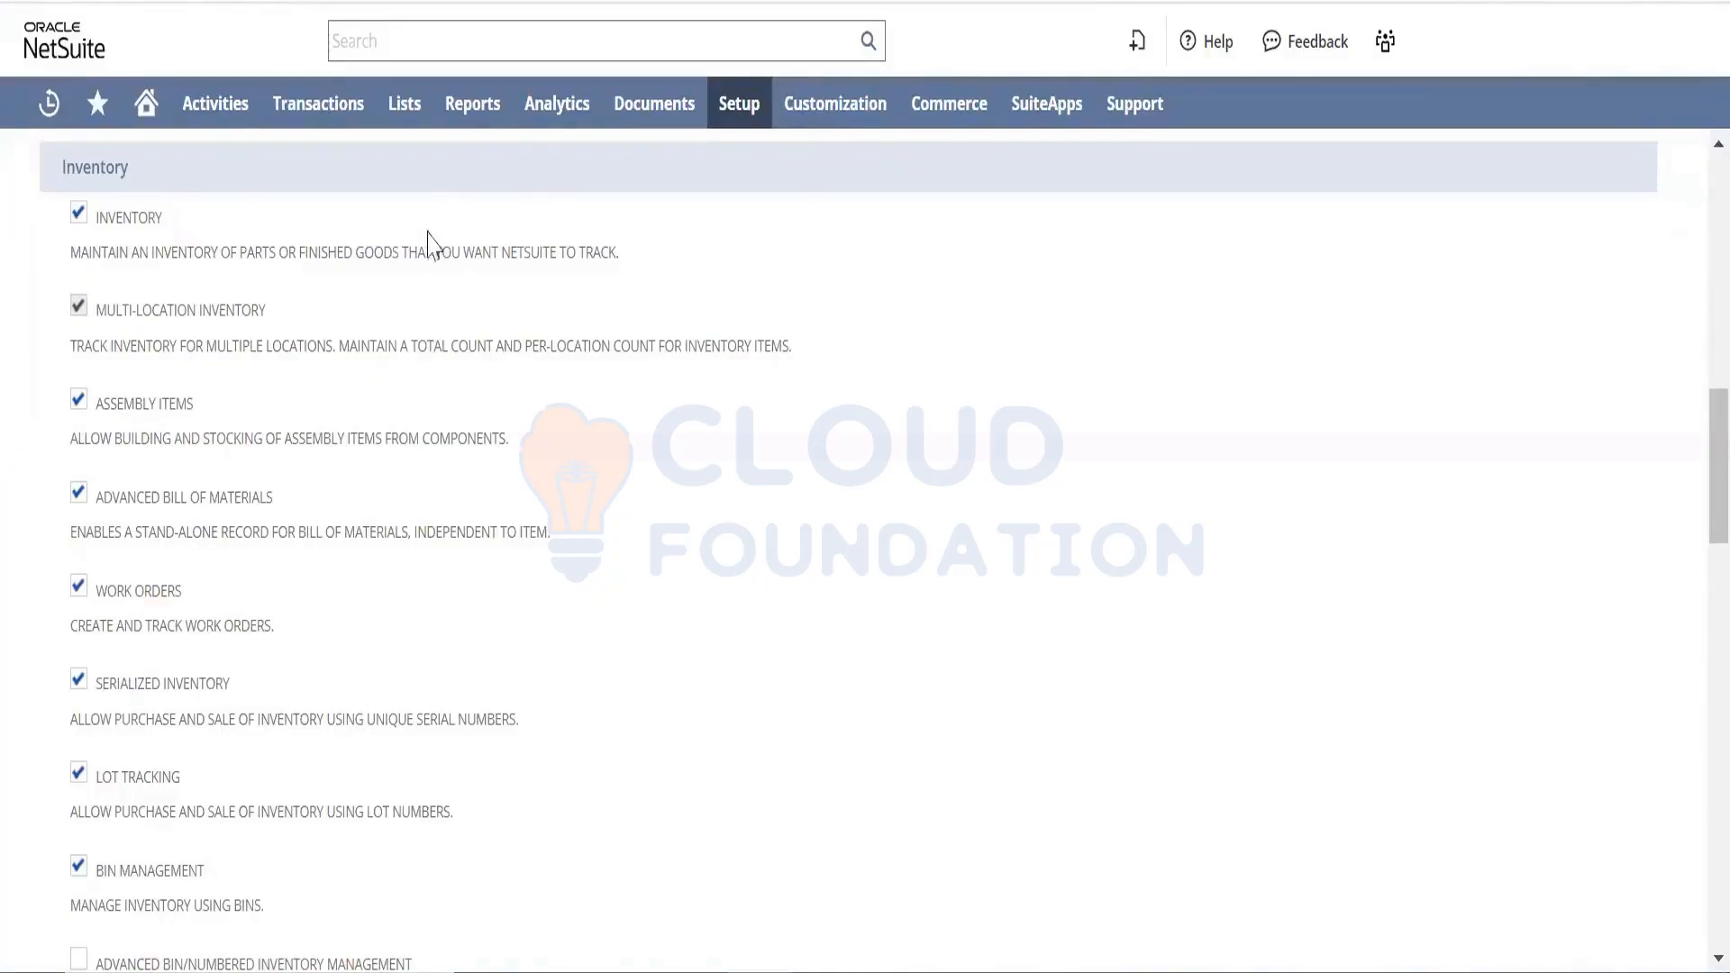
mouse_move(410, 136)
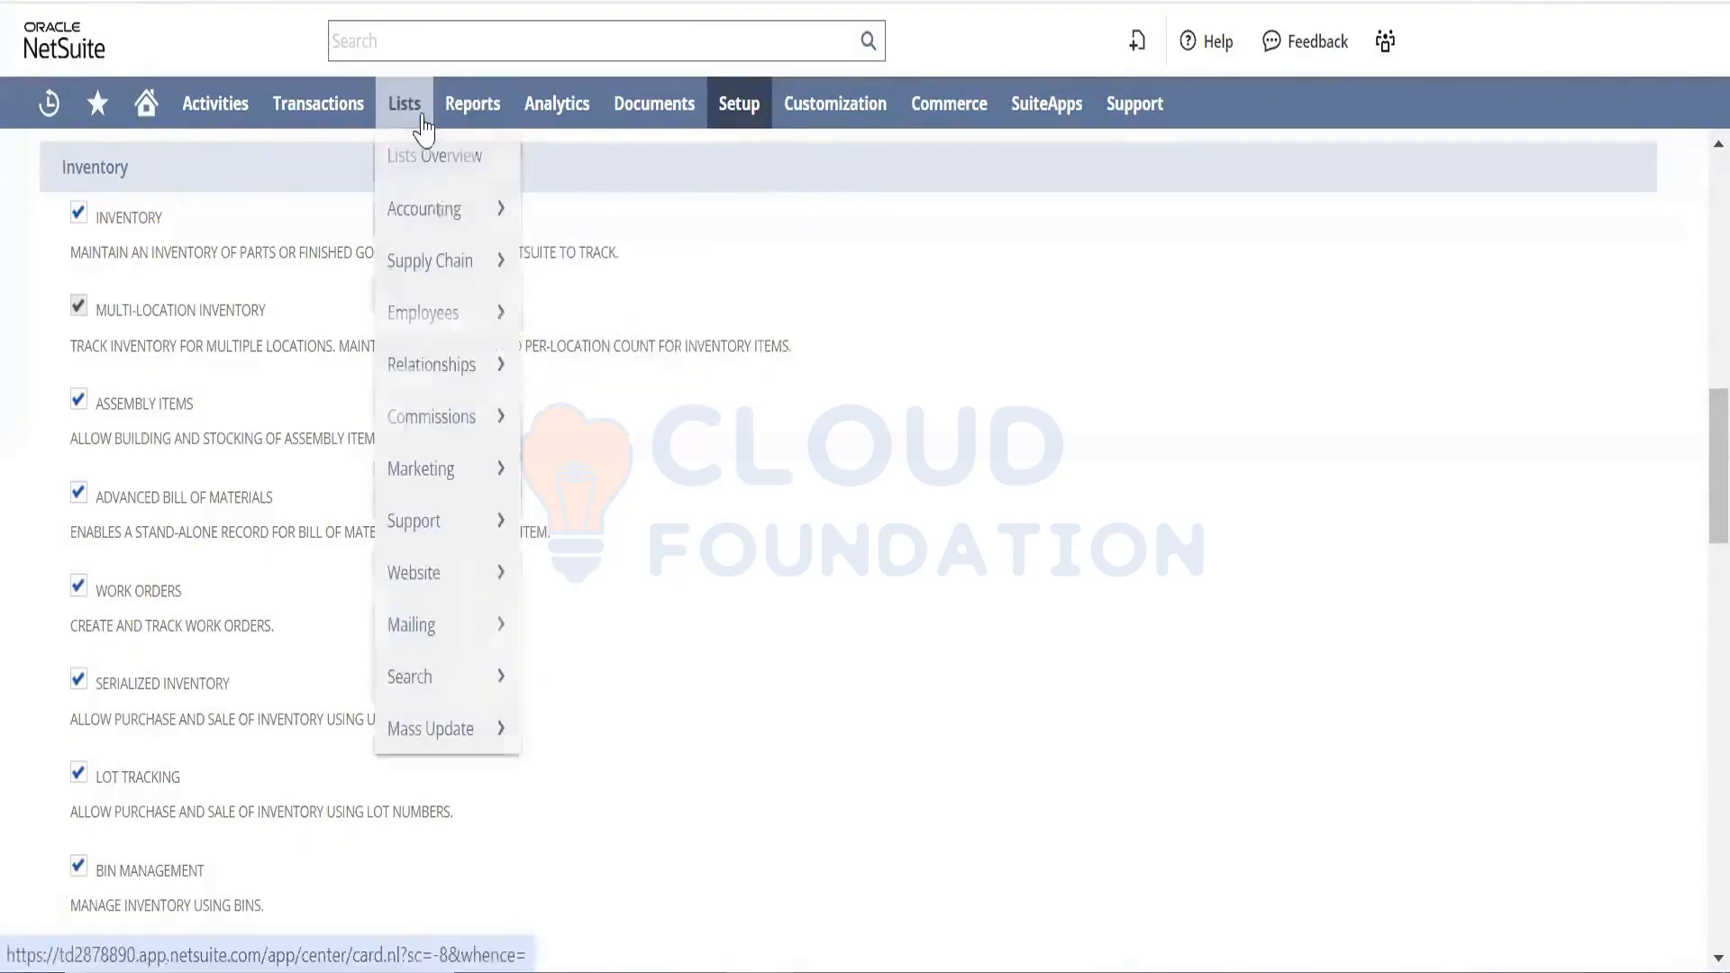
mouse_move(444, 208)
mouse_move(694, 363)
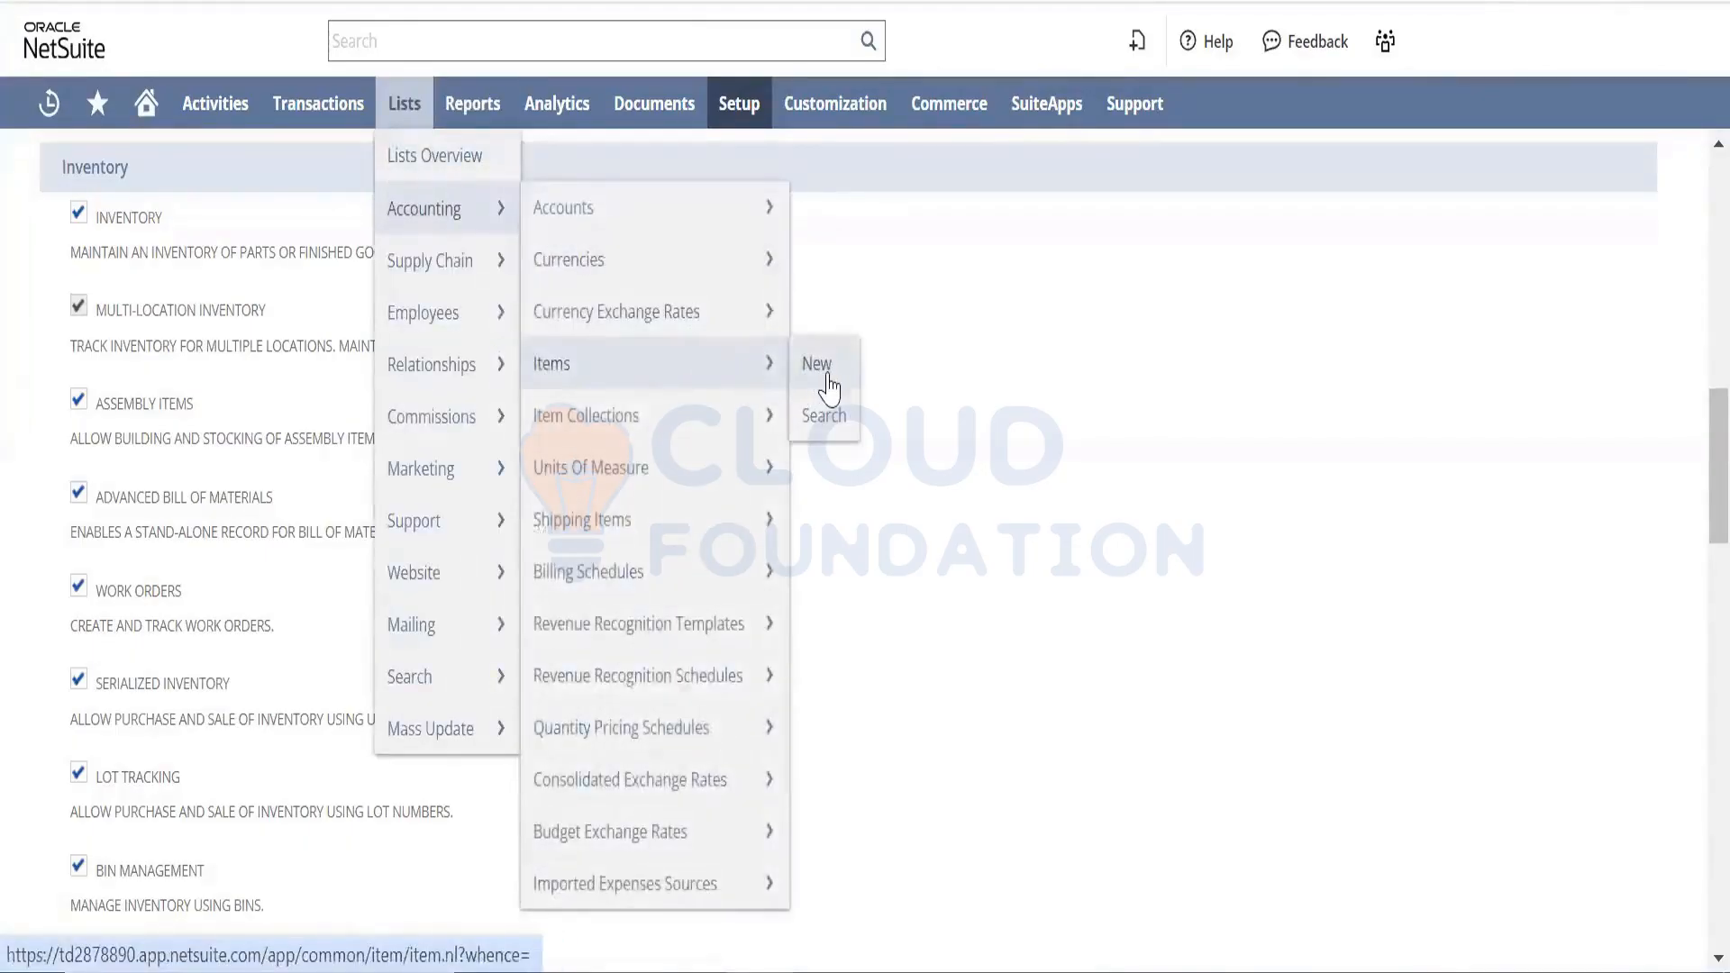
right_click(820, 387)
left_click(955, 402)
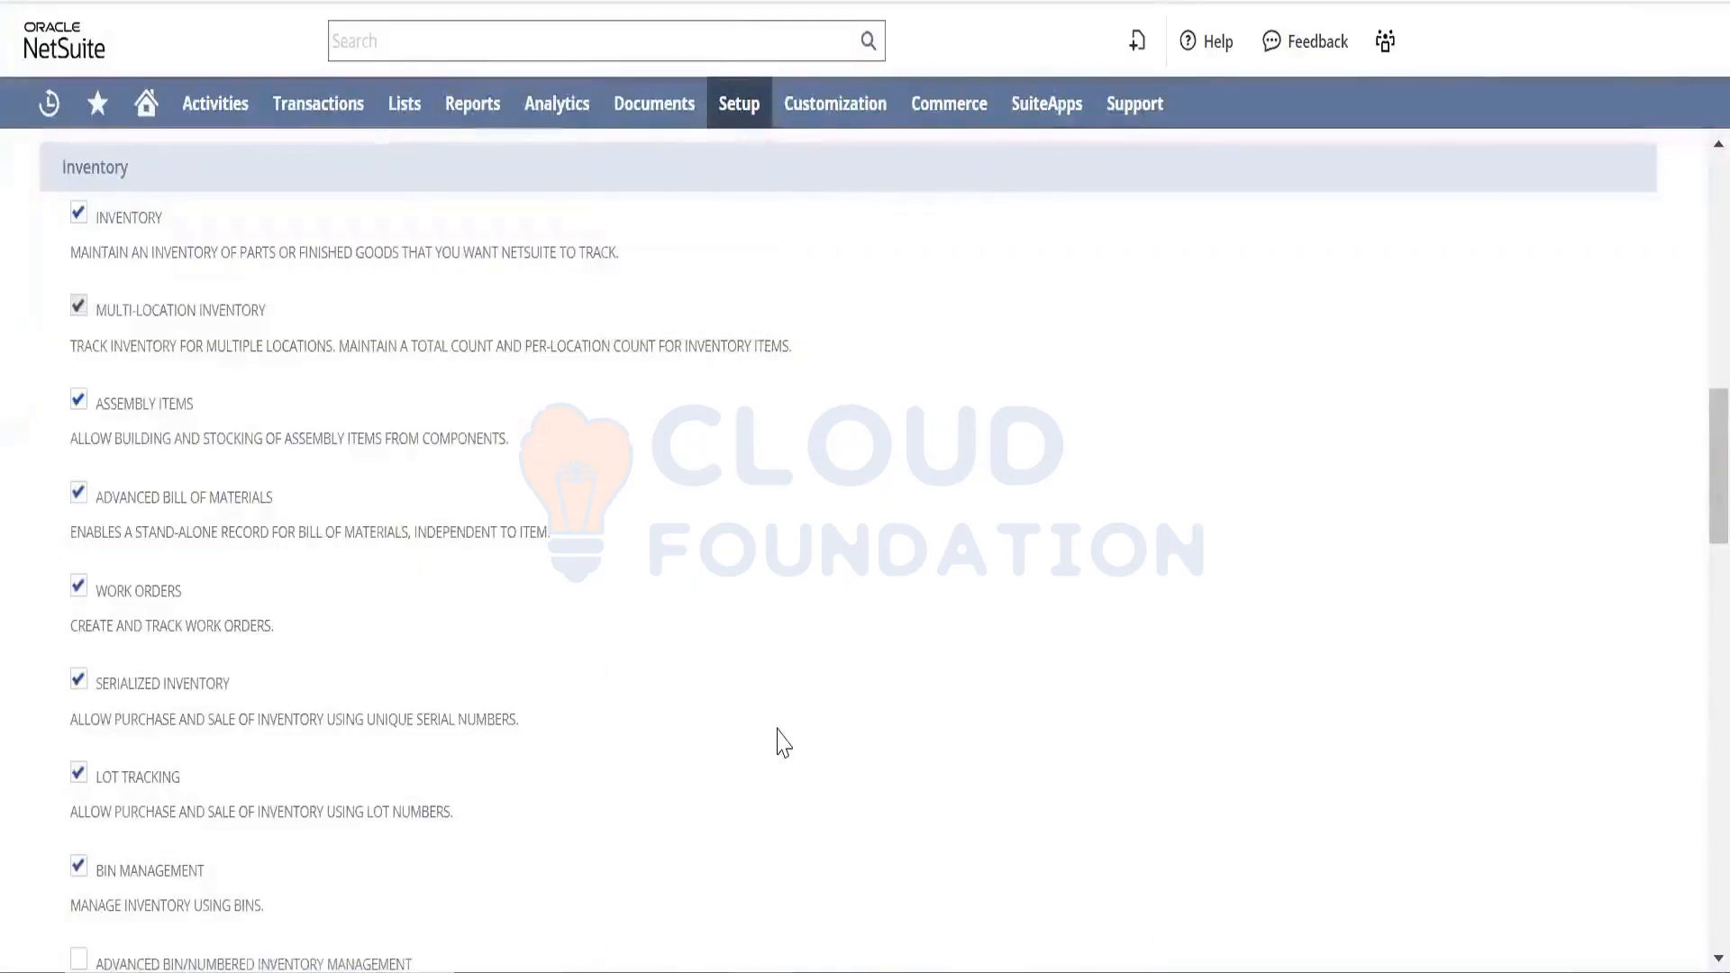
- Reload the Enable Features page and bring up the Inventory section of the Items & Inventory features
scroll(782, 743, "down", 2)
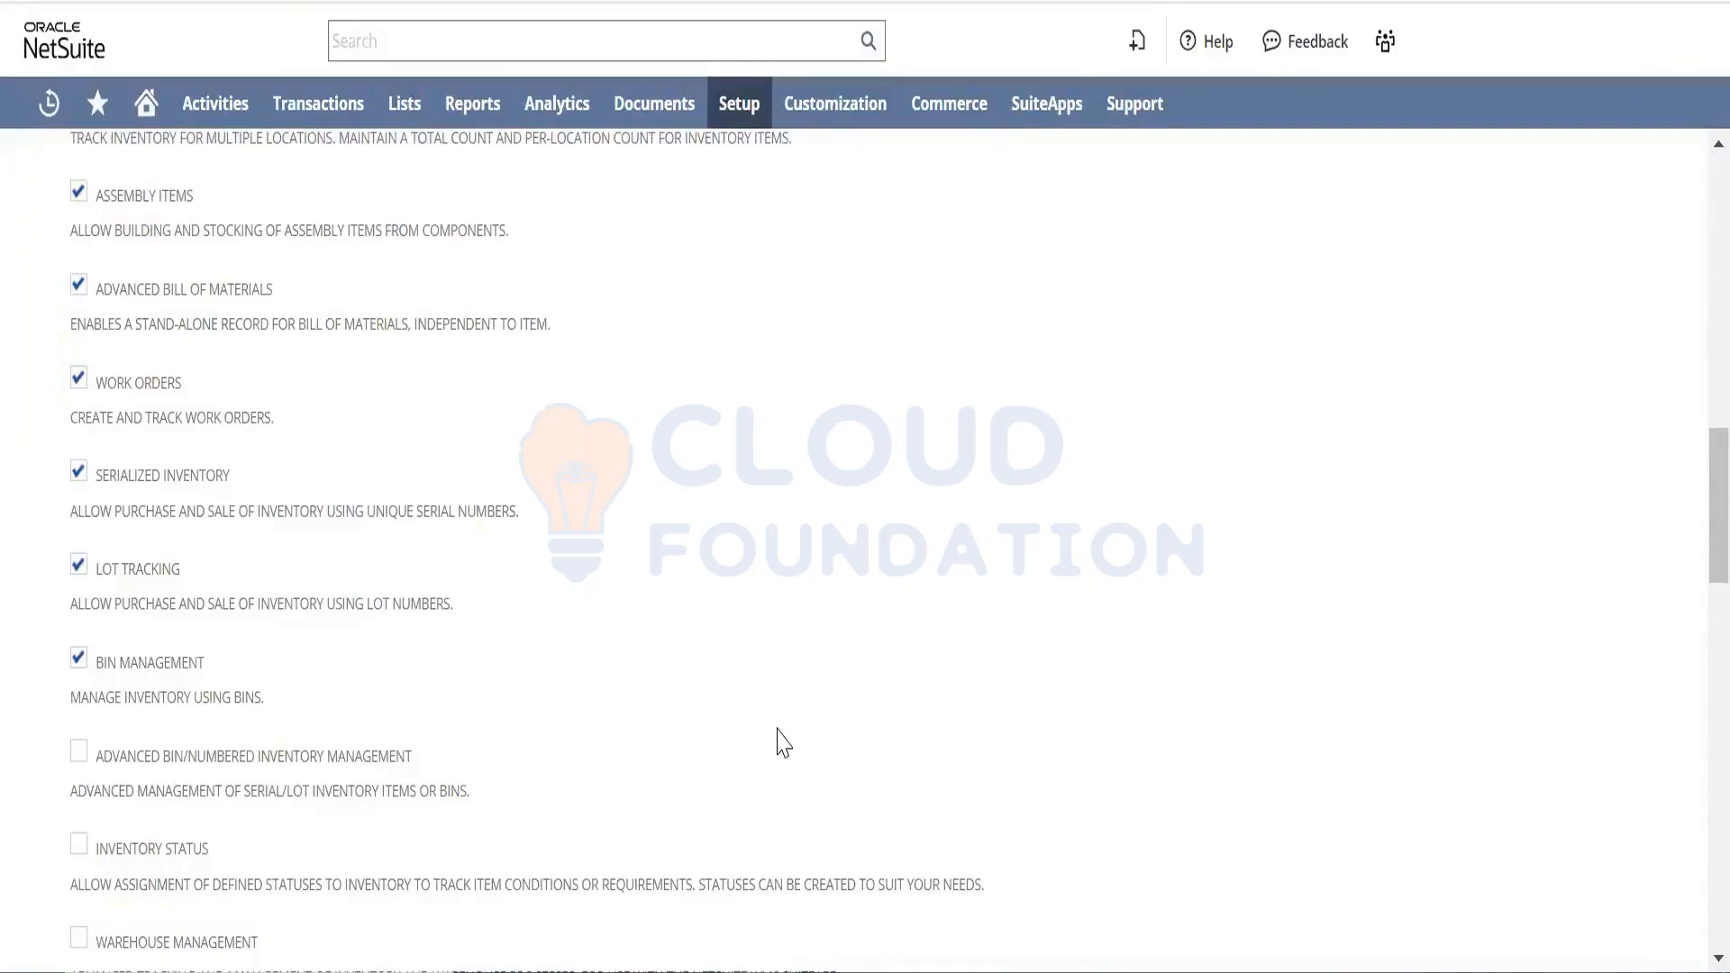
key("F5")
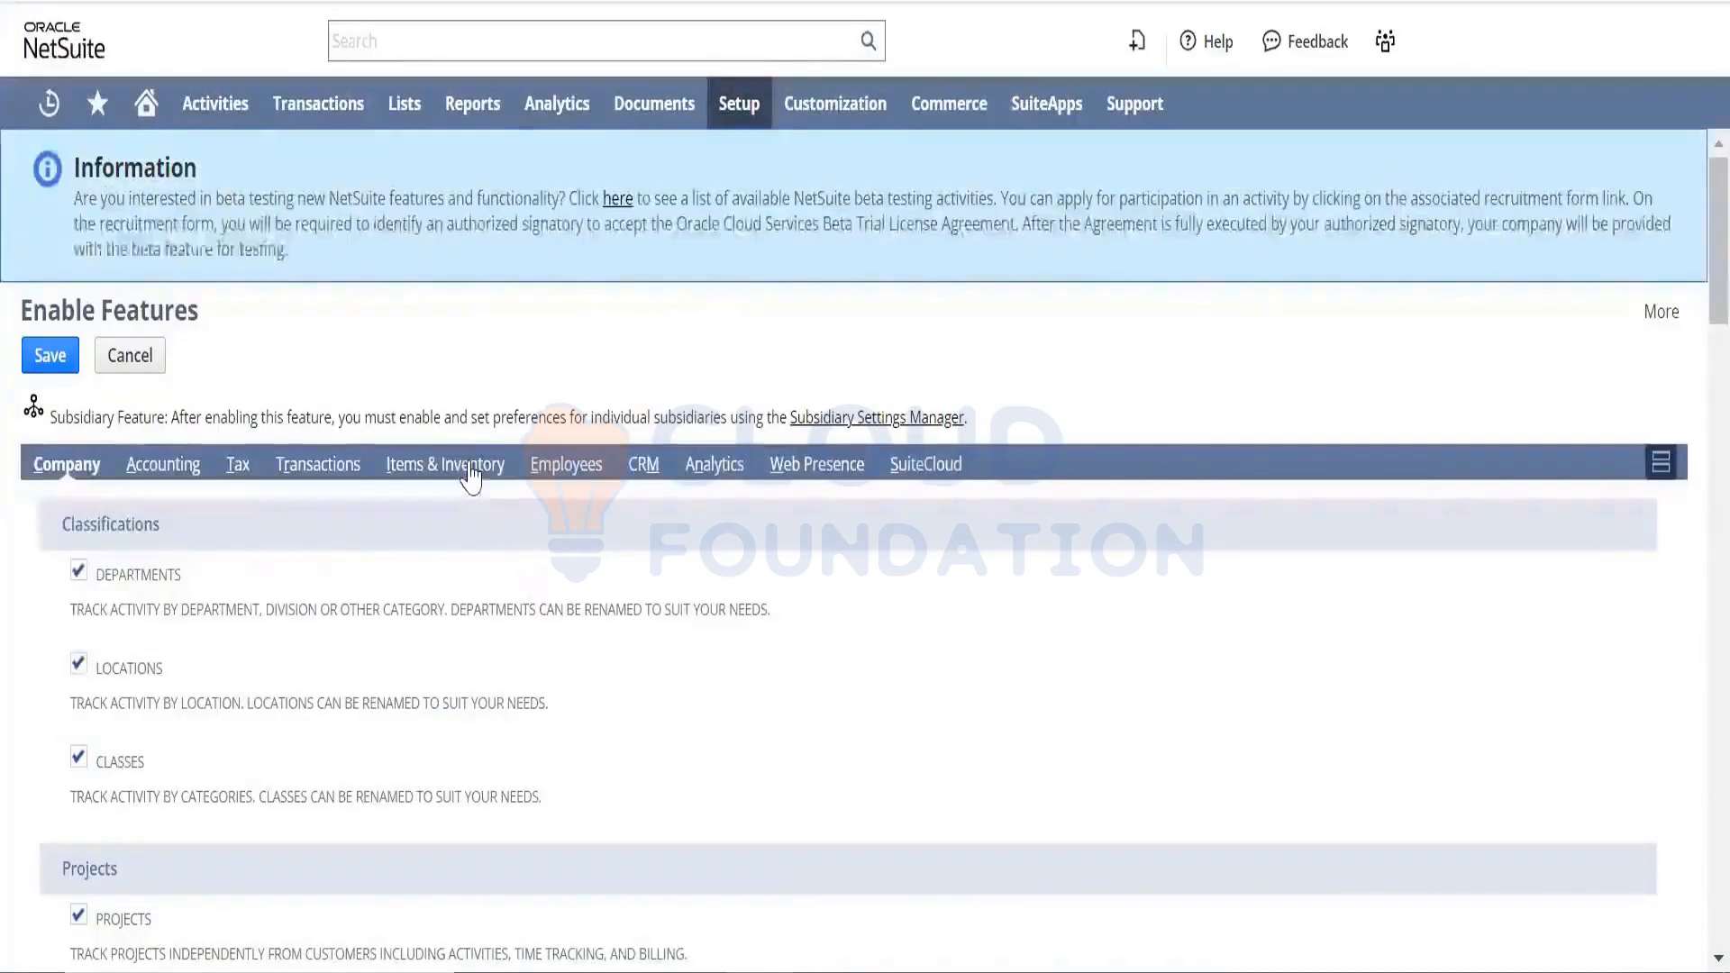
left_click(470, 468)
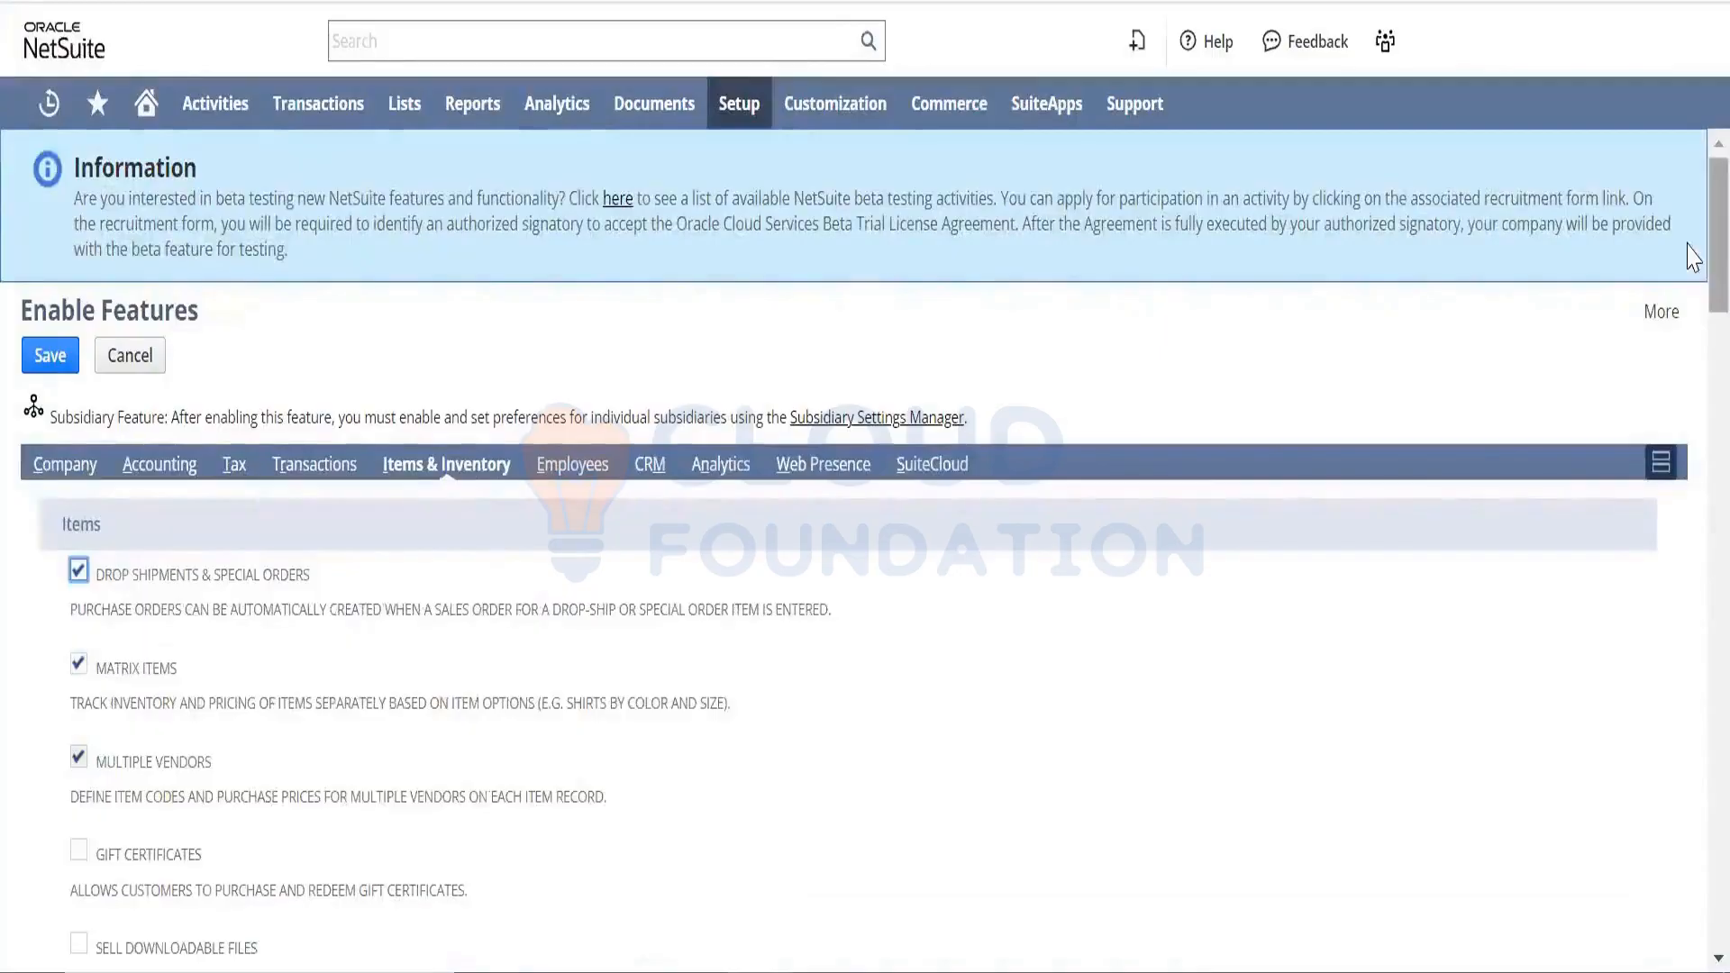
scroll(1691, 340, "down", 5)
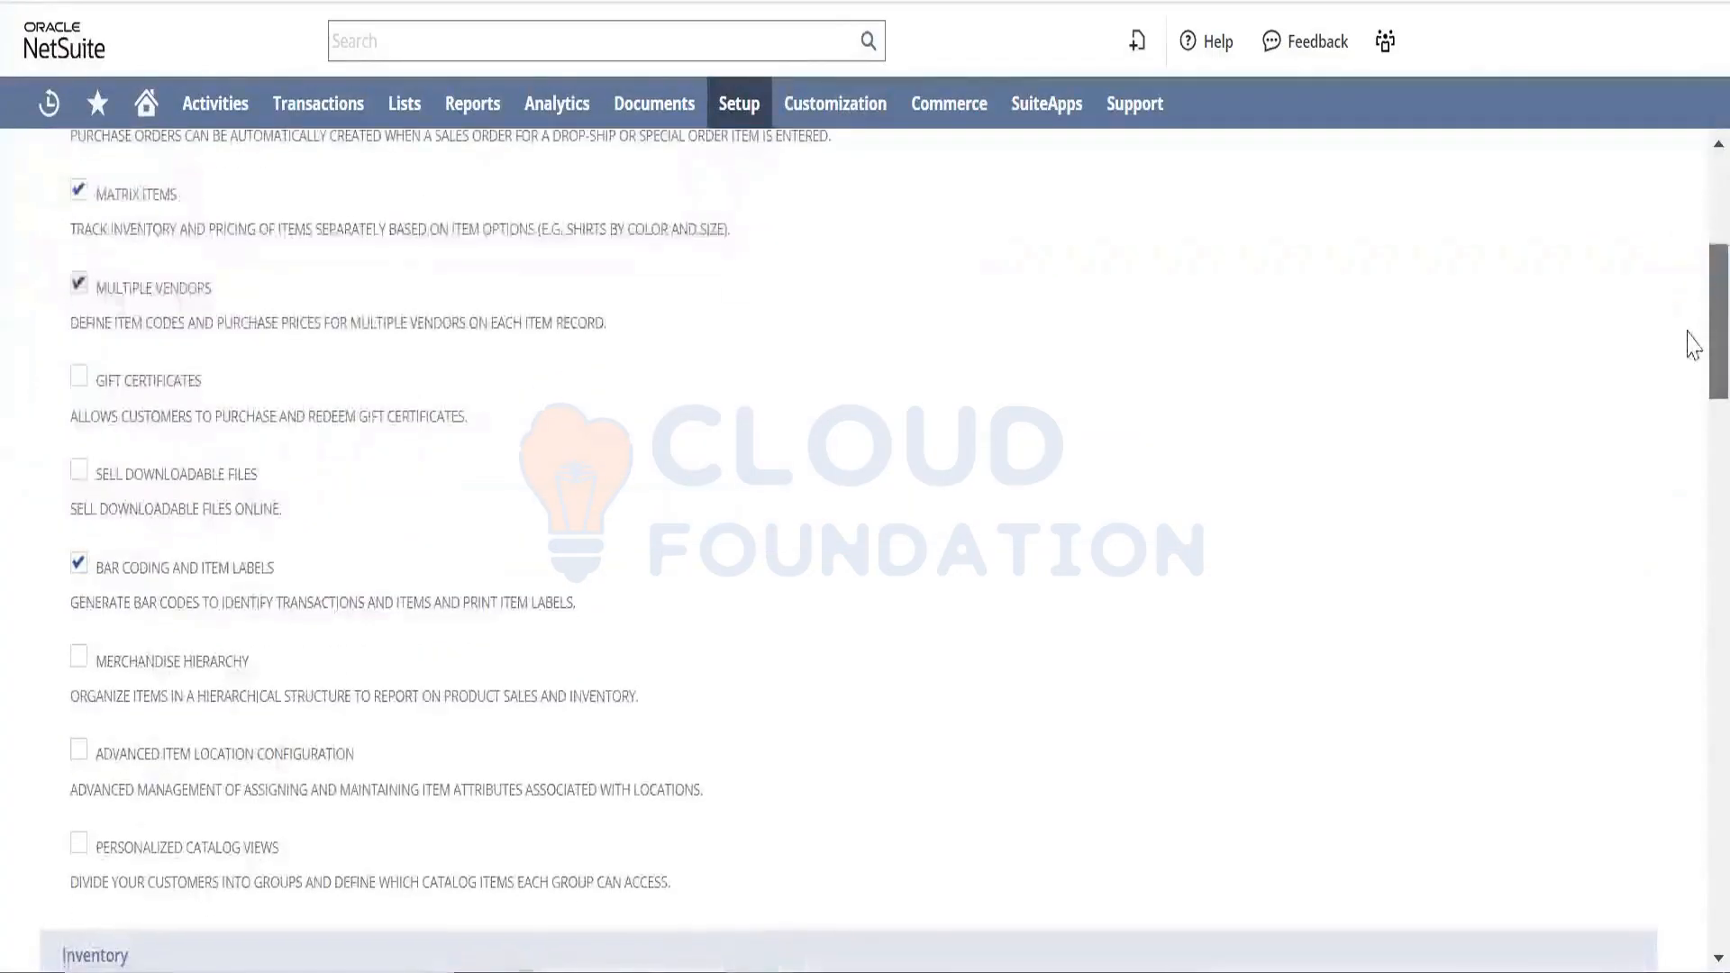
scroll(1688, 367, "down", 7)
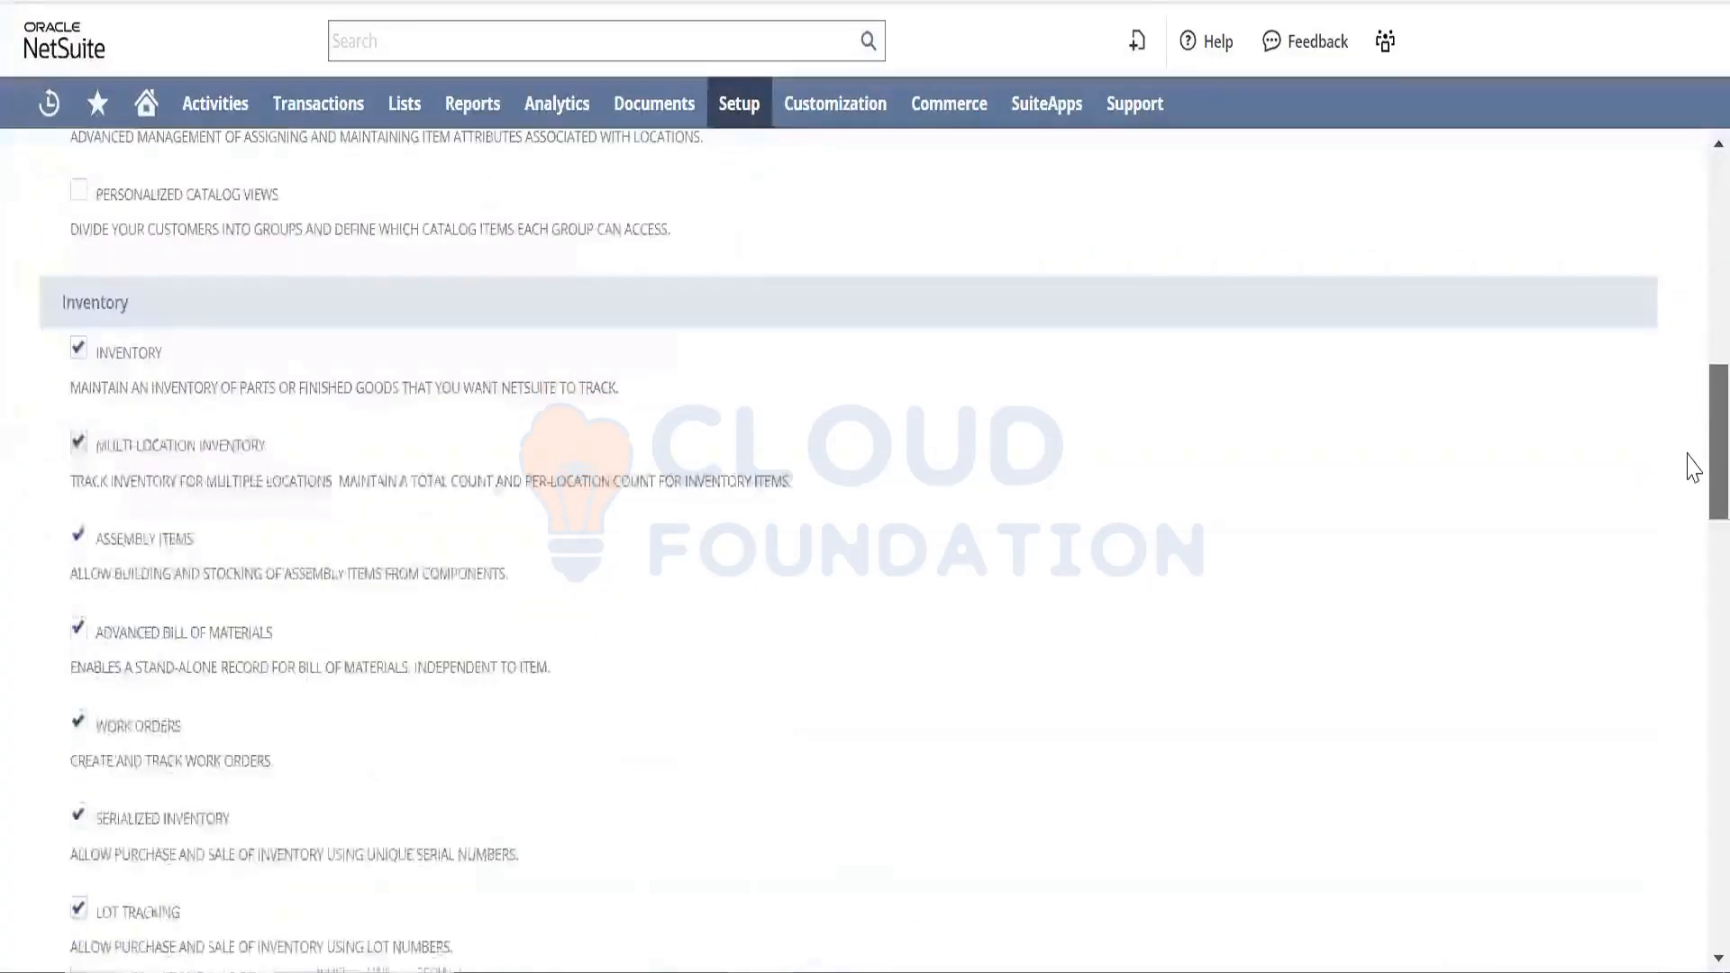
scroll(1692, 478, "down", 2)
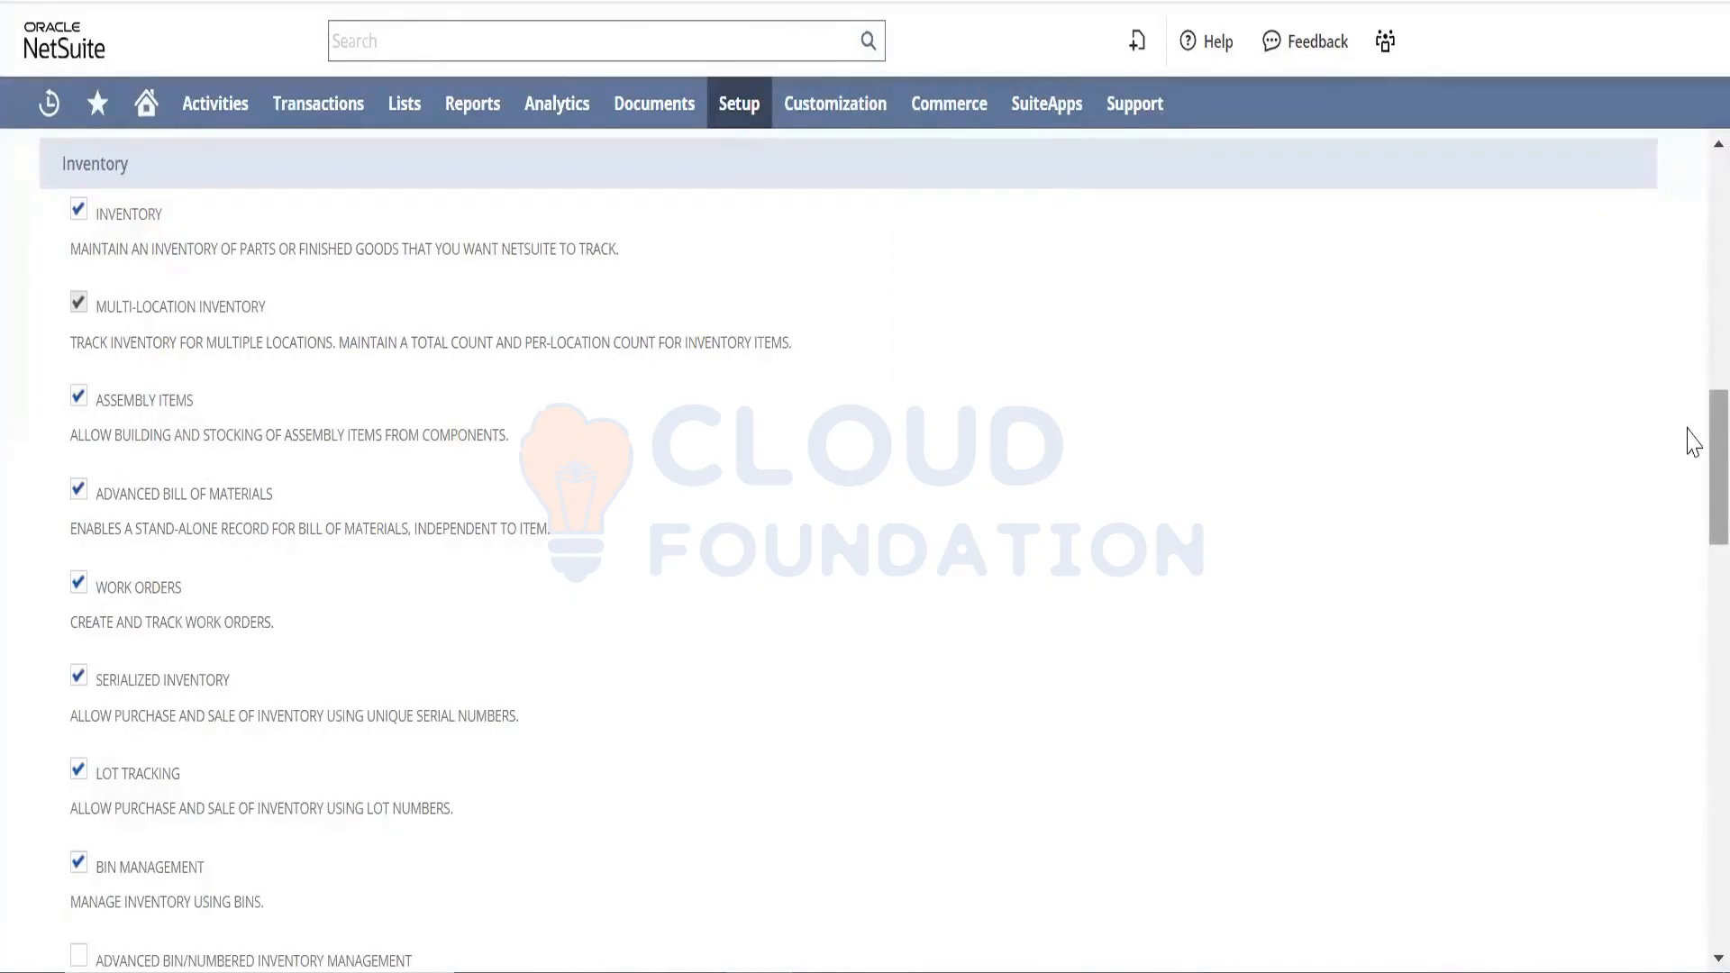
- Examine the inventory features through Demand Planning, highlighting the description of Advanced Bin/Numbered Inventory Management
scroll(1694, 460, "down", 2)
scroll(1692, 486, "down", 3)
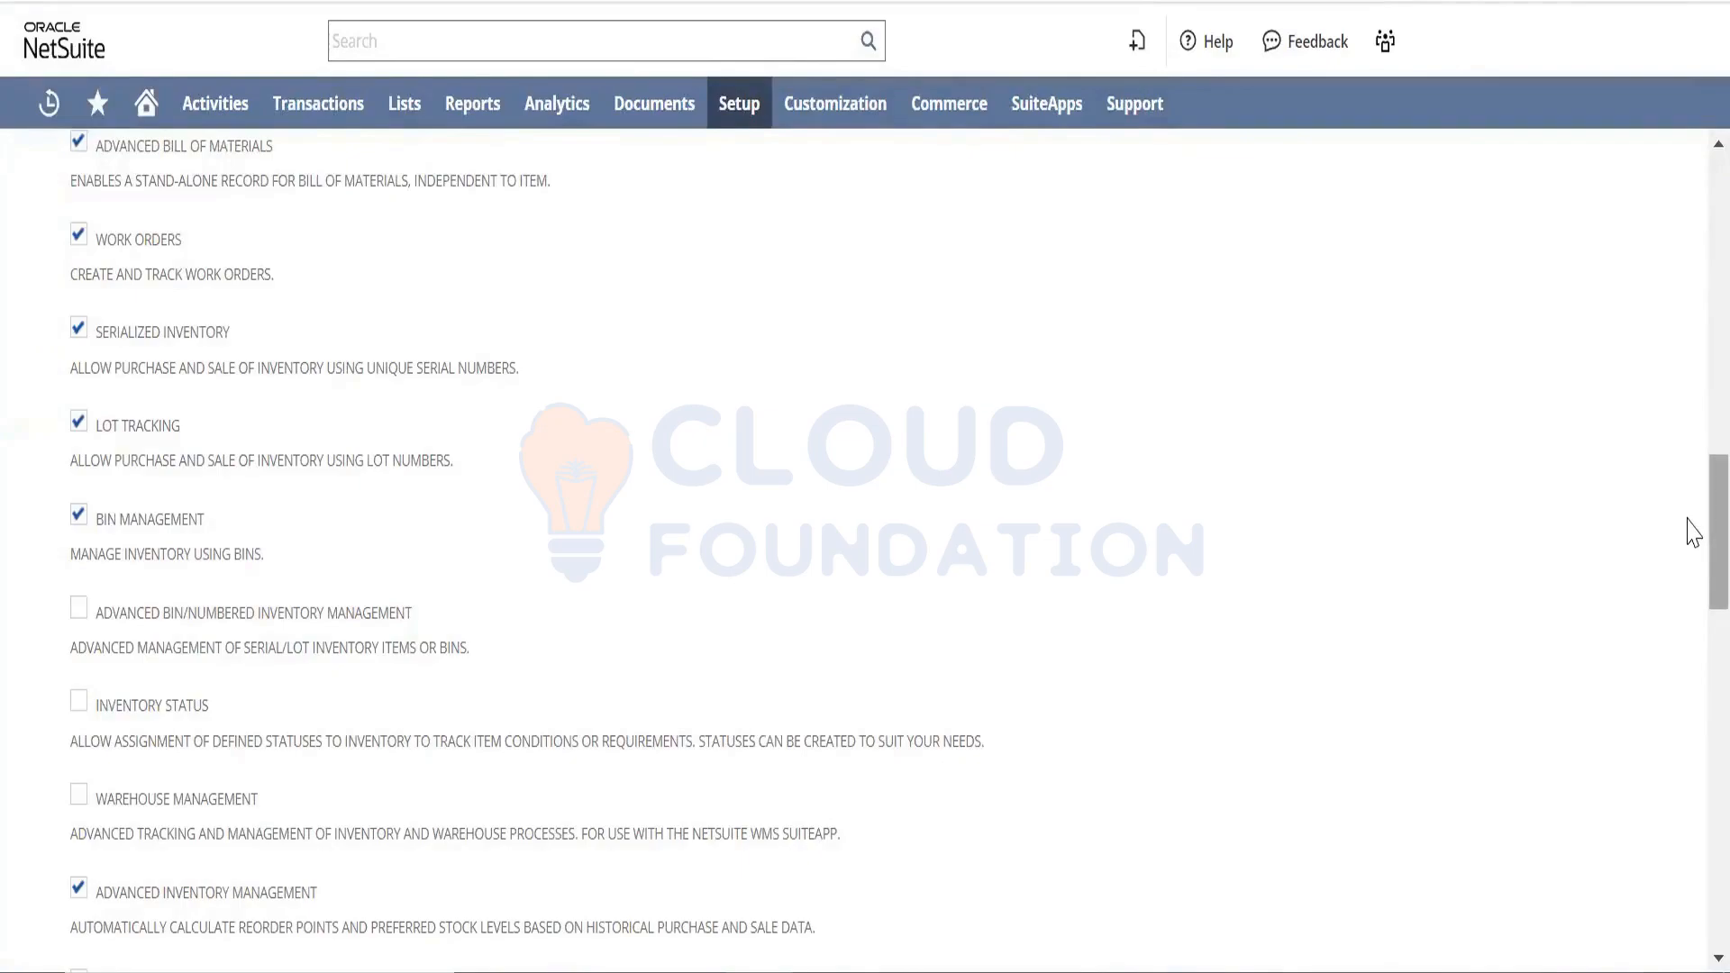
scroll(1691, 538, "down", 2)
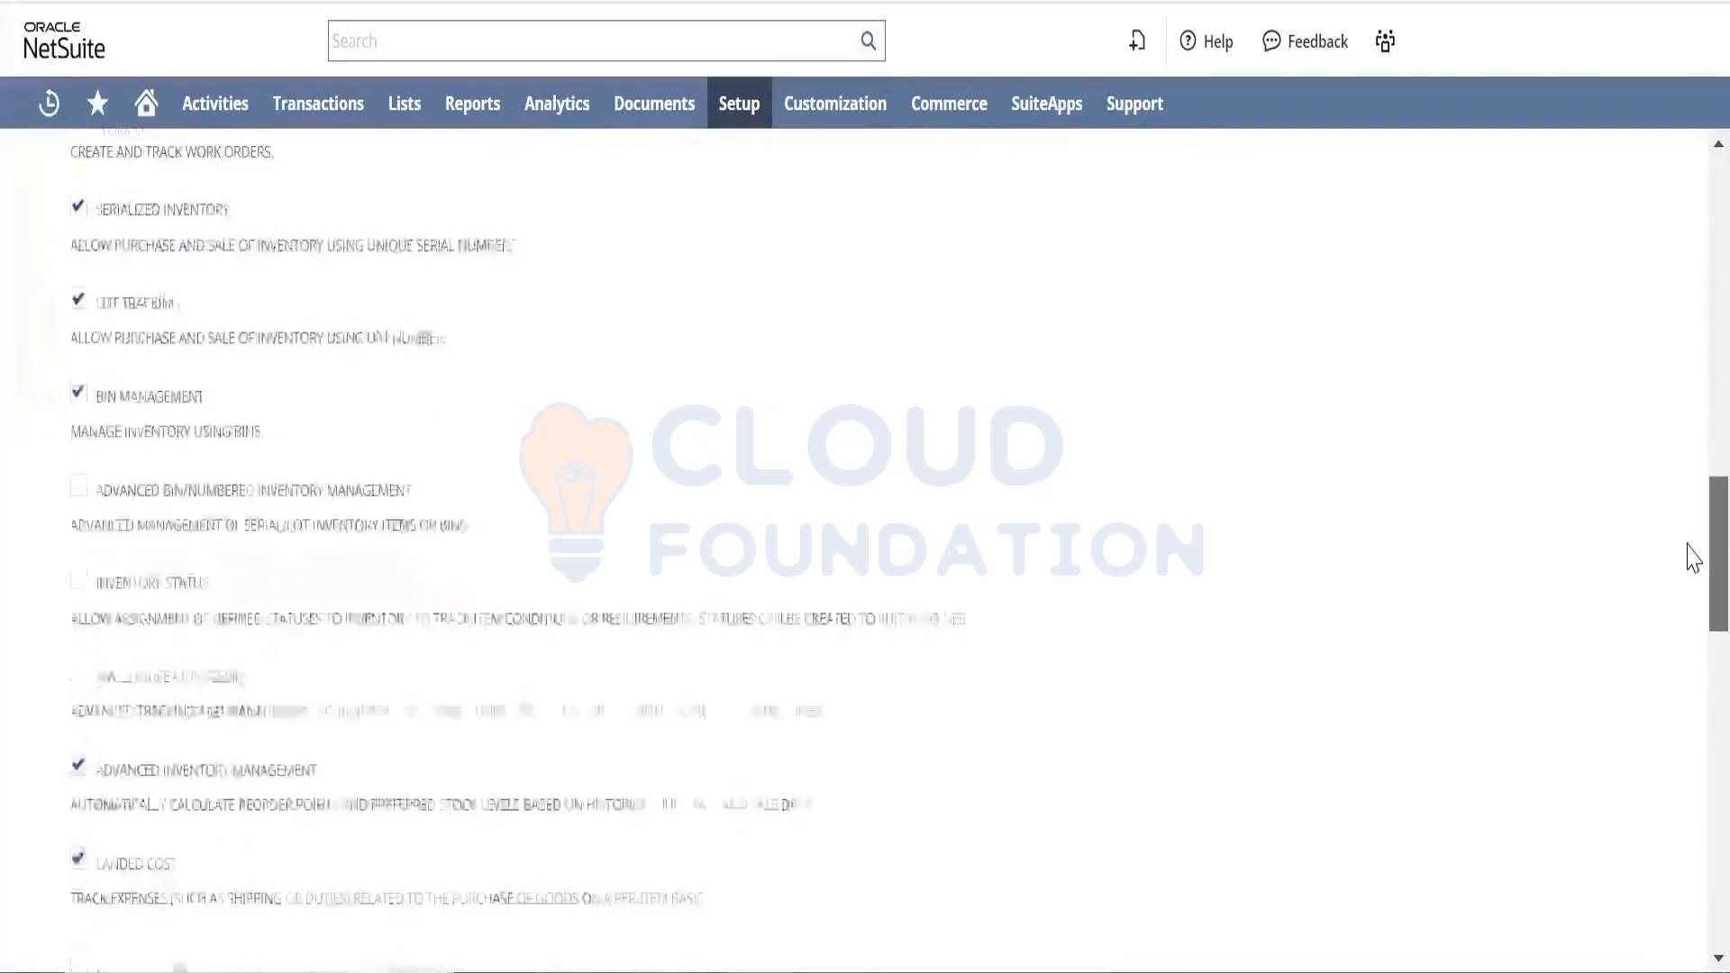
scroll(1692, 558, "down", 3)
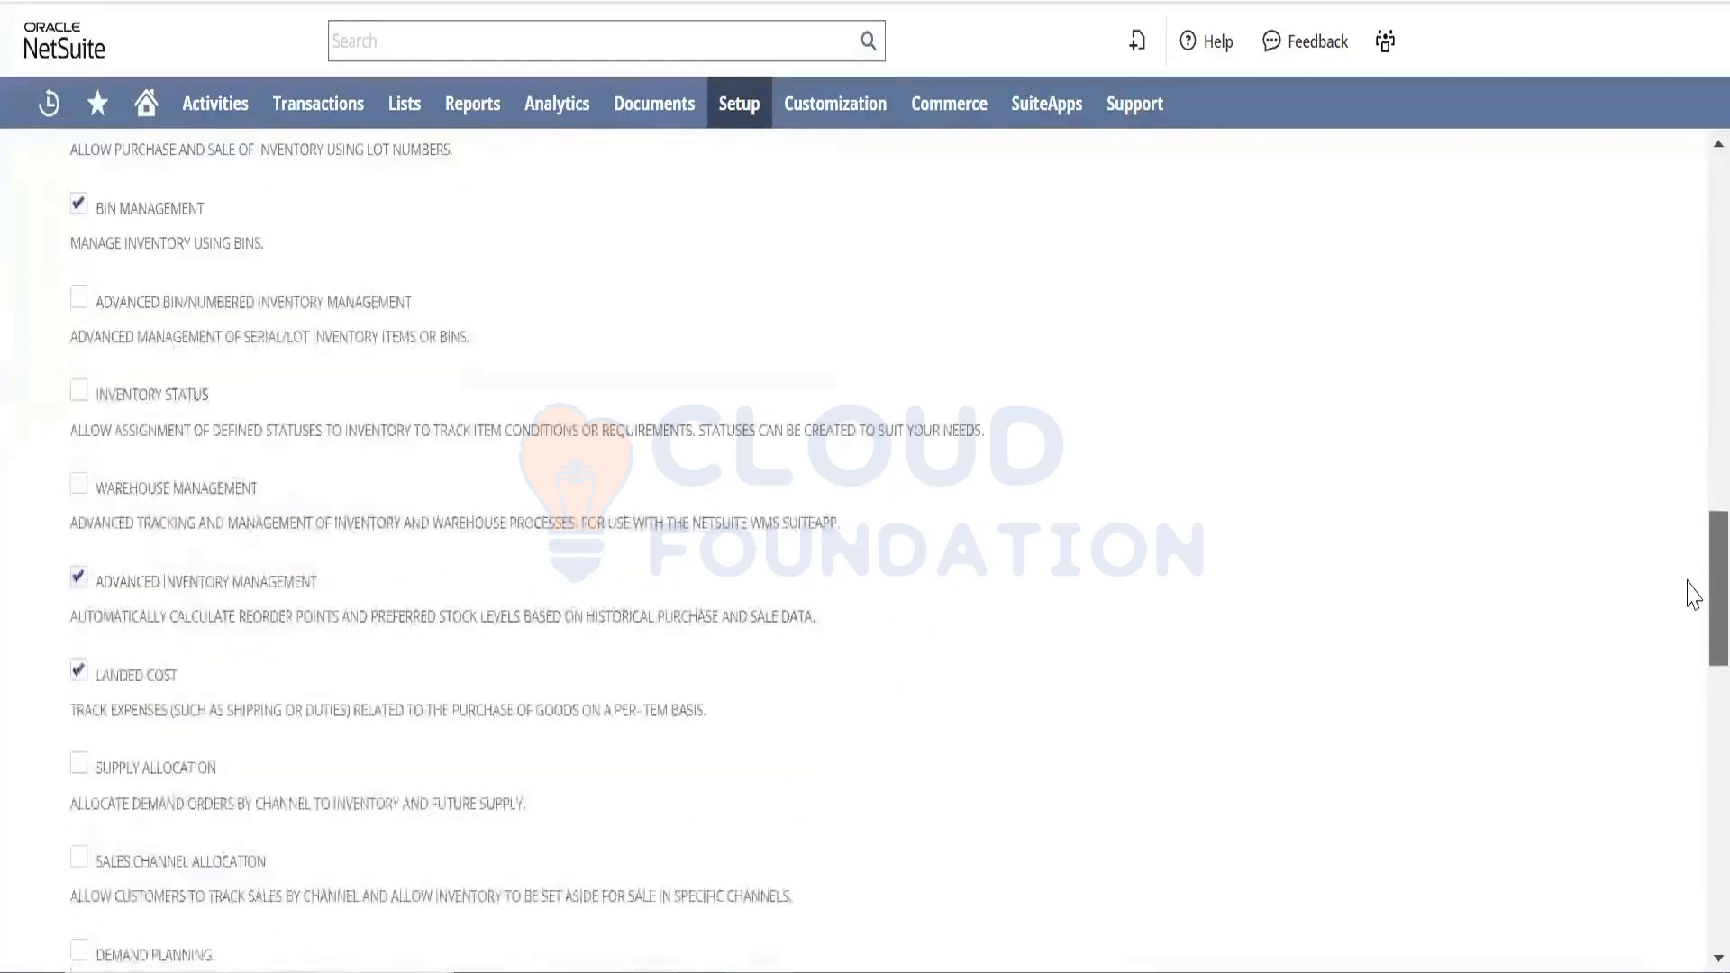
left_click_drag(1689, 584, 1684, 592)
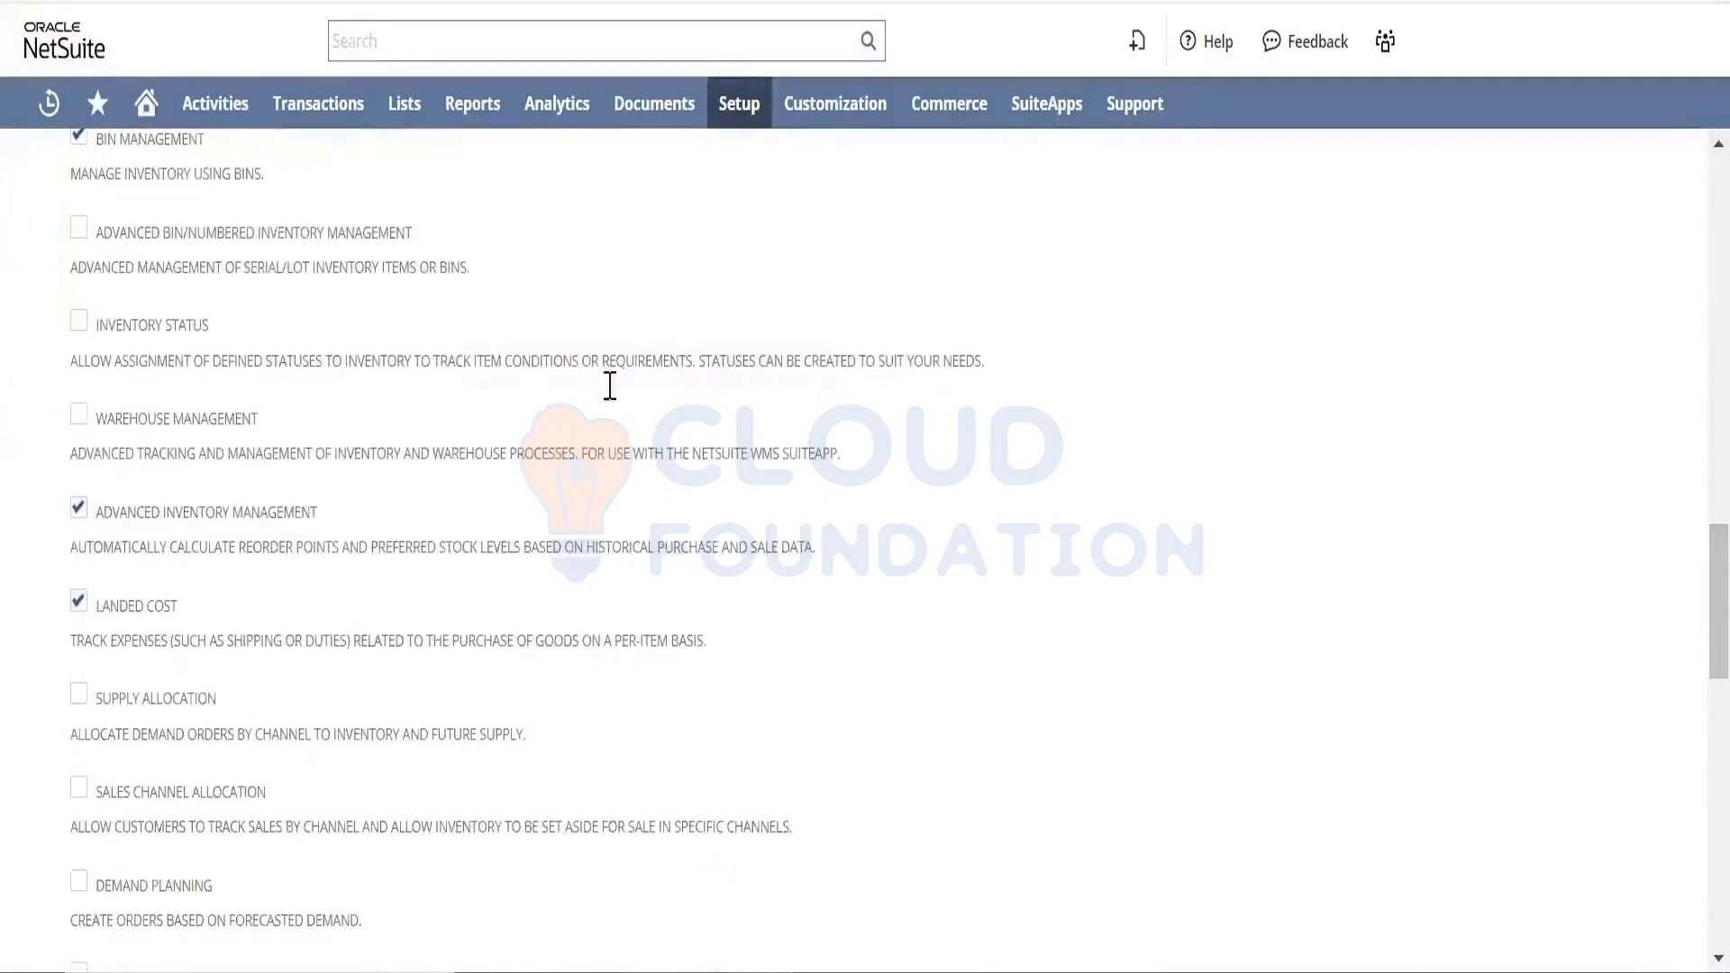
triple_click(314, 267)
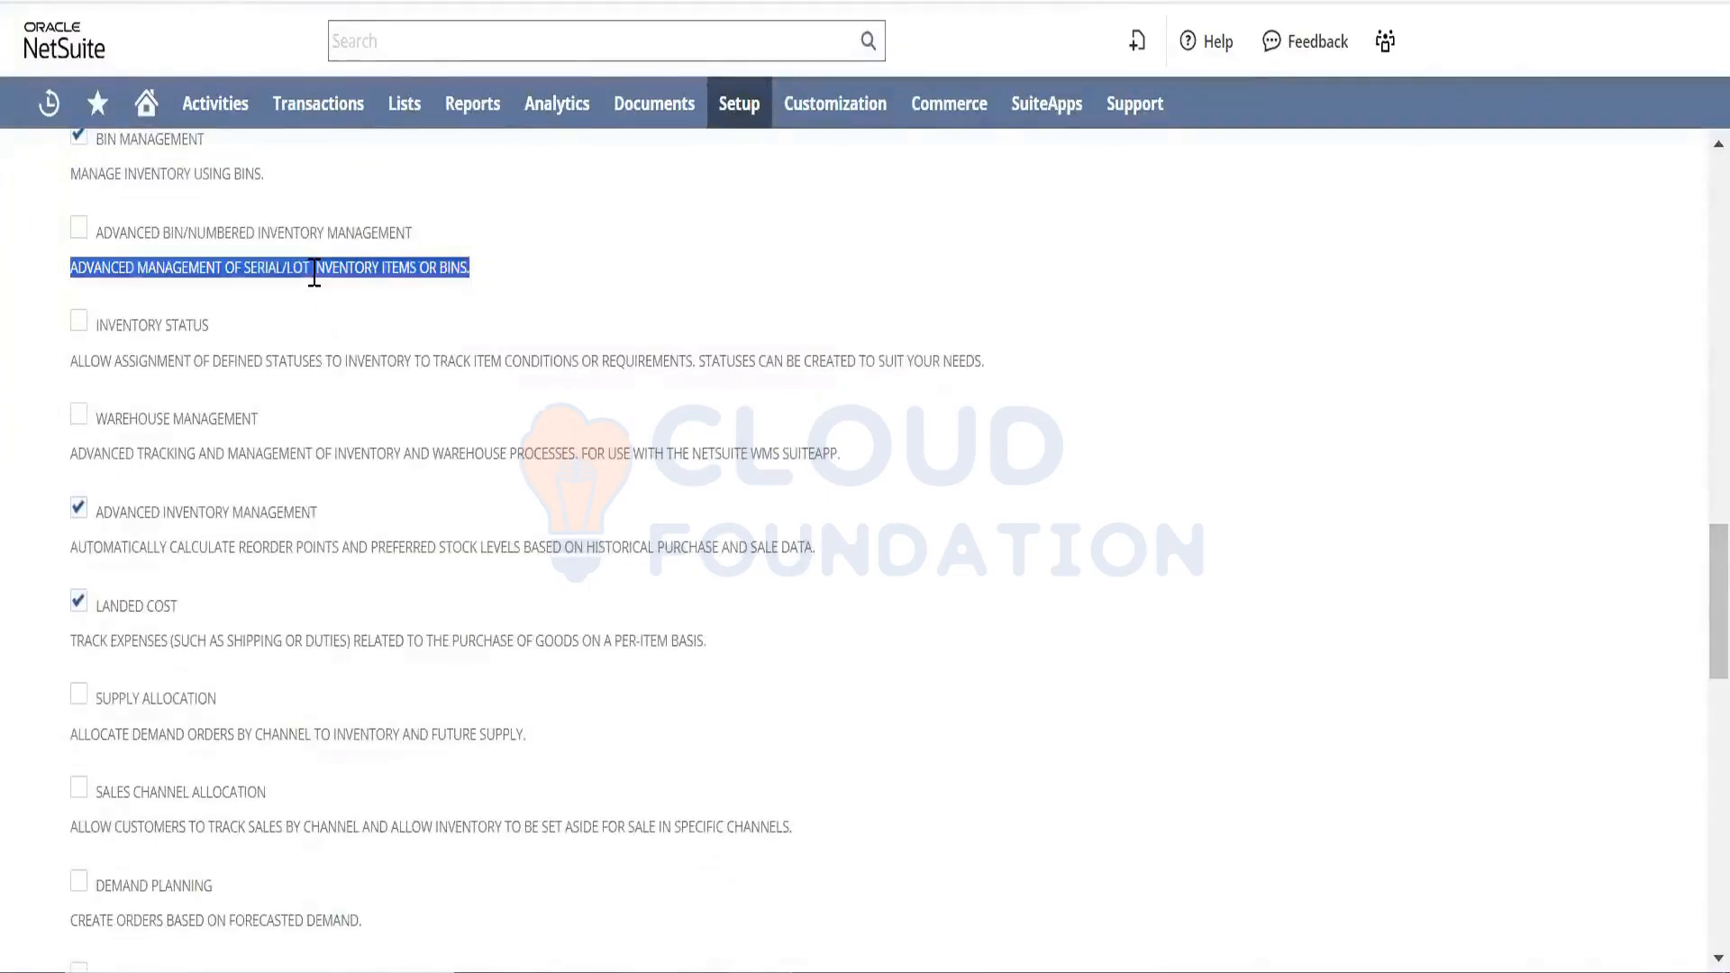
left_click(503, 391)
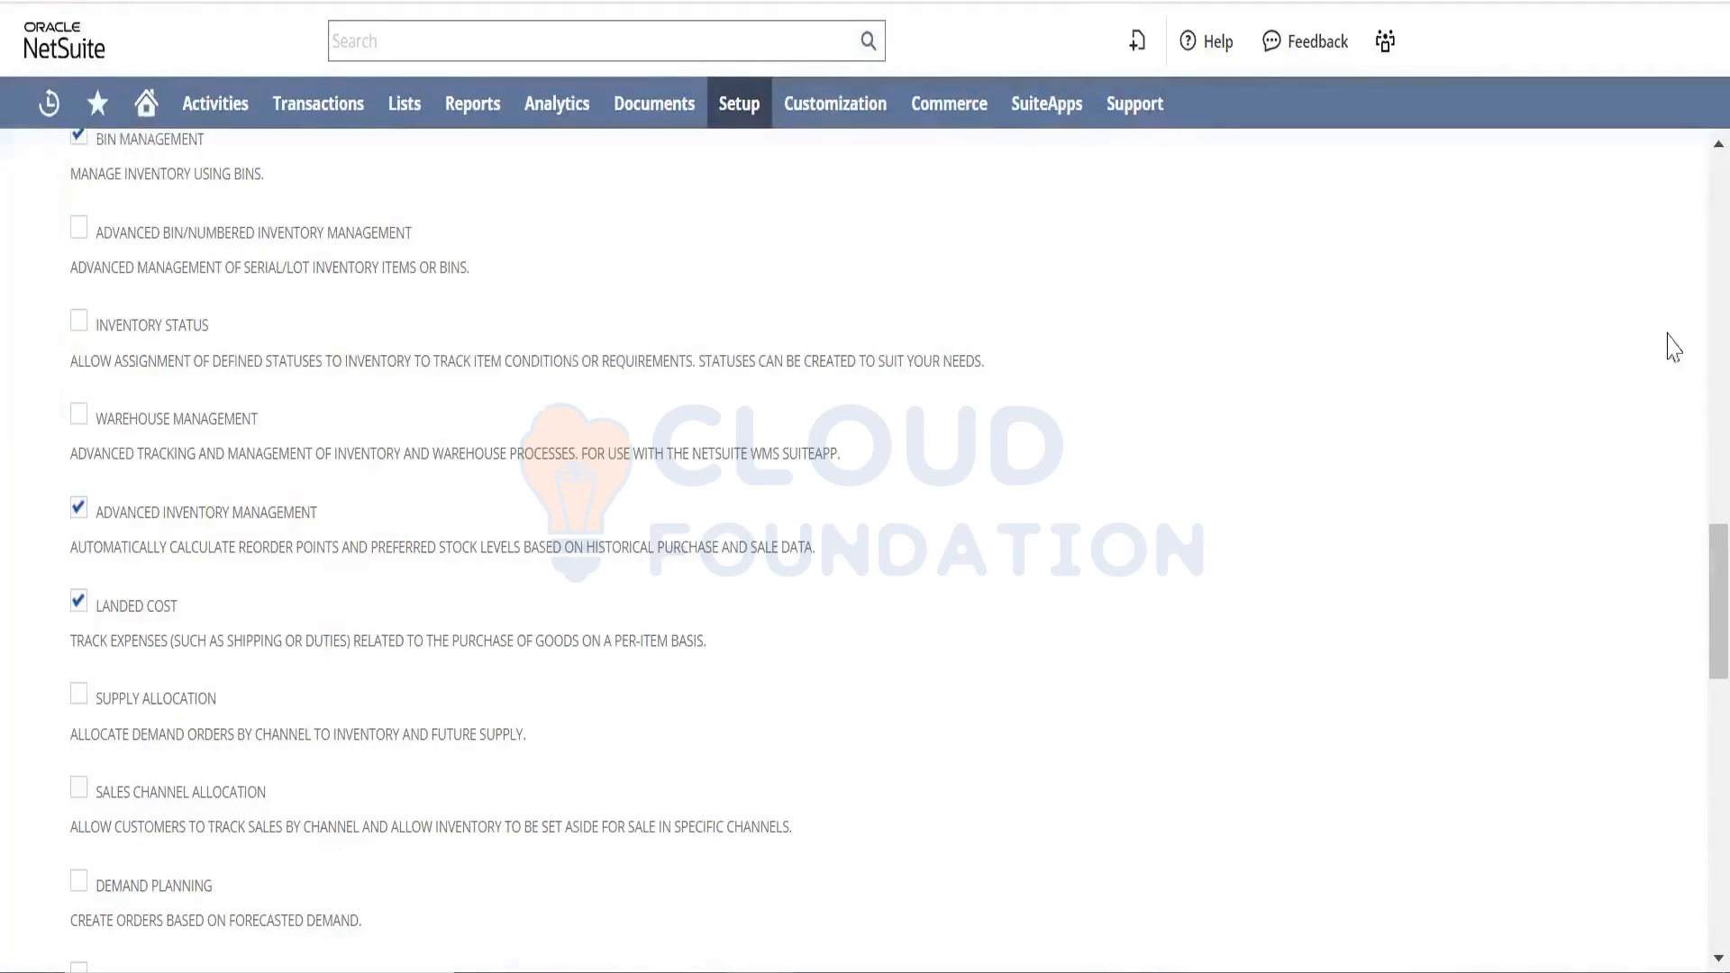
- Examine the remaining inventory features, from Landed Cost and Supply Allocation through Inventory Count and Supply Chain Control Tower
scroll(1692, 445, "up", 15)
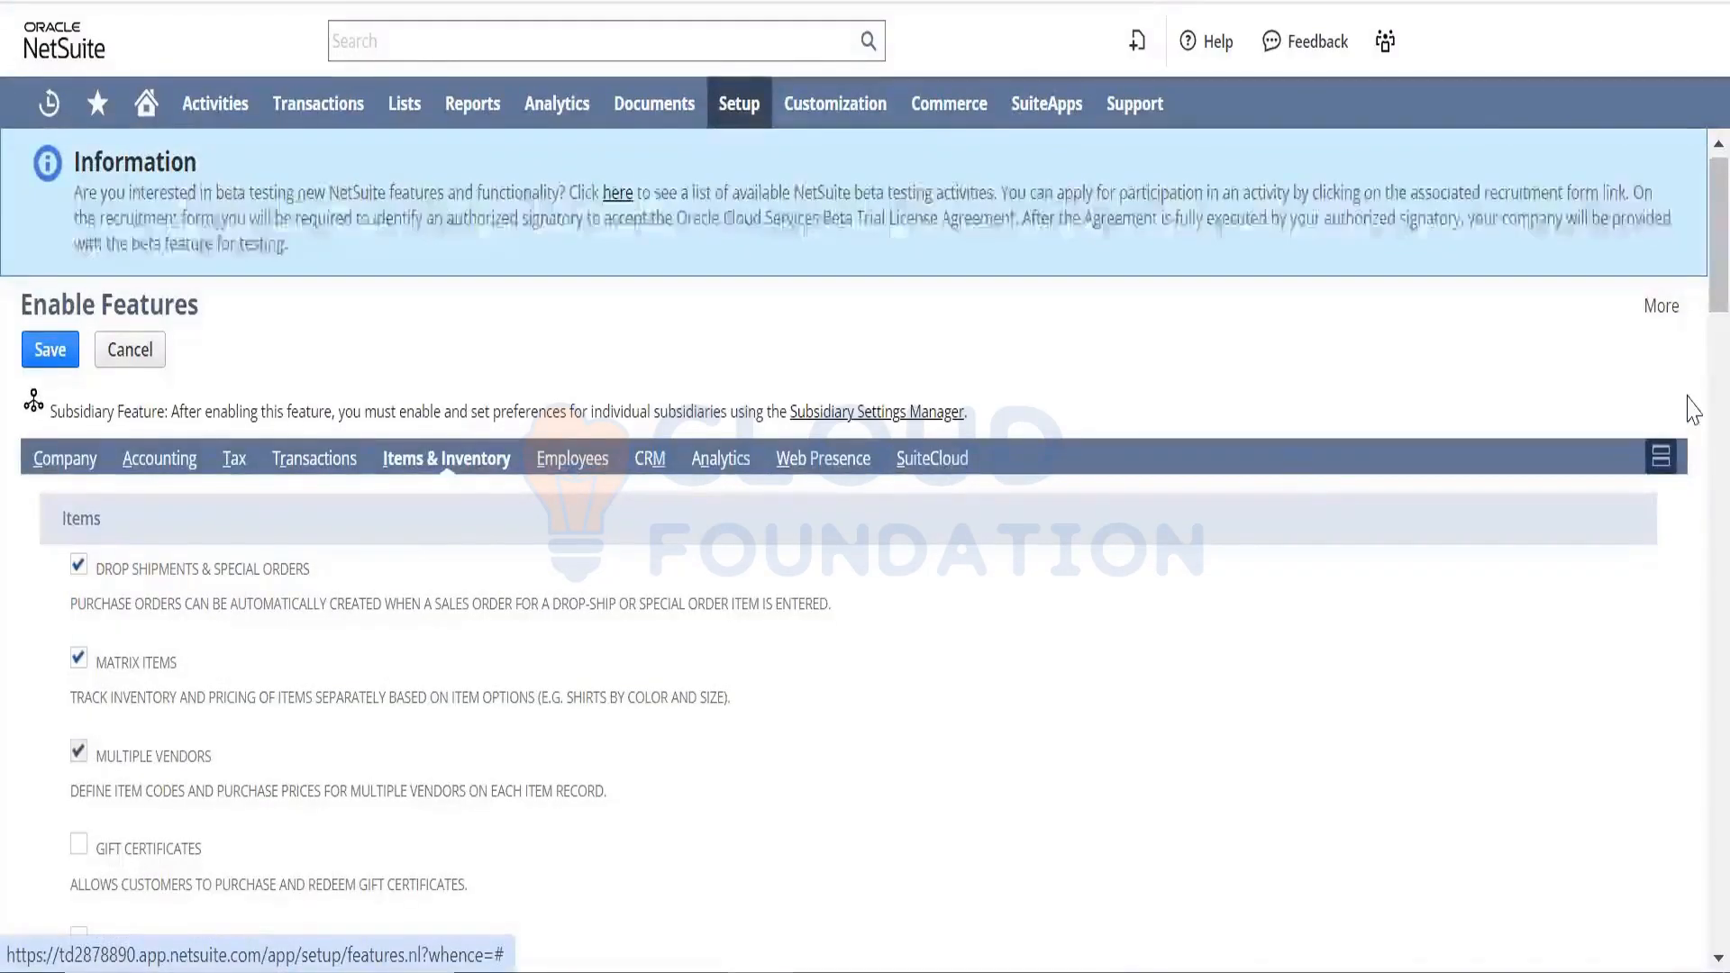
scroll(1693, 318, "down", 5)
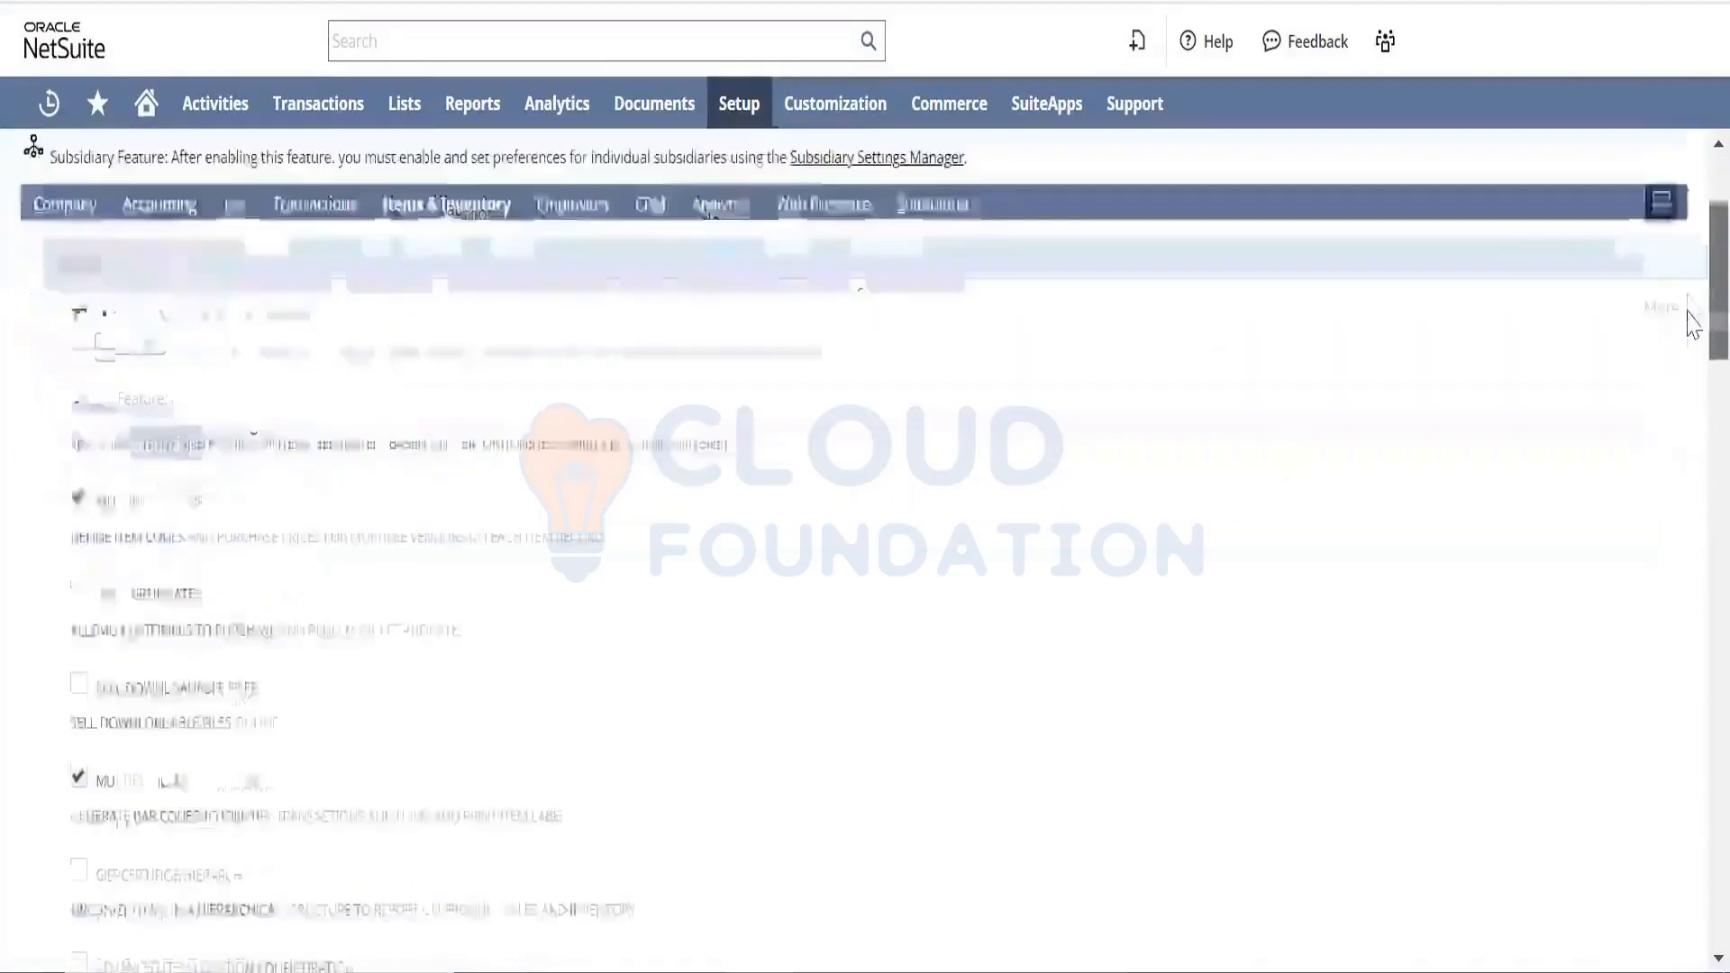
scroll(1693, 477, "down", 15)
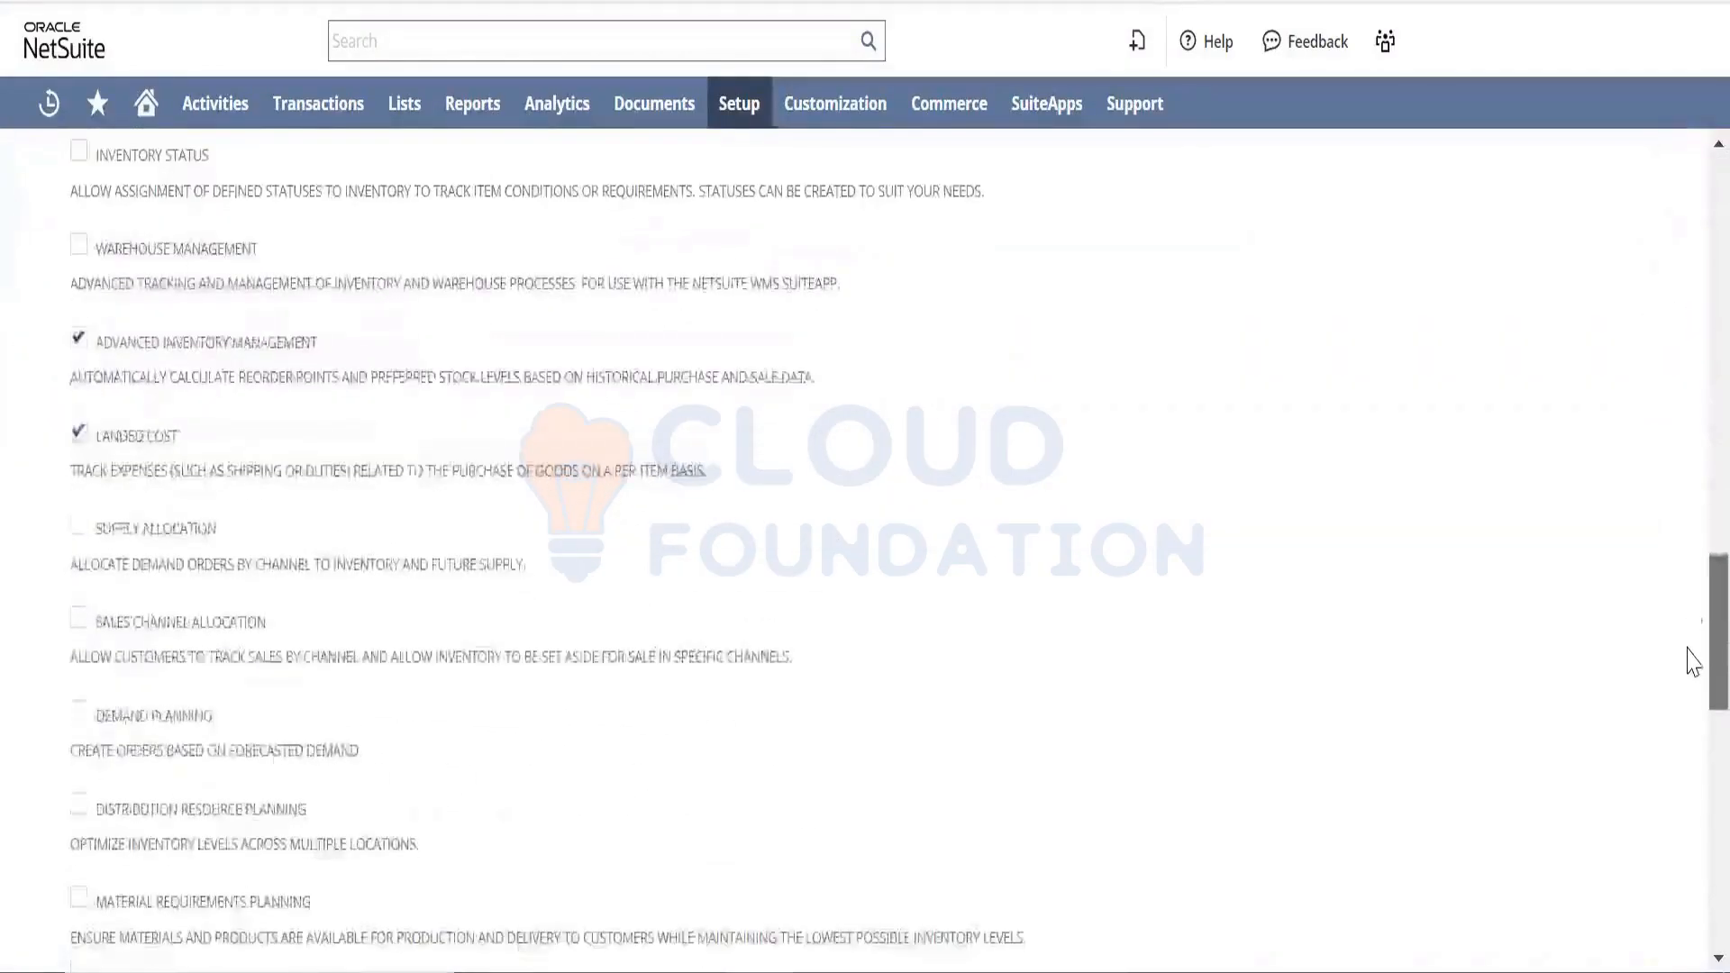
scroll(1693, 685, "down", 2)
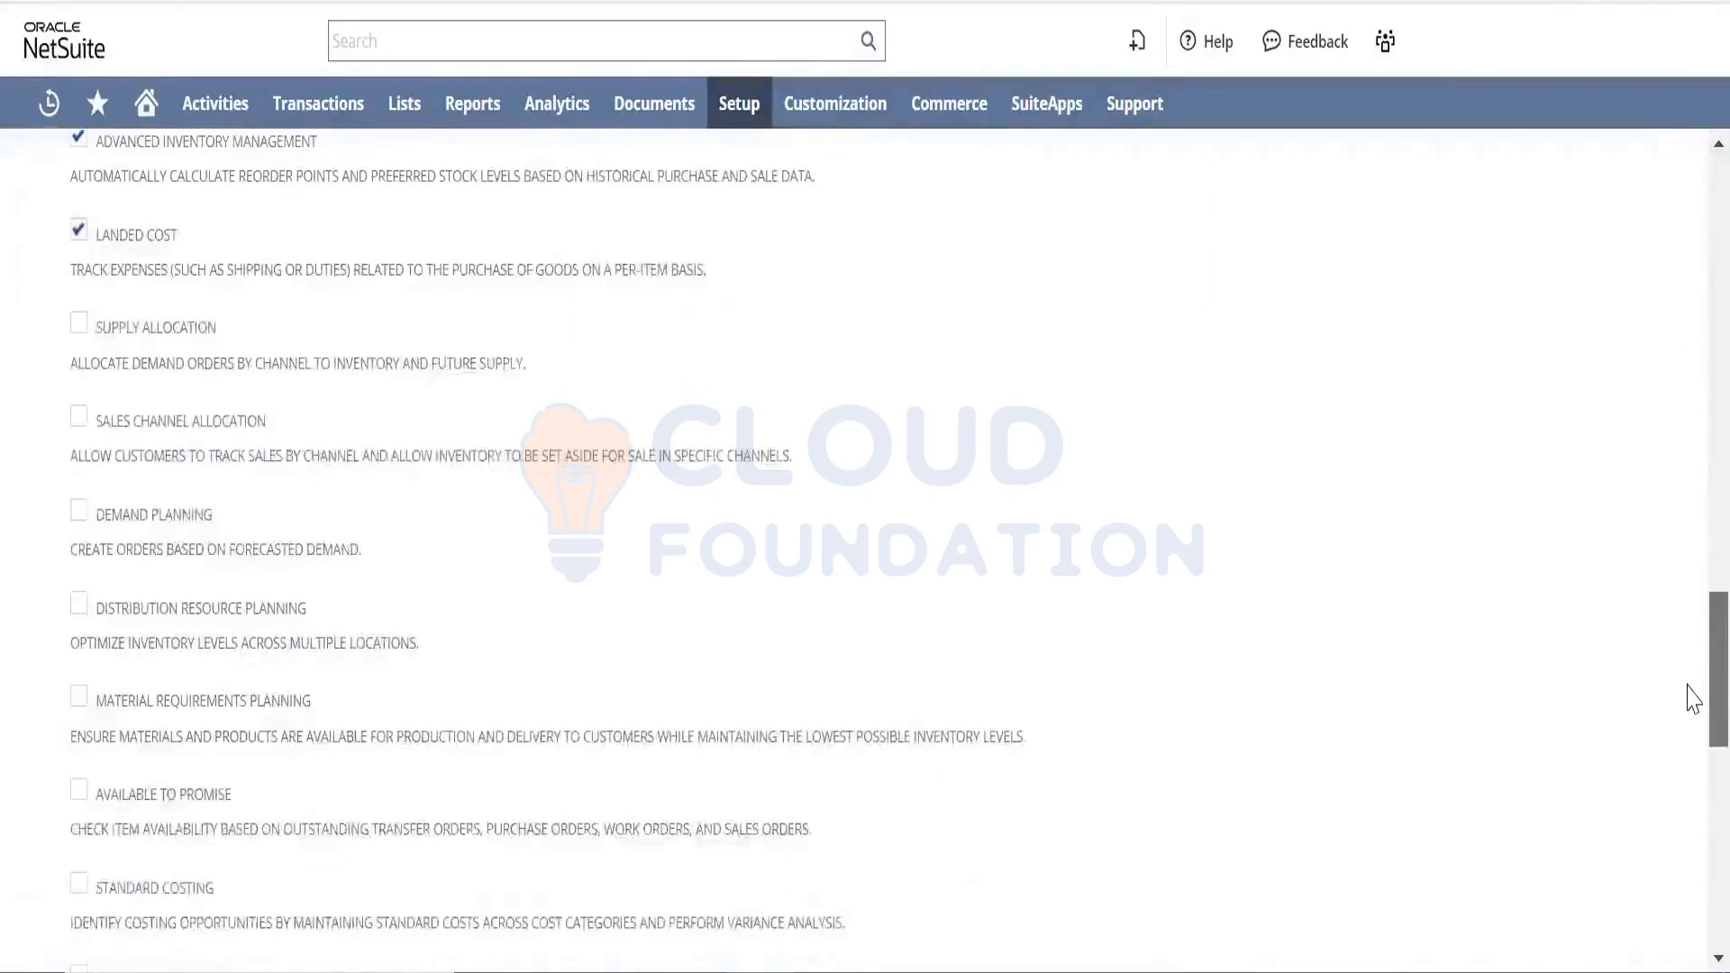
scroll(1694, 703, "down", 1)
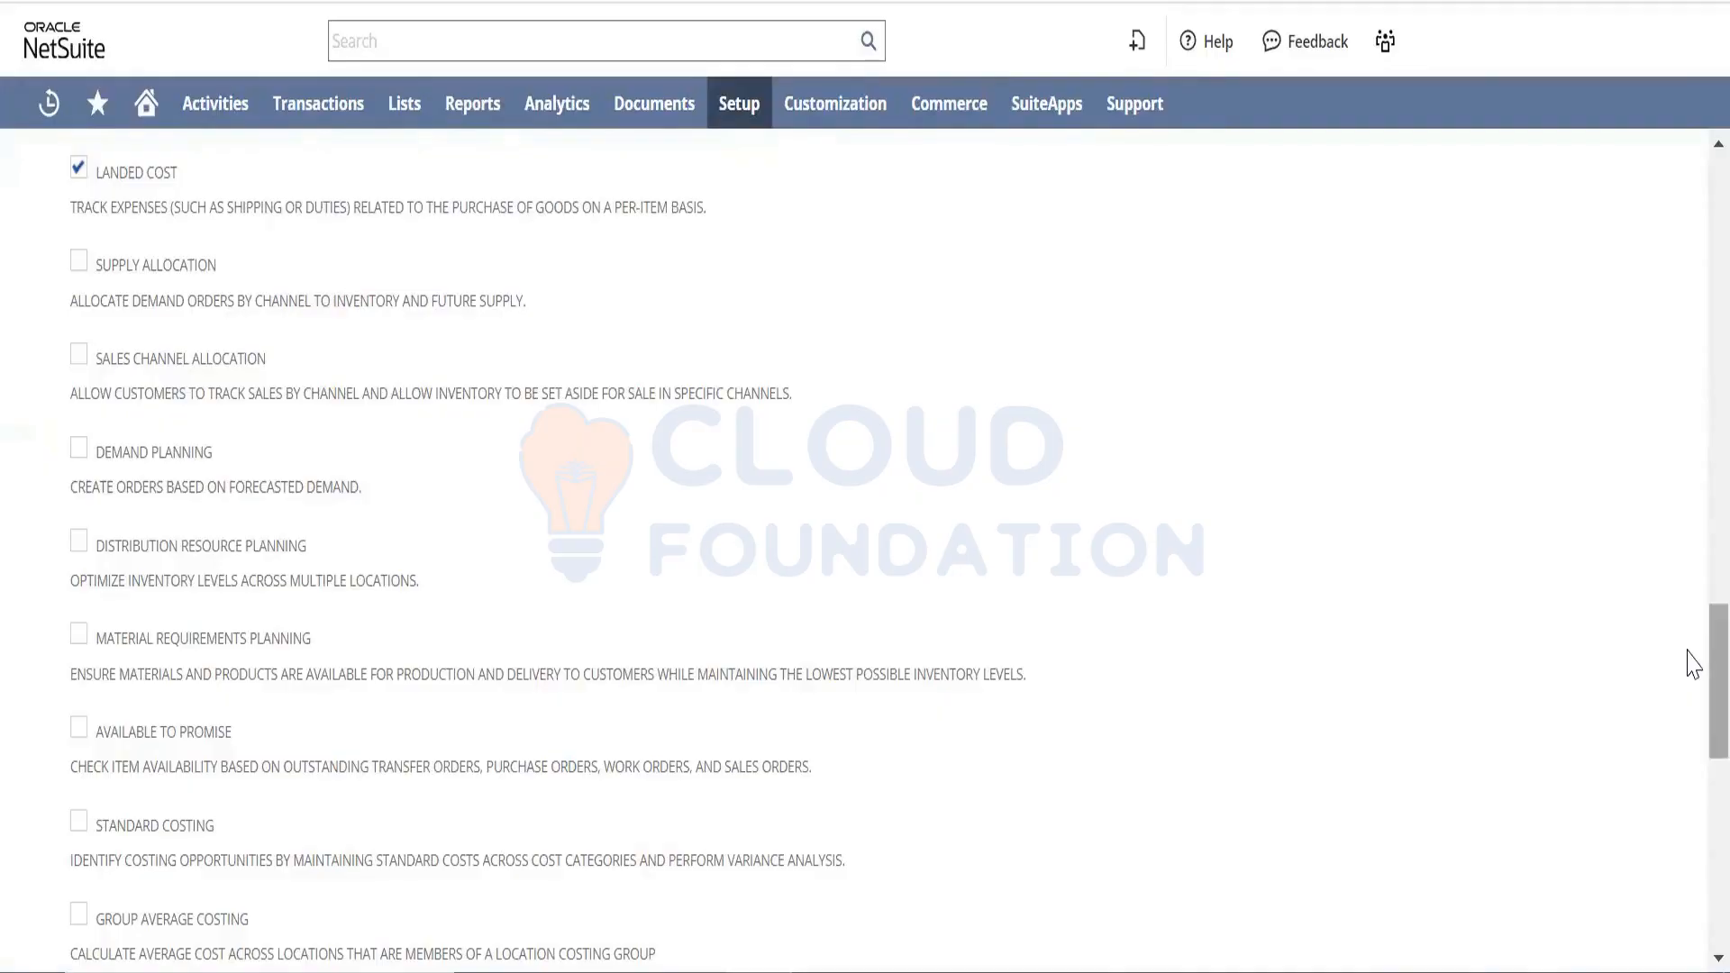
scroll(1693, 703, "down", 3)
scroll(1694, 771, "down", 4)
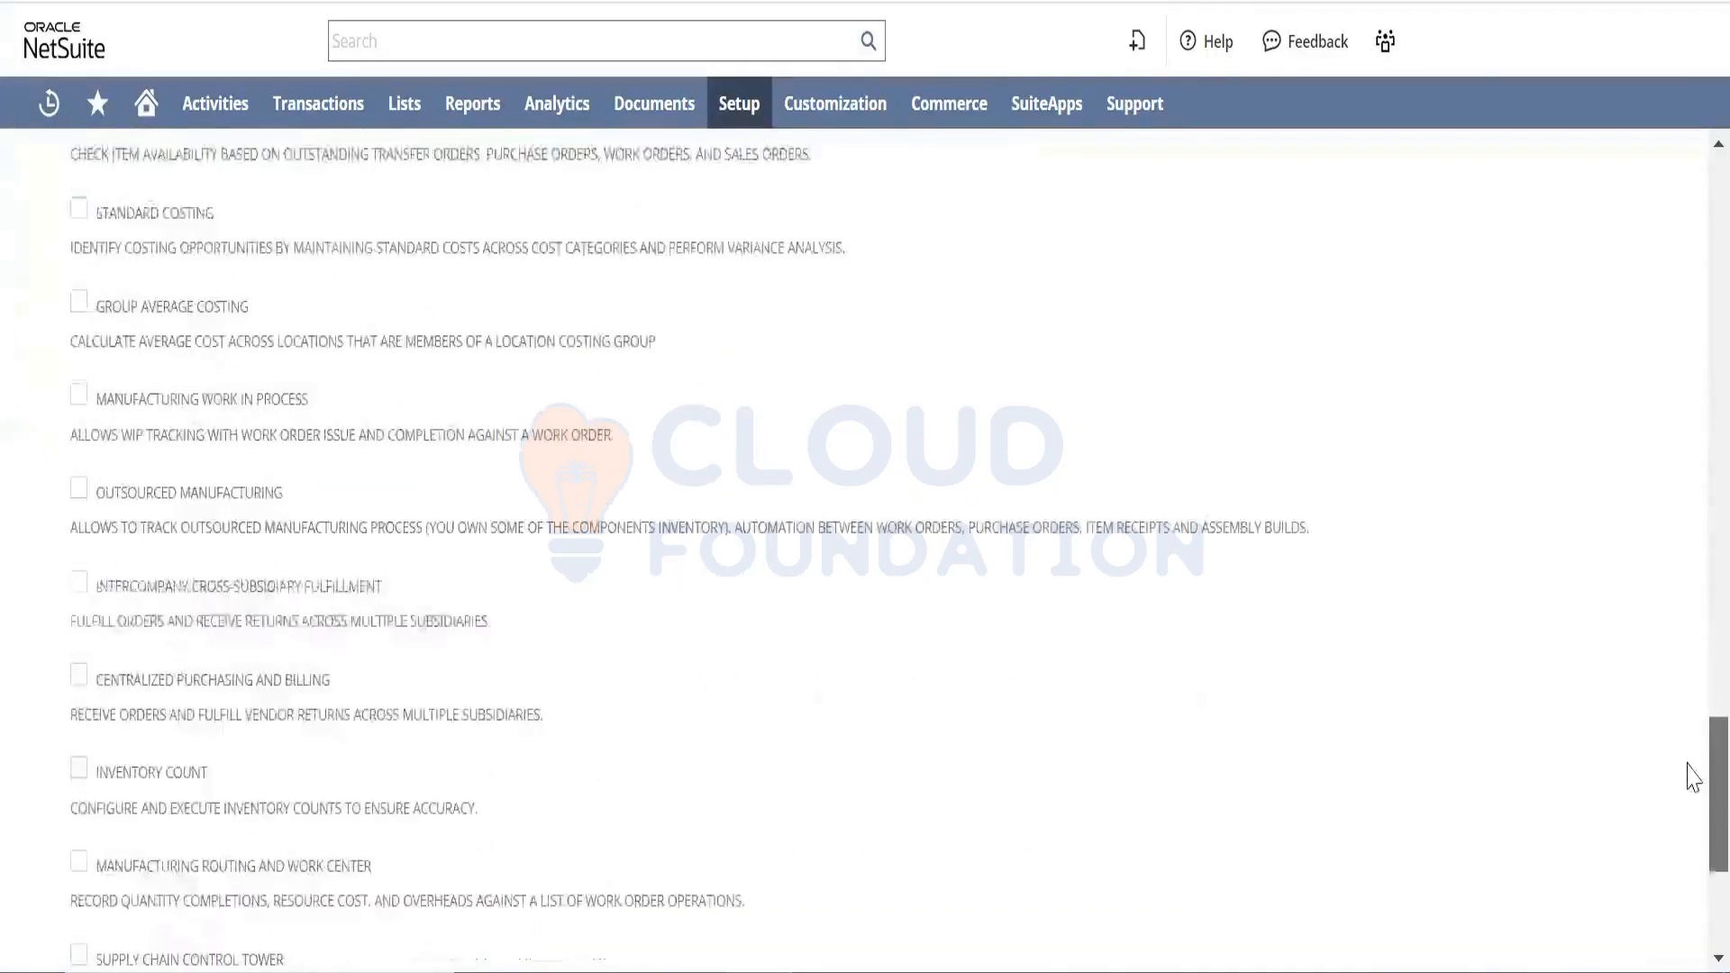
scroll(1693, 779, "down", 2)
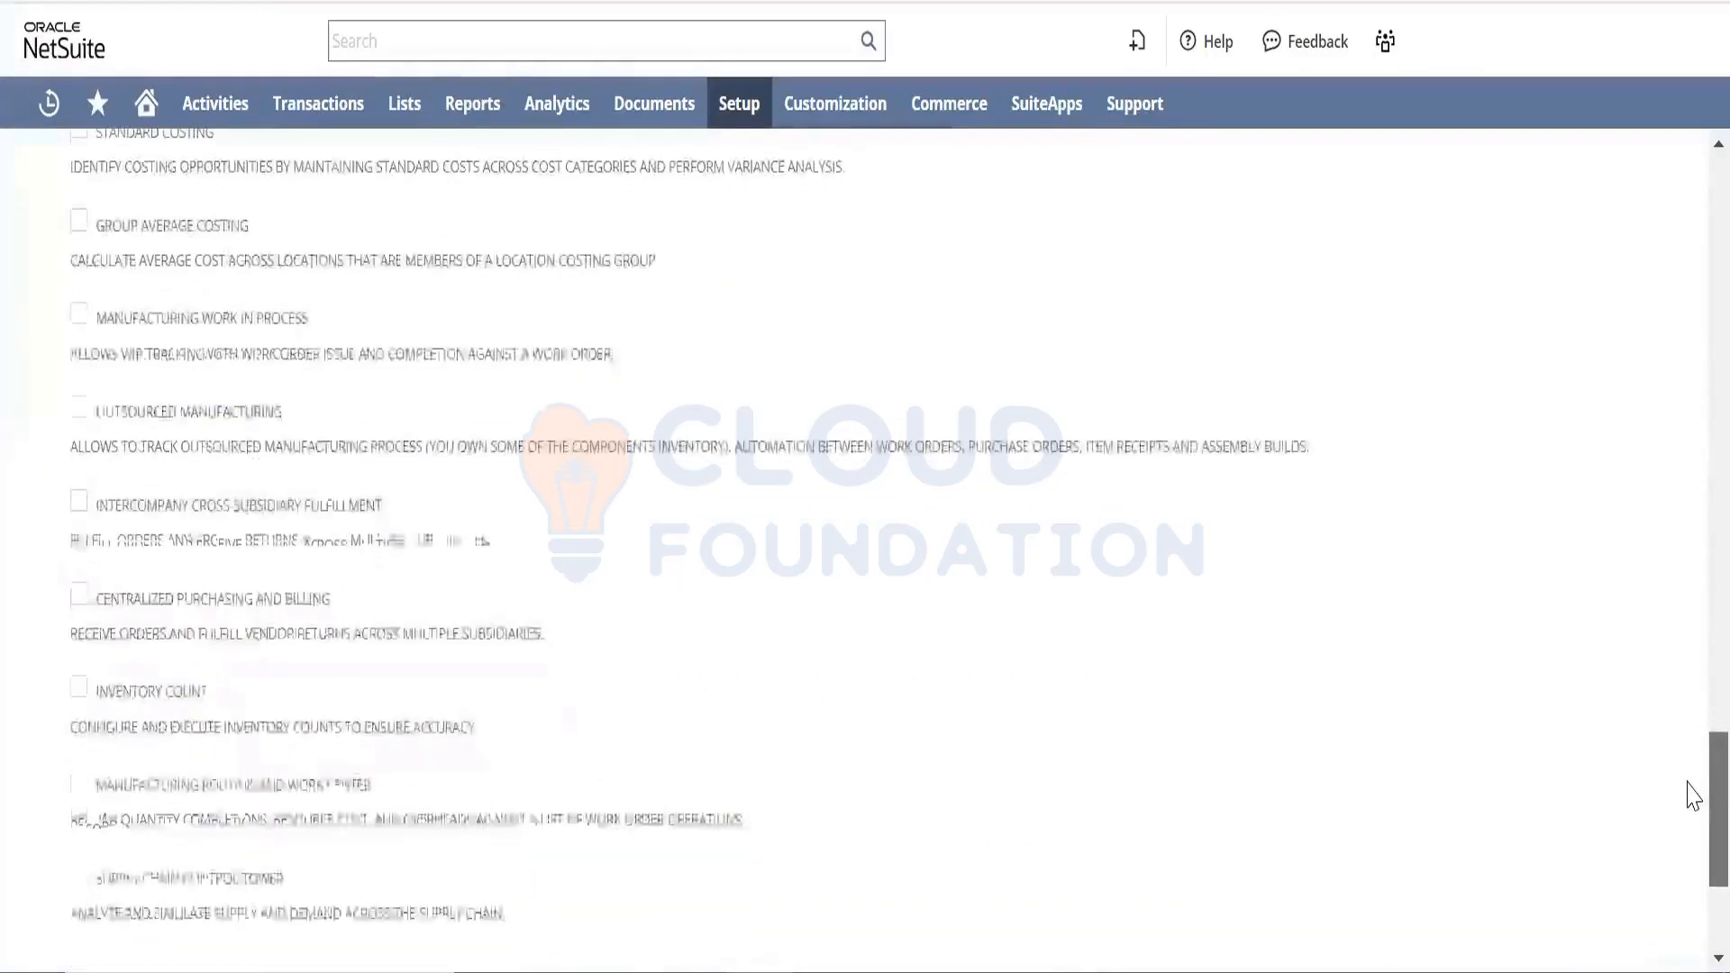
scroll(1693, 806, "down", 1)
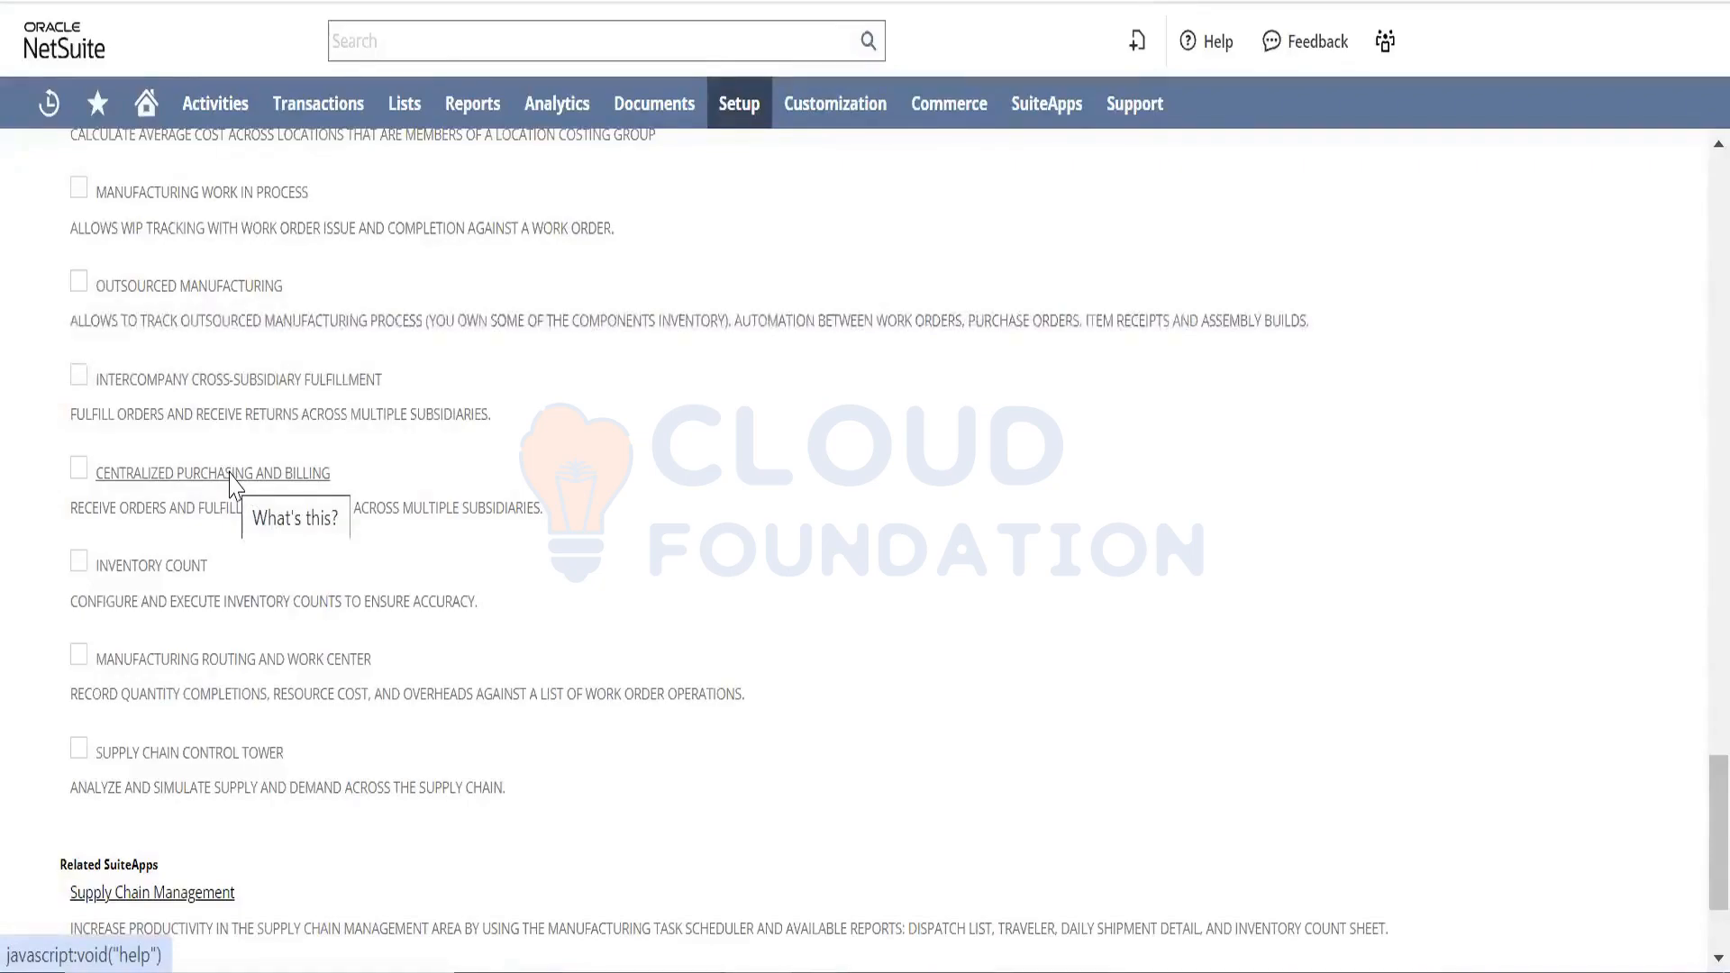
- Reload the Enable Features page and go through the Items & Inventory features down to the Related SuiteApps
key("F5")
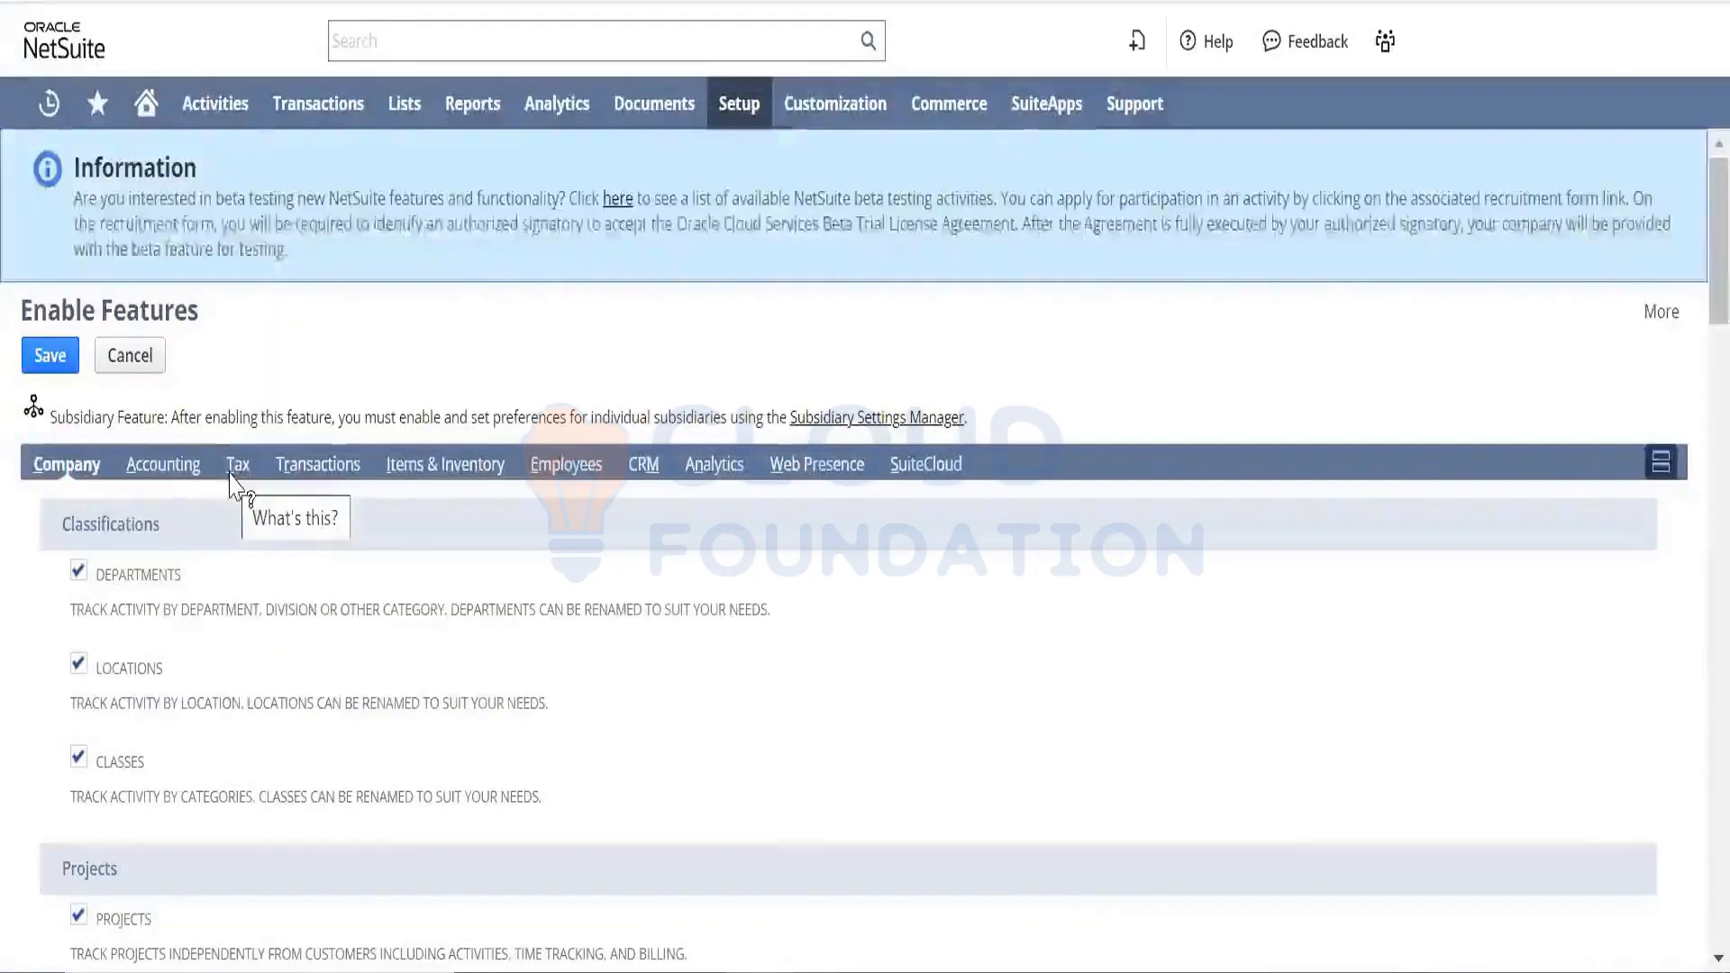
left_click(445, 486)
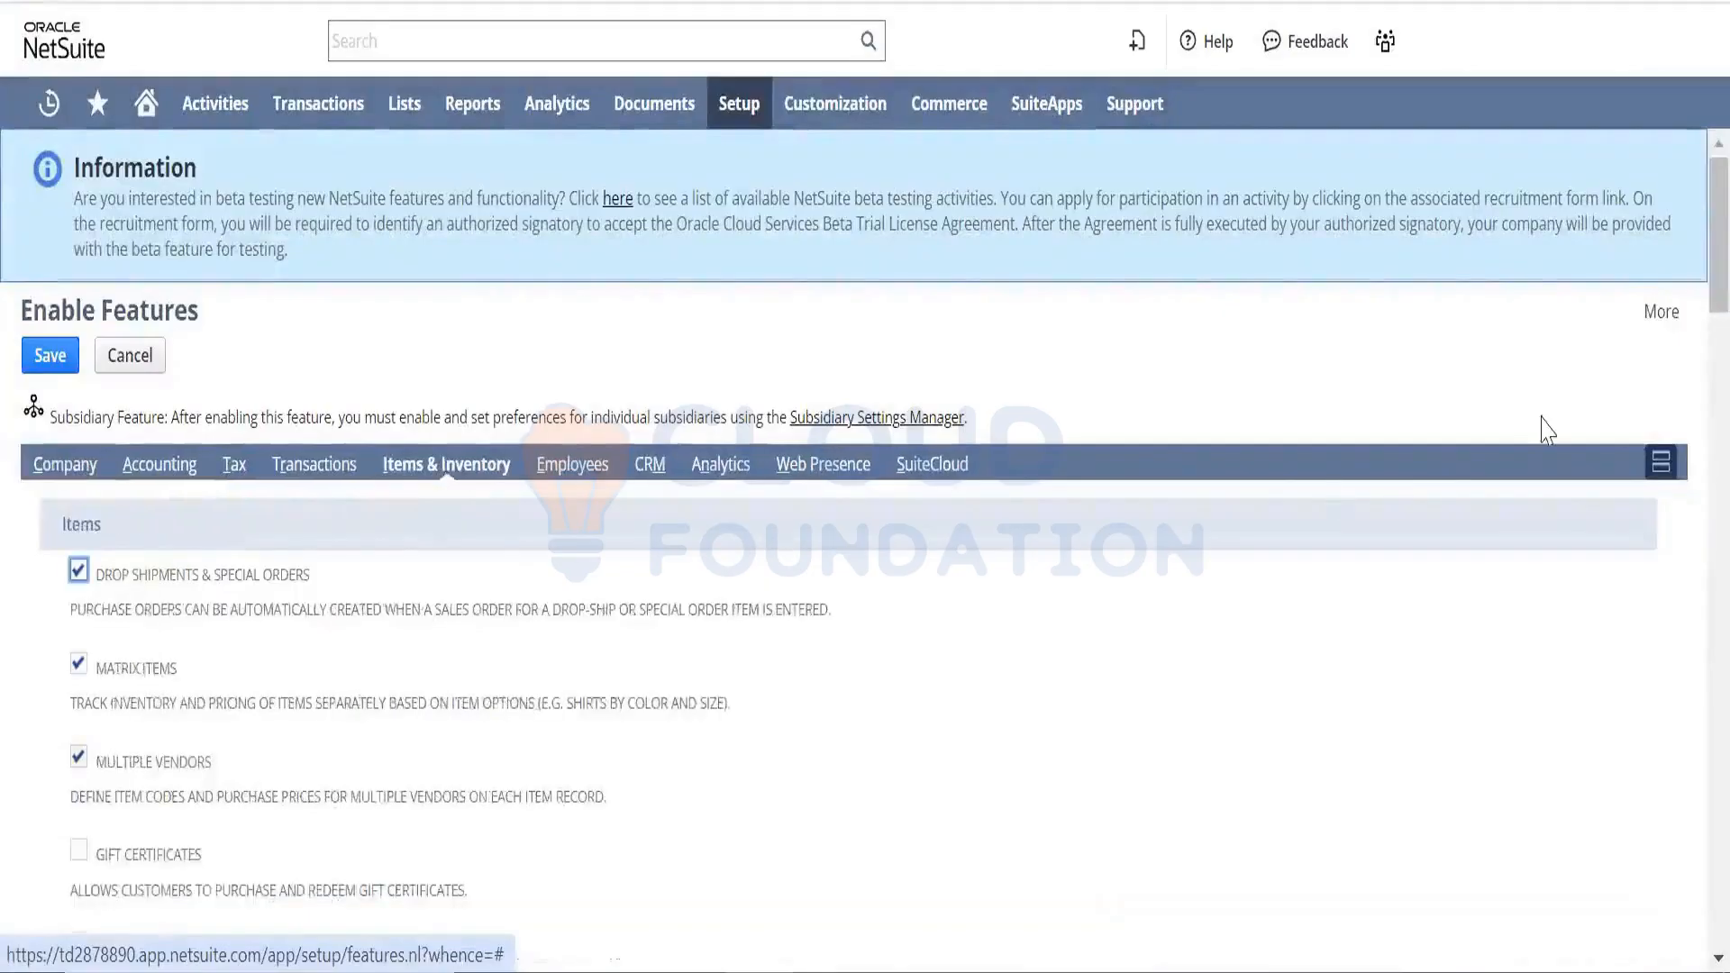
scroll(1692, 599, "down", 8)
scroll(1693, 599, "down", 15)
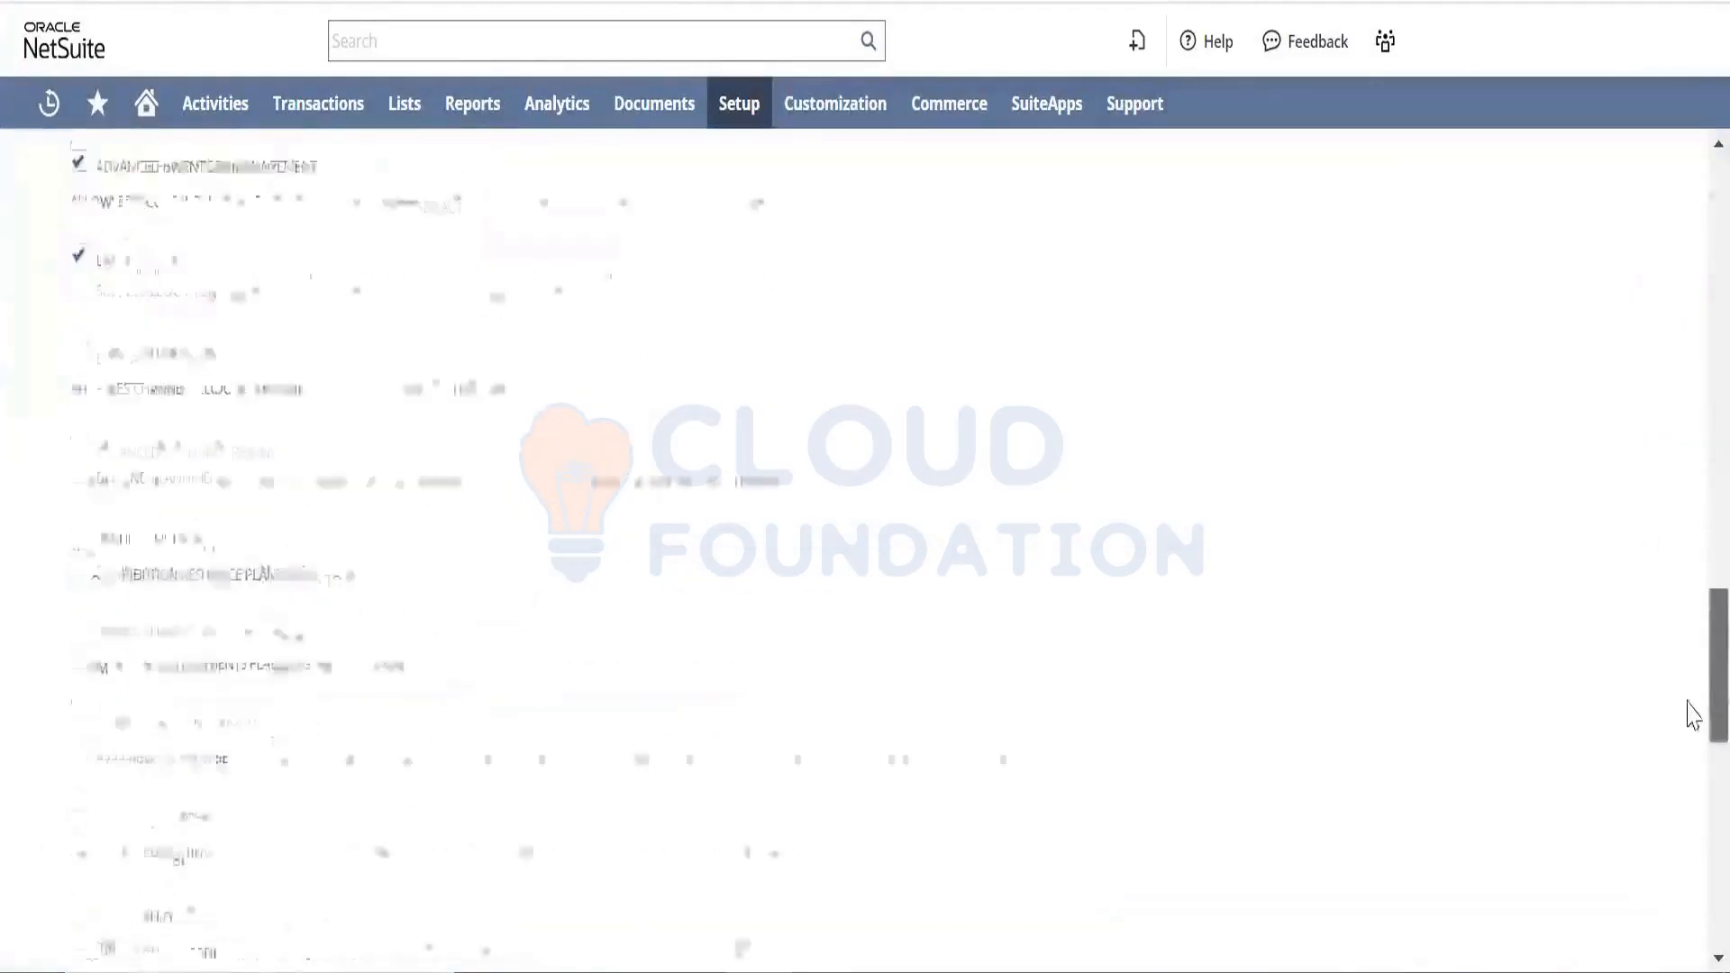
scroll(1693, 797, "down", 4)
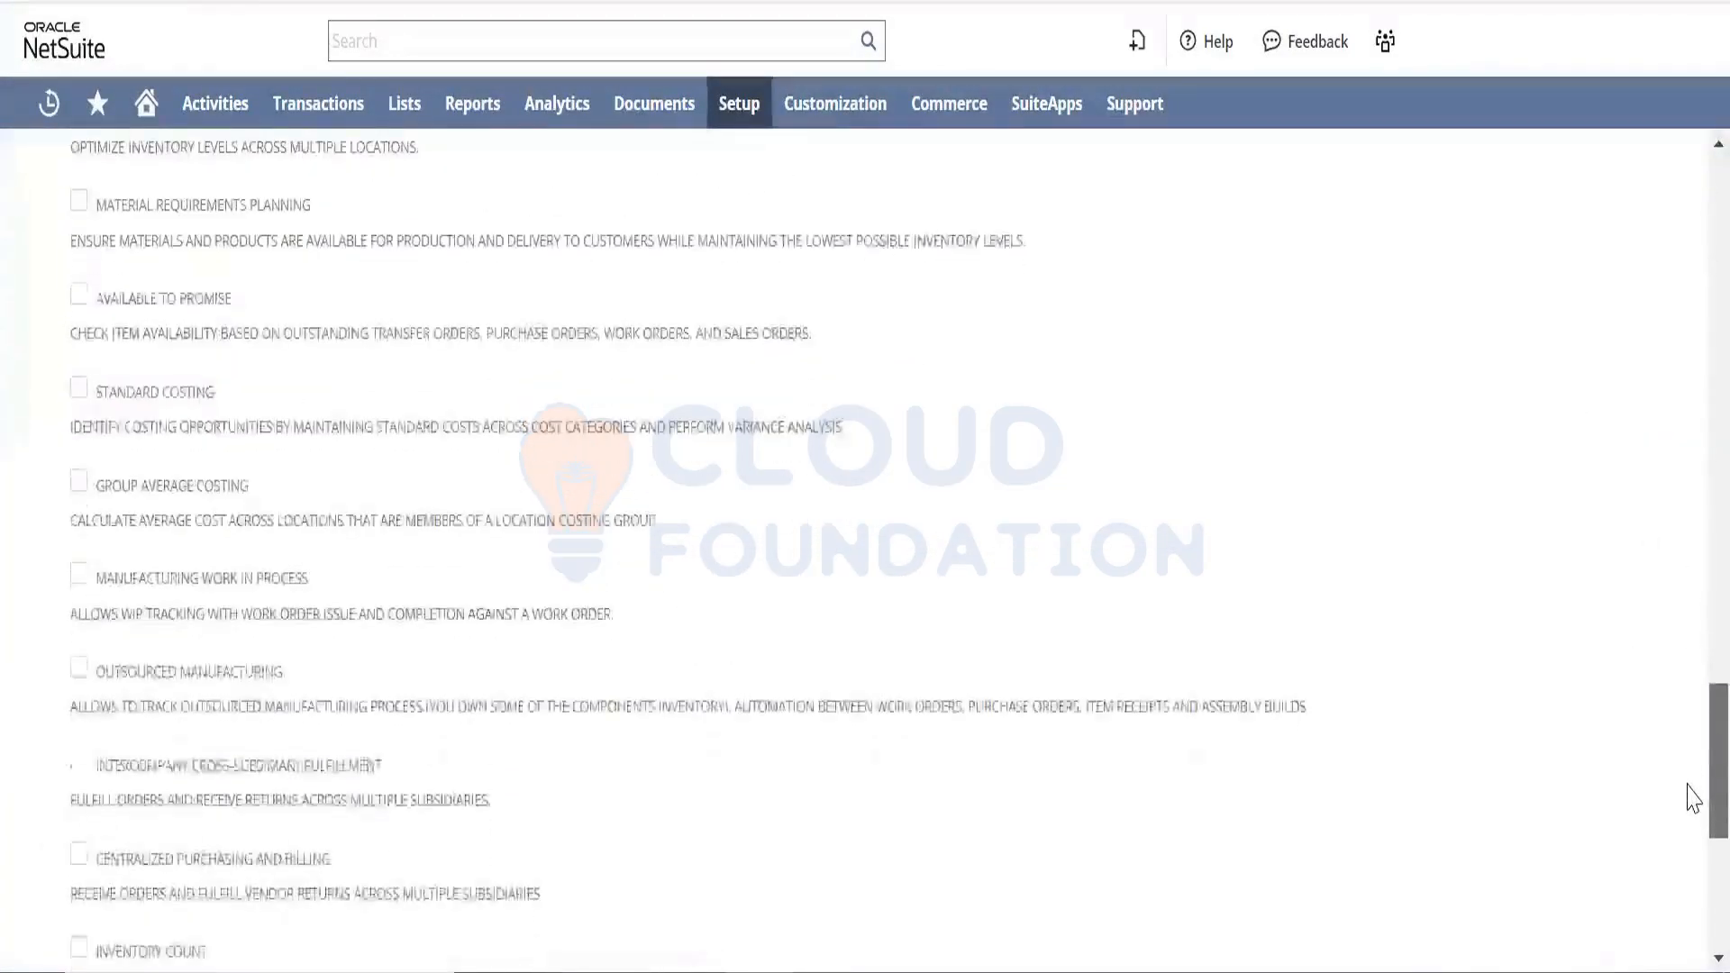
scroll(1692, 886, "down", 4)
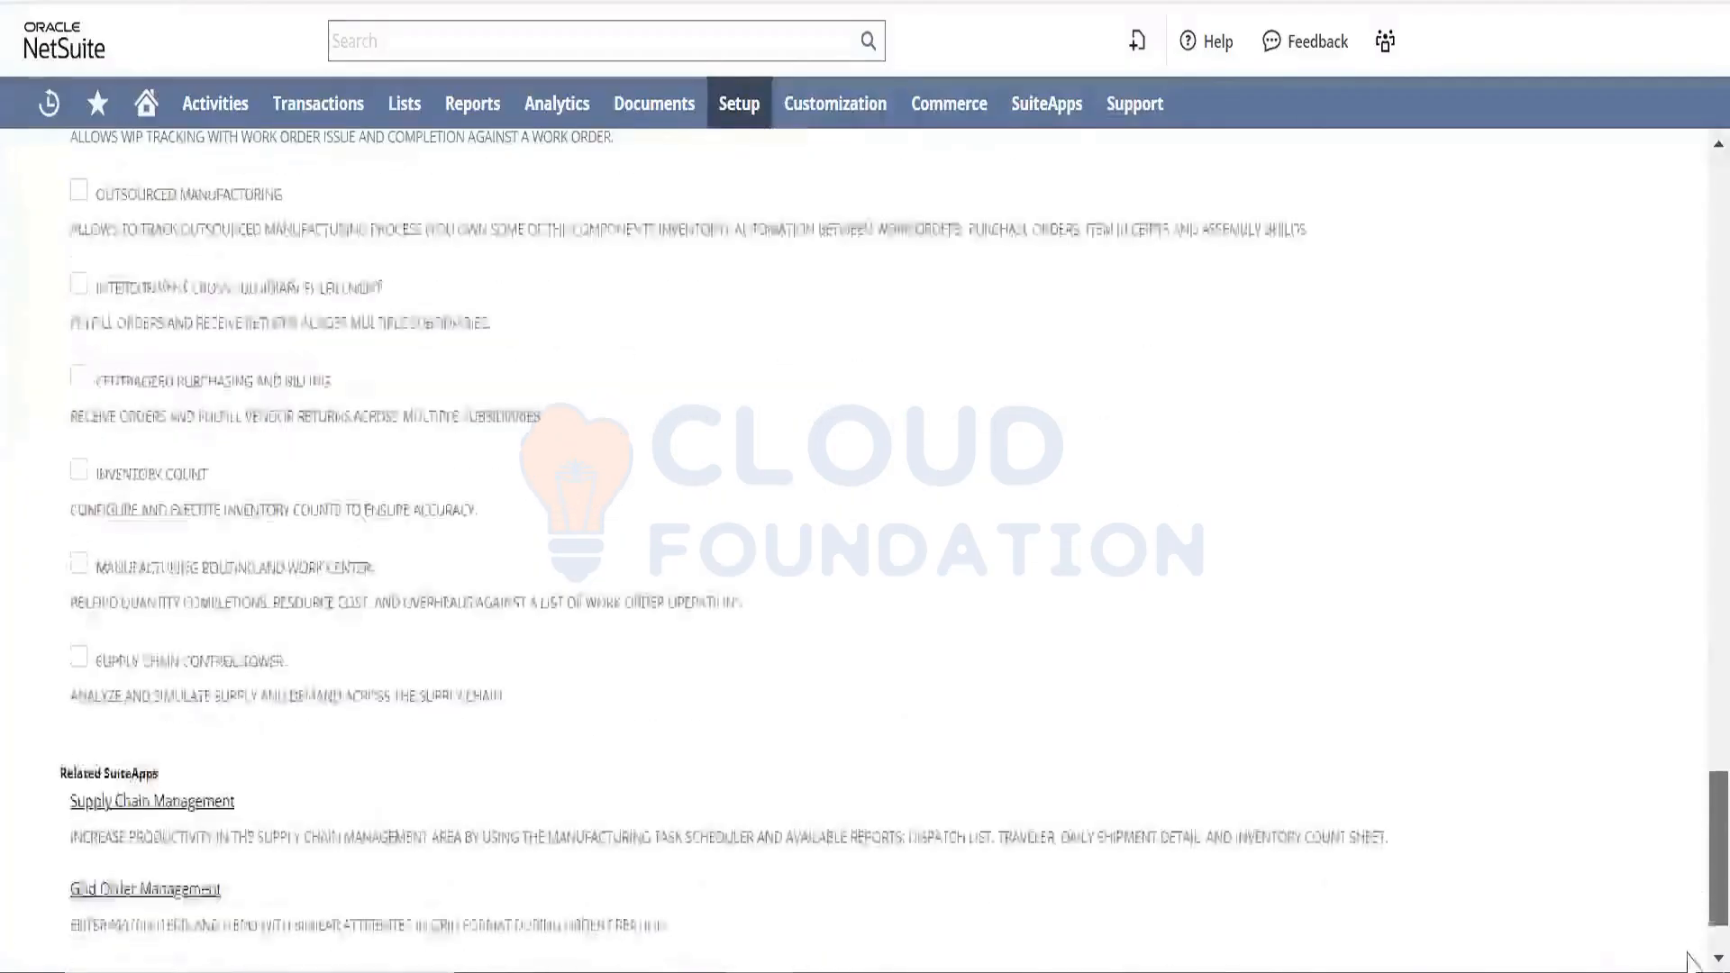
- Examine the last inventory features, from Manufacturing Work In Process to Supply Chain Control Tower, and the Related SuiteApps
scroll(1690, 879, "up", 2)
scroll(1693, 856, "down", 1)
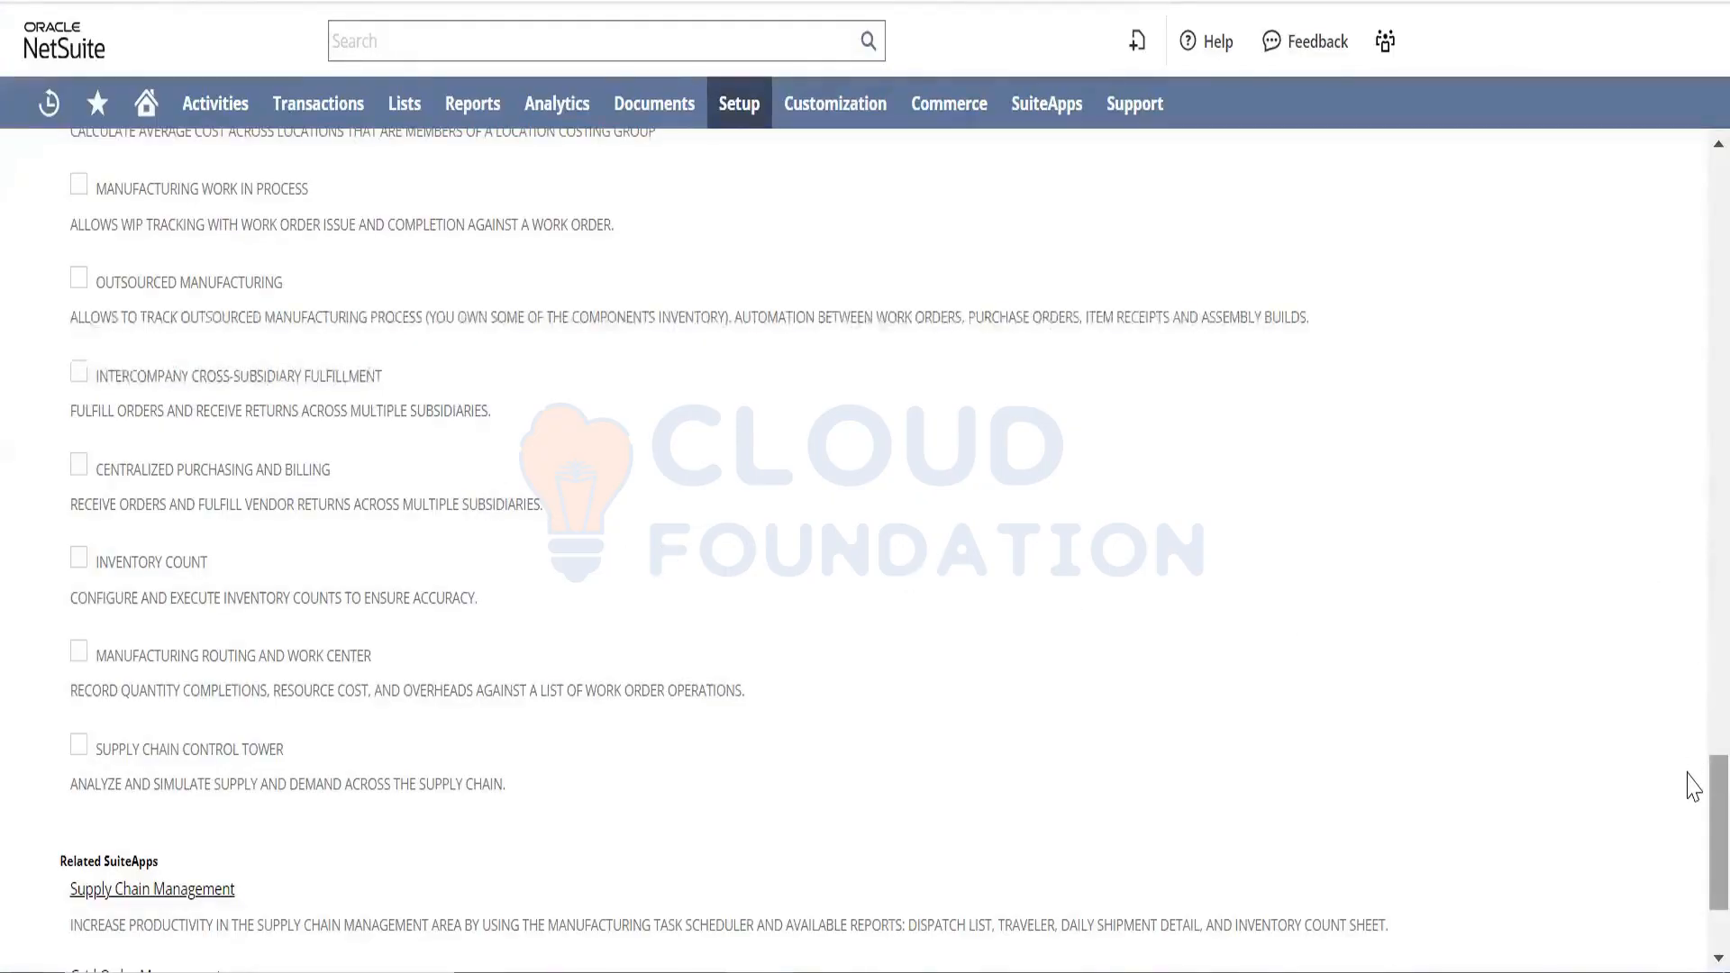
scroll(1690, 793, "down", 2)
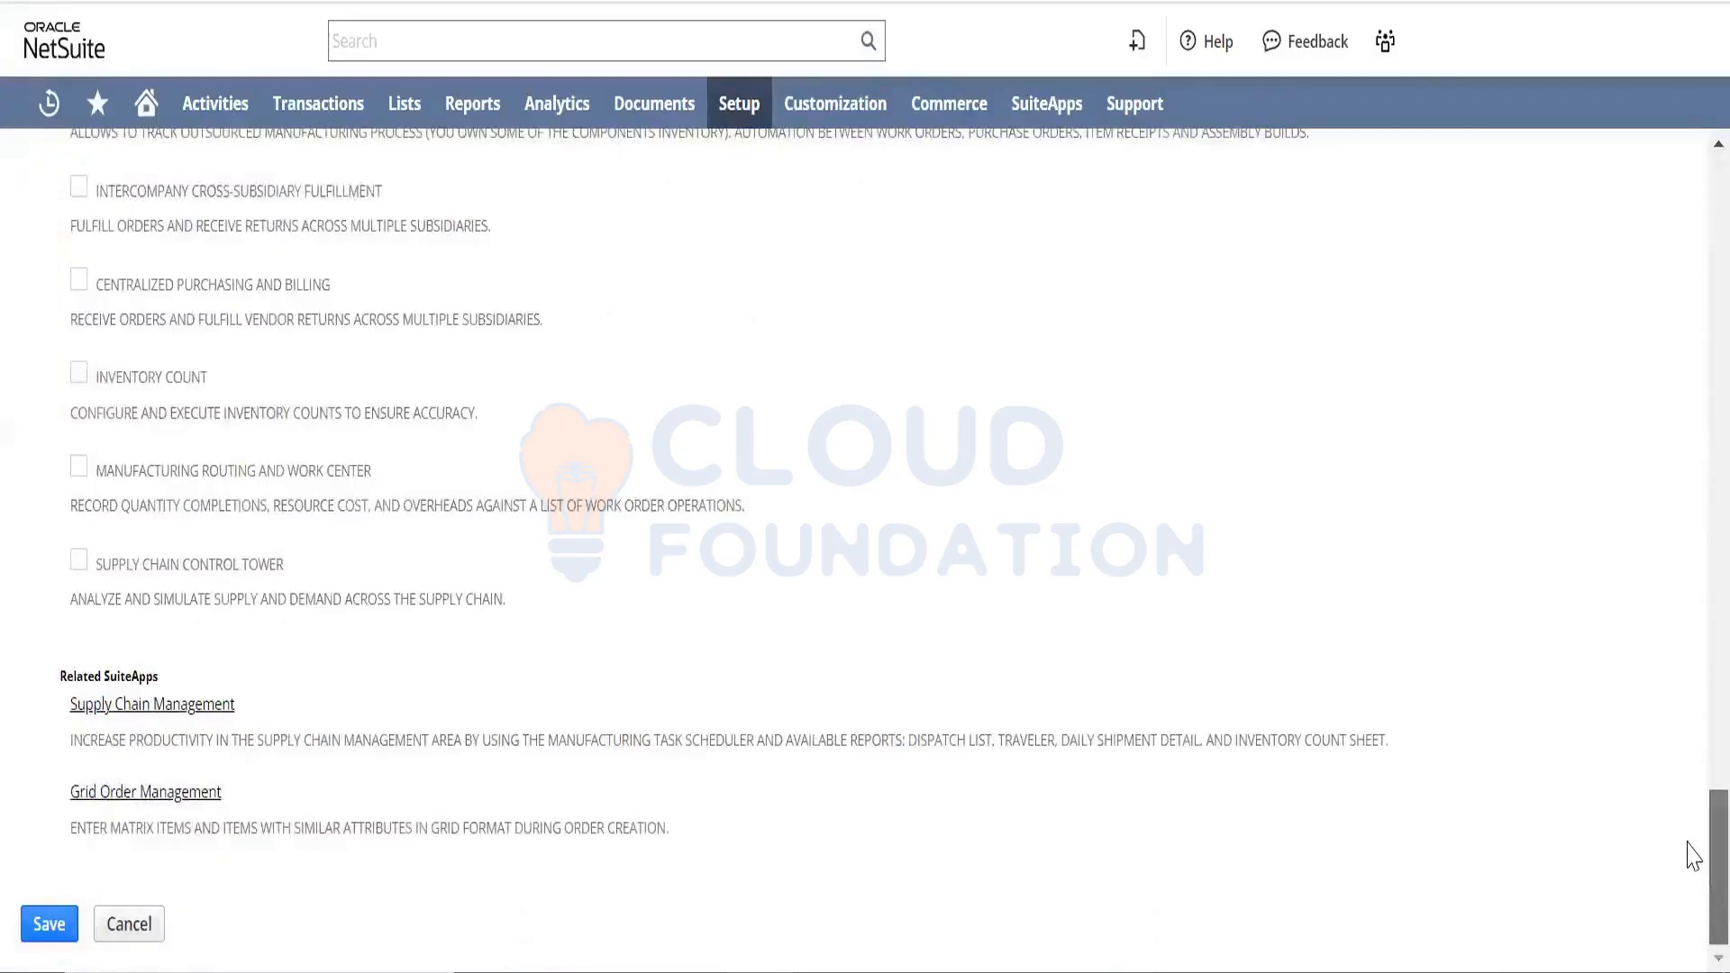
scroll(1690, 805, "up", 1)
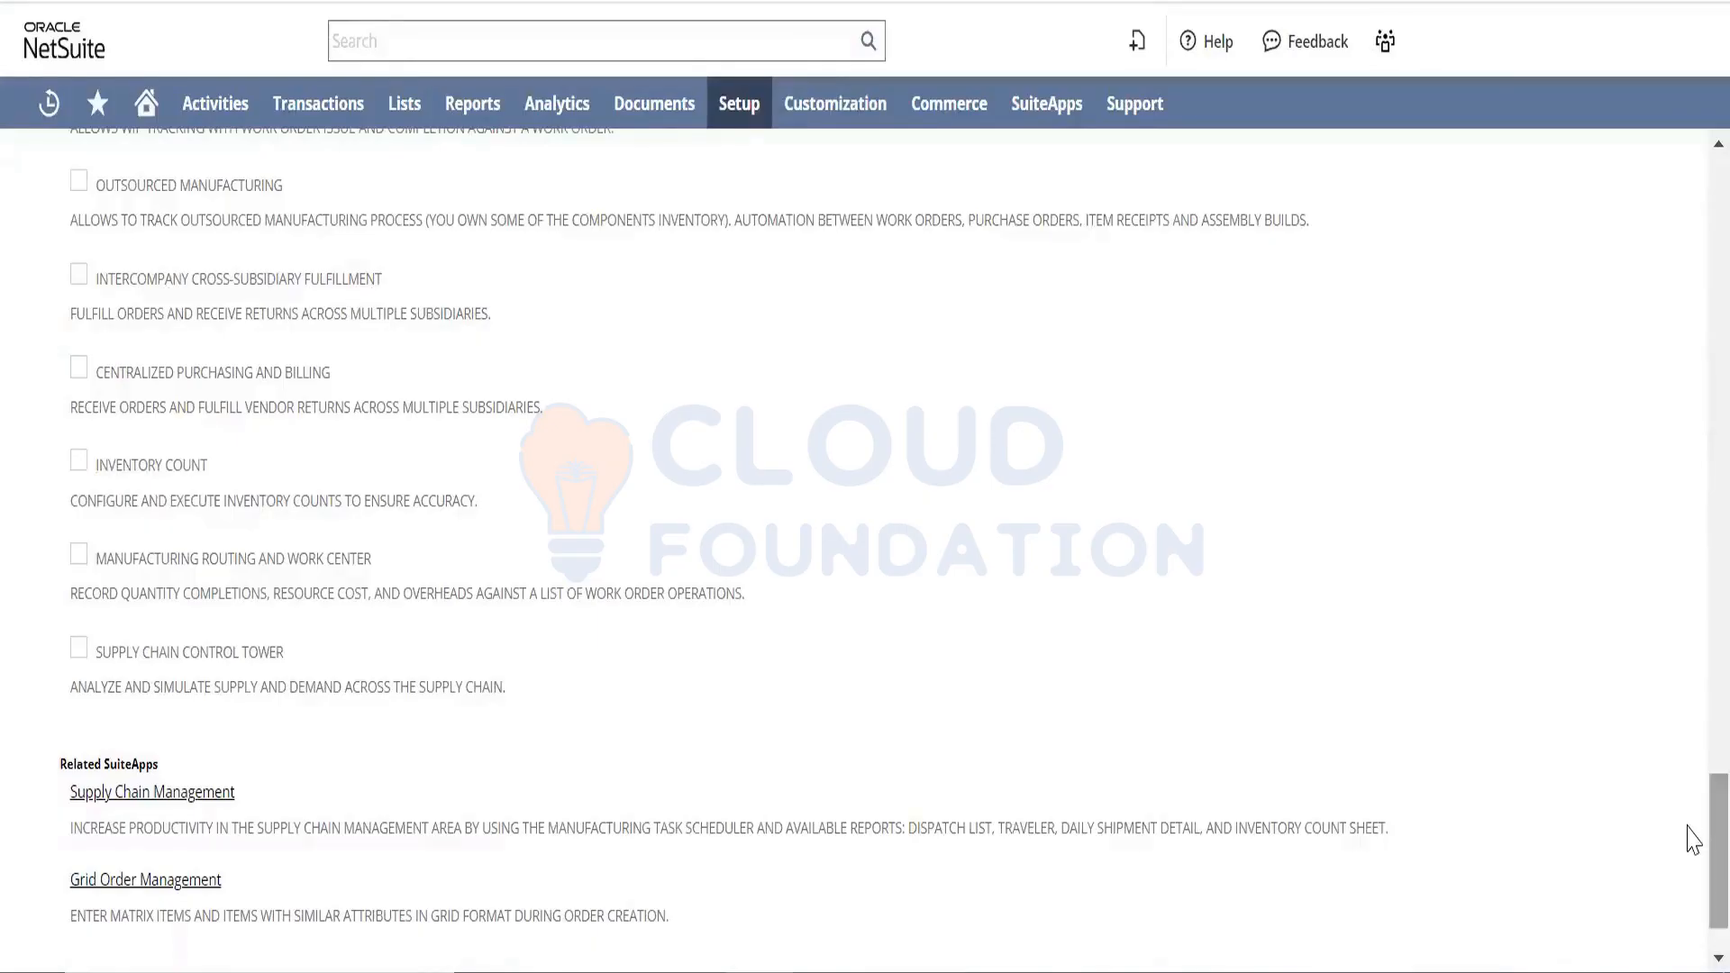
- Show the CRM features on the Enable Features page and examine the Basic Features section
left_click_drag(1689, 827, 1694, 171)
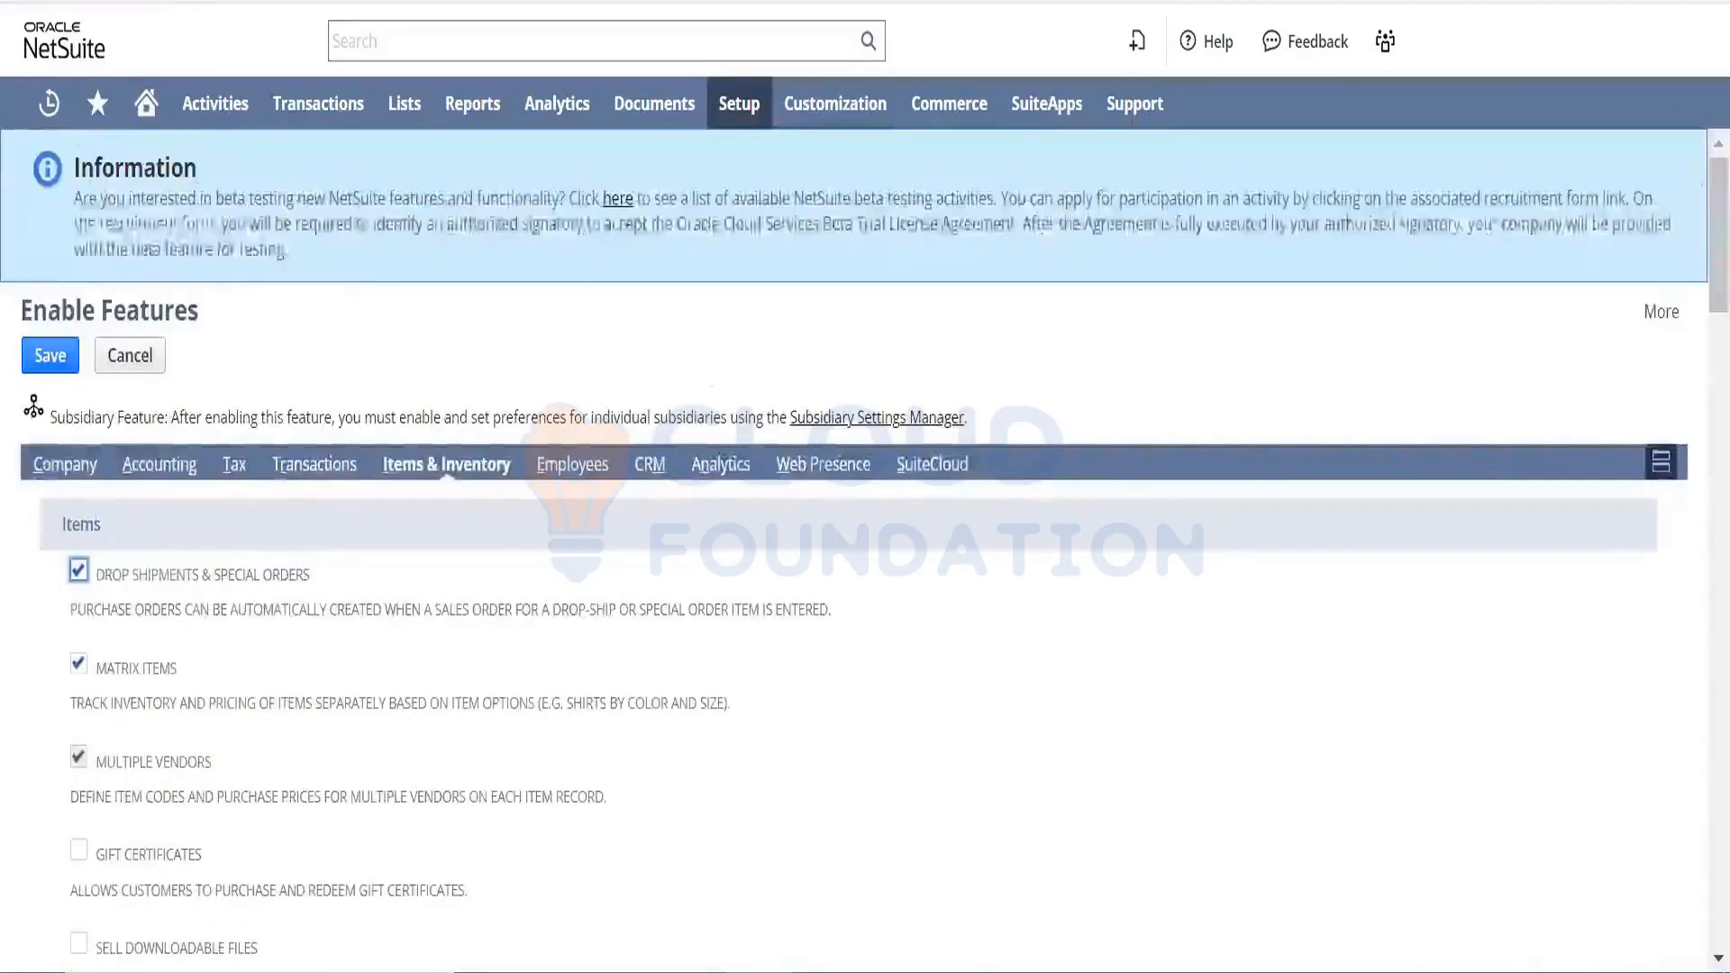
left_click(650, 464)
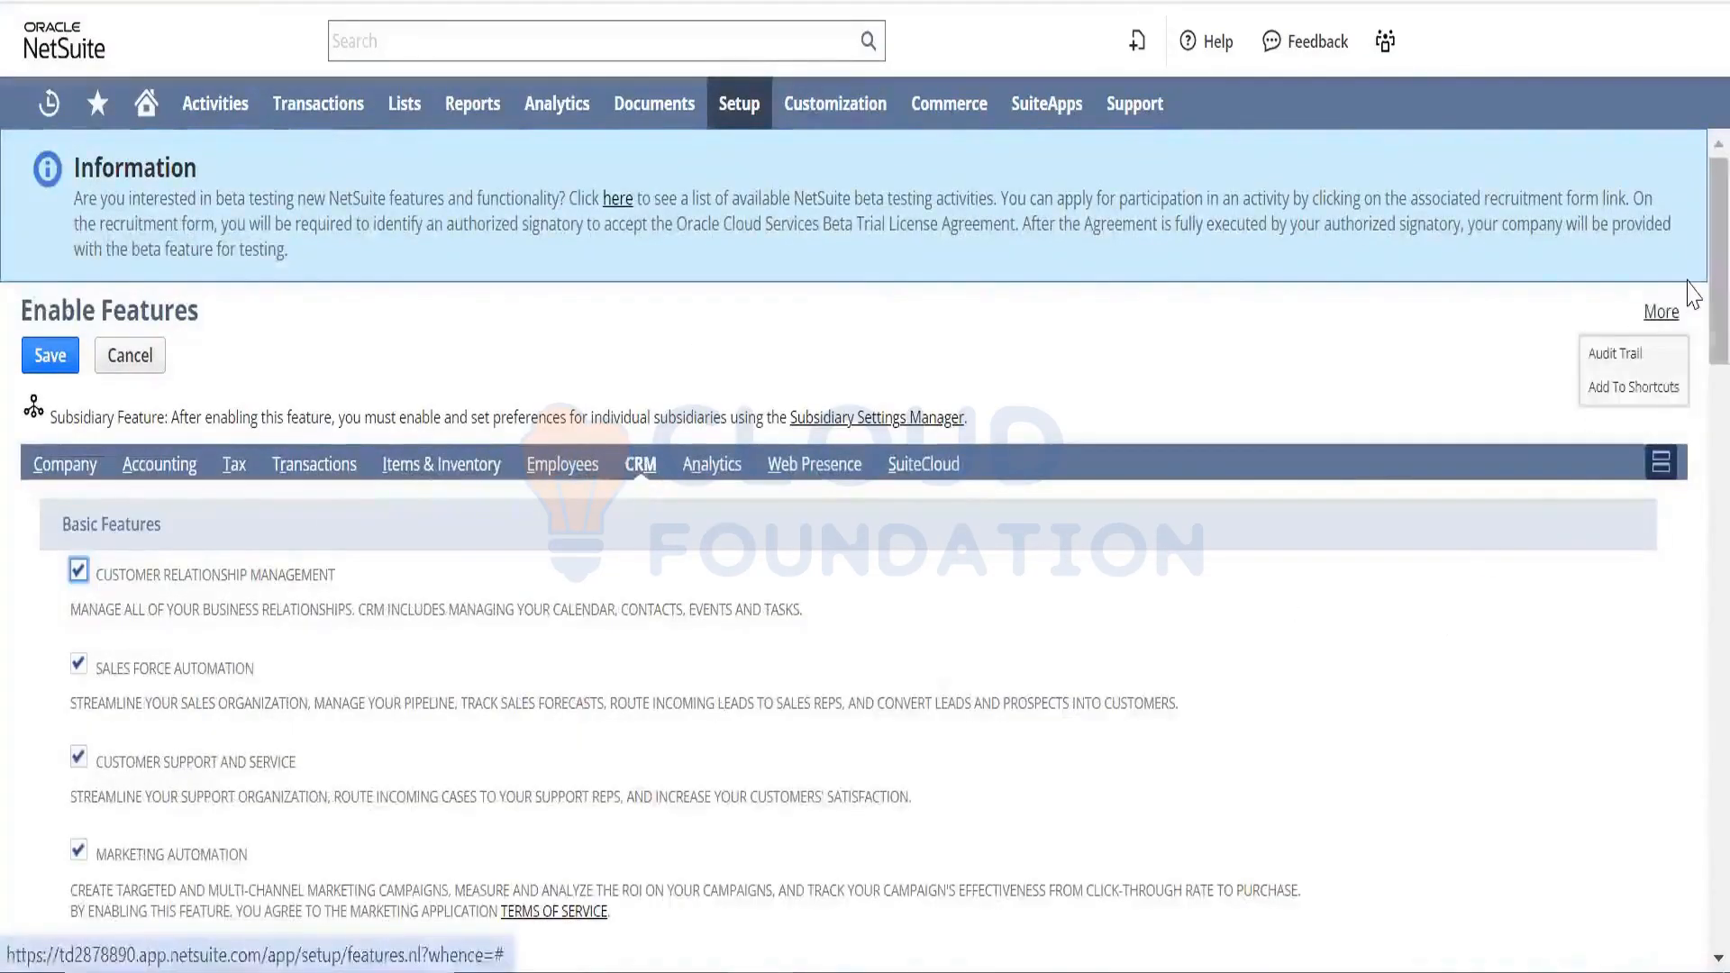
left_click_drag(1692, 293, 1693, 362)
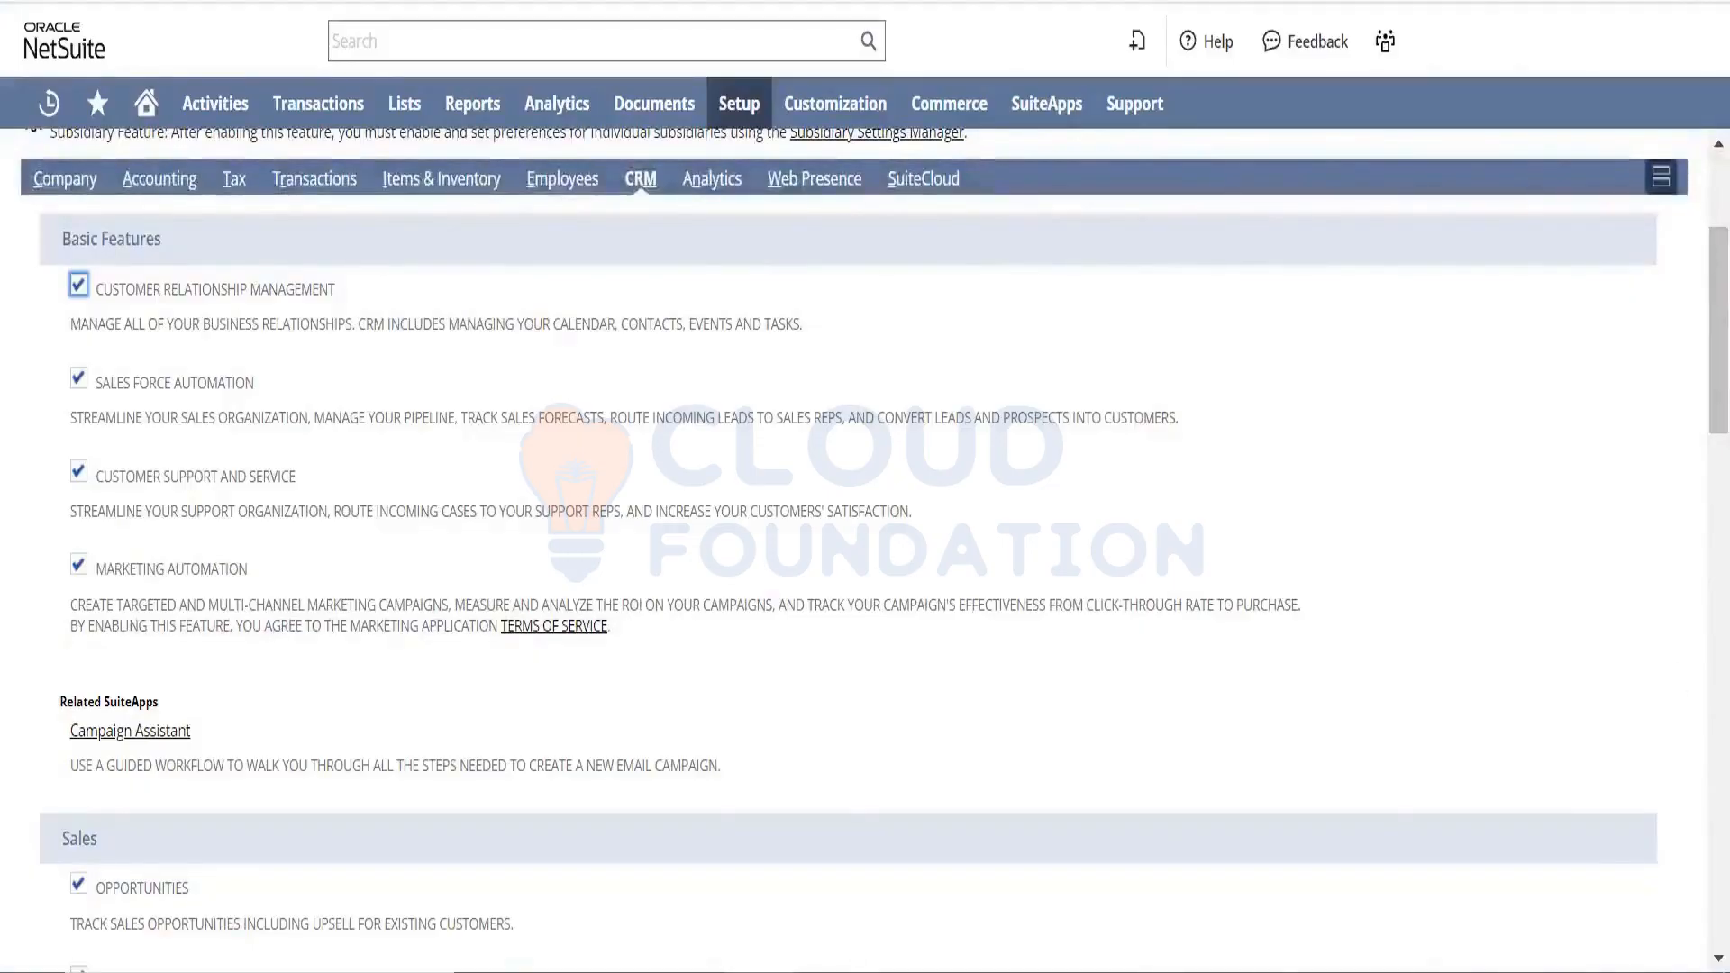
- Switch to Notepad and replace the existing notes with LEAD, PROSPECT and CUSTOMER on separate lines
key("alt+Tab")
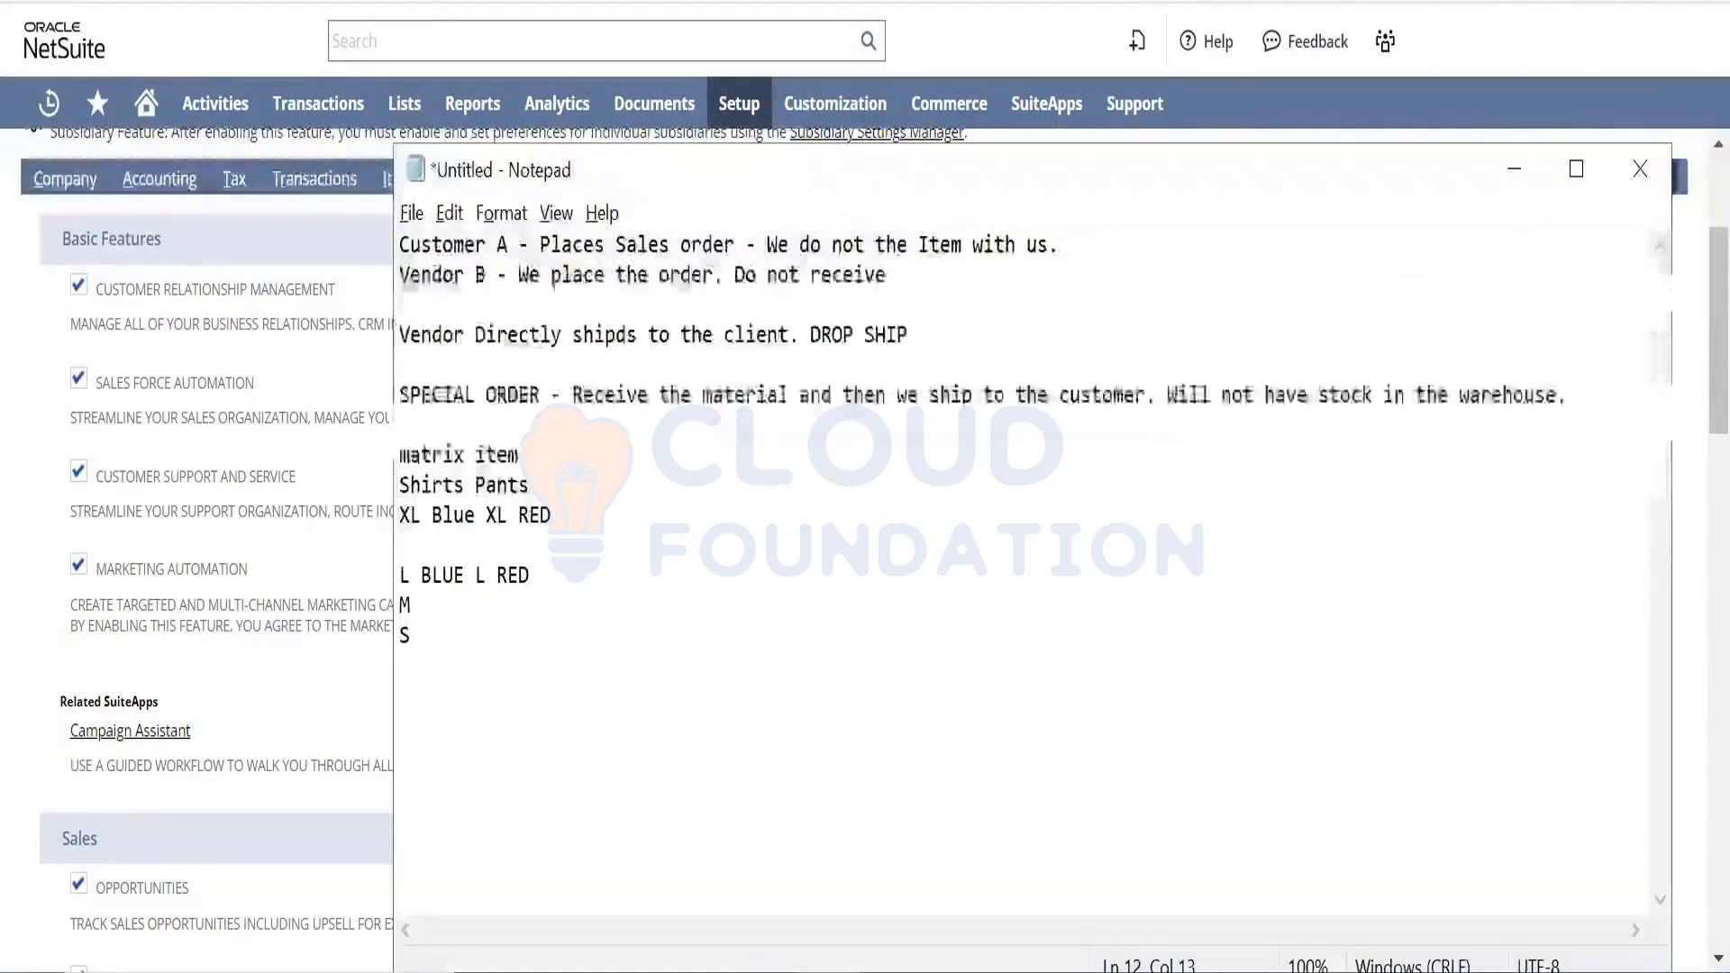
left_click_drag(397, 660, 385, 219)
type("LEAD")
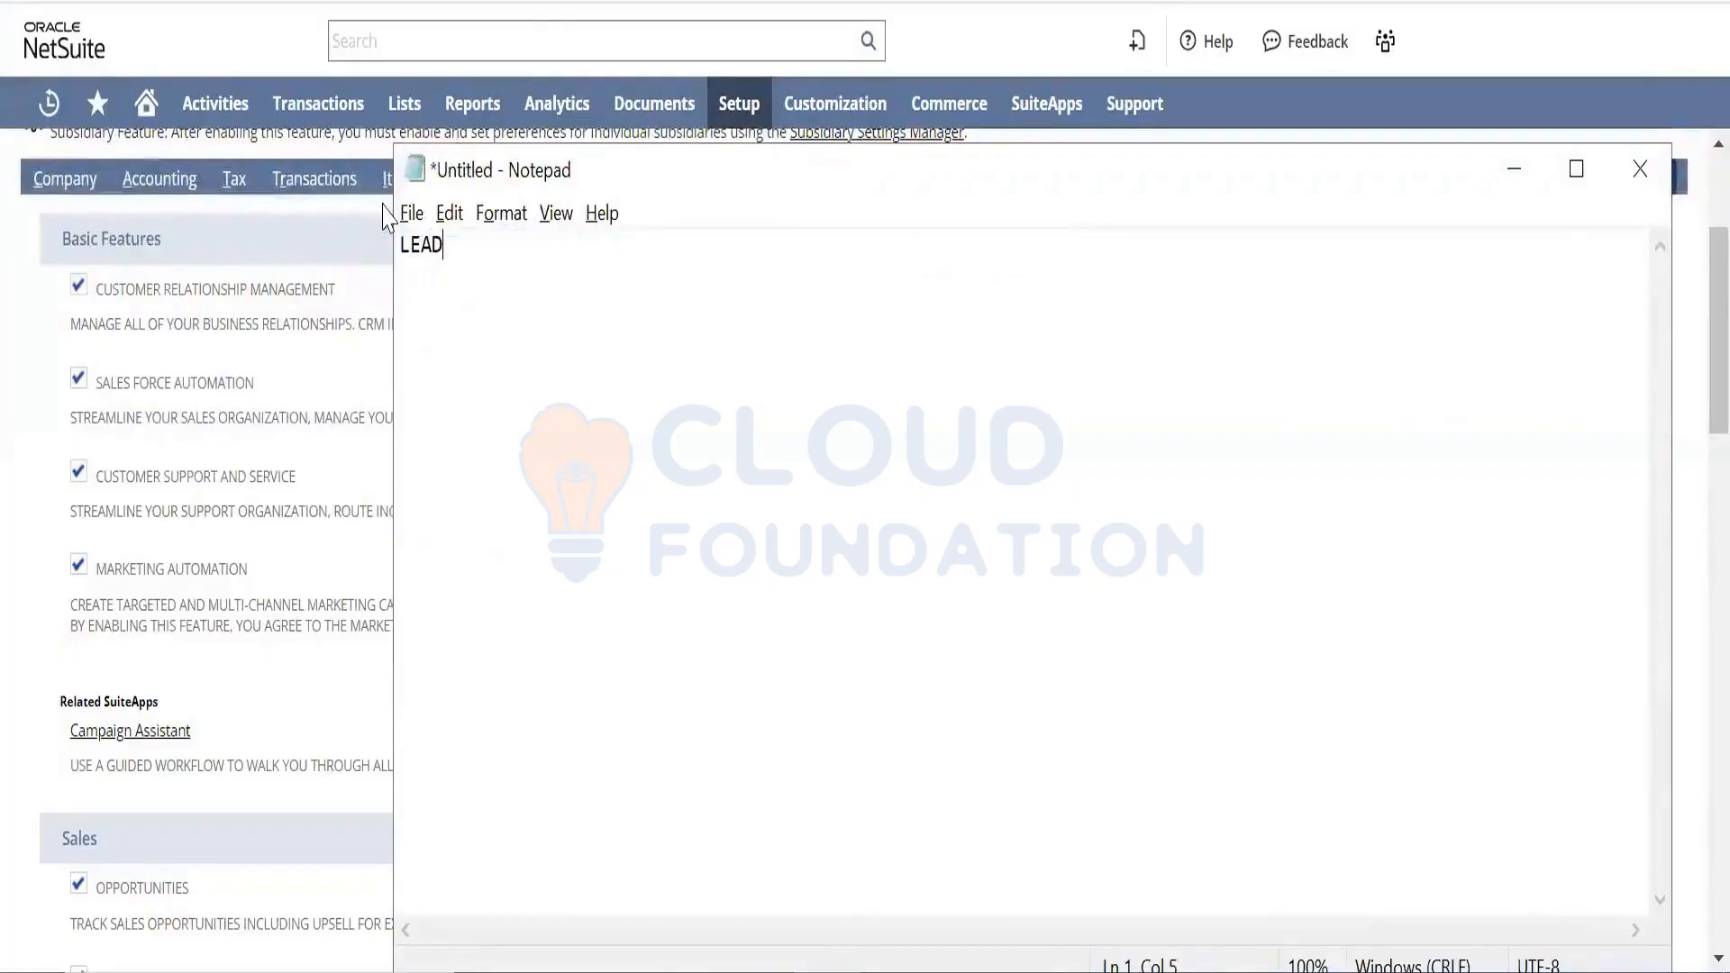
key("Return")
type("PROSPECT")
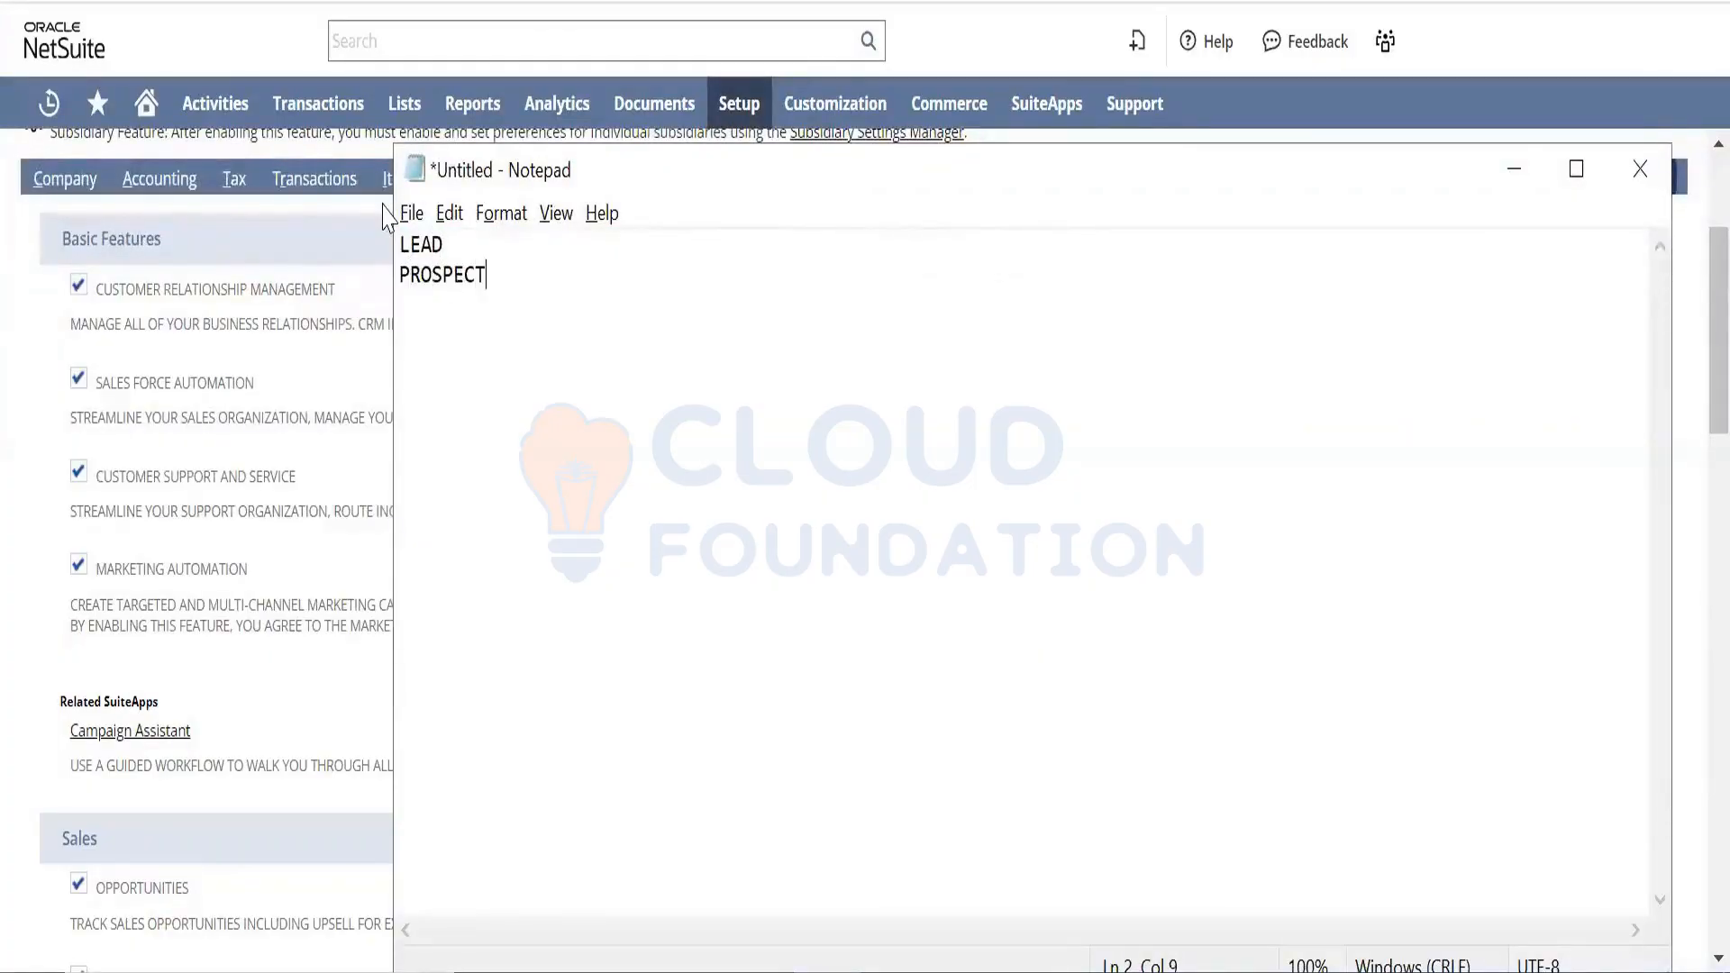
key("Return")
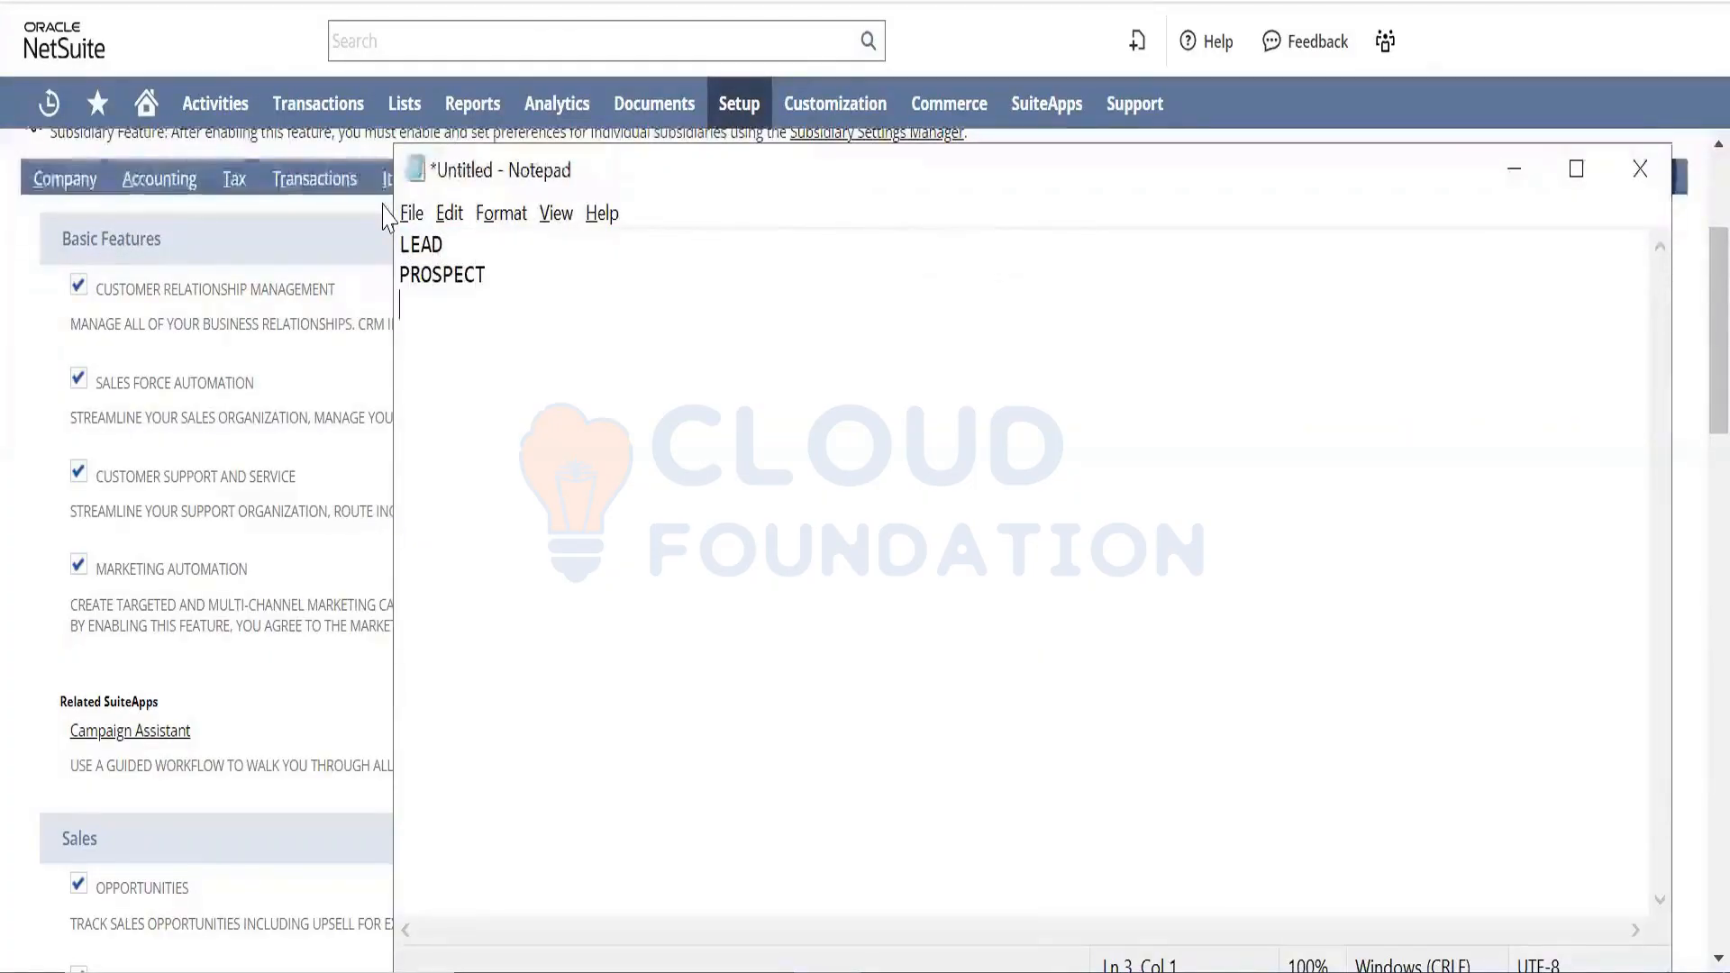
type("CUSTOMER")
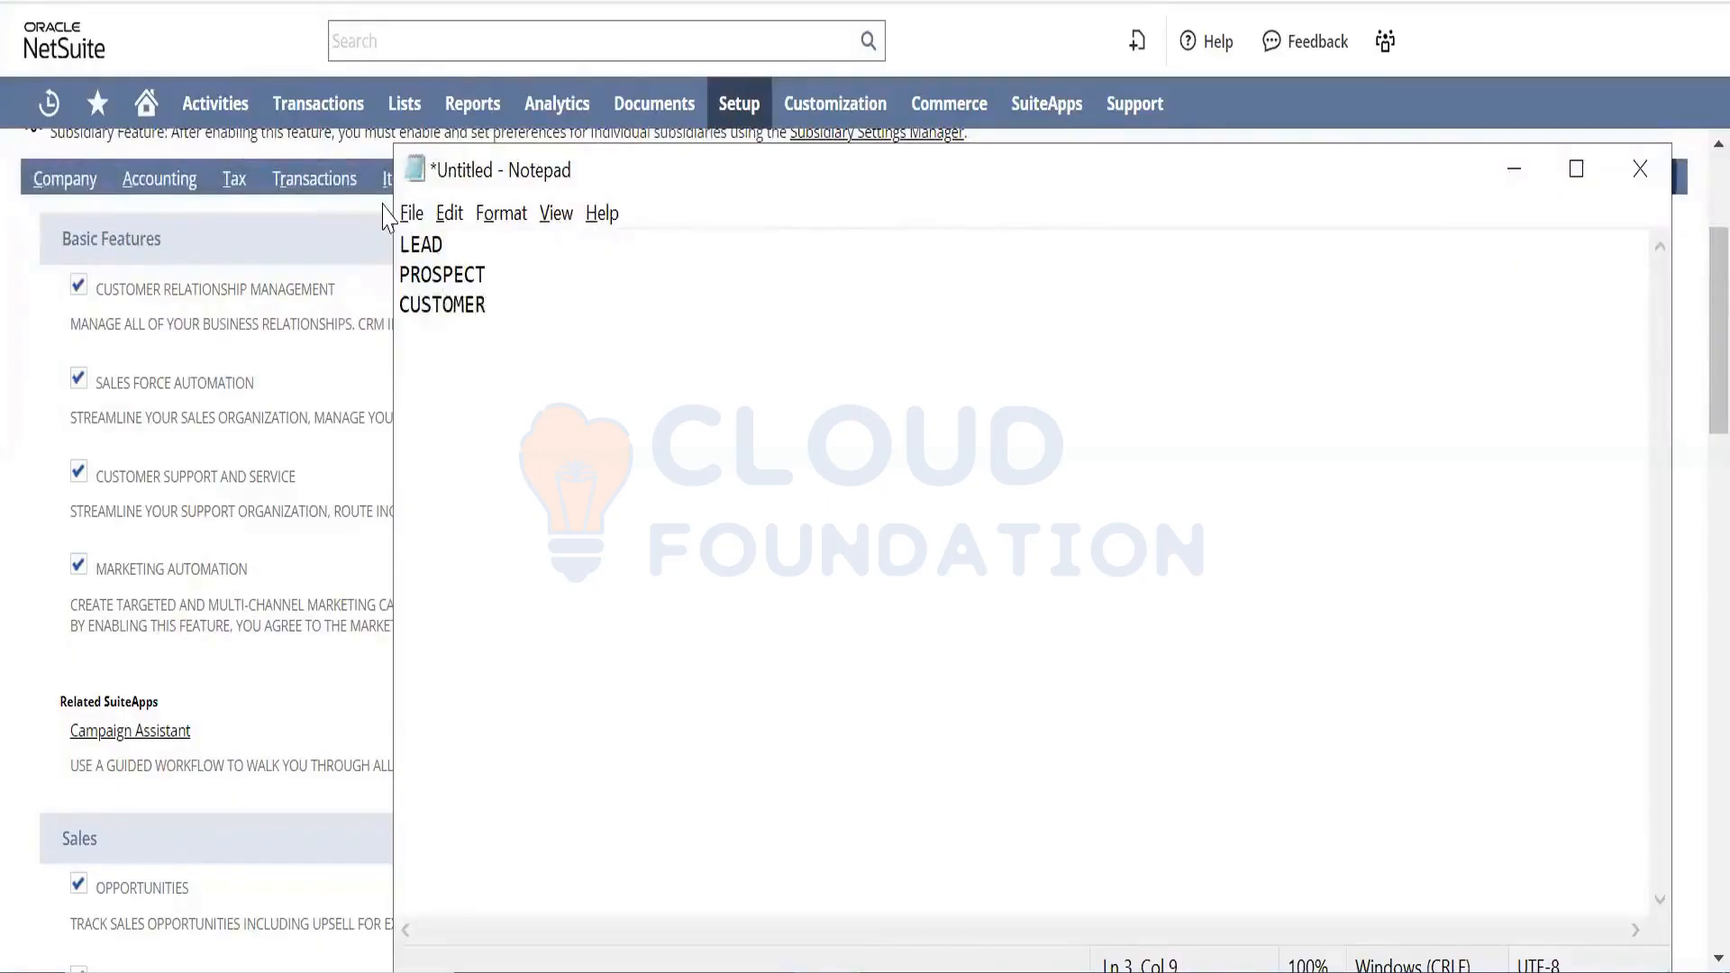
- Insert two blank lines above LEAD in the notes
key("Up")
key("Up")
key("Left")
key("Left")
key("Left")
key("Left")
key("Return")
key("Return")
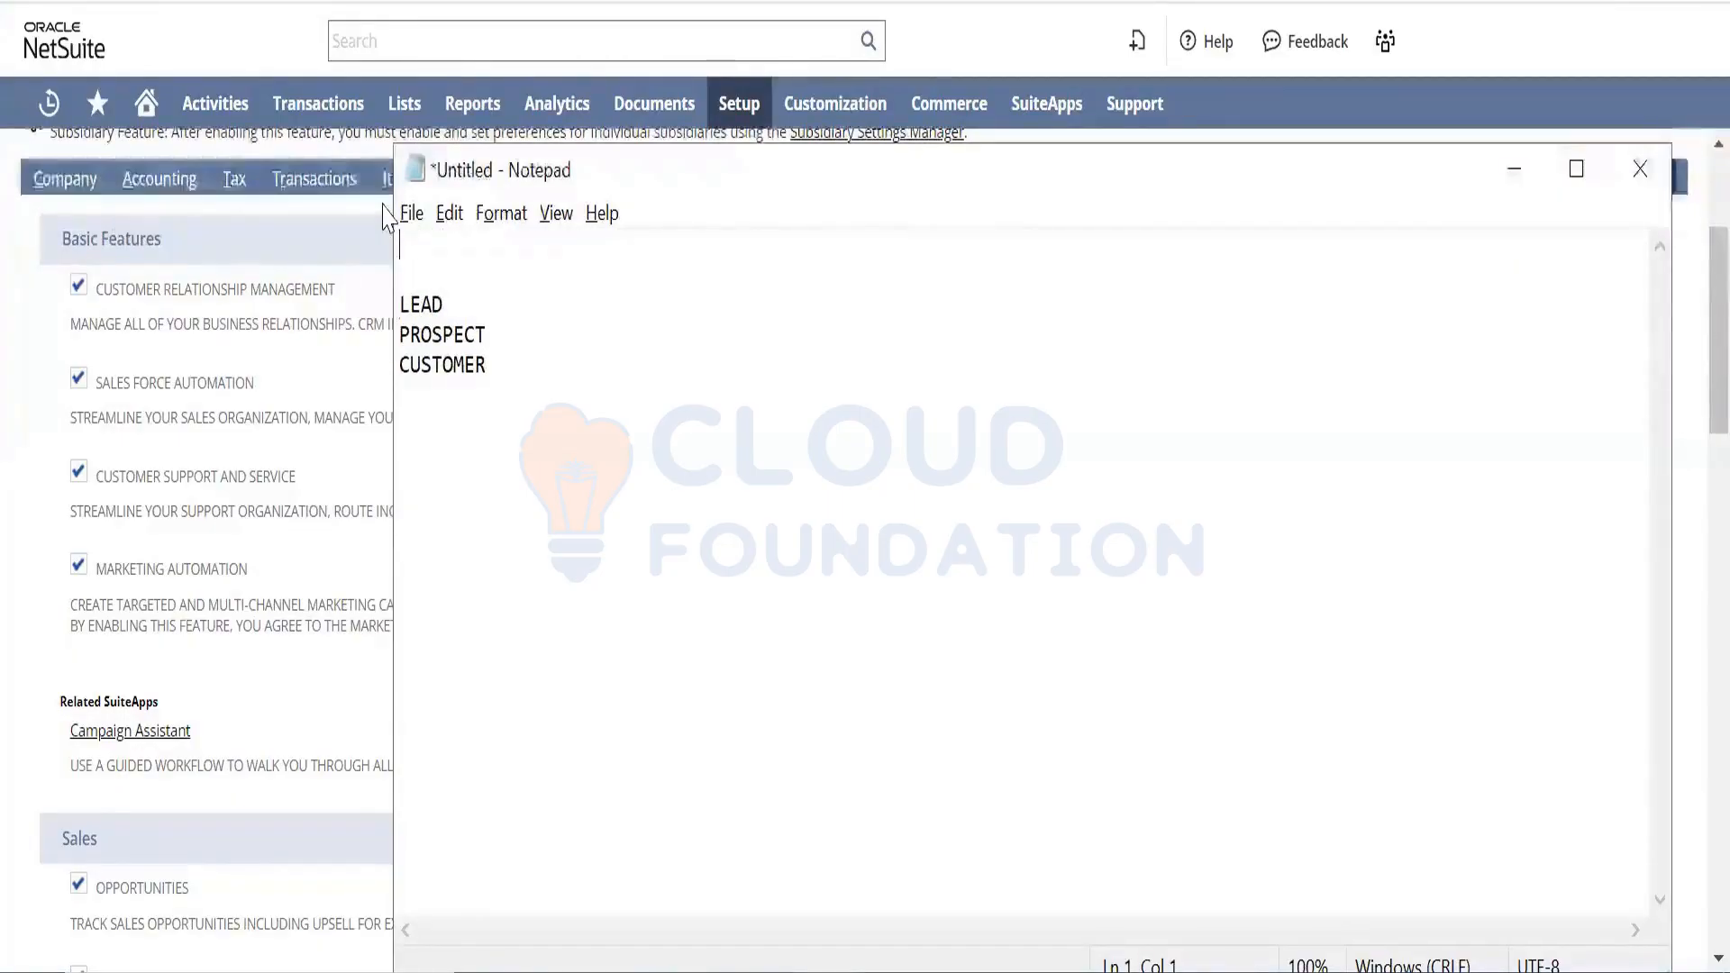
- Add "- At the enquiry" after LEAD
key("Right")
key("Right")
key("Right")
key("Right")
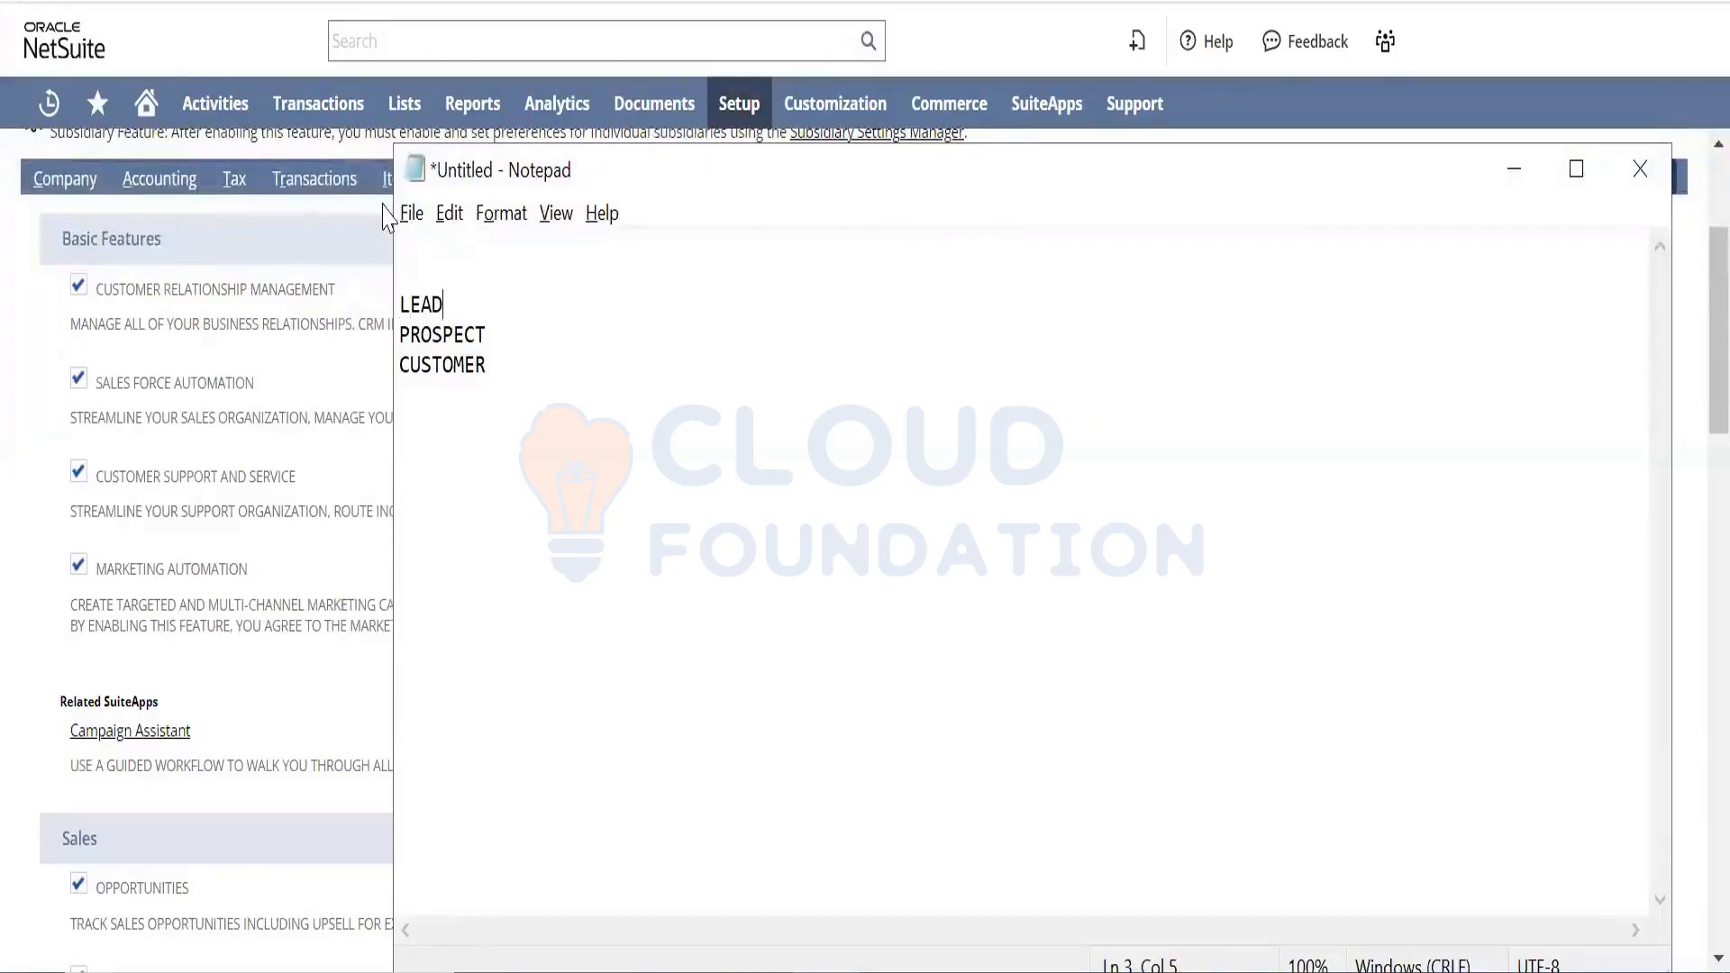
type("- At the en")
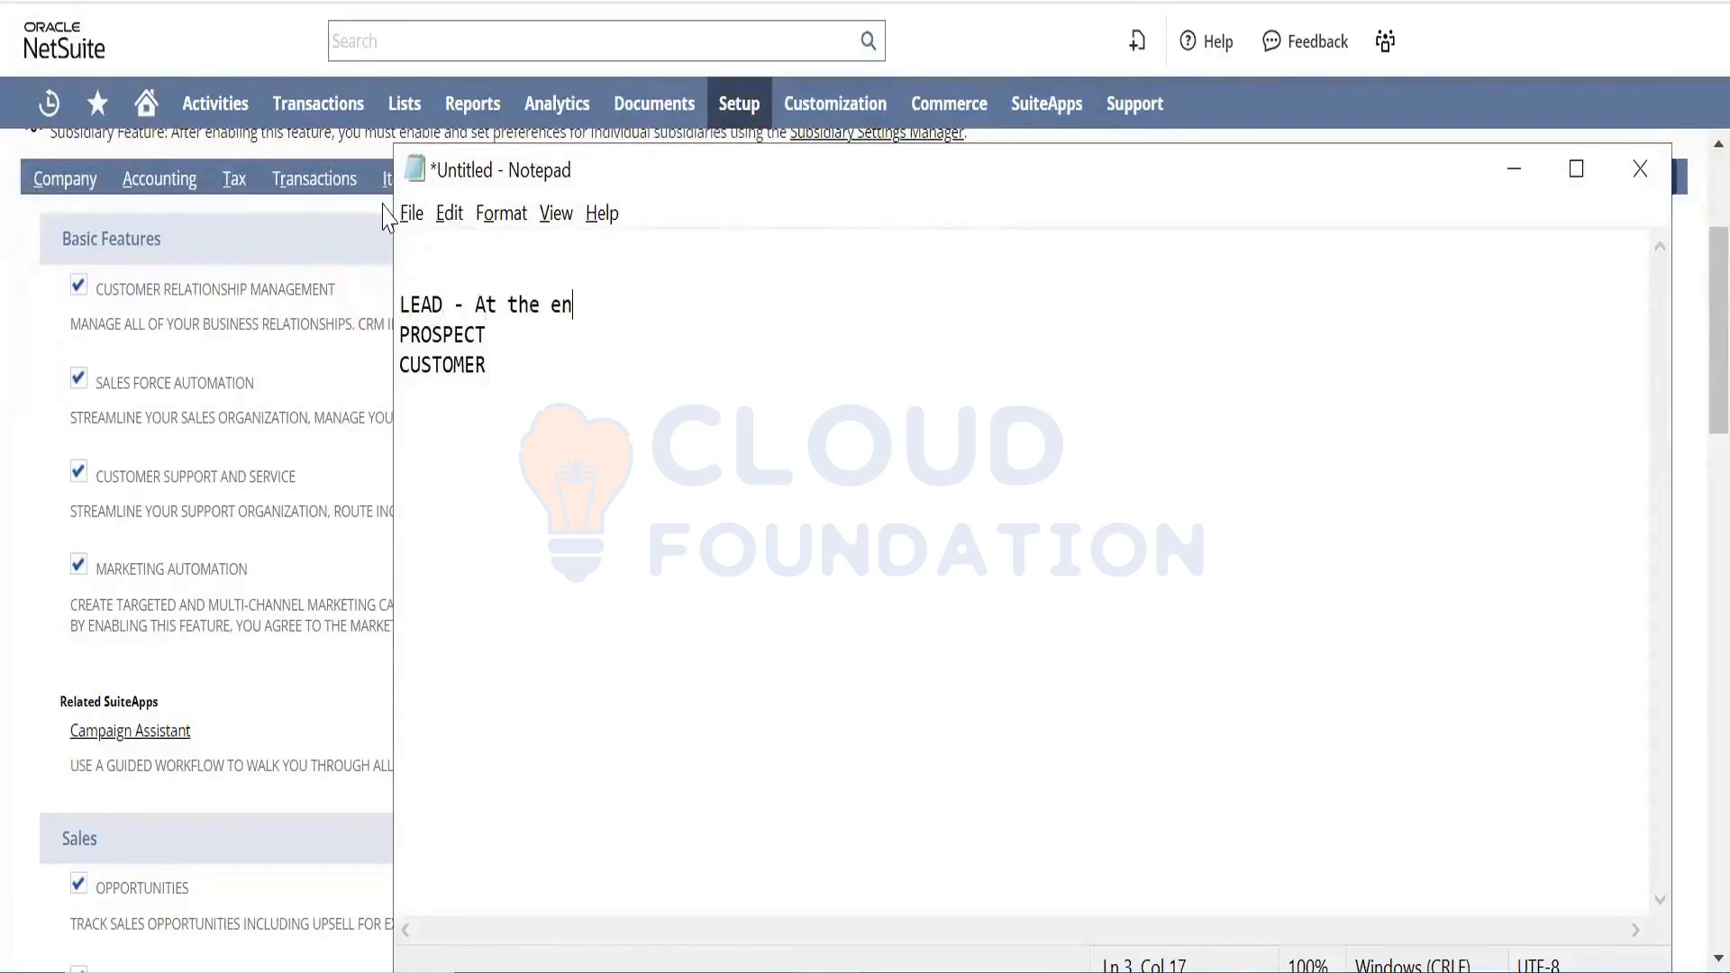
type("quiry")
- Add "- Opportunity" after PROSPECT, correcting its spelling
key("Down")
type("- ")
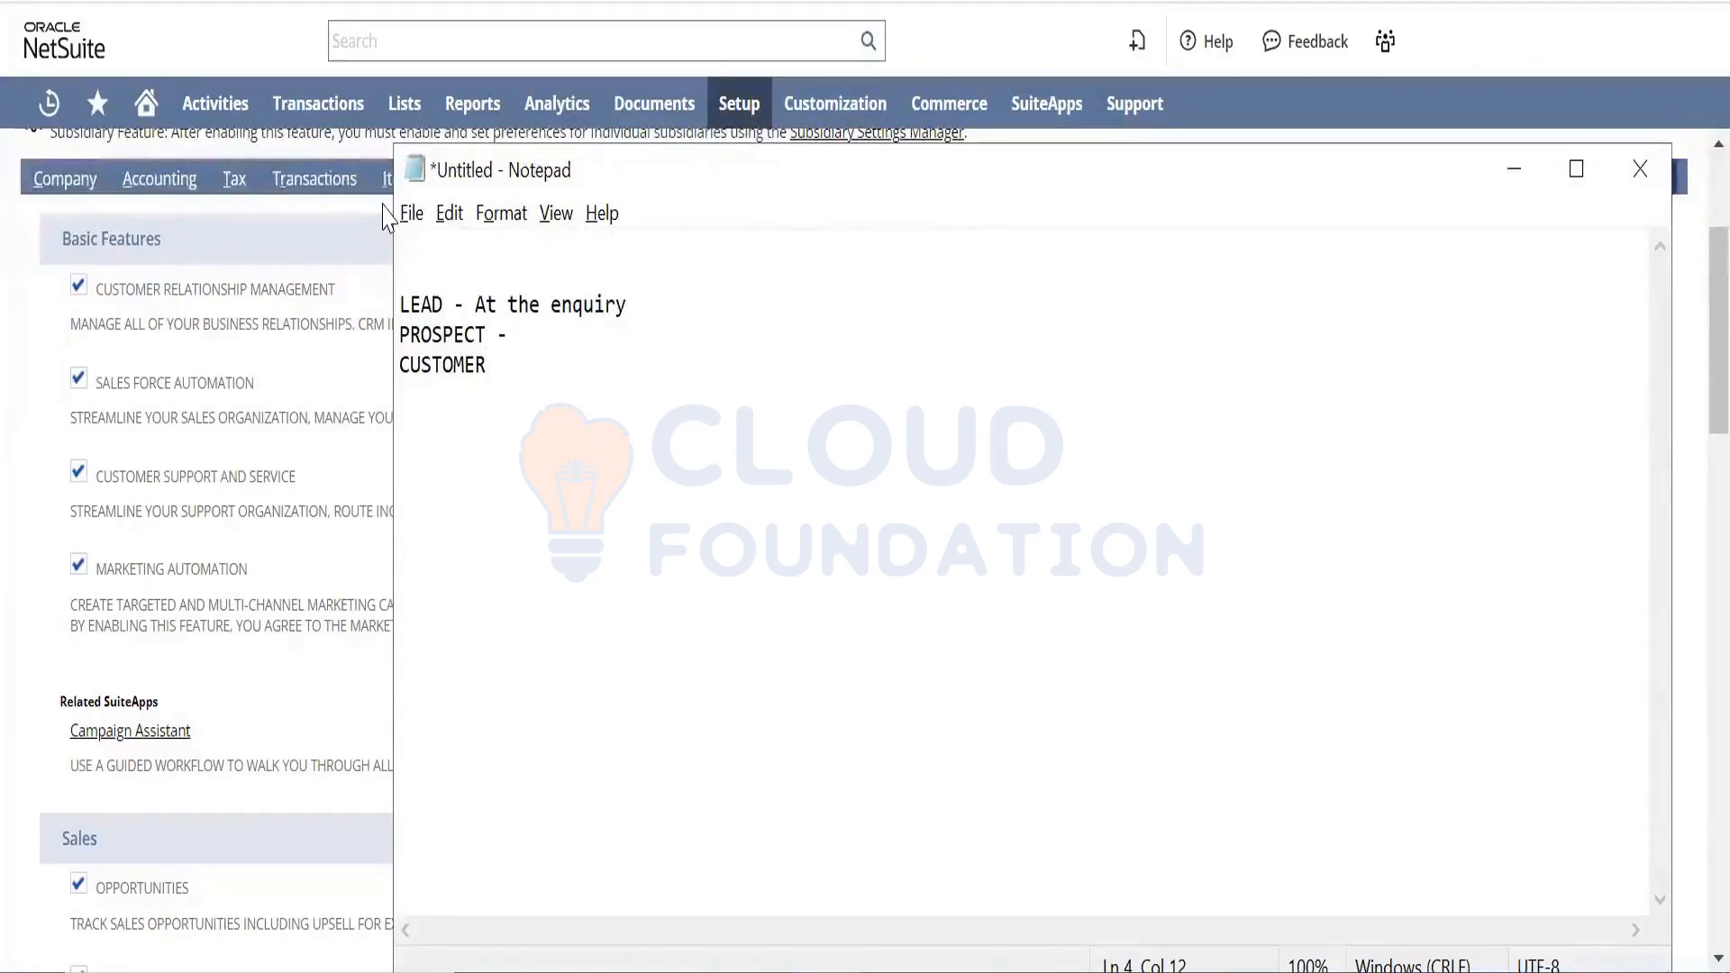
type("Oppotunity")
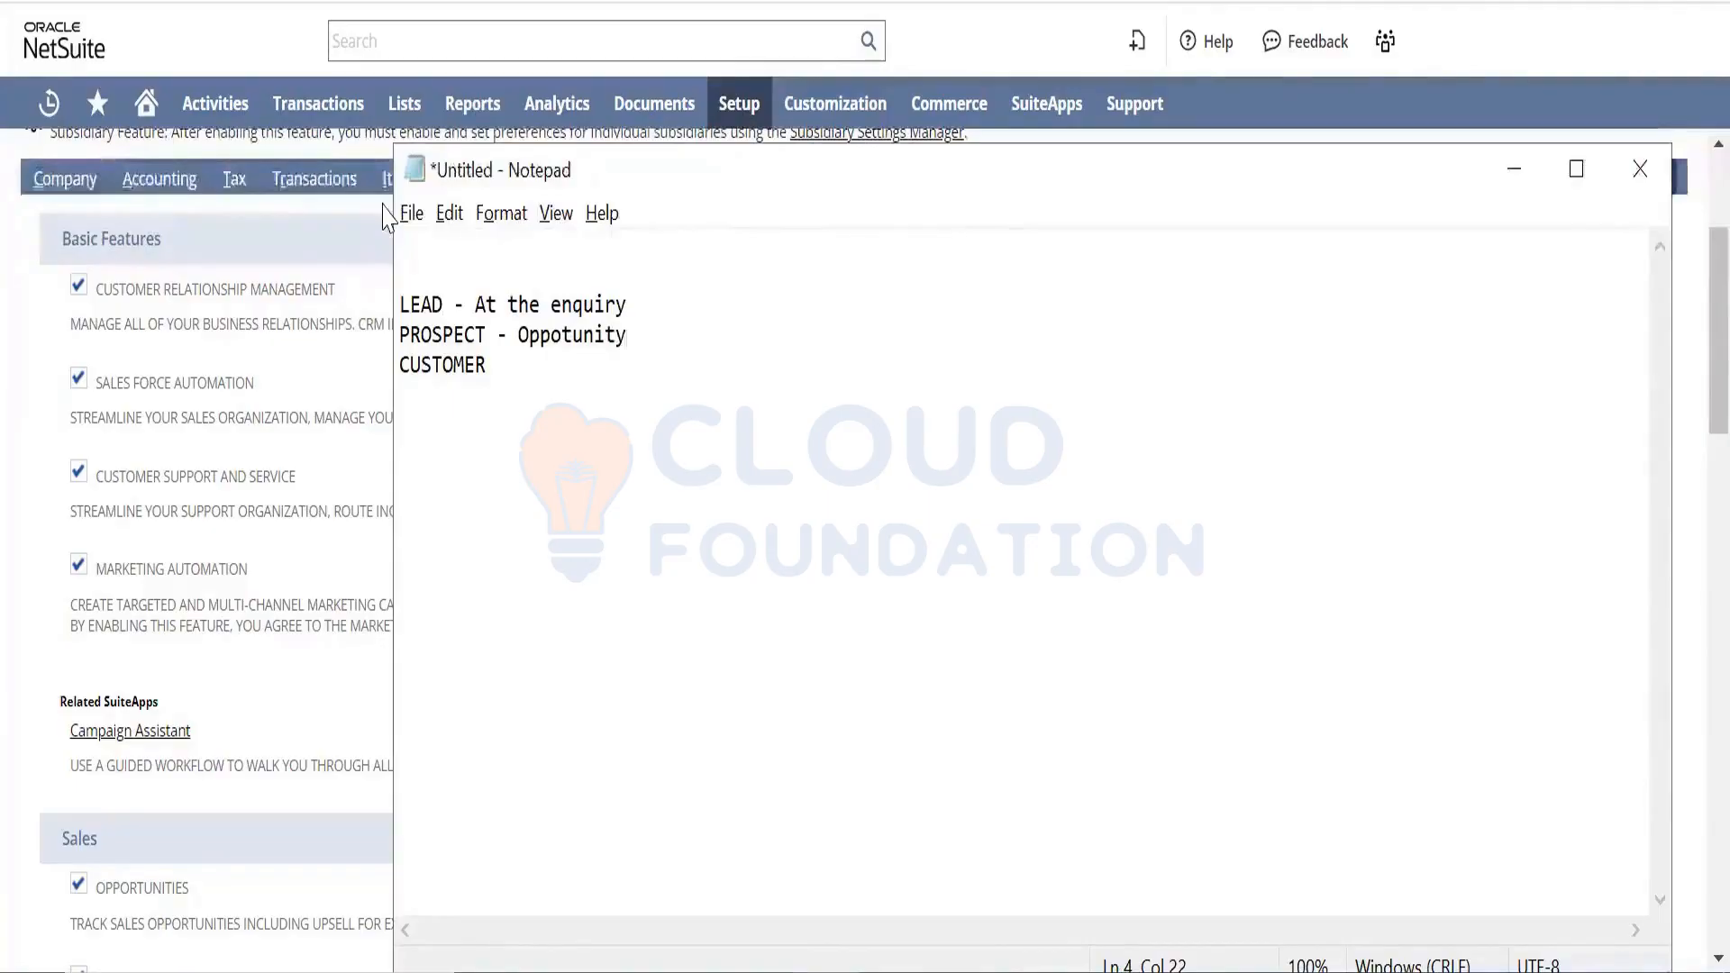
key("Left")
key("Left")
key("Left")
key("Left")
key("Left")
key("Left")
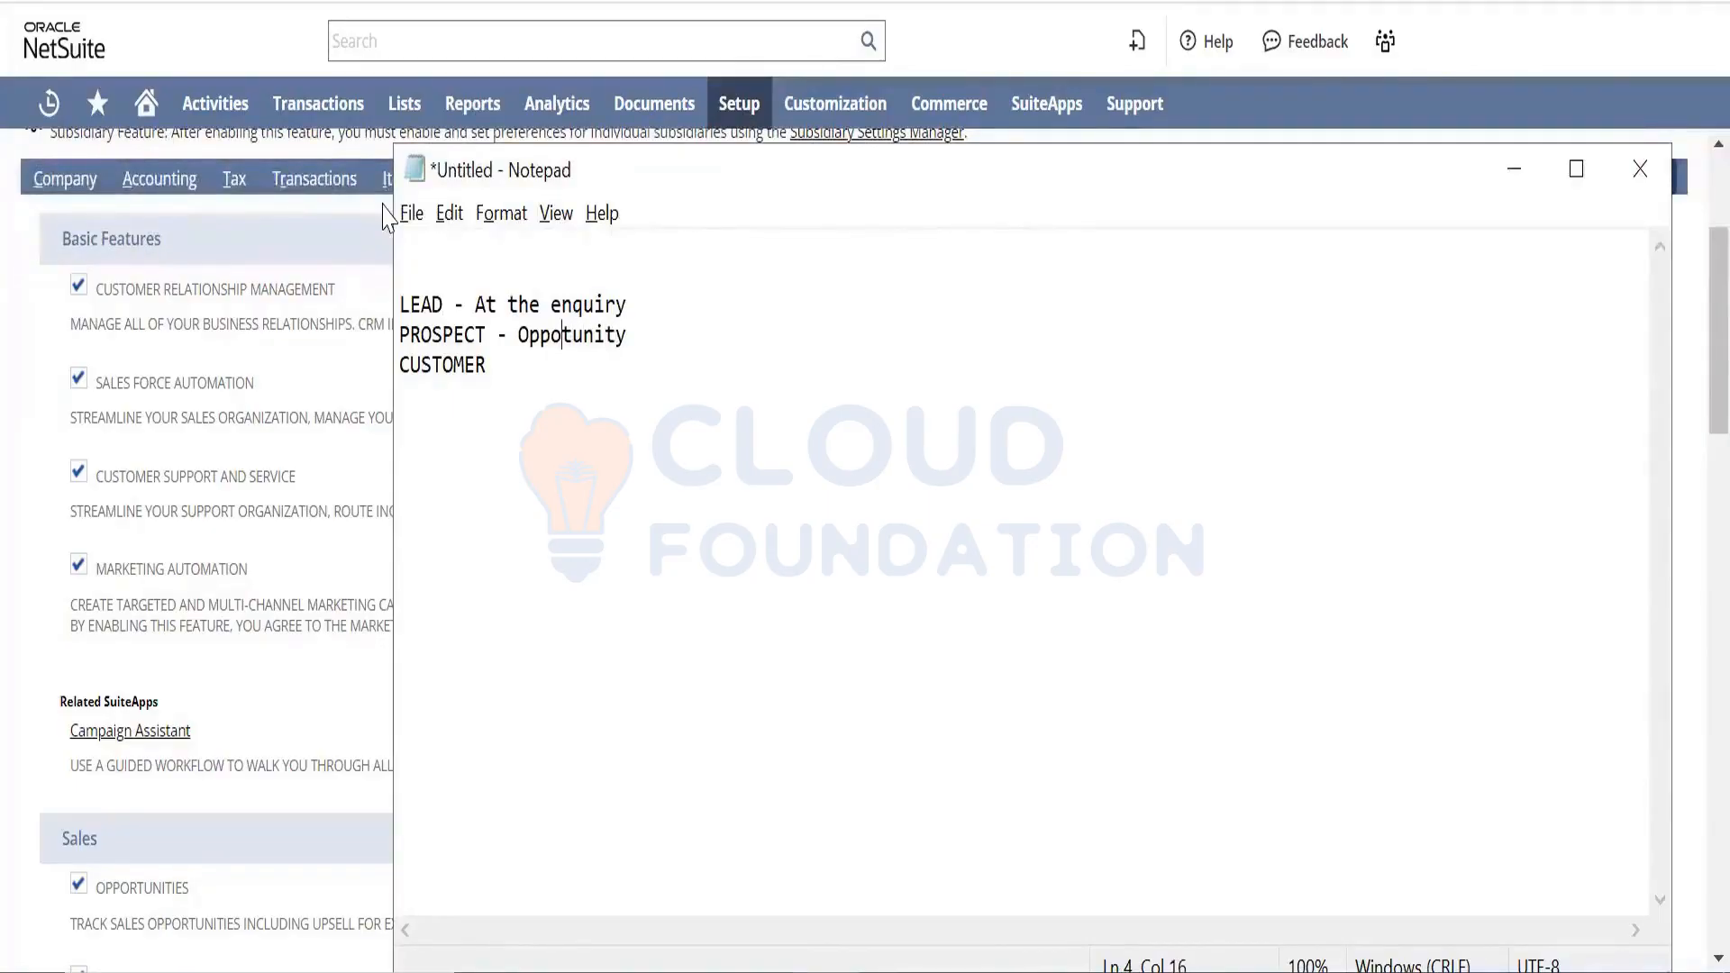
type("r")
- Add "- Sales order - Transaction" after CUSTOMER, correcting the capitalisation of Sales
key("Right")
key("Right")
key("Right")
key("Right")
key("Right")
key("Right")
key("Right")
key("Right")
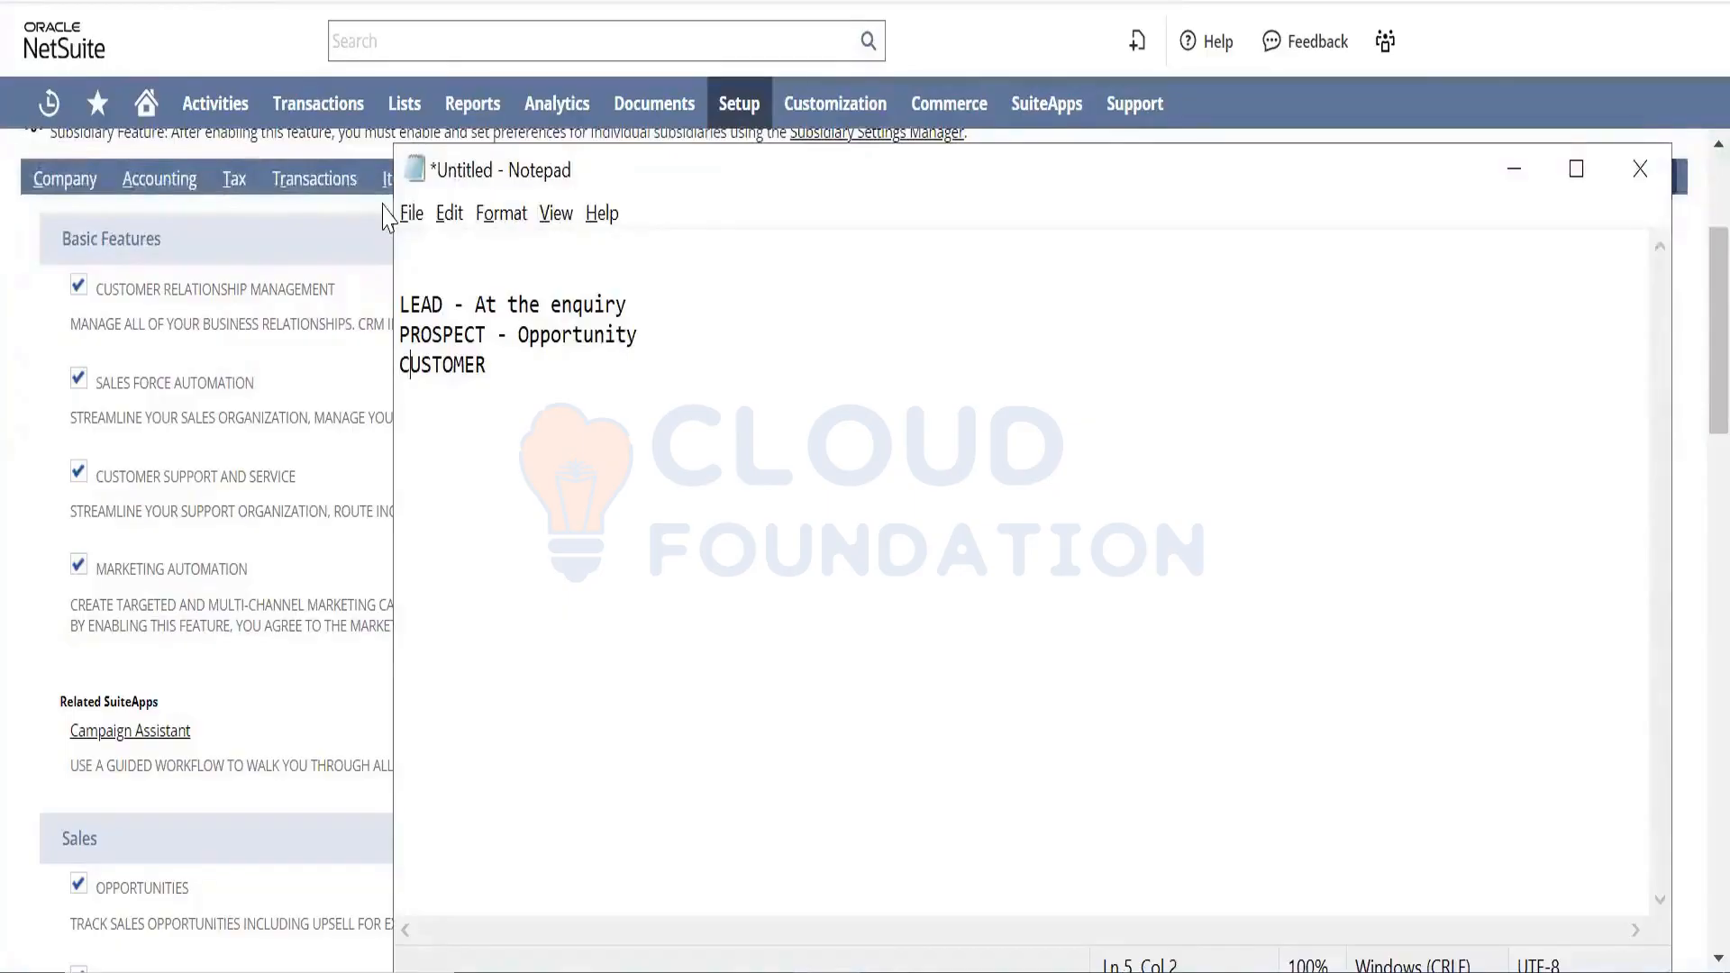
key("Right")
key("Right")
left_click(577, 384)
type("- SALES")
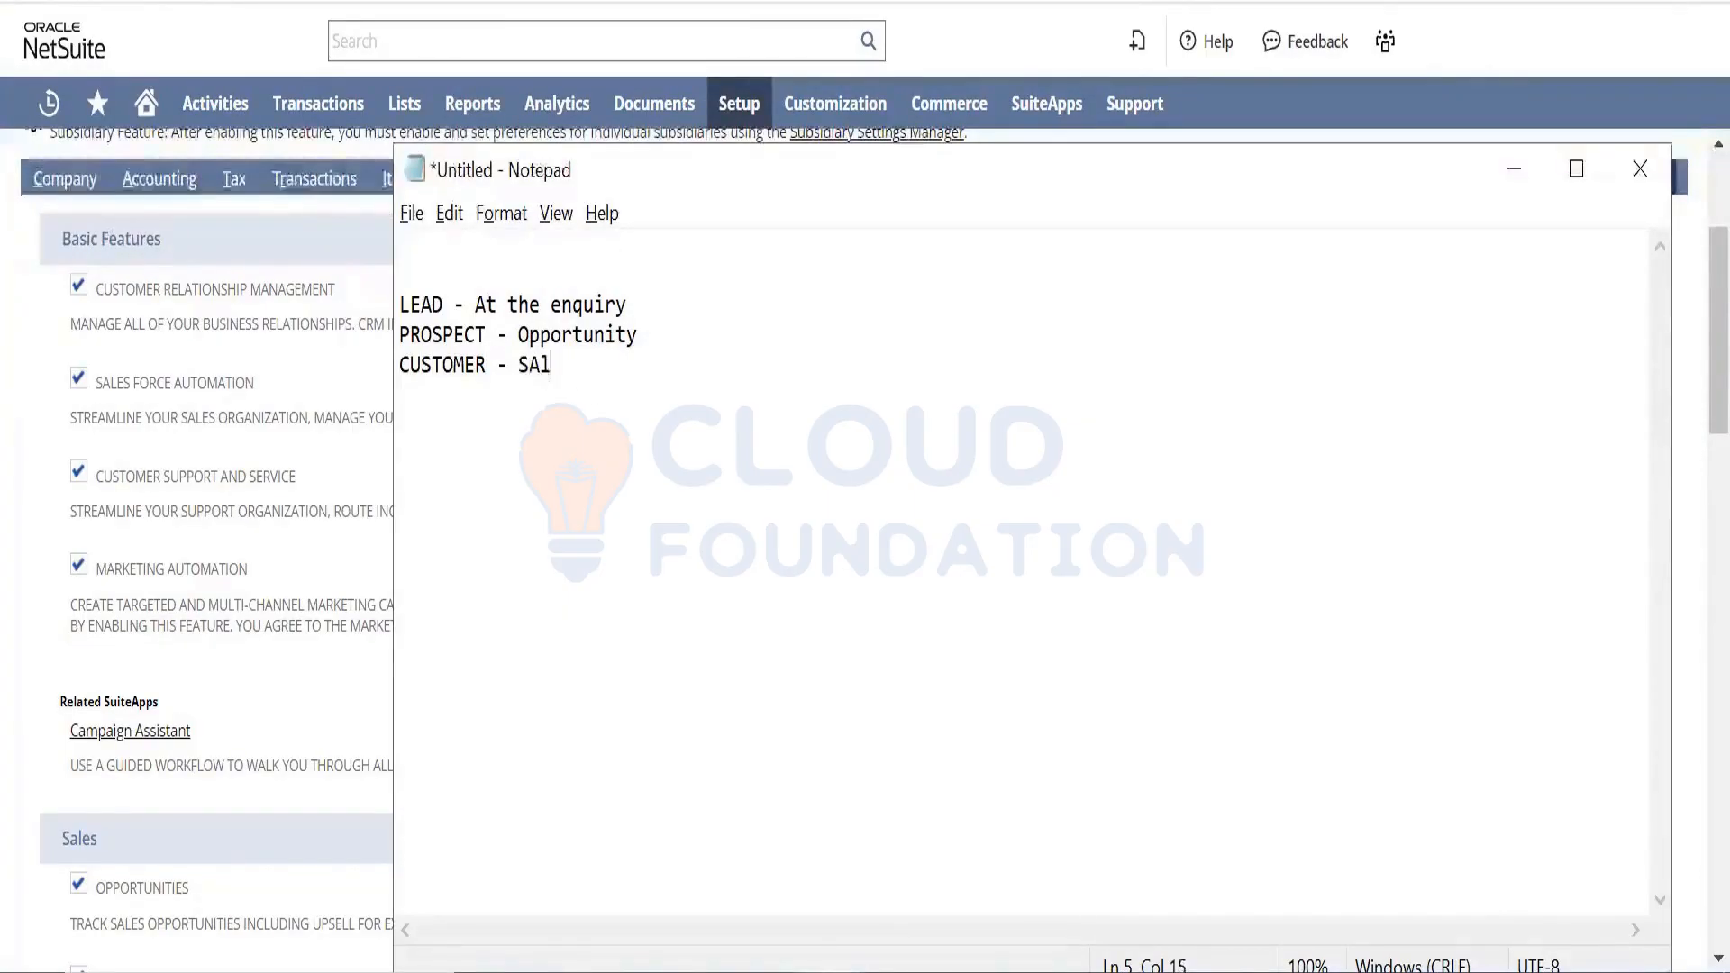
key("BackSpace")
key("BackSpace")
key("BackSpace")
key("BackSpace")
type("ales")
key("BackSpace")
key("BackSpace")
key("BackSpace")
type("les orde")
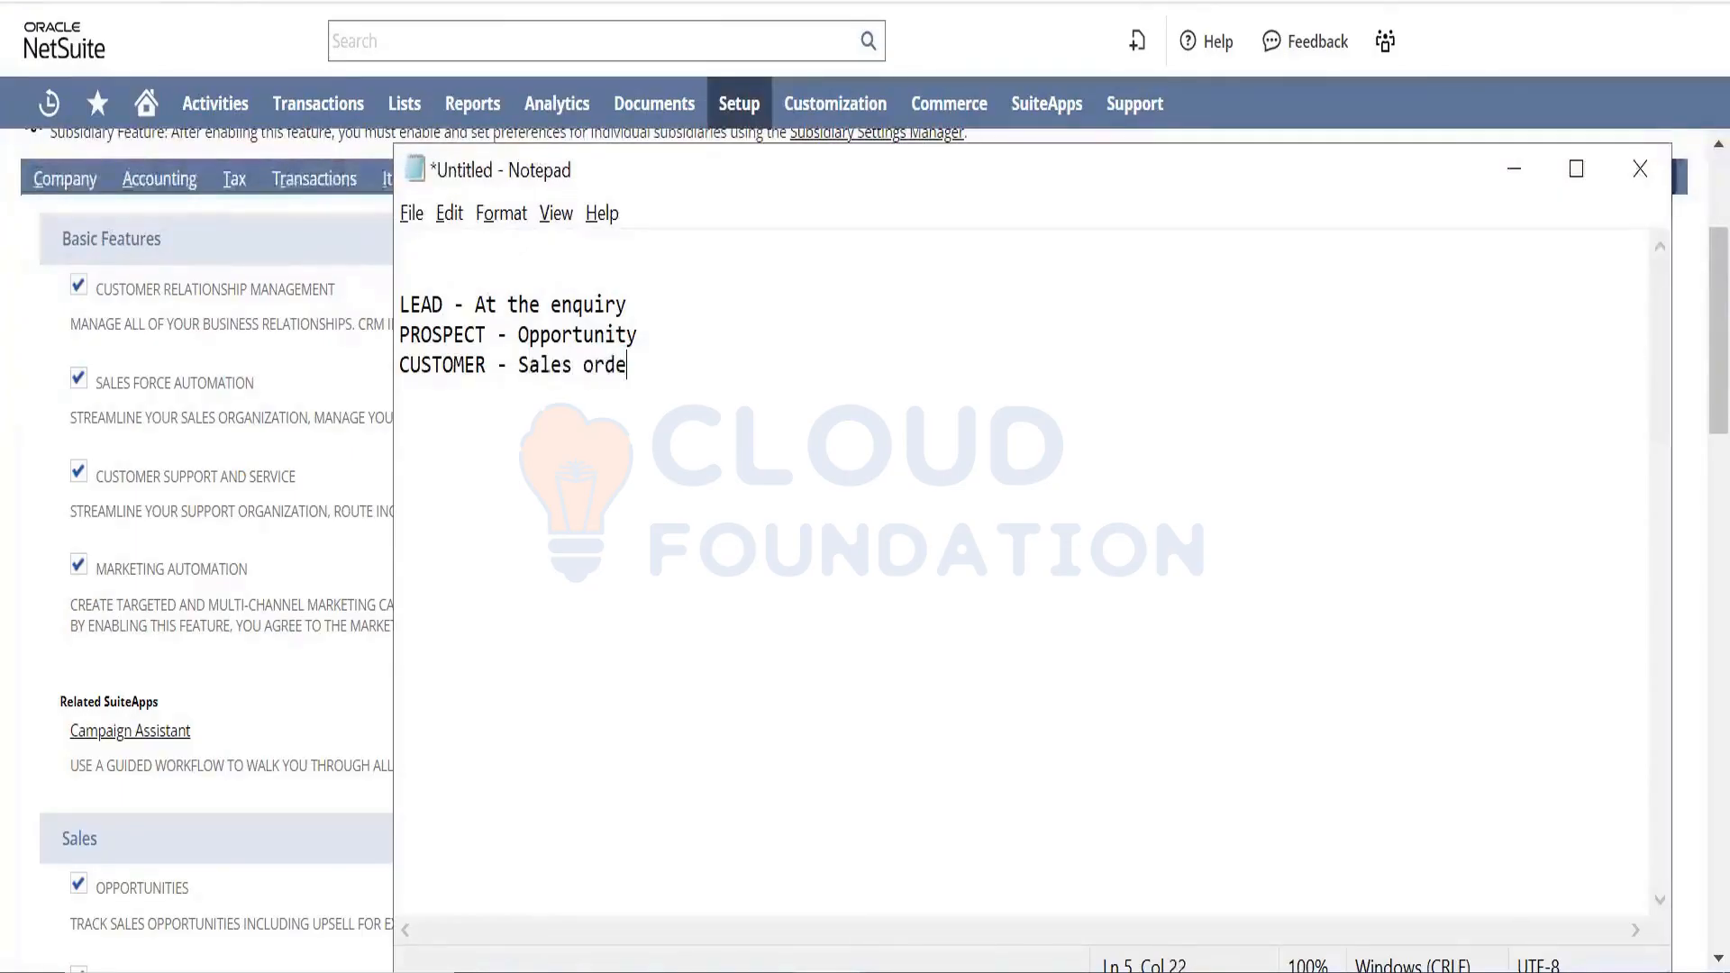
type("r - ")
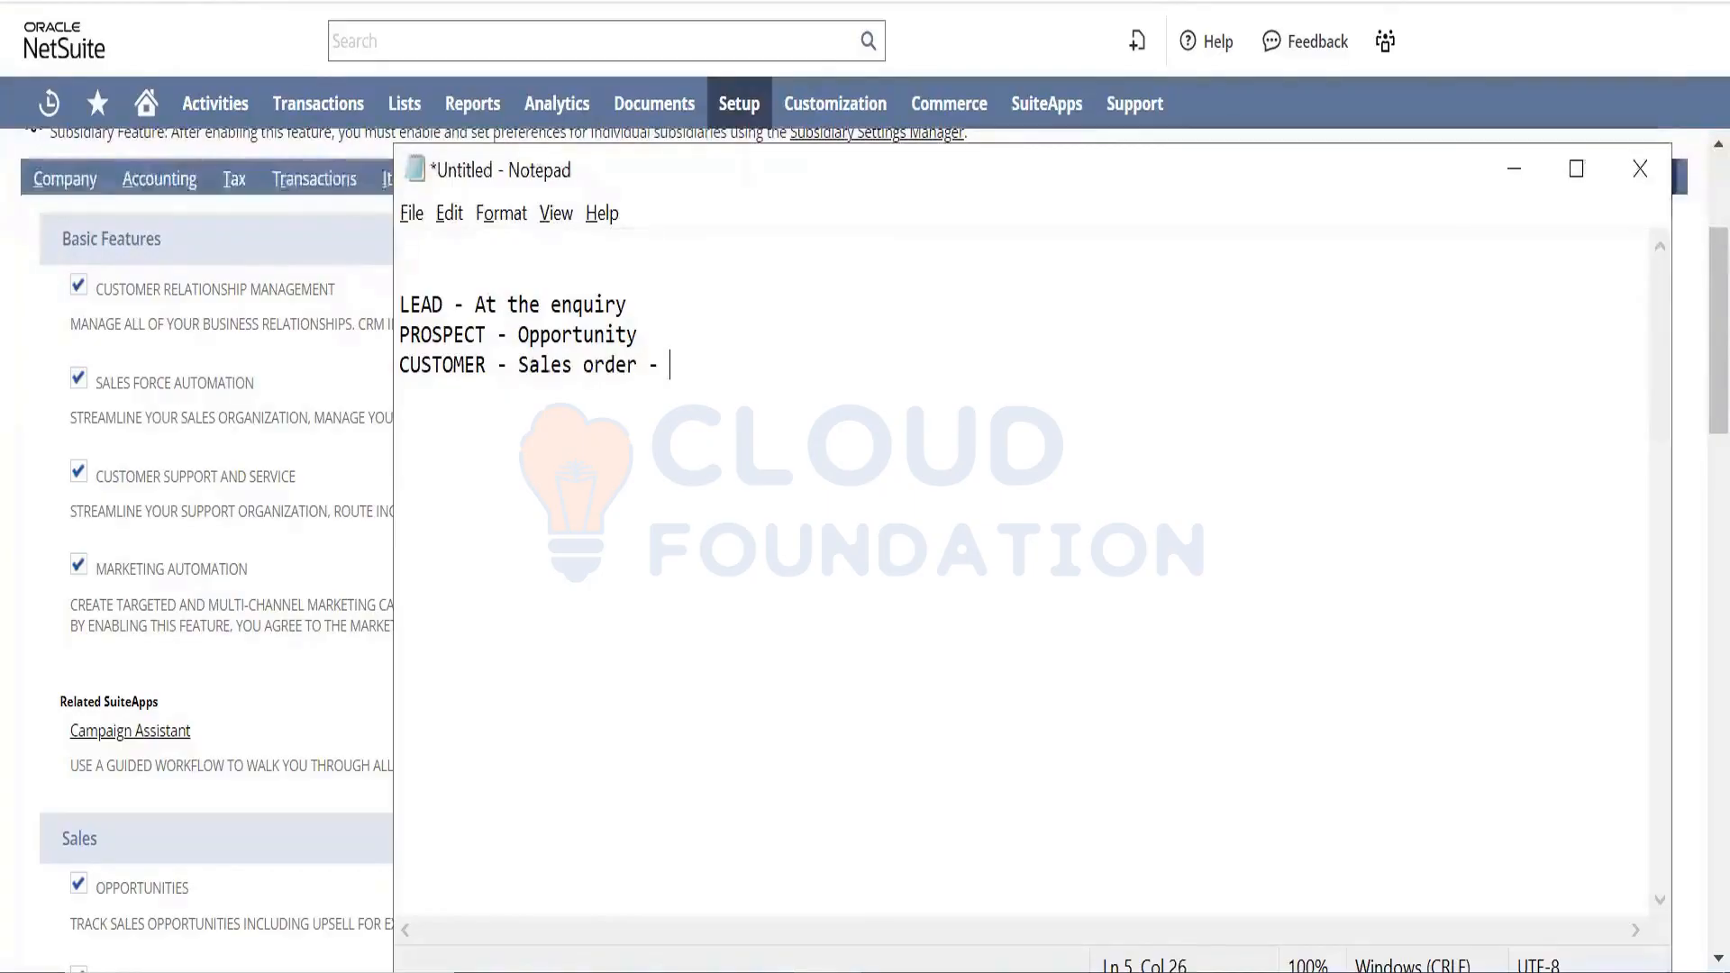
type("Transaction")
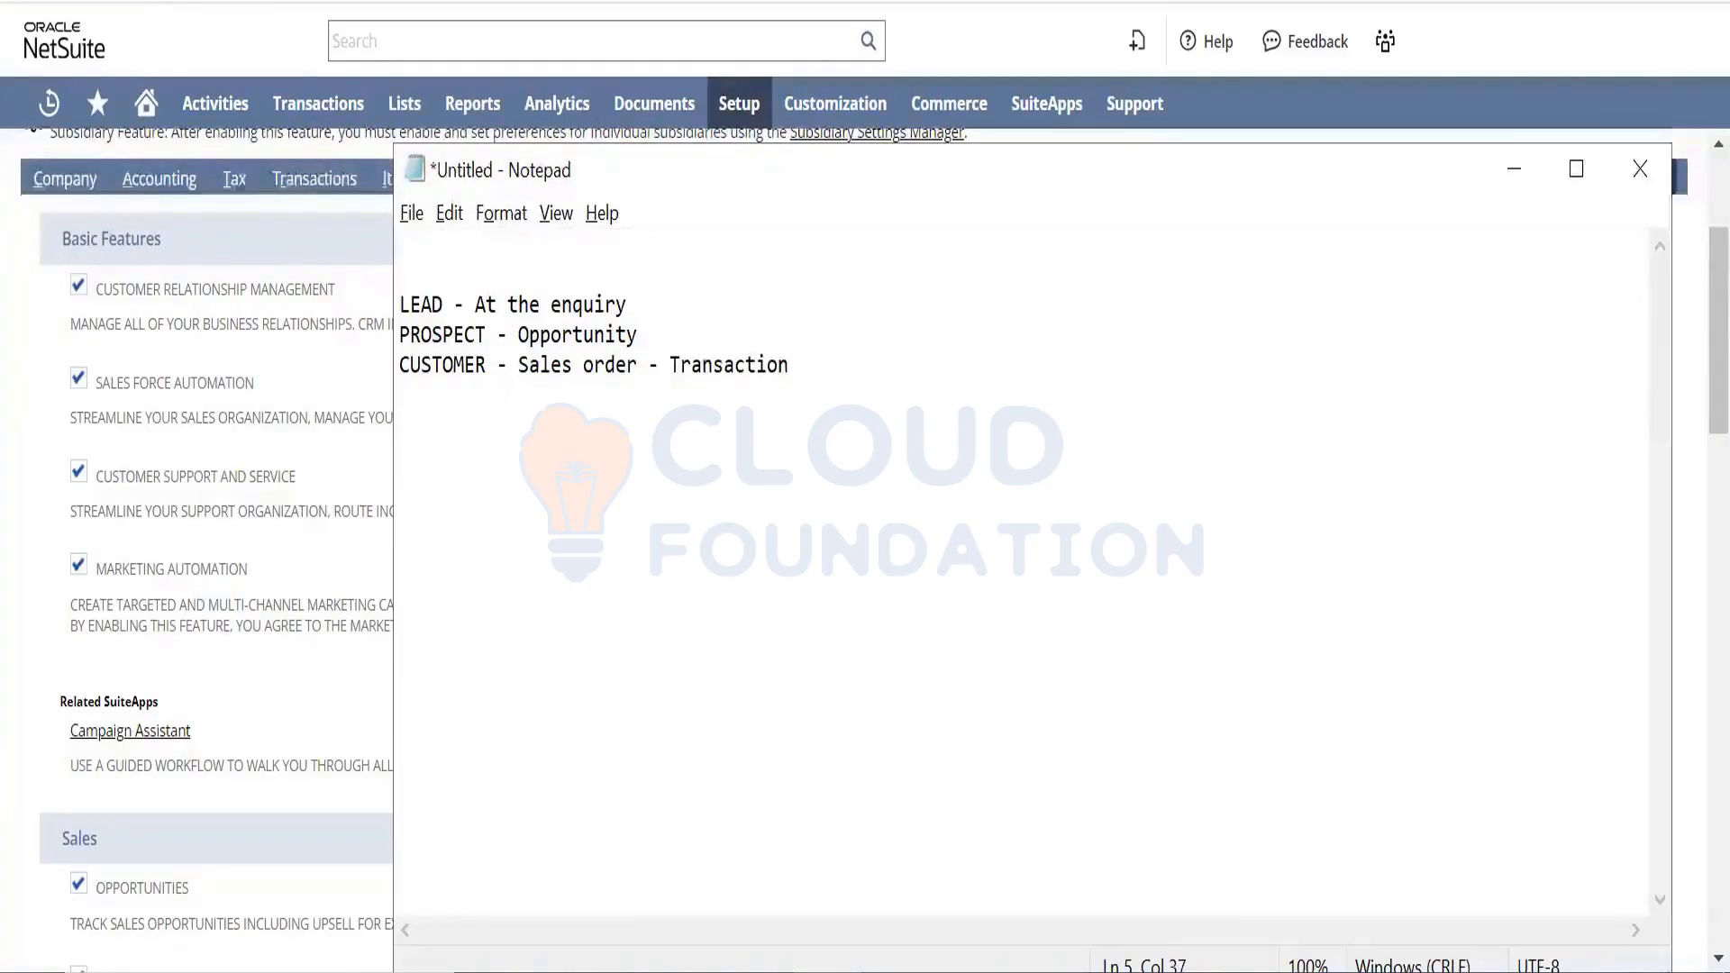
- Add "- transaction" to the end of the PROSPECT line and highlight the LEAD, PROSPECT and CUSTOMER lines
key("Up")
type("- tra")
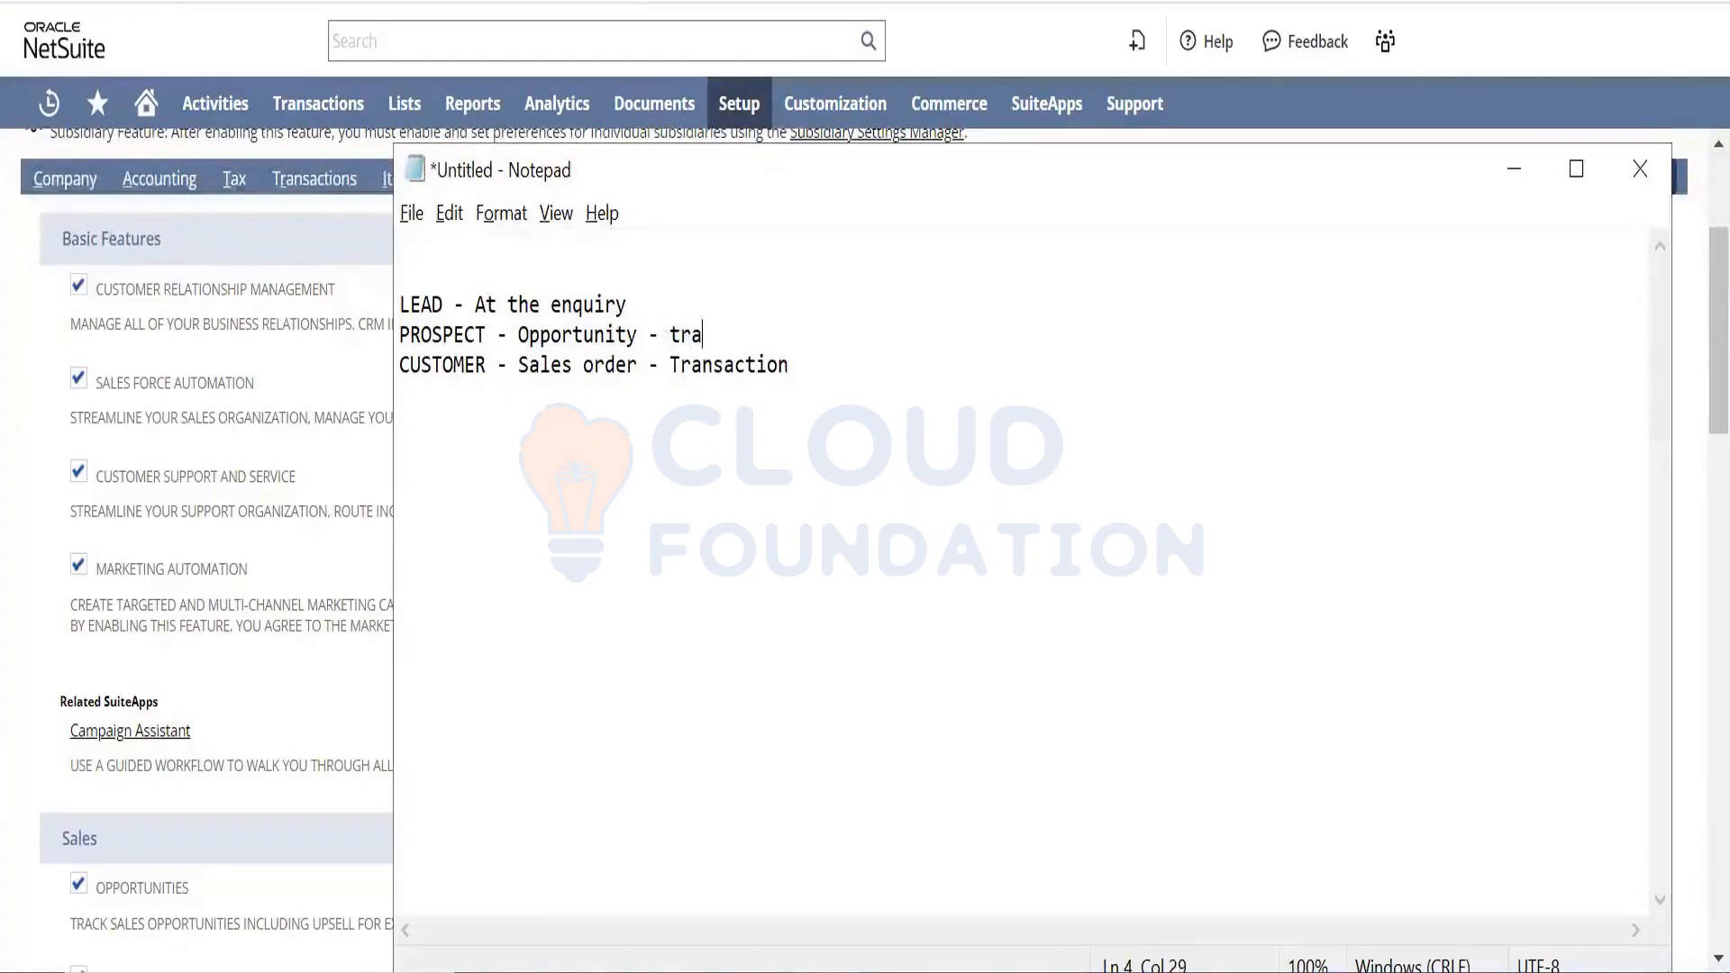
type("nsaction")
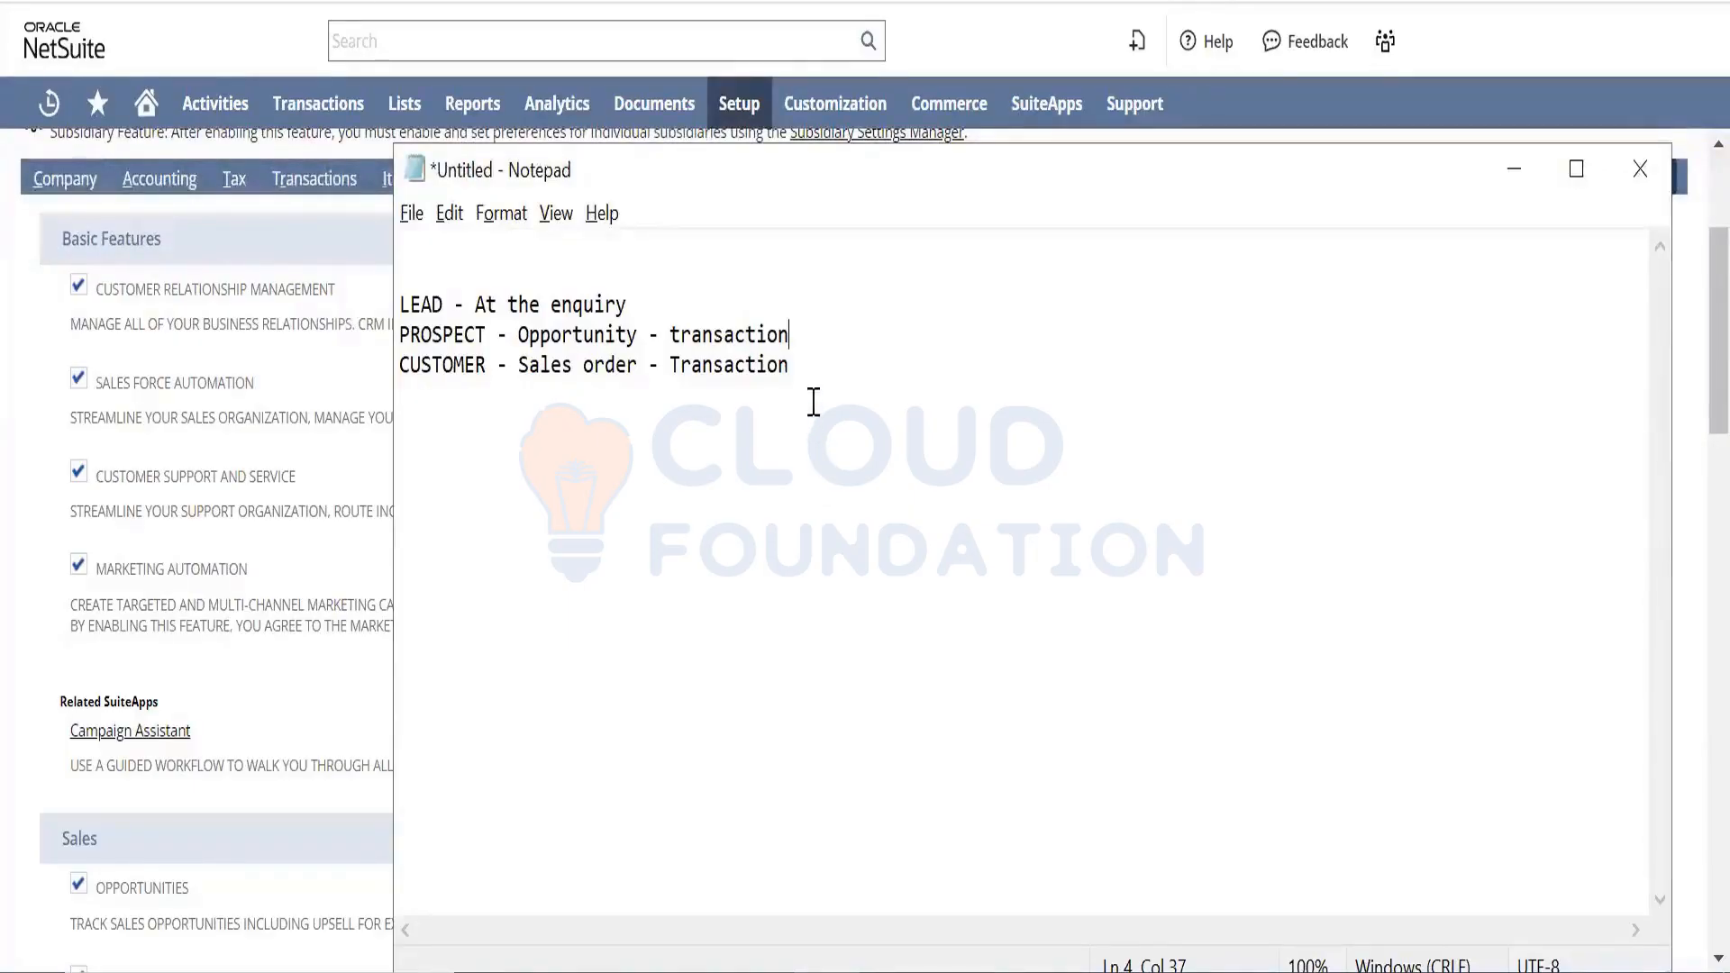
left_click_drag(805, 383, 381, 309)
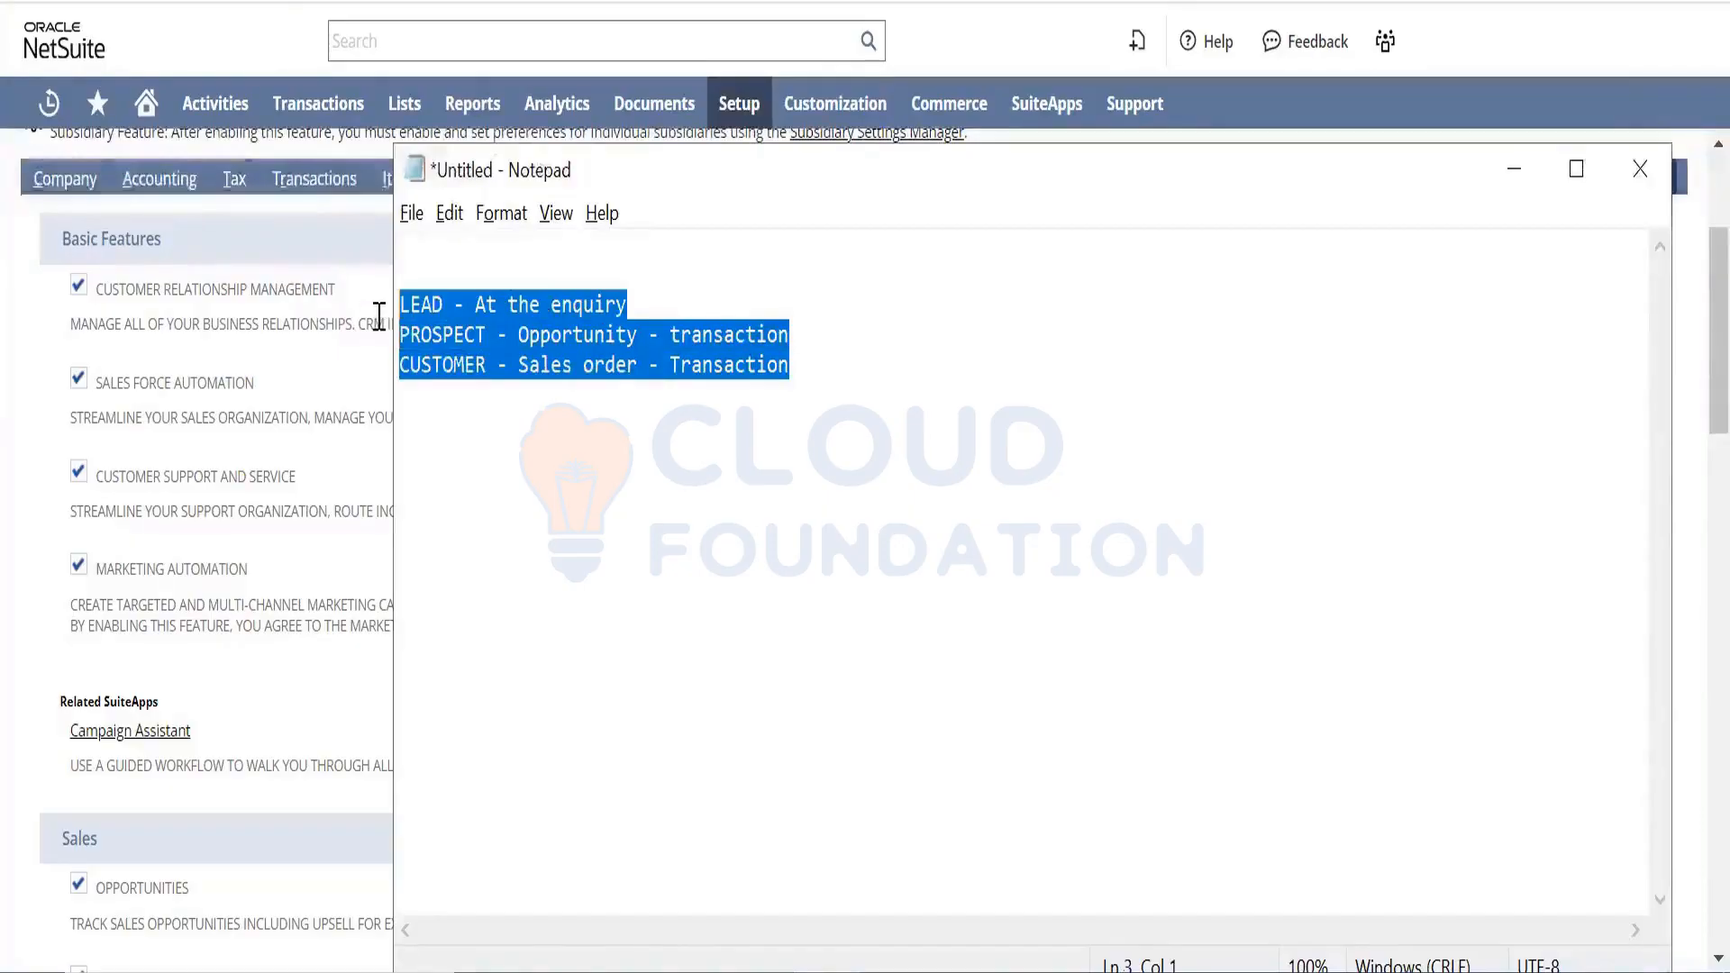
- Switch back to NetSuite and look over the Relationships and Support record types available under Lists
left_click(305, 410)
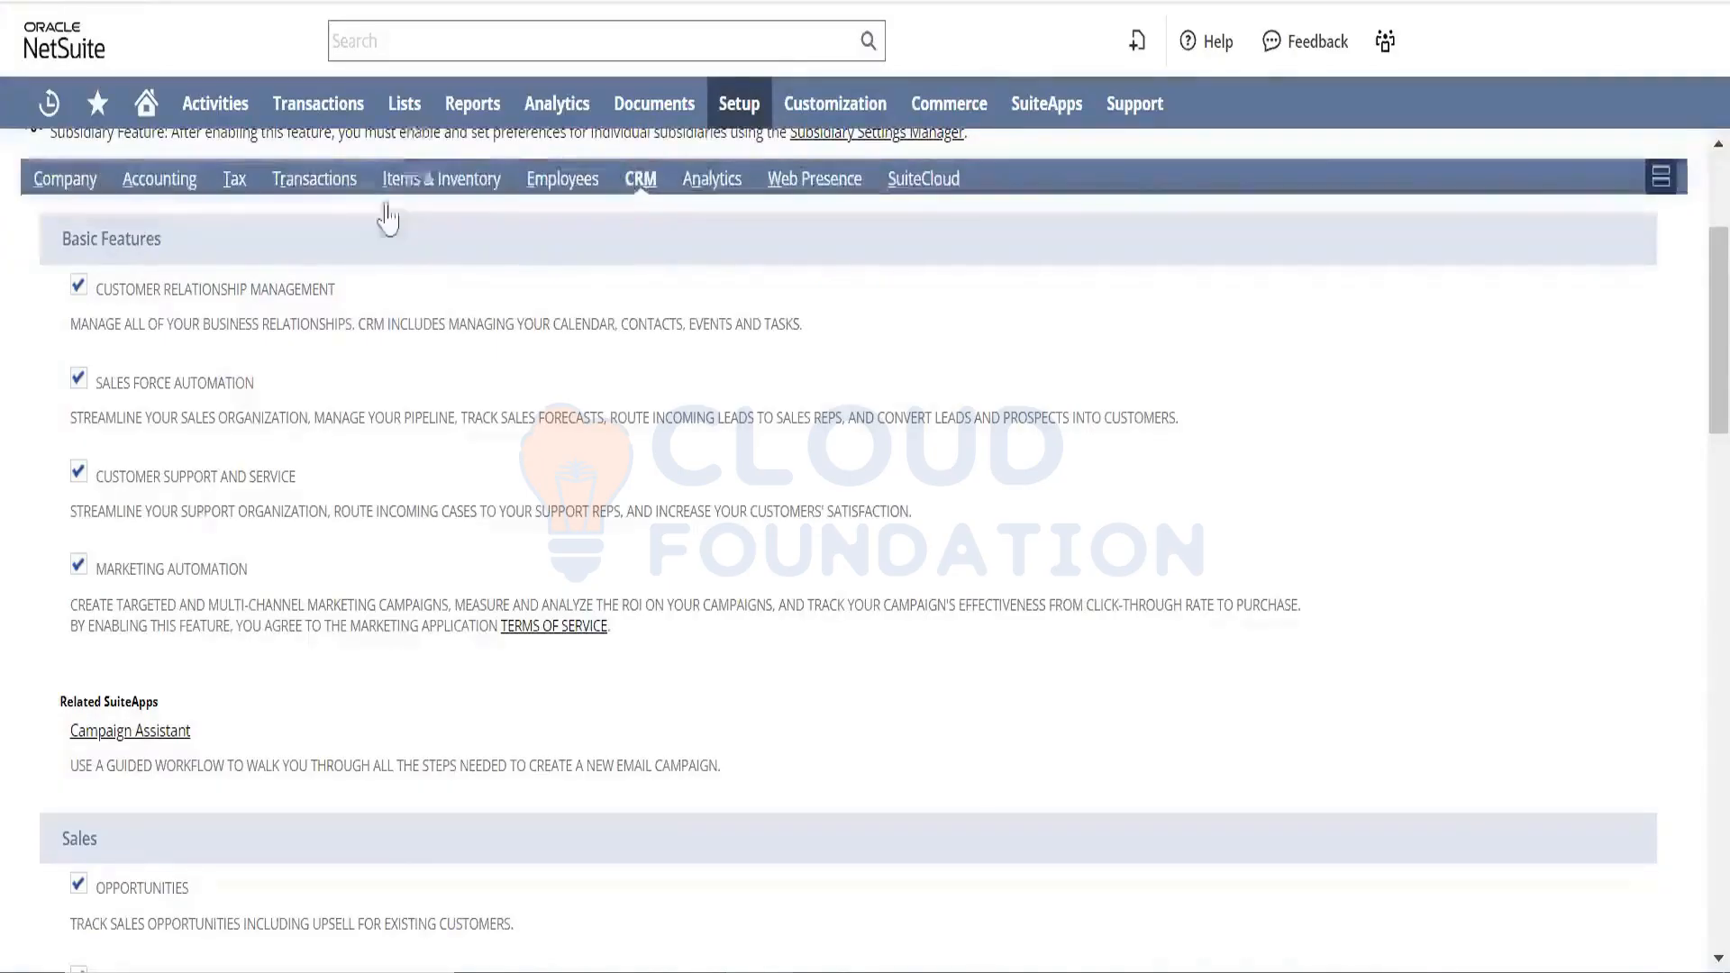
mouse_move(404, 106)
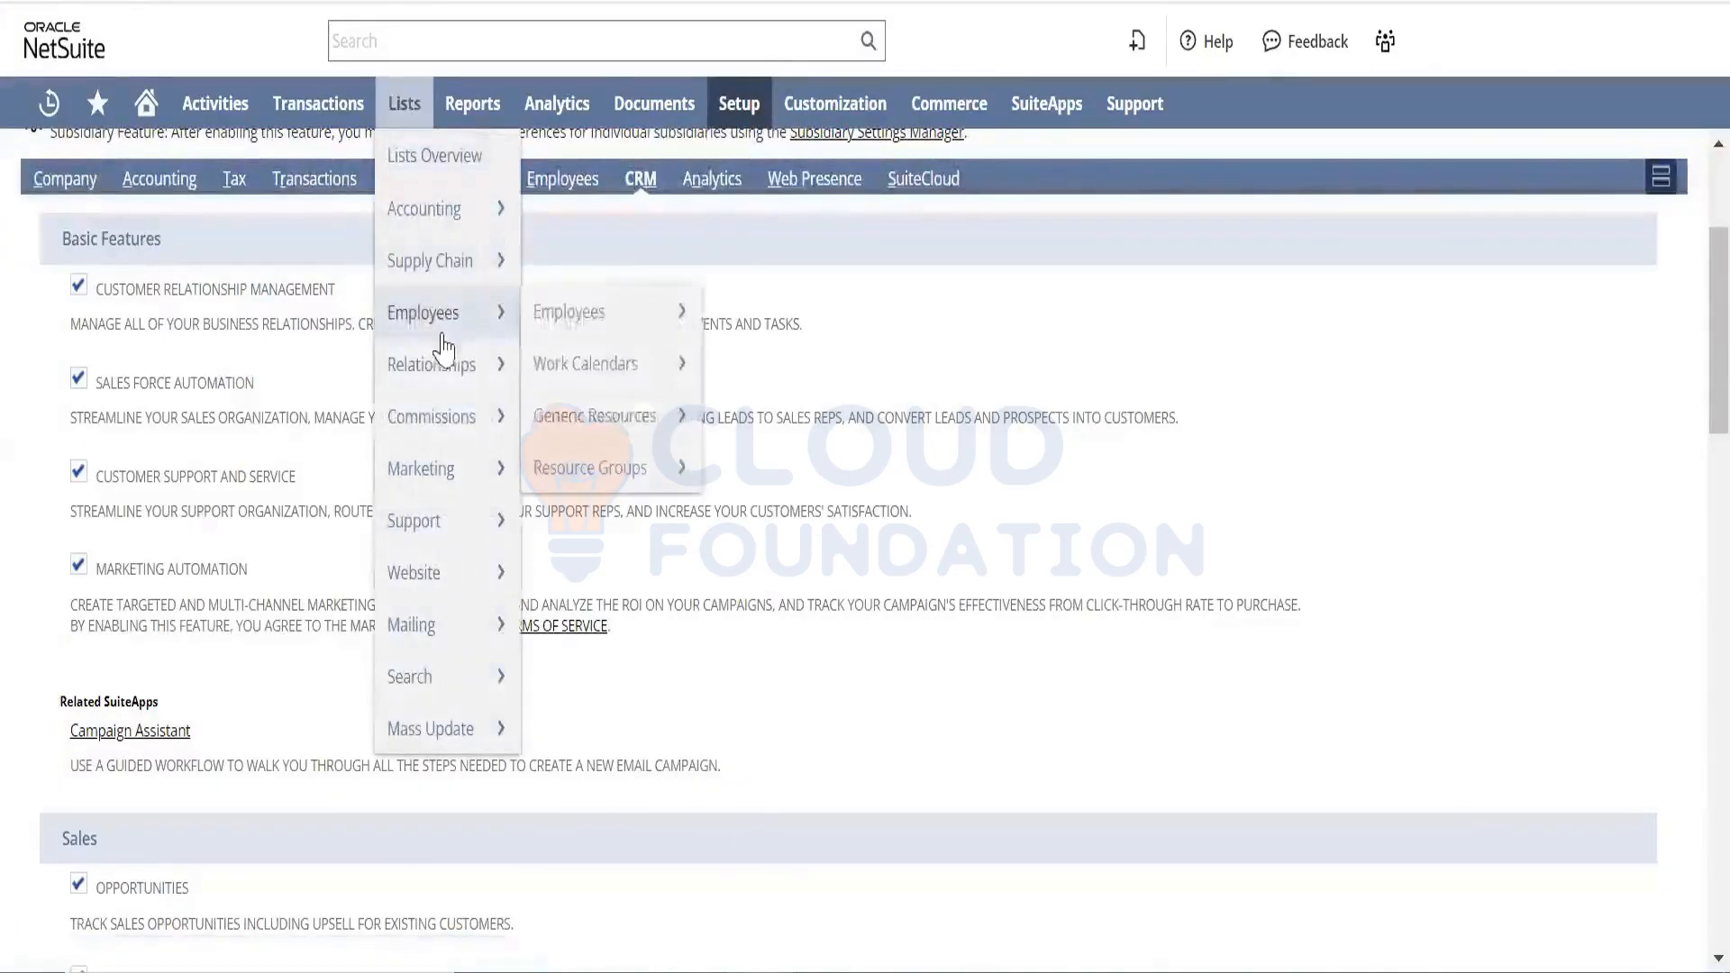
mouse_move(446, 383)
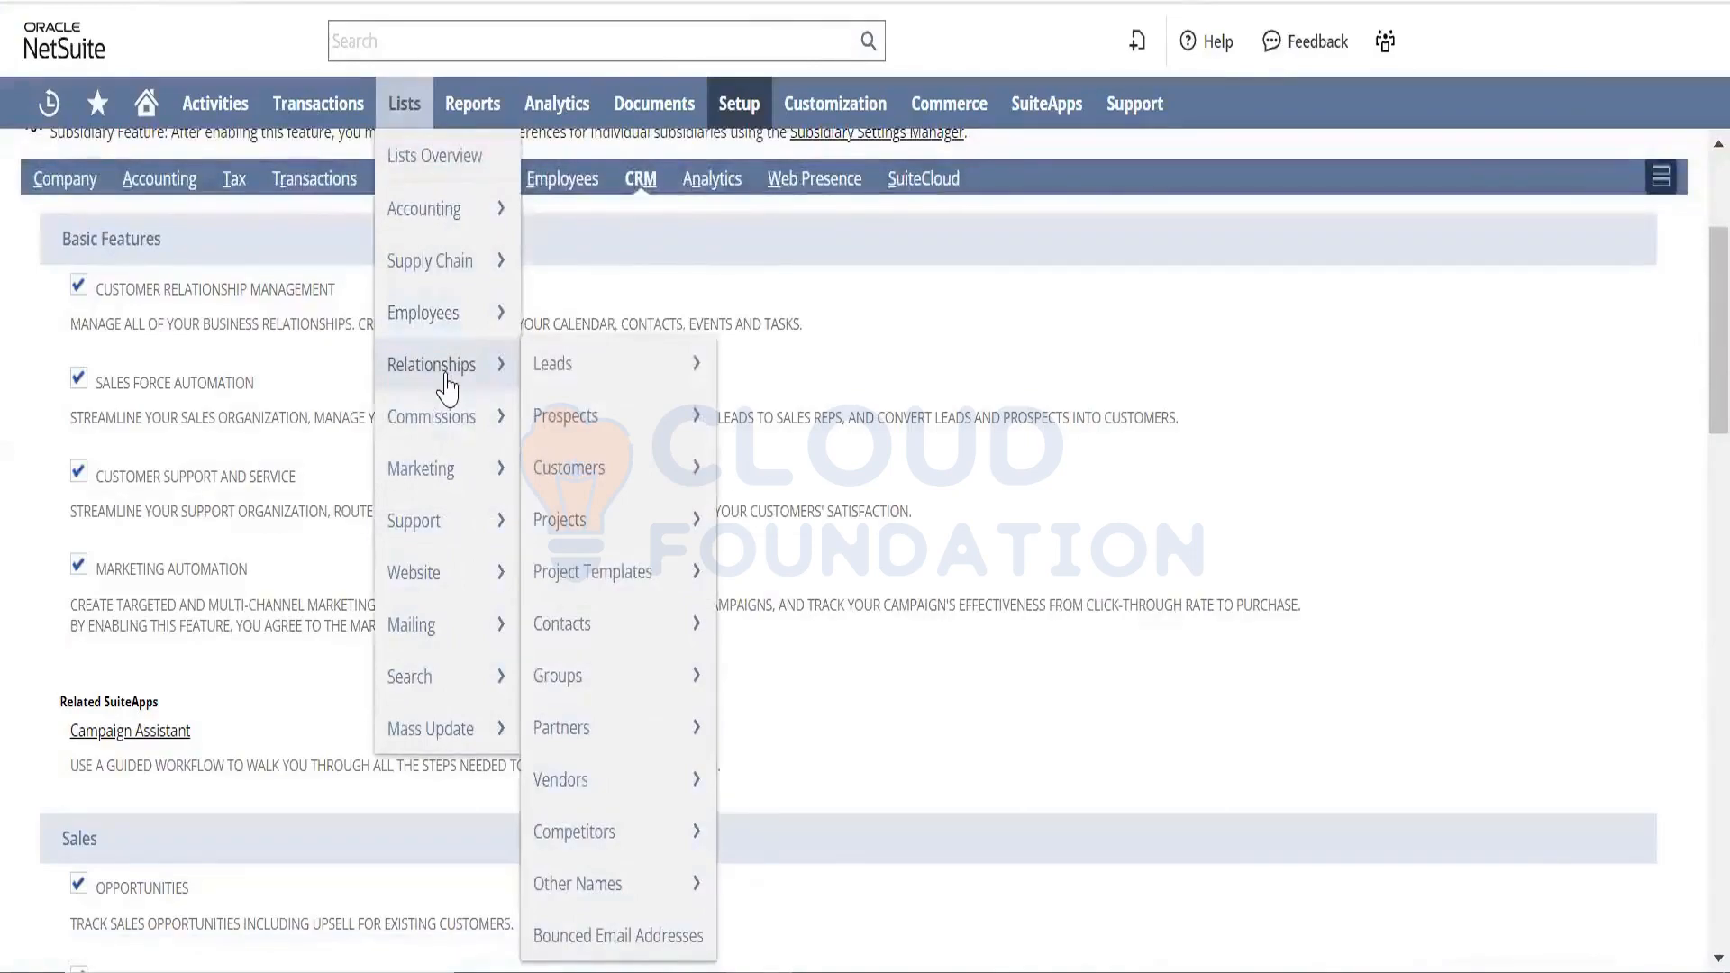
mouse_move(455, 547)
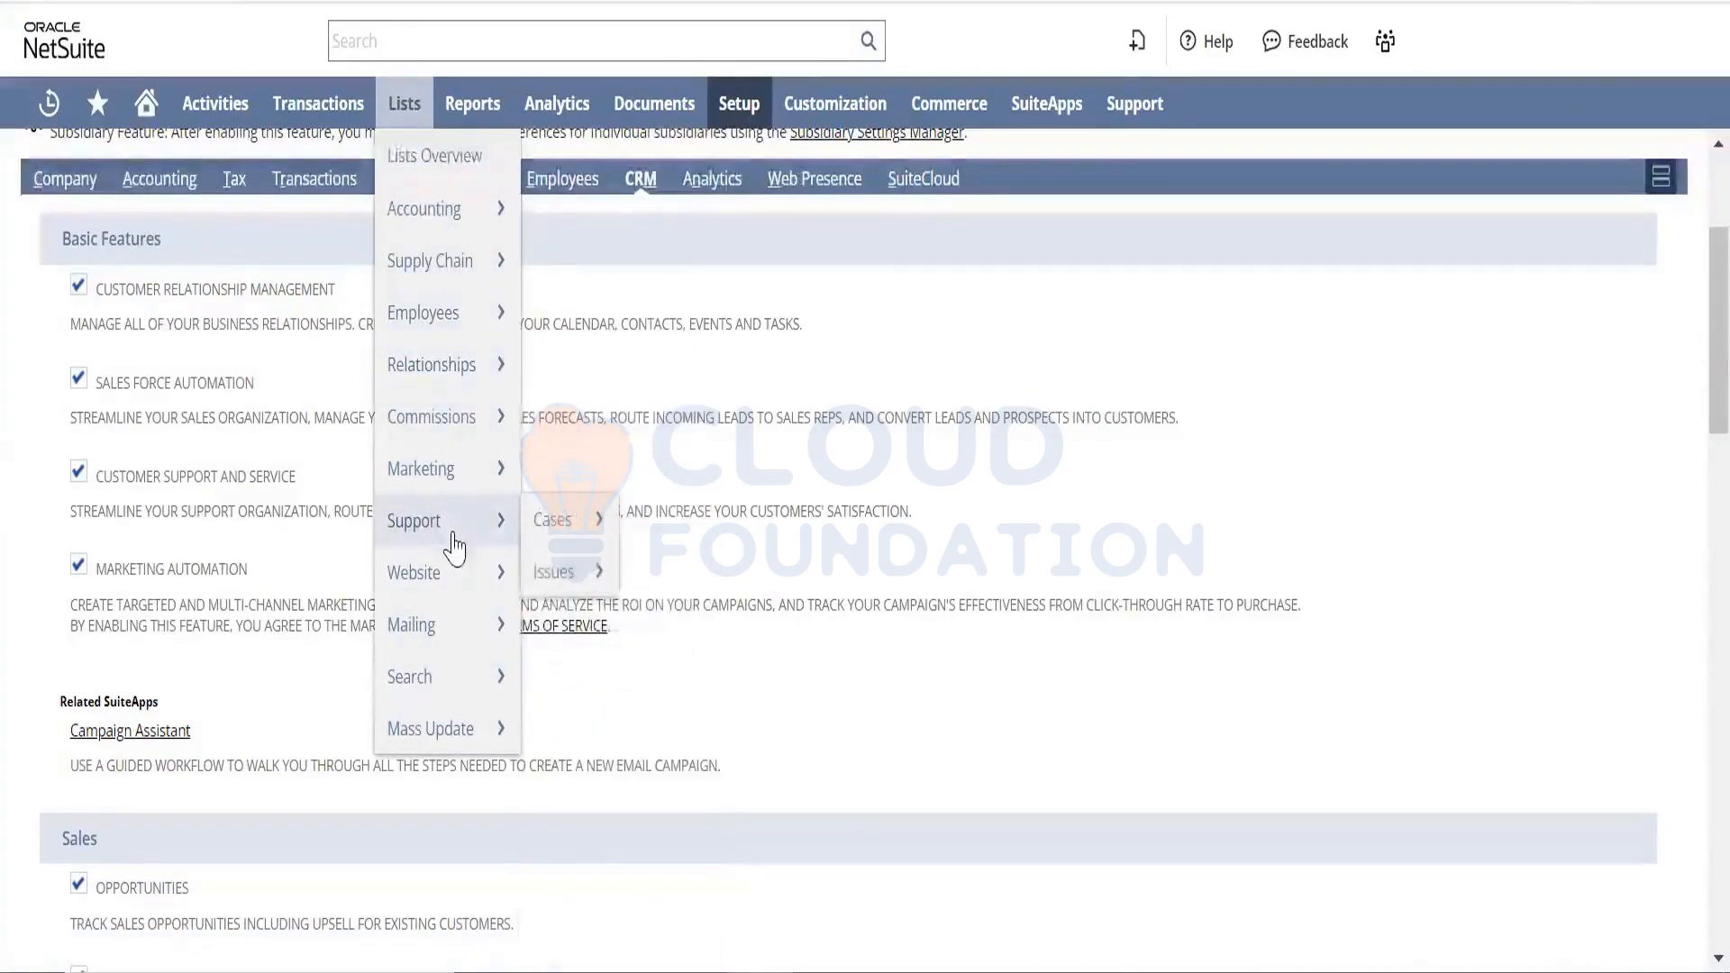
mouse_move(548, 537)
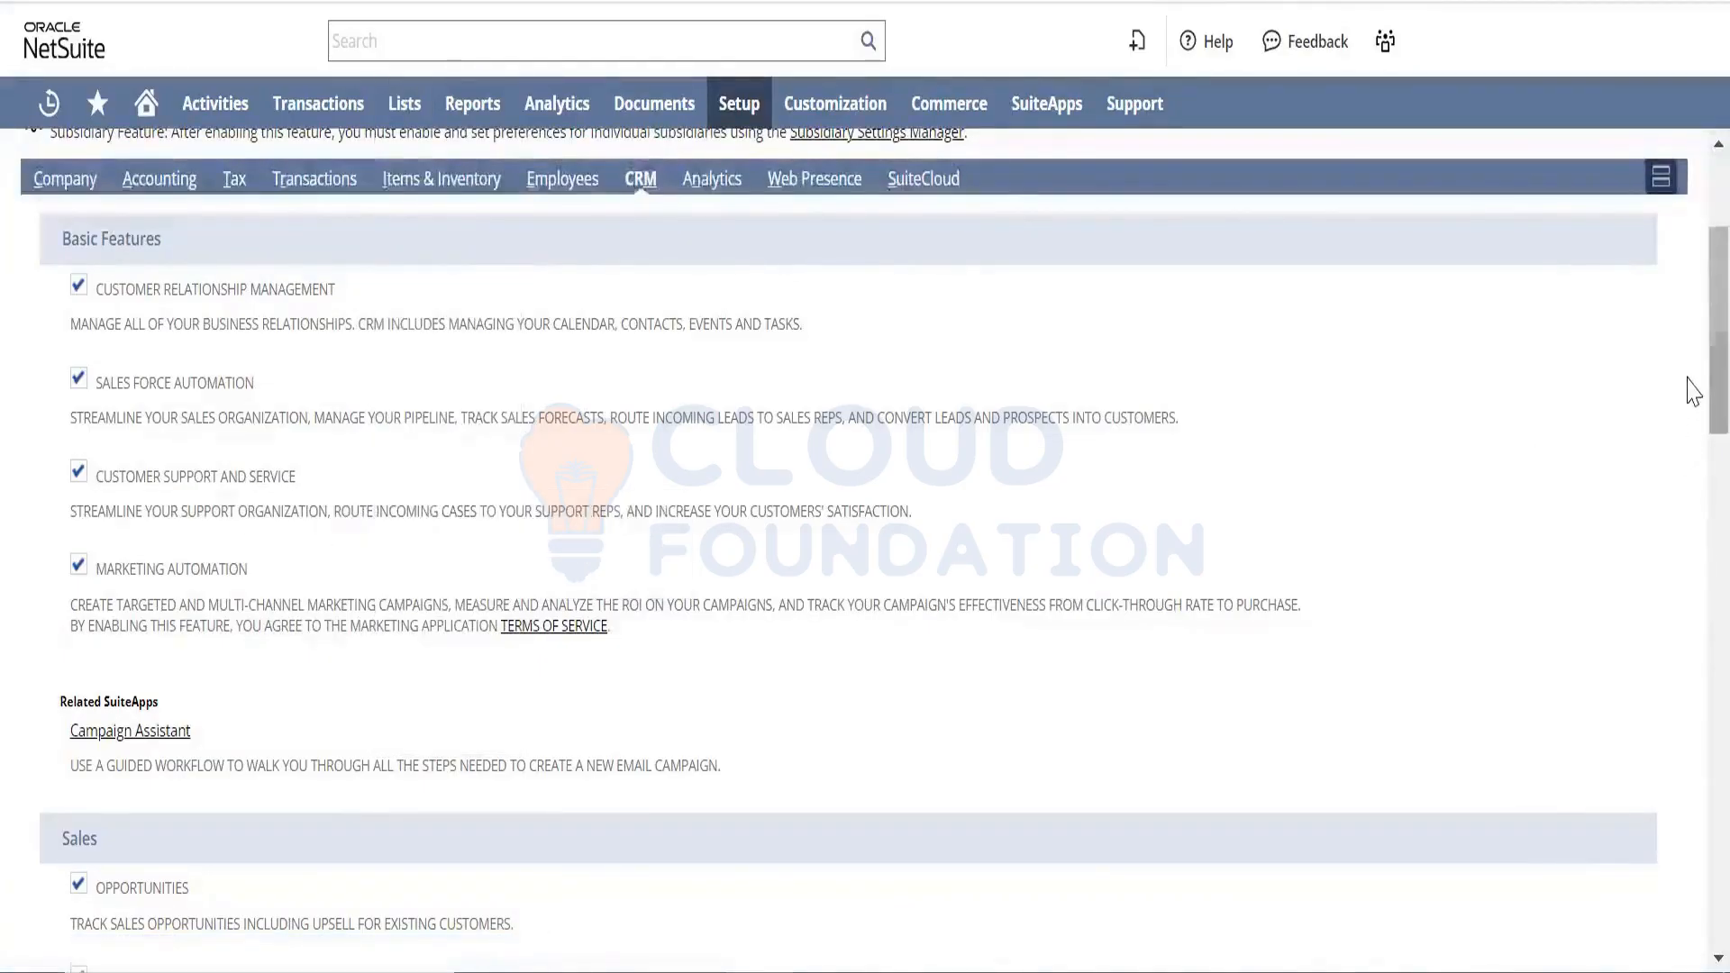
- Examine the CRM features down to the Sales section and look over the Marketing setup options
scroll(1693, 396, "down", 2)
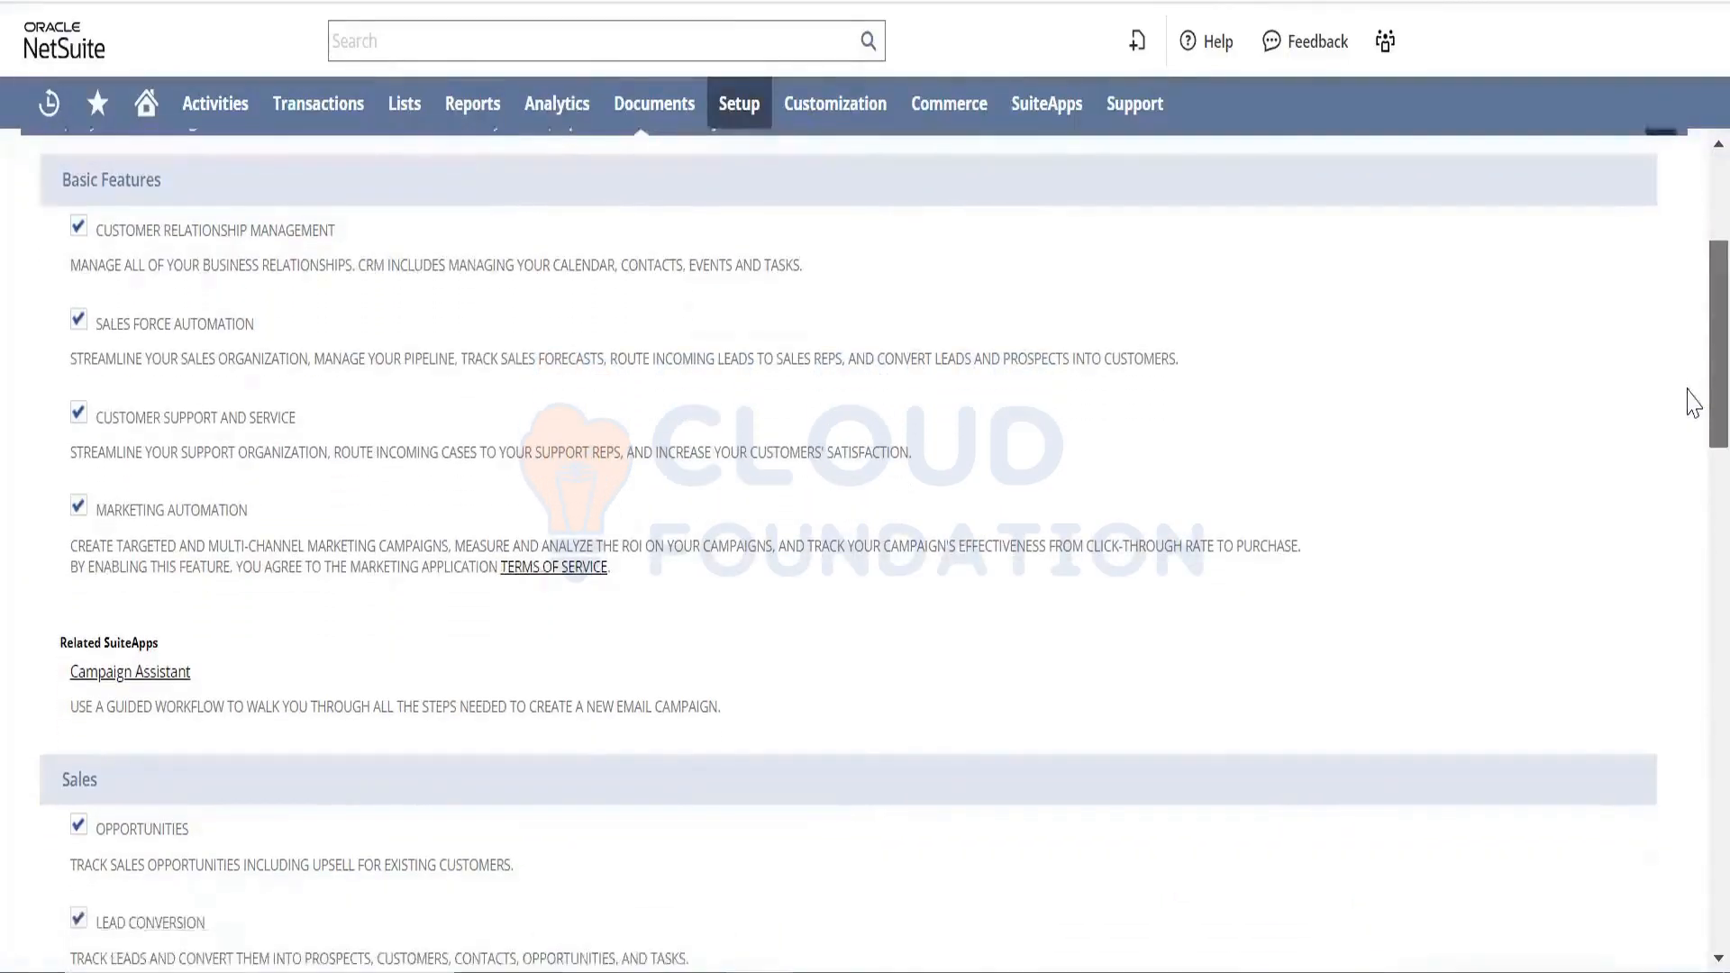
scroll(1689, 392, "down", 5)
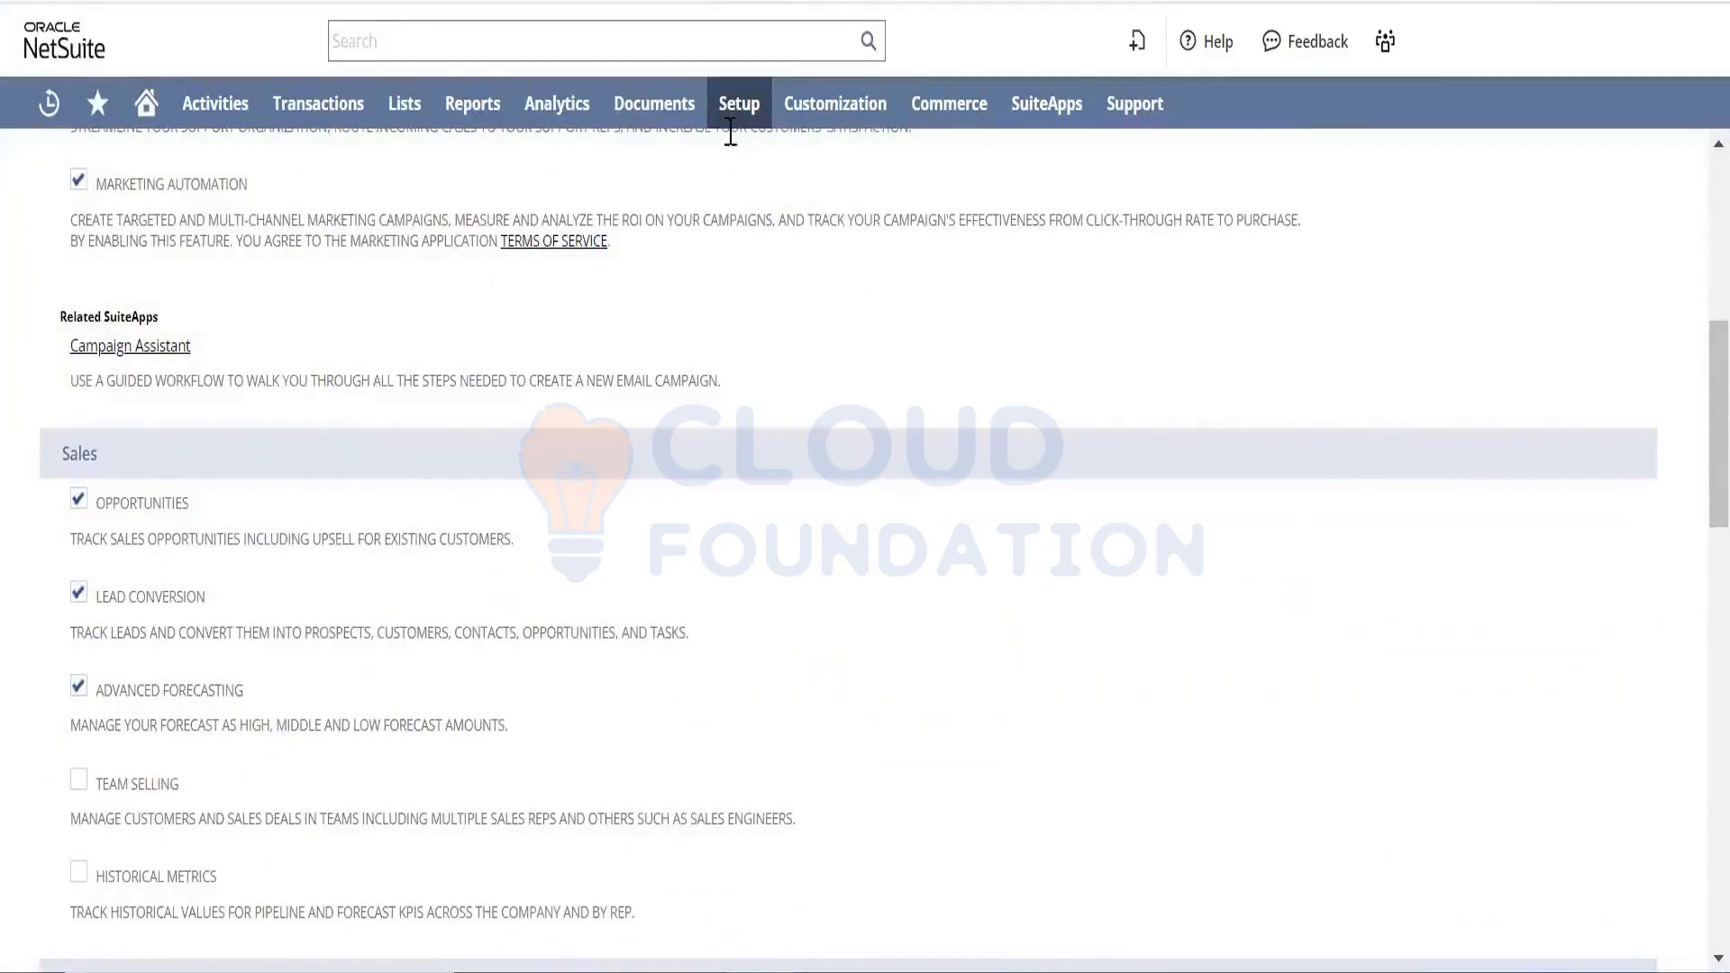
mouse_move(730, 141)
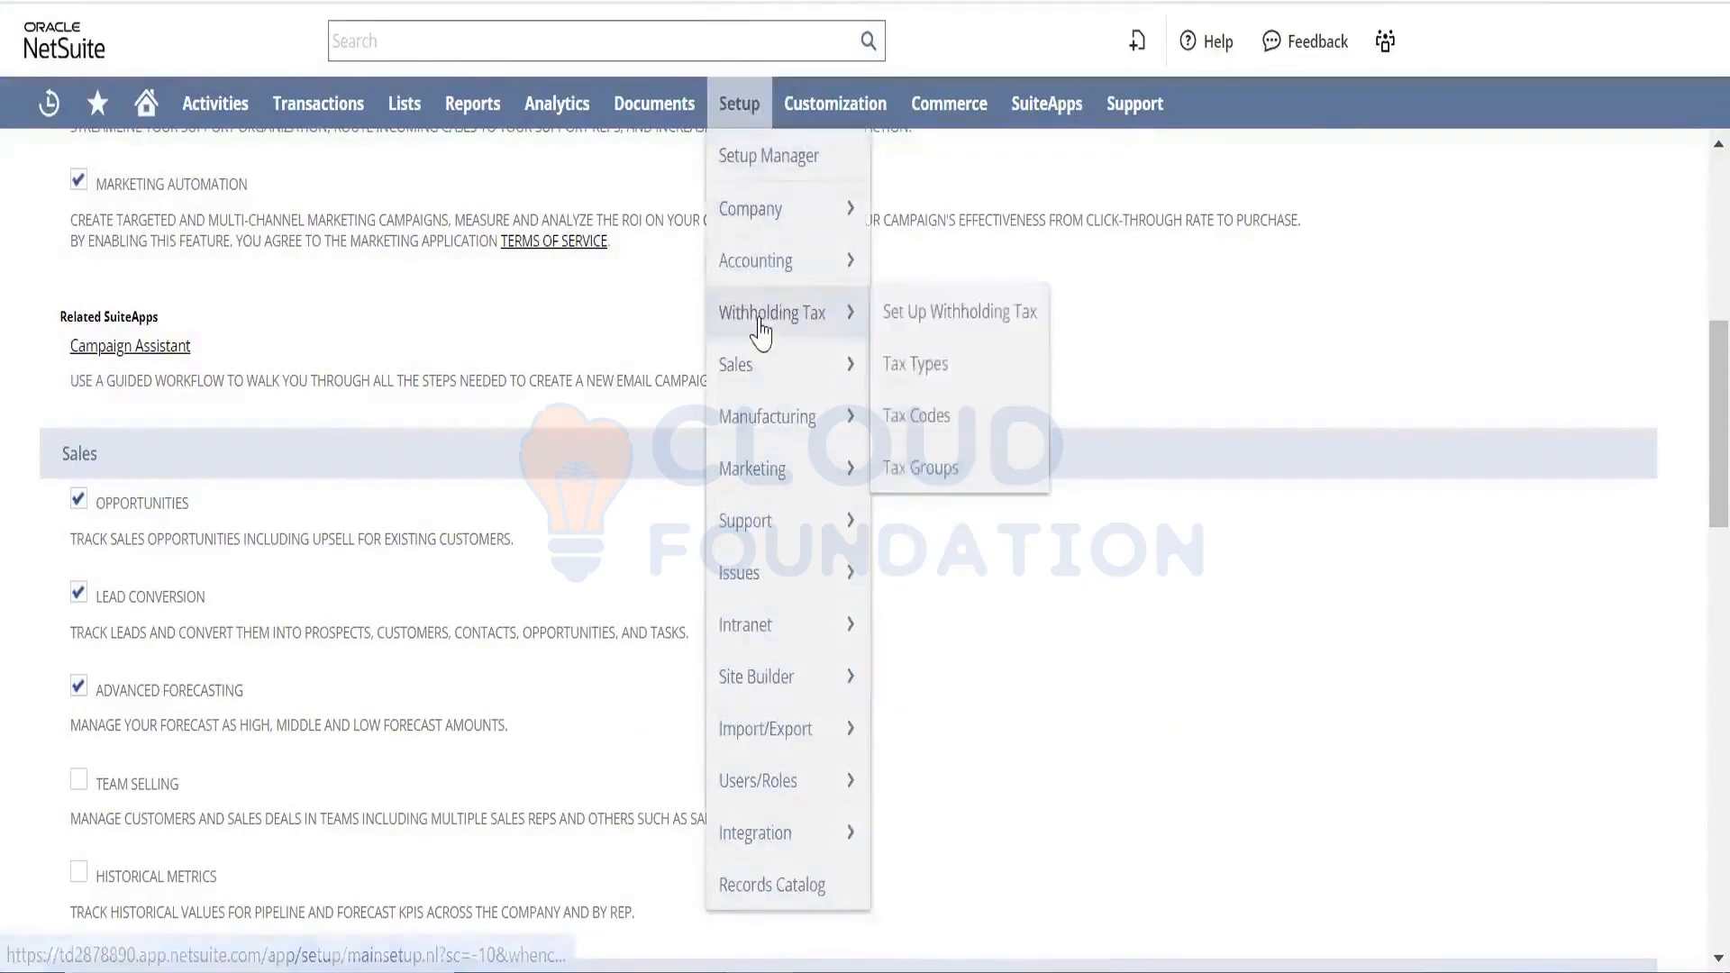
mouse_move(768, 474)
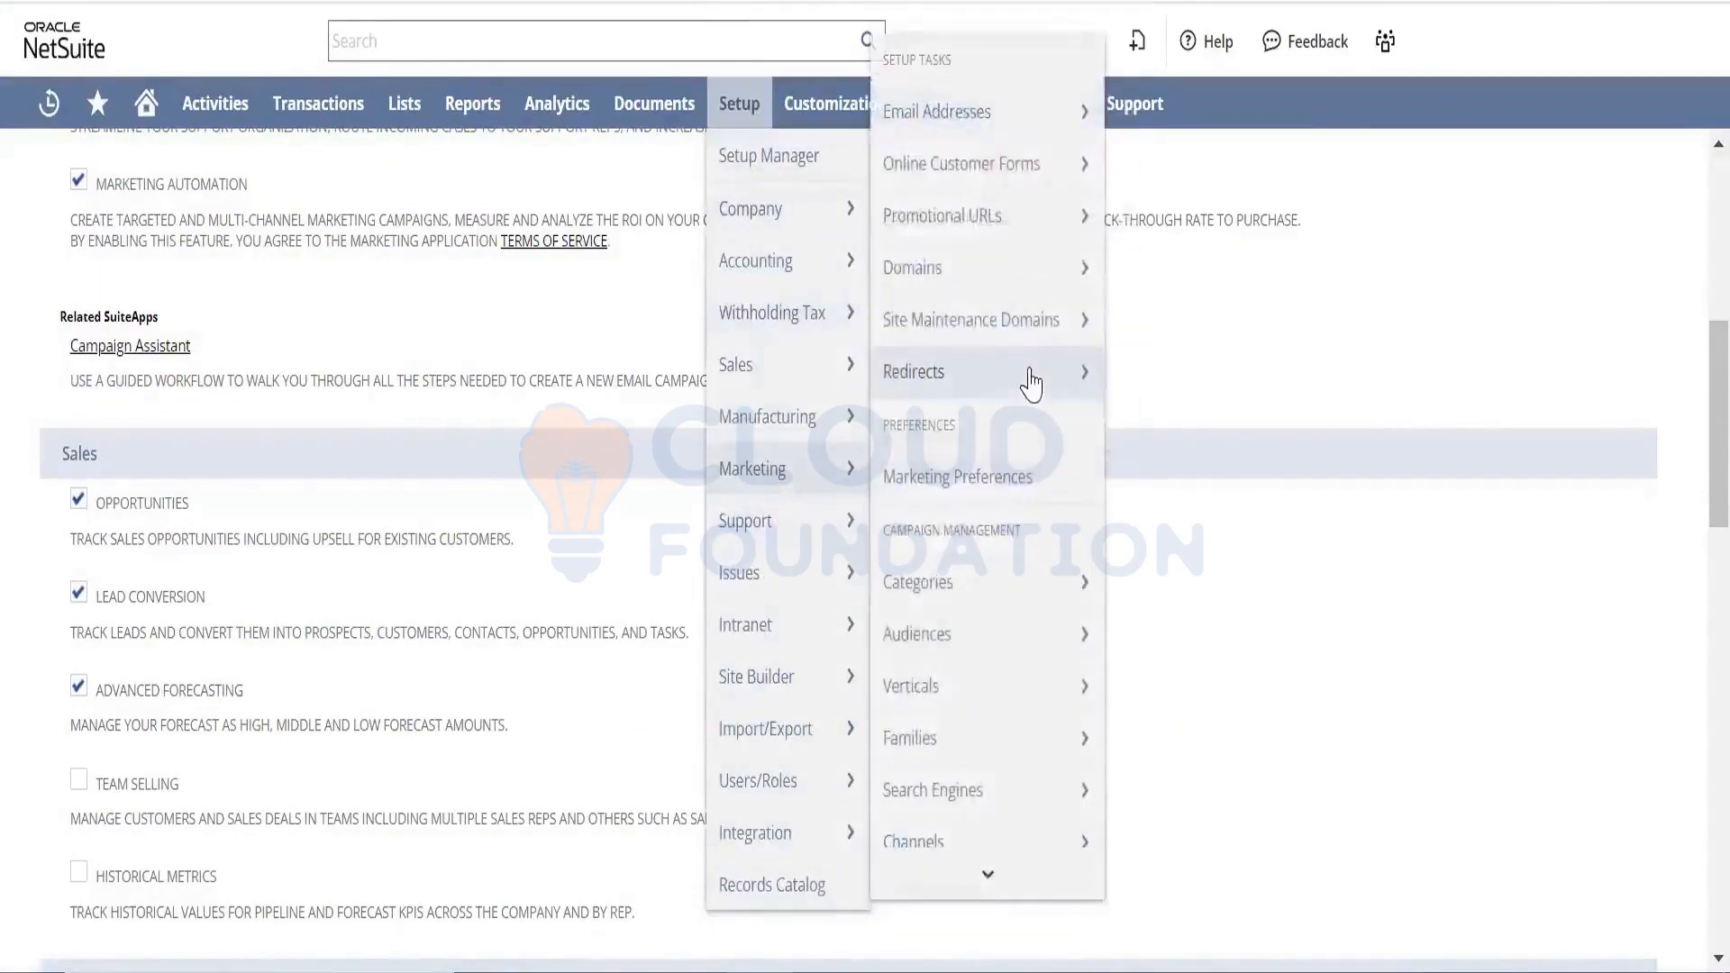
mouse_move(1035, 394)
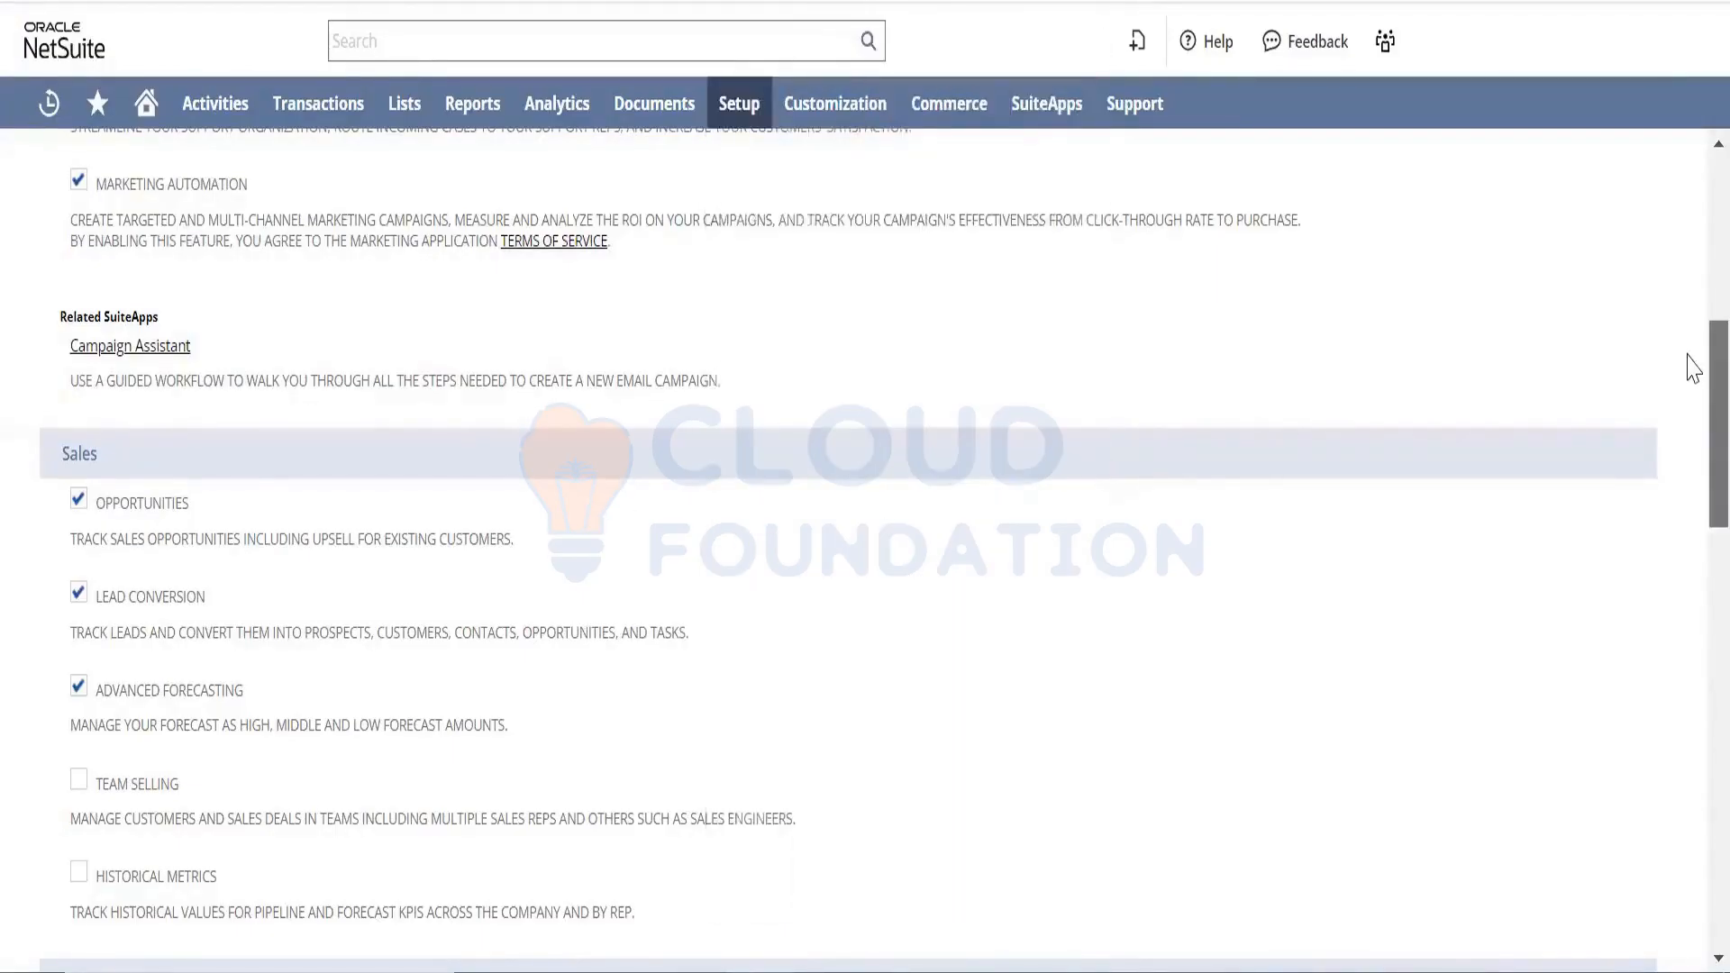
- Examine the Sales features on the CRM page, highlighting the Lead Conversion description, and continue to the Support features
scroll(1690, 370, "down", 3)
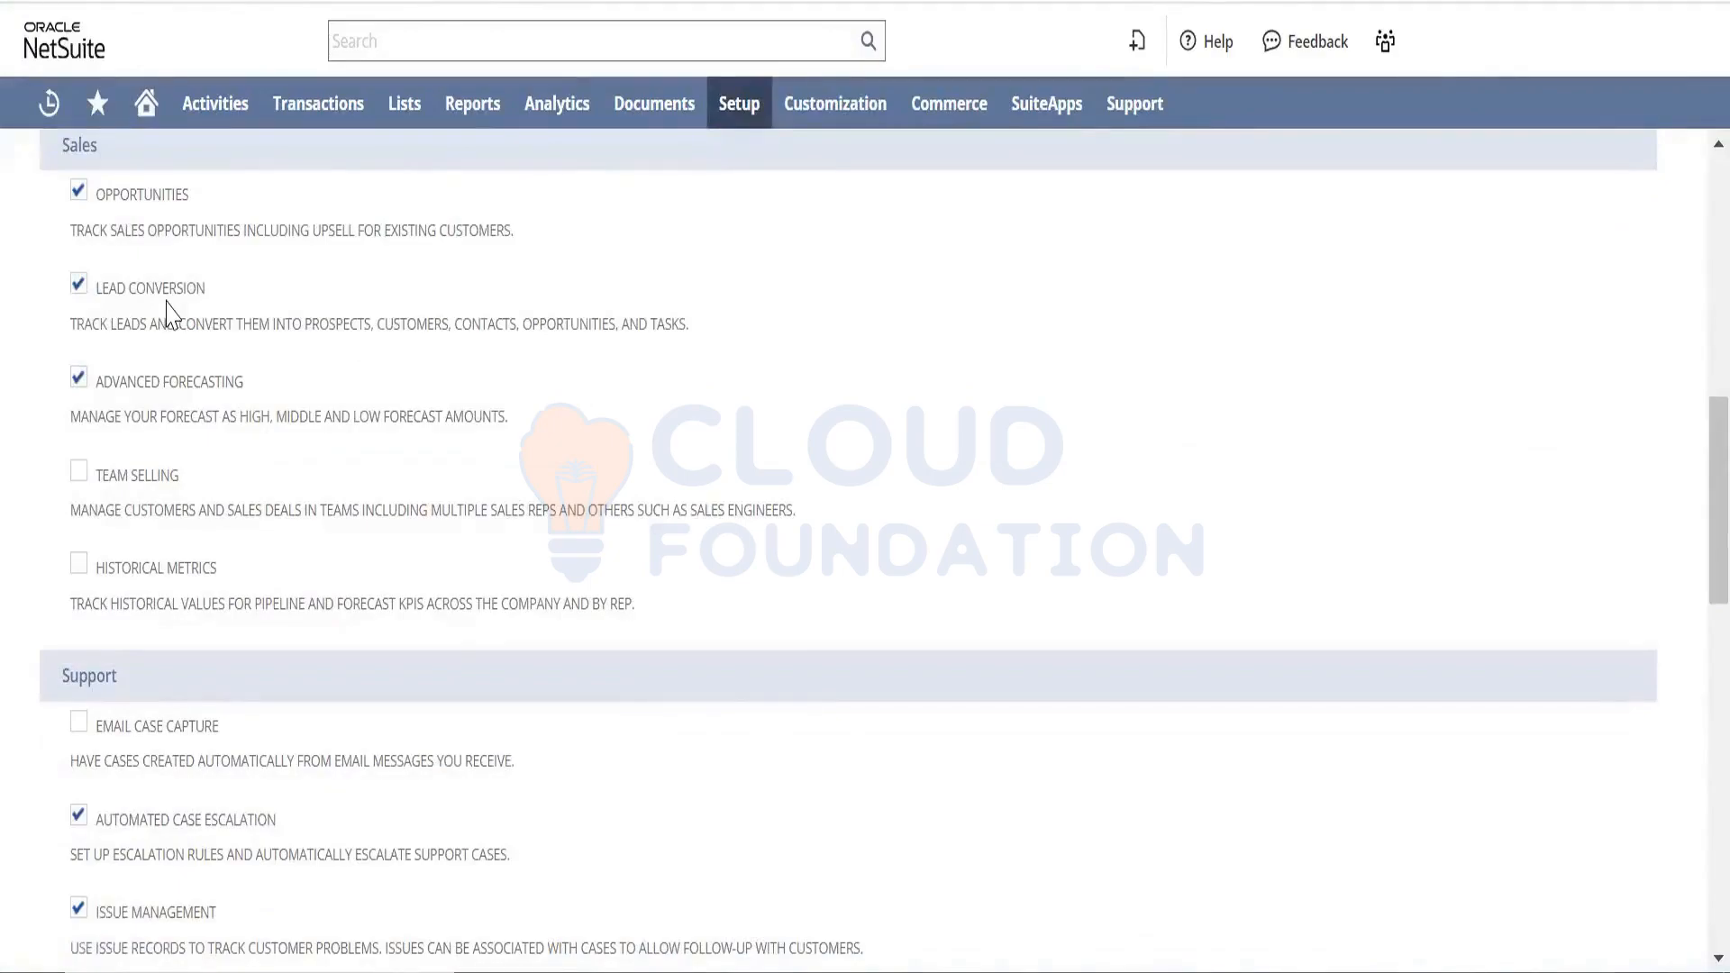
left_click_drag(70, 324, 683, 327)
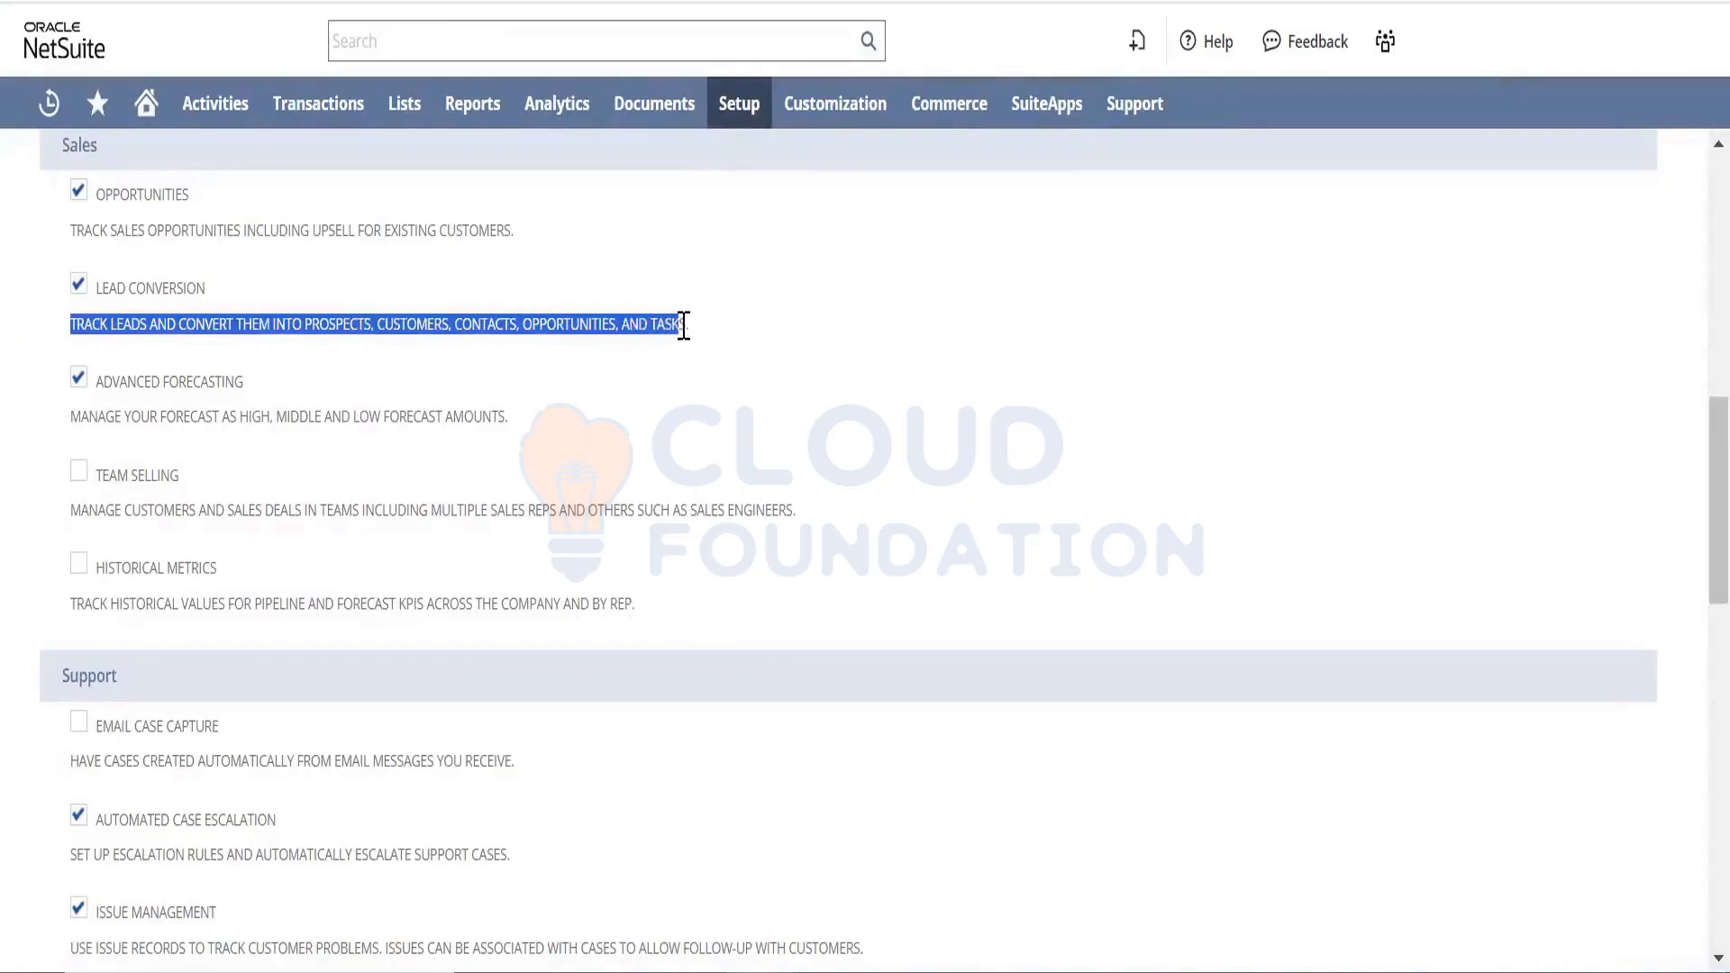
left_click_drag(683, 326, 686, 326)
left_click(523, 316)
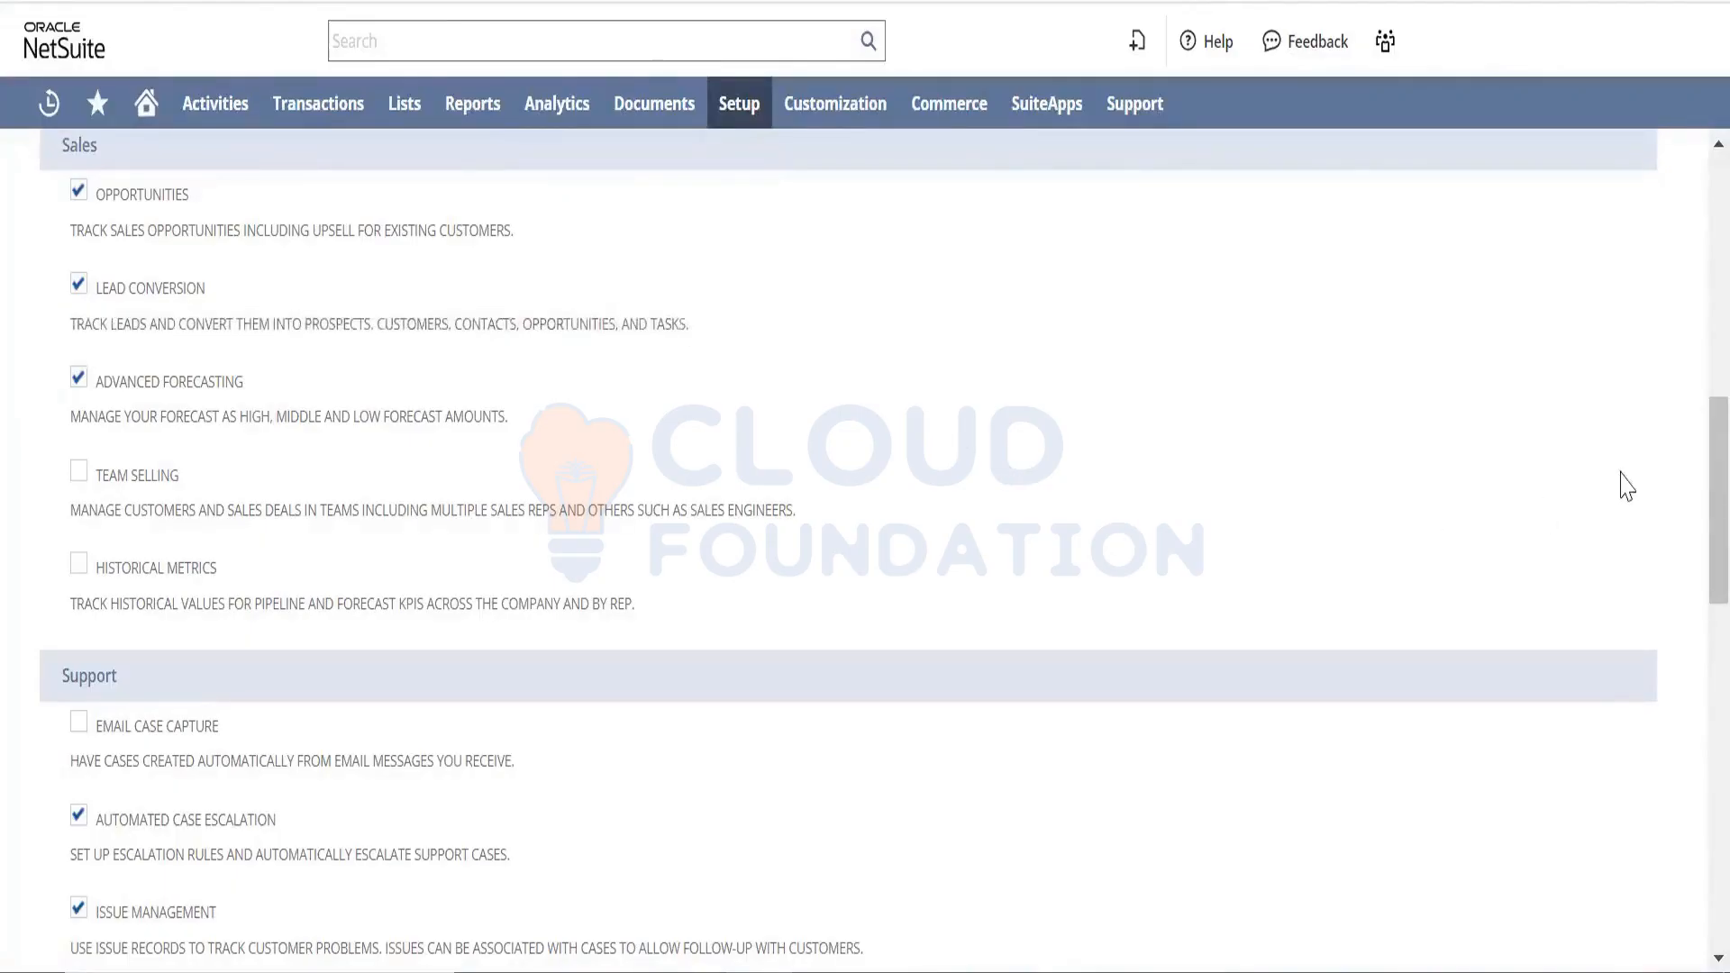
scroll(1690, 462, "down", 2)
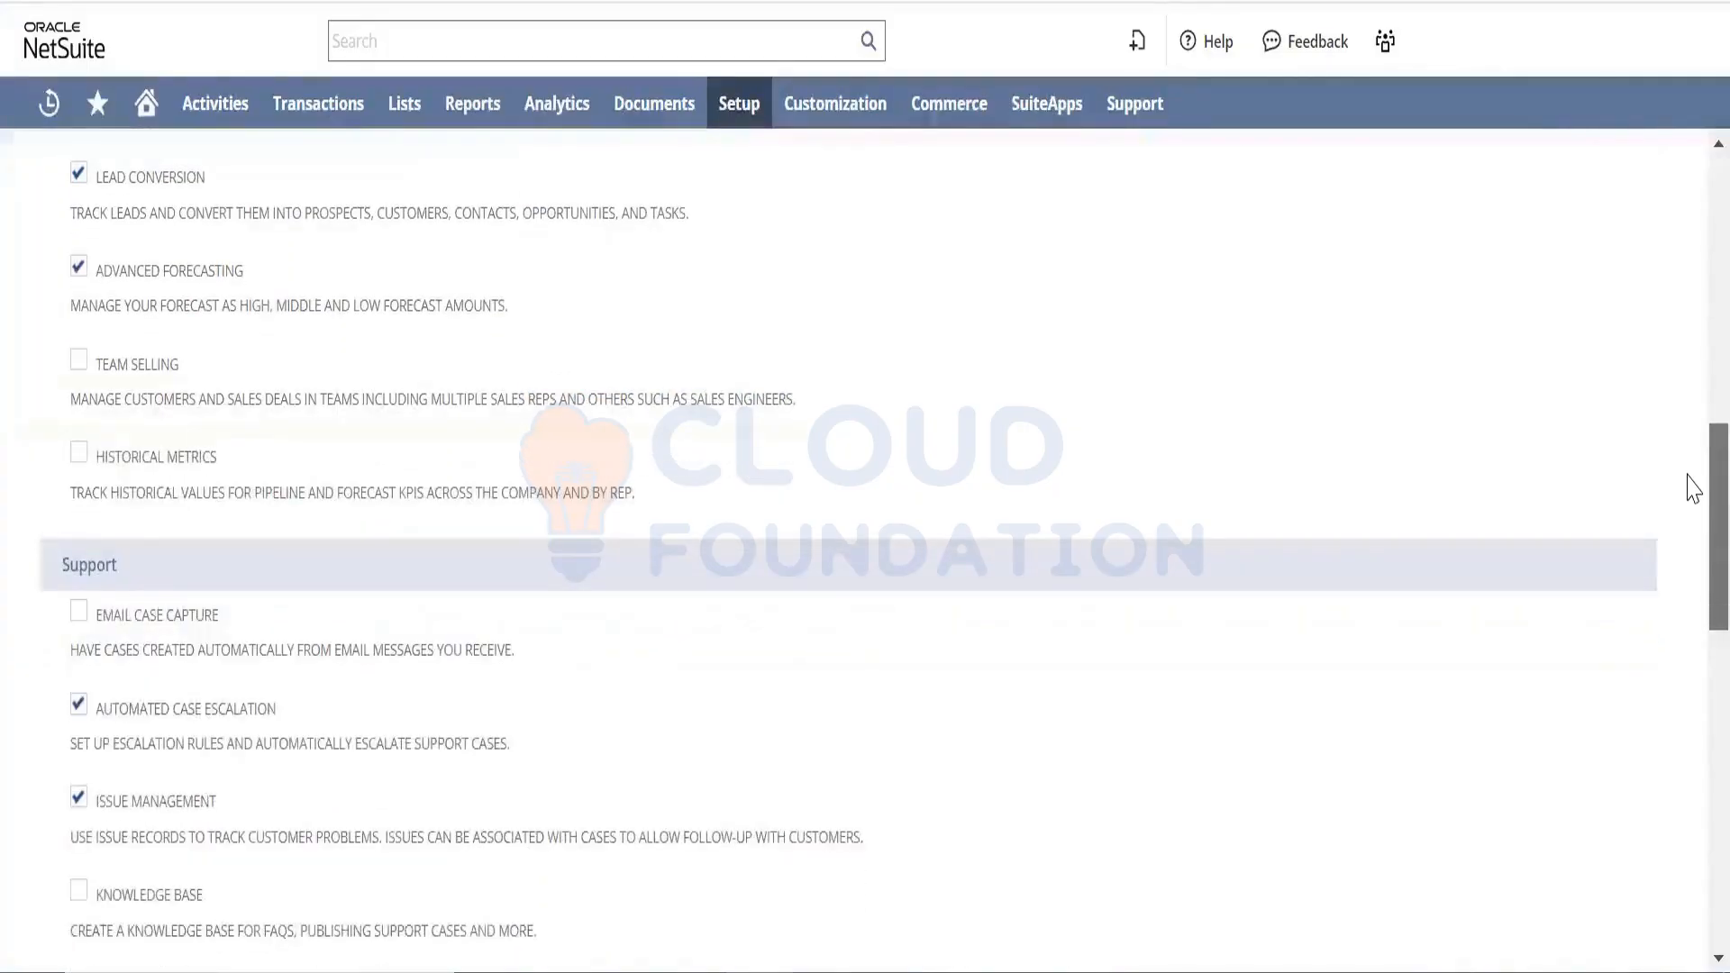
scroll(1693, 491, "down", 1)
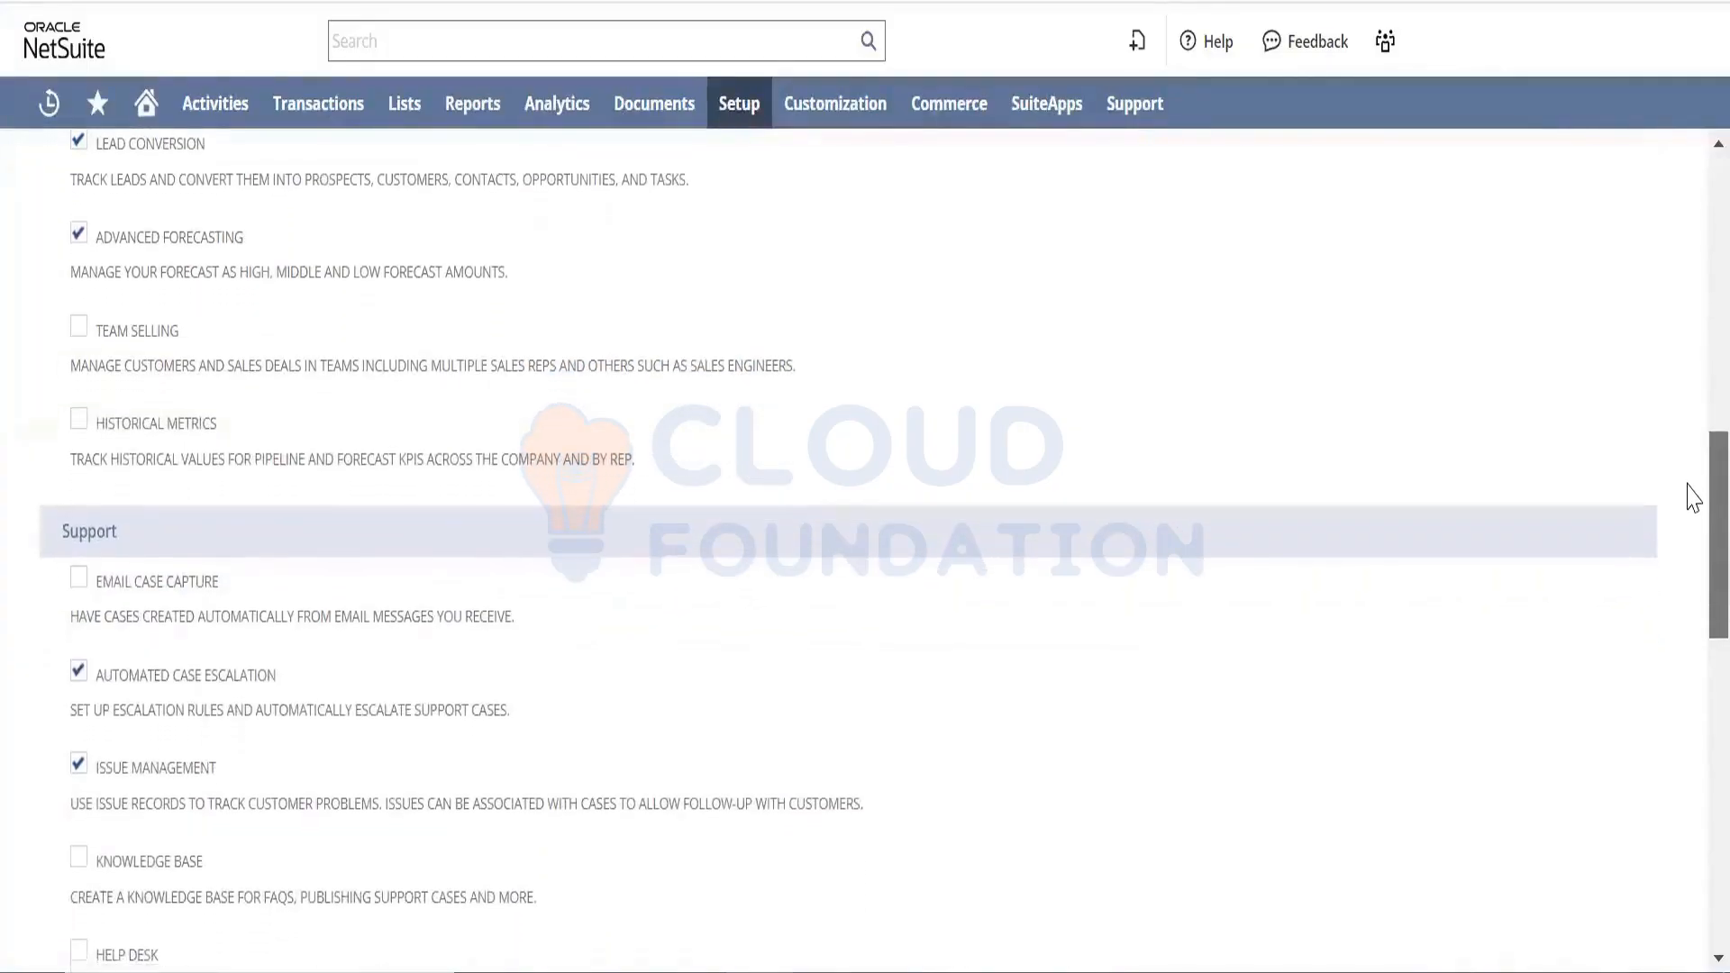
scroll(1691, 495, "down", 1)
scroll(1692, 507, "down", 1)
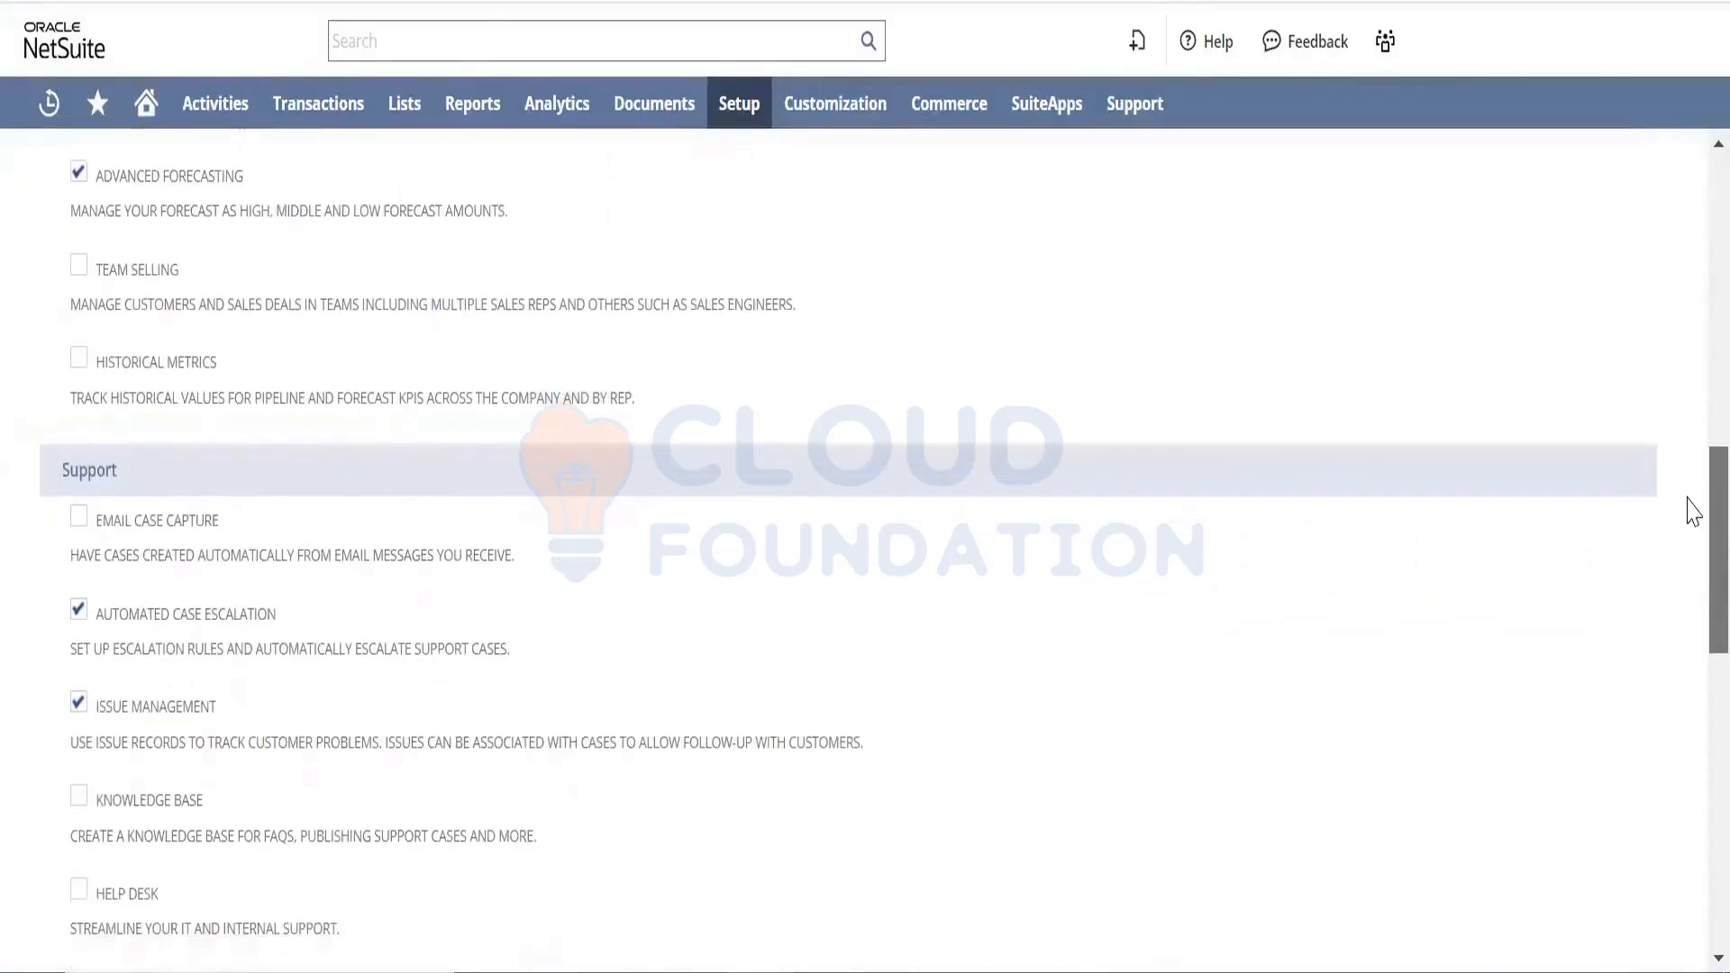
scroll(1694, 511, "down", 1)
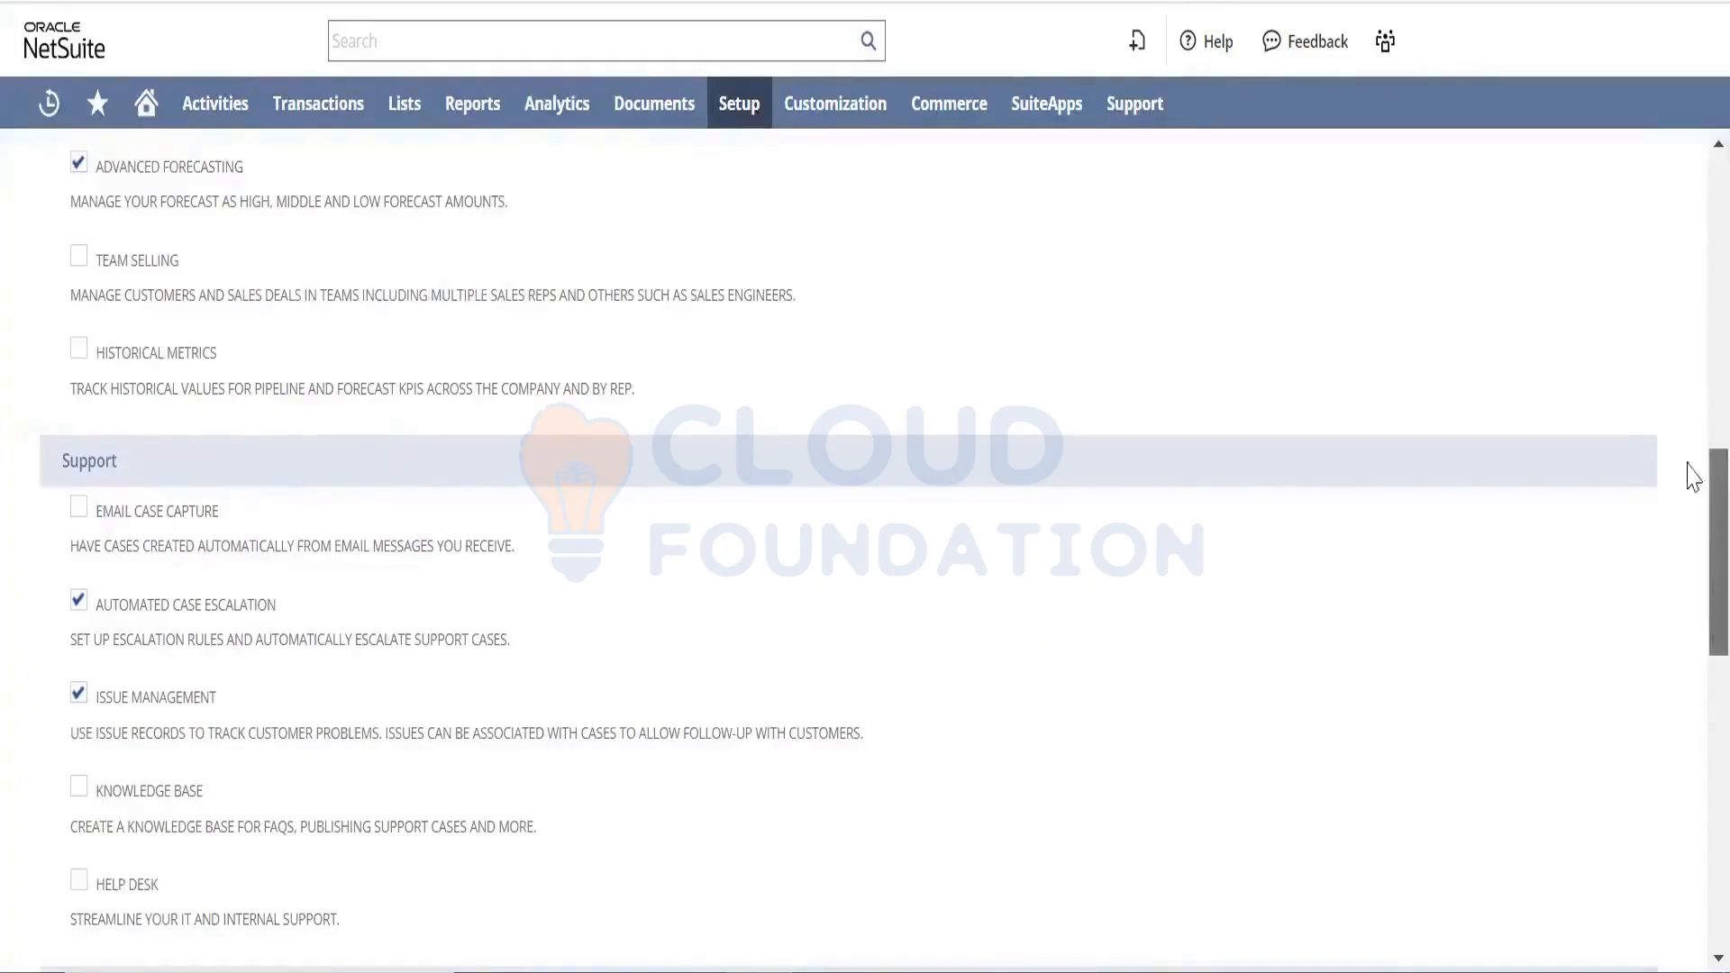
- Highlight the Basic Features heading and look through all CRM sections down to Partners, returning to Support
scroll(1690, 475, "up", 6)
scroll(1693, 370, "up", 5)
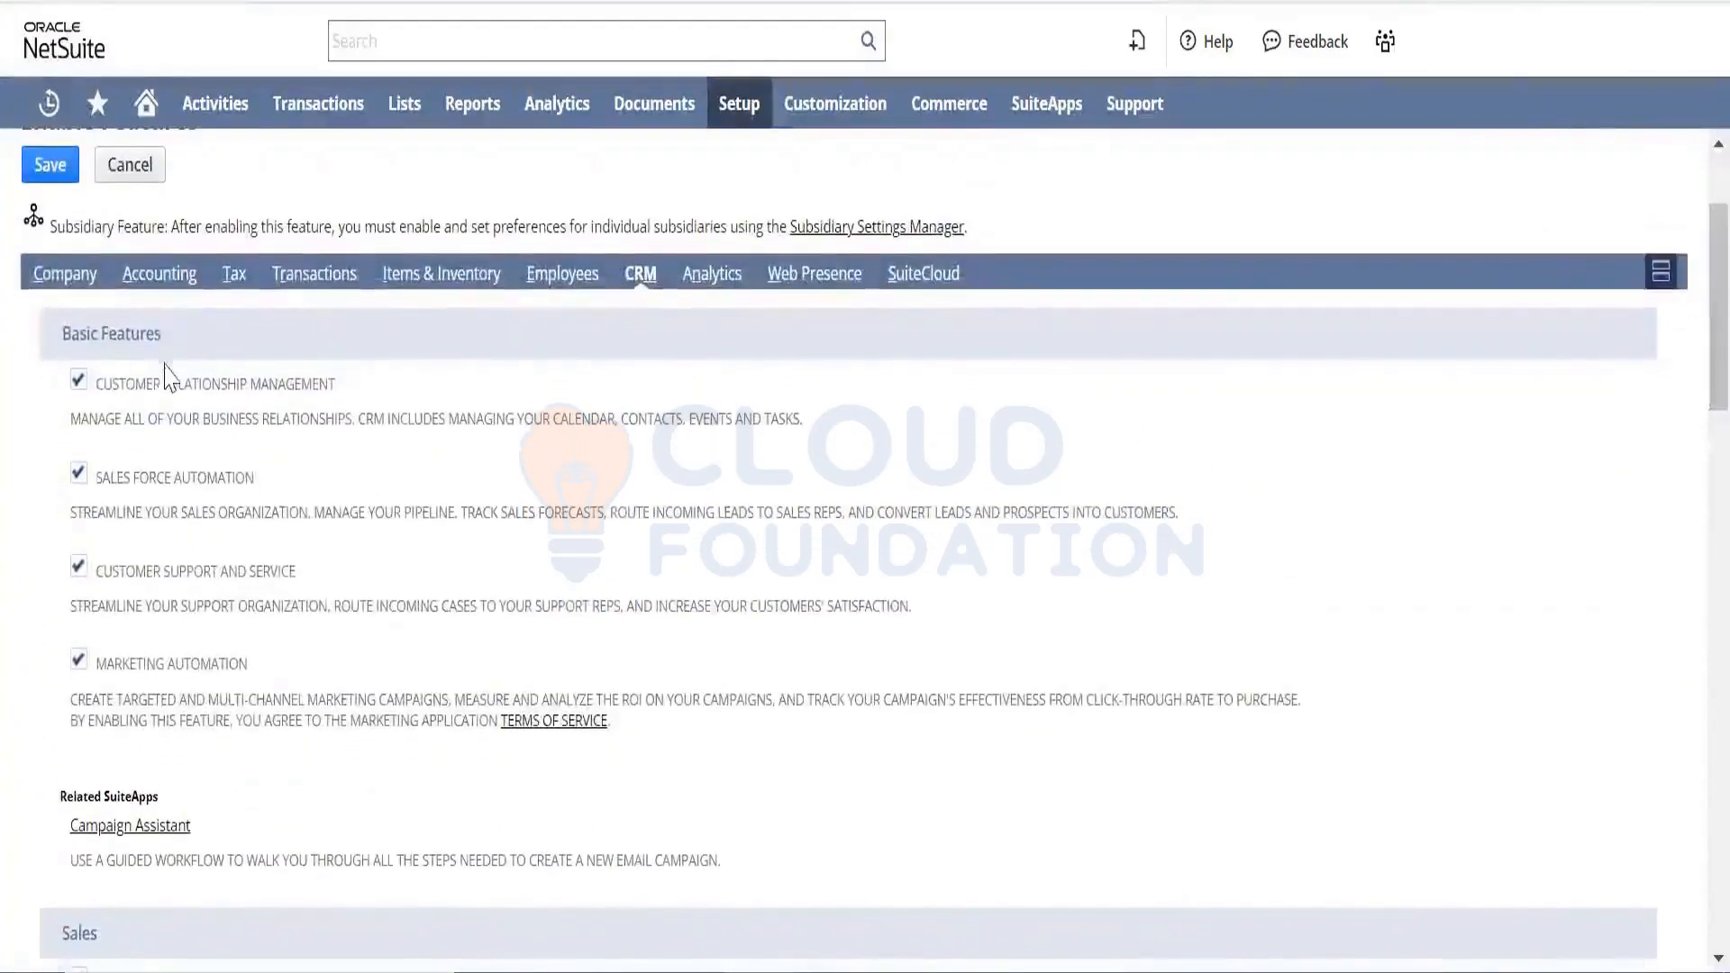
left_click_drag(163, 348, 61, 352)
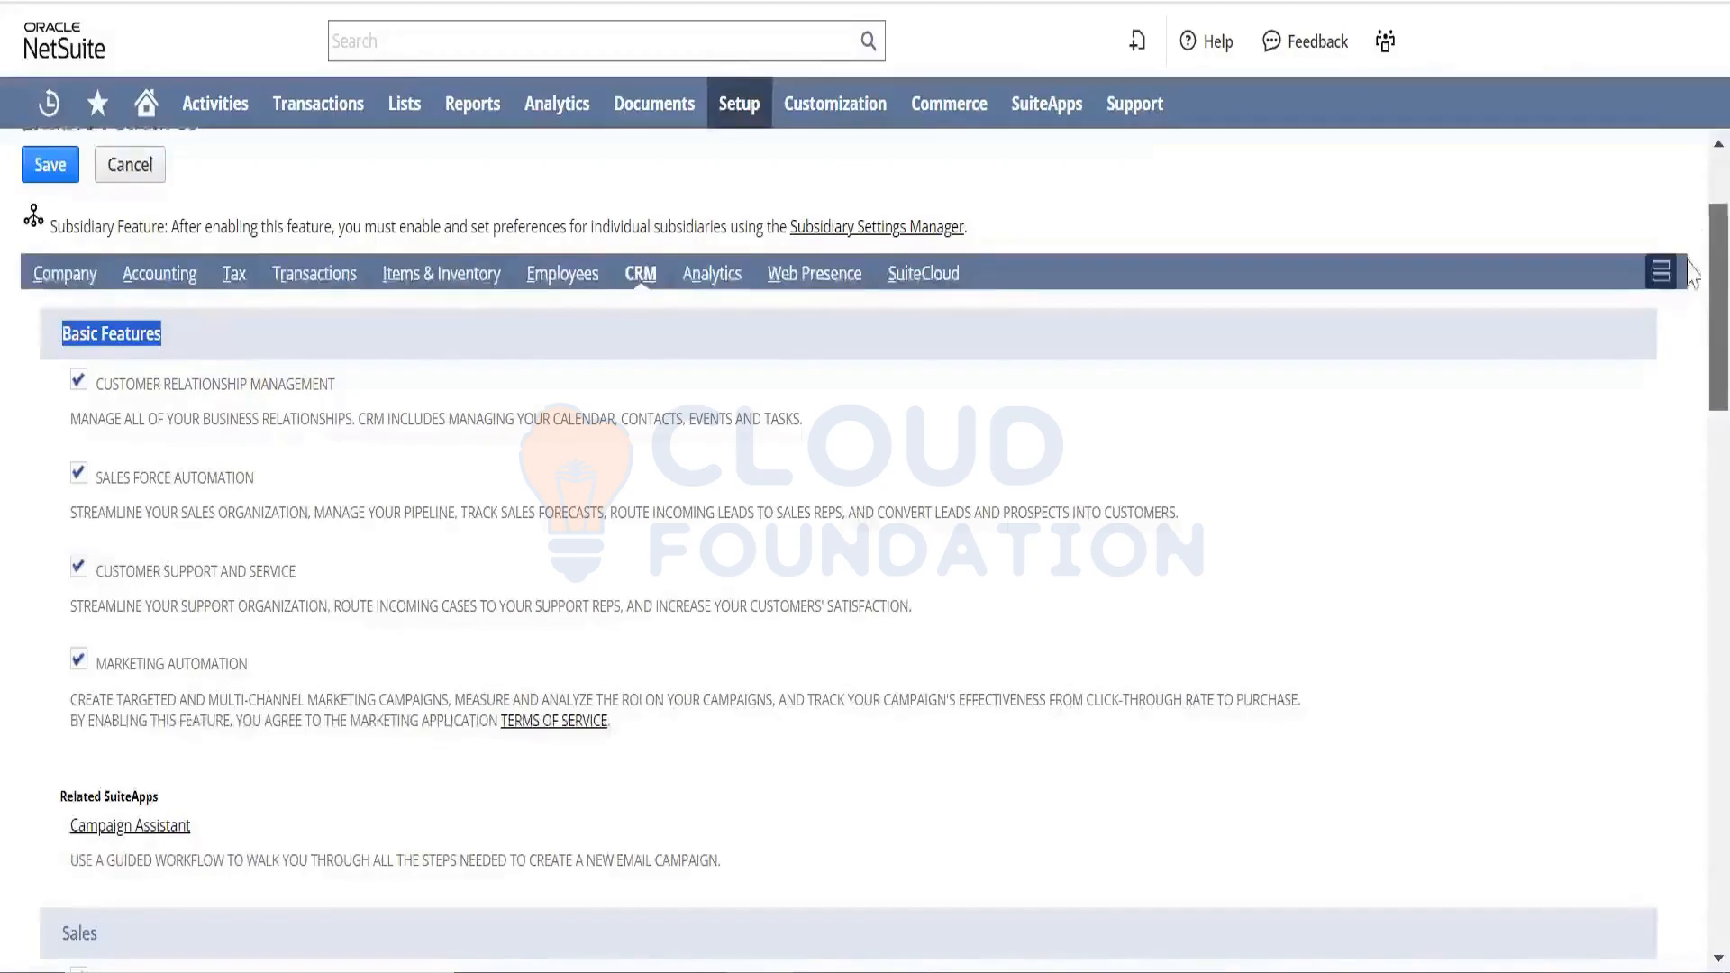
scroll(1692, 272, "down", 6)
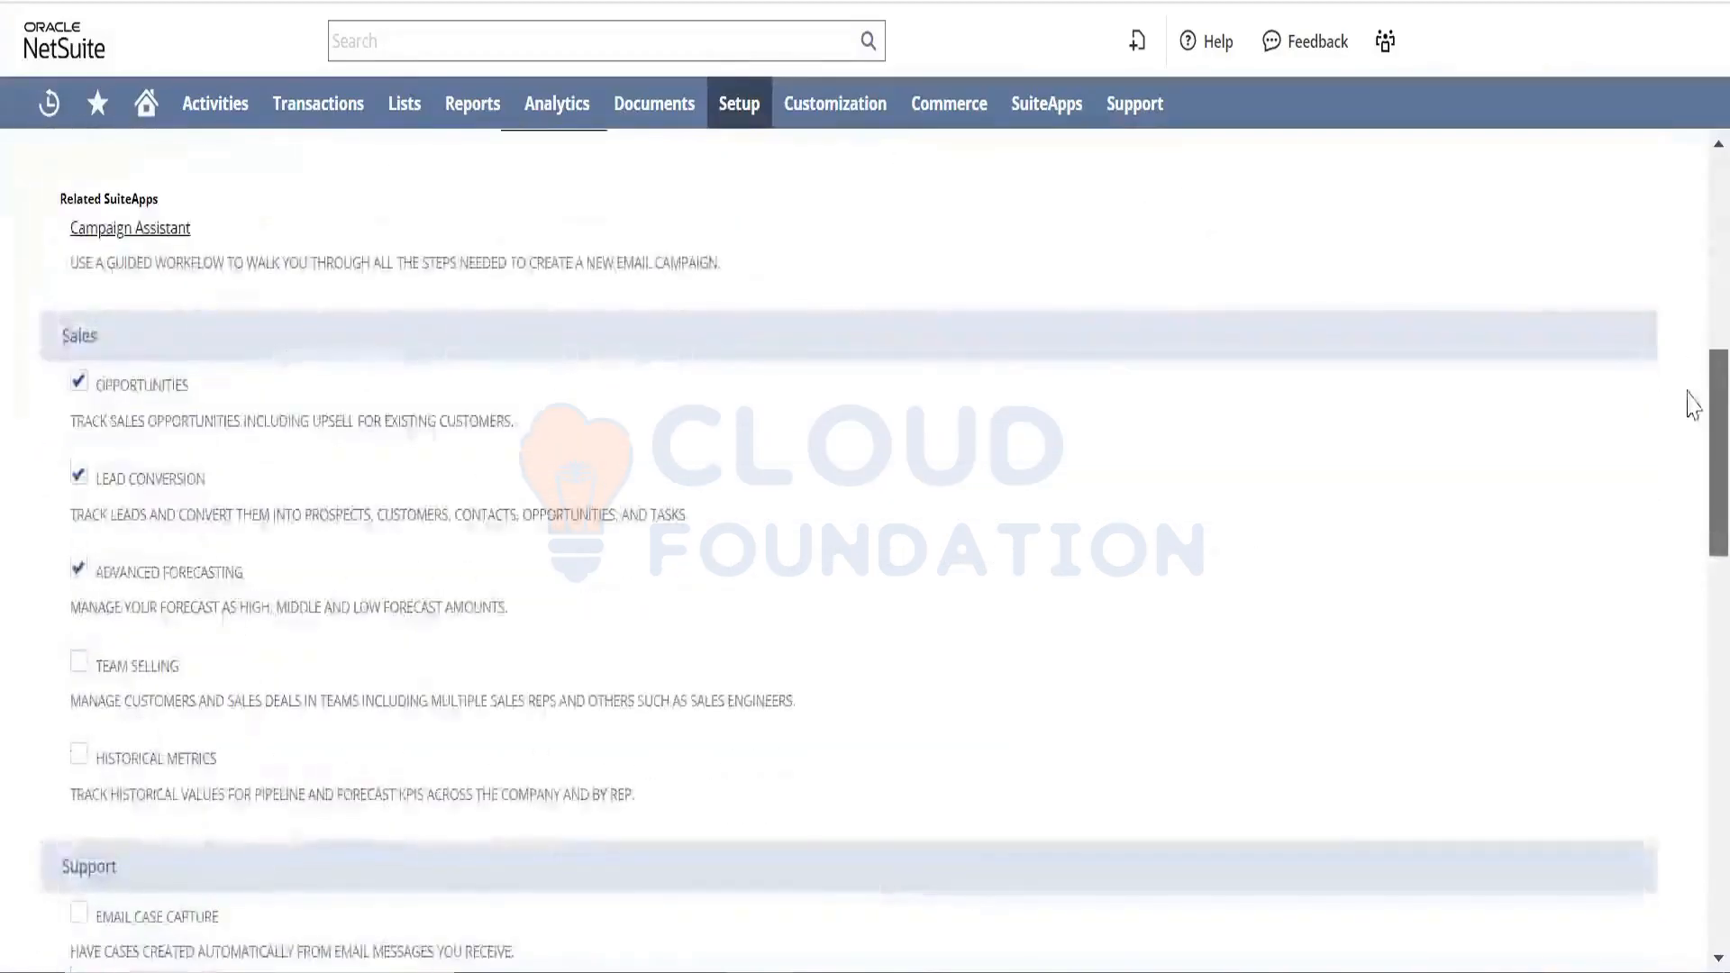
scroll(1691, 423, "down", 6)
scroll(1689, 502, "down", 1)
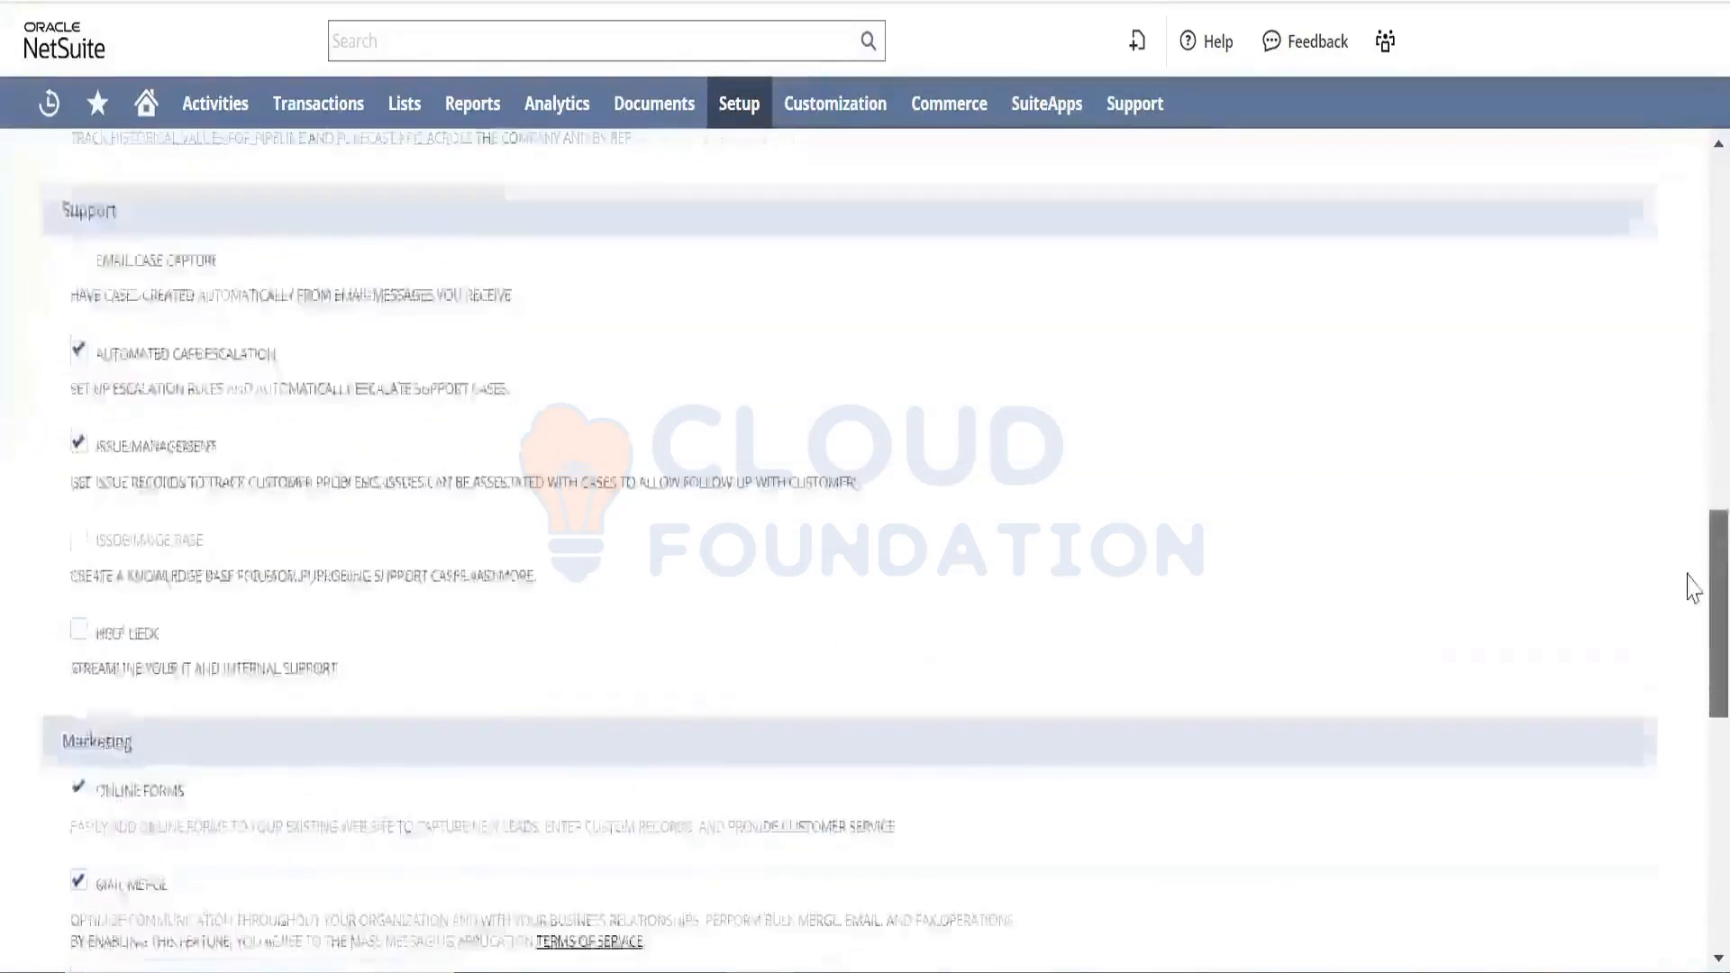
scroll(1690, 587, "down", 10)
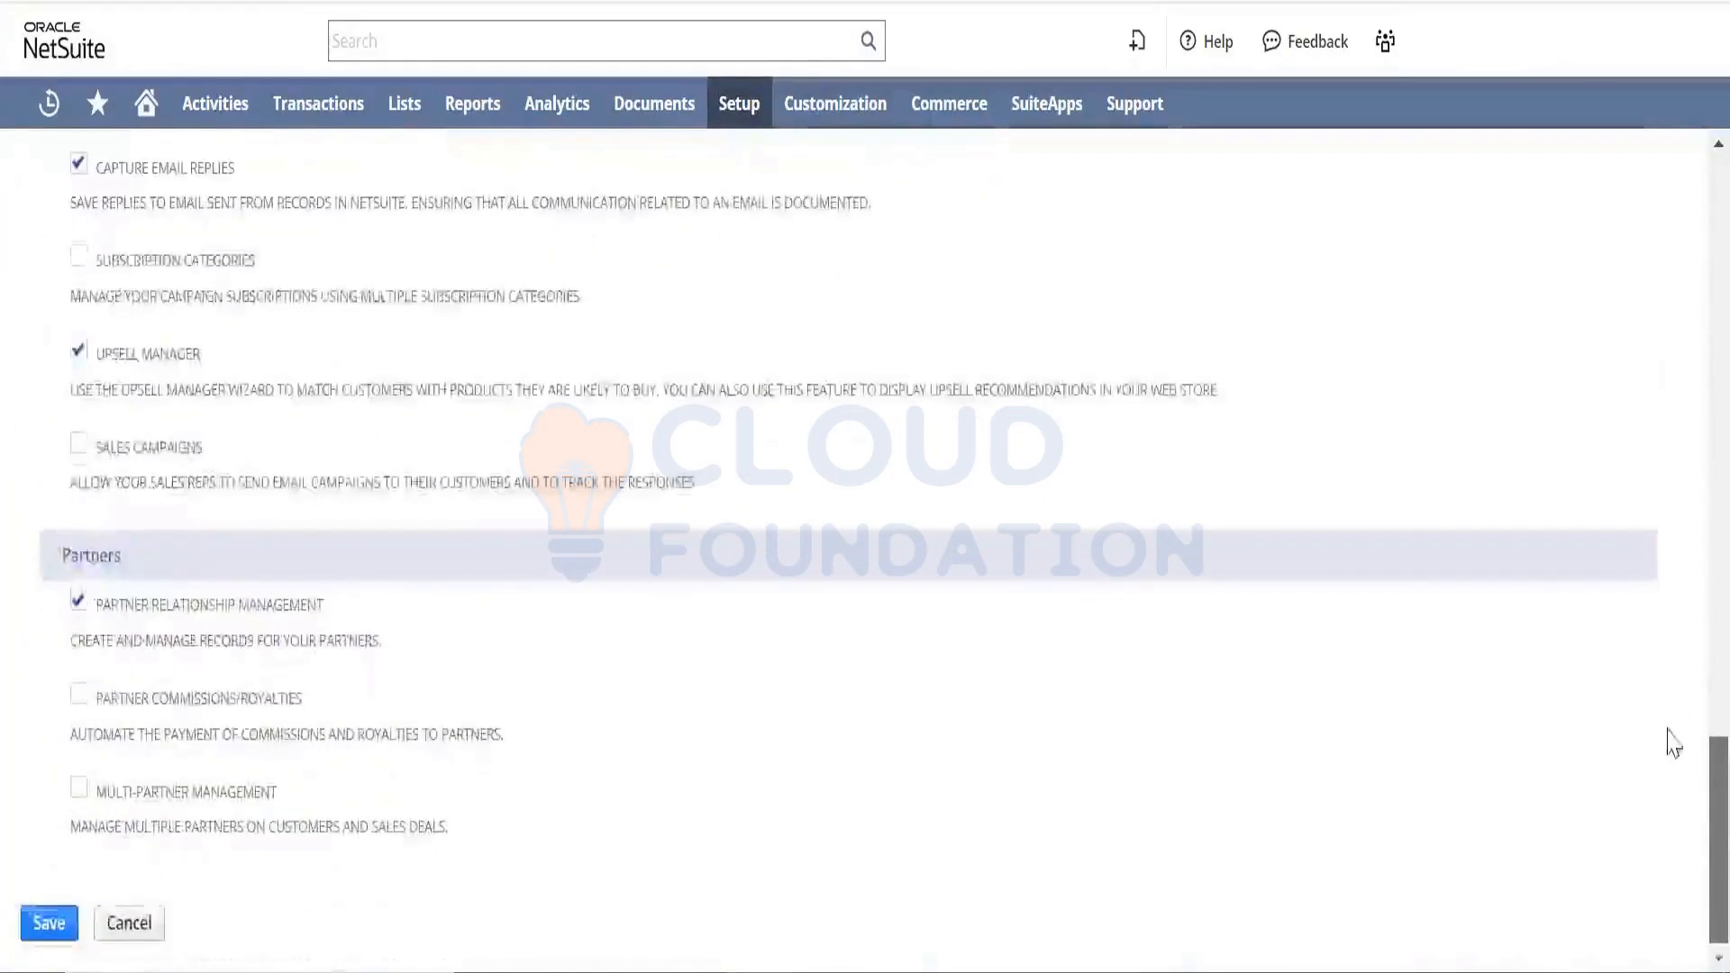
scroll(1668, 602, "up", 12)
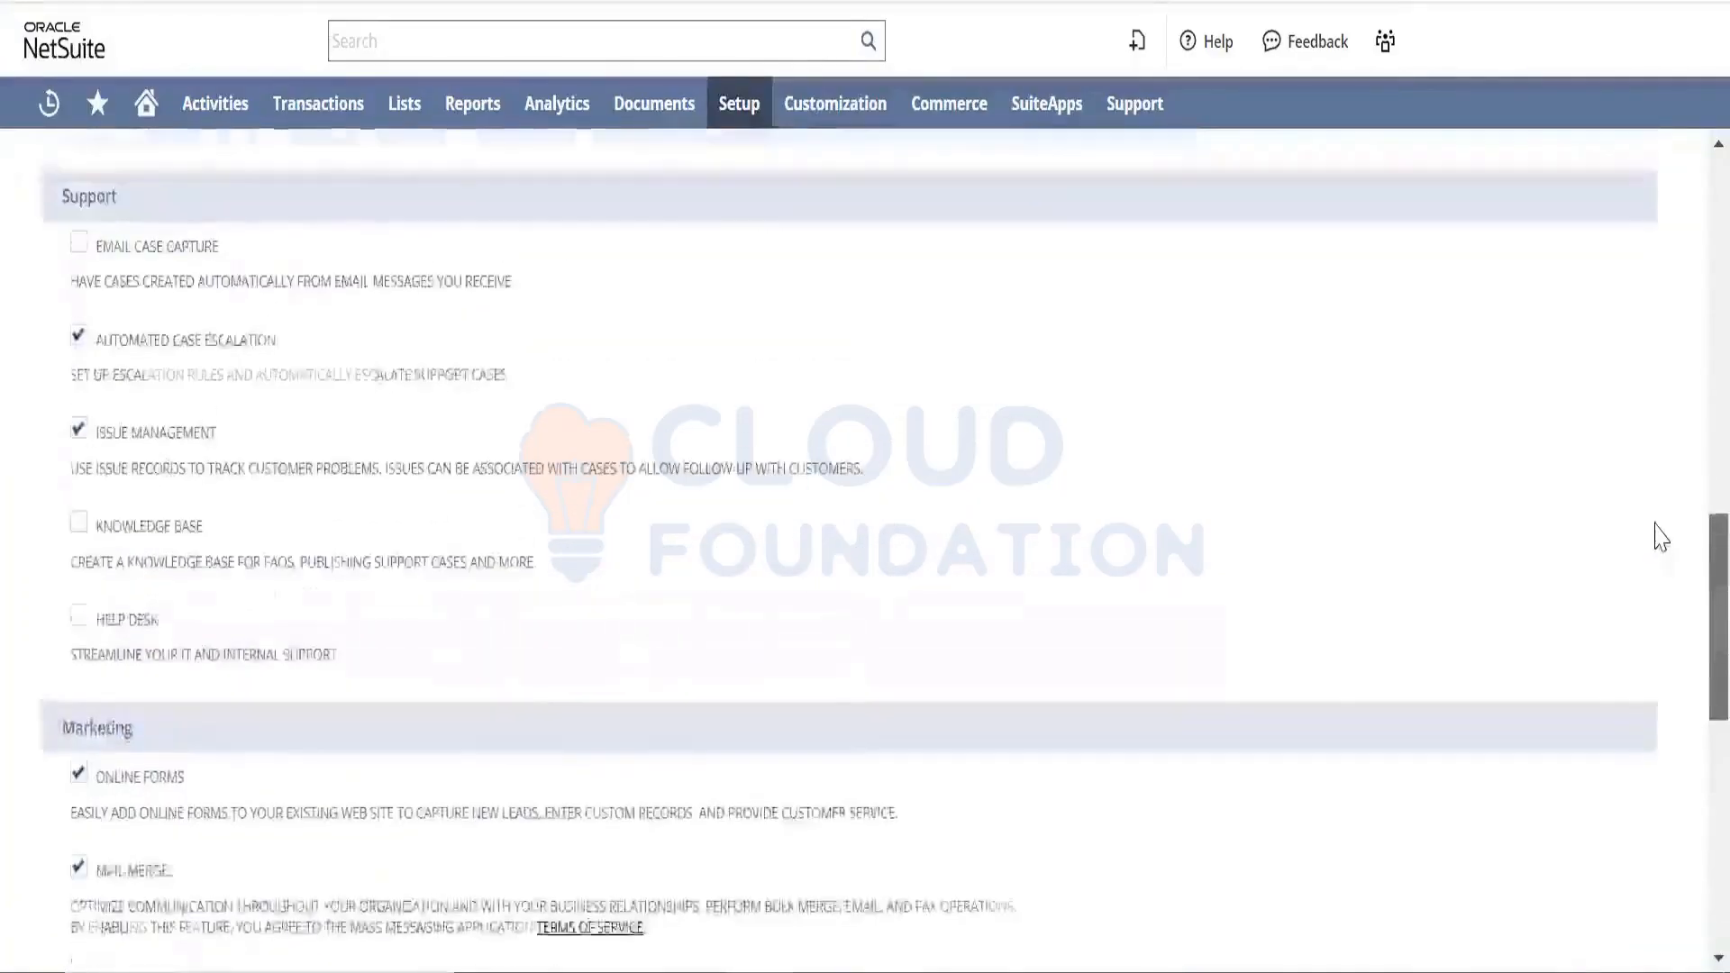
- Look over the Cases and Issues record types available under the Support lists
scroll(1646, 496, "down", 1)
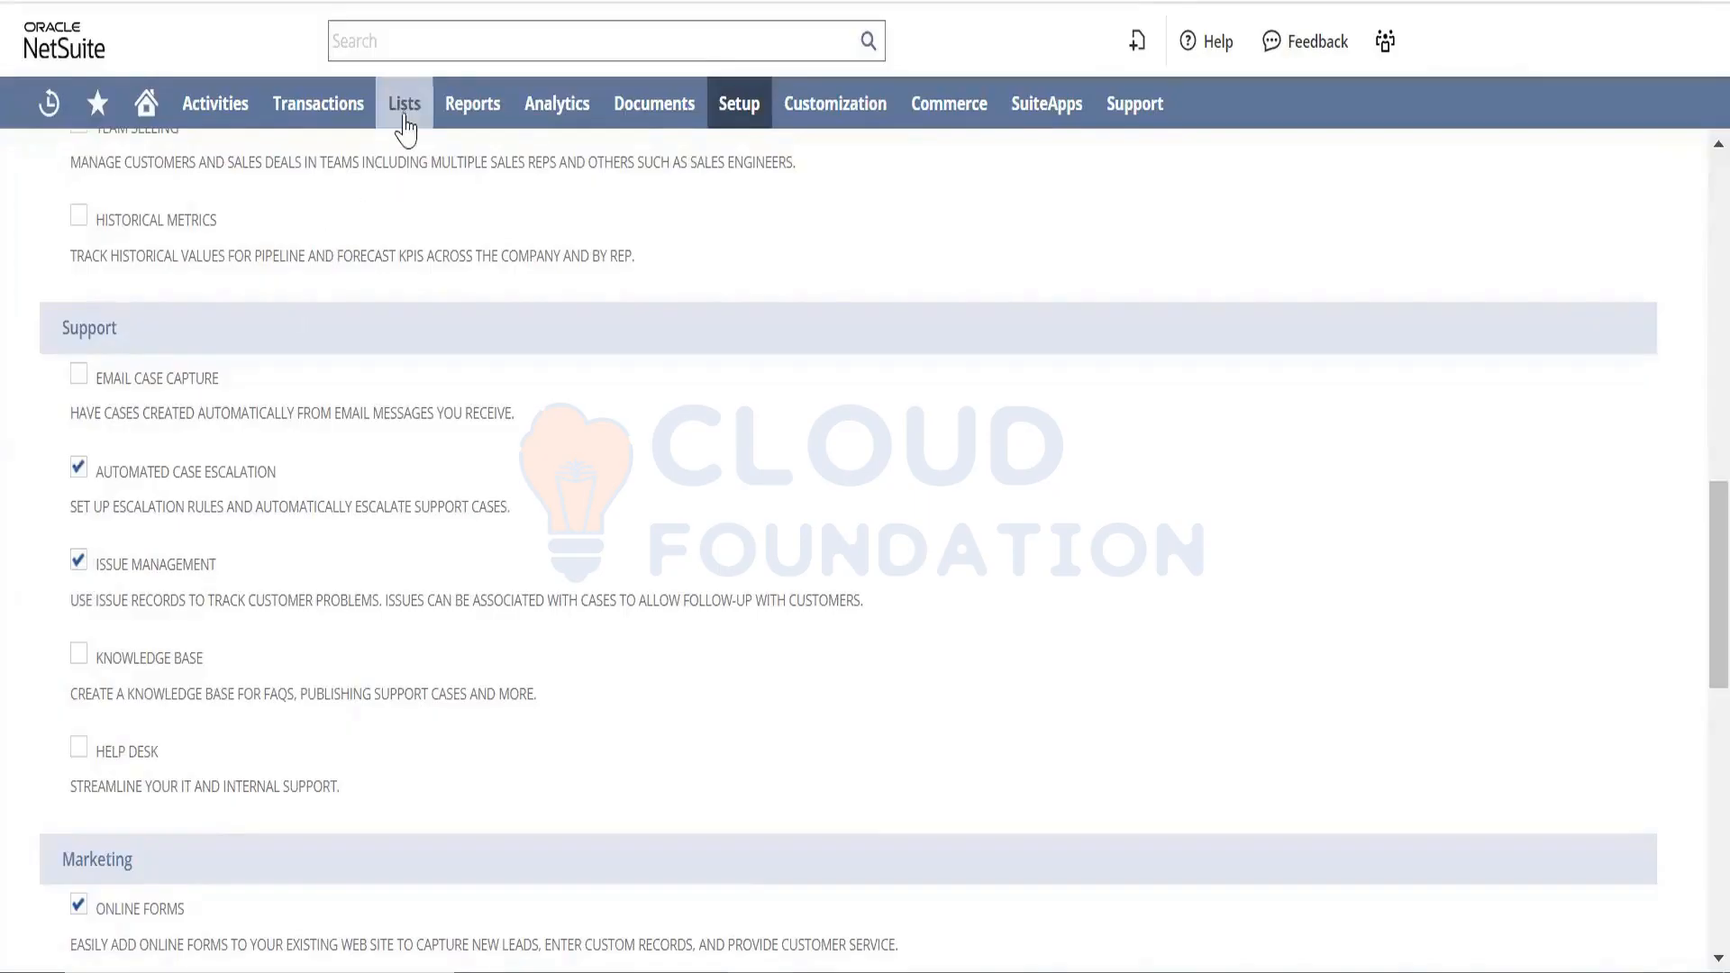
mouse_move(405, 126)
mouse_move(463, 521)
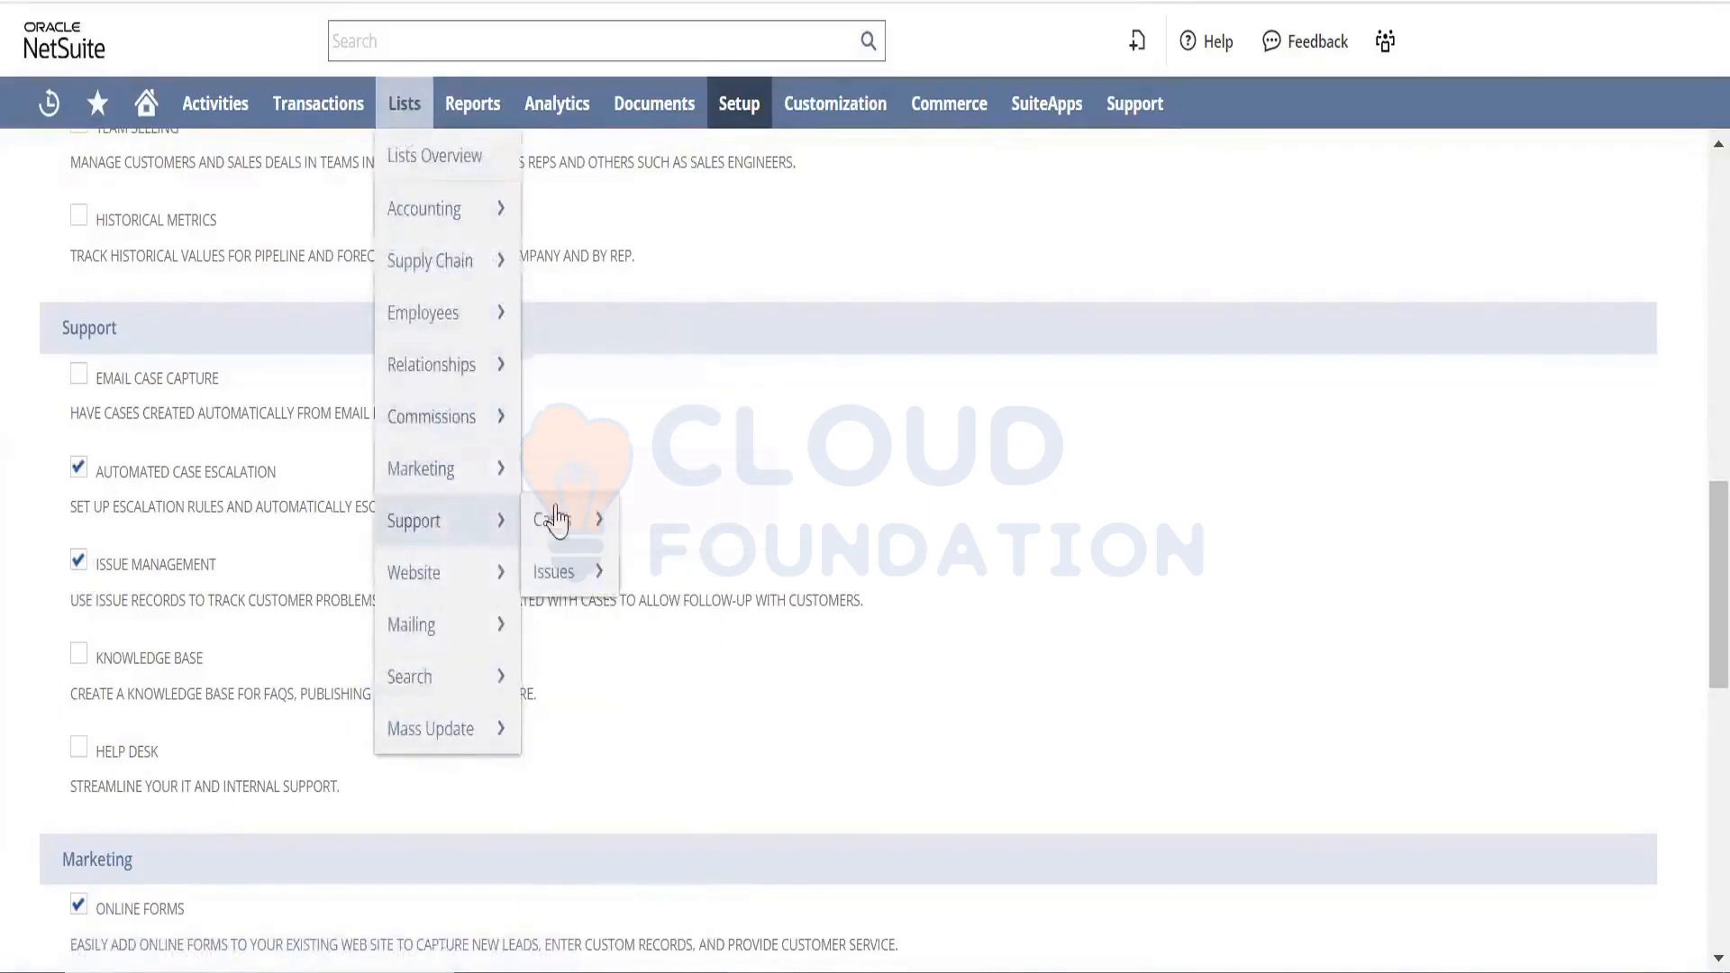
mouse_move(582, 529)
mouse_move(579, 573)
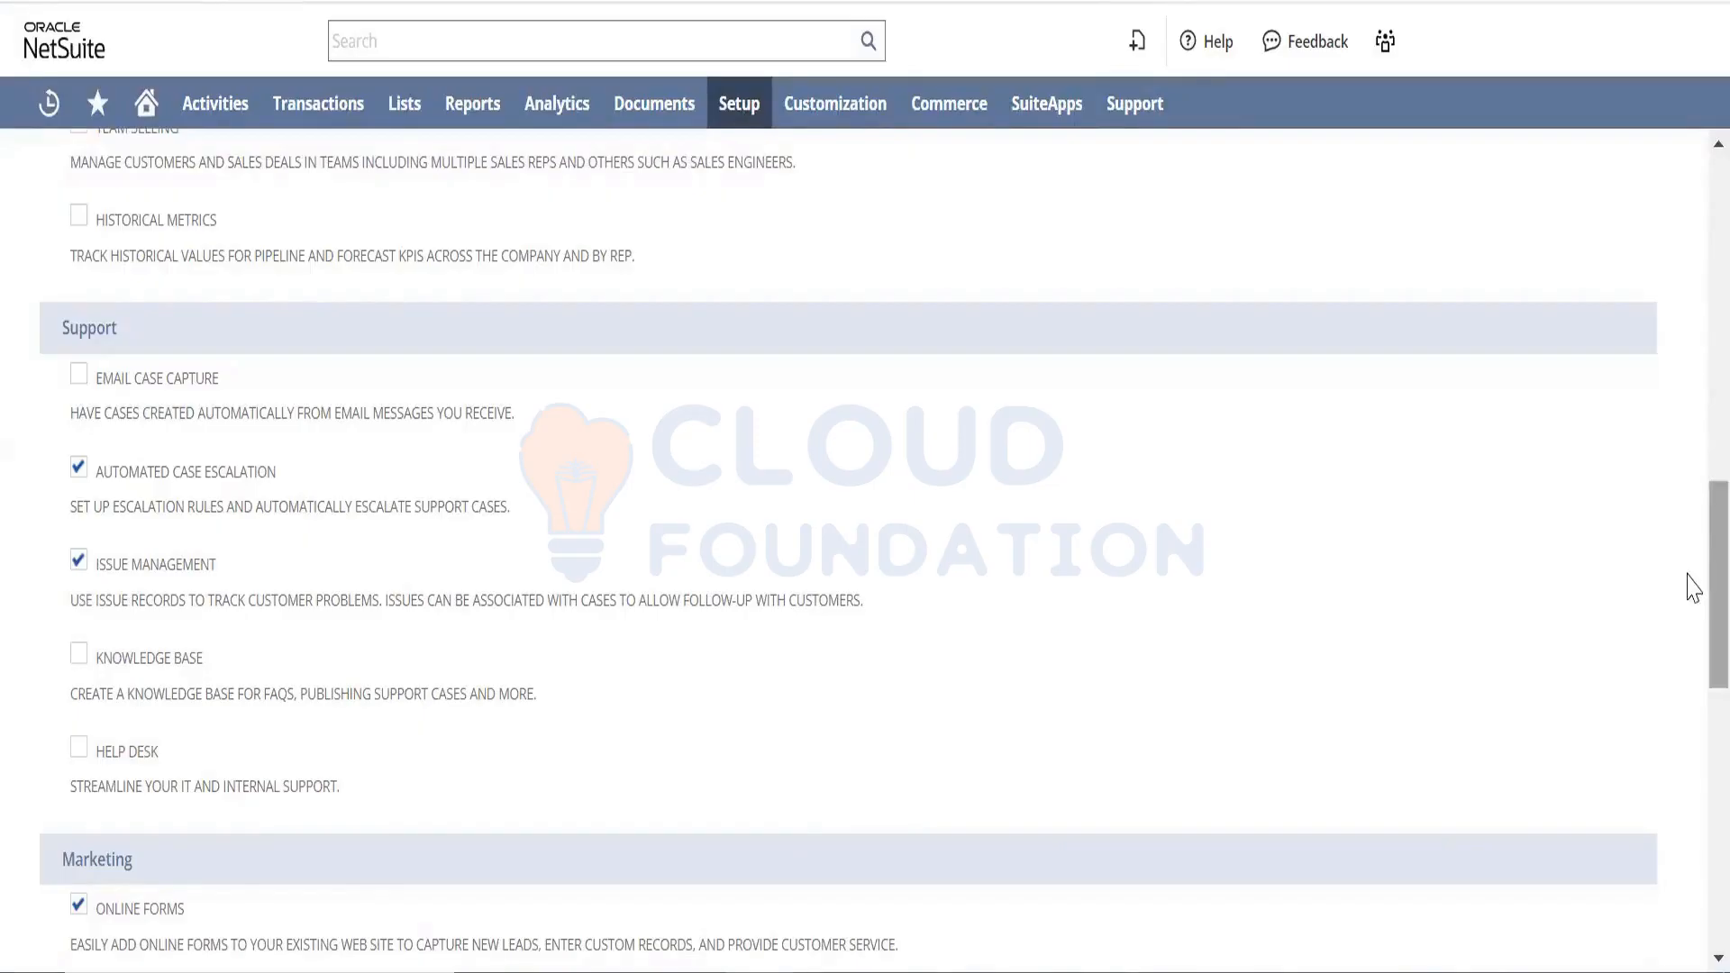
- Review the Marketing features and look over the Online Customer Forms entry among the marketing setup tasks
left_click_drag(1691, 576, 1688, 743)
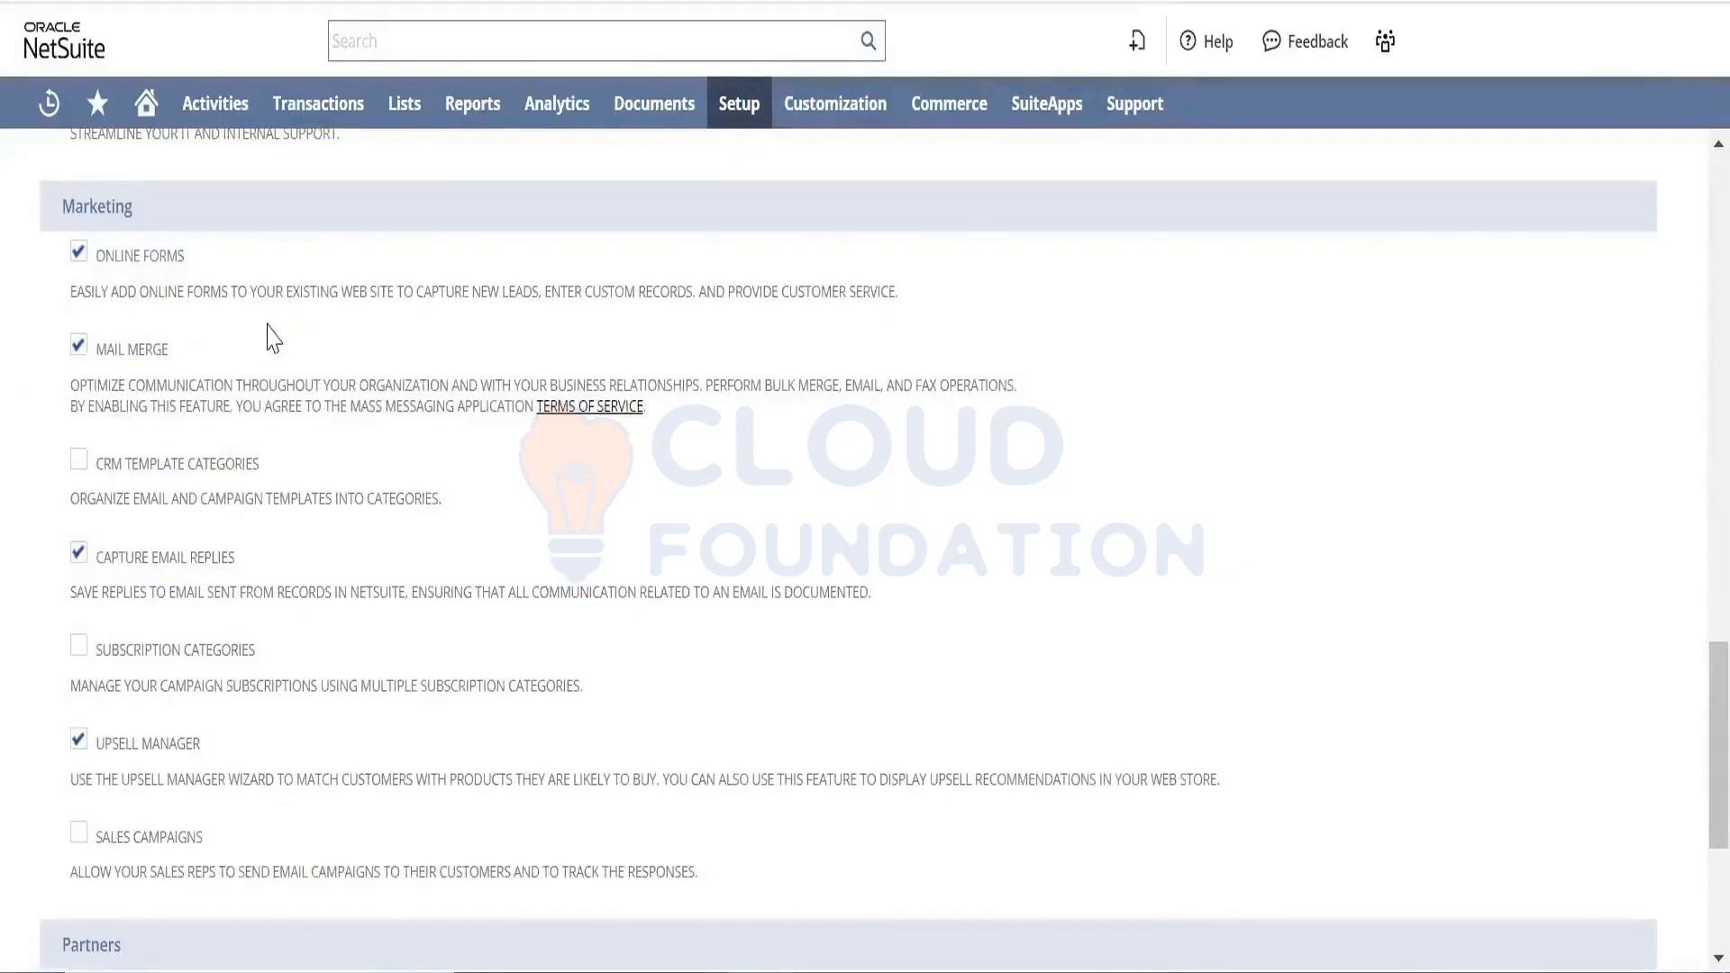
mouse_move(739, 104)
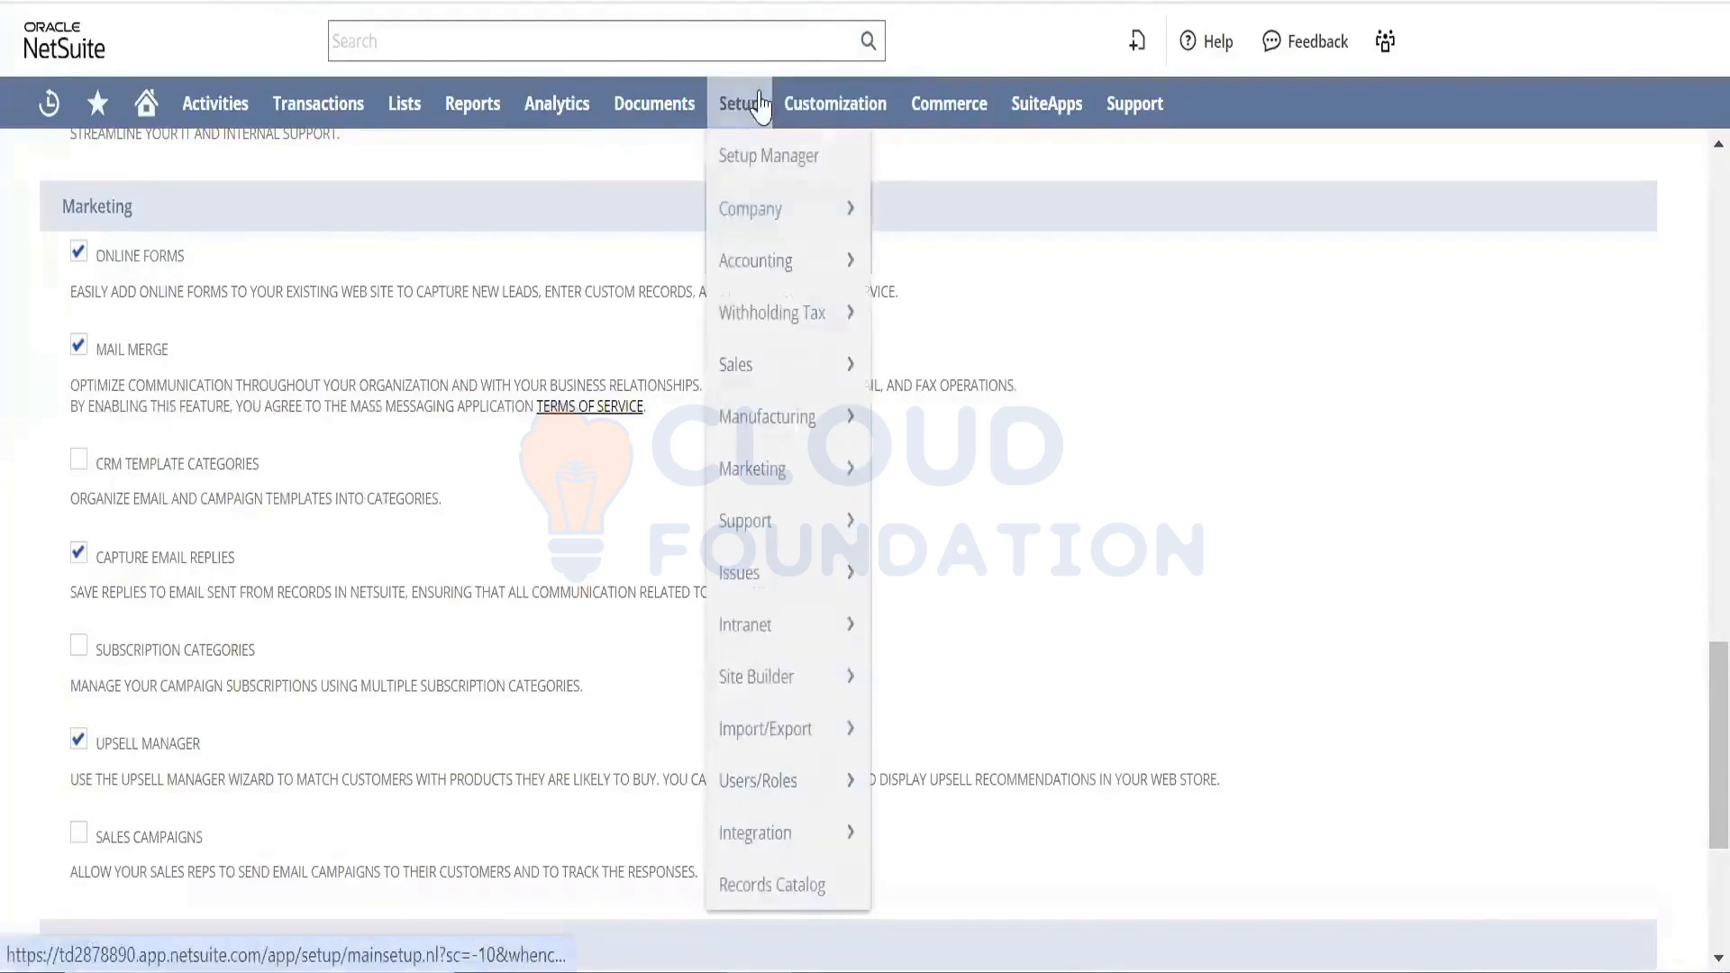
mouse_move(799, 467)
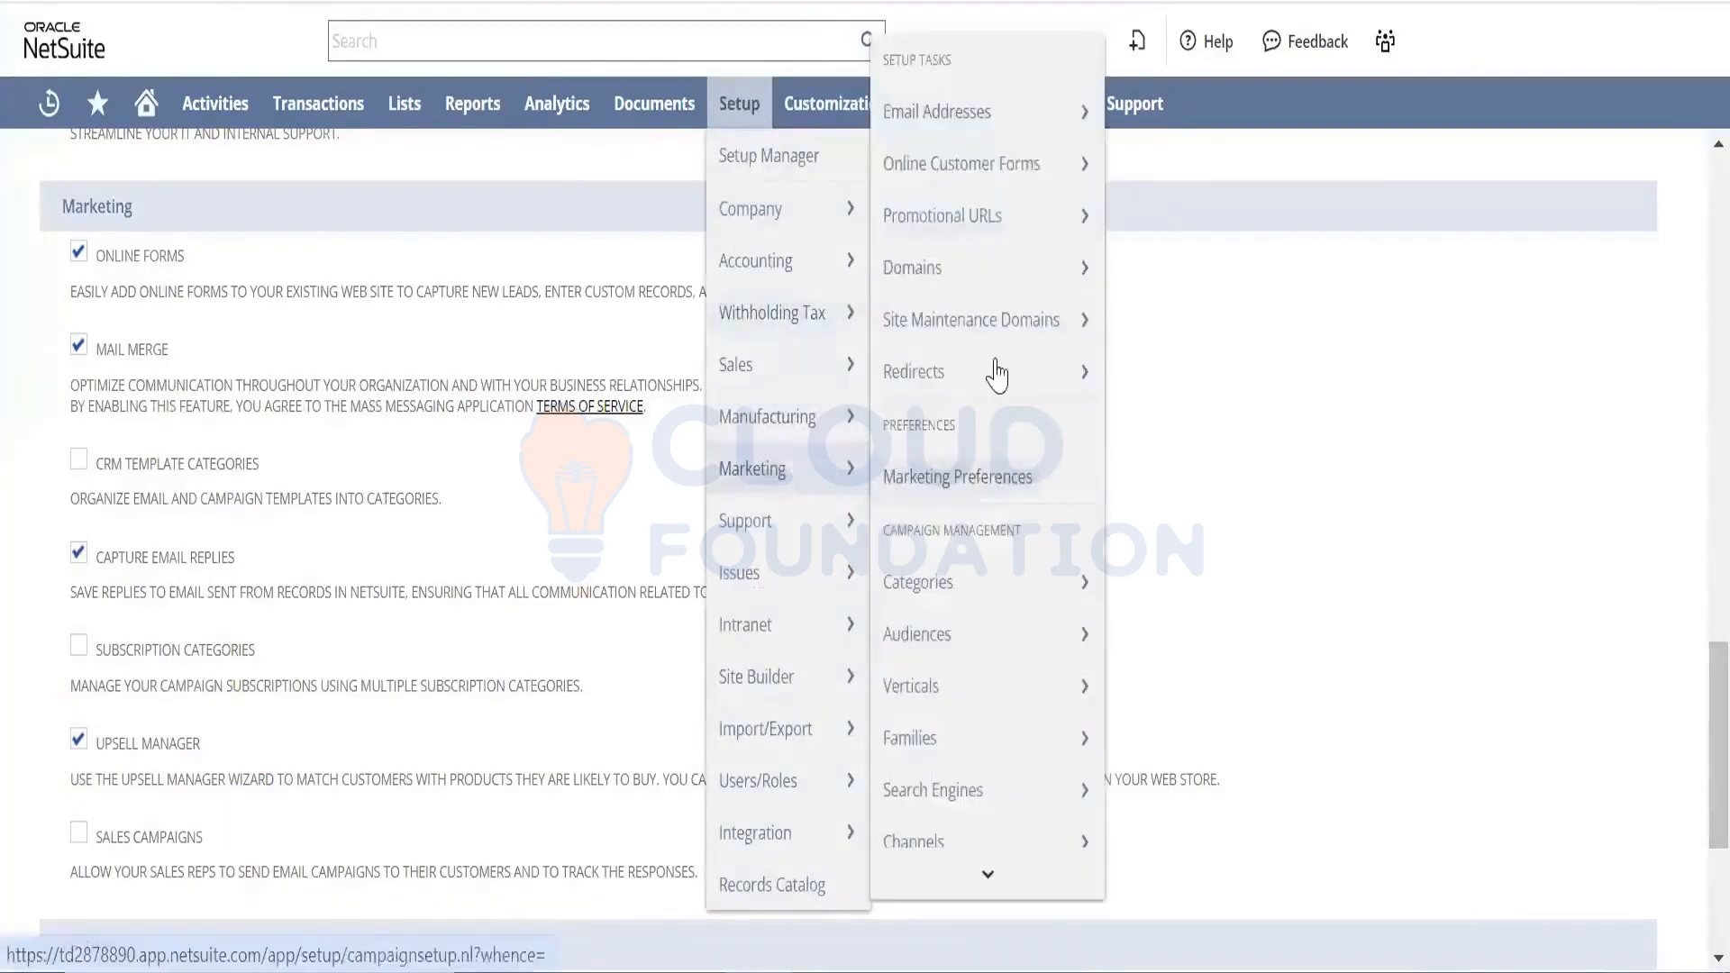
mouse_move(1024, 180)
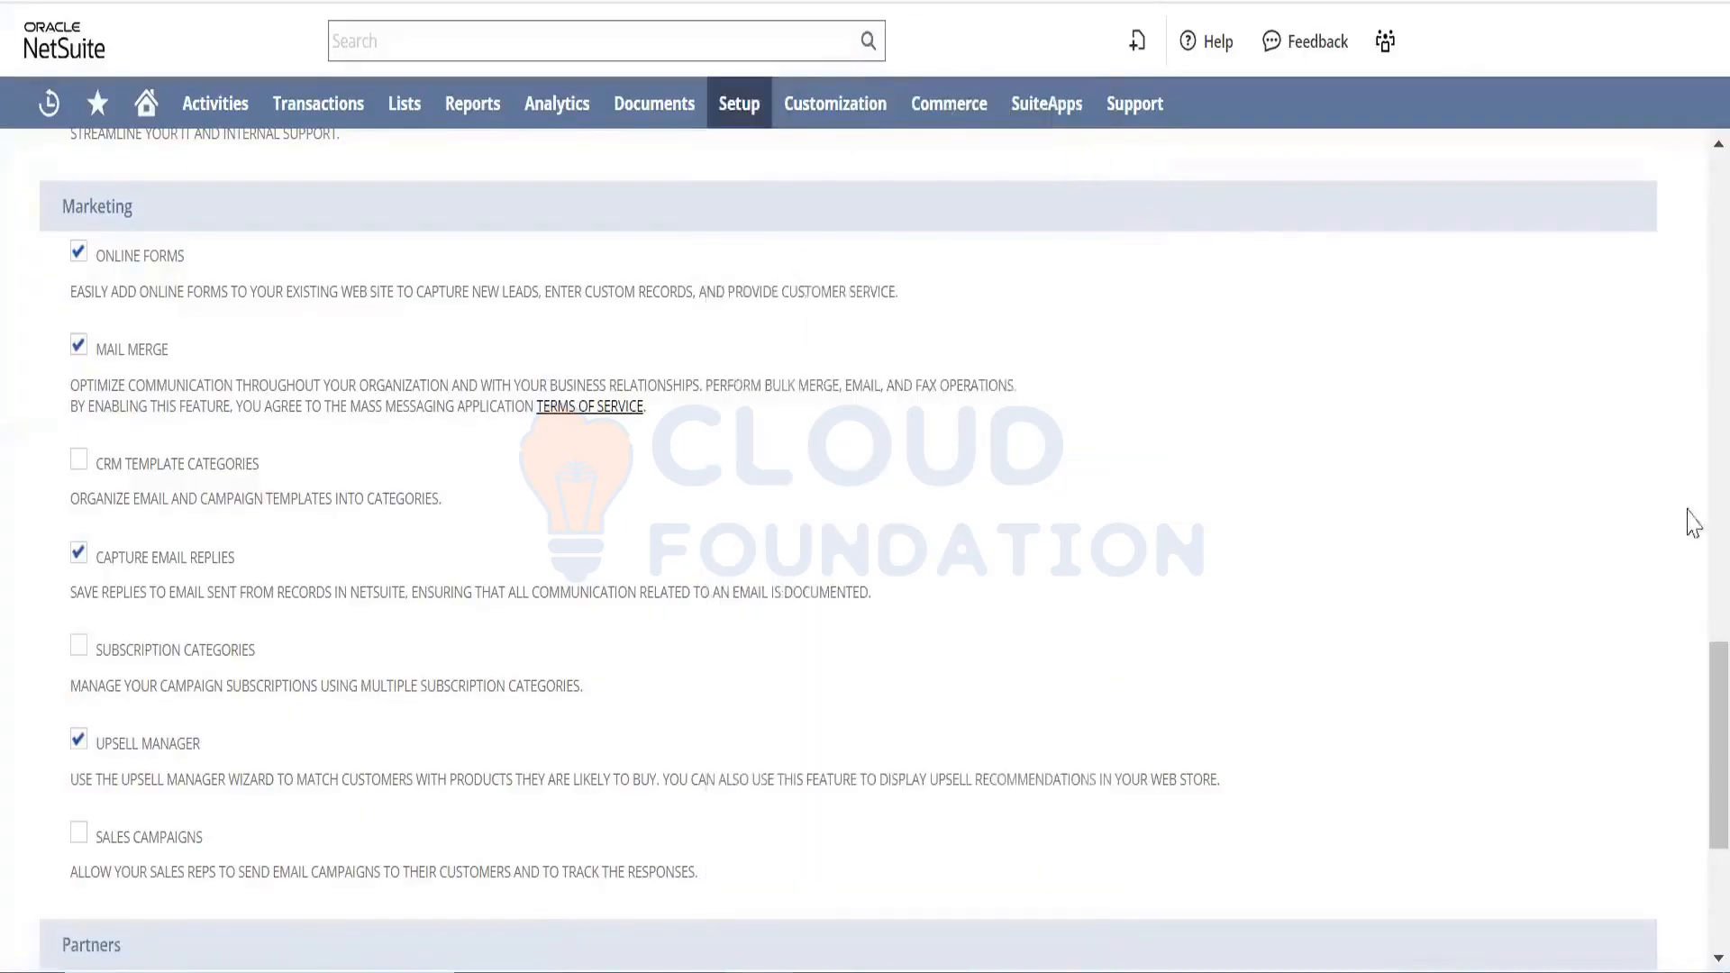
- Enable the Sales Campaigns feature in the Marketing section and save the feature settings
scroll(1693, 712, "down", 3)
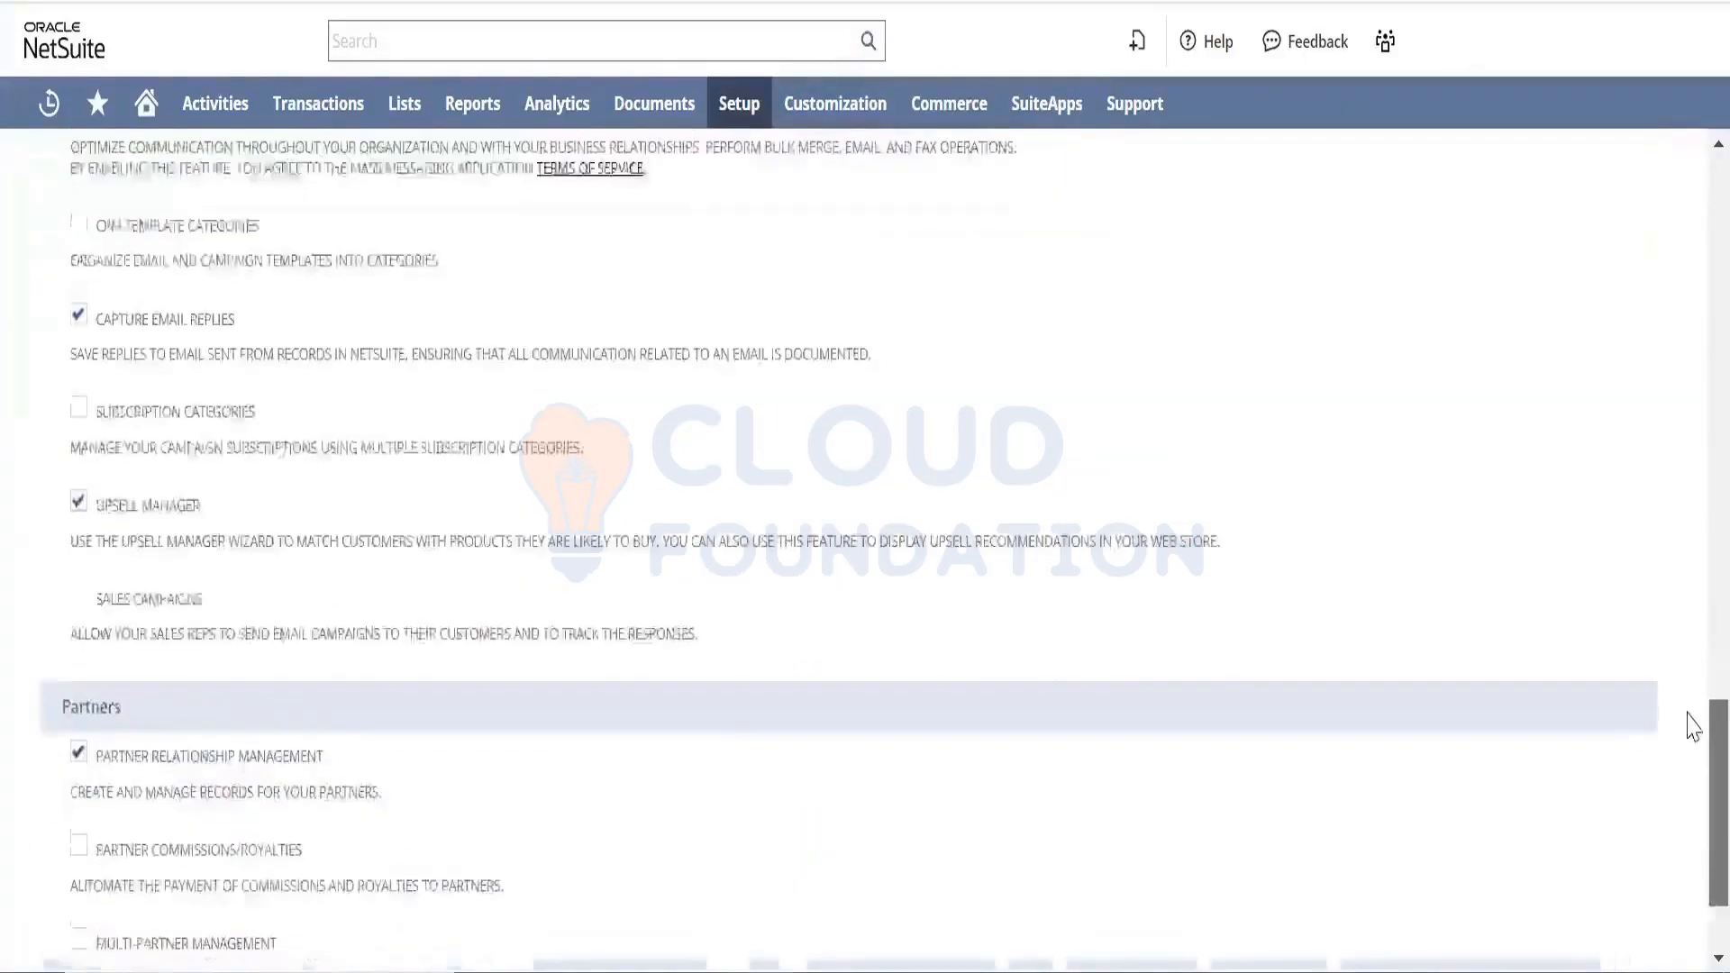
scroll(1694, 725, "down", 1)
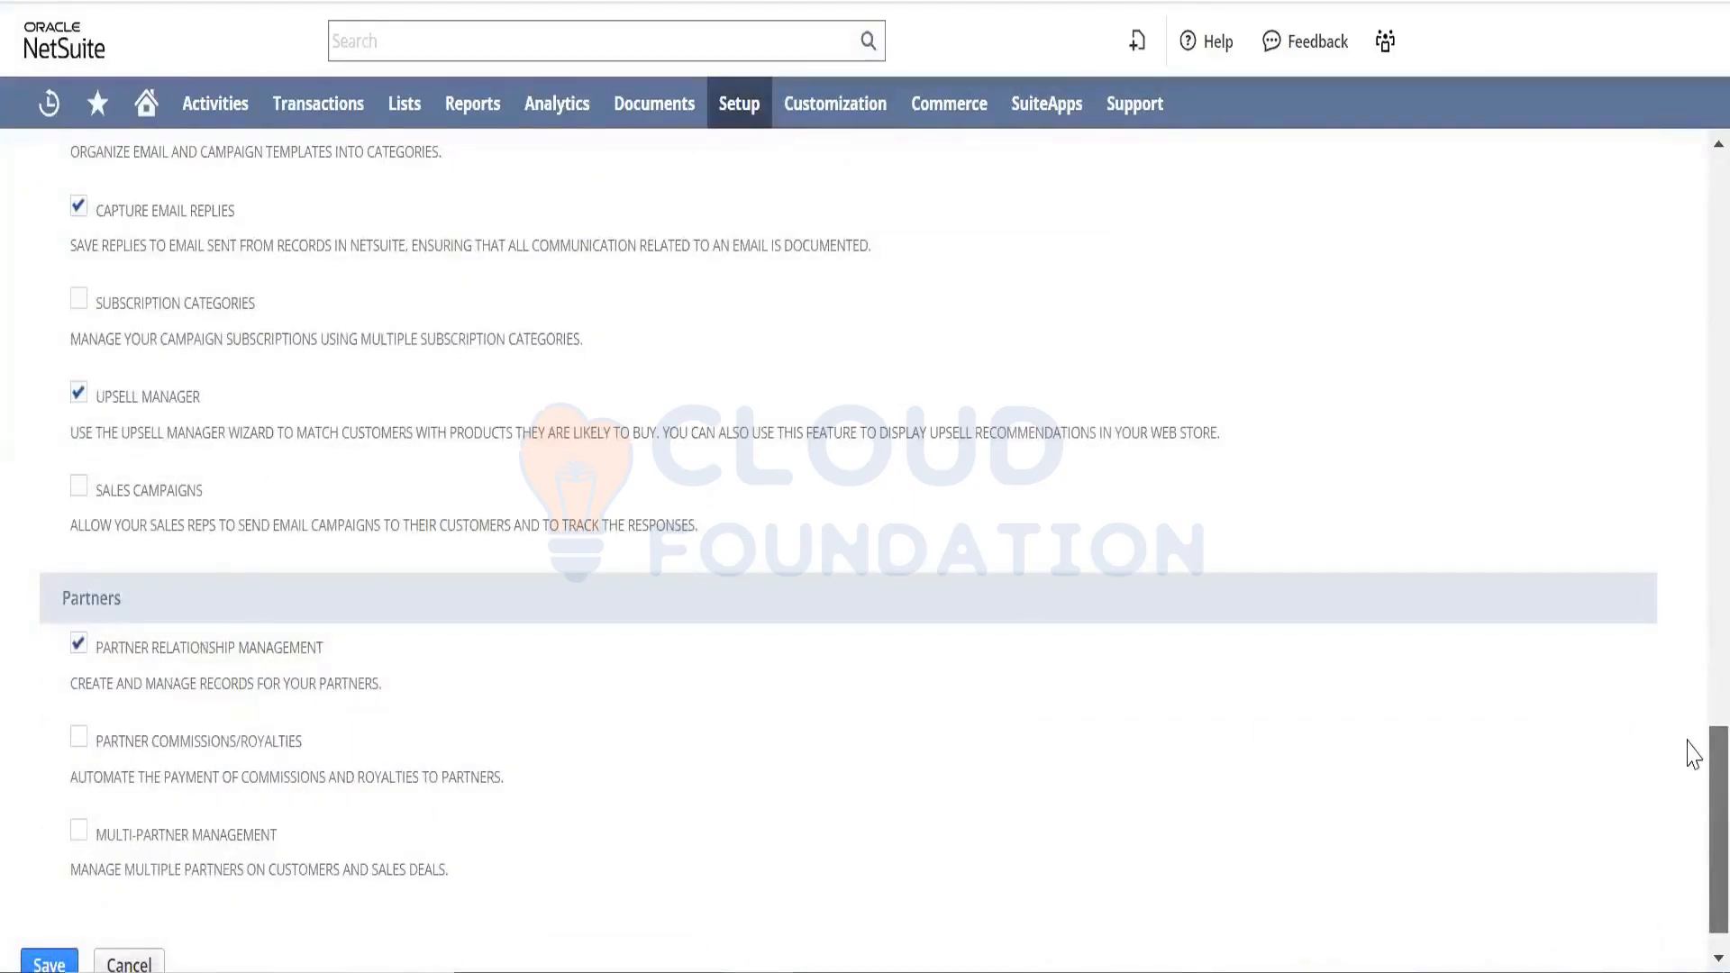
left_click(79, 487)
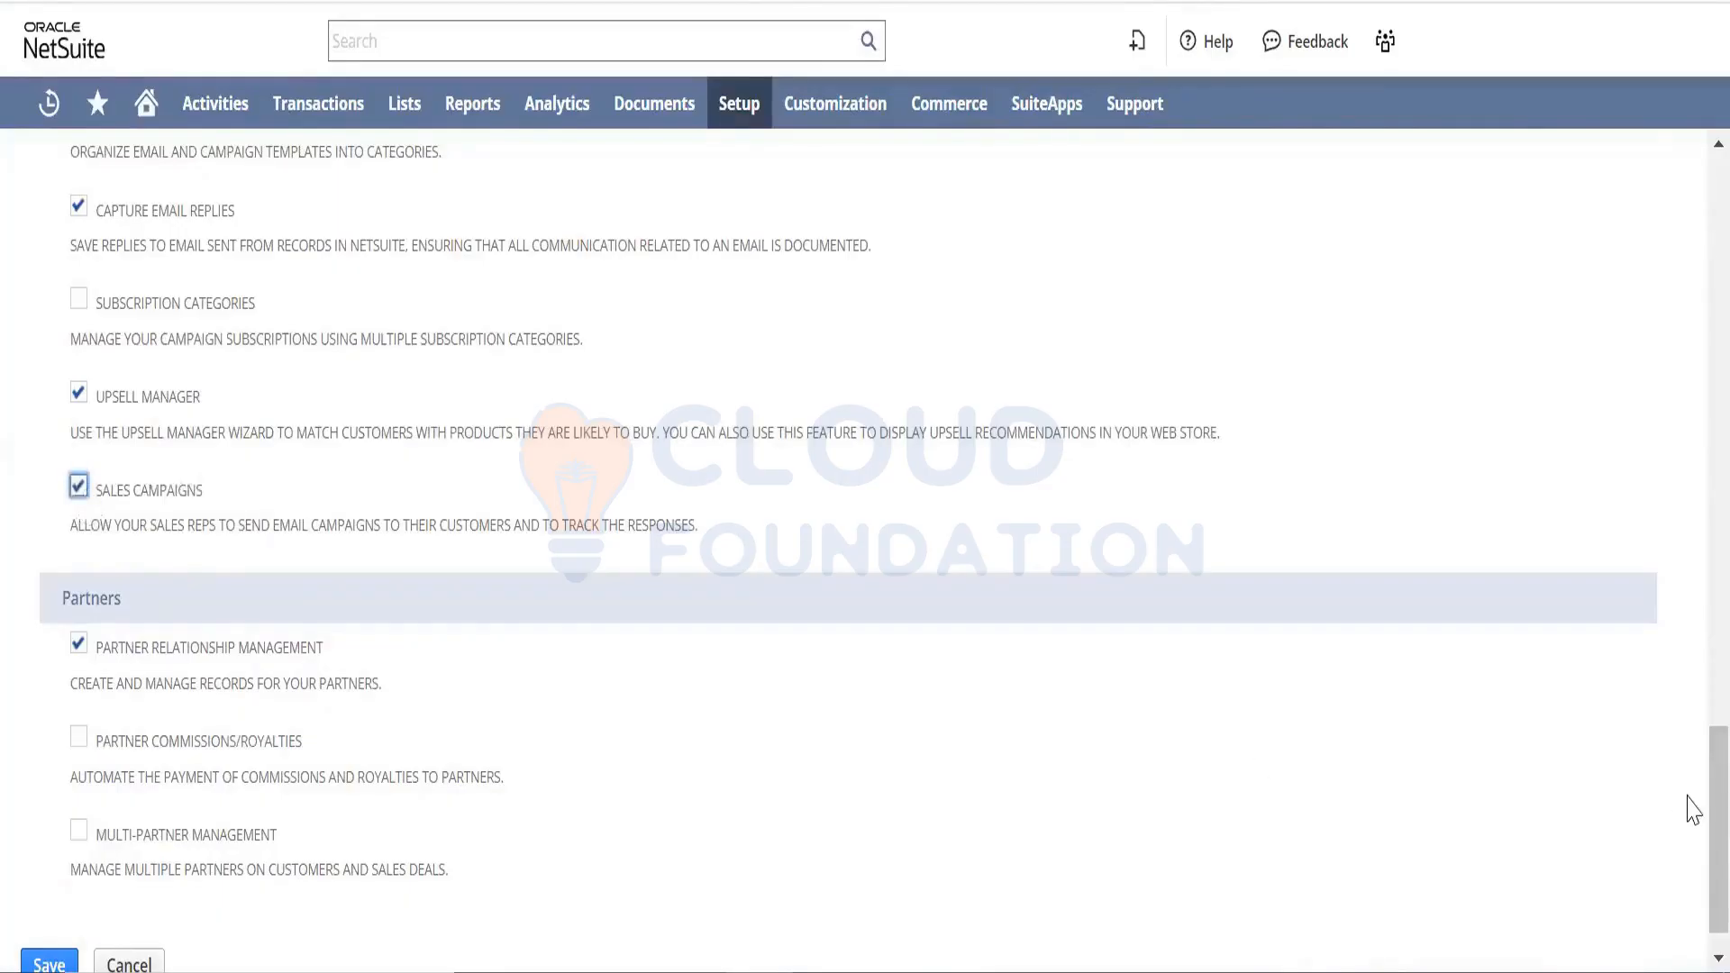
scroll(1693, 815, "down", 1)
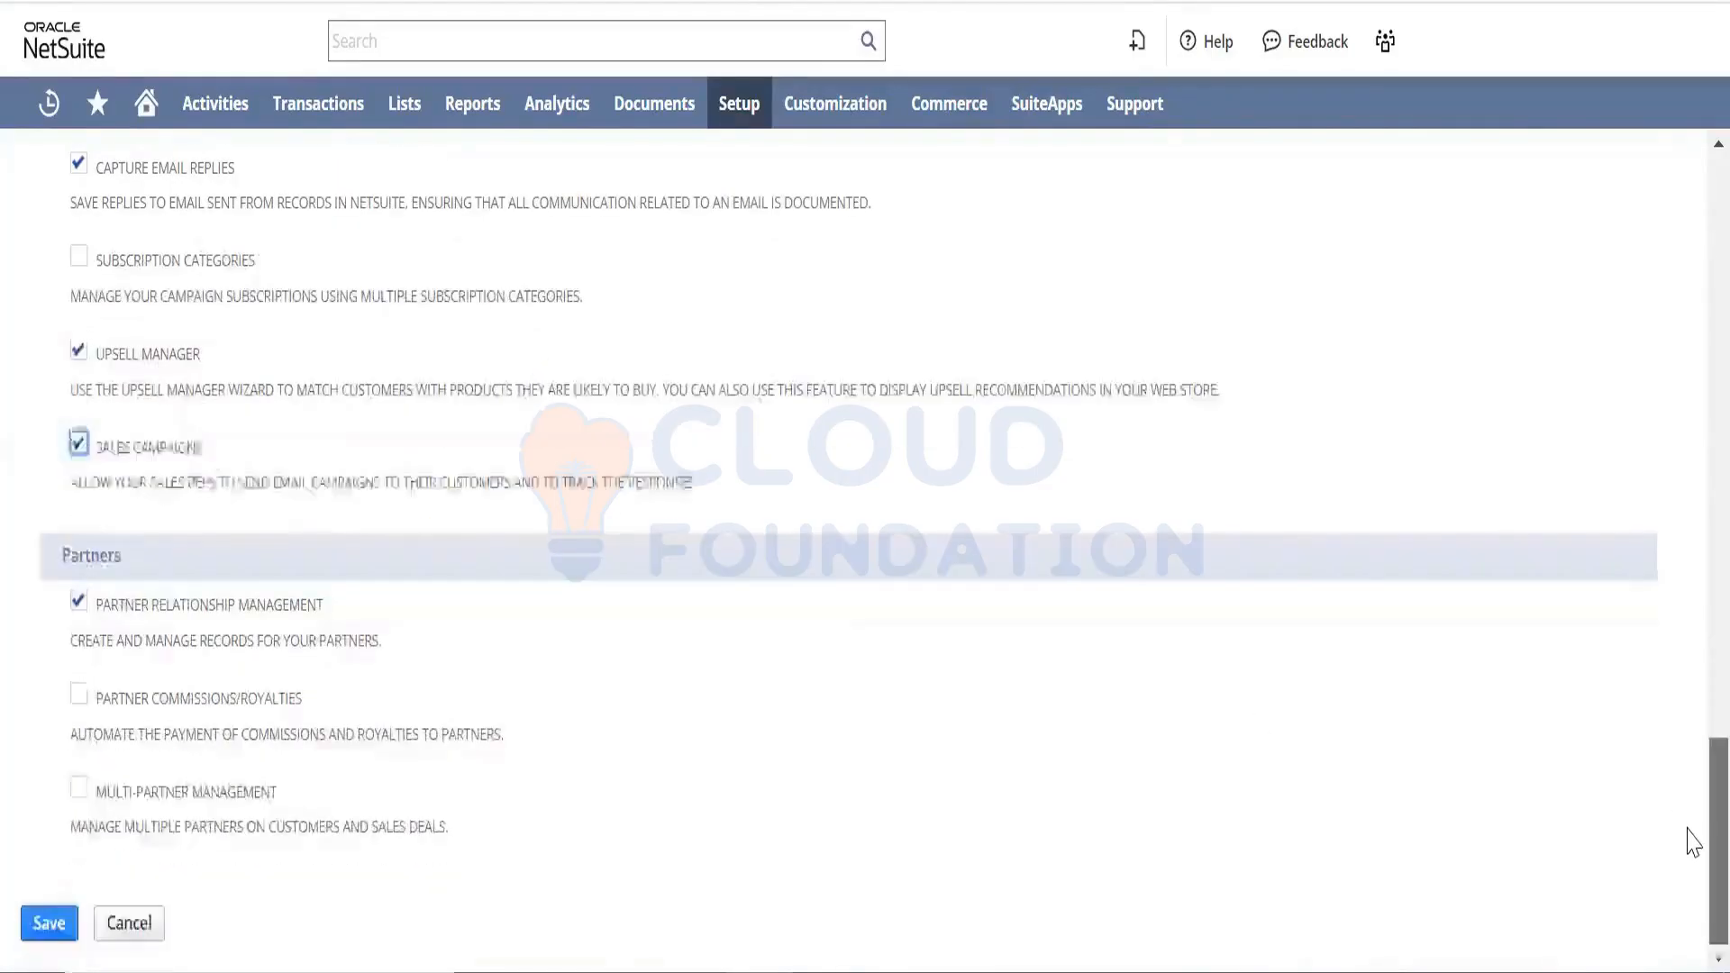
left_click(37, 937)
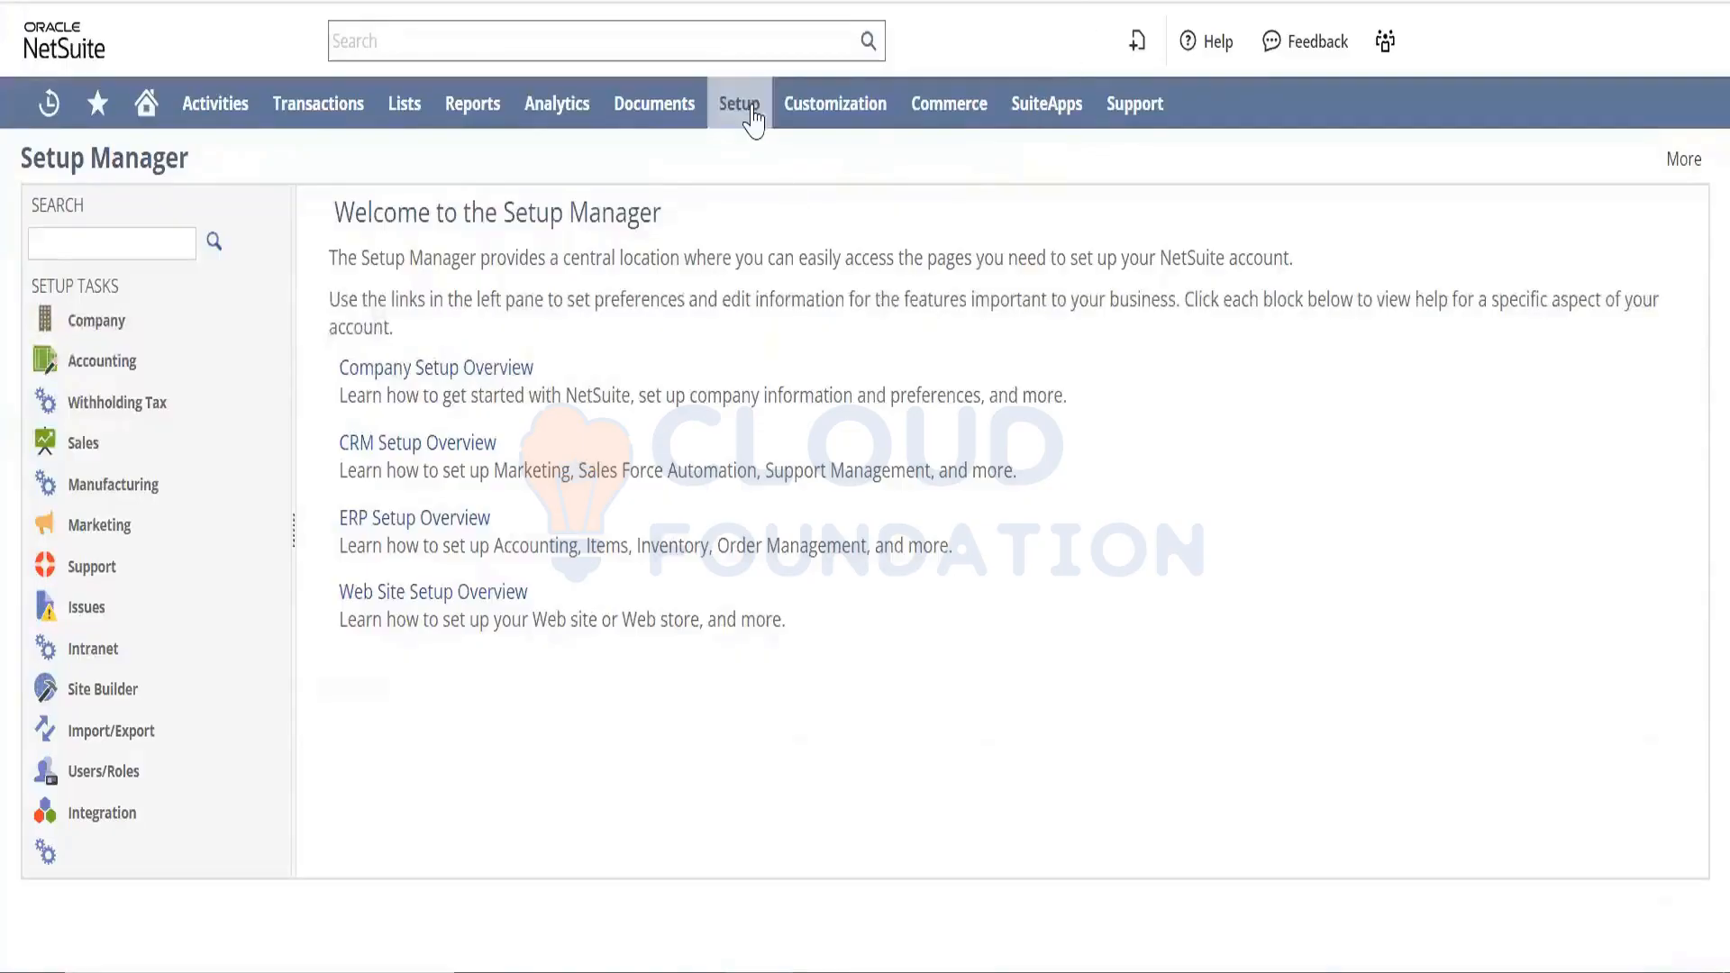
- Open the Rename Records/Transactions page from the company setup tasks
mouse_move(755, 117)
mouse_move(773, 204)
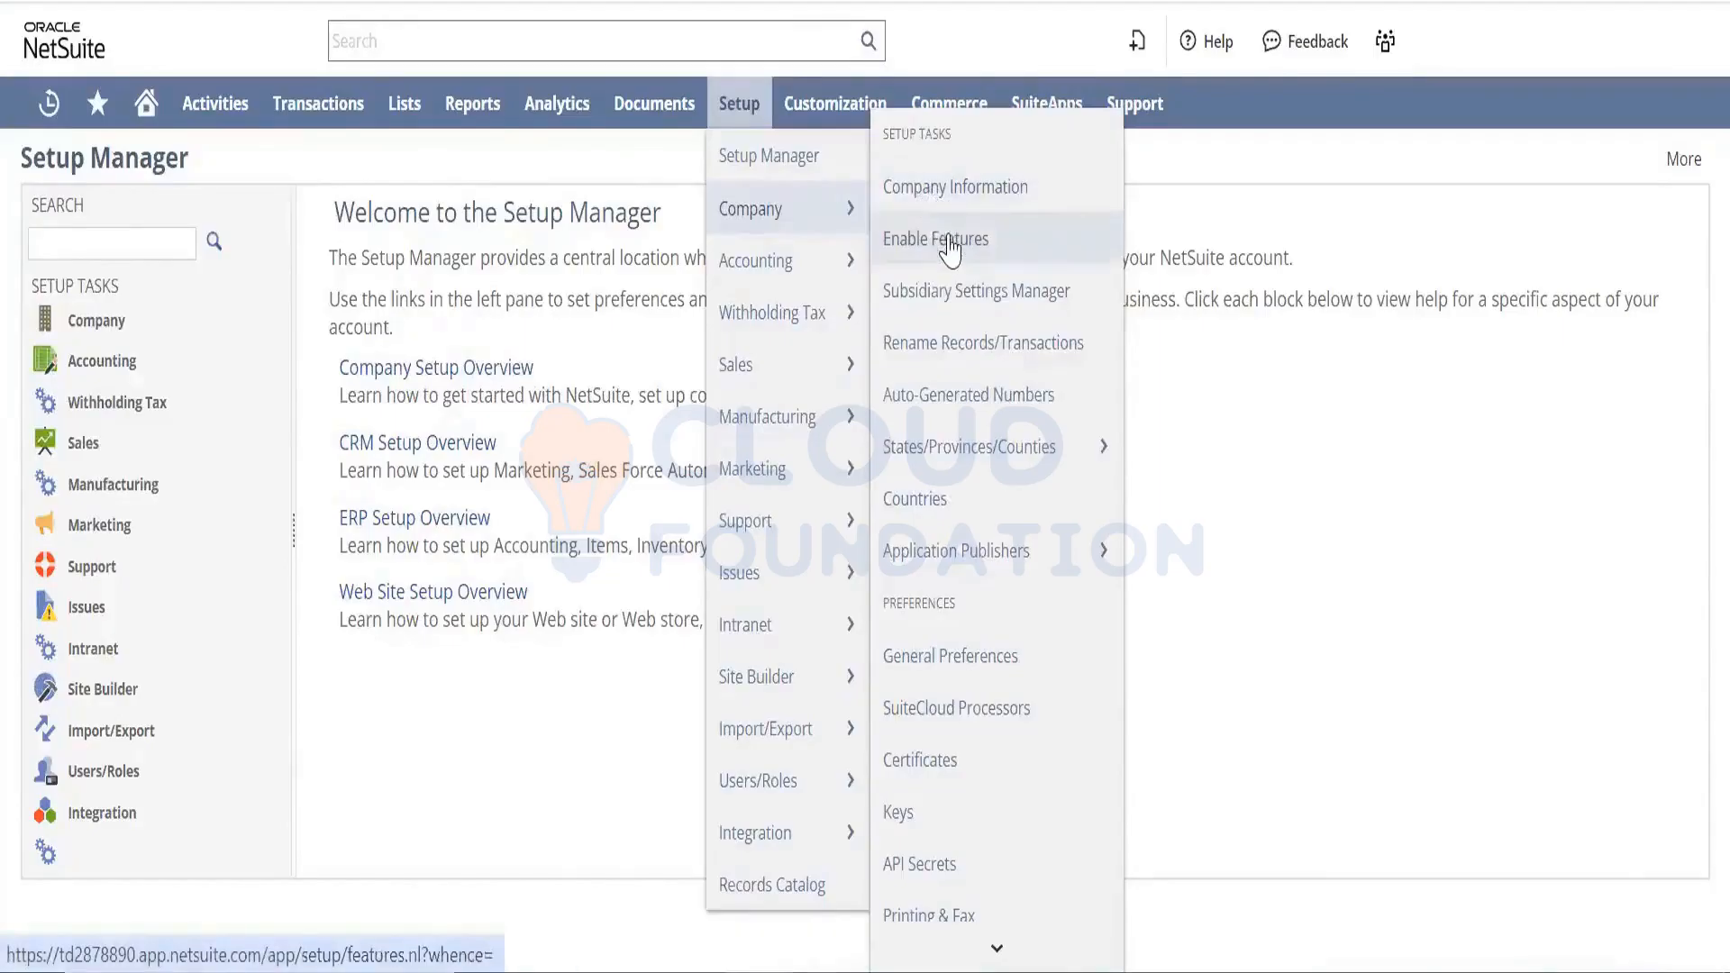
right_click(991, 348)
left_click(1008, 371)
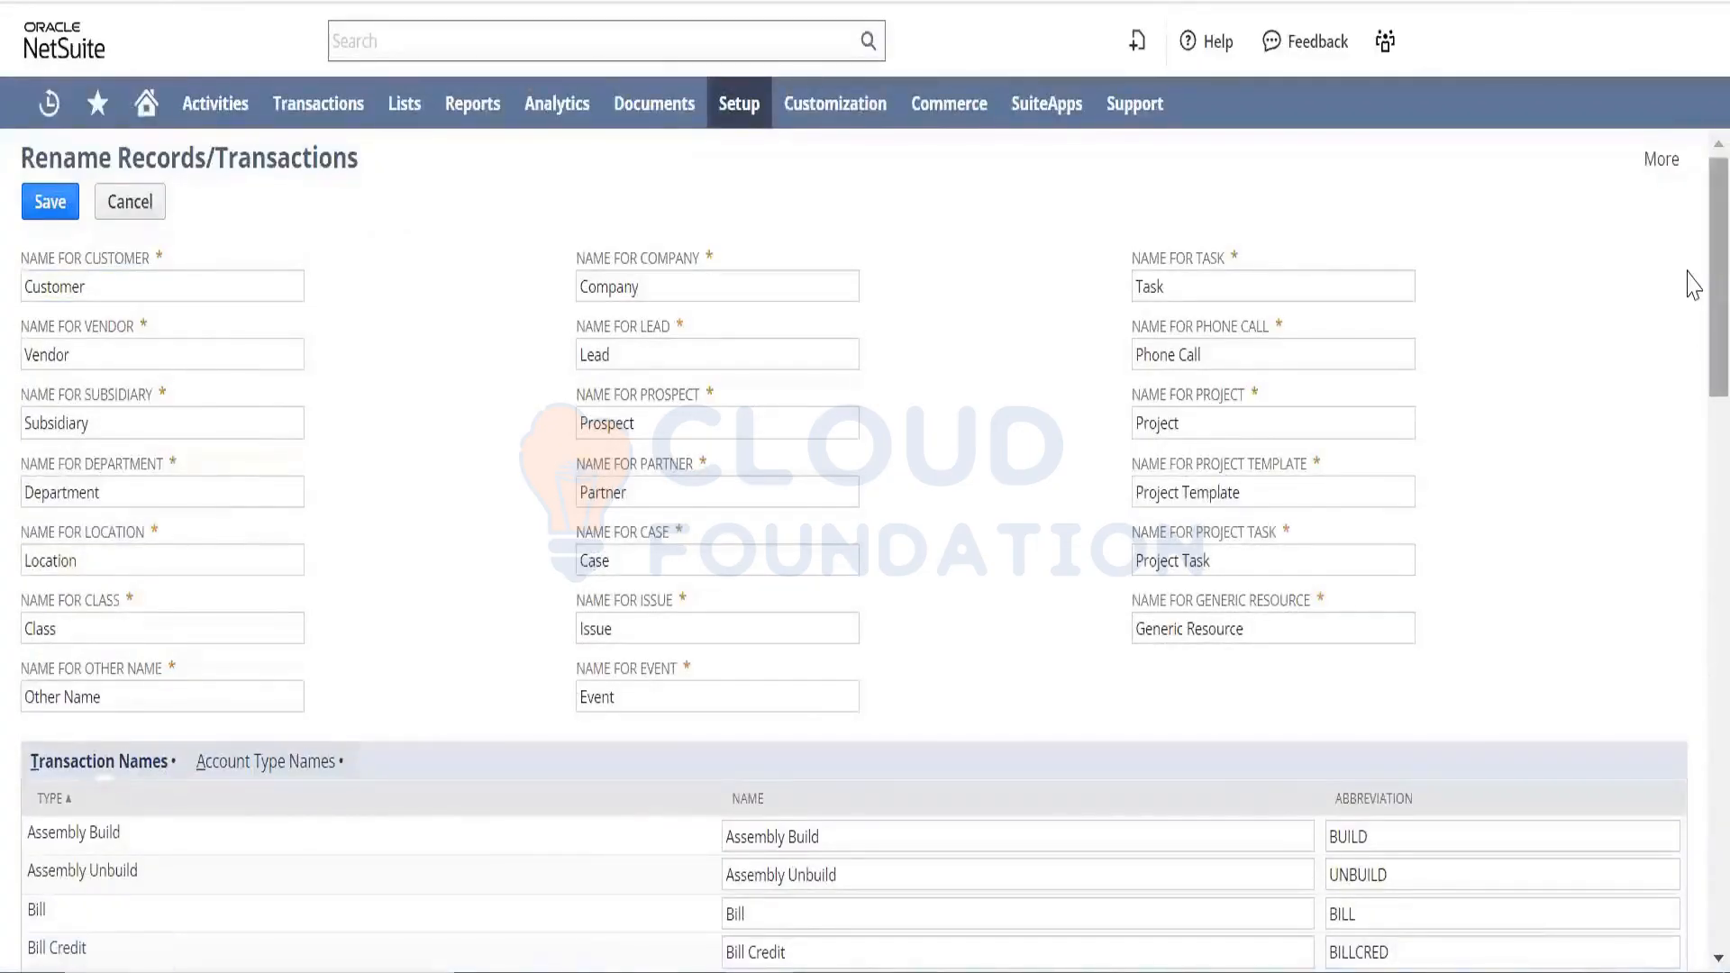
- Look over the transaction names and the Customer, Vendor, Subsidiary and Location name fields on the Rename Records/Transactions page
scroll(1693, 318, "down", 5)
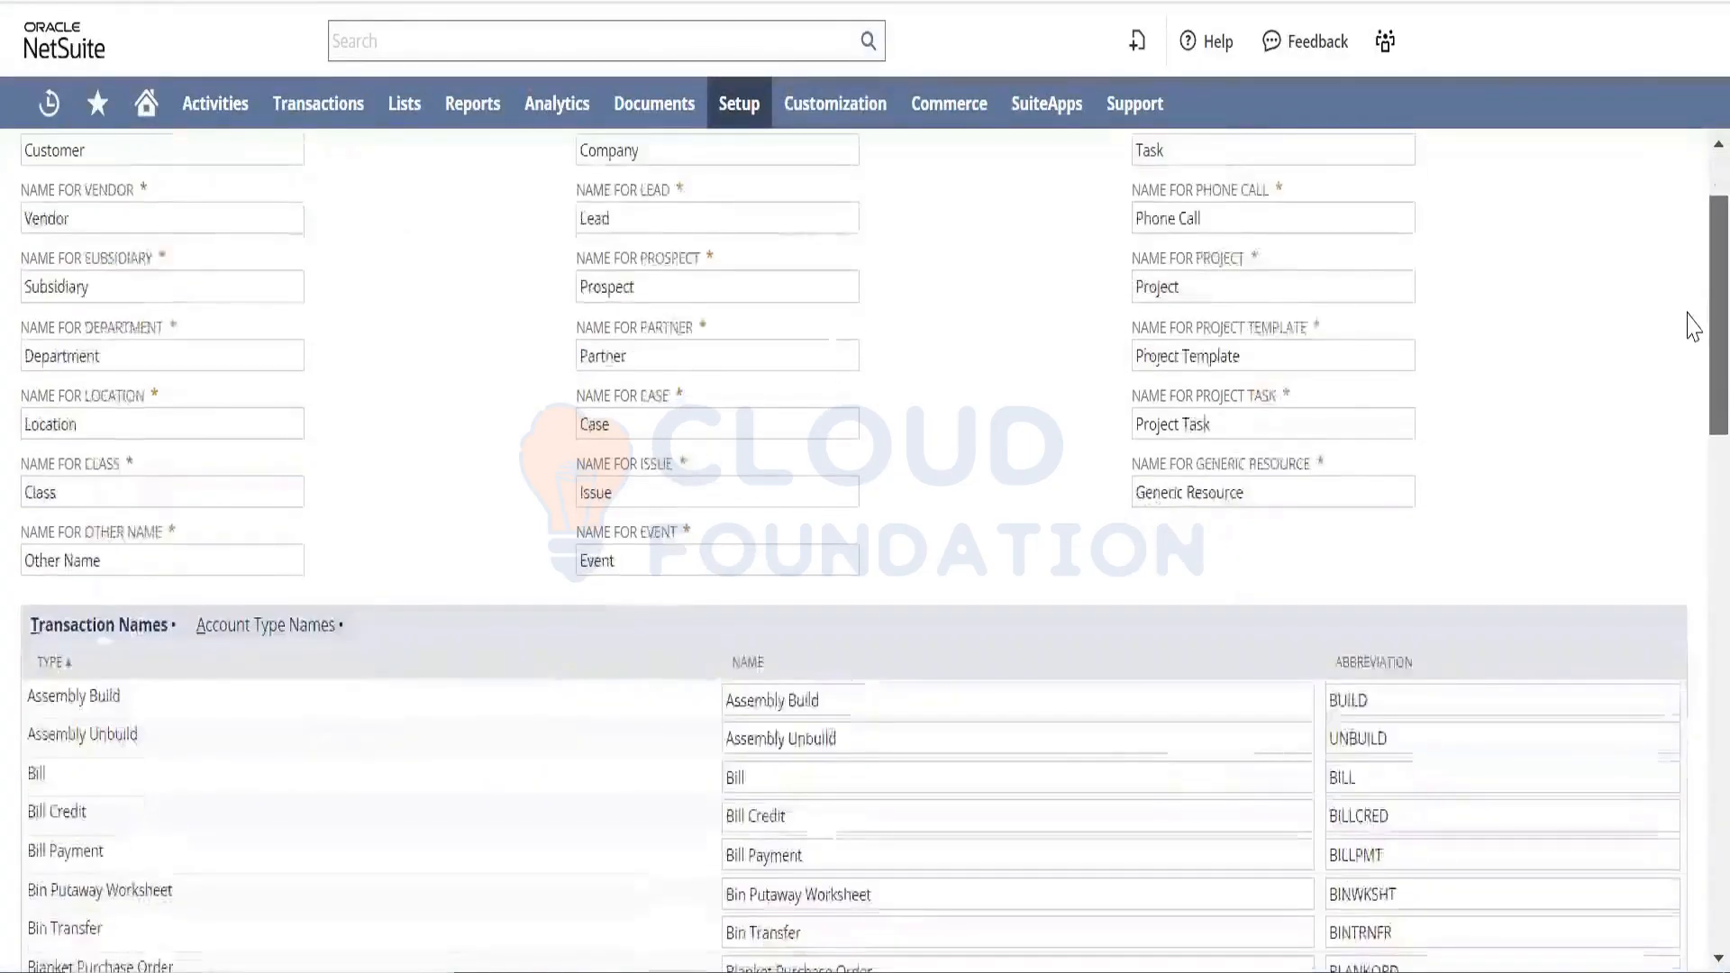
scroll(1693, 396, "down", 1)
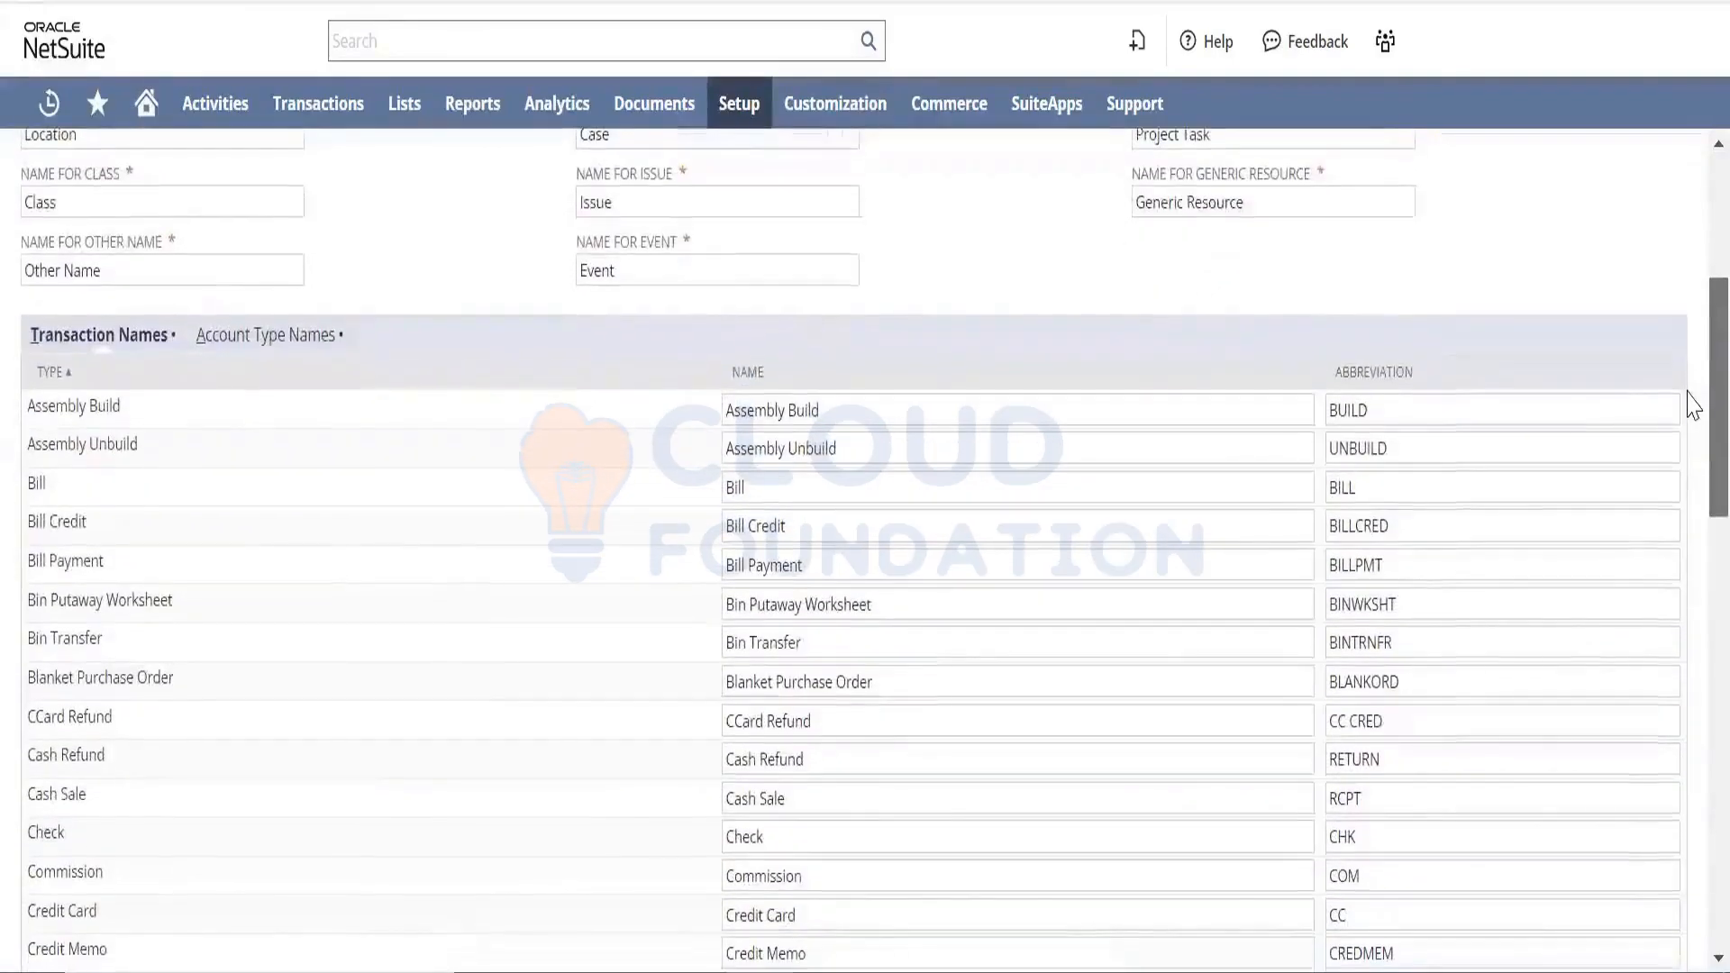
scroll(1691, 387, "up", 5)
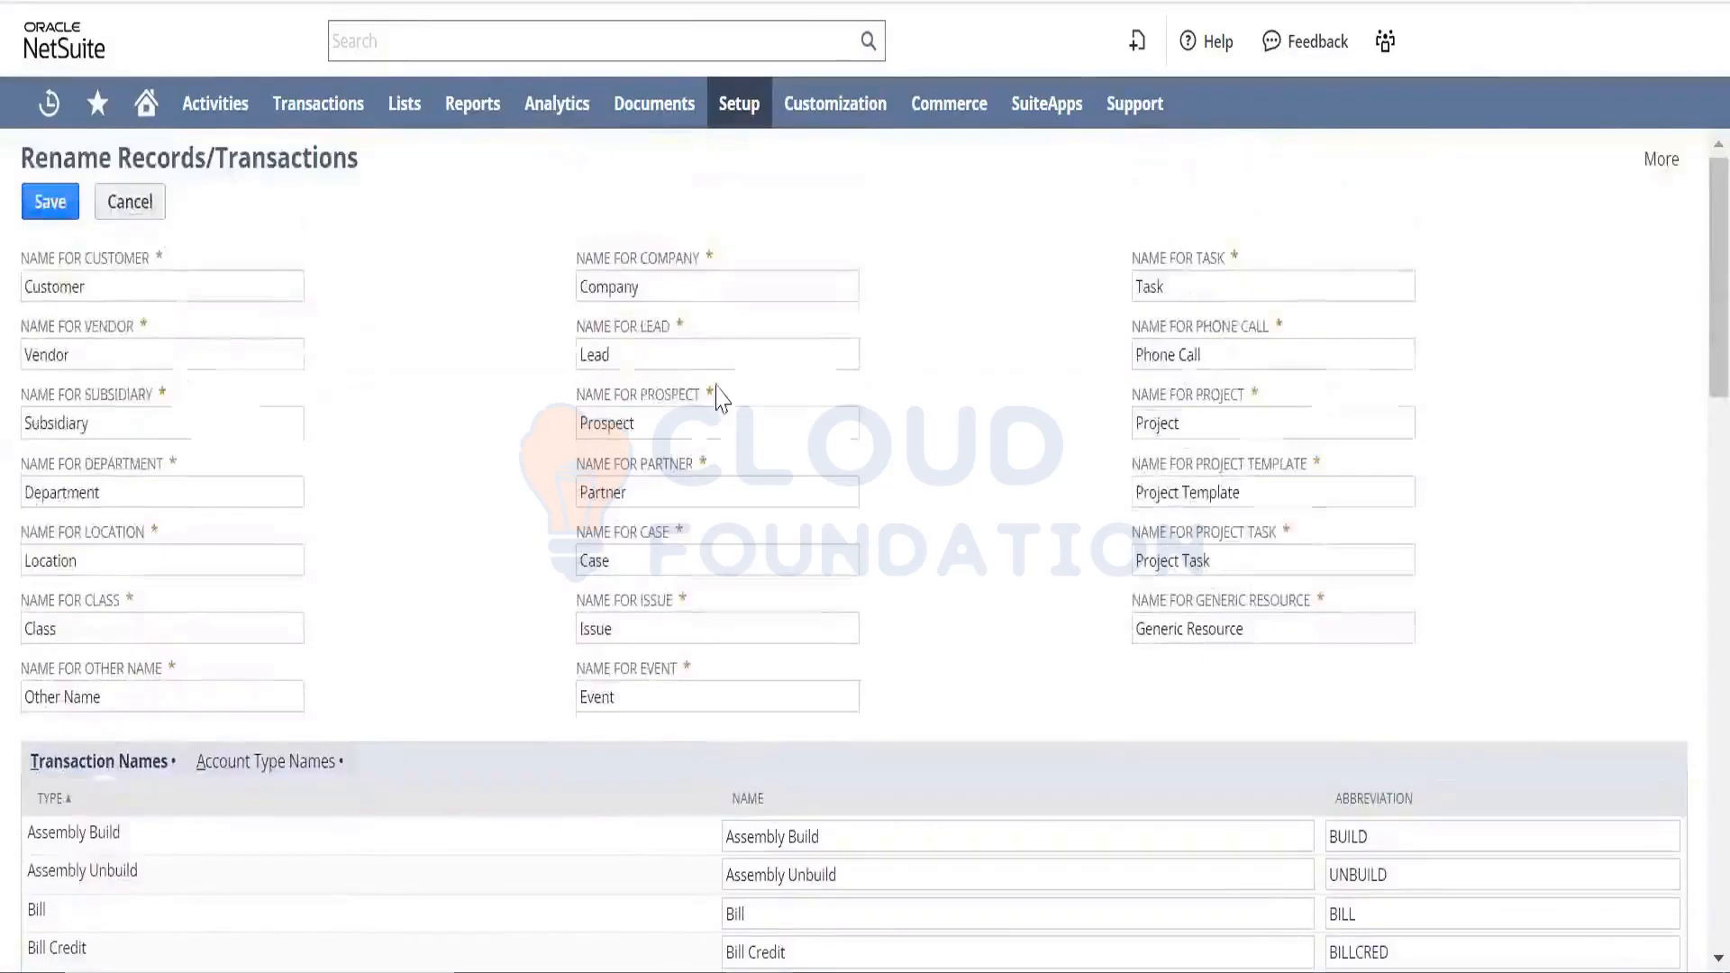
left_click(117, 285)
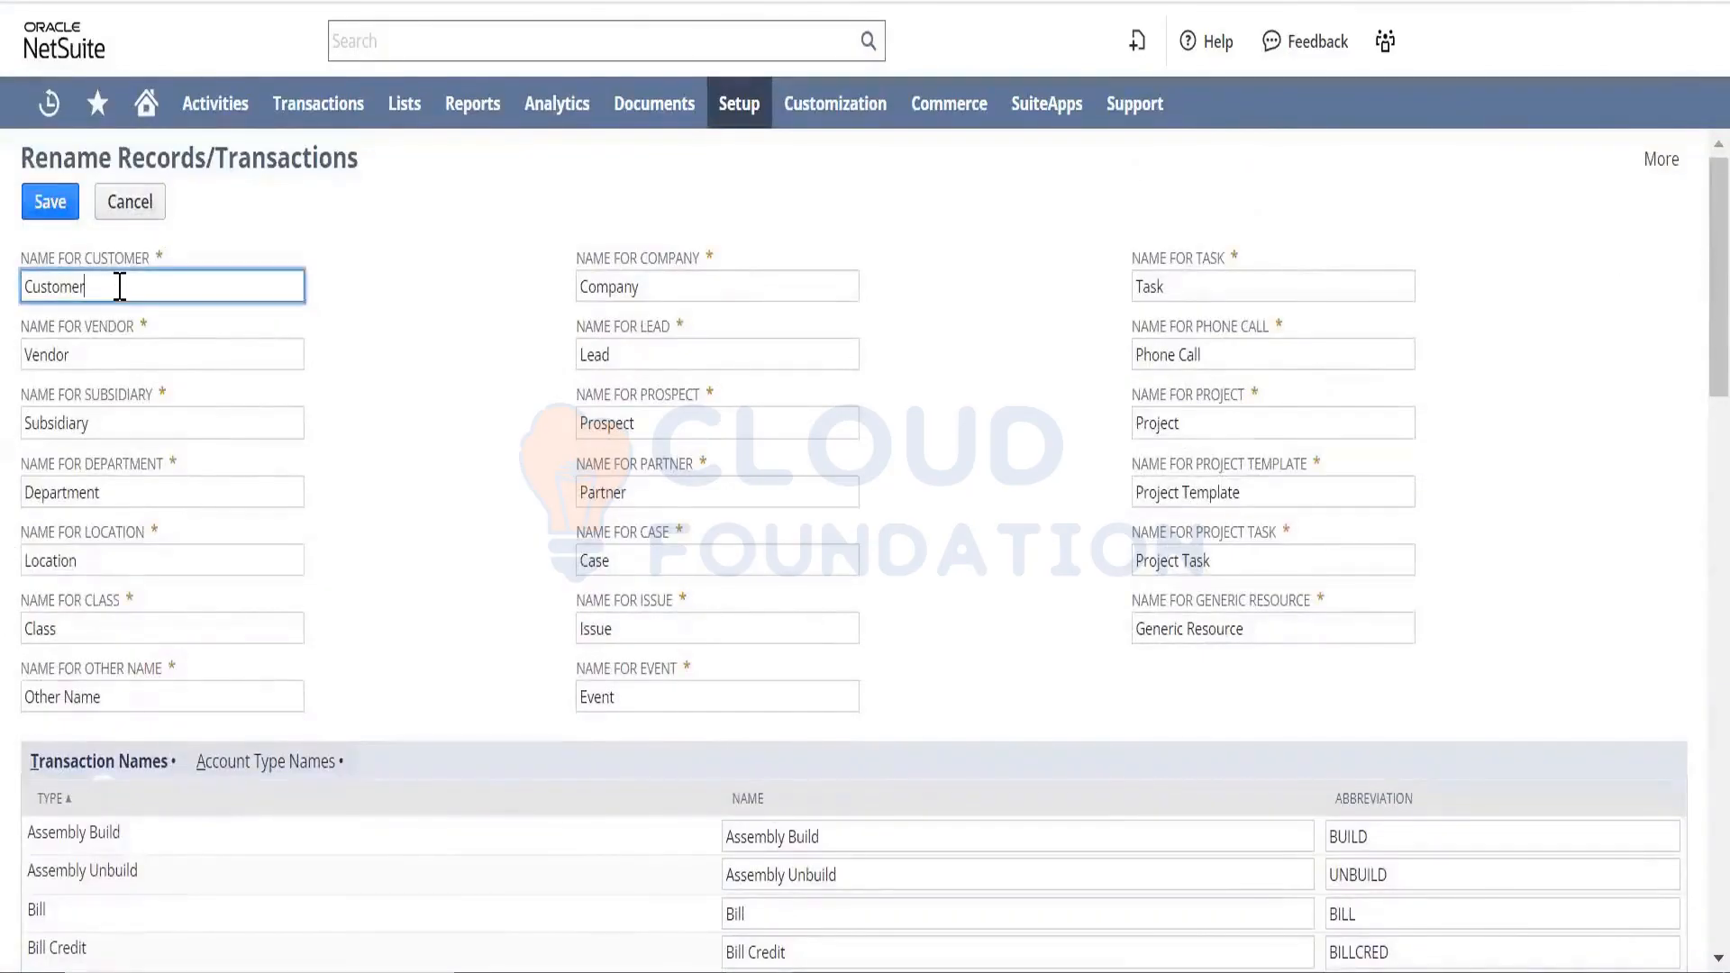
left_click(113, 366)
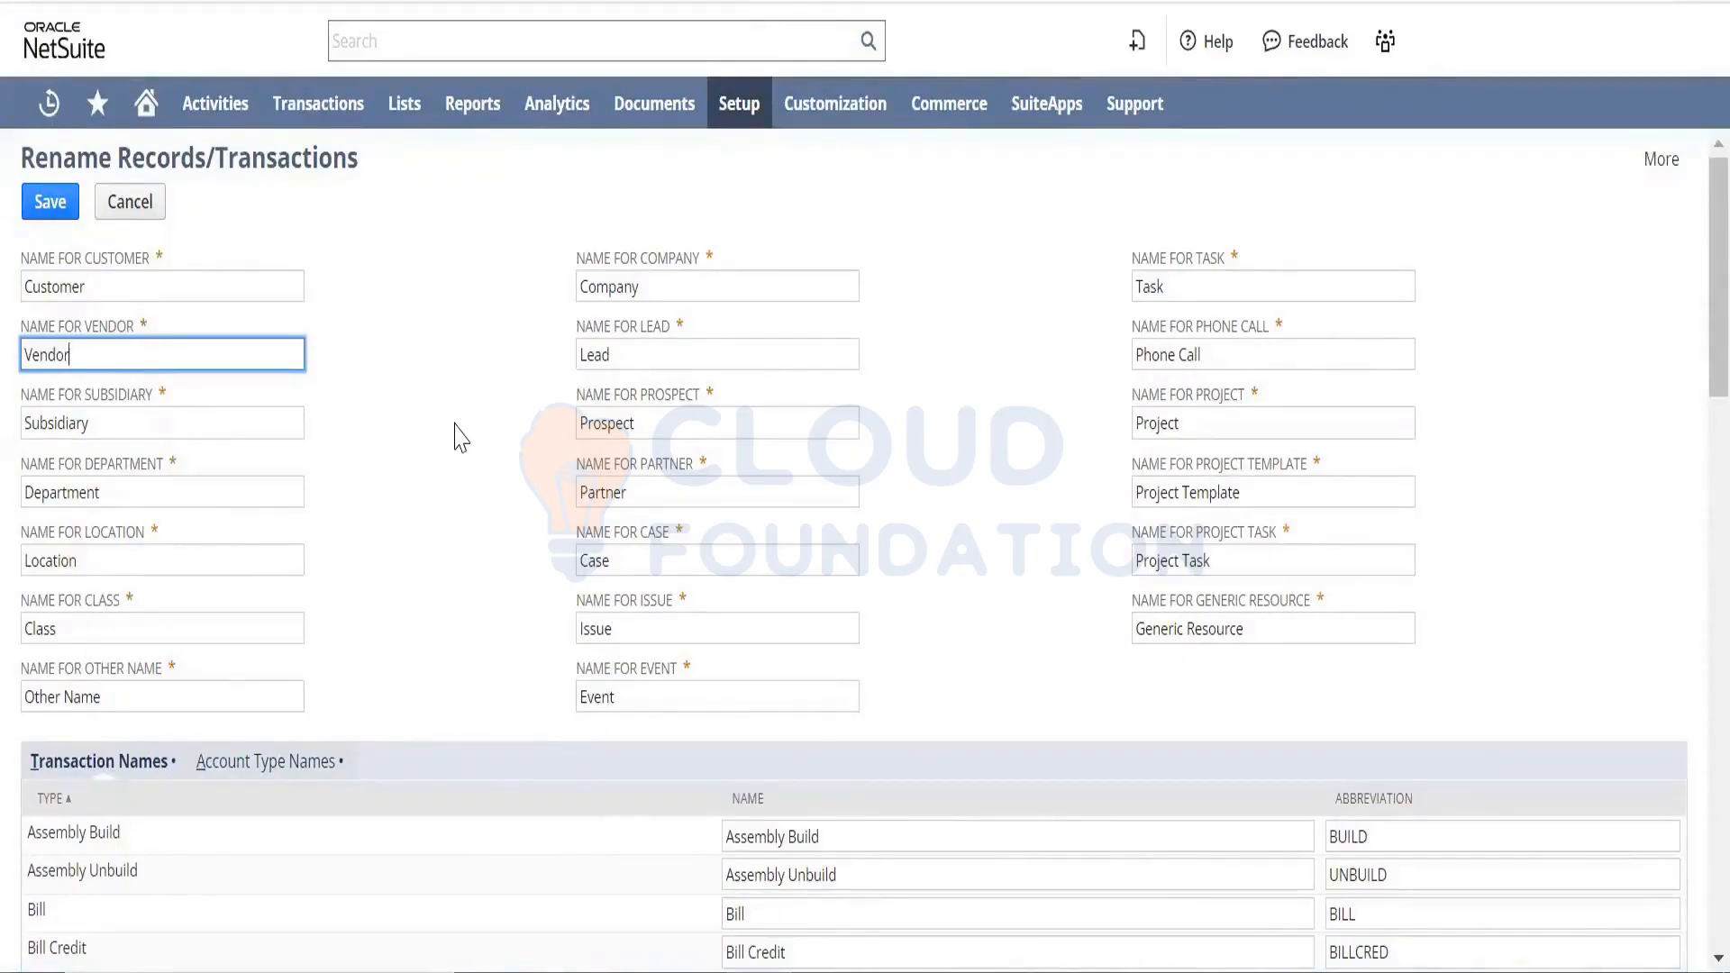
left_click(211, 439)
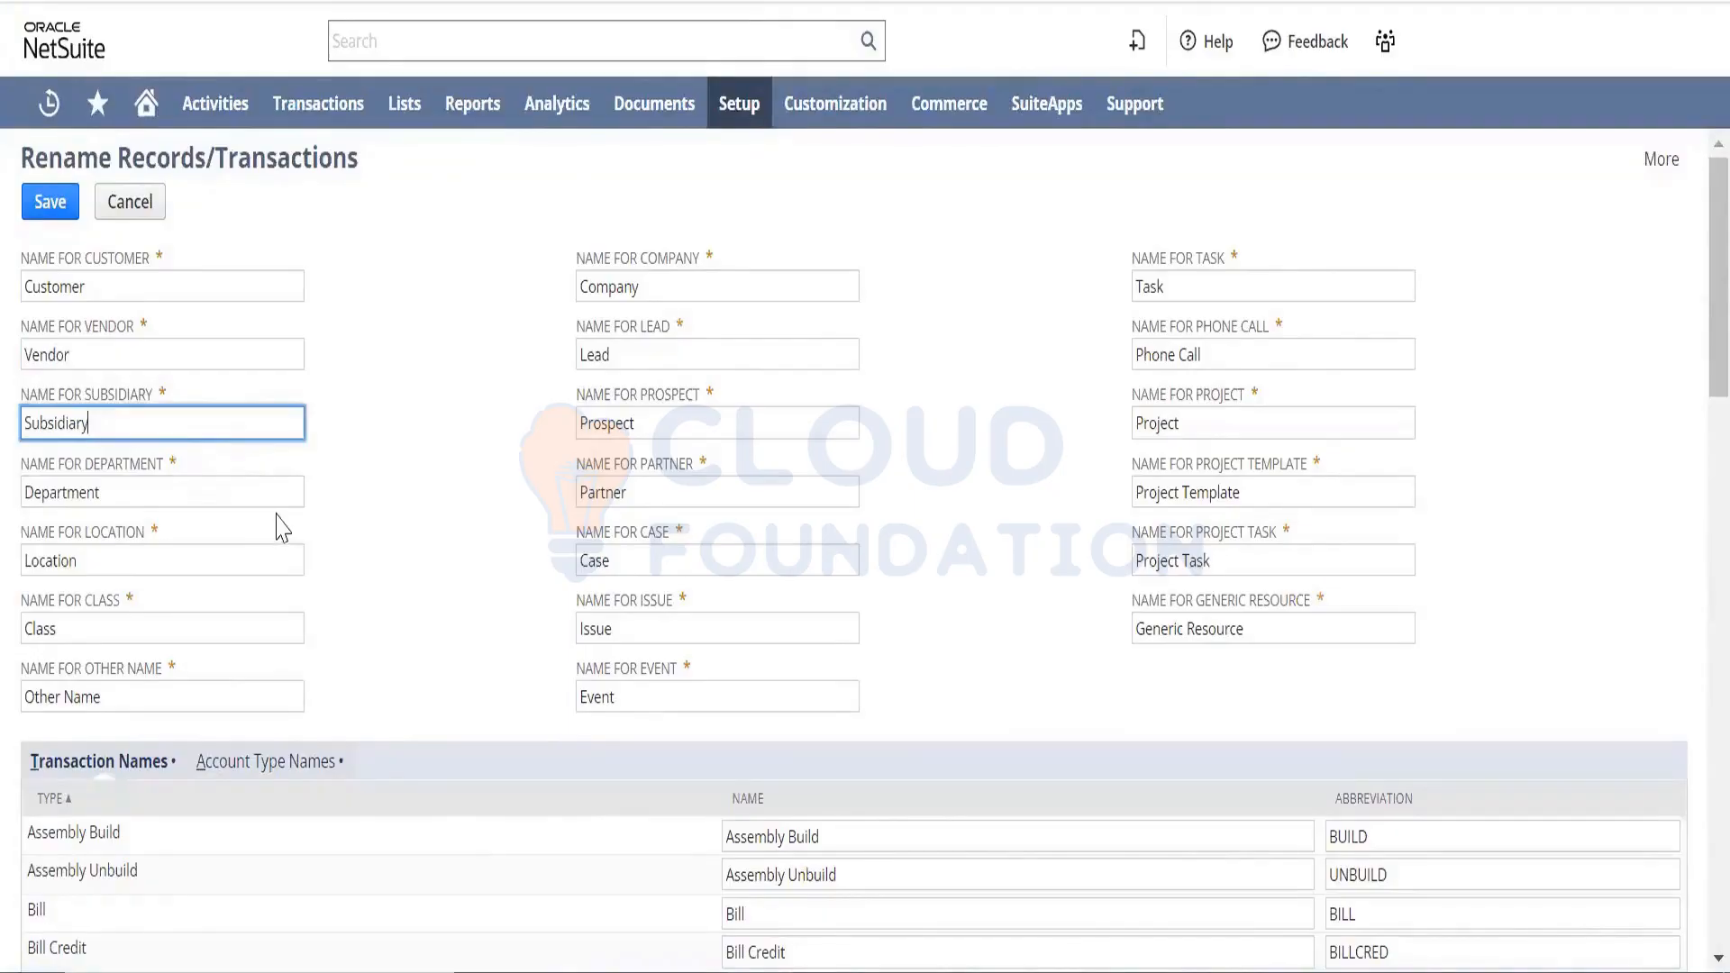
left_click(139, 559)
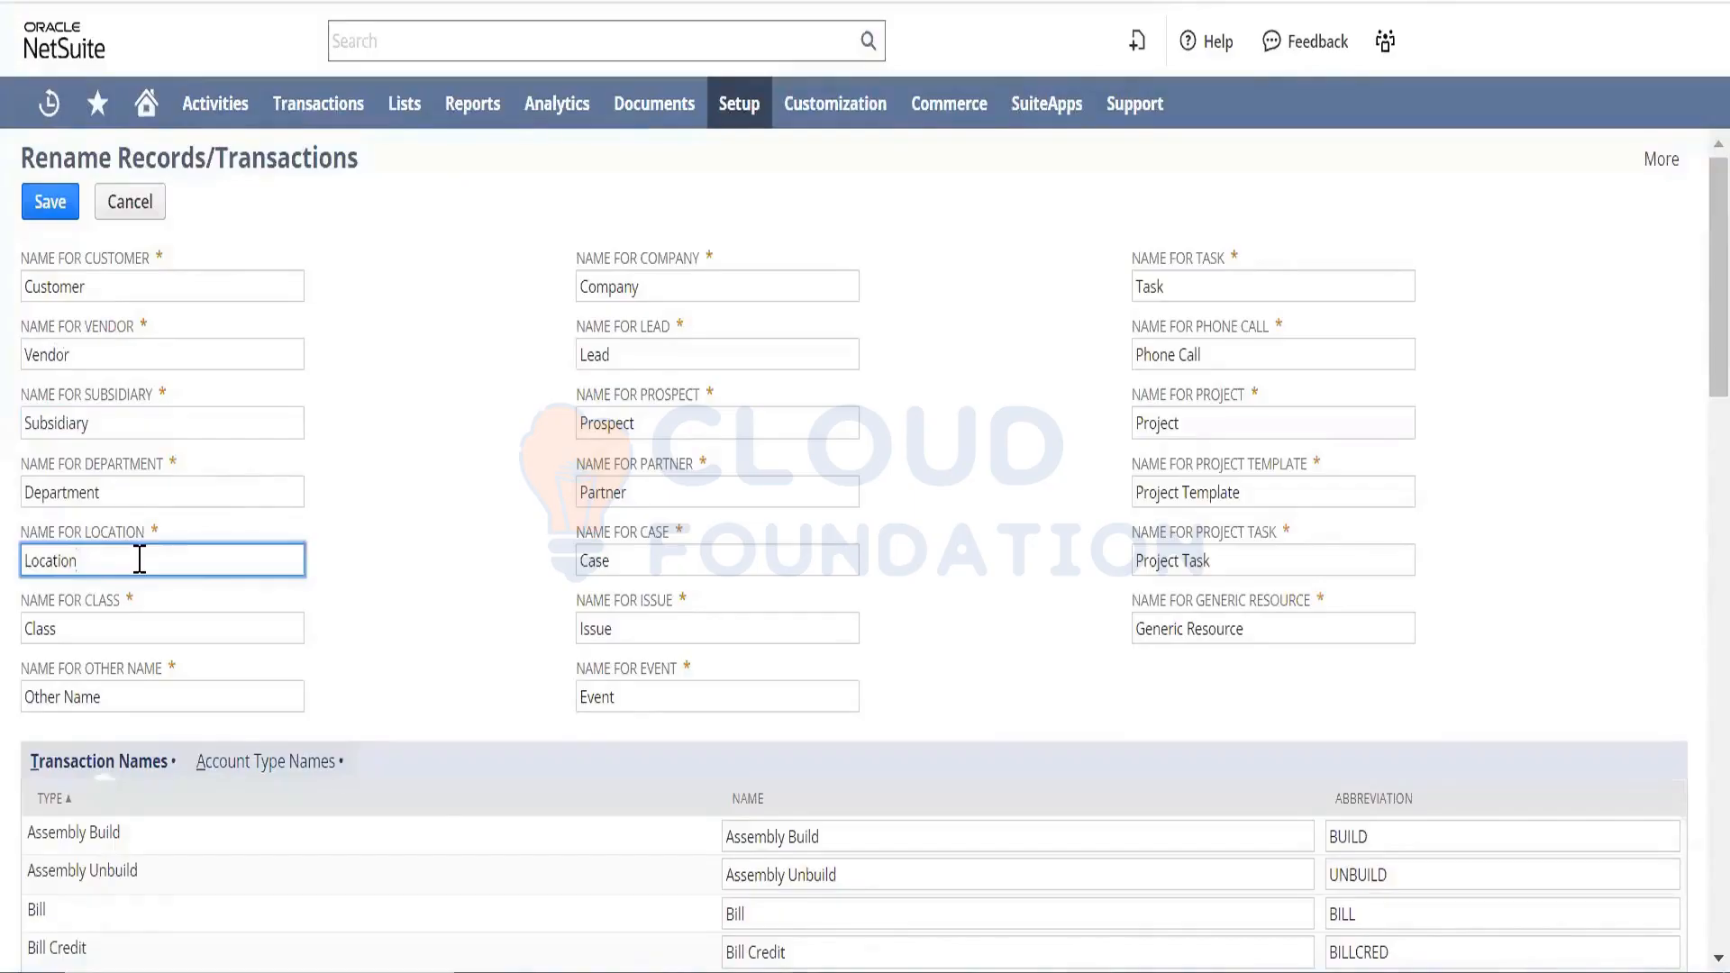
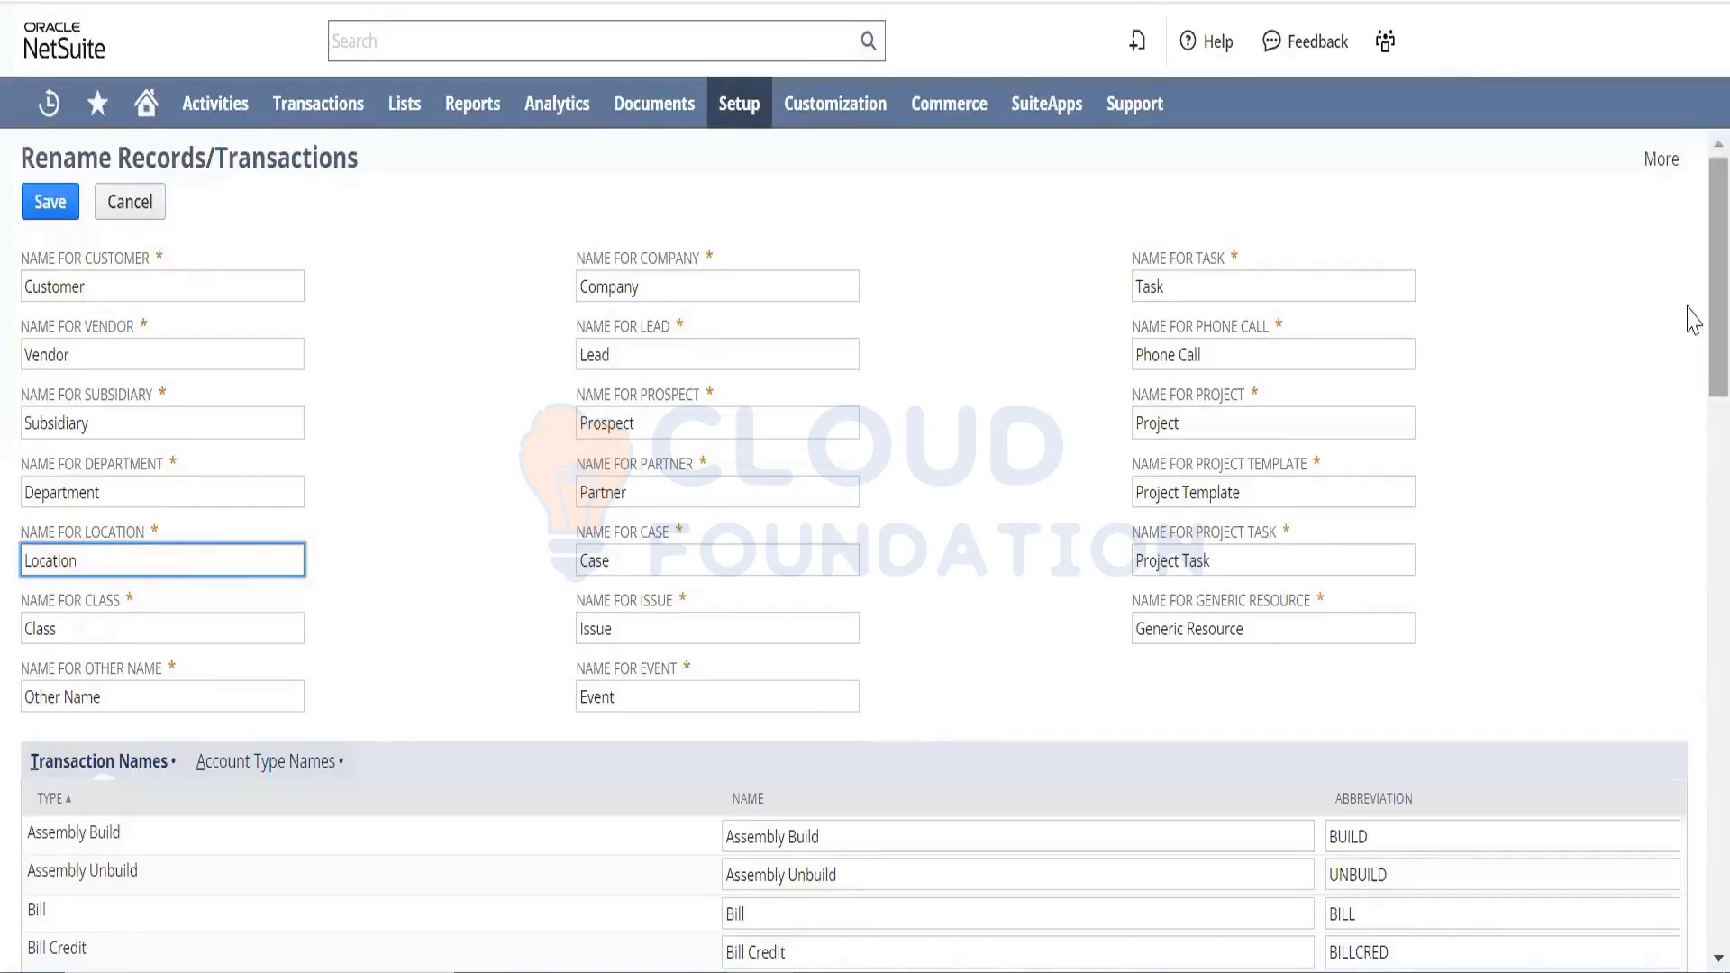
- Set the name of the Assembly Build transaction type to Work Order in the transaction names list
scroll(1694, 356, "down", 2)
scroll(1694, 361, "down", 1)
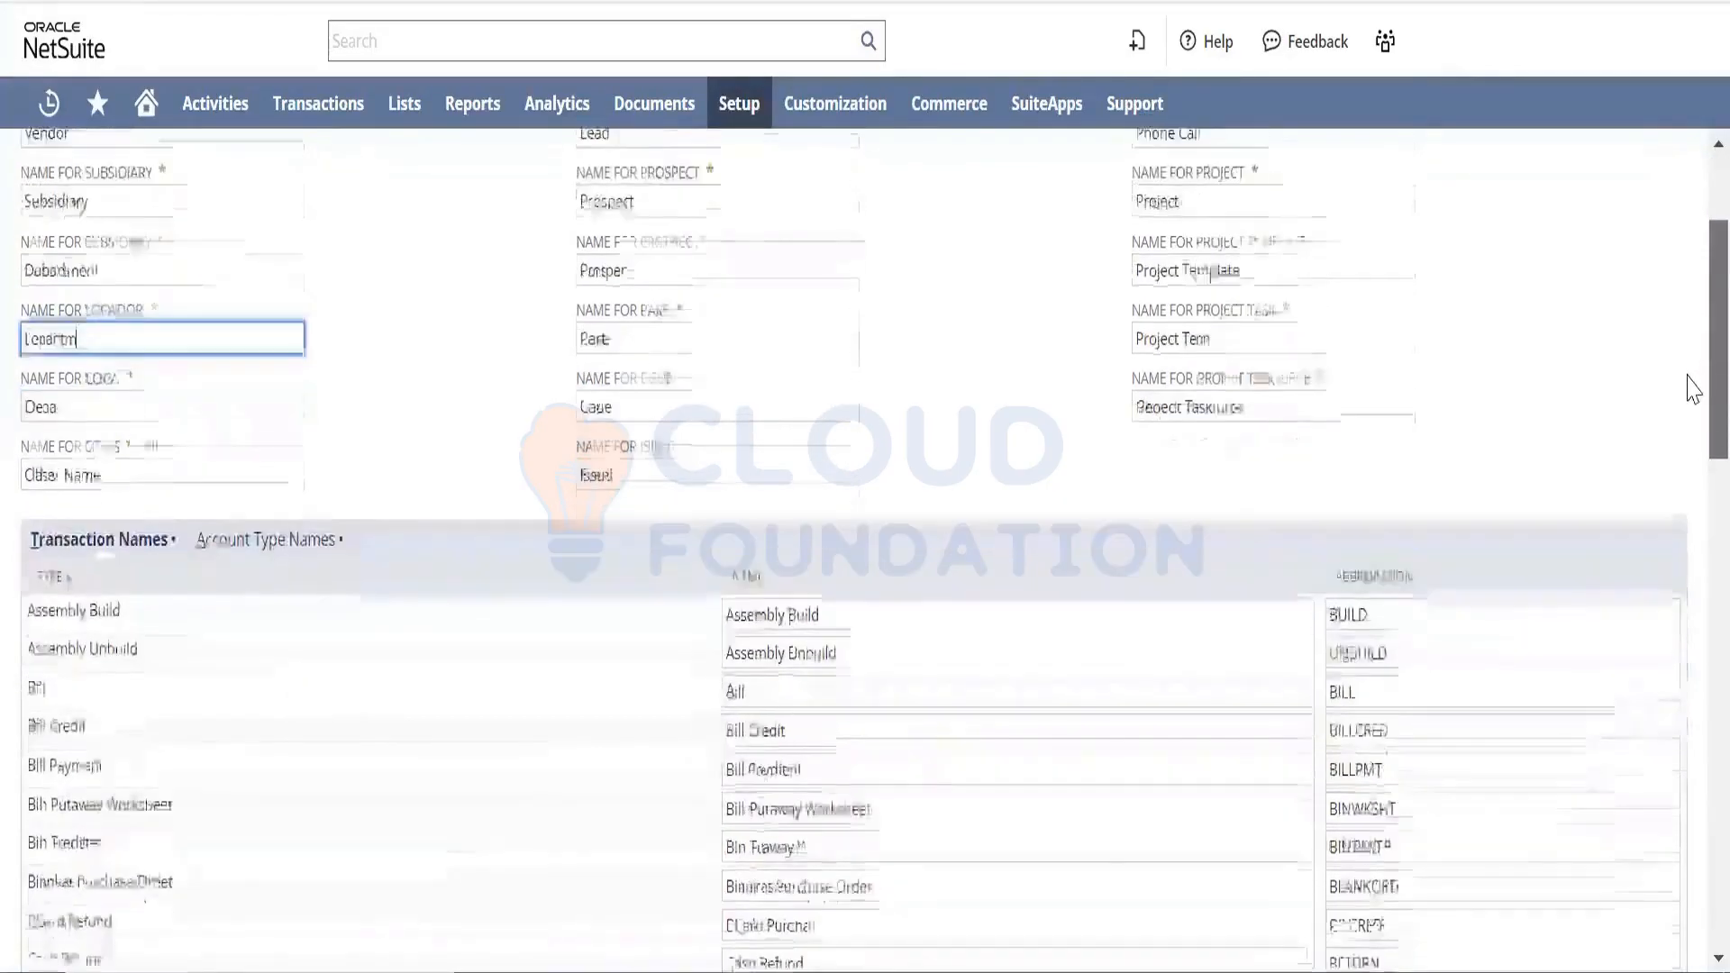
scroll(1693, 379, "up", 3)
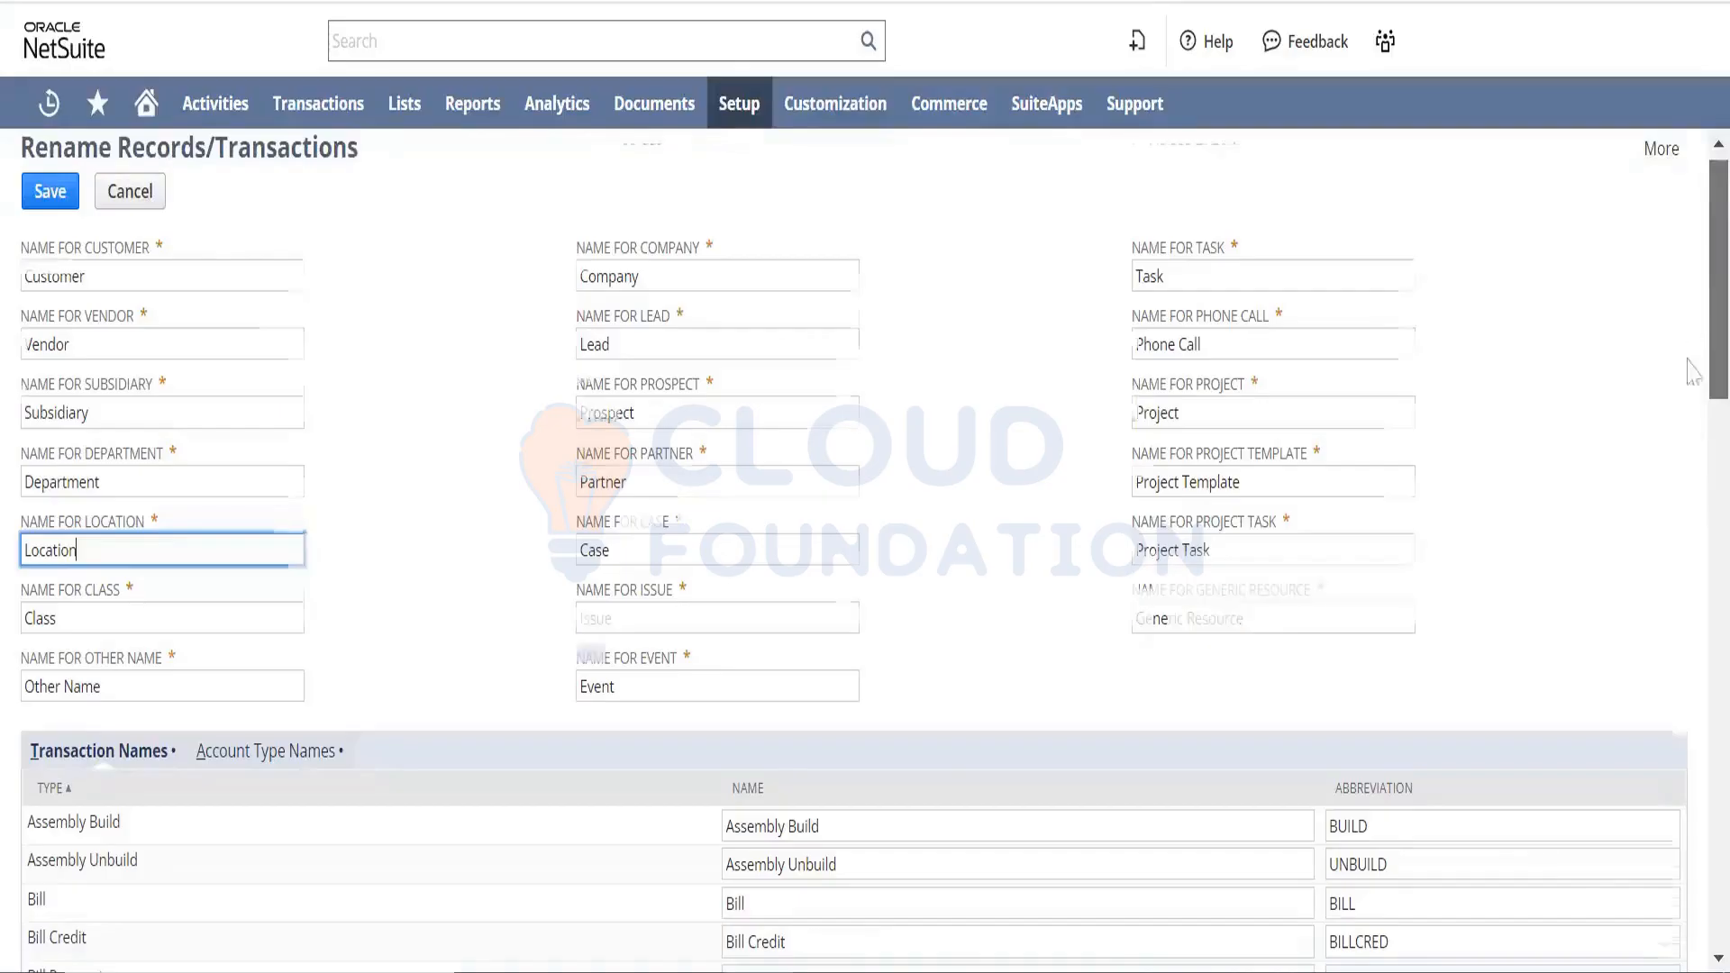
scroll(1692, 369, "down", 4)
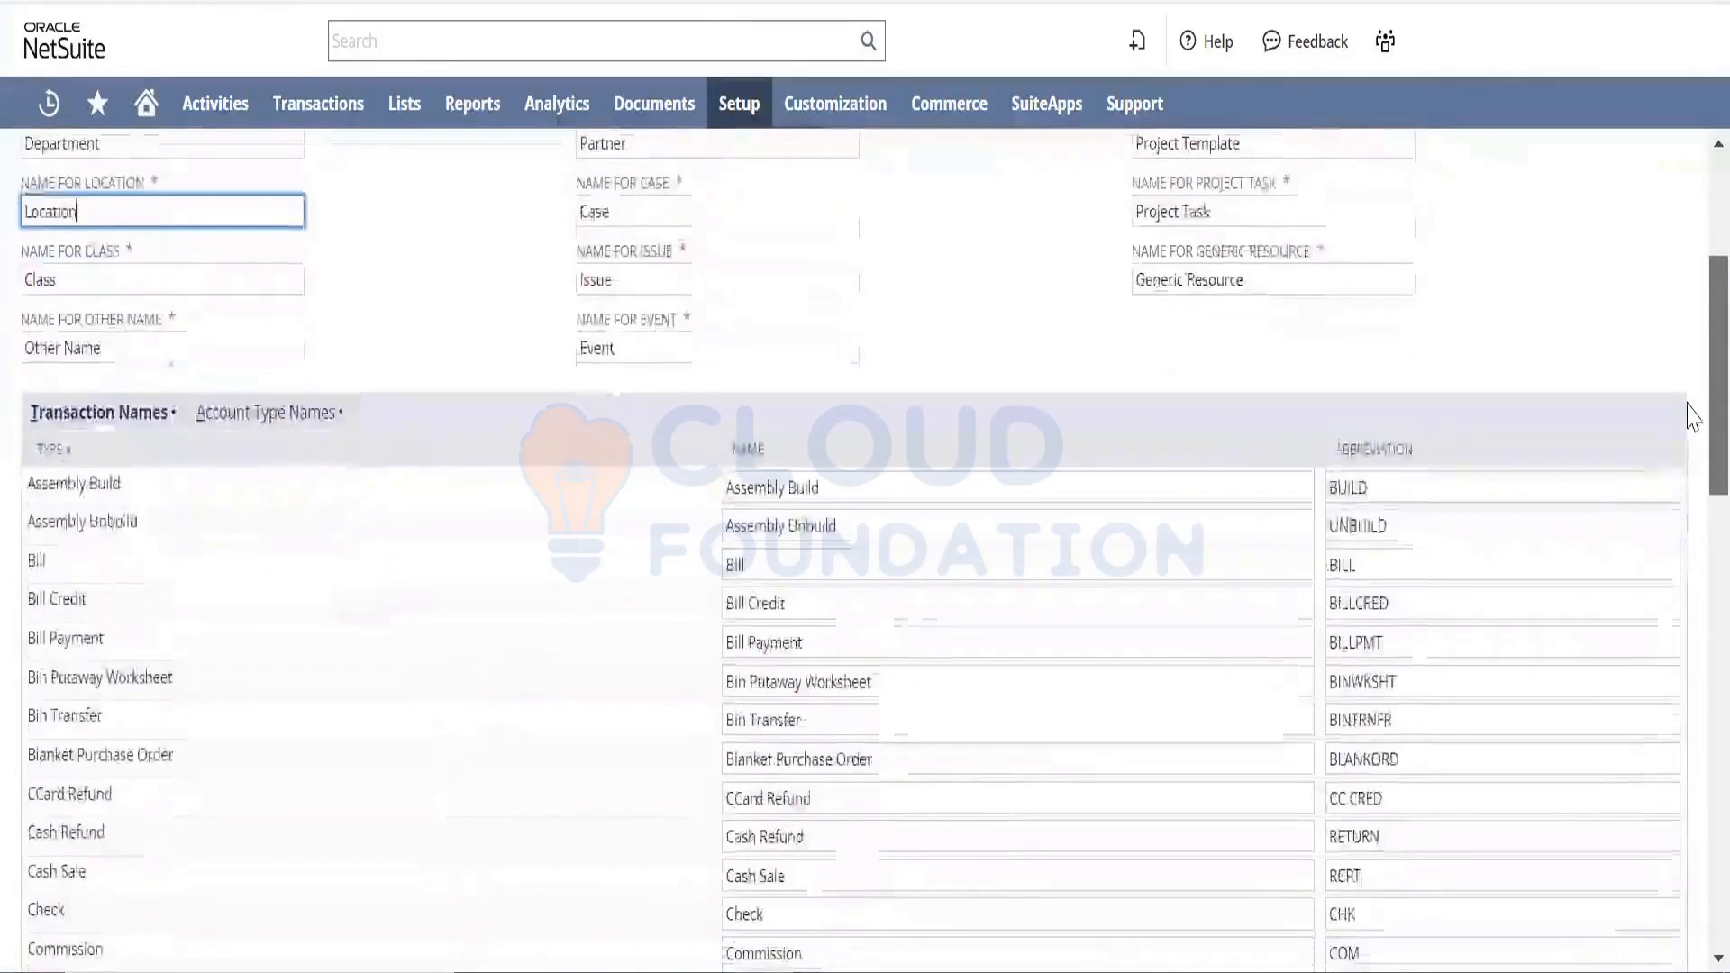
scroll(1685, 428, "down", 1)
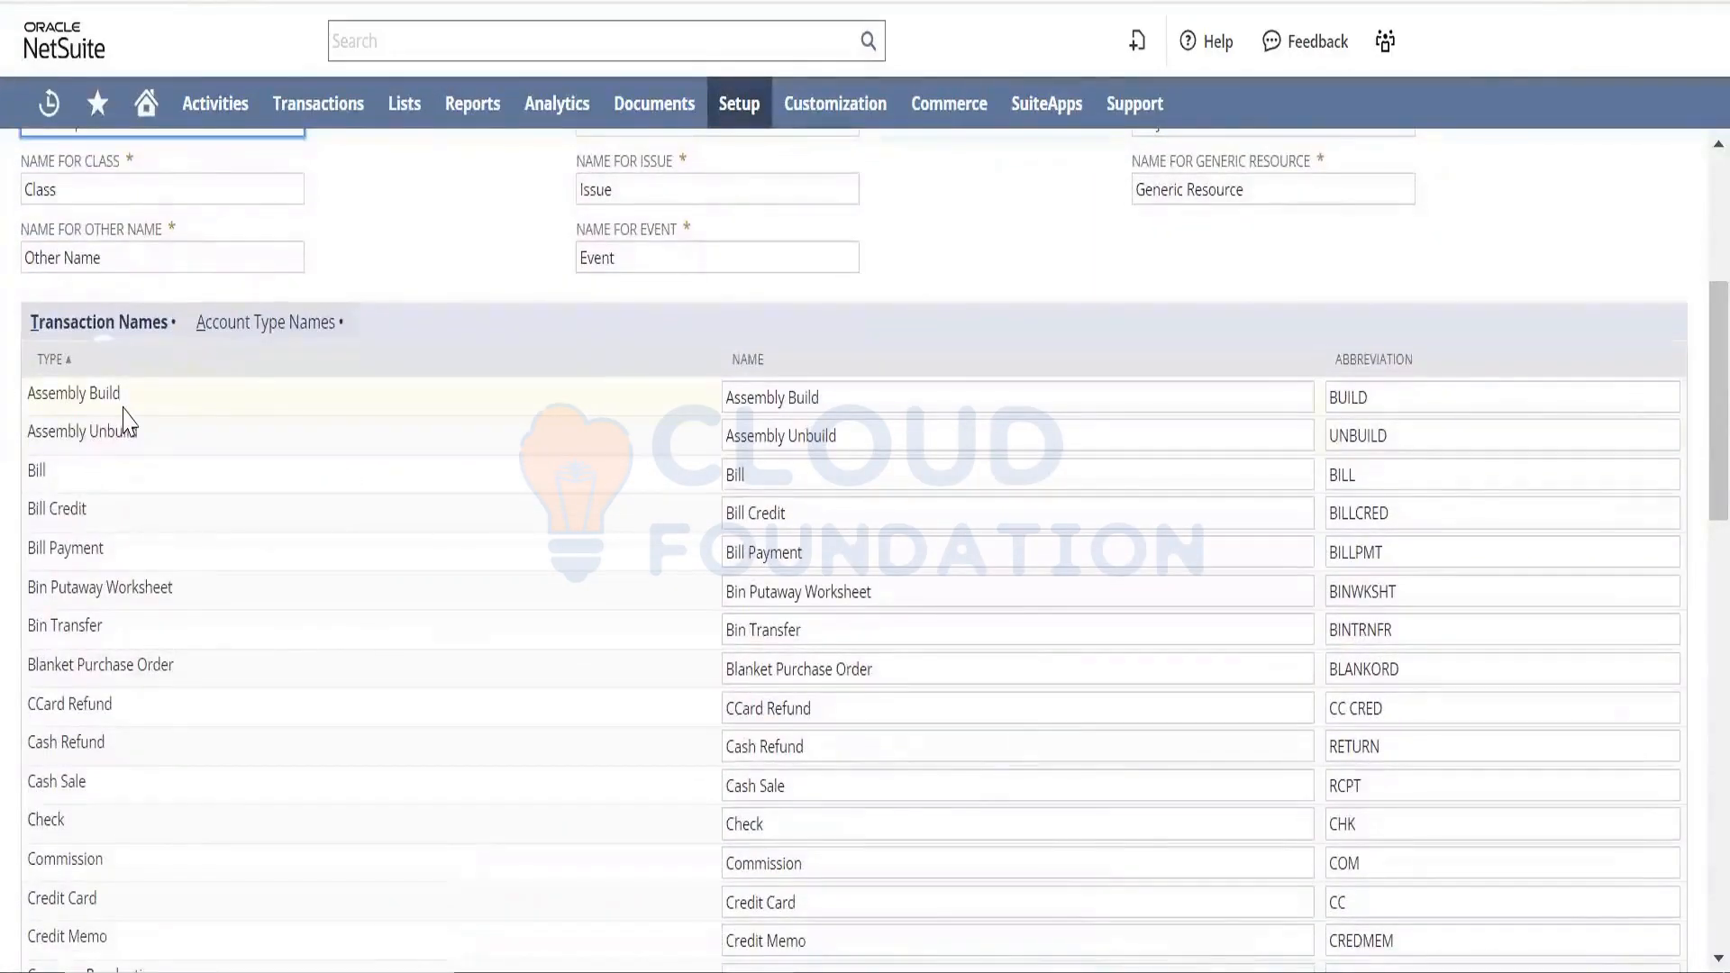
left_click_drag(124, 408, 37, 412)
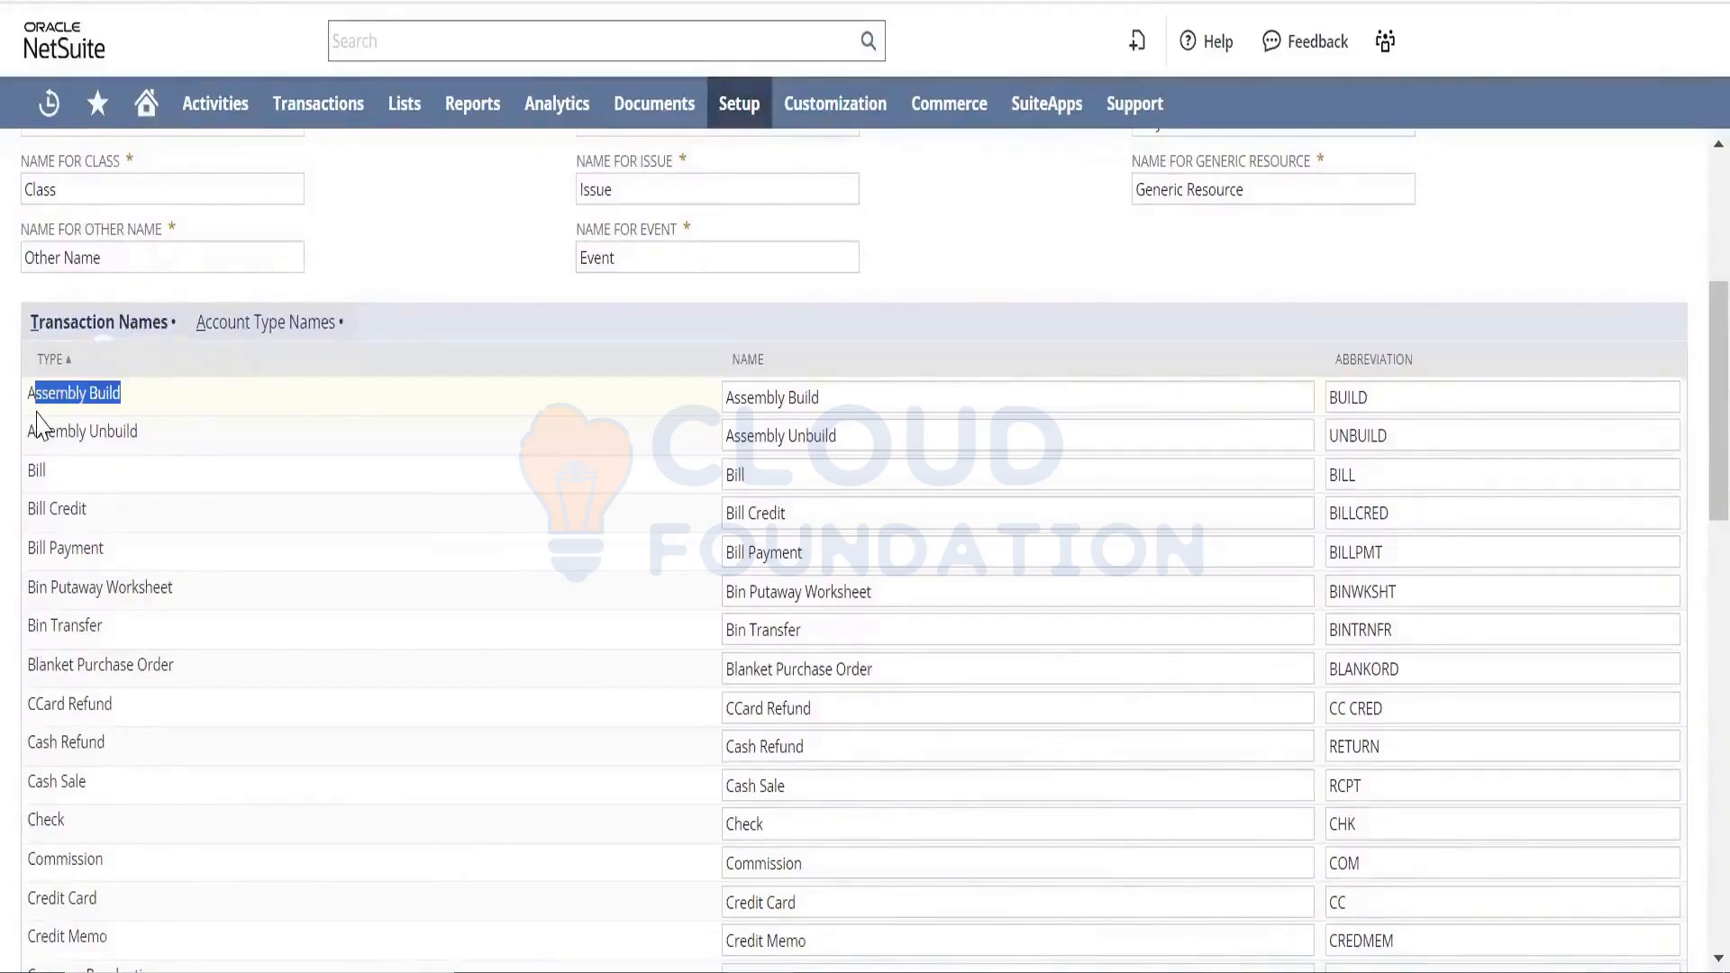
left_click(850, 393)
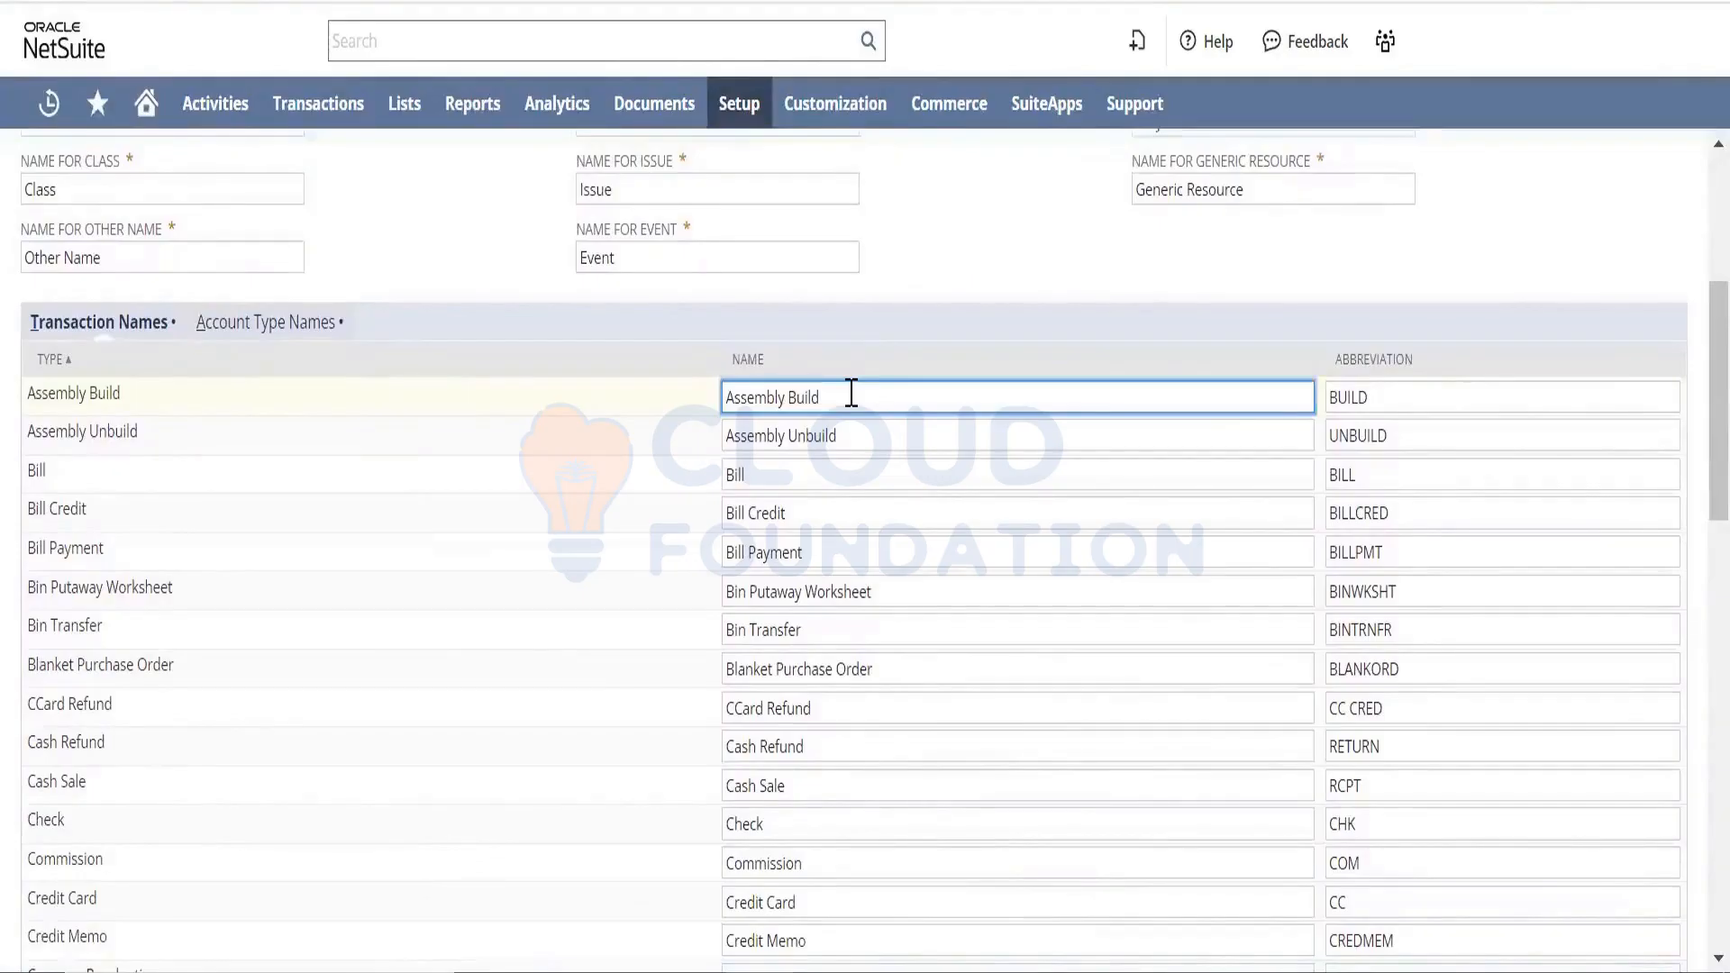
left_click_drag(851, 393, 529, 604)
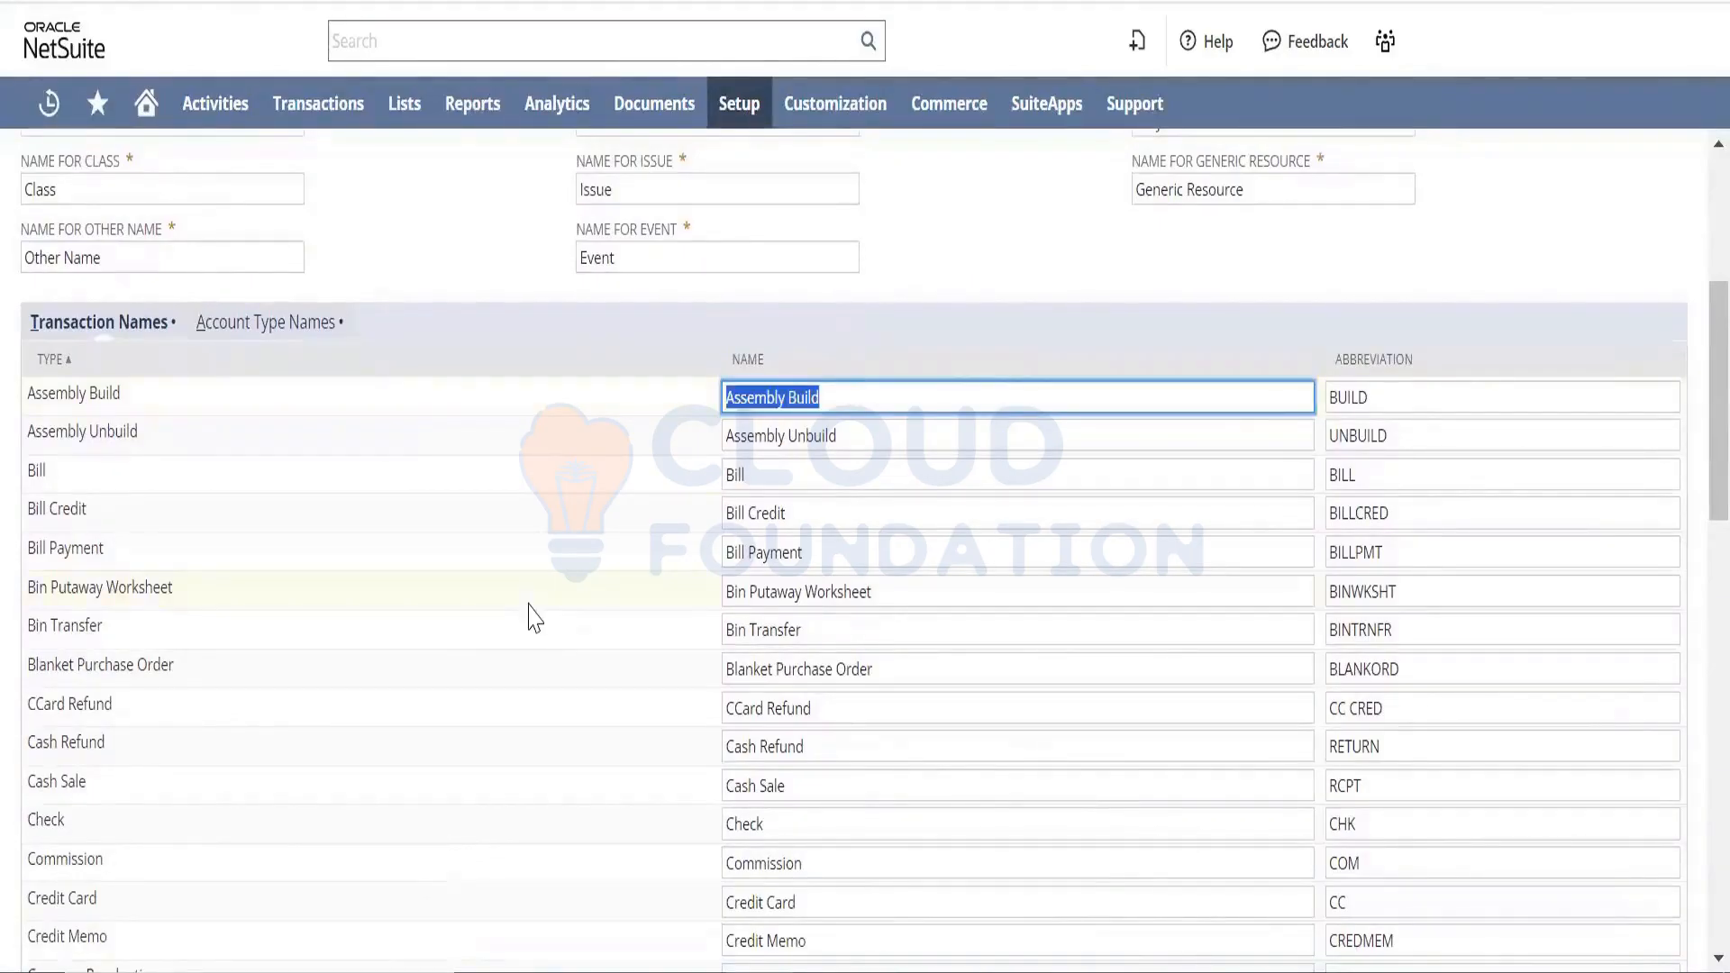
type("Wor")
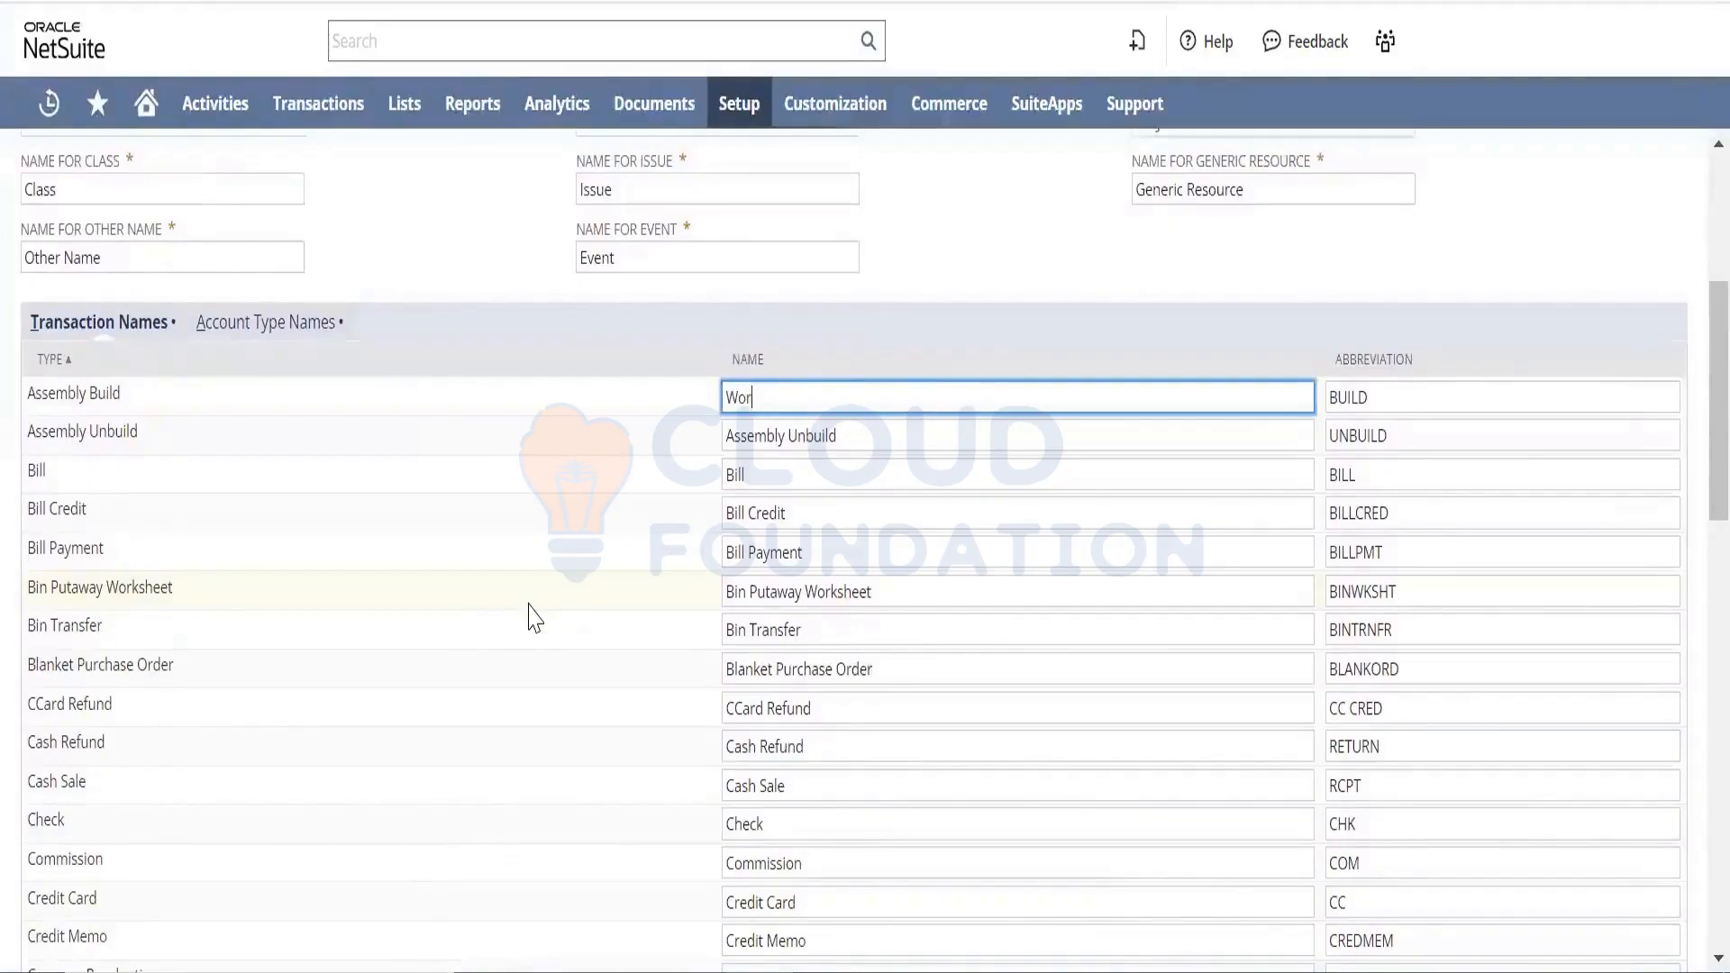
type("k Order")
key("Tab")
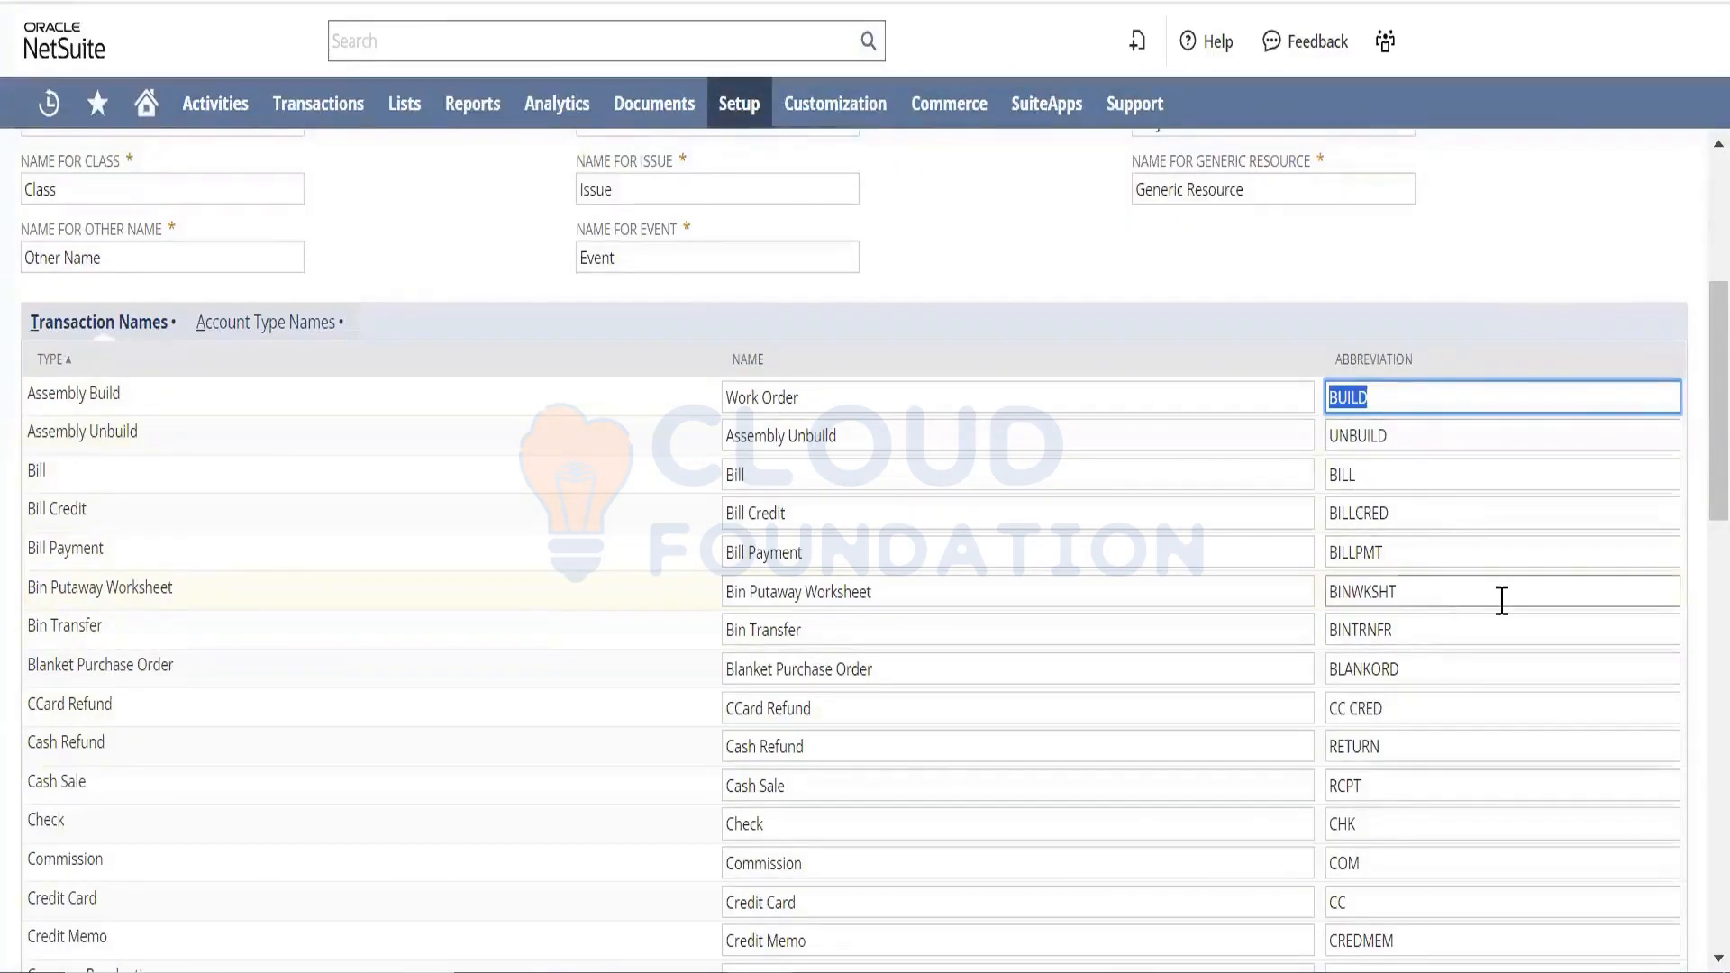
- Look over the names and abbreviations of the other transaction types, including the Assembly Unbuild abbreviation
scroll(1693, 493, "down", 3)
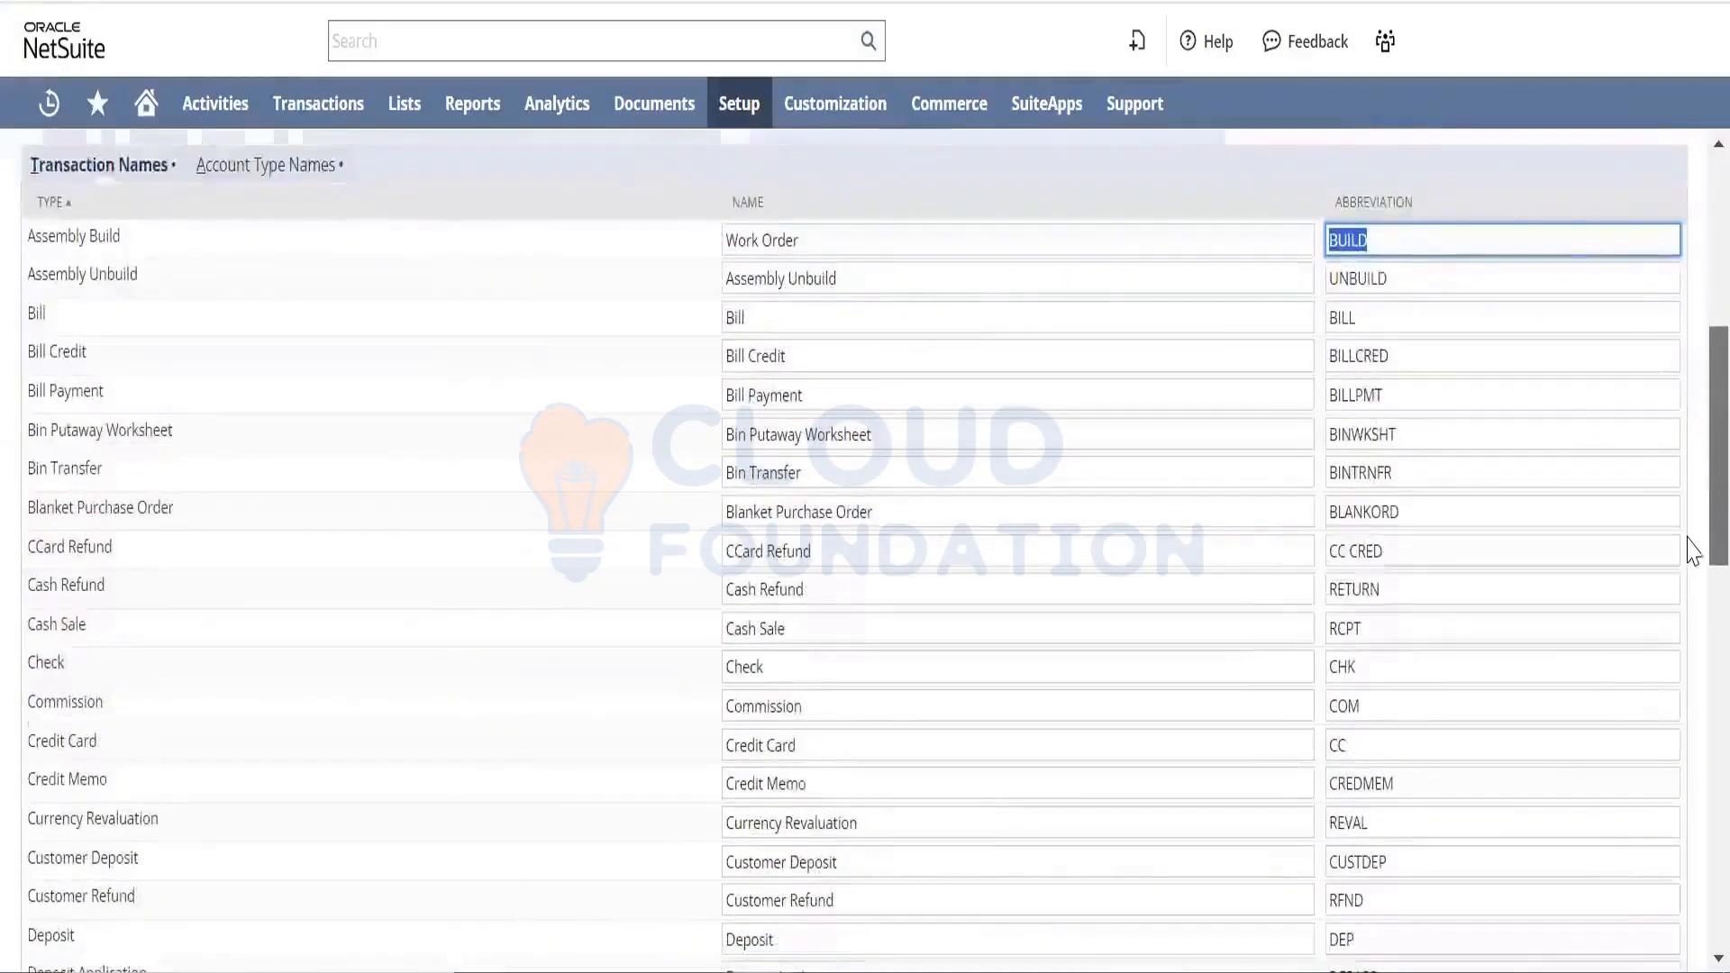
scroll(1692, 545, "down", 1)
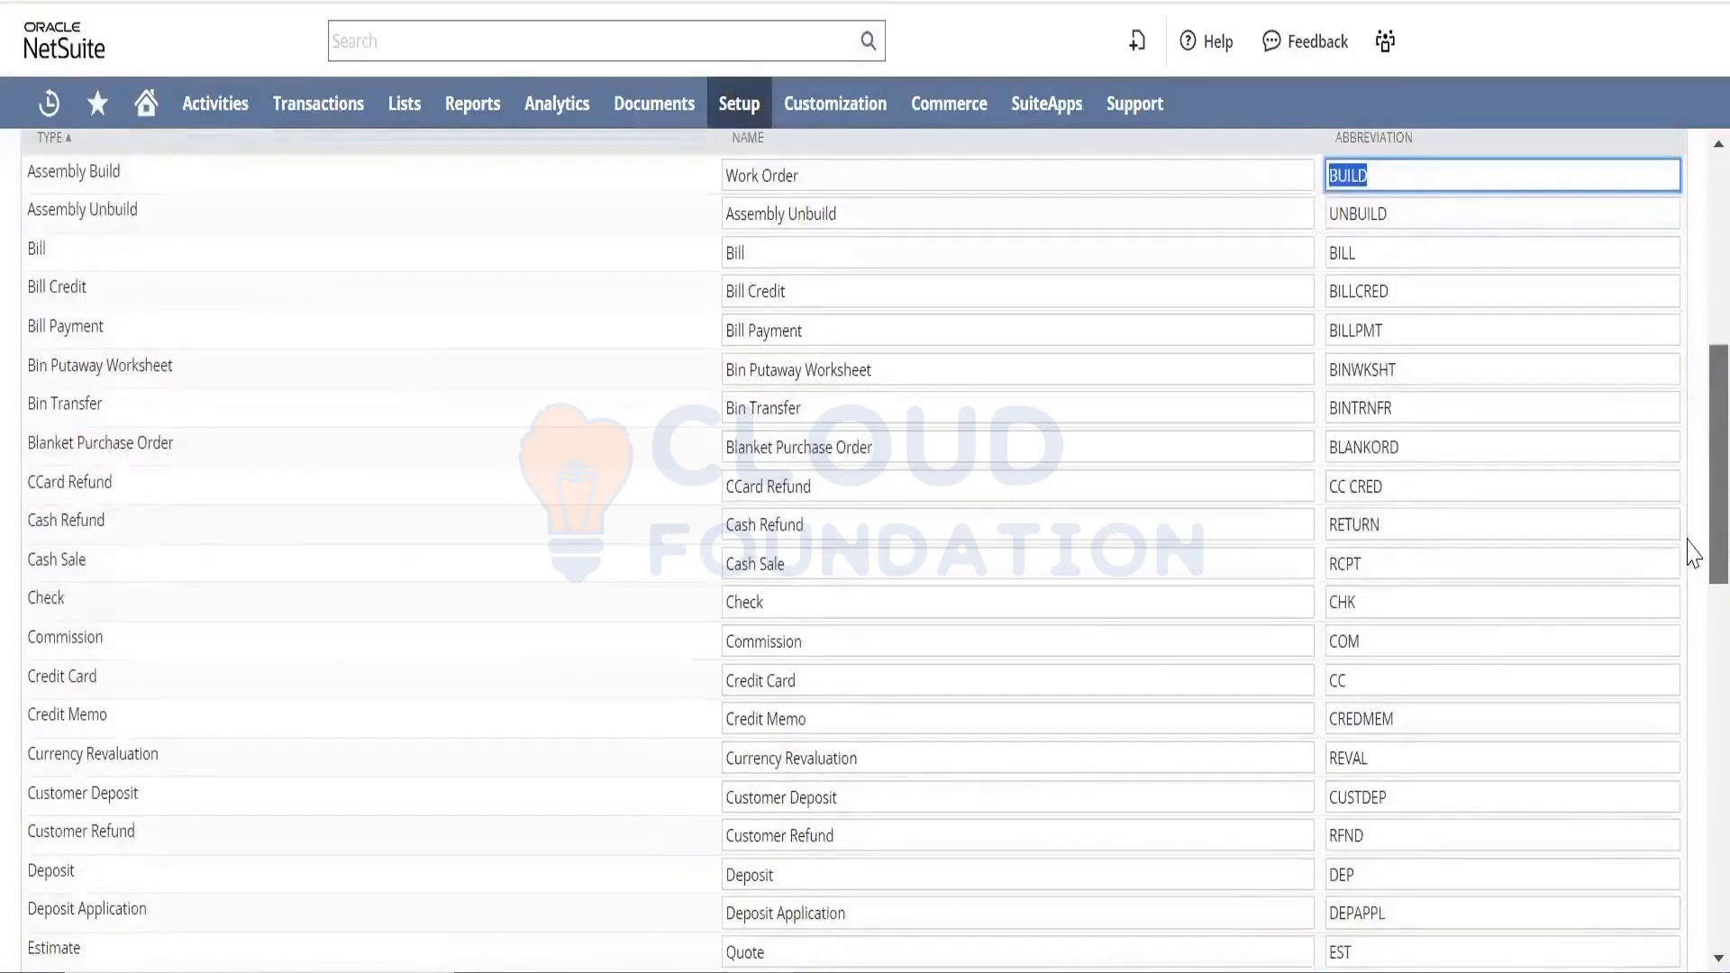
scroll(1692, 552, "down", 5)
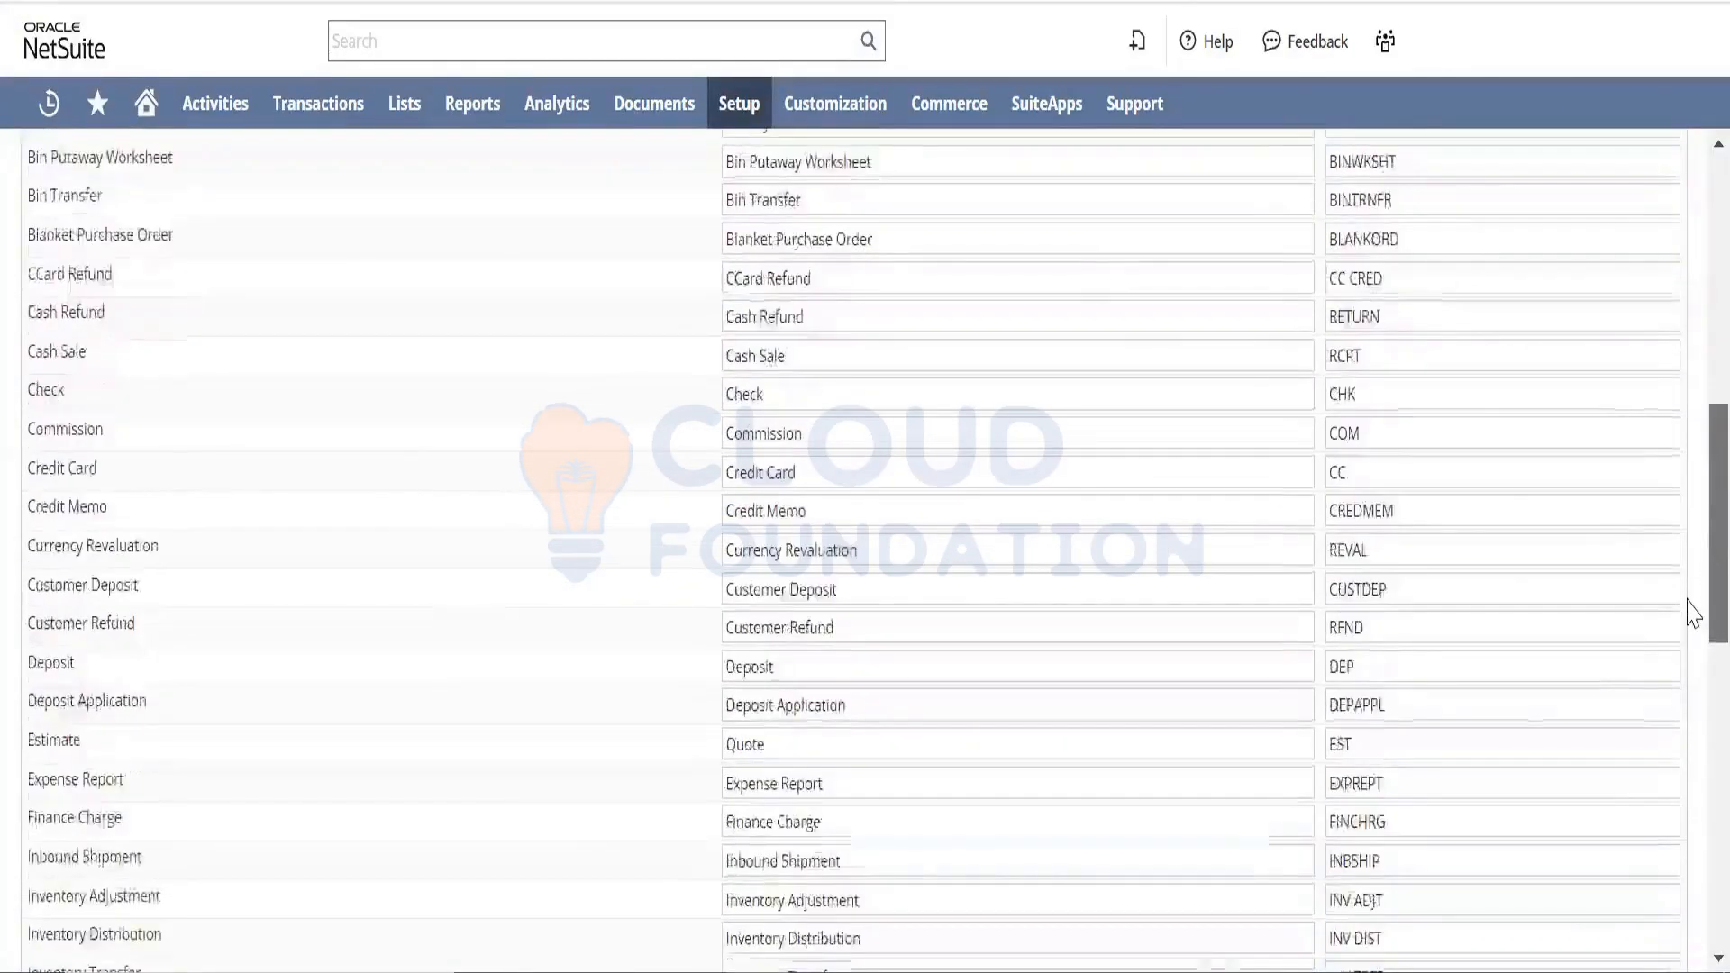
scroll(1693, 612, "up", 10)
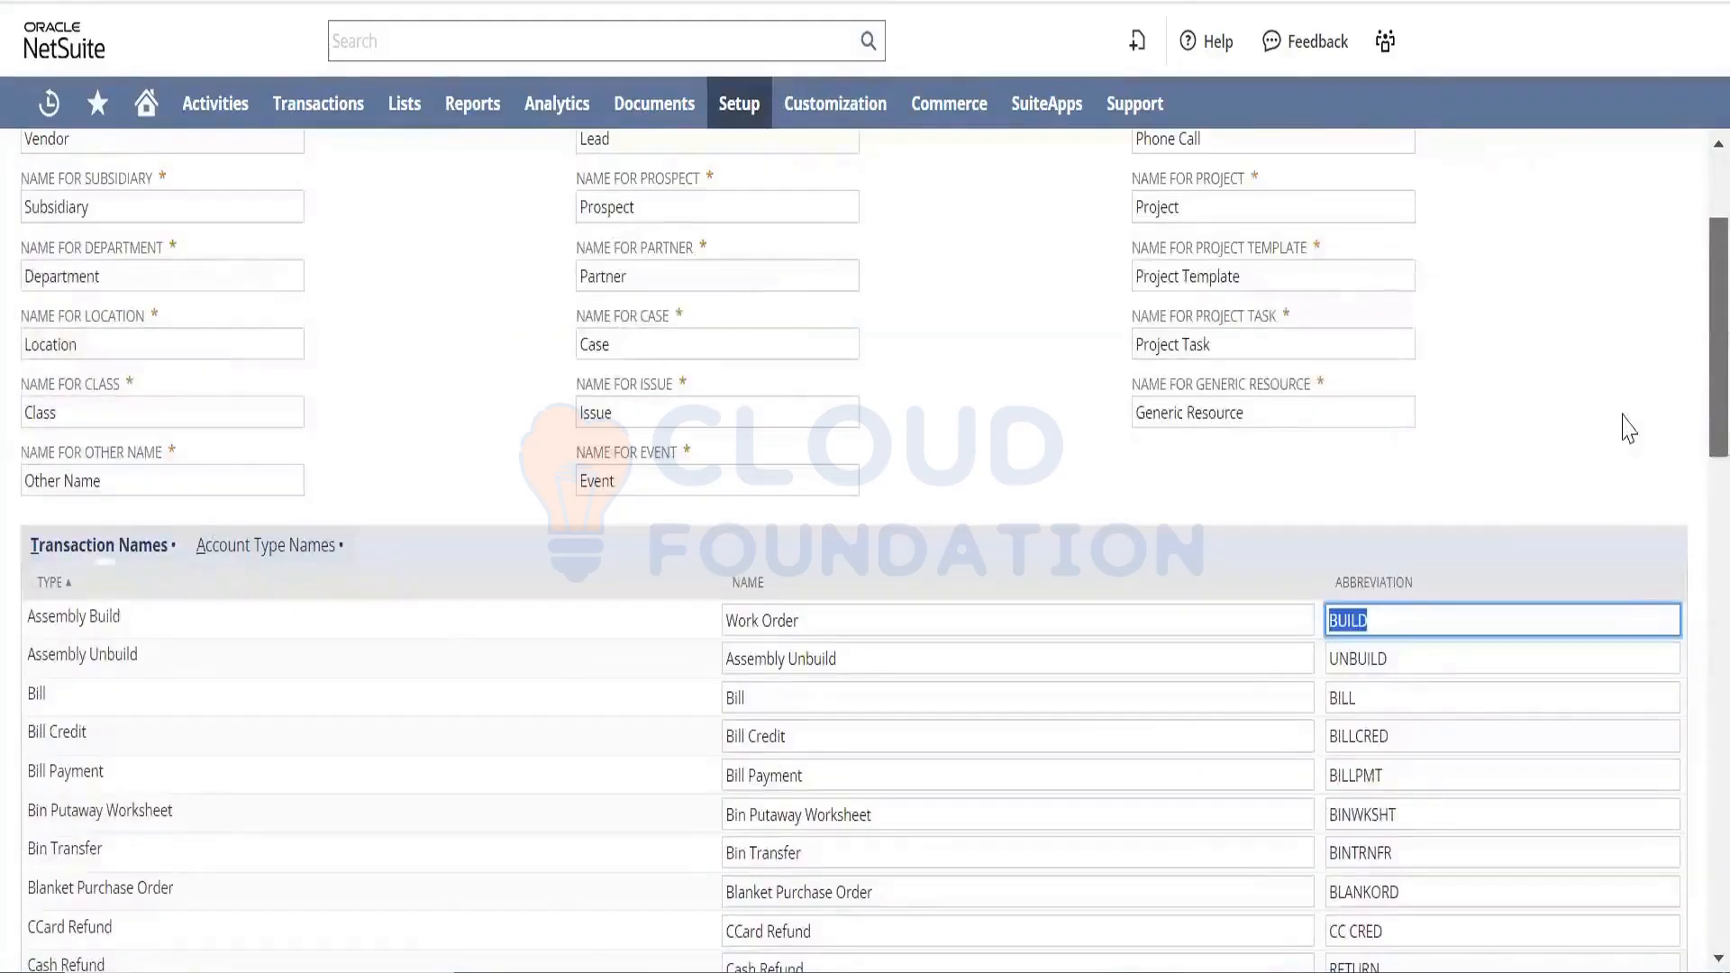
left_click(1435, 662)
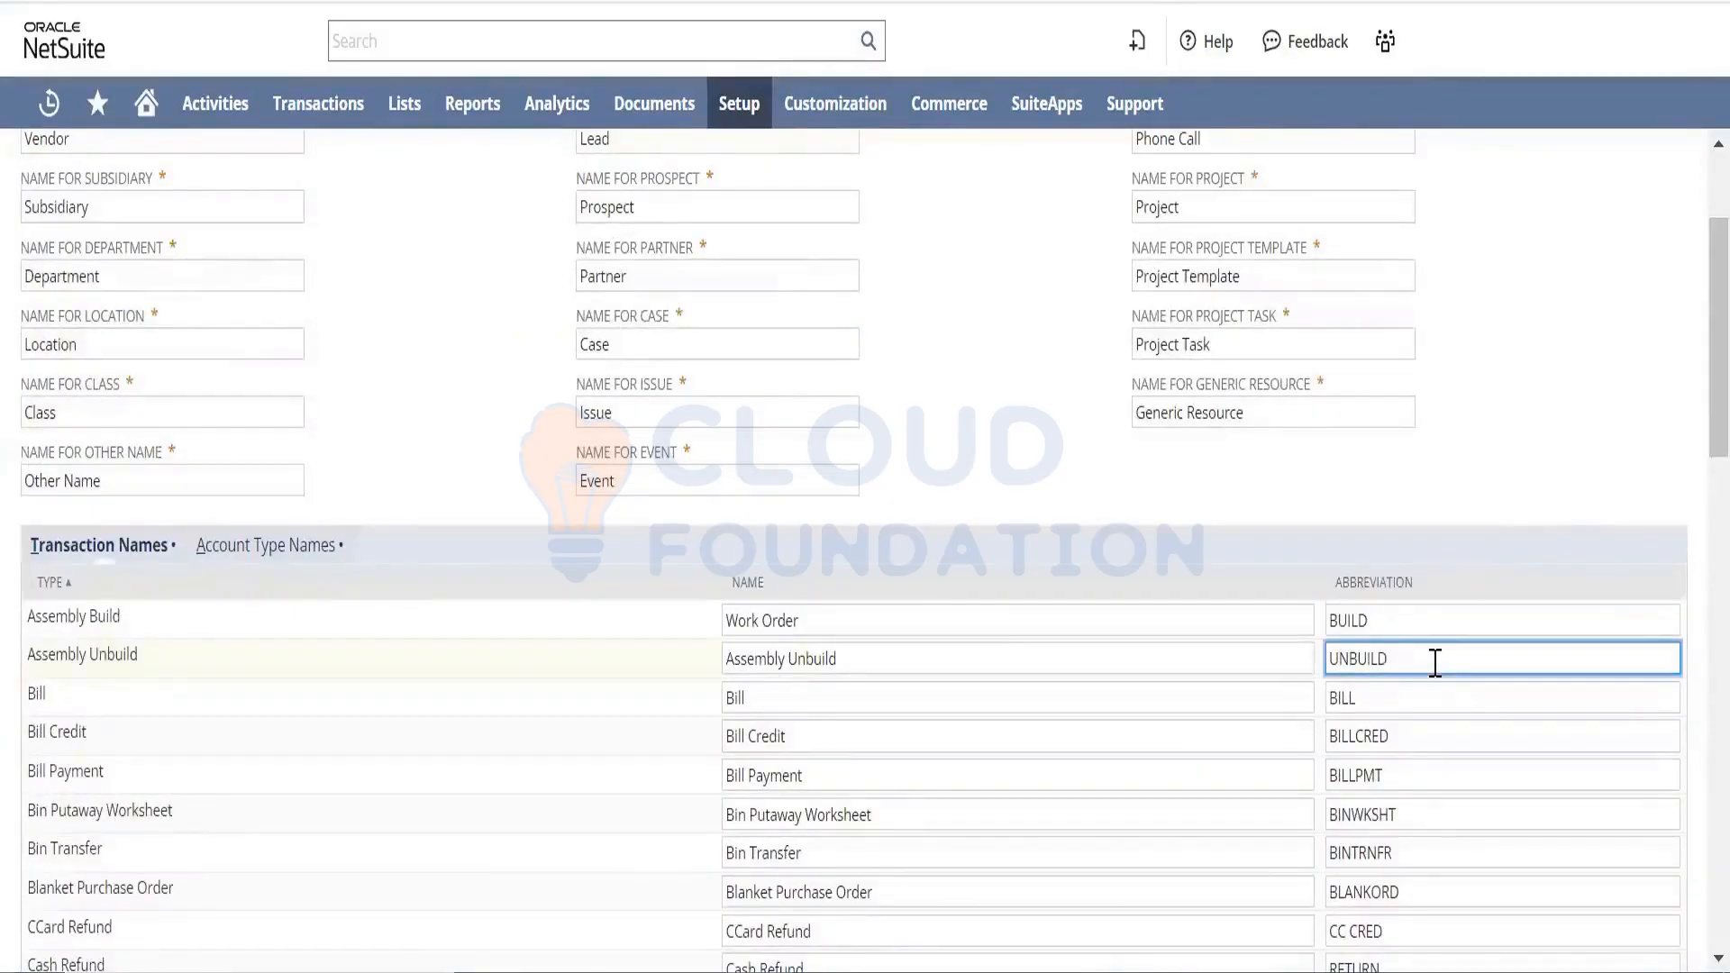
mouse_move(1692, 338)
left_mouse_down()
mouse_move(1692, 683)
mouse_move(1692, 342)
left_mouse_up()
- Leave the Rename Records/Transactions page without saving and open the Auto-Generated Numbers page from the company setup tasks
left_click(980, 2)
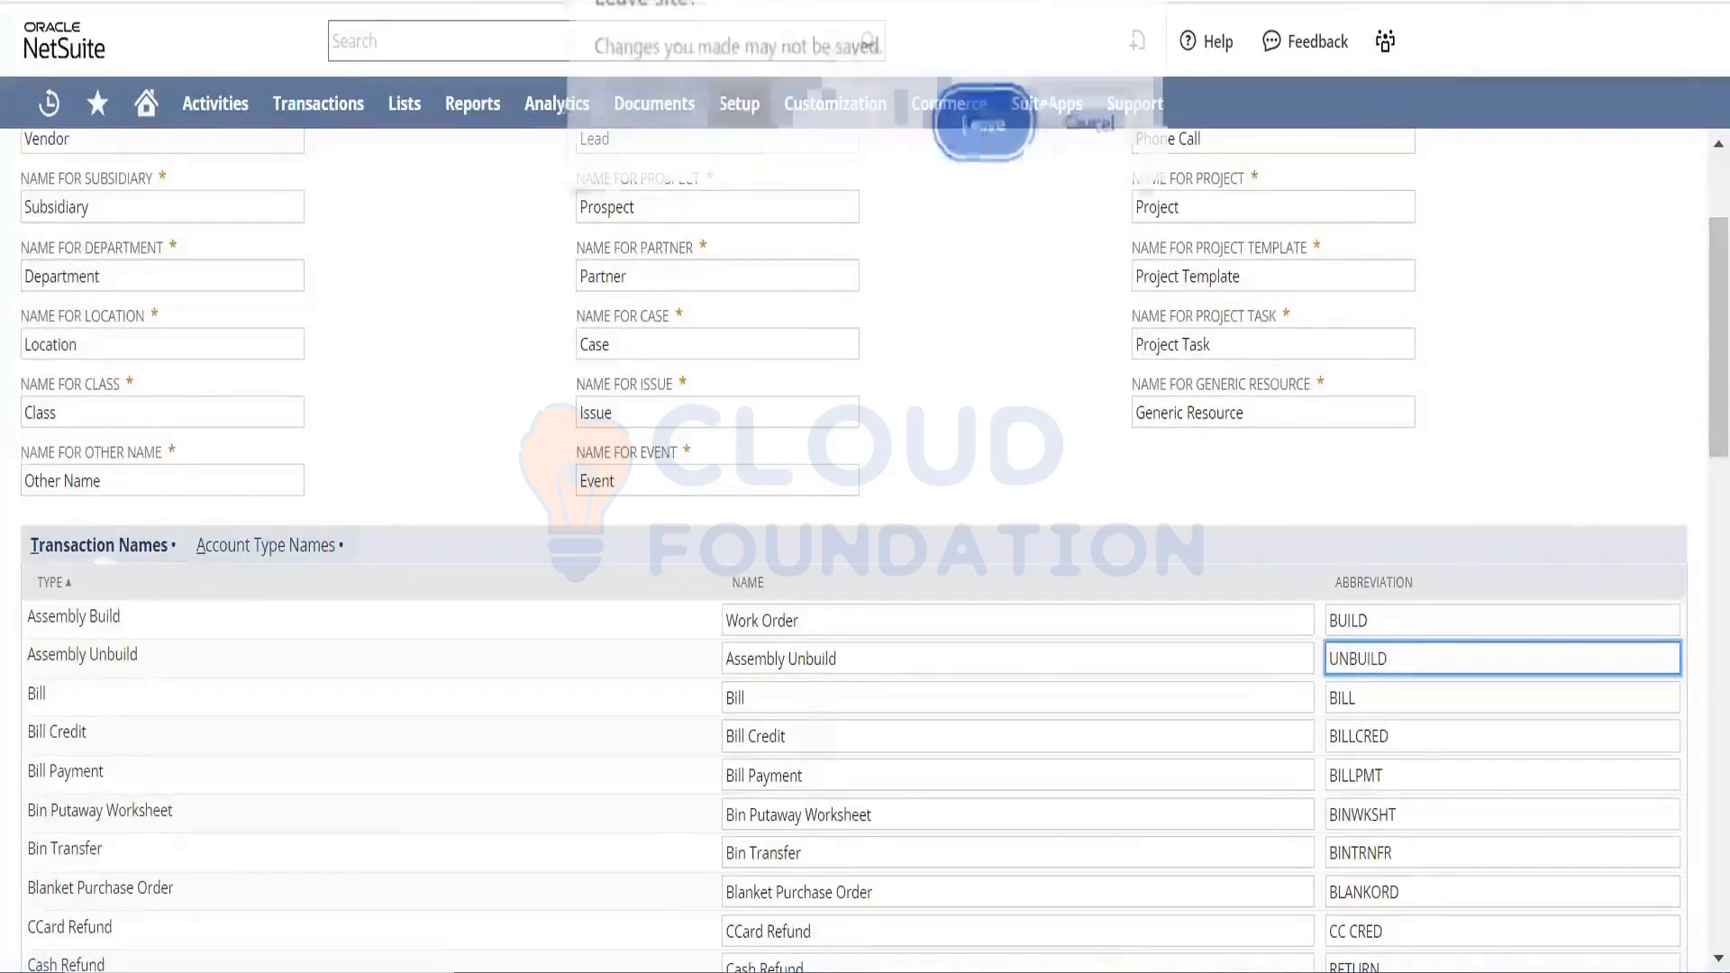
left_click(990, 131)
mouse_move(745, 129)
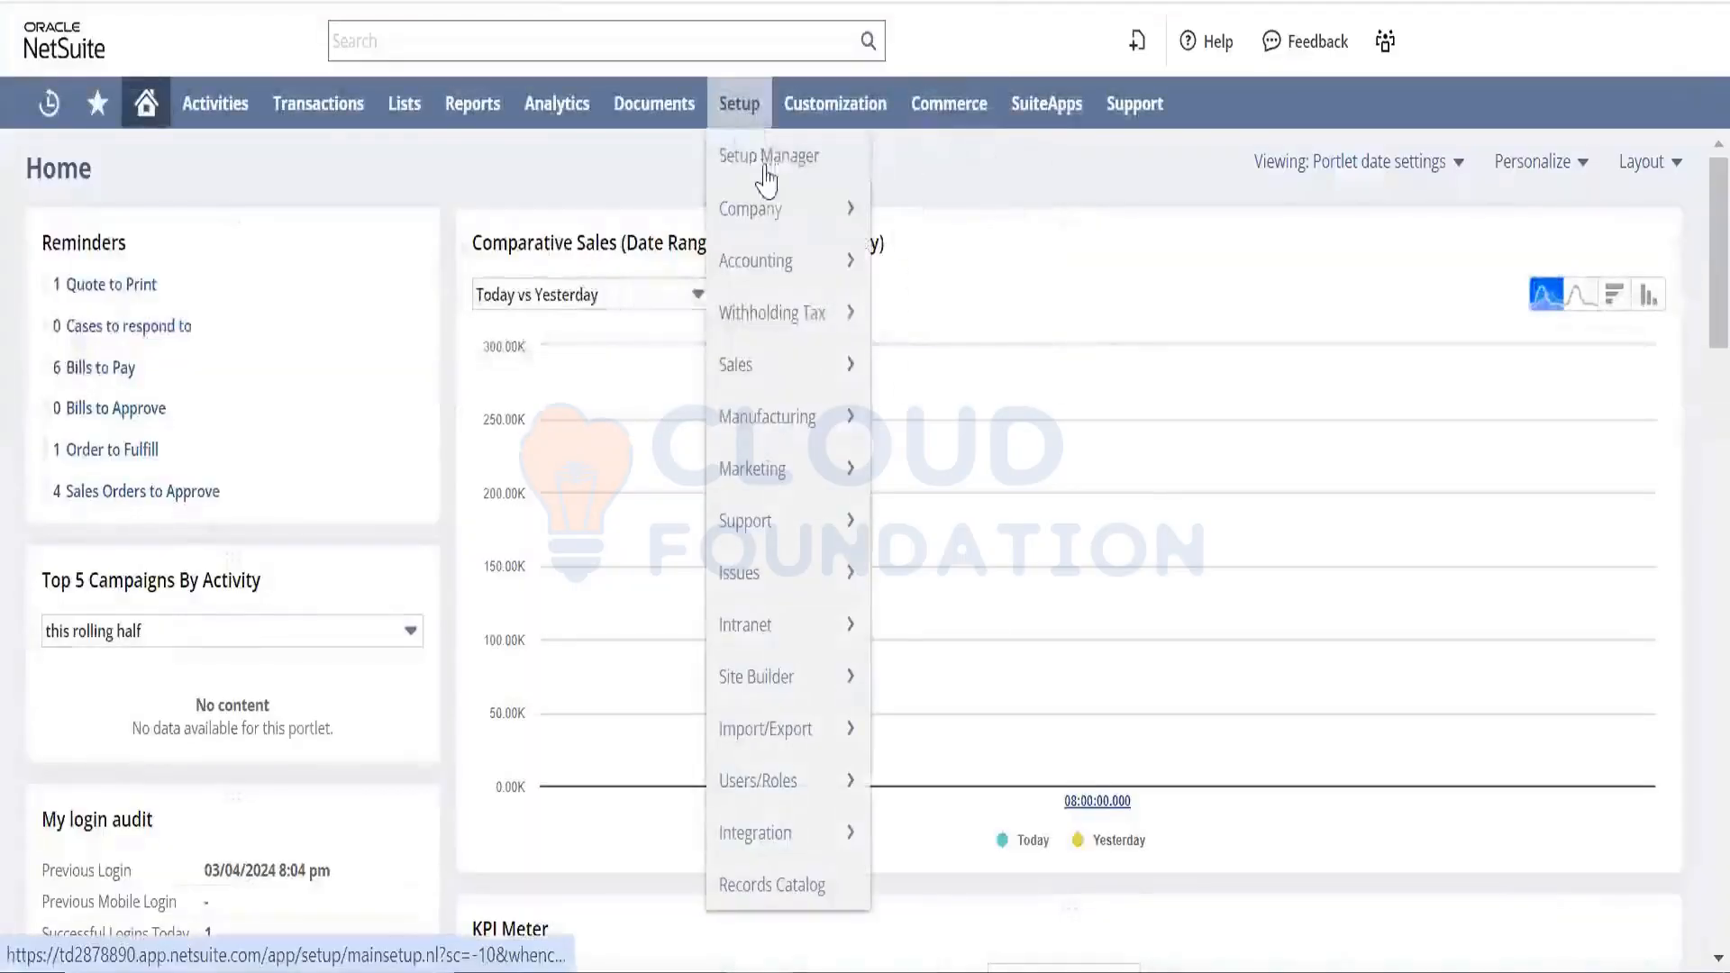
mouse_move(761, 206)
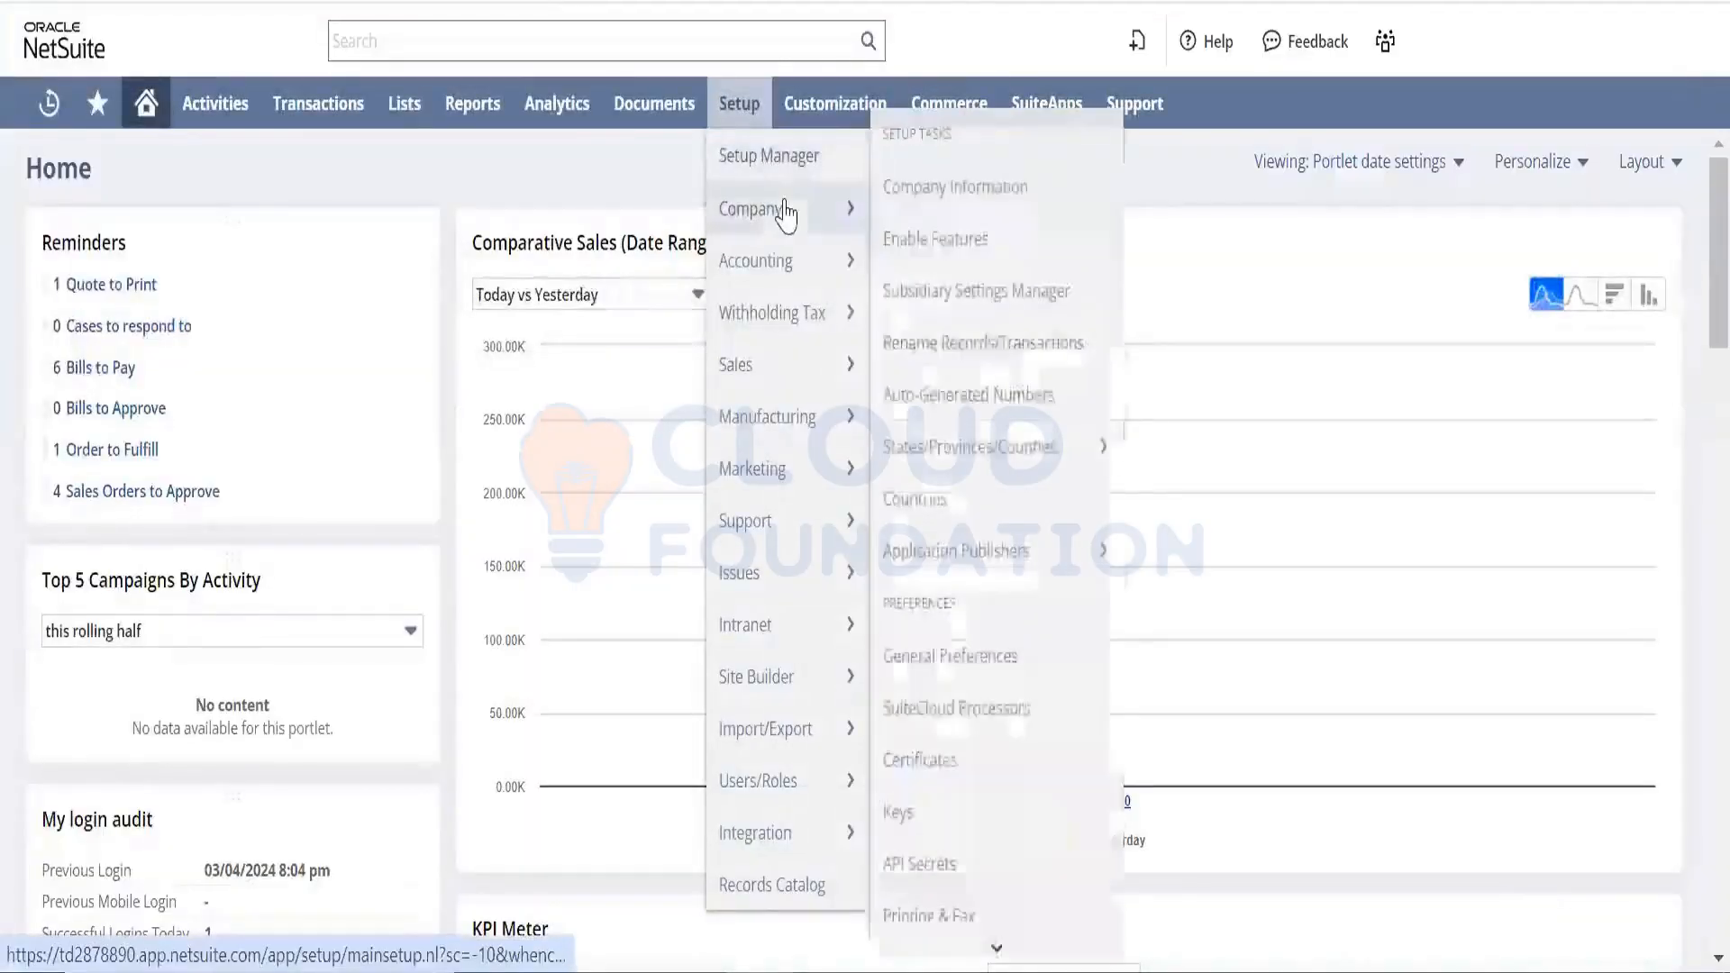
right_click(1008, 391)
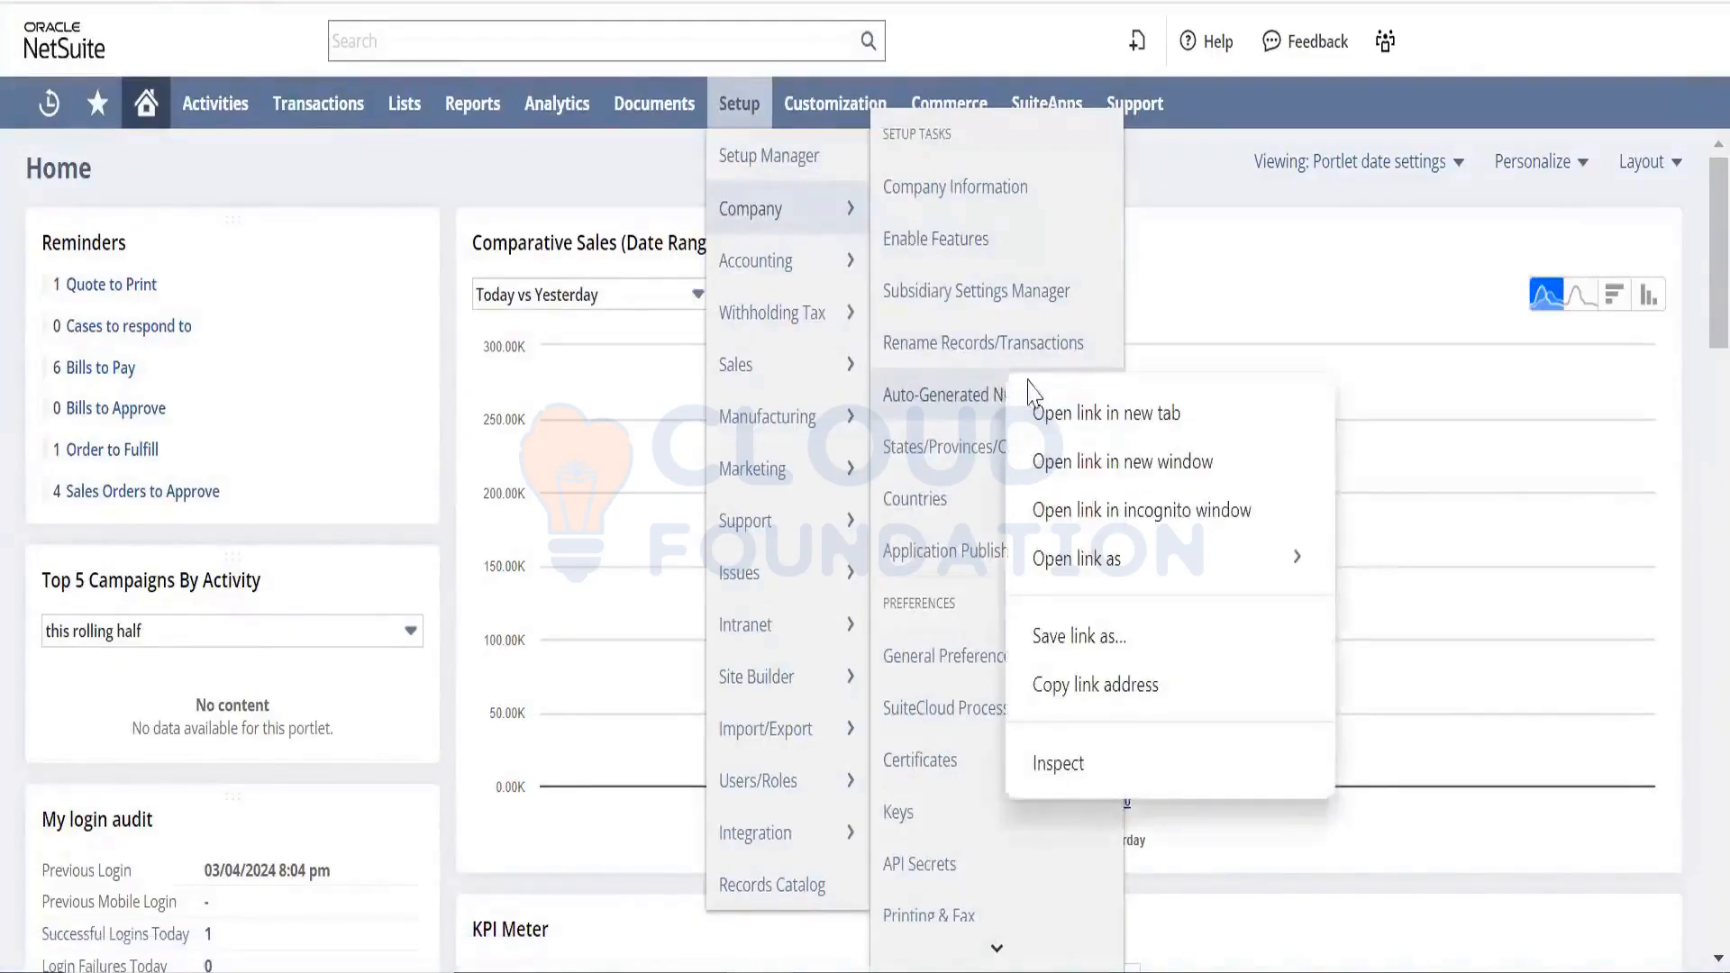
left_click(1046, 403)
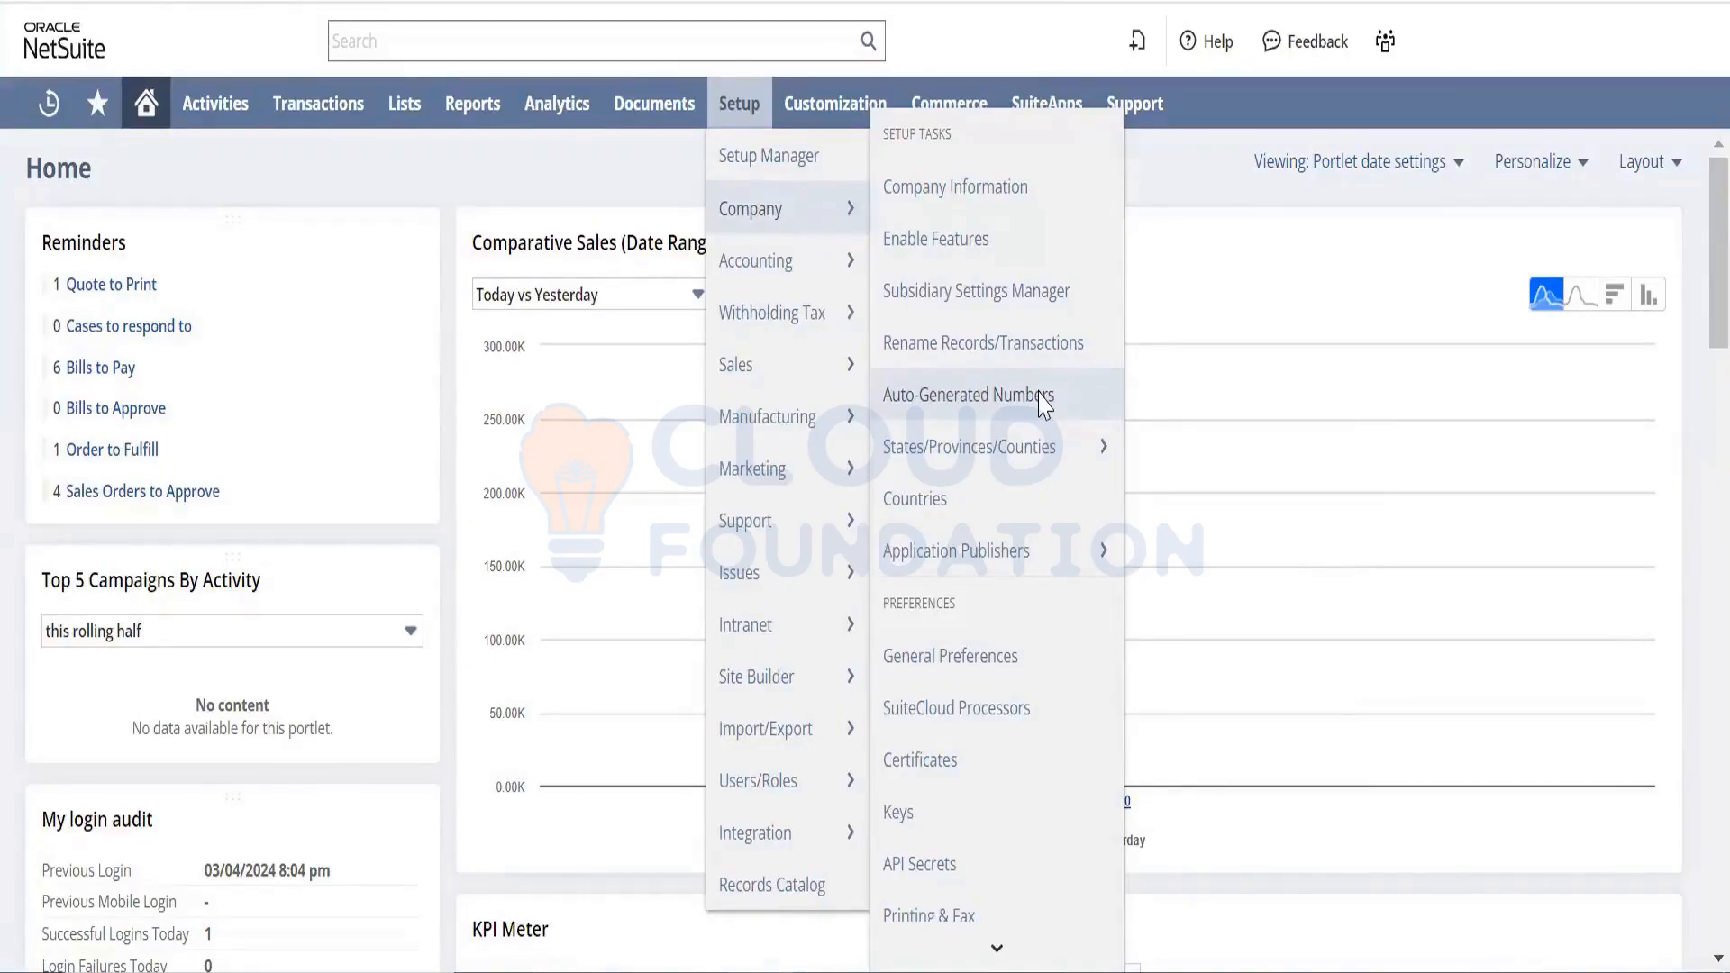
left_click(1043, 402)
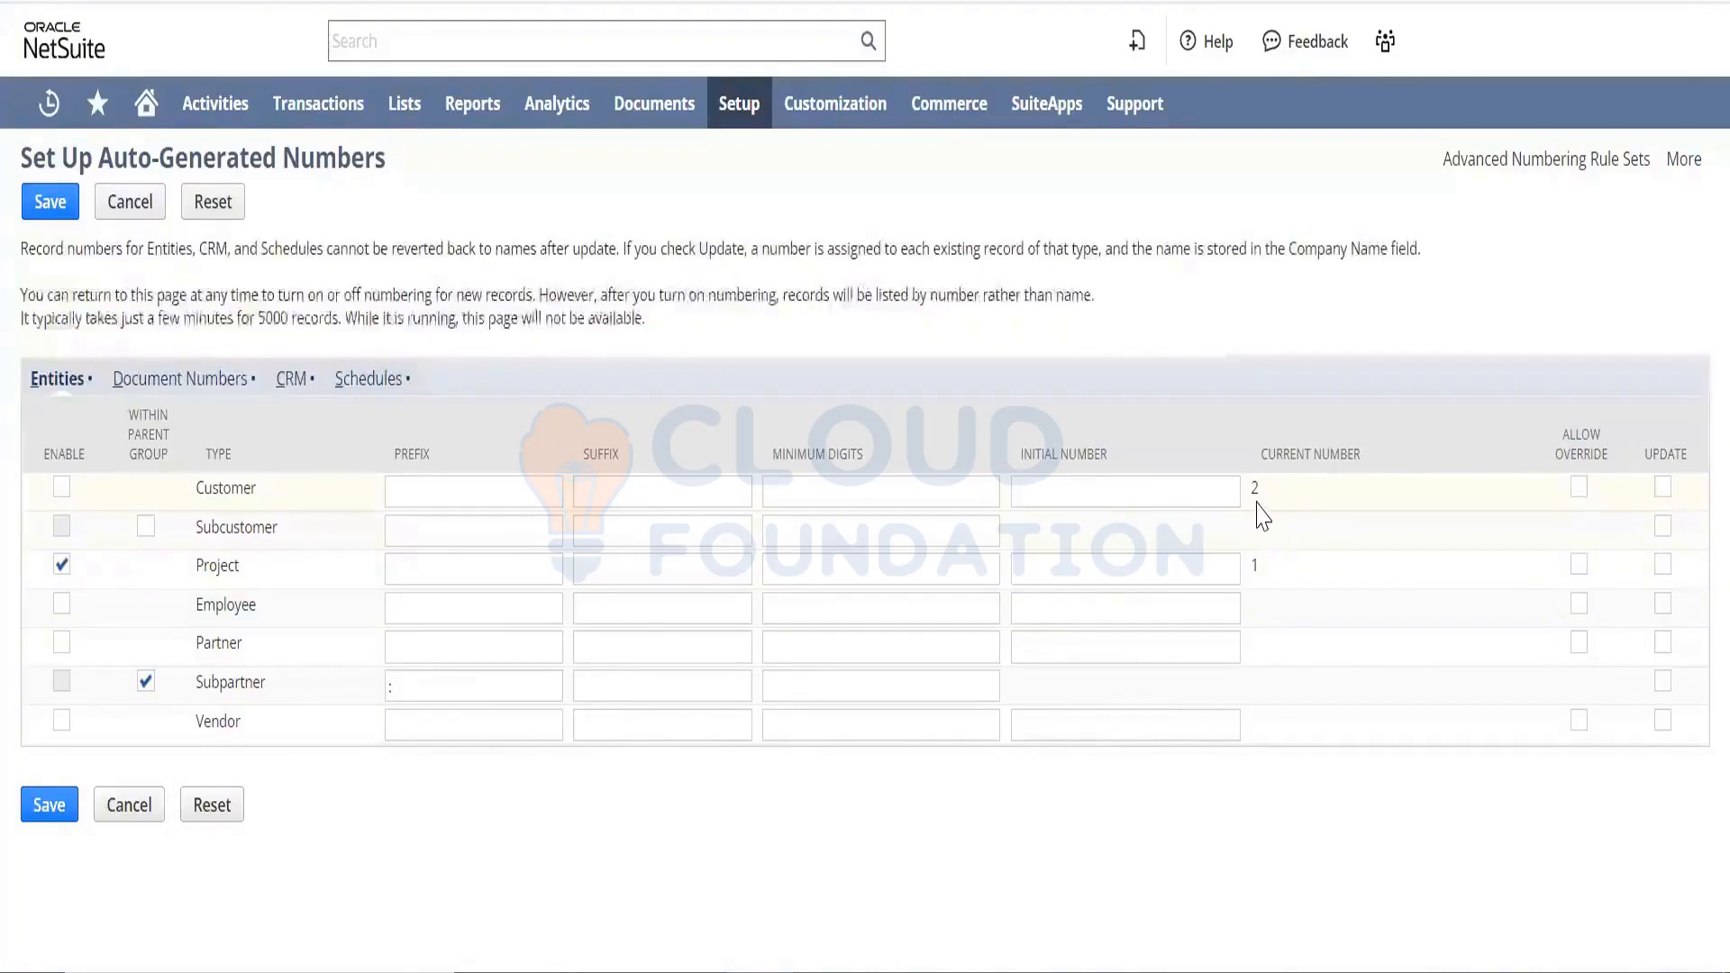
- Try to enter CUS as the Customer prefix without enabling numbering for that record type
left_click(530, 494)
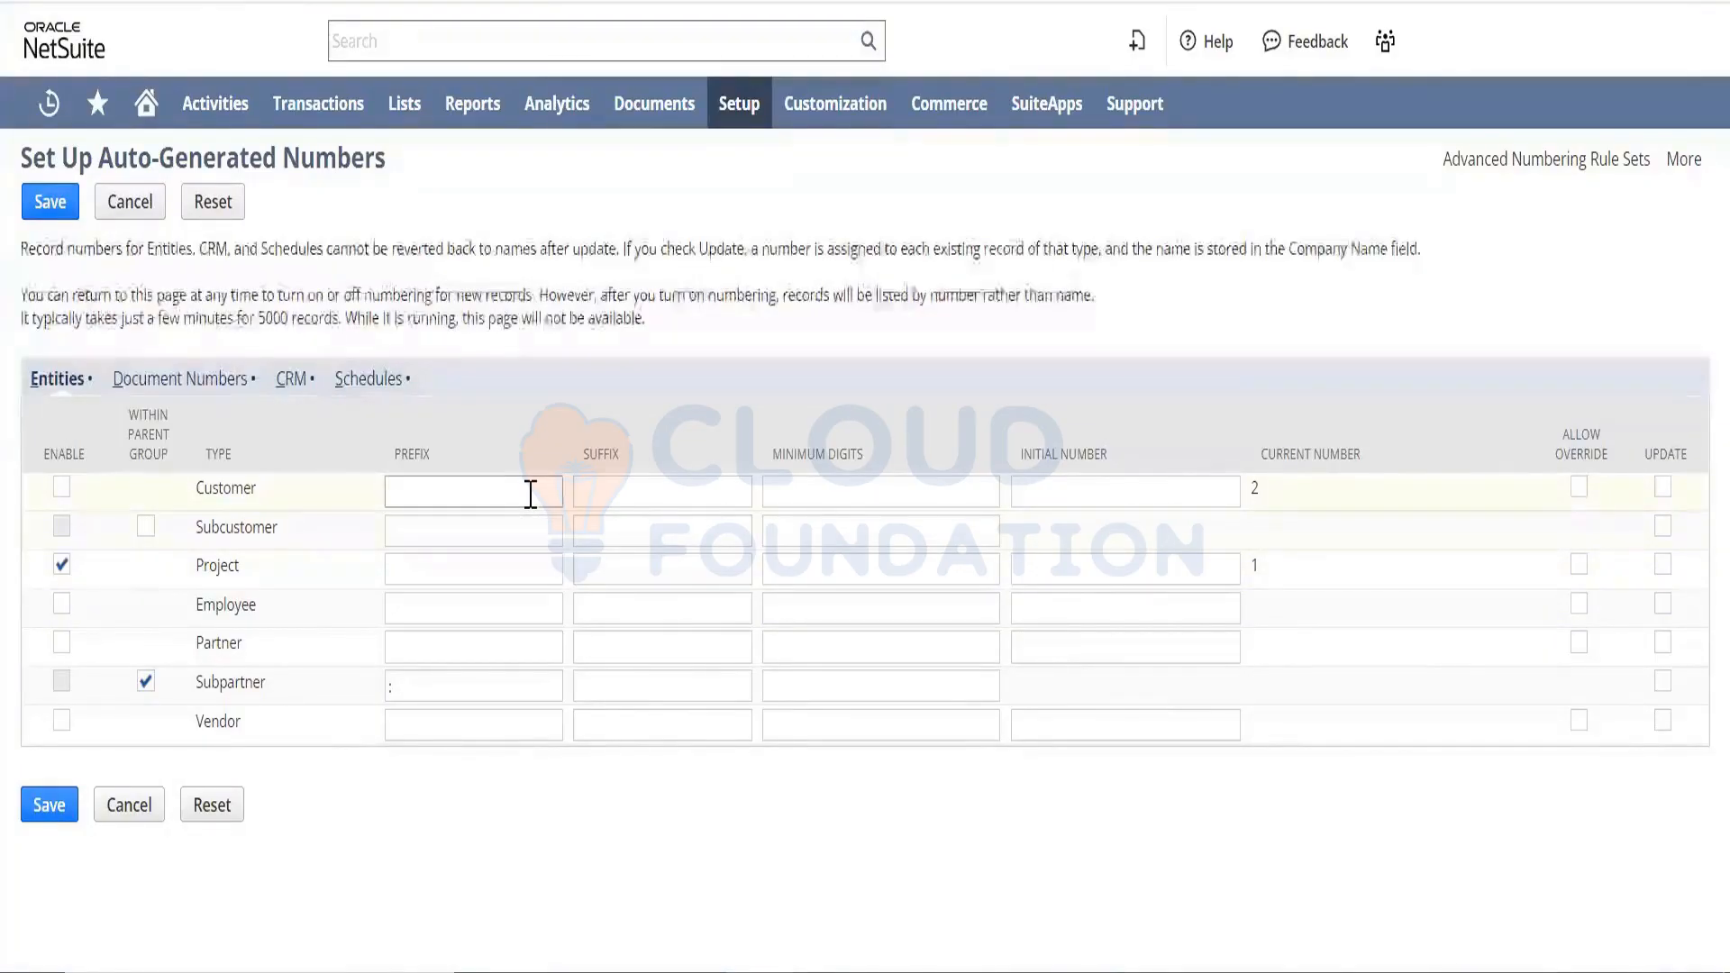
type("CUS")
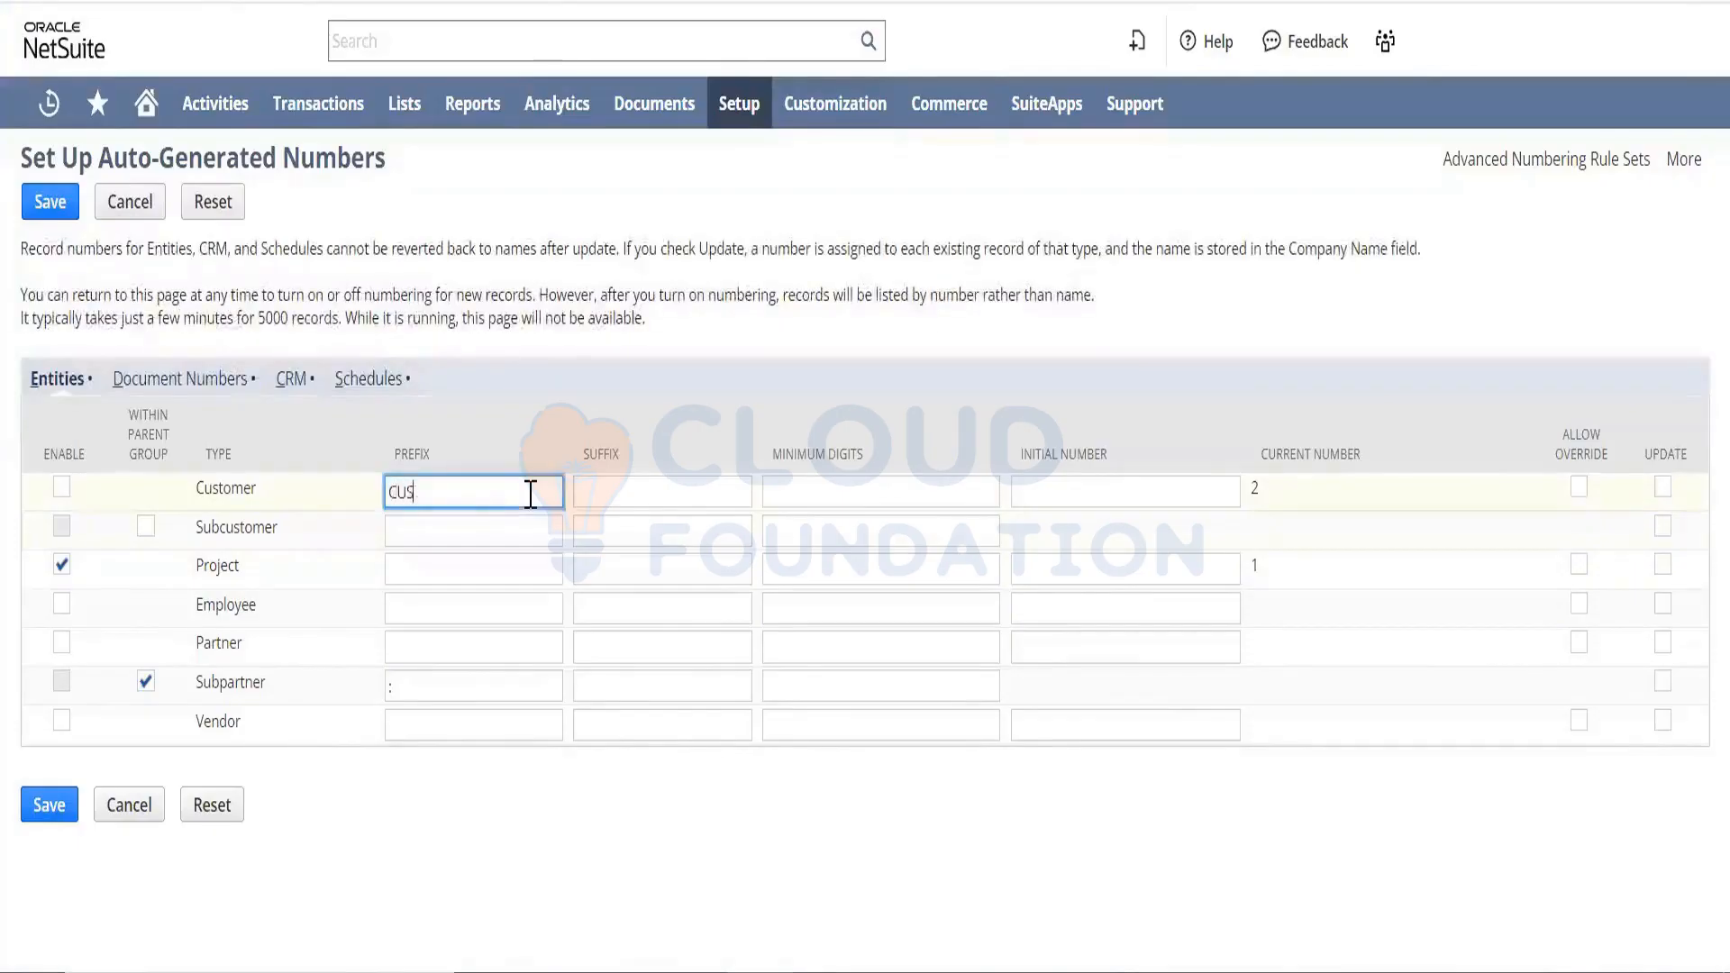
key("Tab")
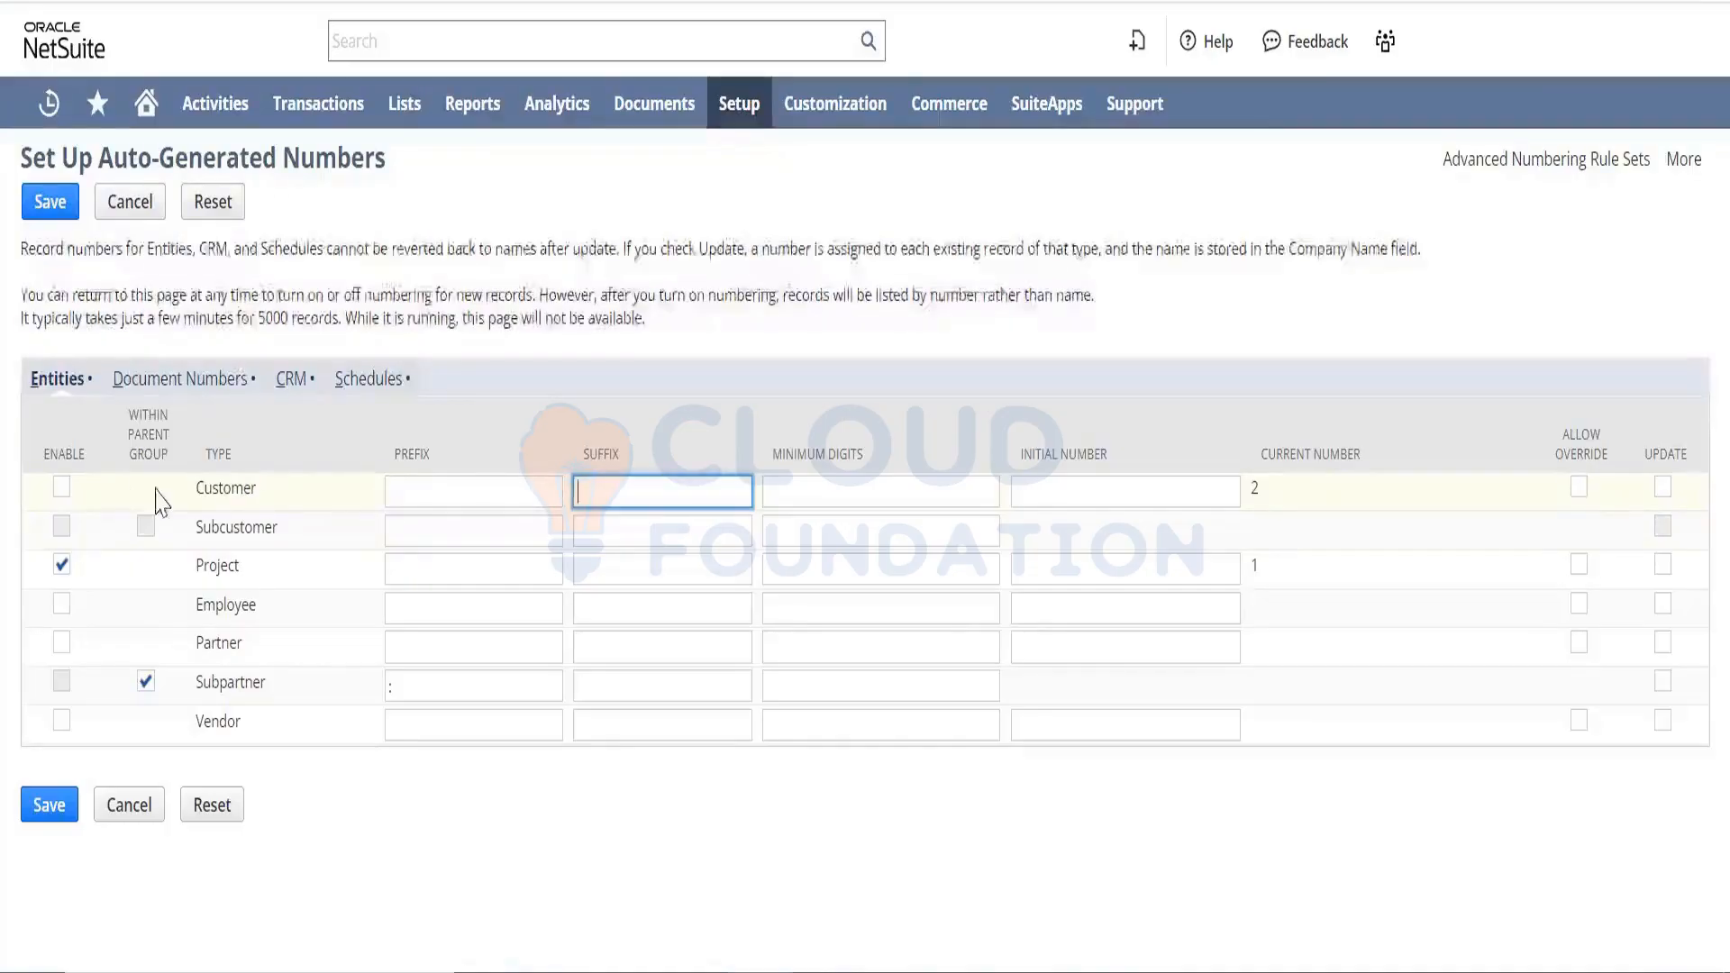
- Enable auto-generated numbering for the Customer entity and set its prefix to CUS
left_click(61, 488)
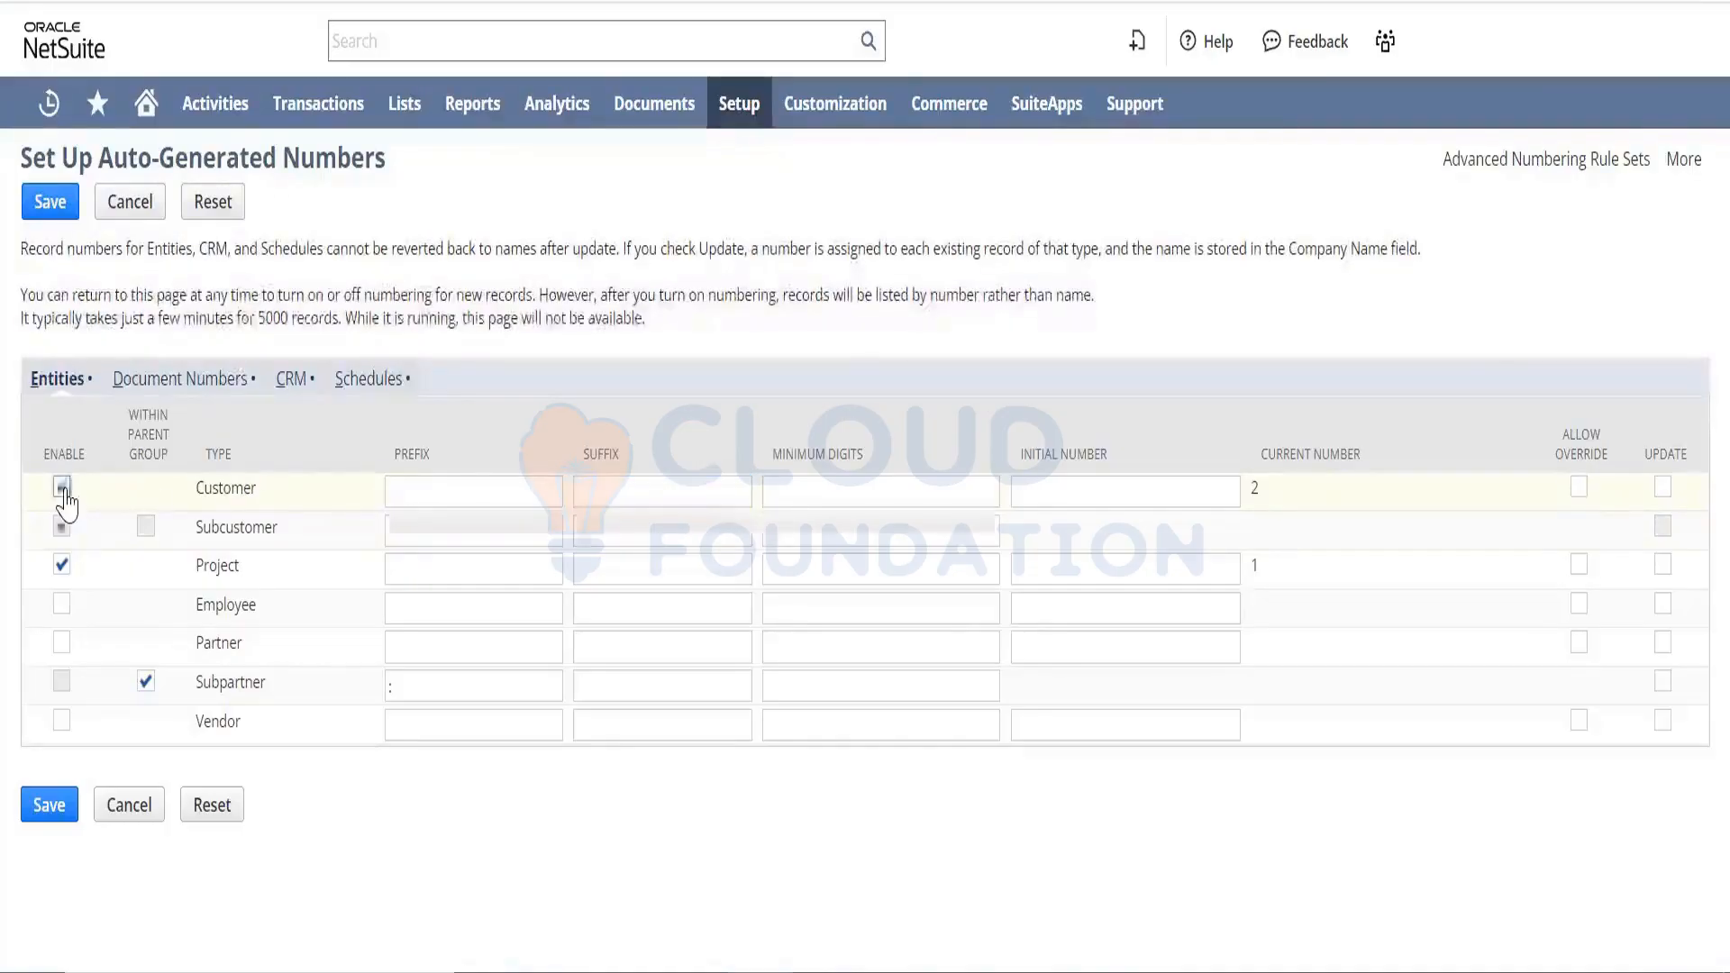
left_click(434, 483)
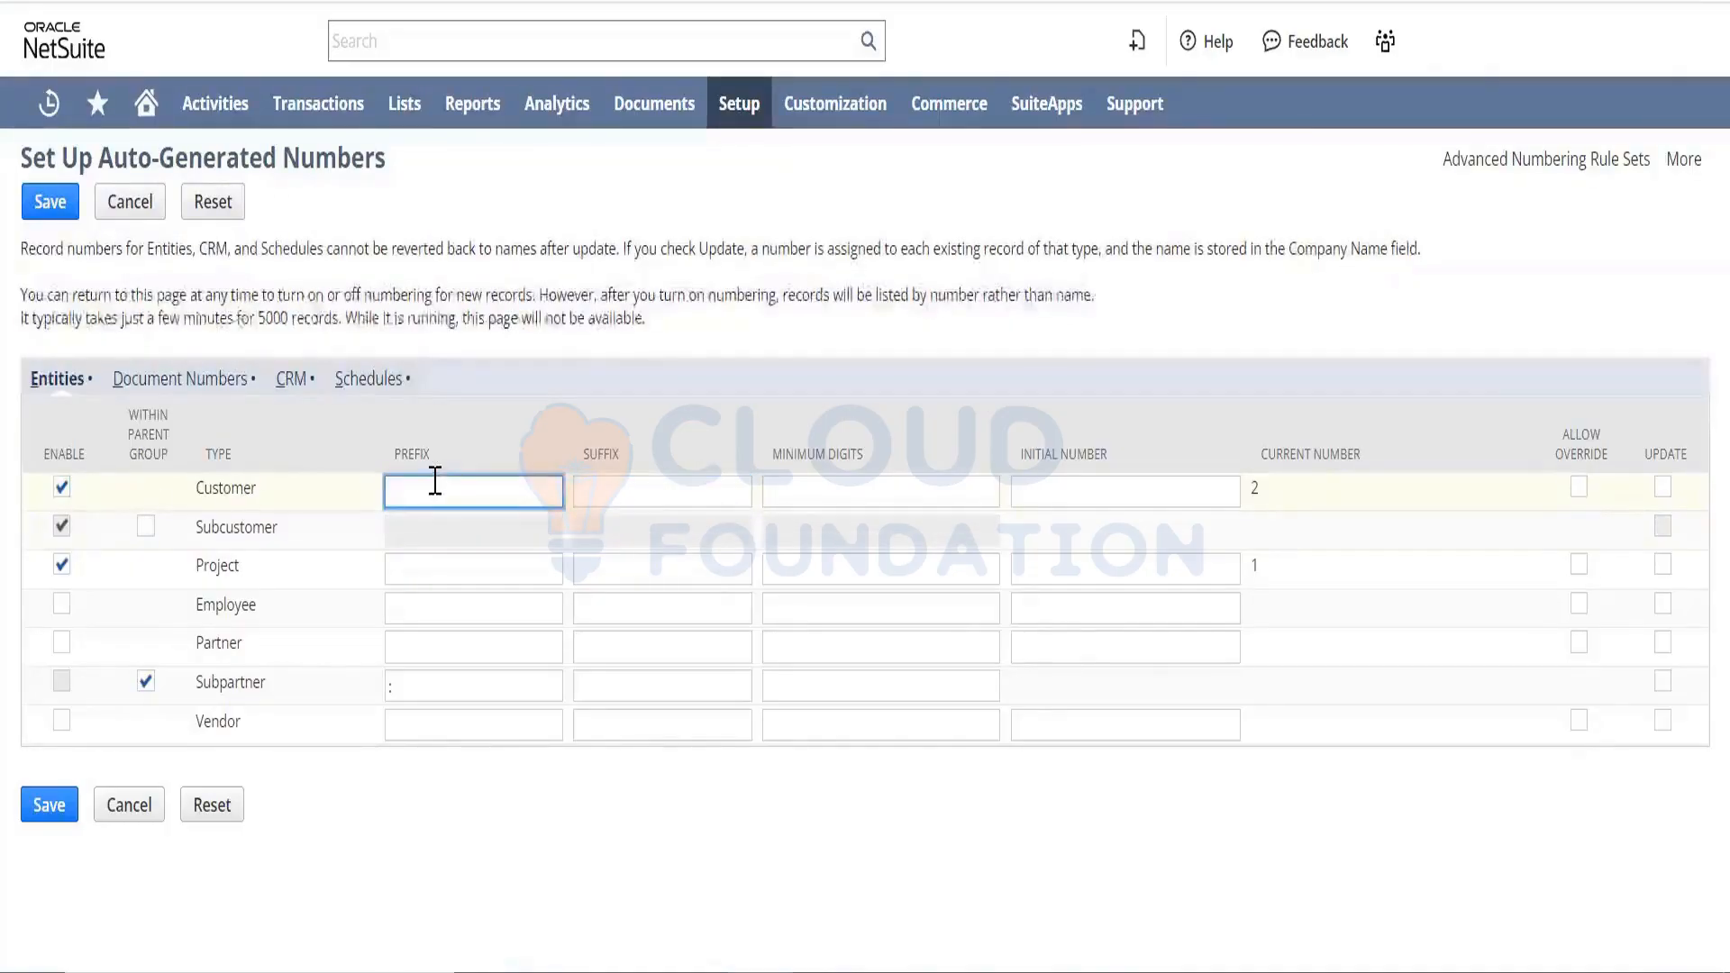
type("CUS")
key("Tab")
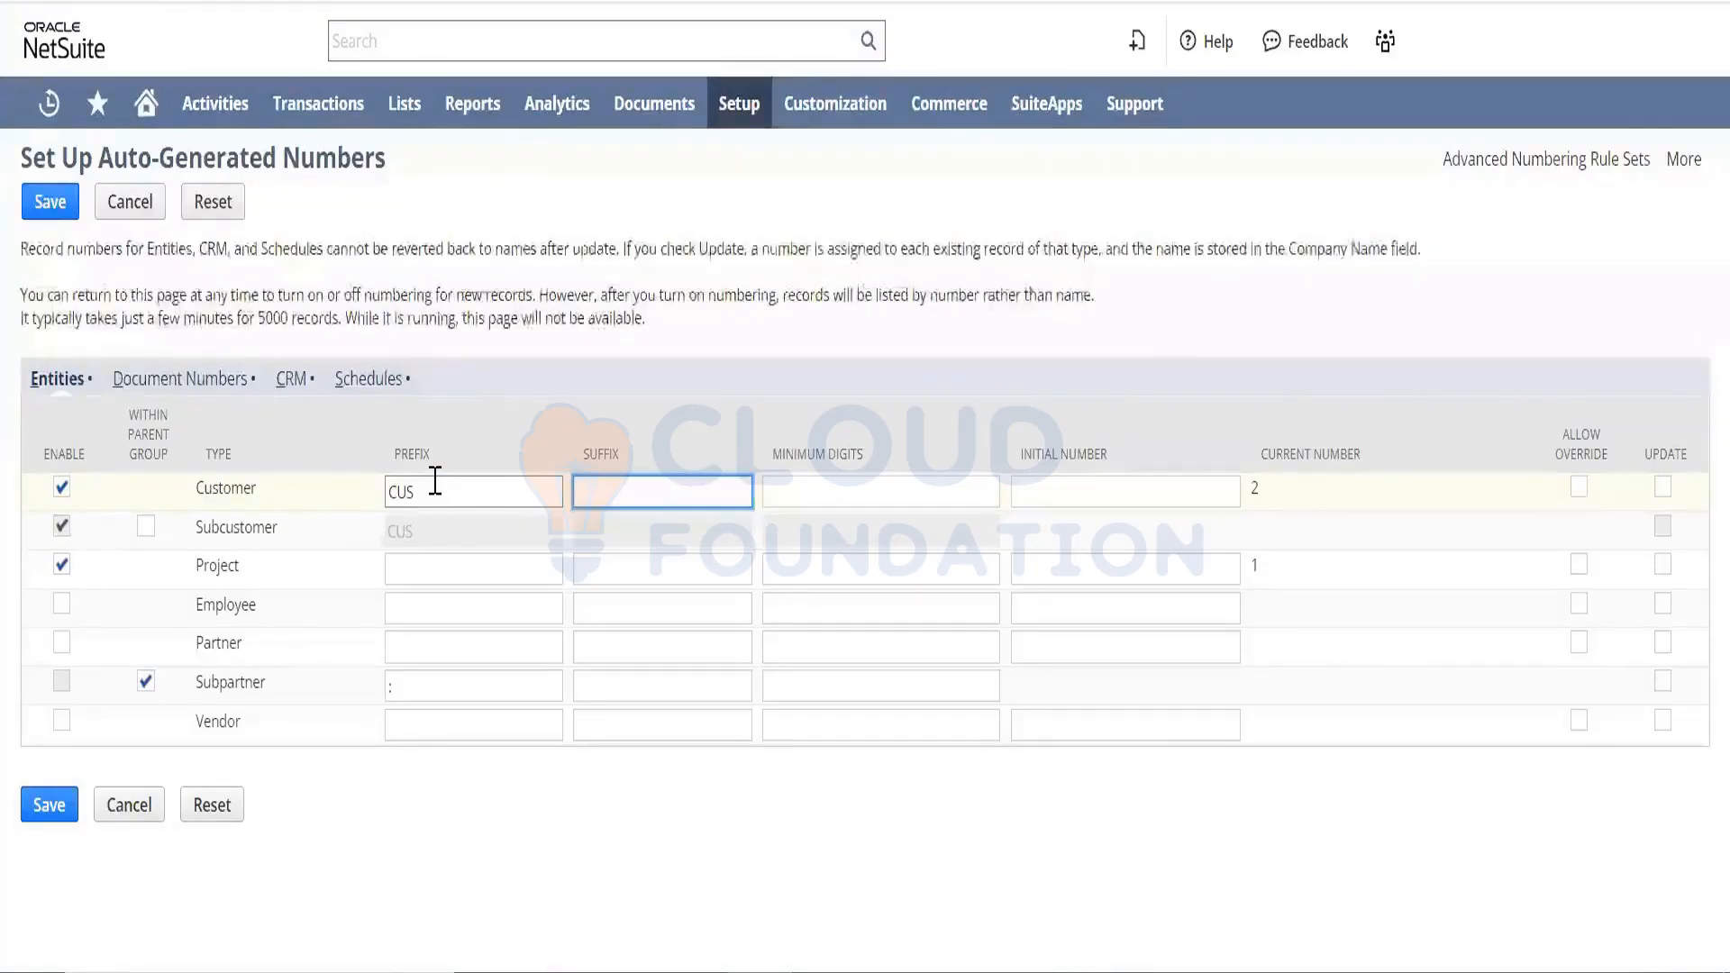
- Try MER as the Customer numbering suffix and clear it again
type("MER")
key("Tab")
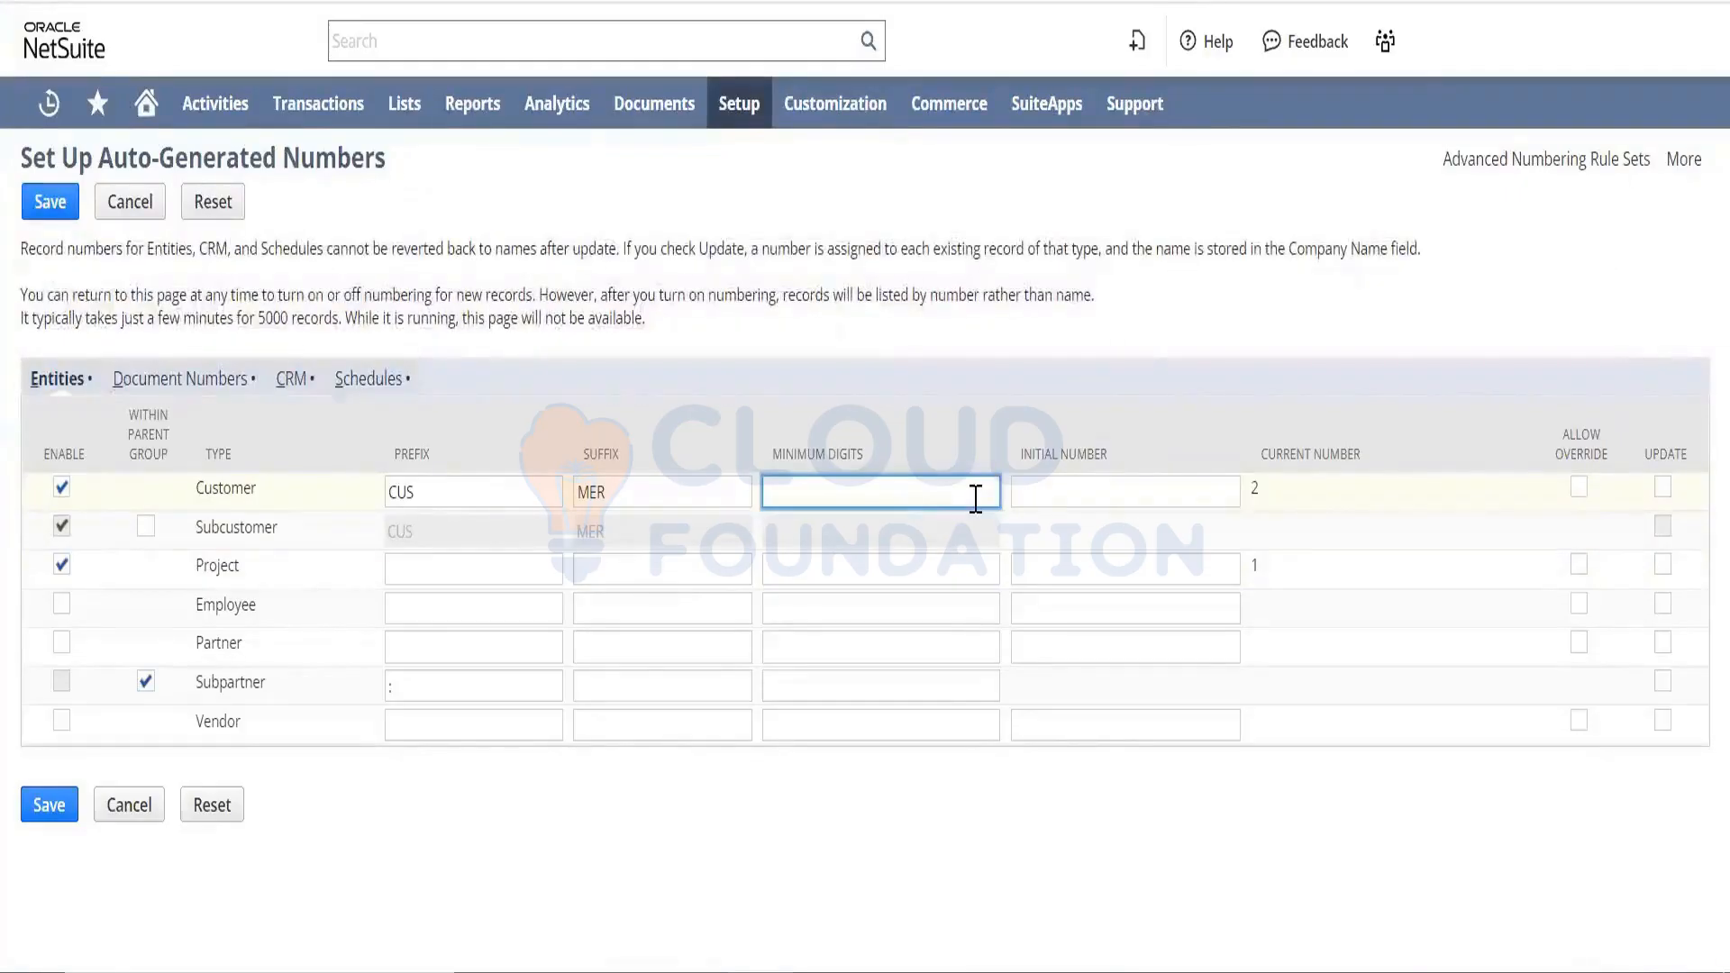
key("shift+Tab")
key("BackSpace")
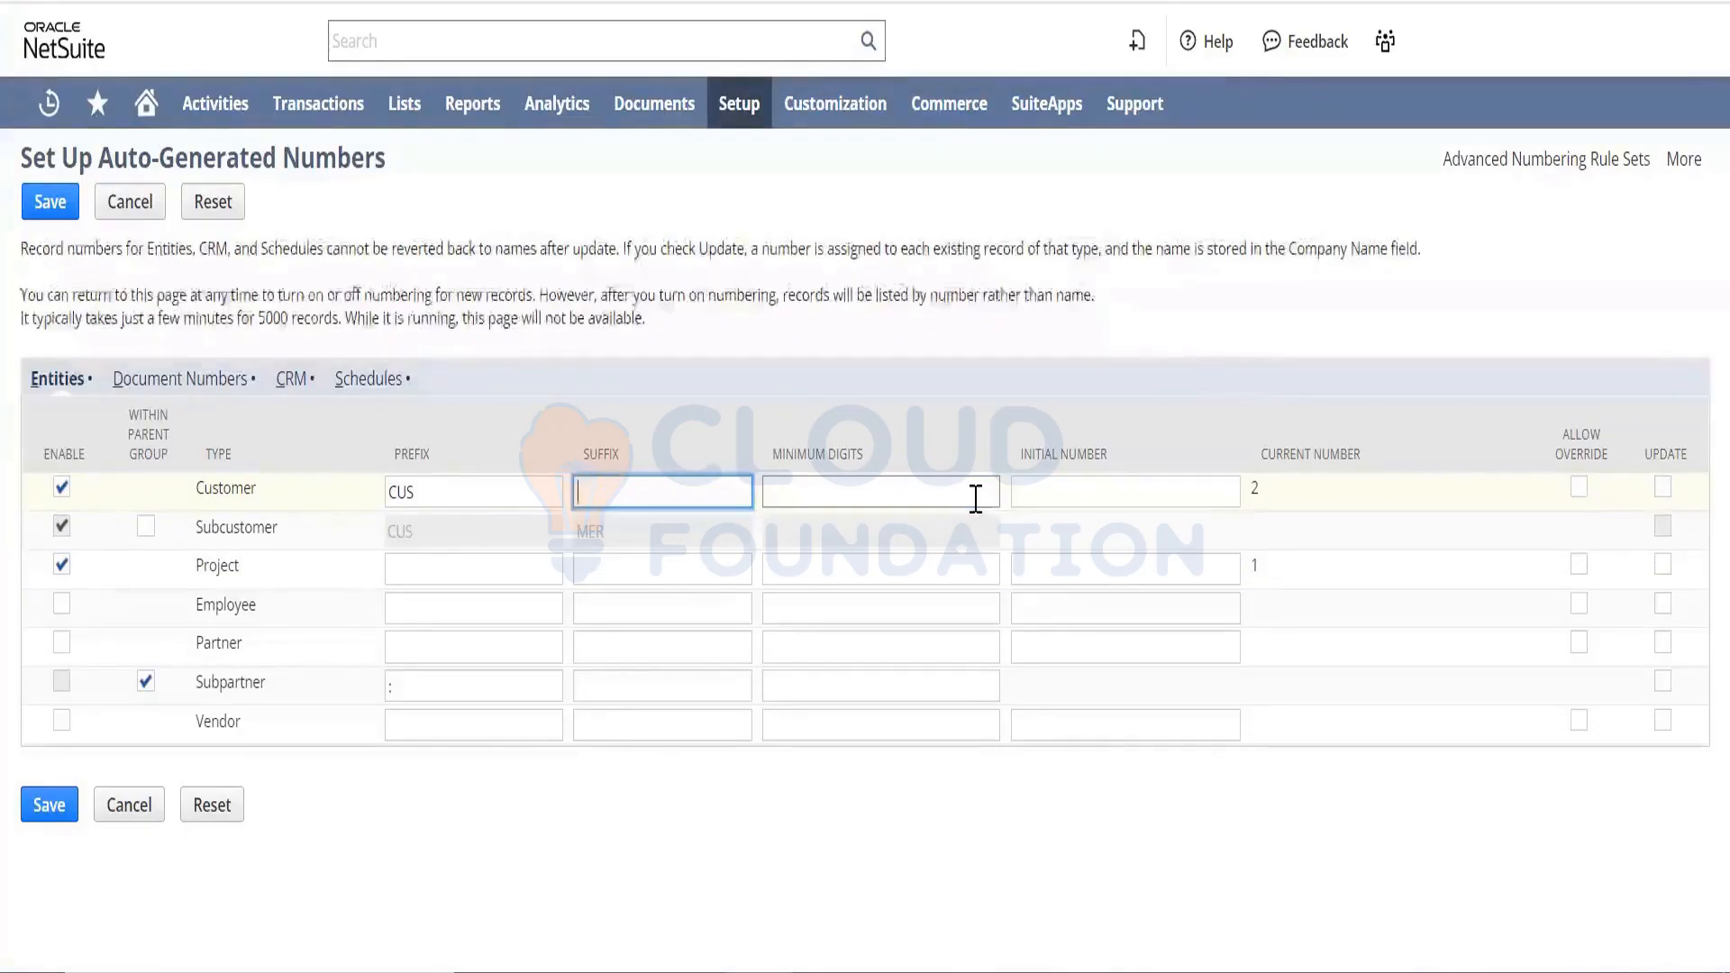
- Set the minimum digits for Customer numbering to 8
key("Tab")
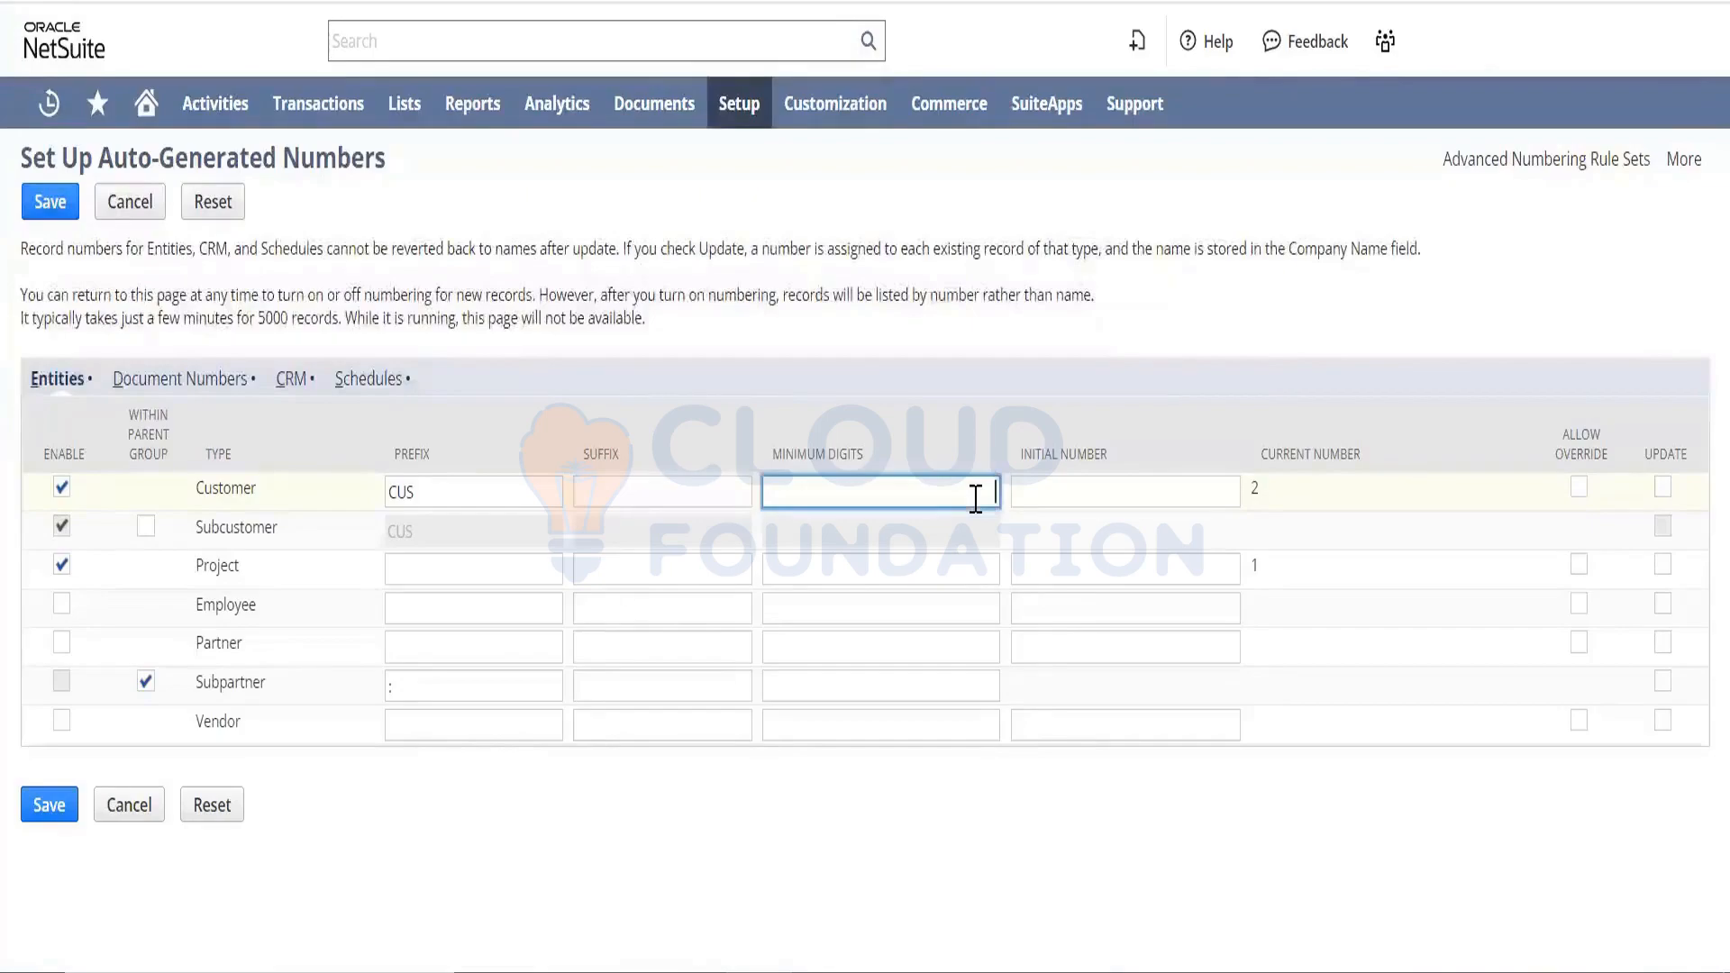
type("8")
key("Tab")
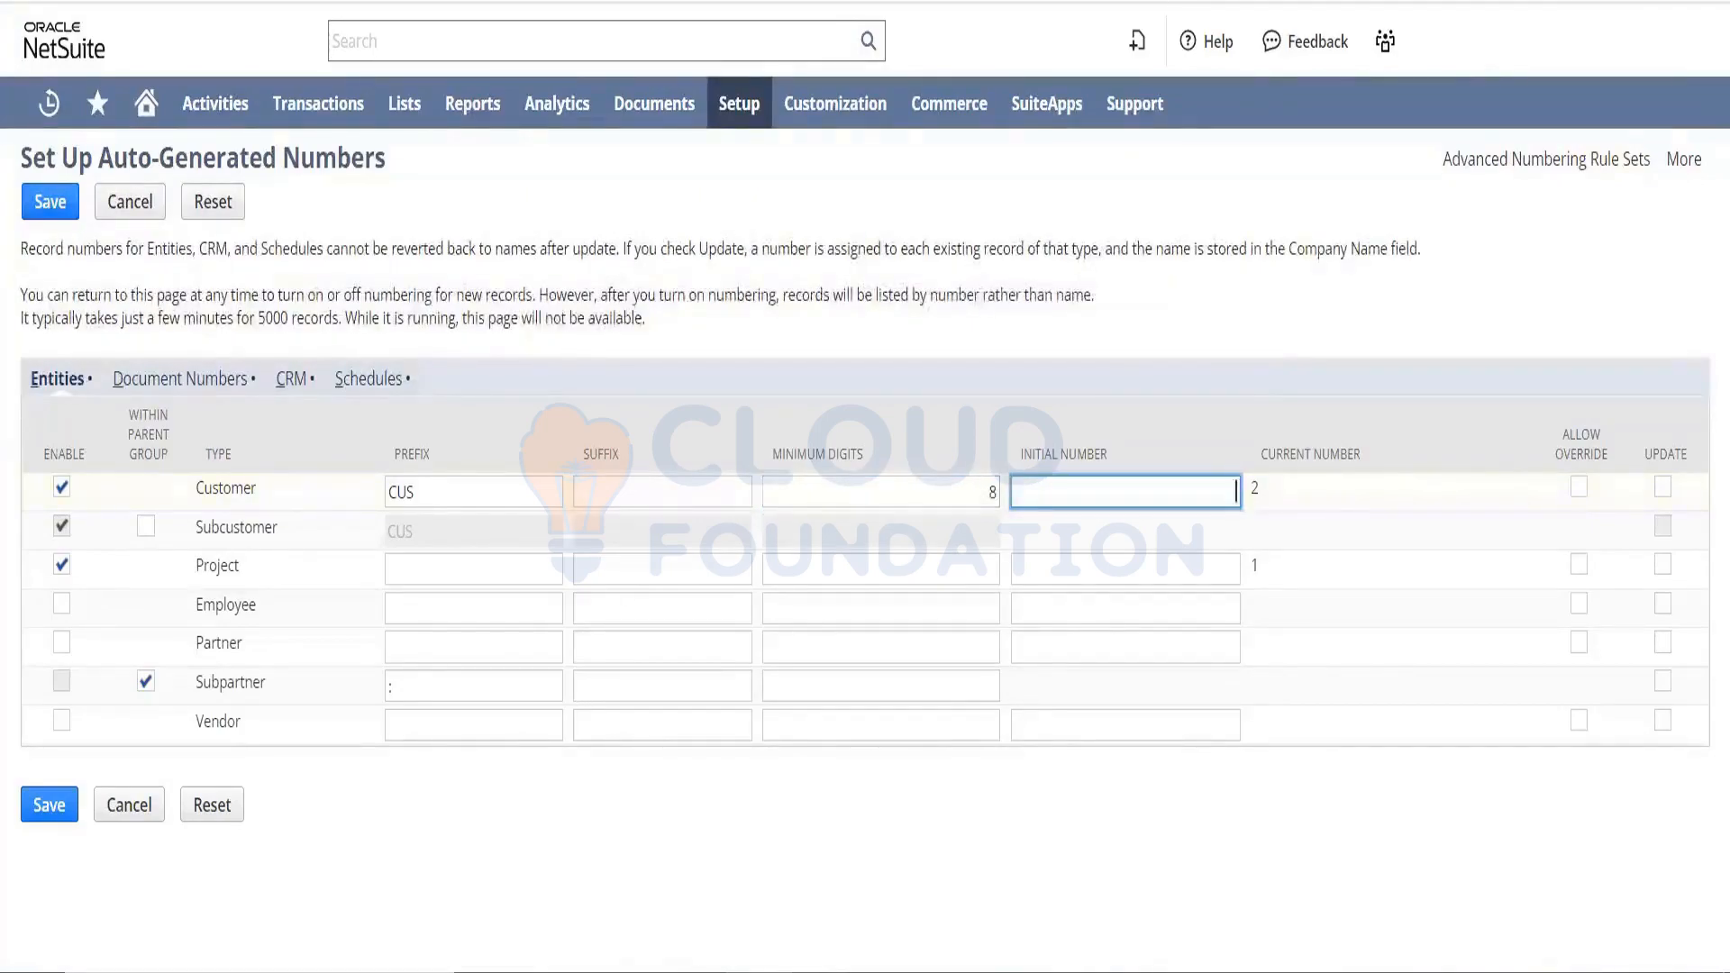
- Switch to Notepad and replace the lead, prospect and customer notes with a sample customer number using the CUS prefix
key("alt+Tab")
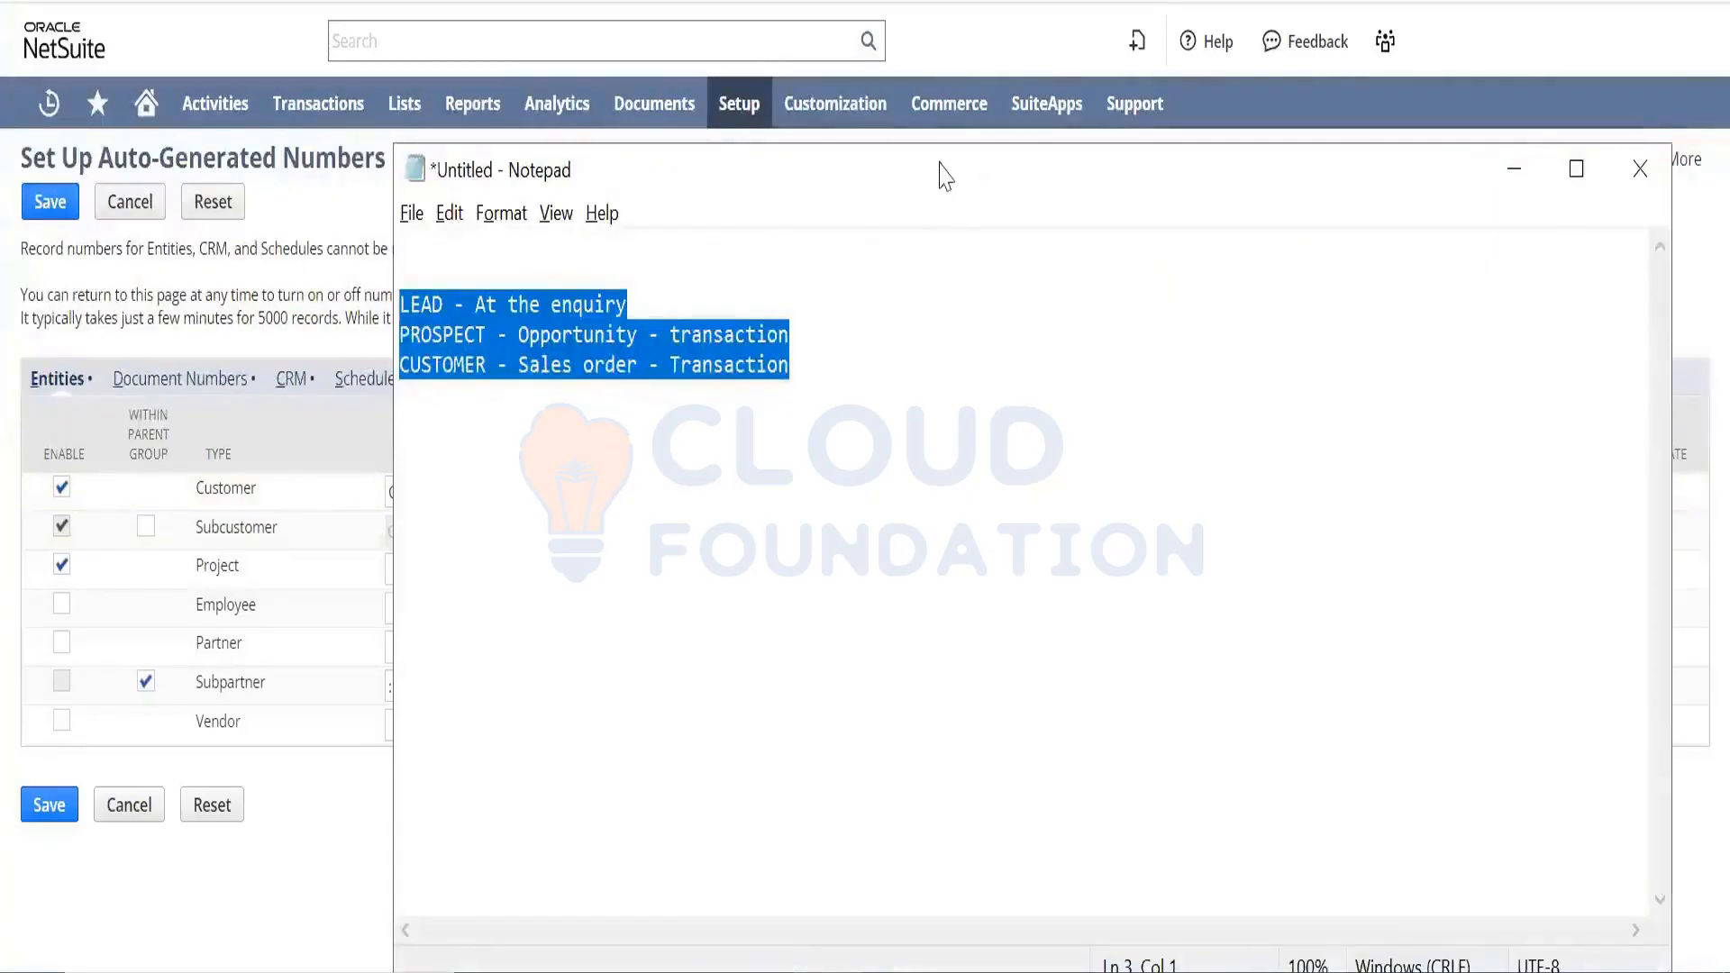
left_click_drag(945, 176, 912, 620)
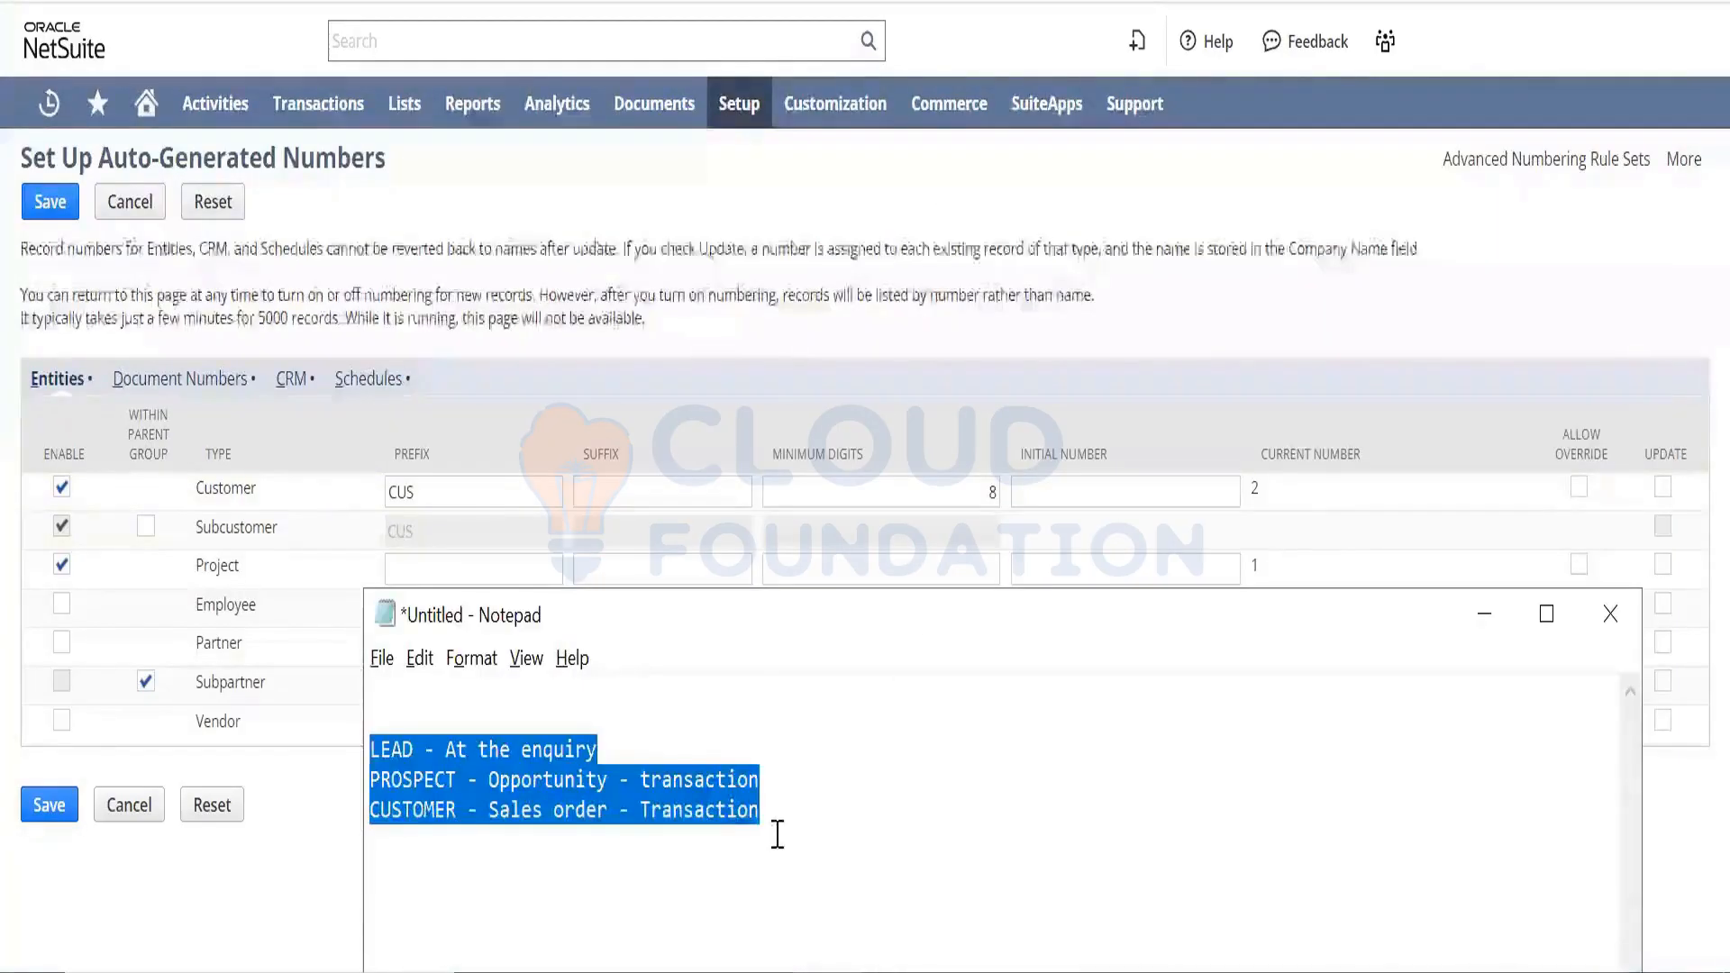
type("CUS")
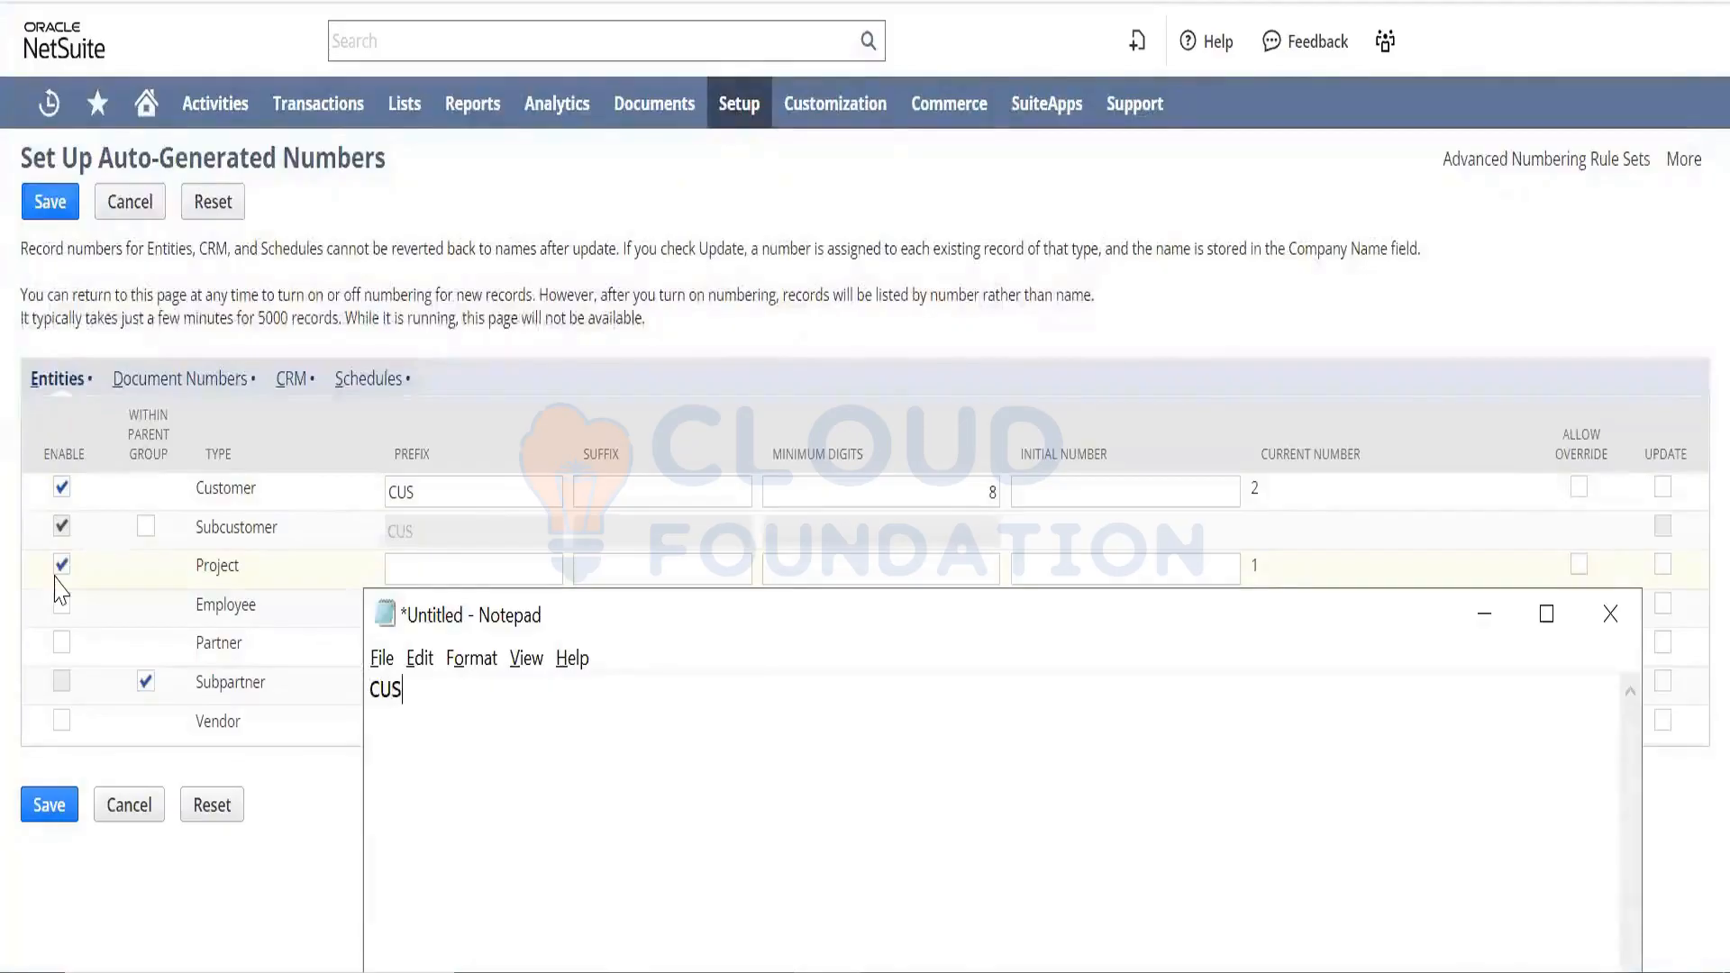
type("00003")
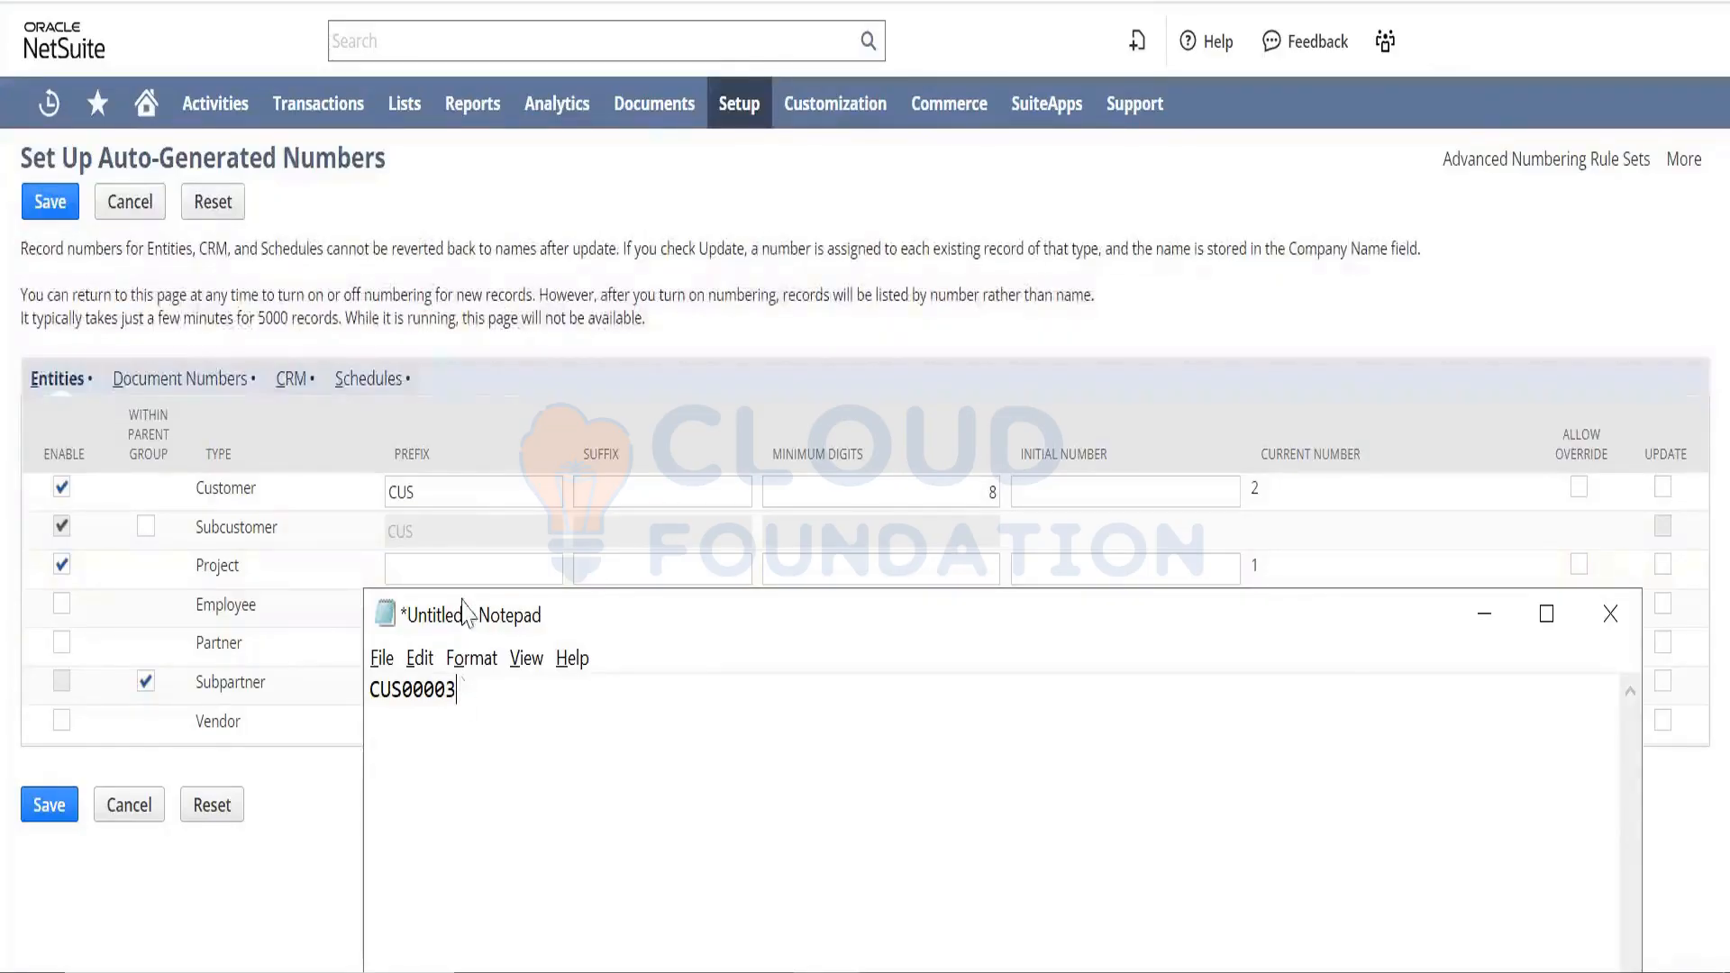
- Return to the NetSuite numbering setup and set the Project entity's prefix to PRJ
left_click(465, 570)
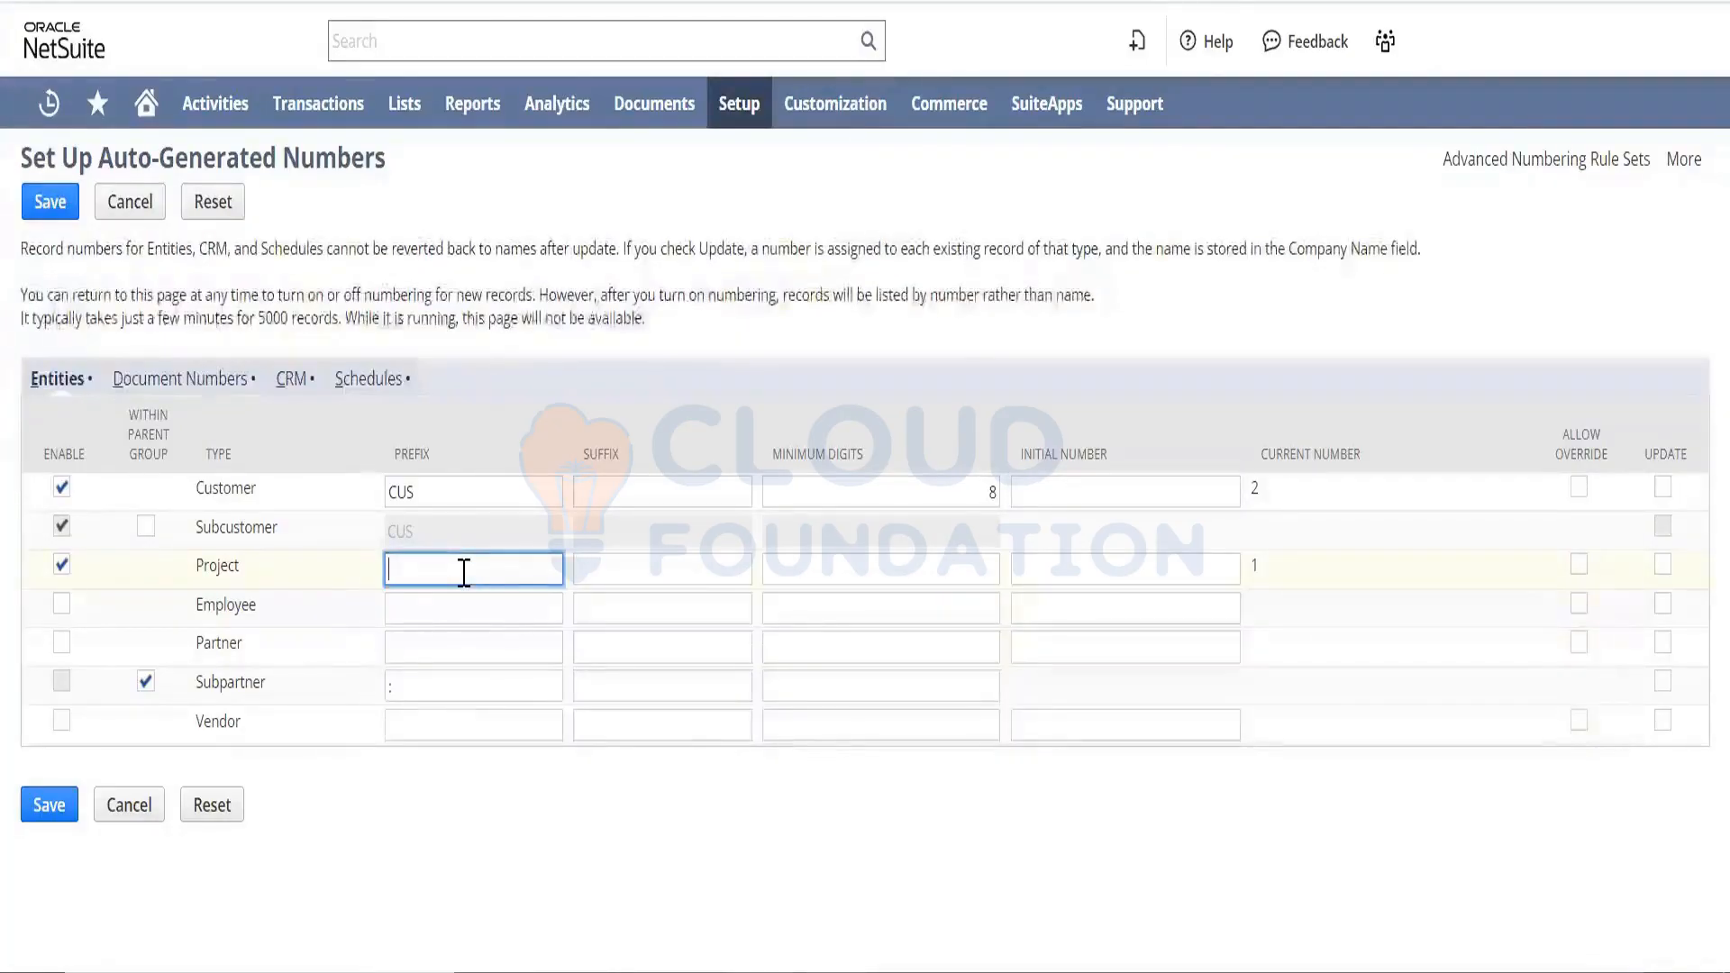
type("PRJ")
key("Tab")
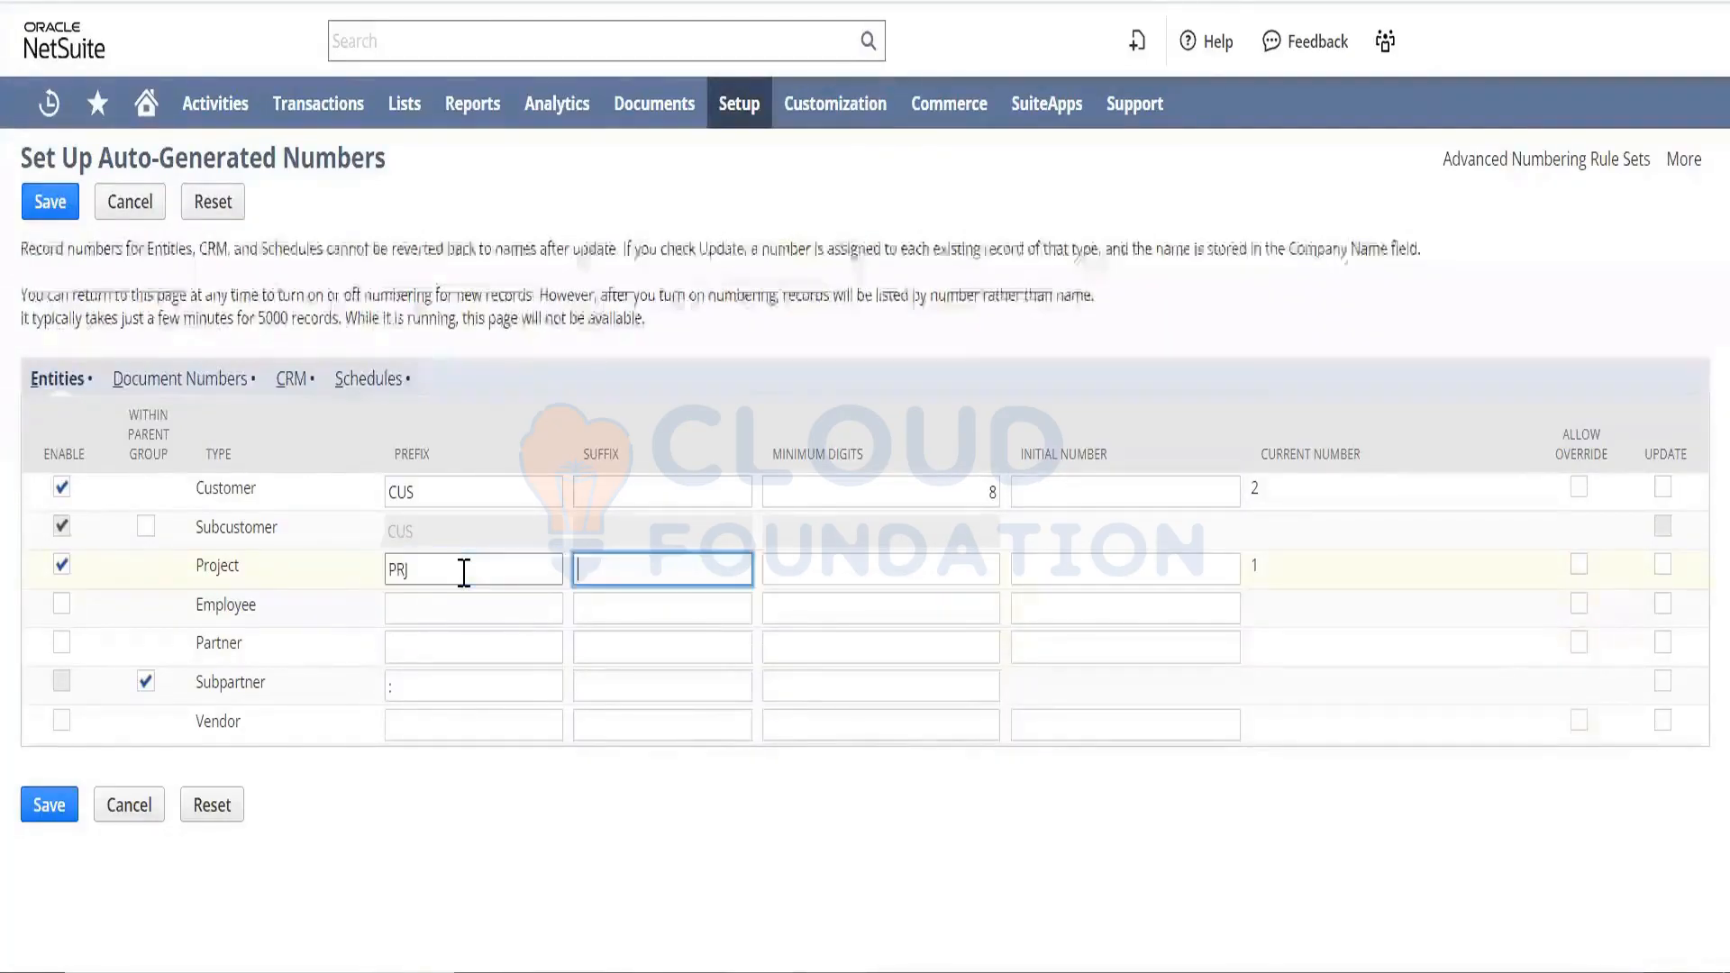
key("Tab")
- Enable auto-generated numbering for the Employee entity with the prefix EMP and a minimum of 6 digits
left_click(466, 596)
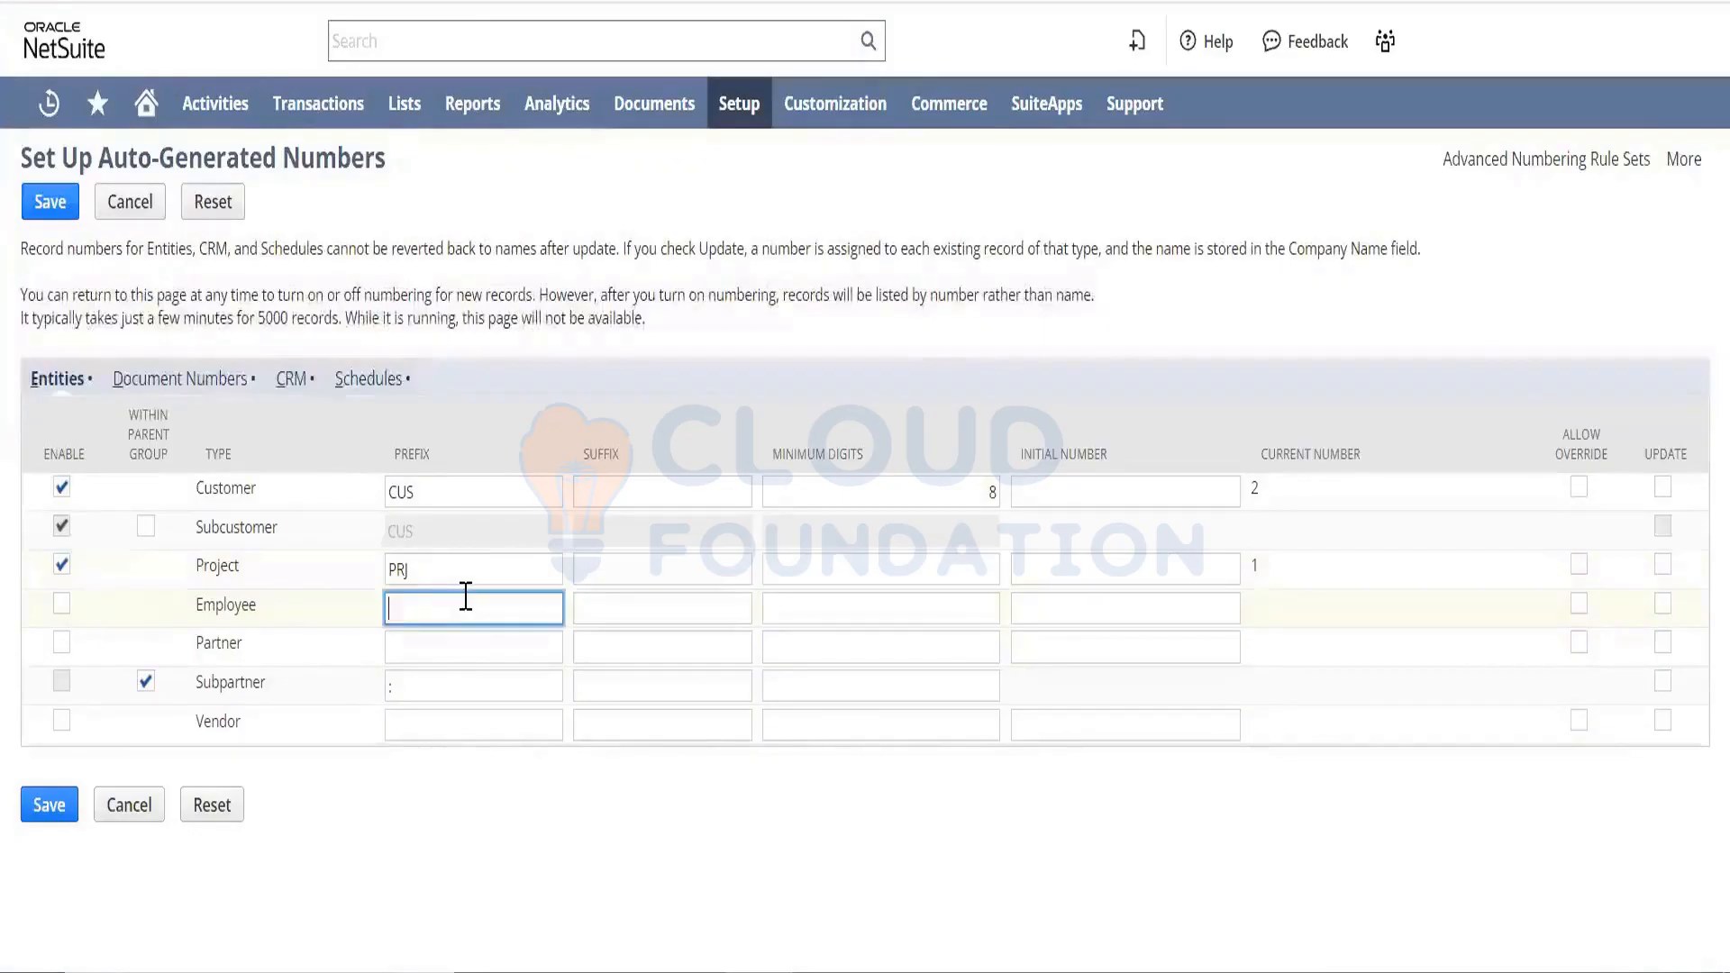
type("EMP")
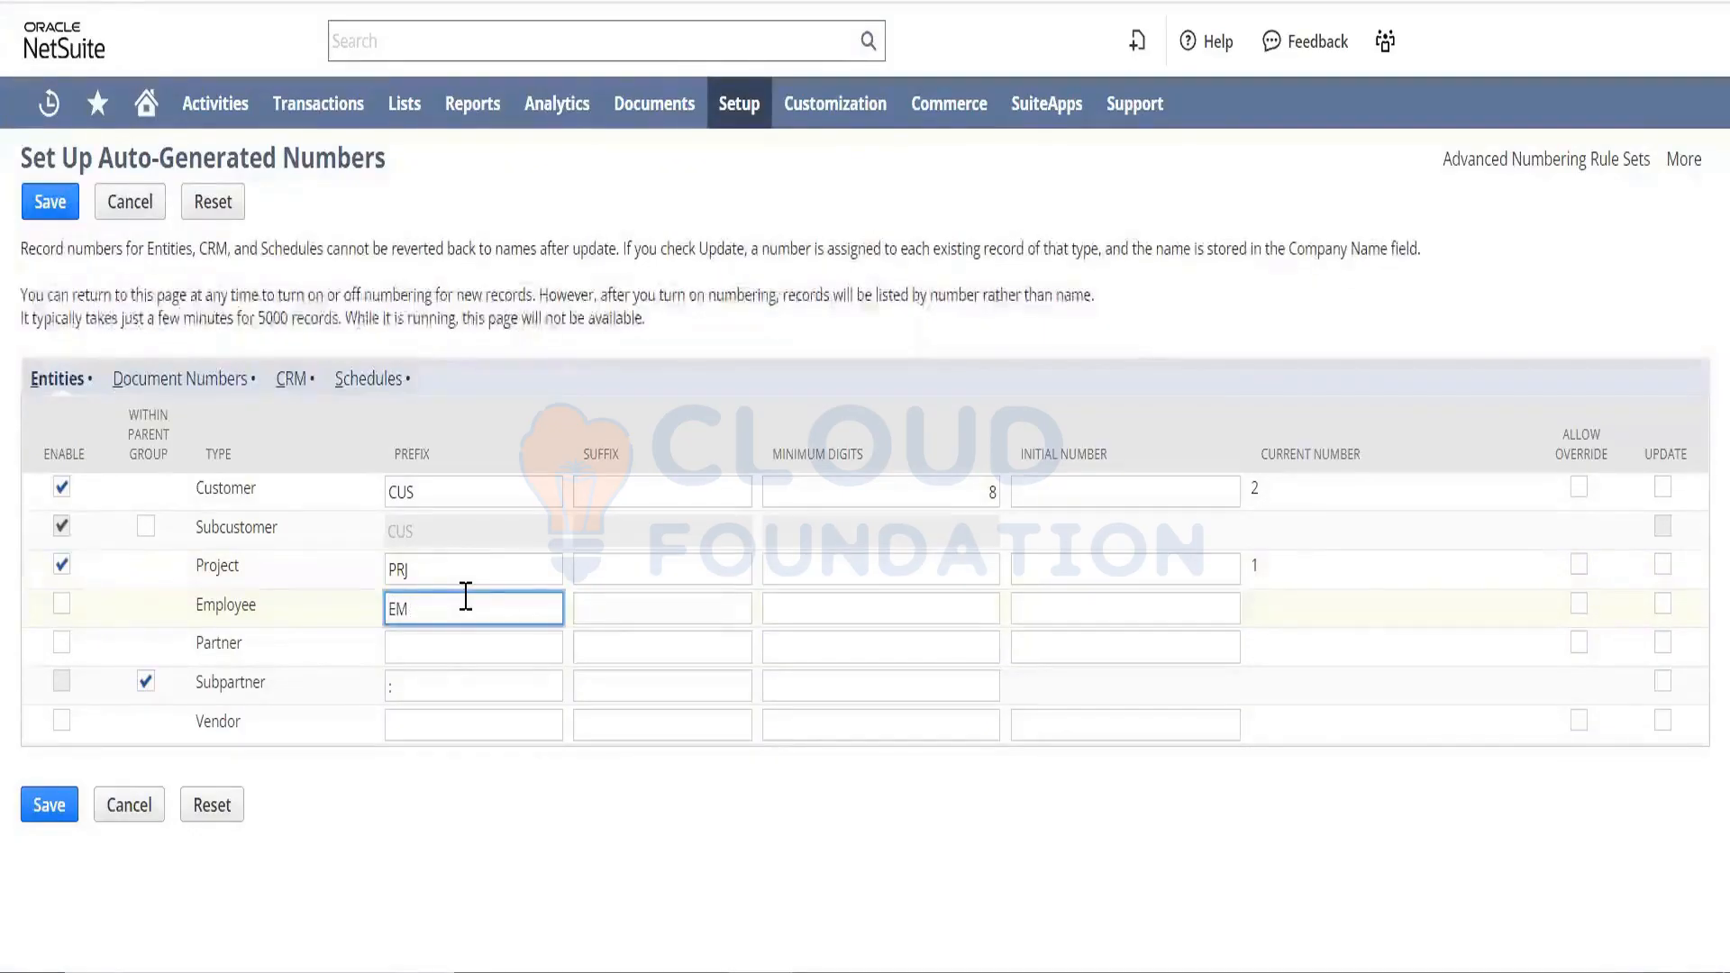
key("Tab")
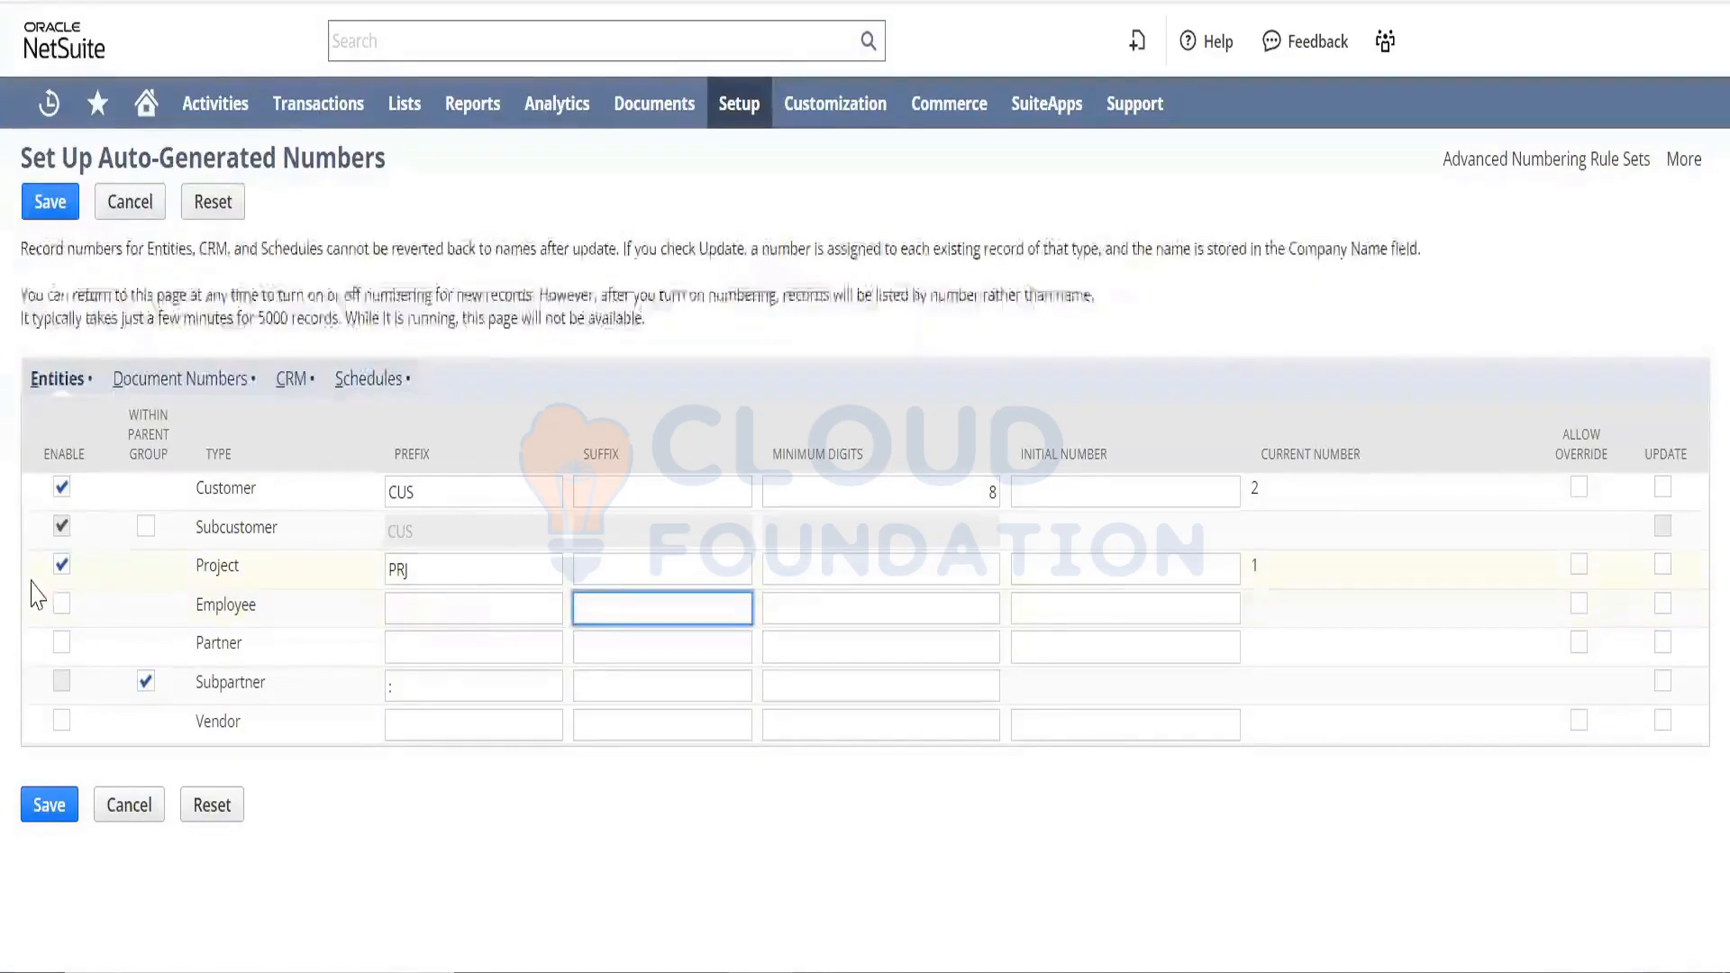
left_click(61, 603)
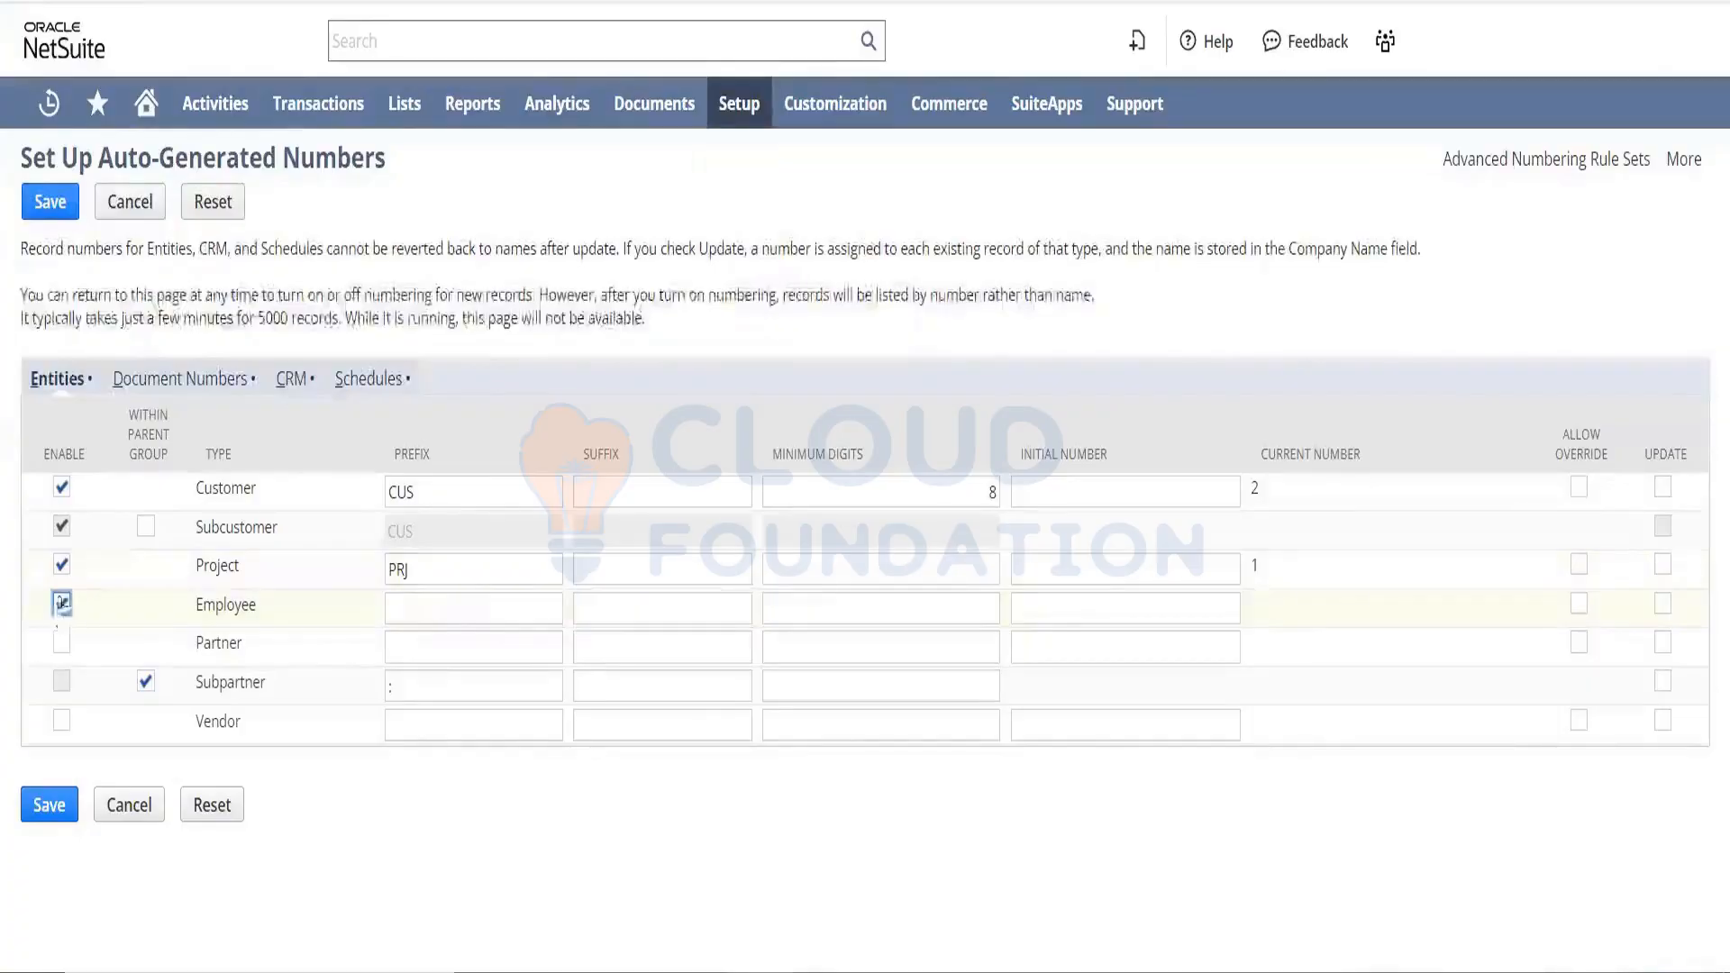
left_click(517, 599)
type("EMP")
key("Tab")
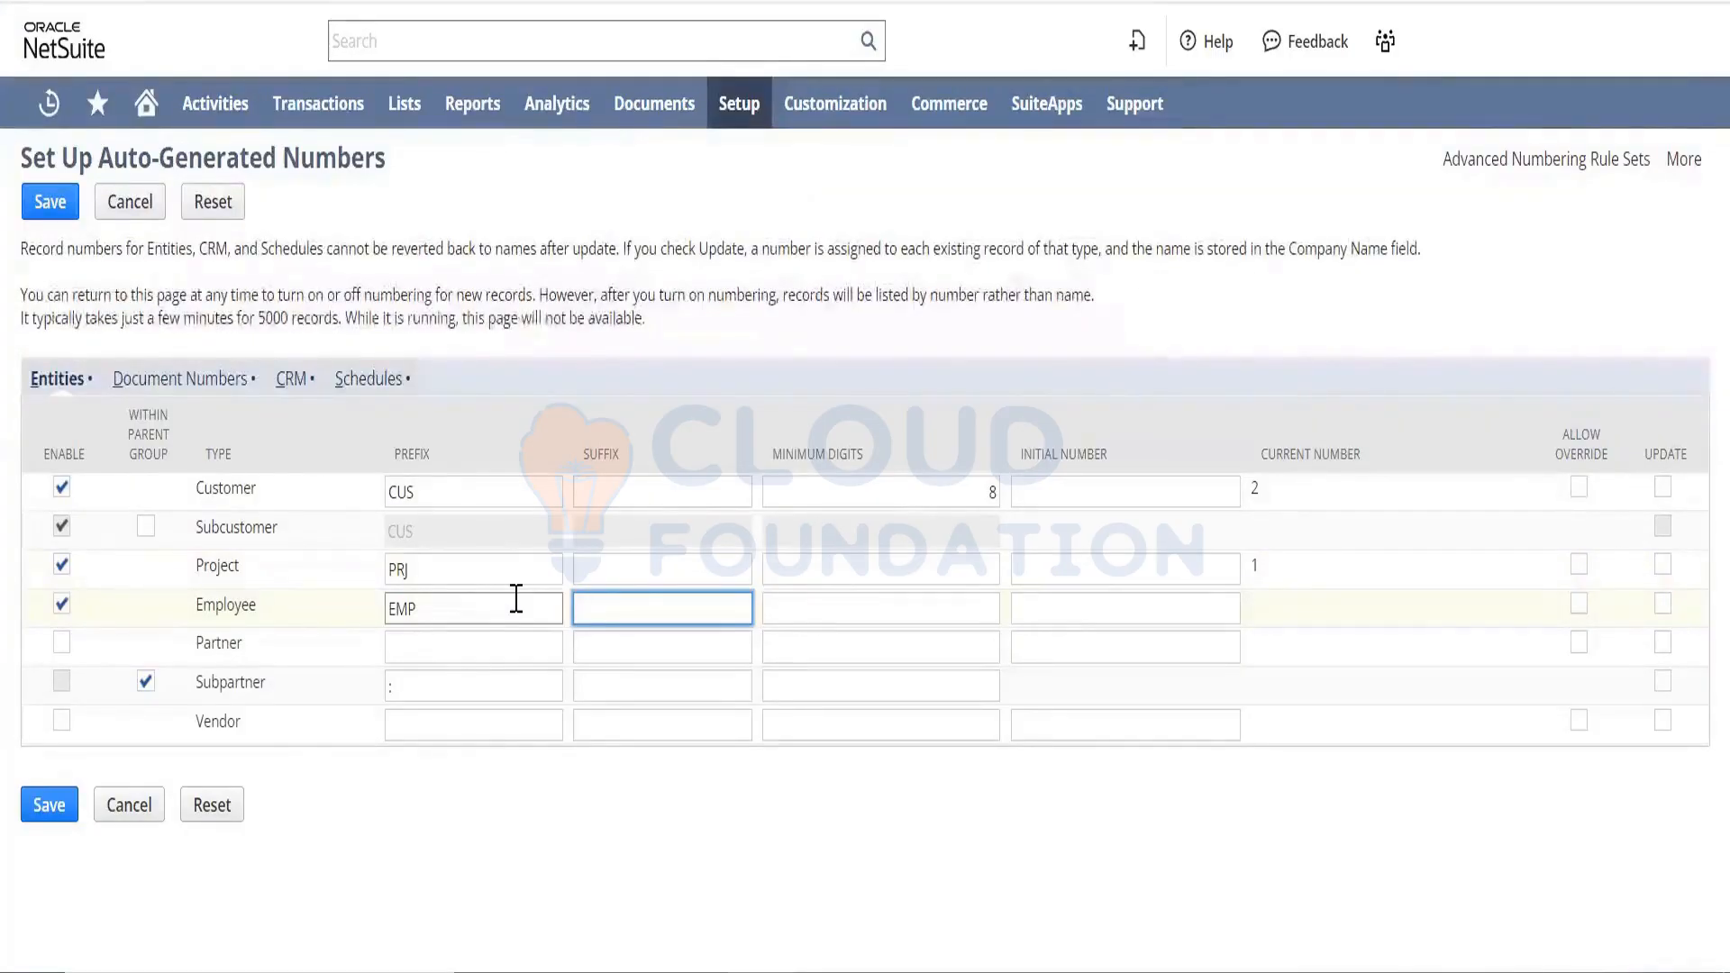
key("Tab")
type("6")
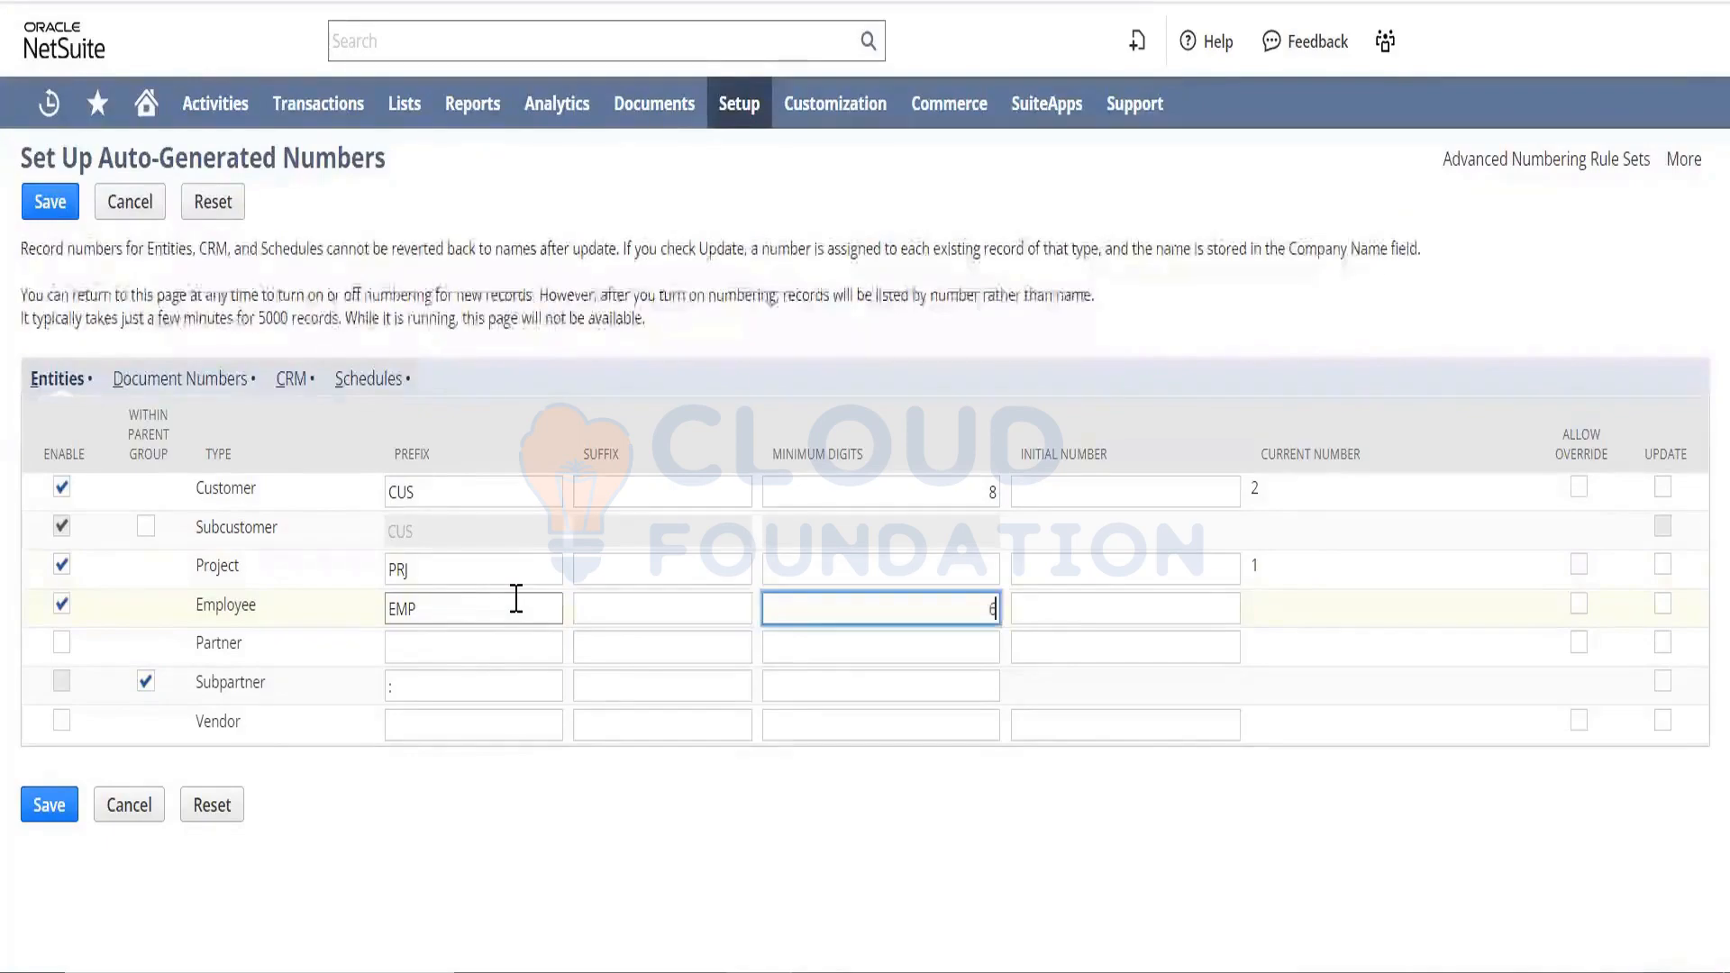
key("Tab")
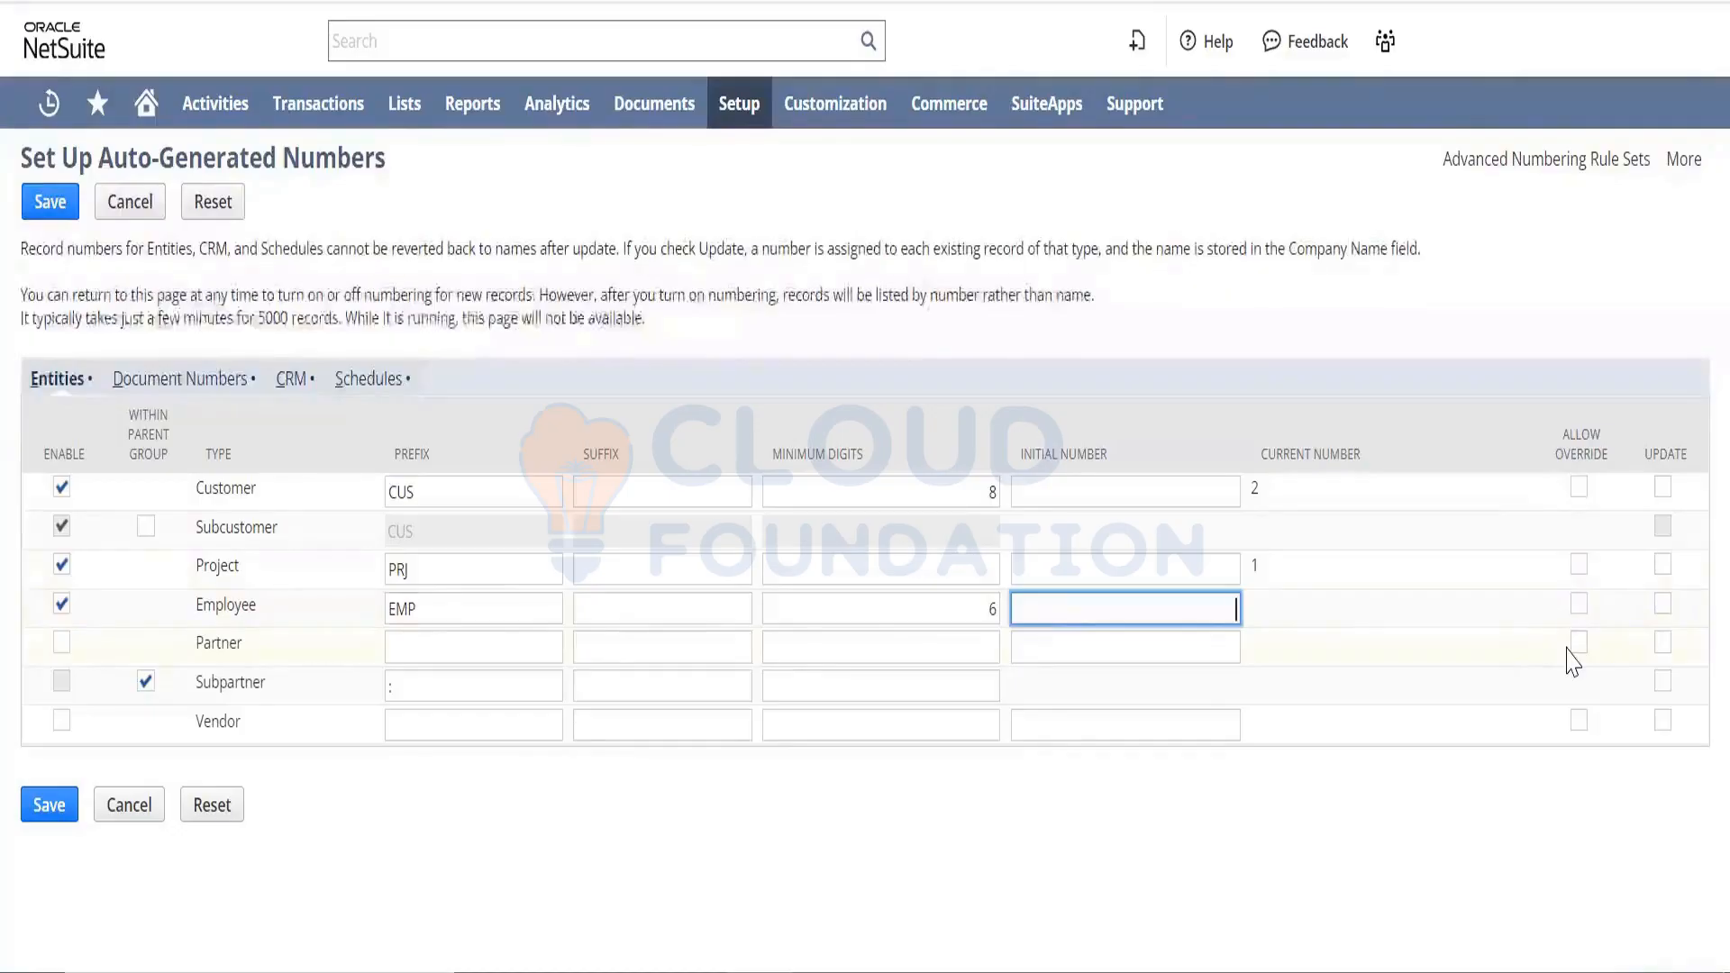
- Allow overriding of the auto-generated numbers for the Customer entity
left_click(1579, 488)
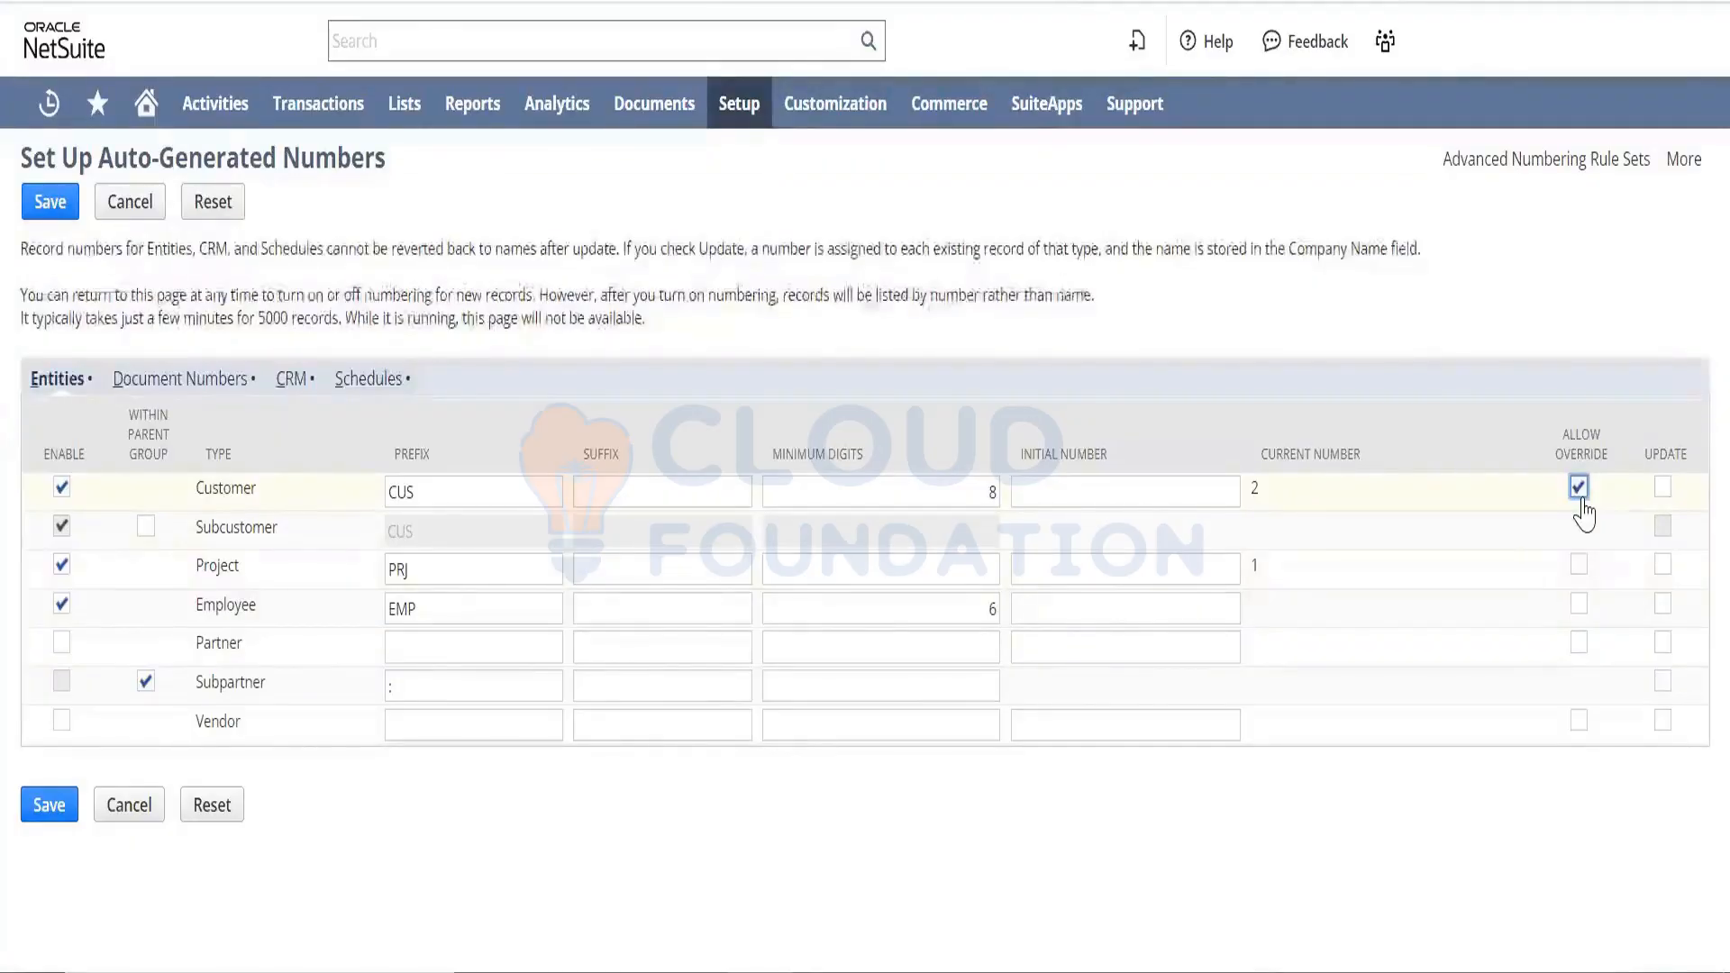
left_click(1583, 501)
left_click(1583, 505)
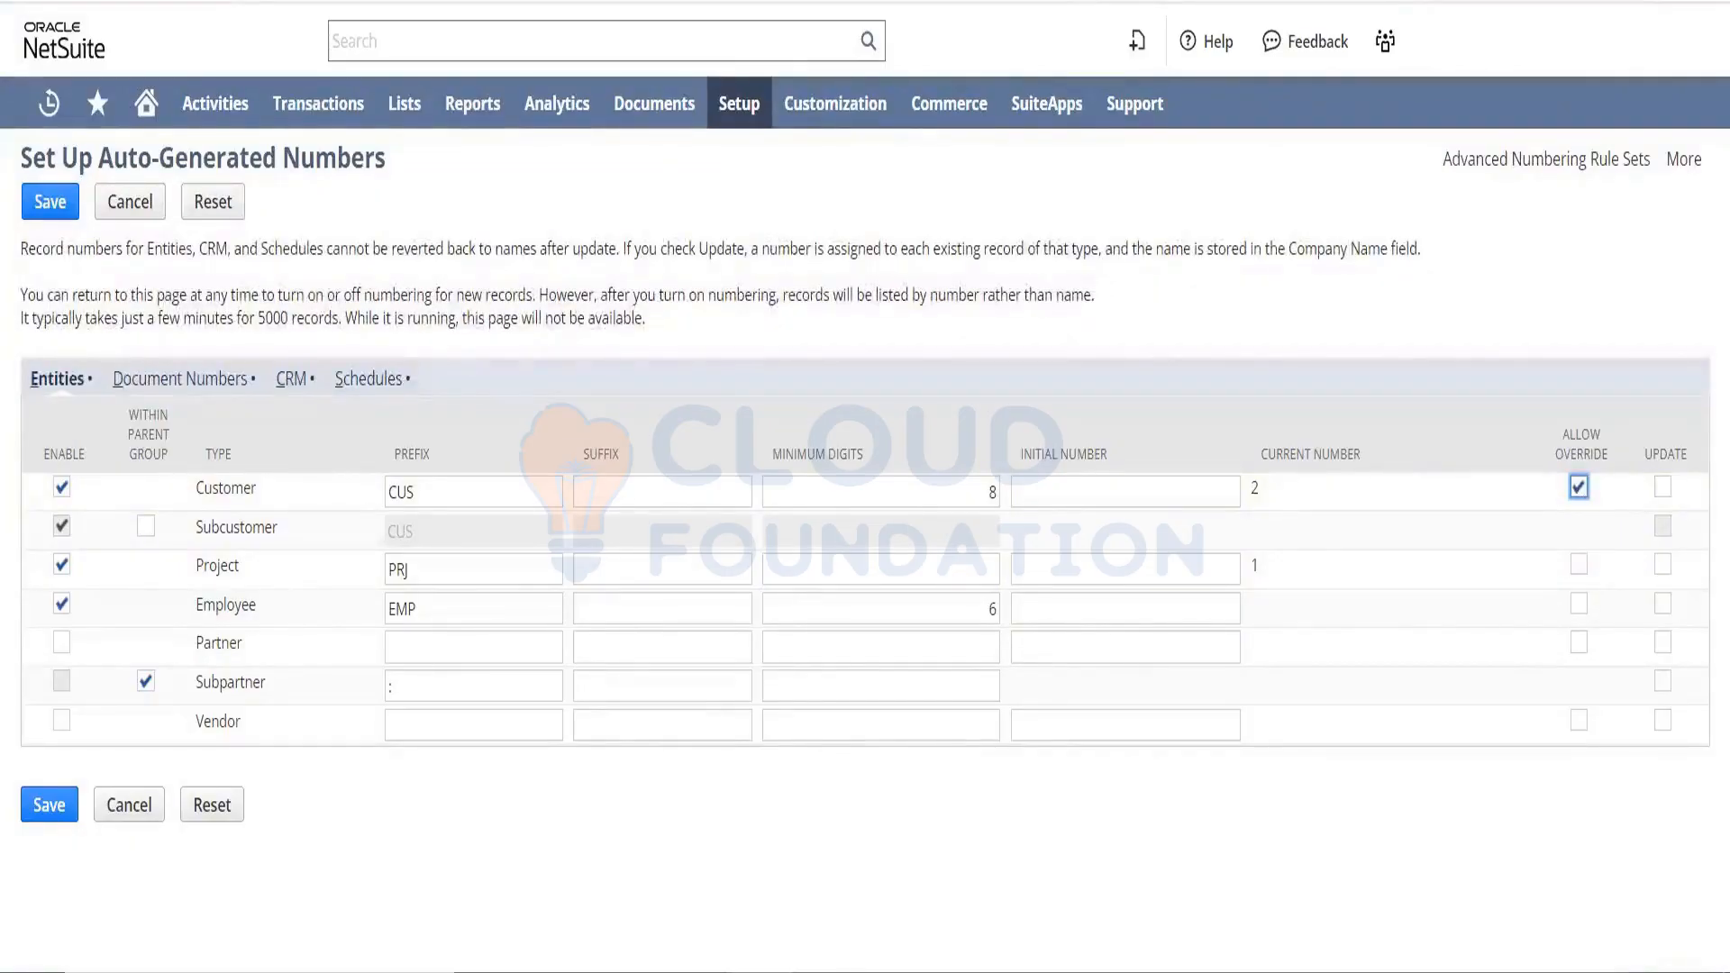
- Switch to Notepad and delete the CUS prefix from the sample customer number
left_click(826, 971)
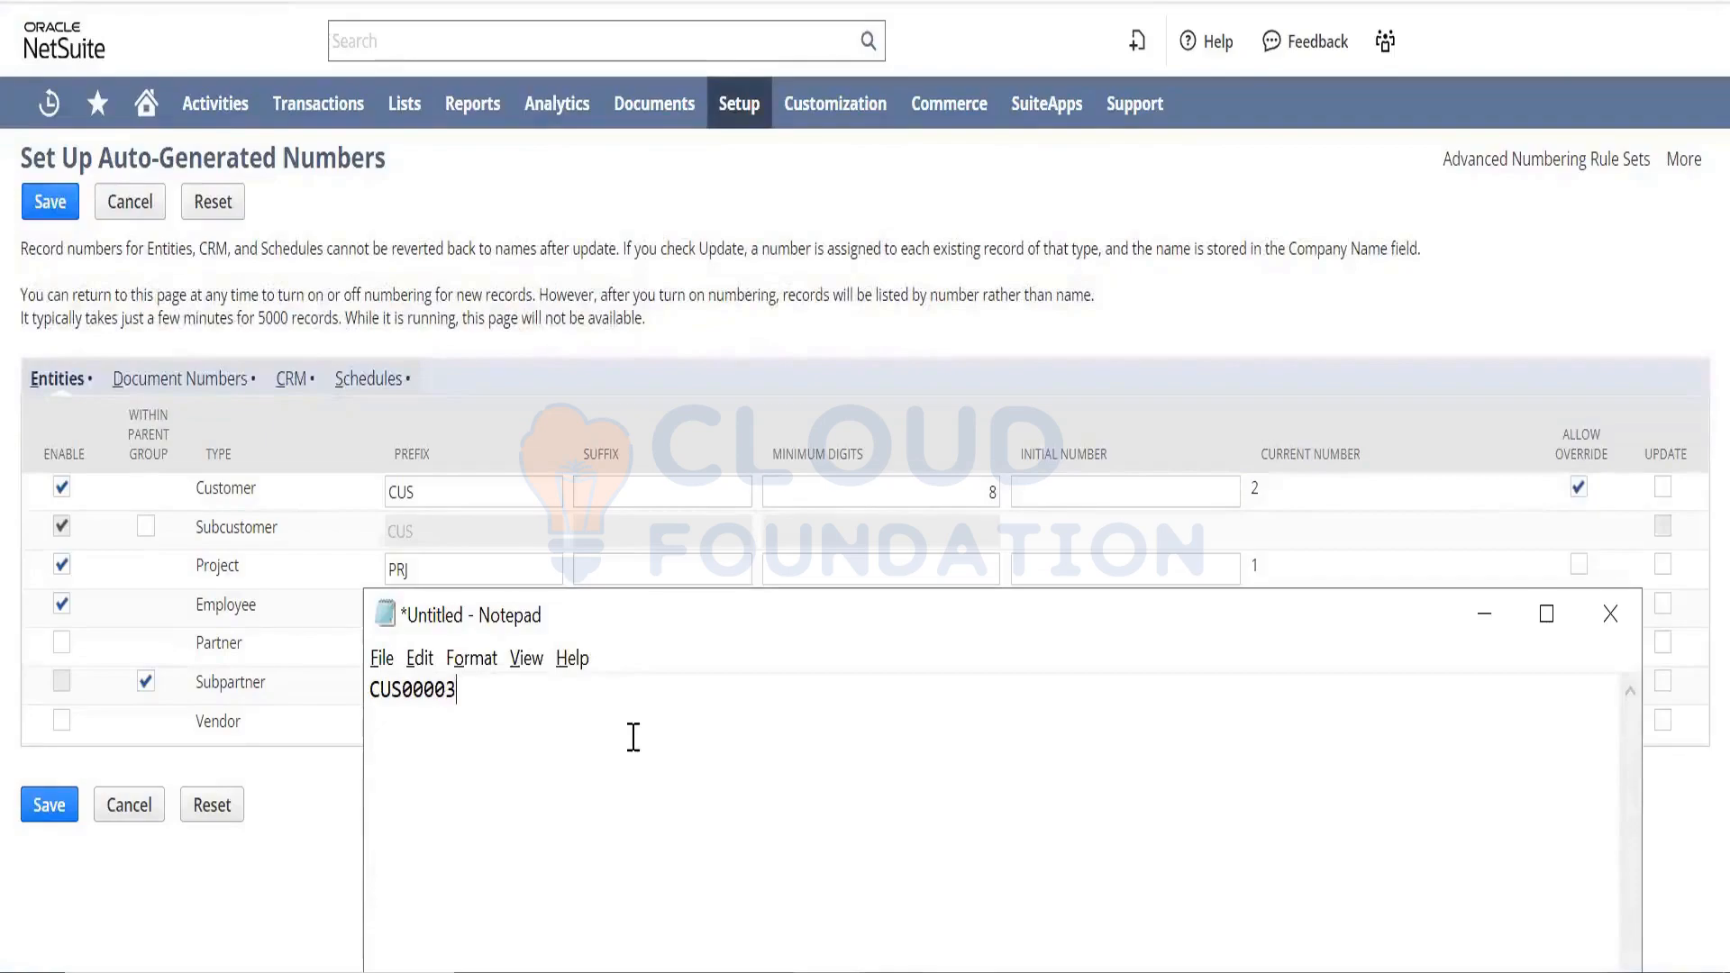
key("shift+Left")
key("shift+Left")
key("Left")
key("Left")
key("Left")
key("Left")
key("BackSpace")
key("BackSpace")
key("BackSpace")
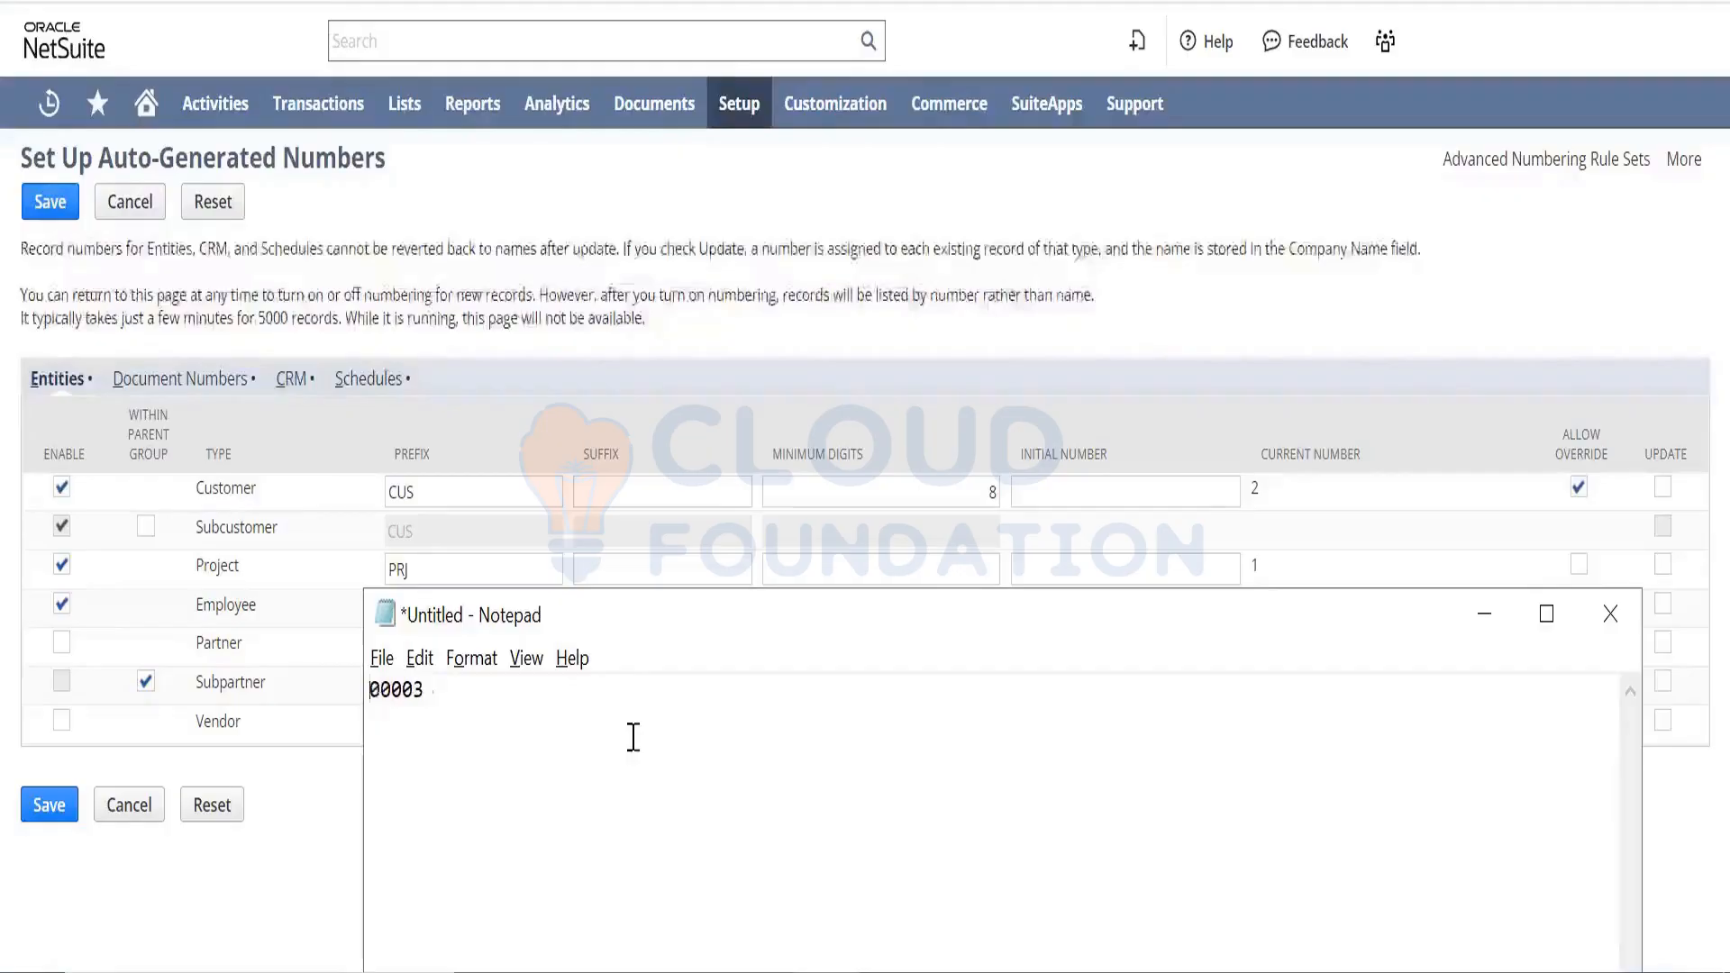
key("Tab")
key("BackSpace")
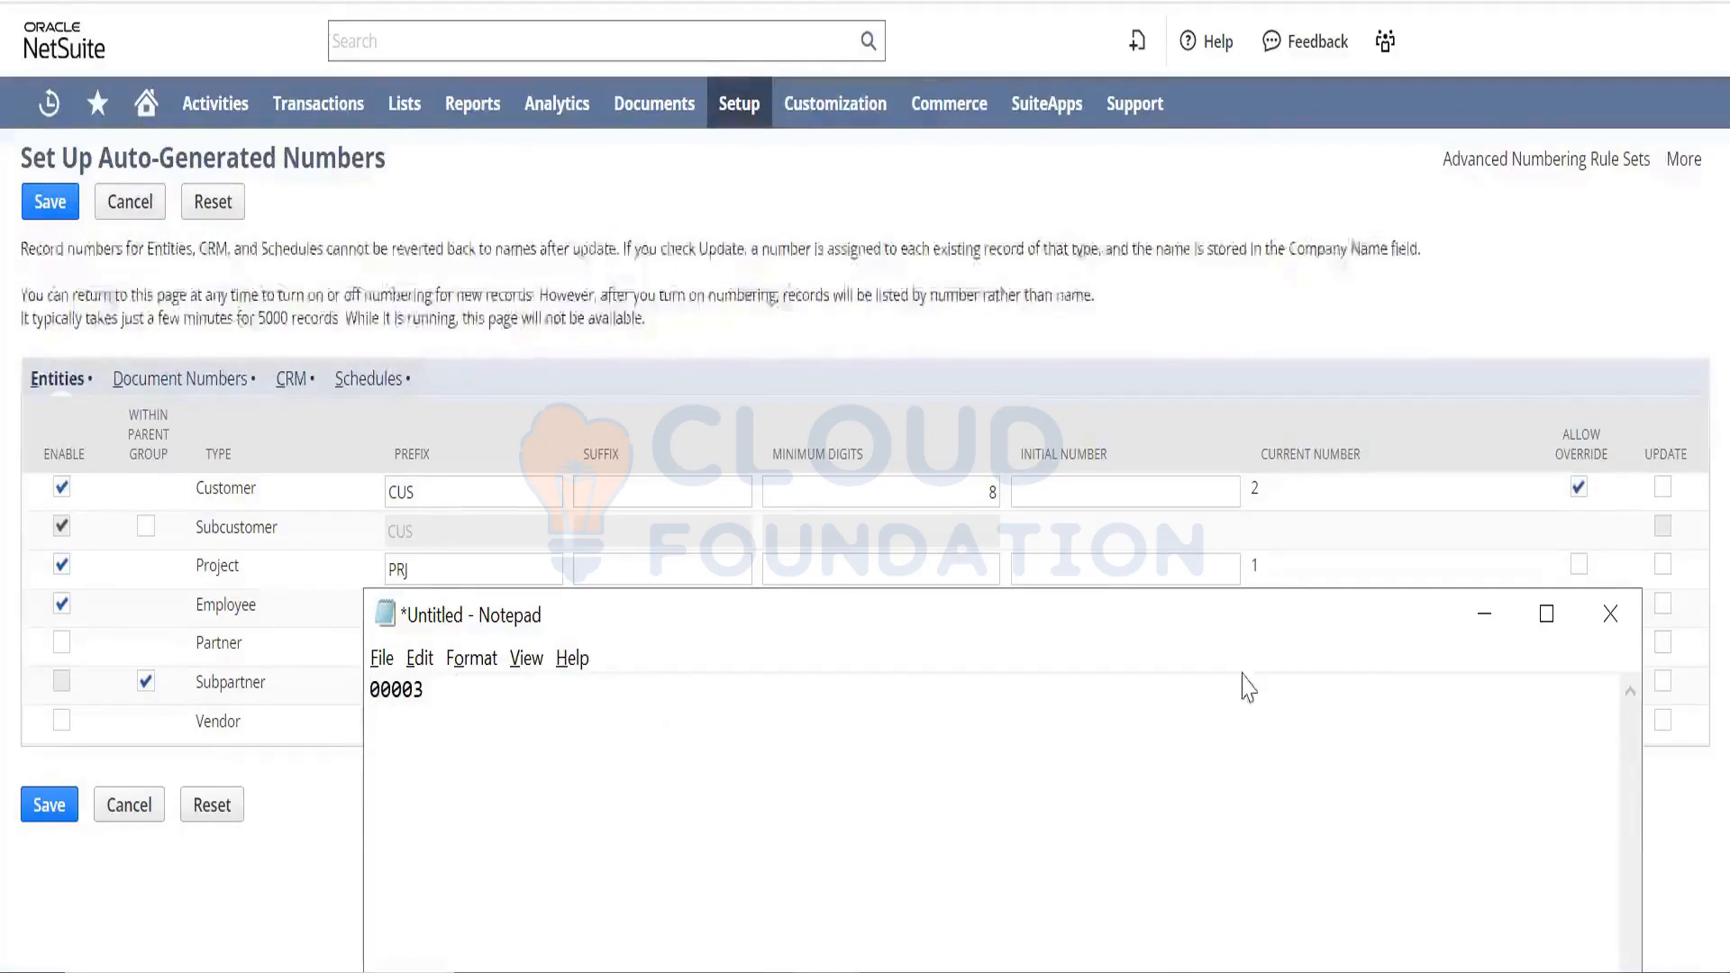
- Disallow overriding of Customer numbers in NetSuite and look over the document numbering types, including Purchase Order
left_click(1580, 493)
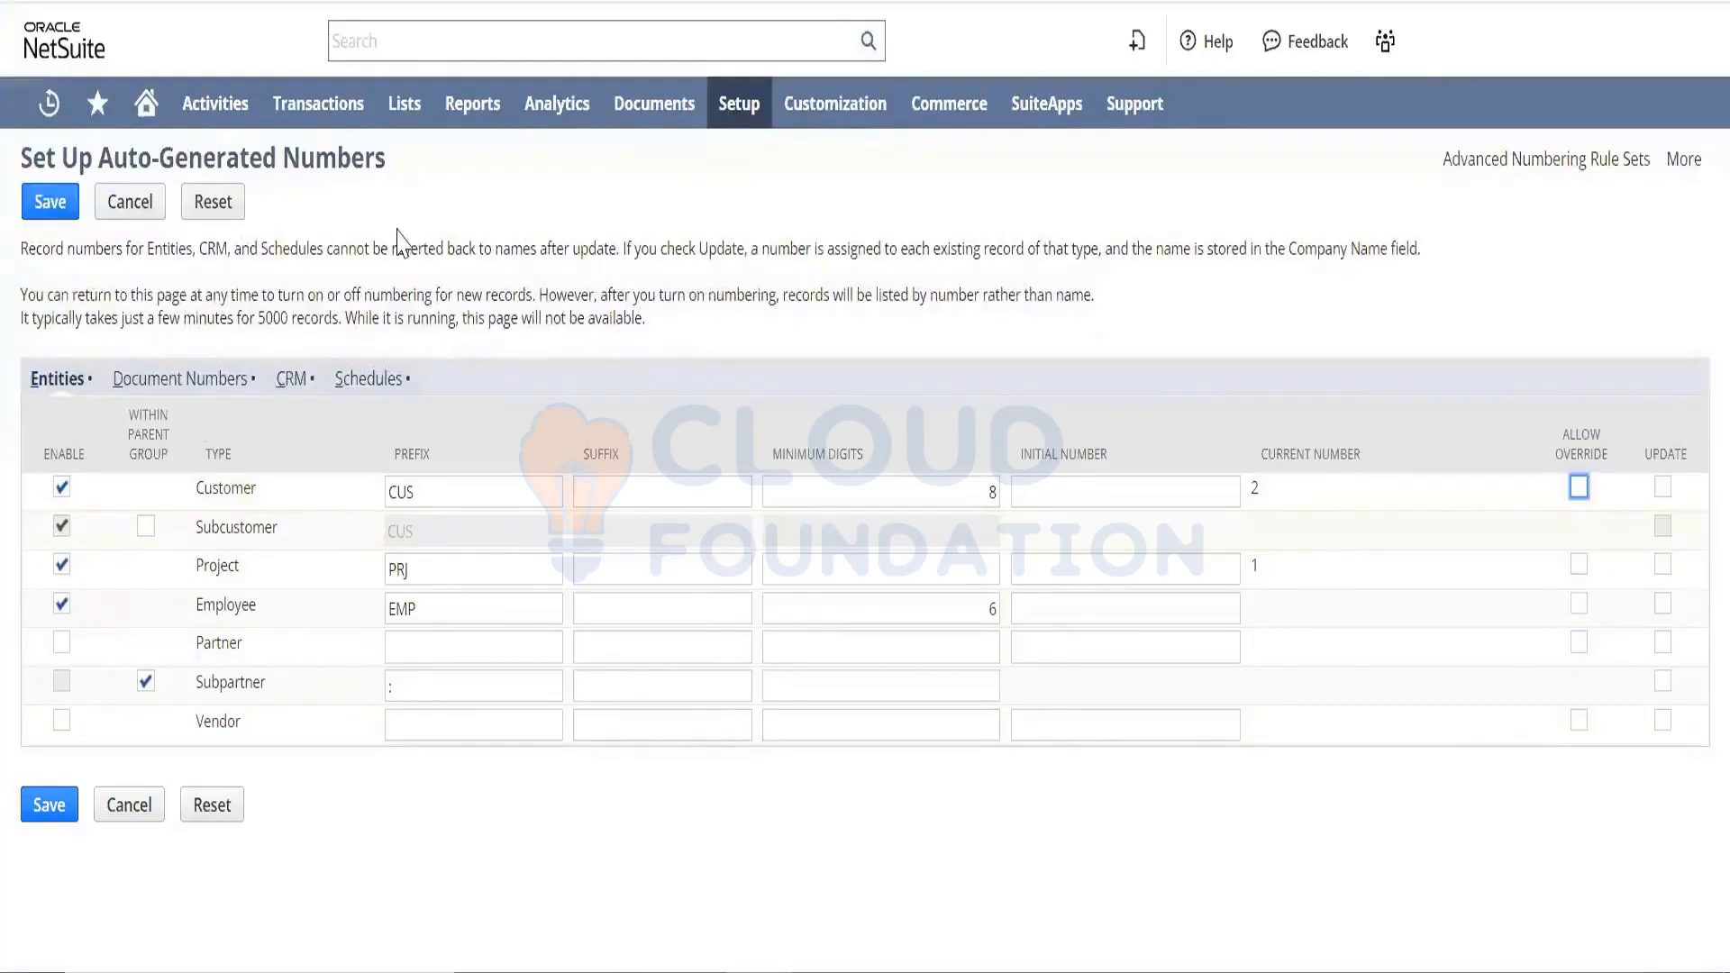
left_click(190, 394)
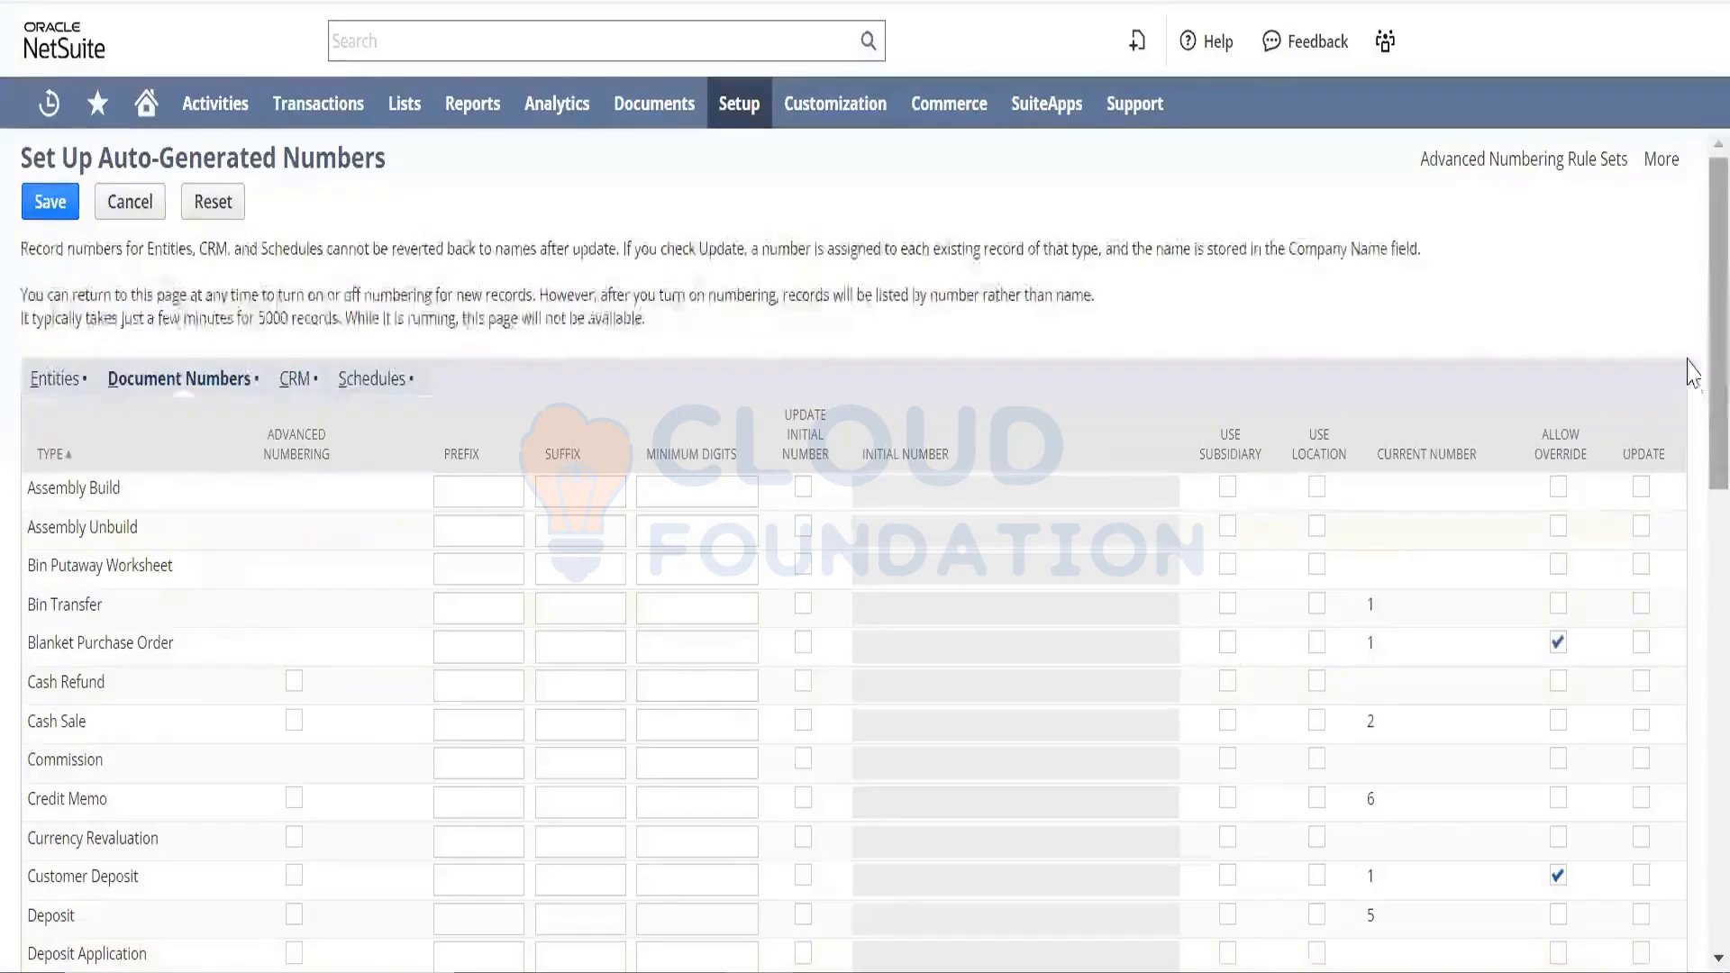
left_click_drag(1690, 257, 1687, 546)
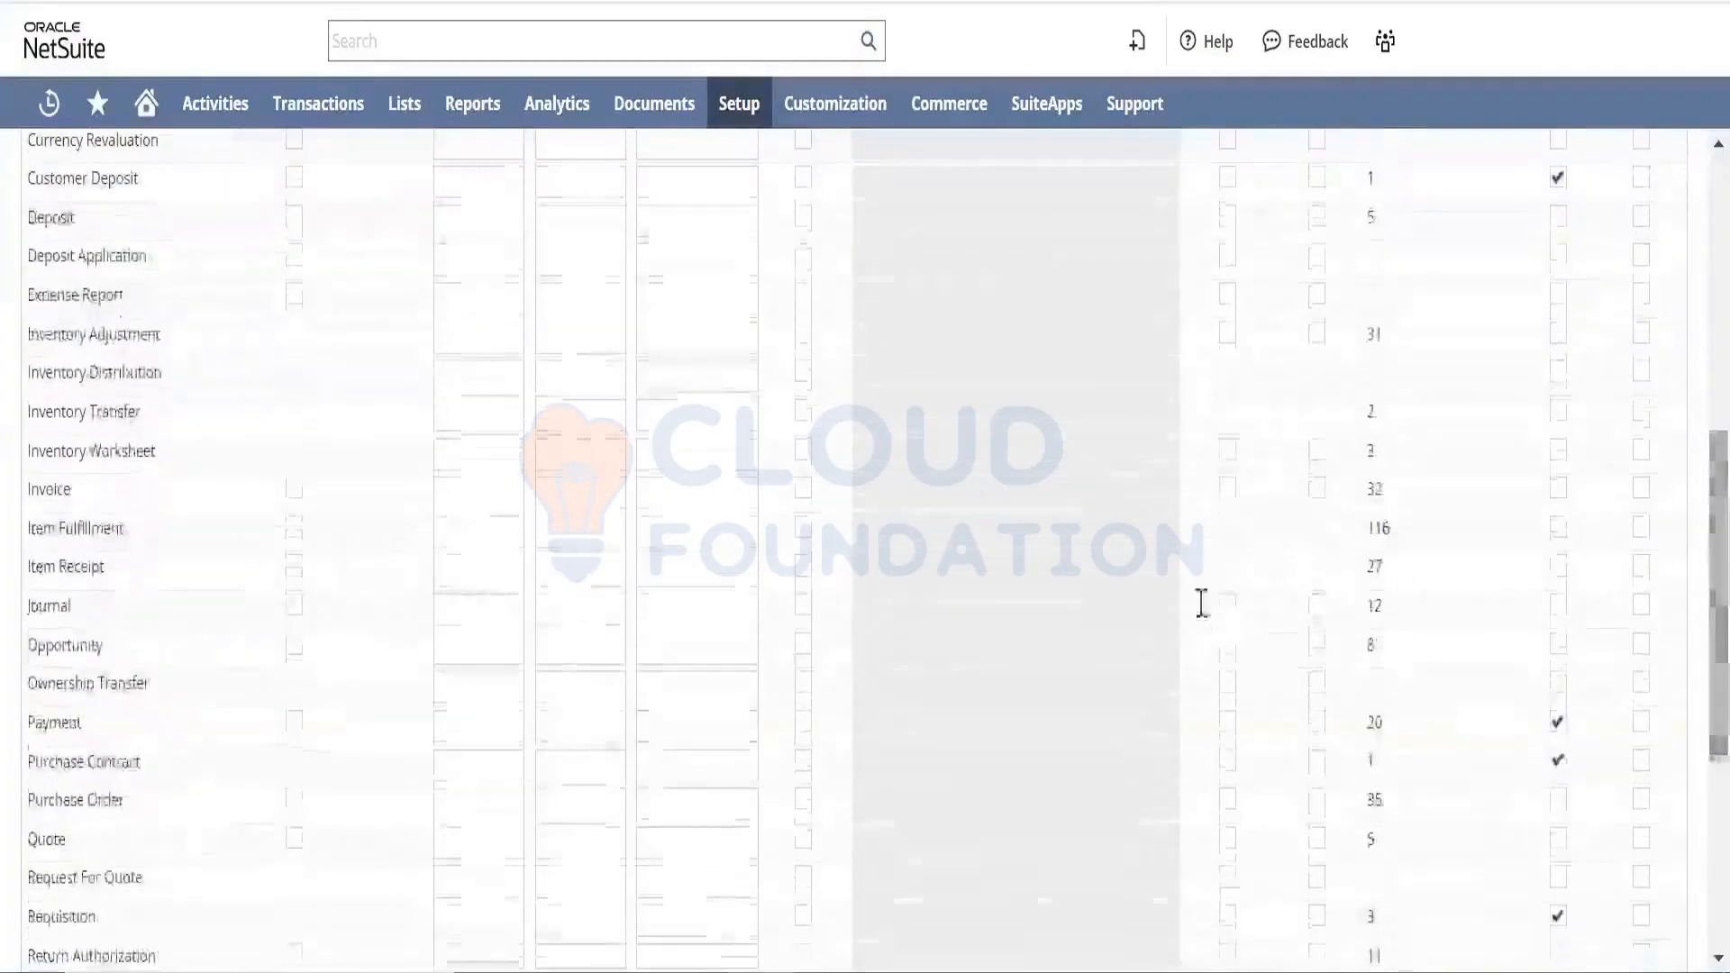
left_click_drag(142, 803, 25, 818)
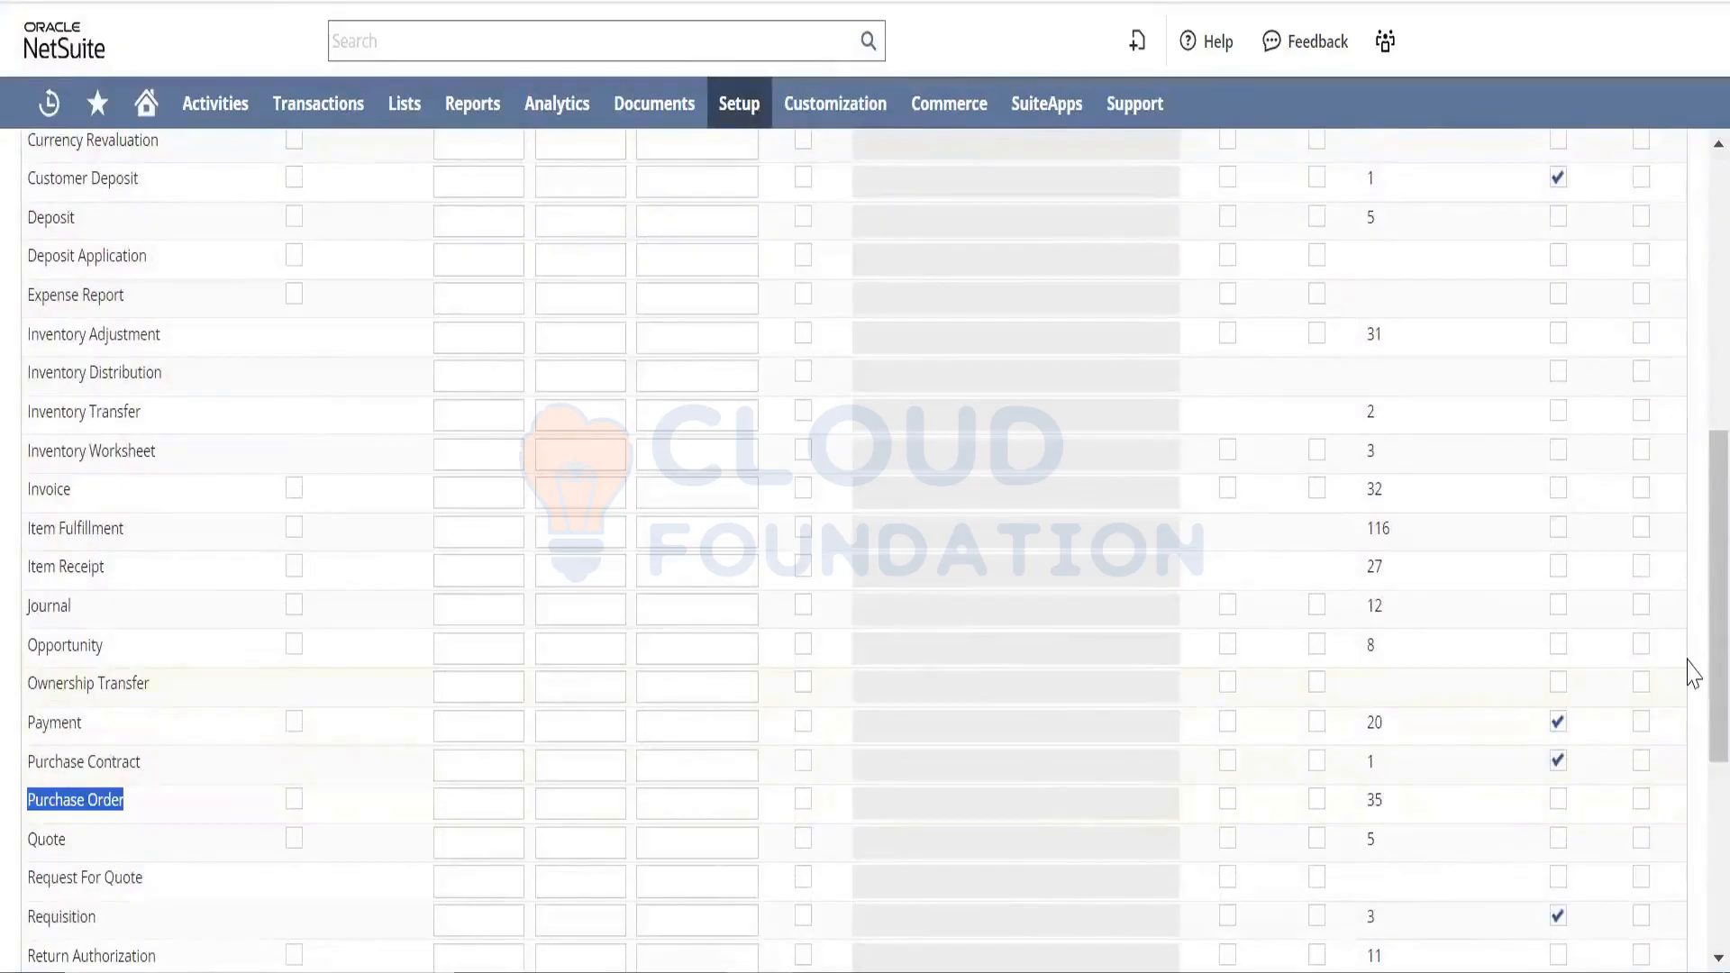
scroll(1682, 523, "up", 10)
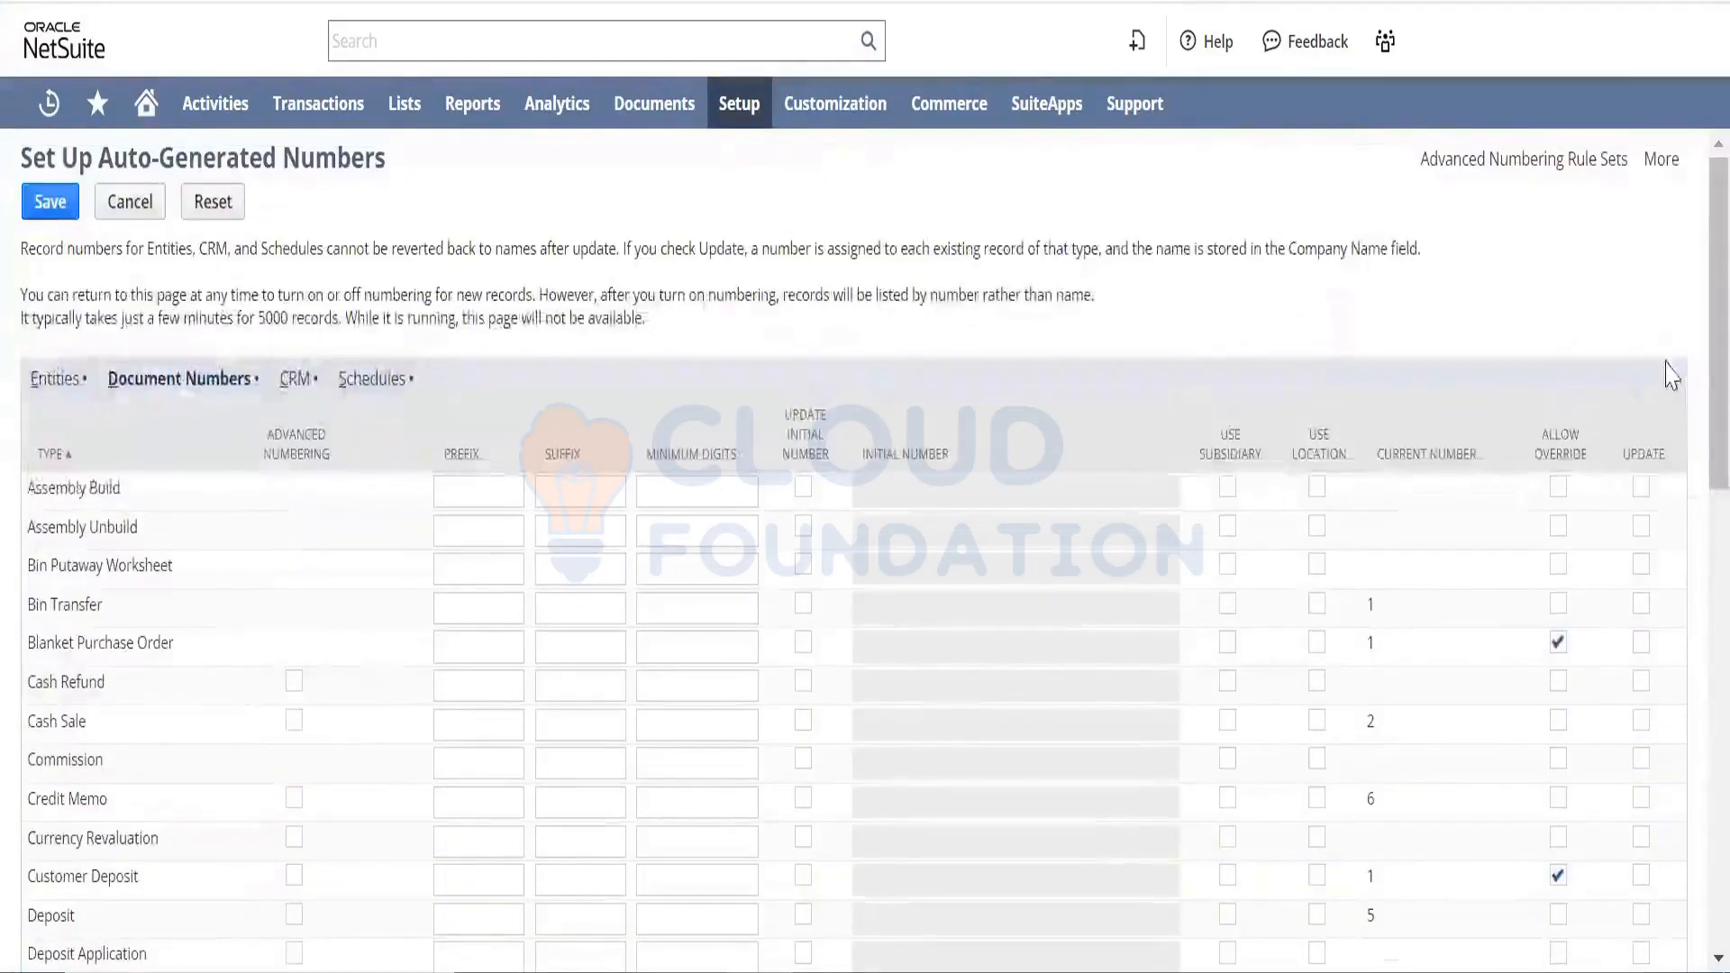
- Set the document number prefix for Assembly Build to AB
left_click(457, 495)
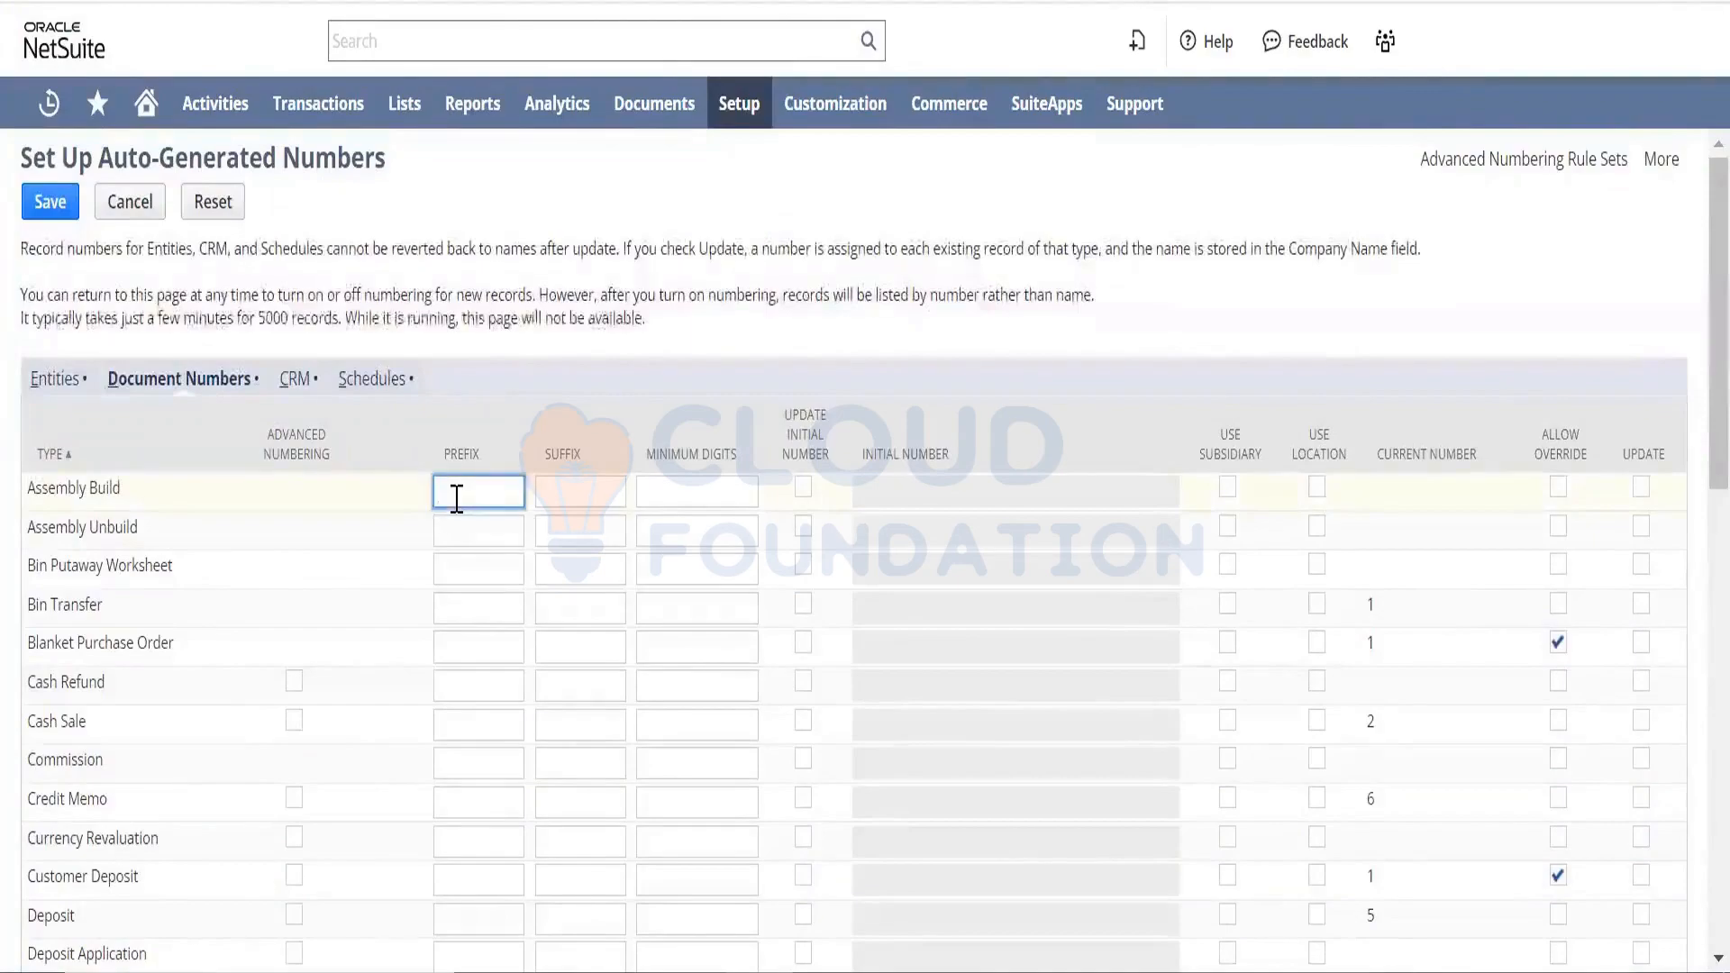
type("AB")
key("Tab")
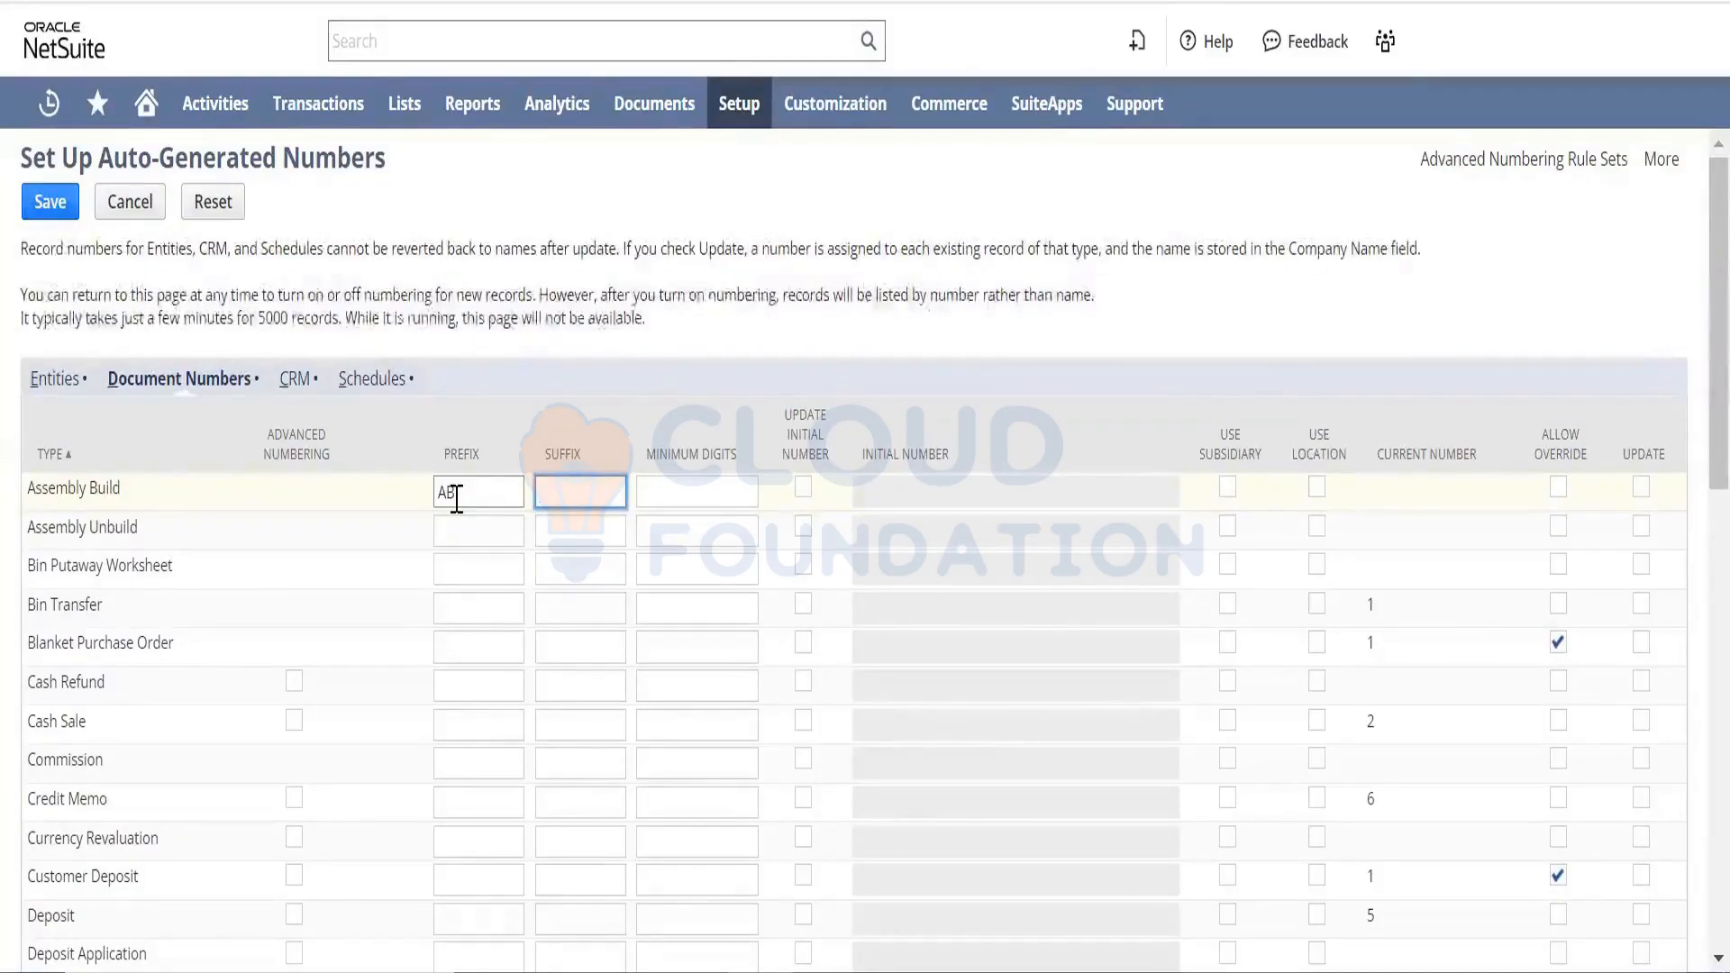
left_click(455, 498)
key("BackSpace")
key("BackSpace")
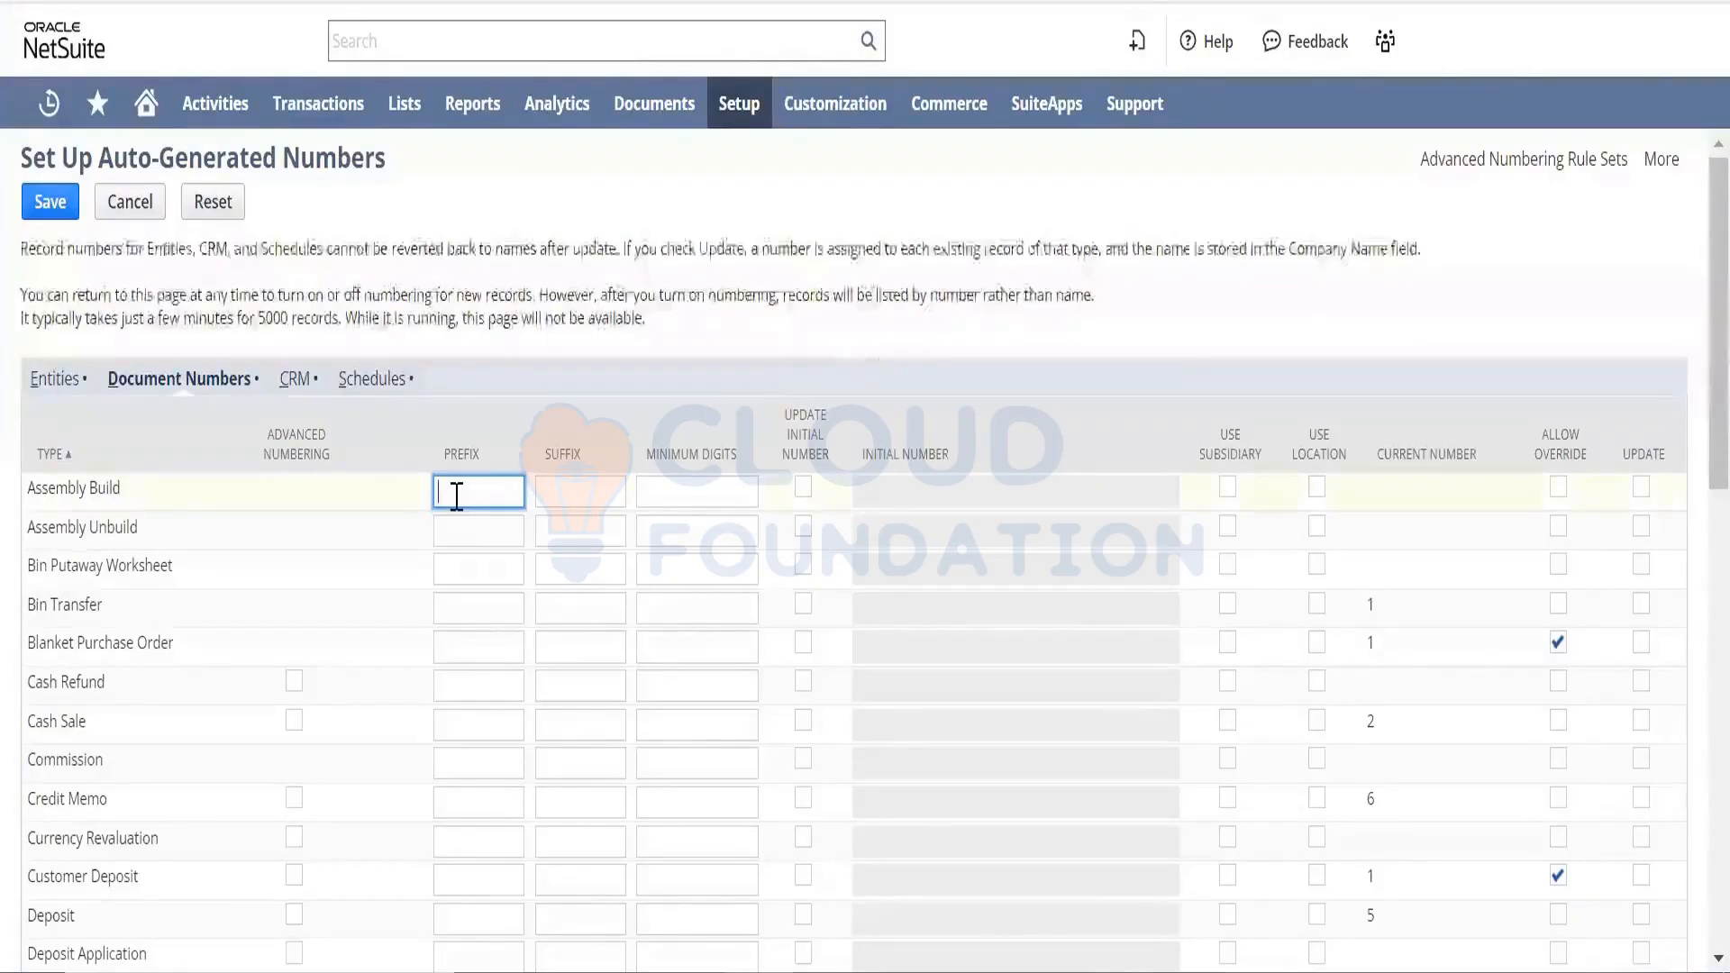
type("AB")
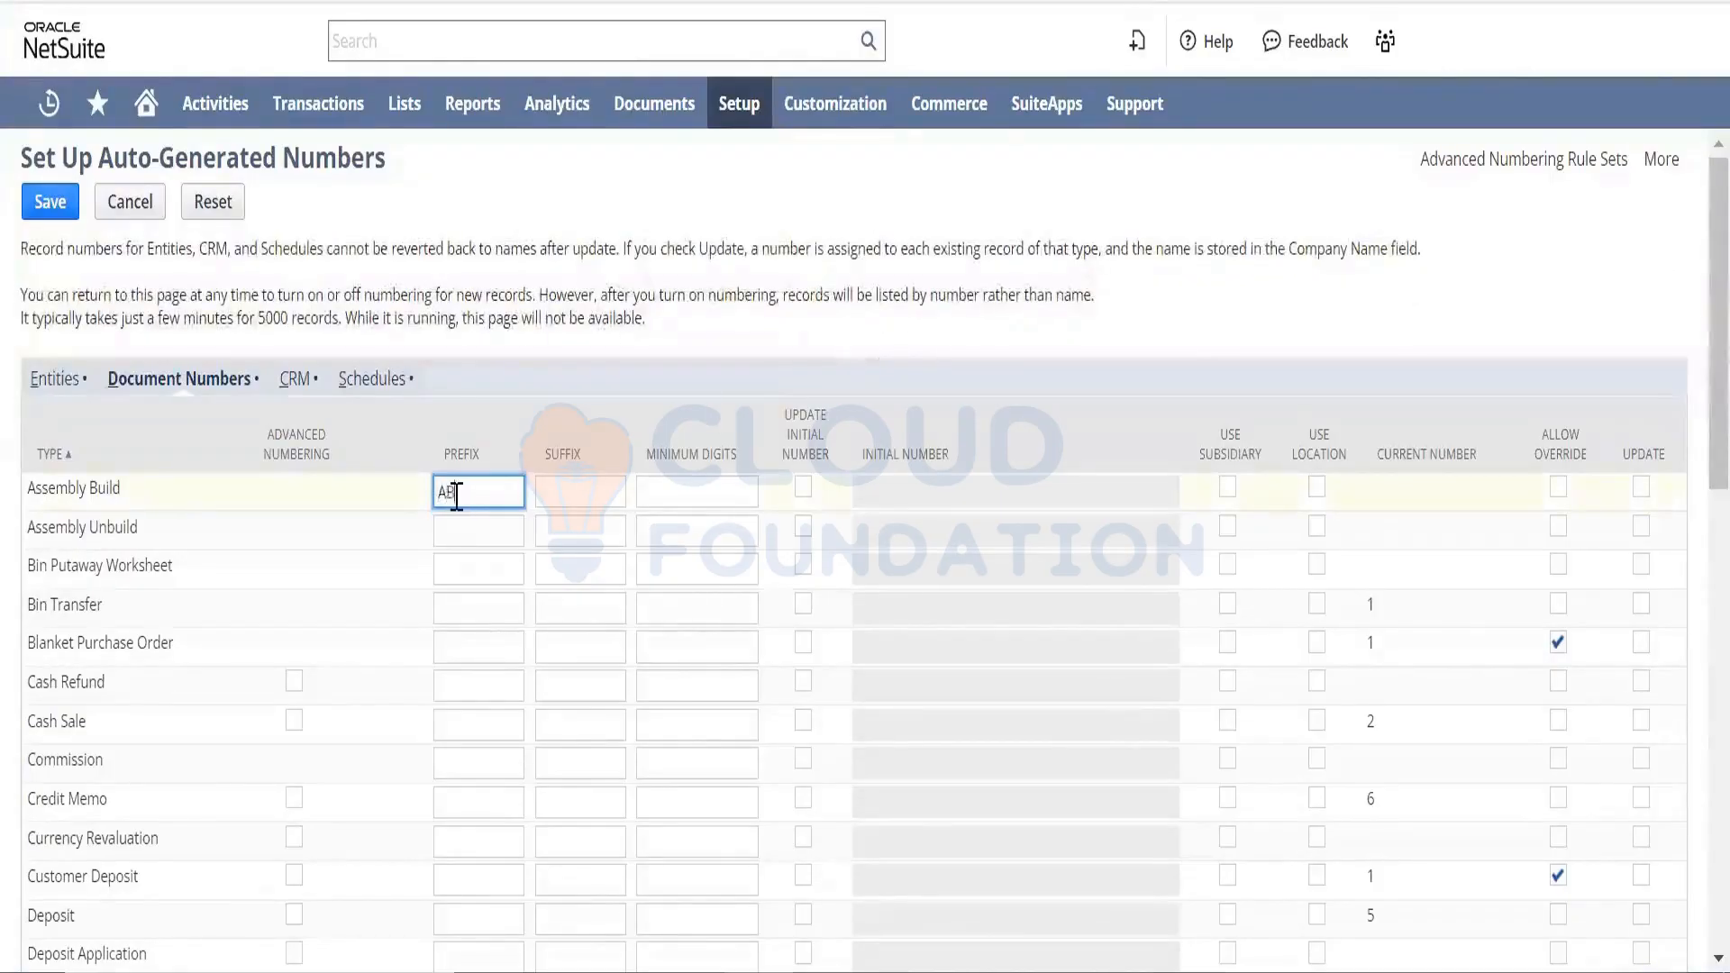
- Set the document number prefixes to ABU for Assembly Unbuild and BP for Bin Putaway Worksheet
left_click(467, 529)
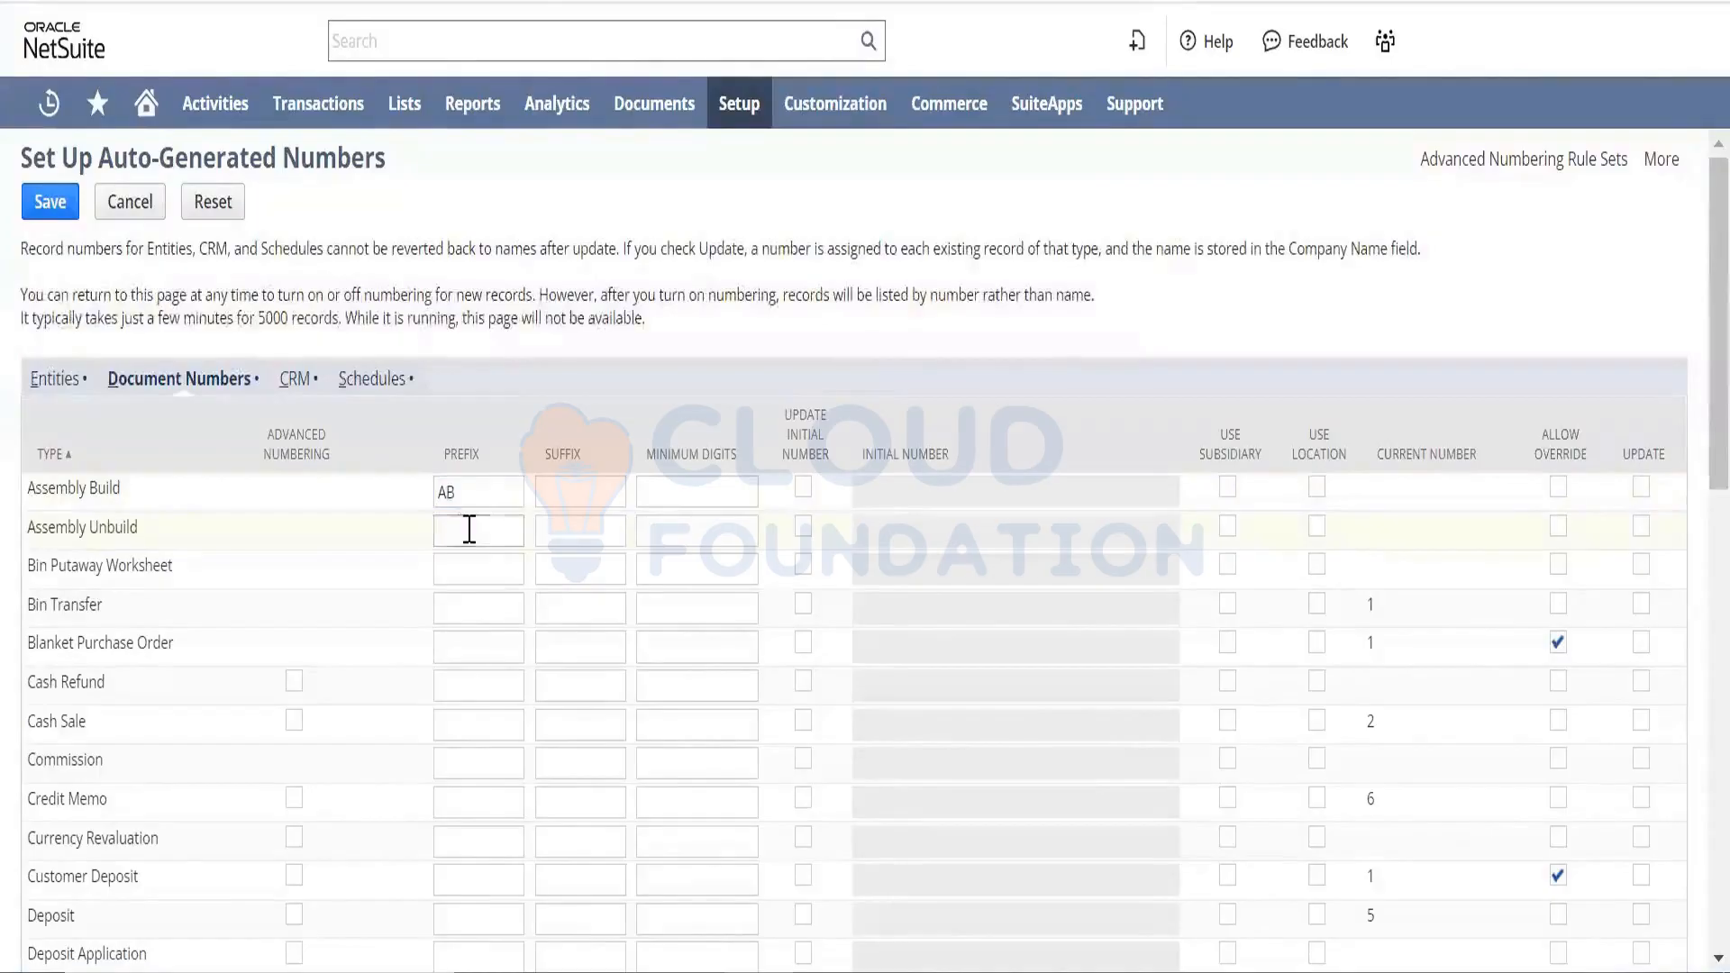
type("ABU")
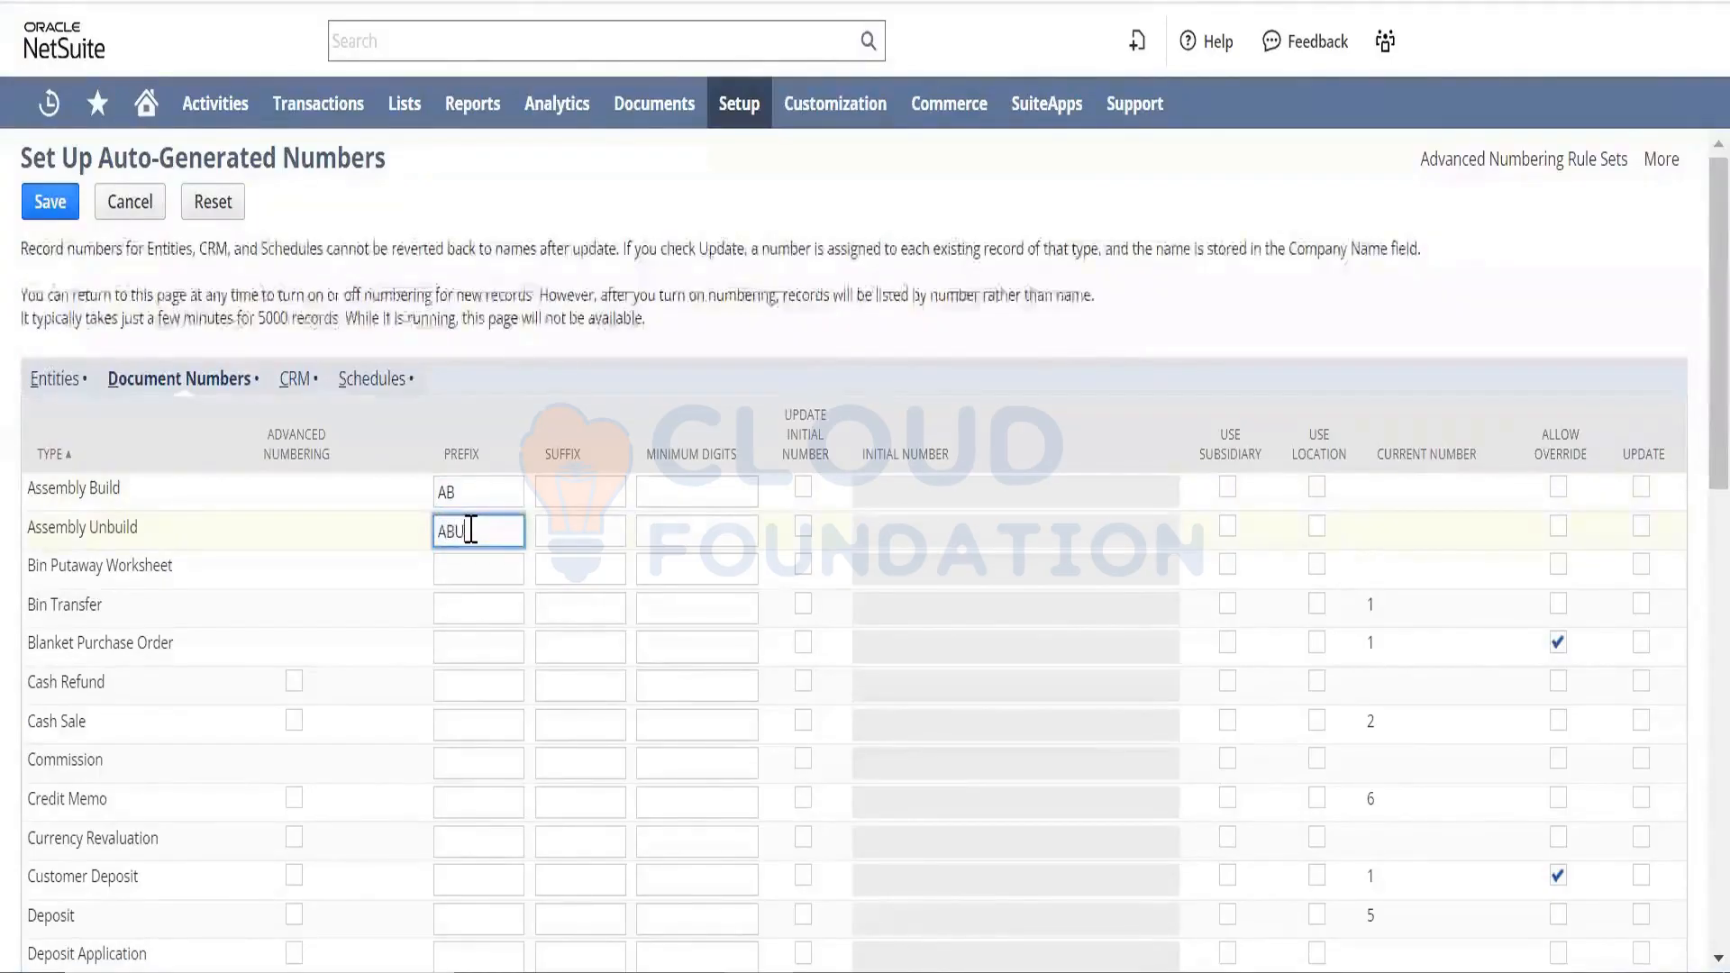
left_click(479, 577)
type("BP")
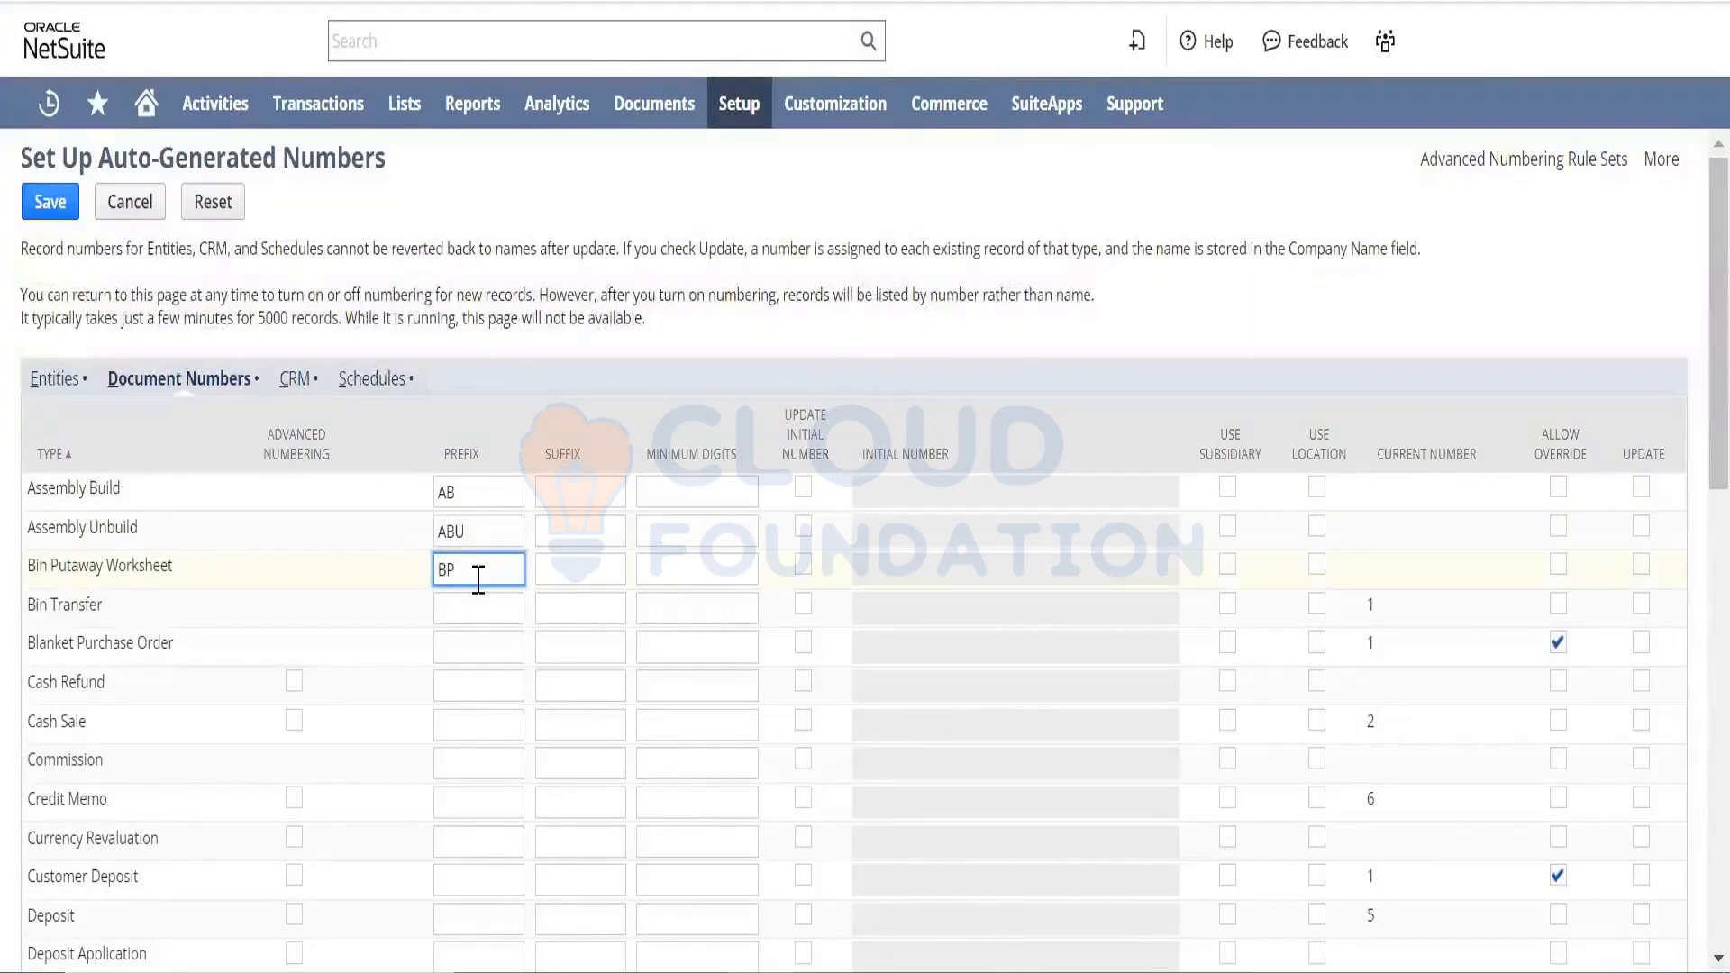
key("Tab")
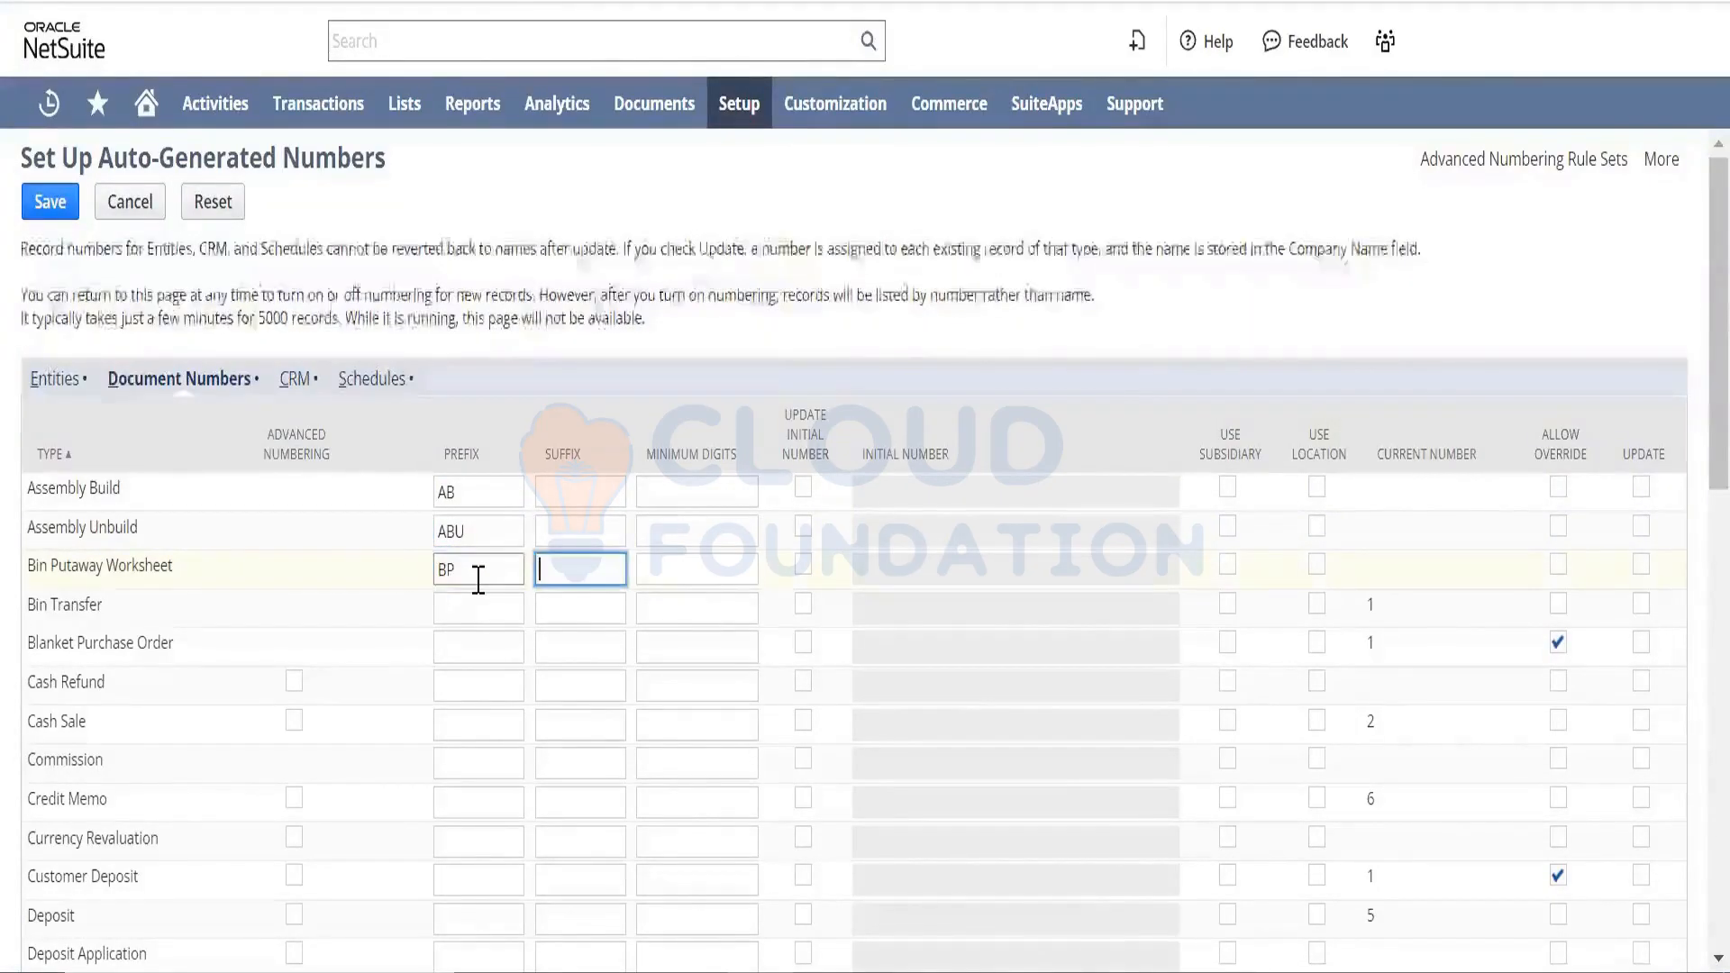
- Set the document number prefix for Bin Transfer to BT
left_click(477, 594)
type("BPO")
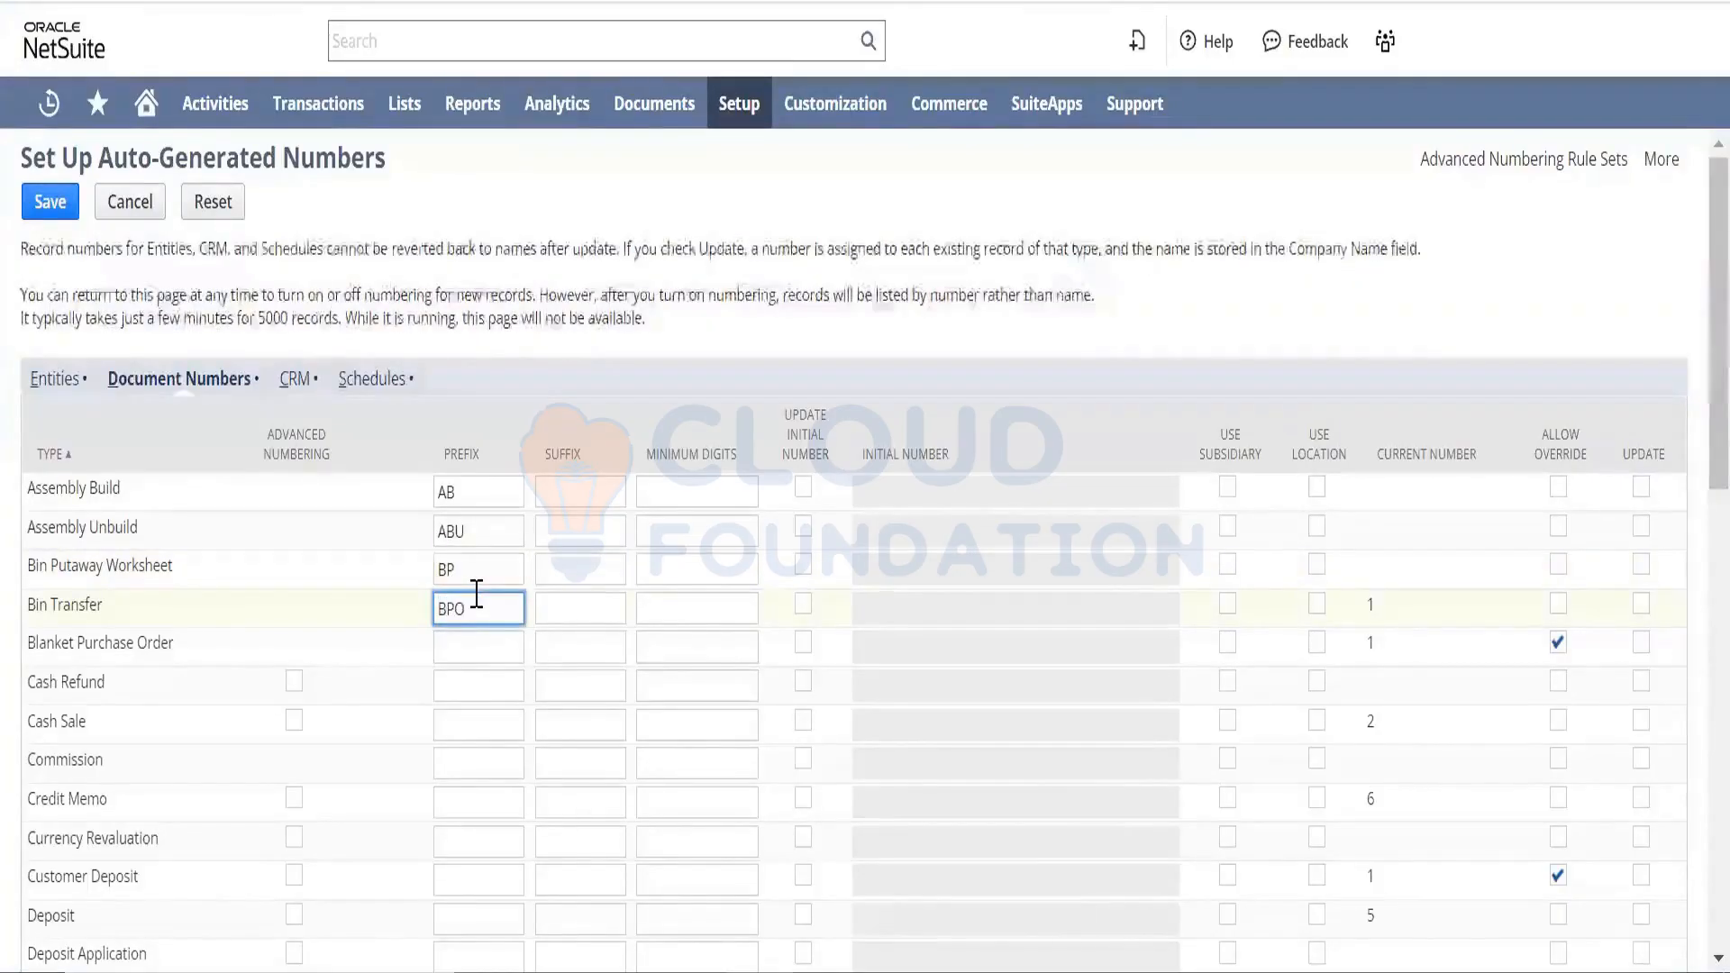
key("Tab")
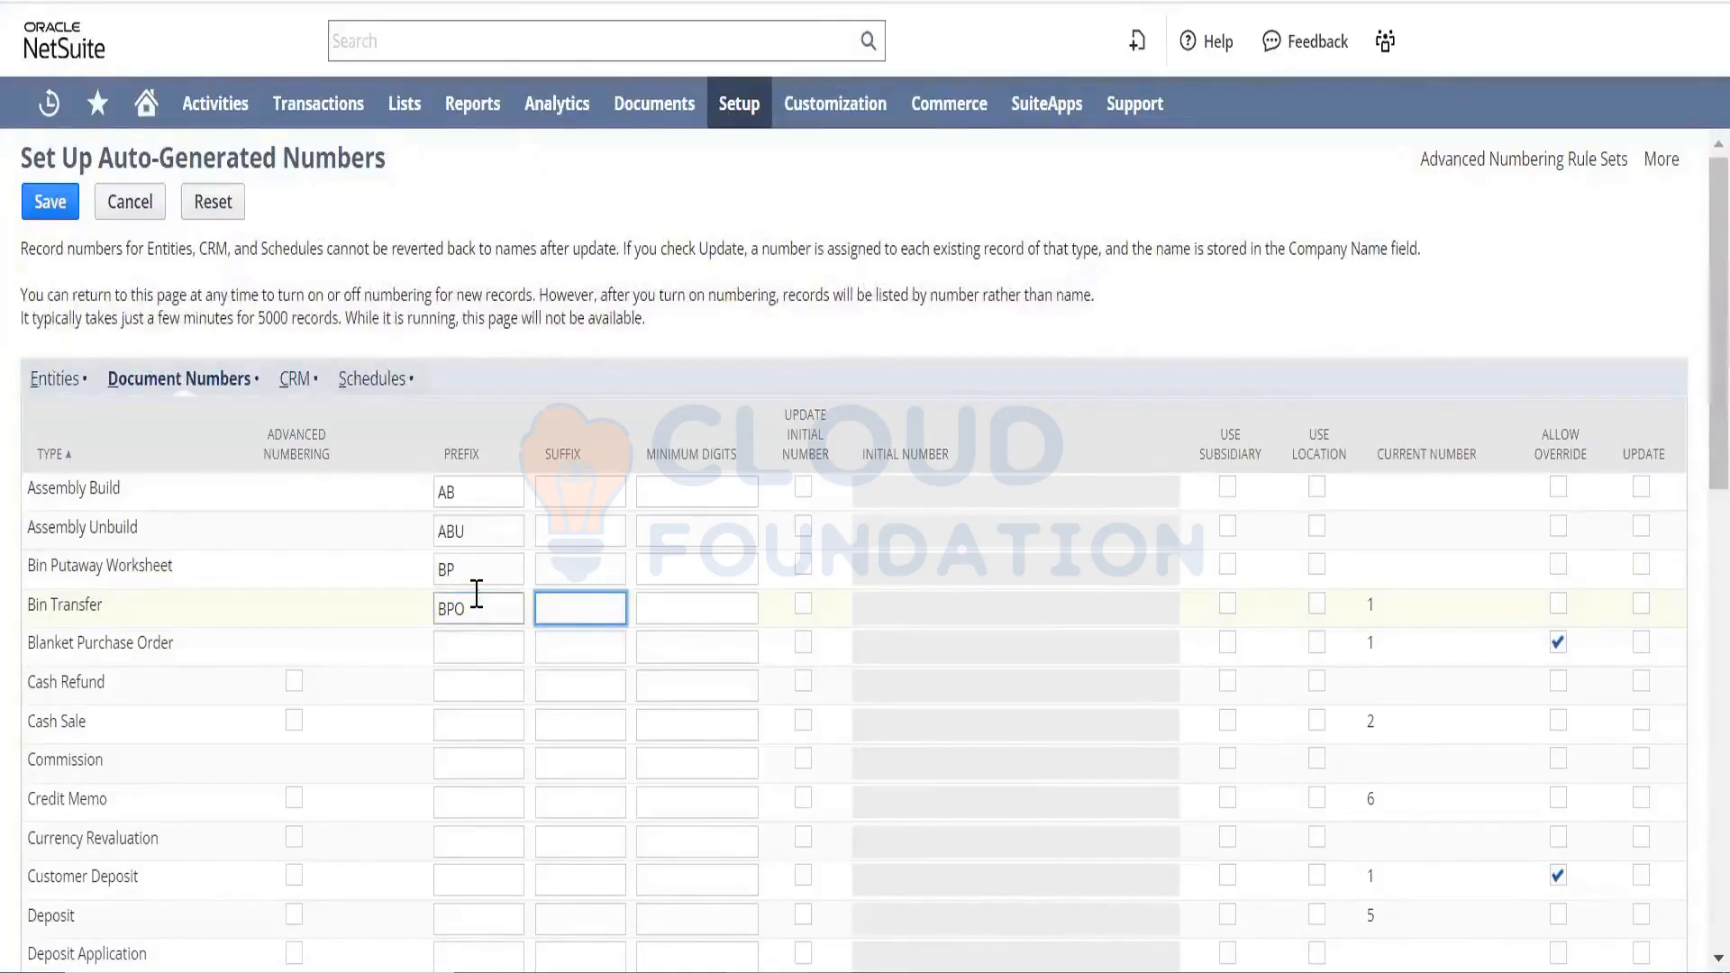
left_click(476, 594)
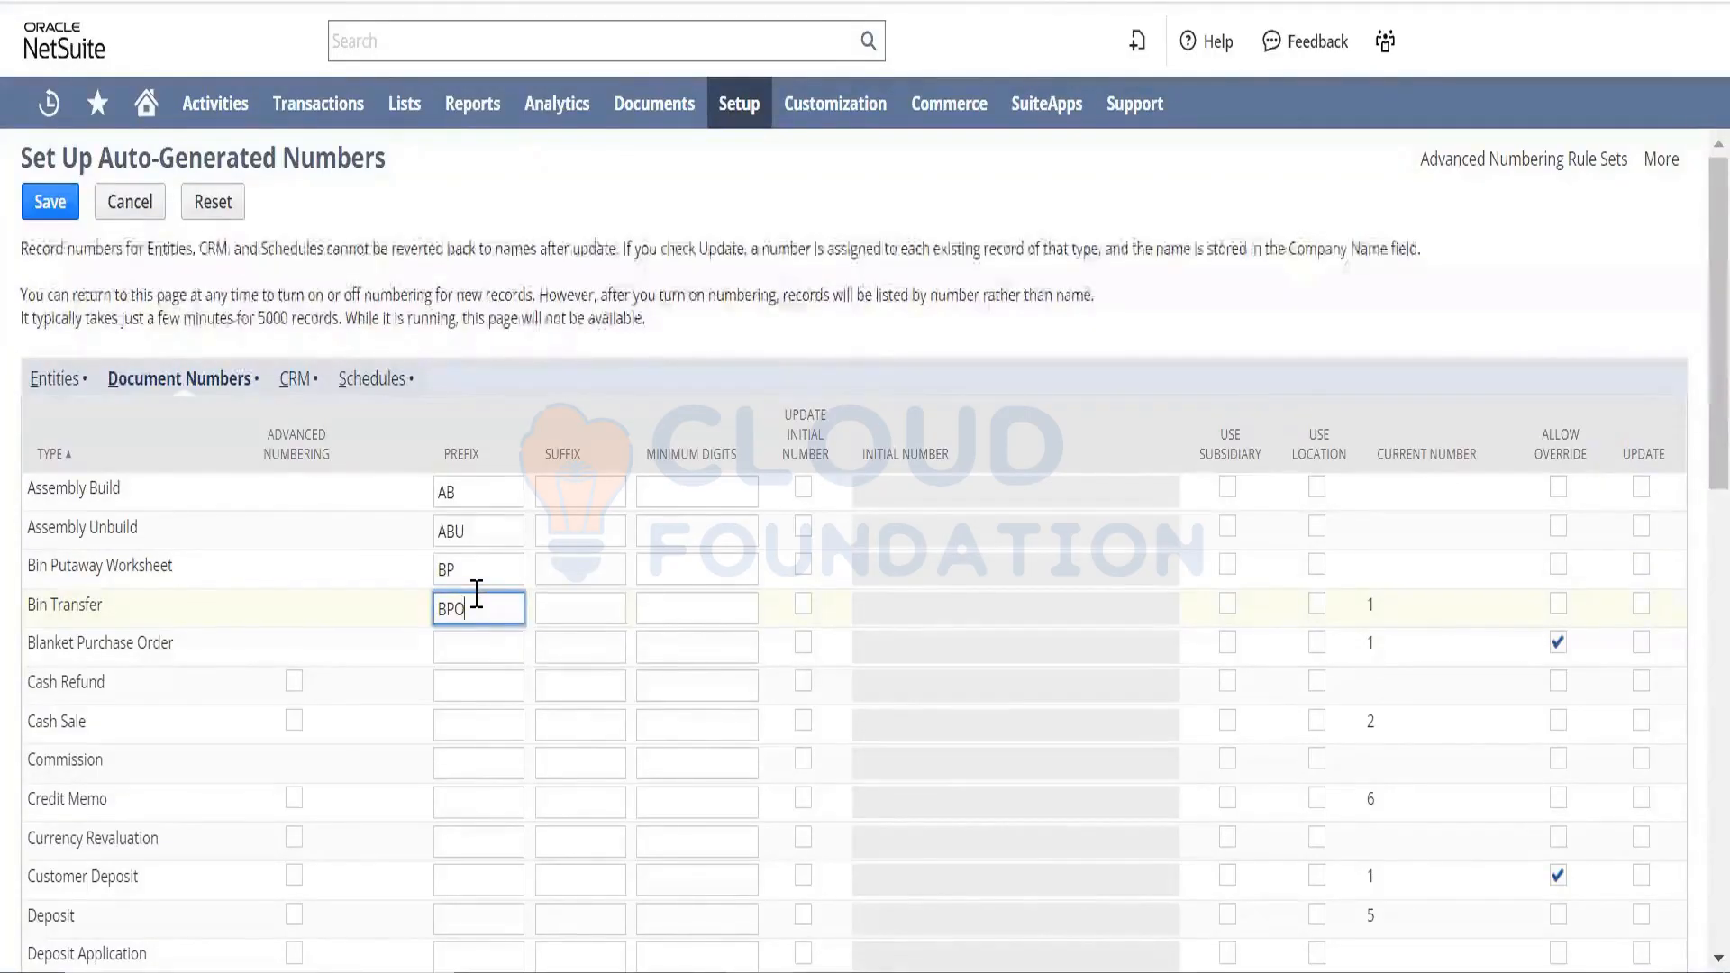
key("BackSpace")
key("BackSpace")
type("T")
key("Tab")
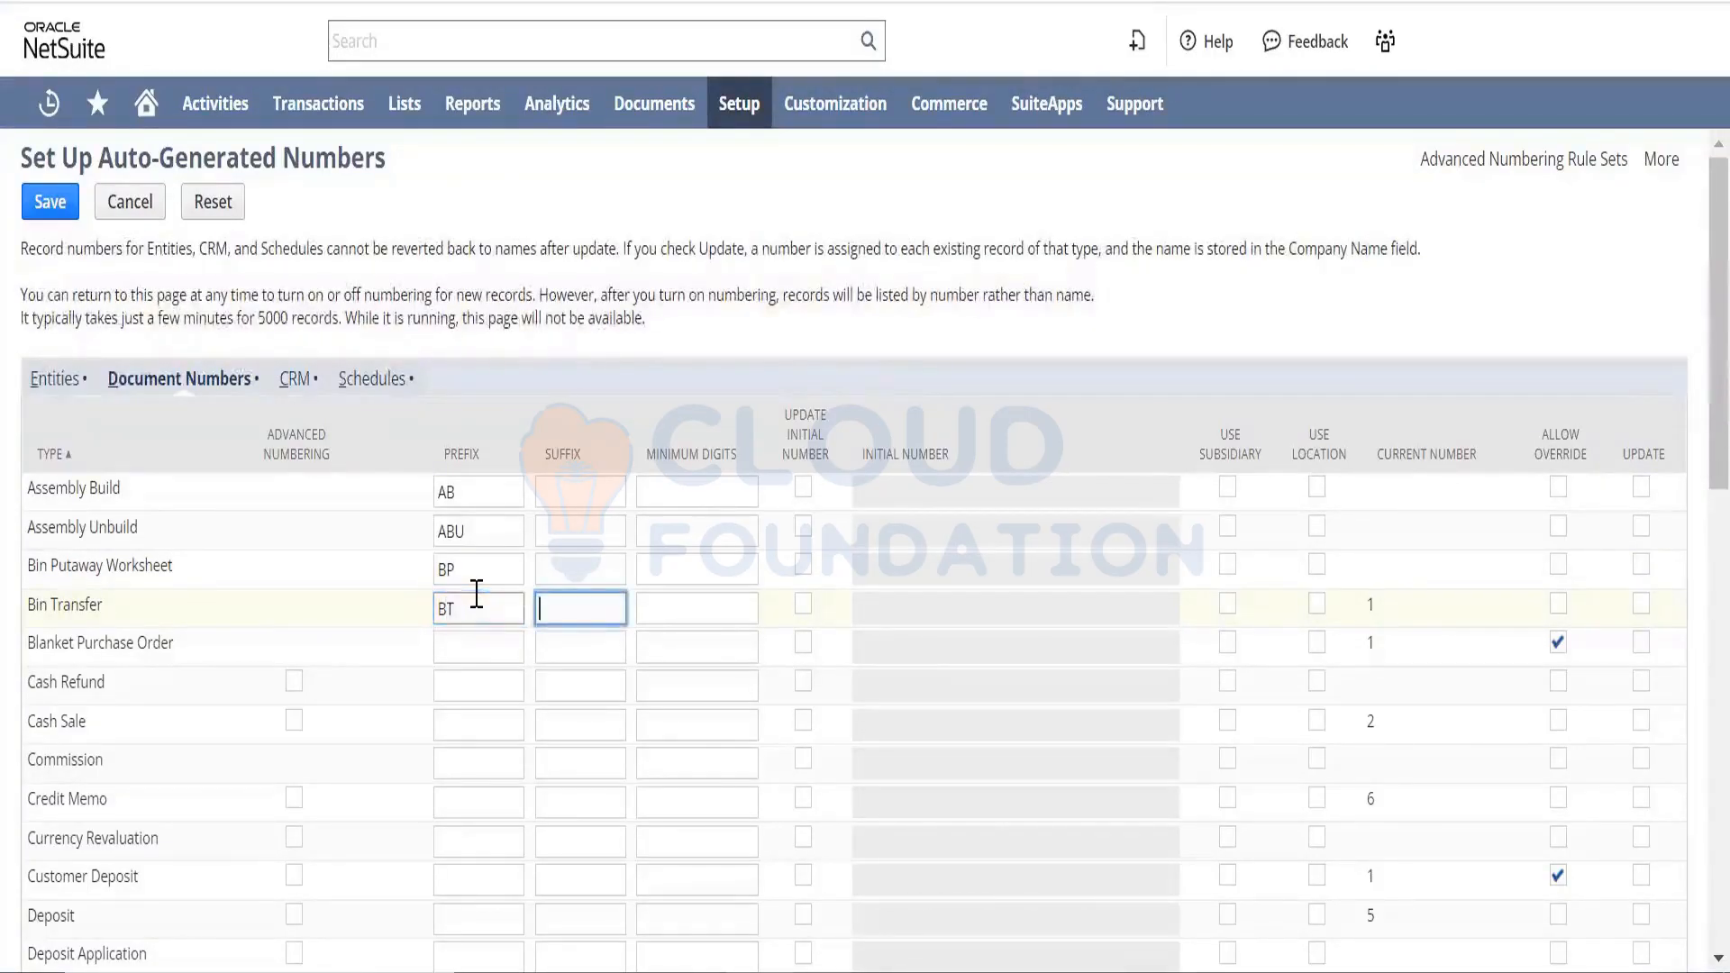
- Set the document number prefix for Blanket Purchase Order to BPO
left_click(464, 648)
type("BPO")
key("Tab")
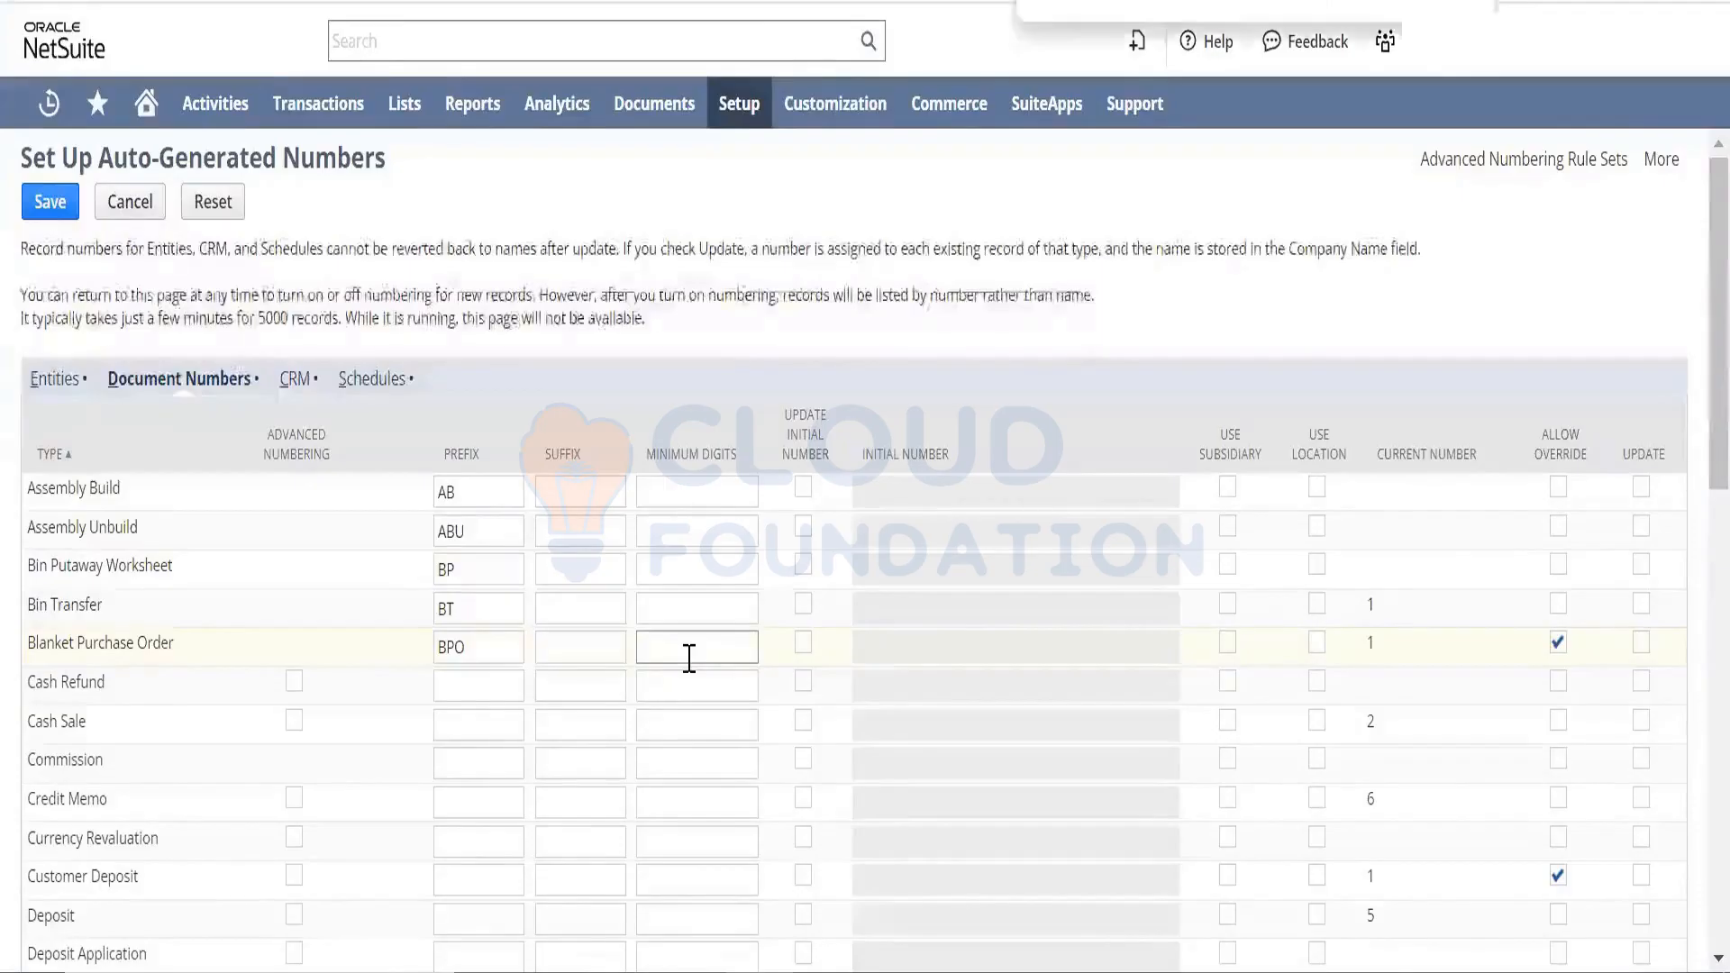
- Set the document number prefix for Journal to JE
scroll(689, 658, "down", 8)
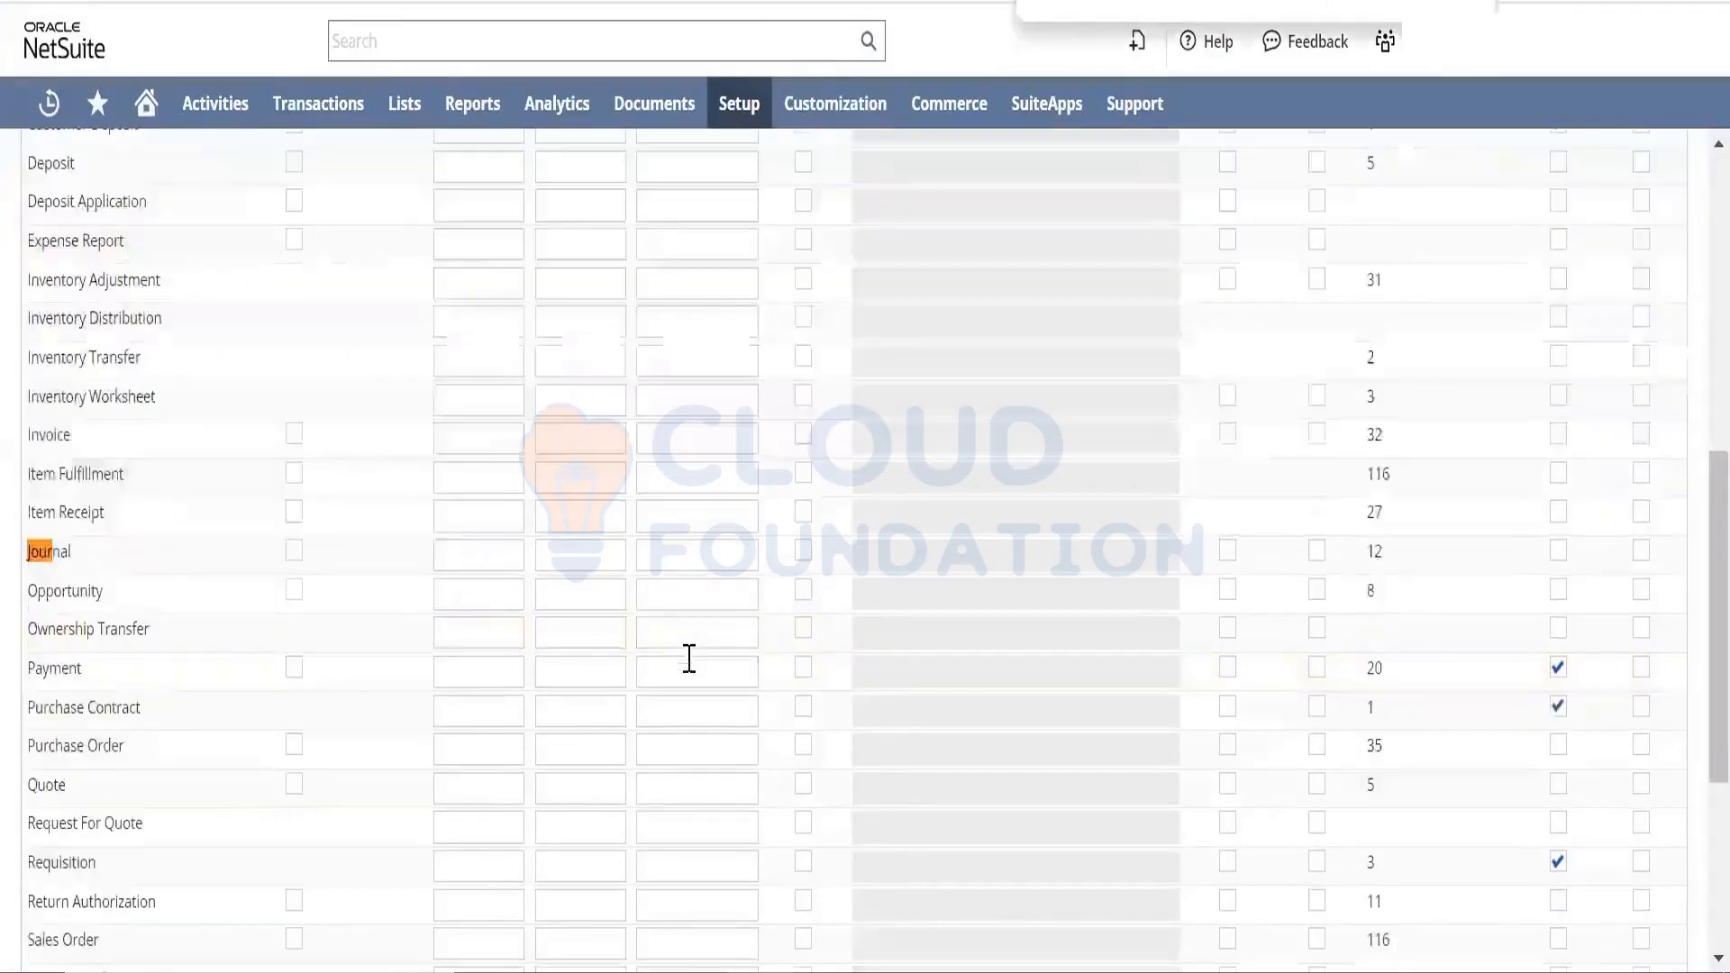
left_click(498, 556)
type("JE")
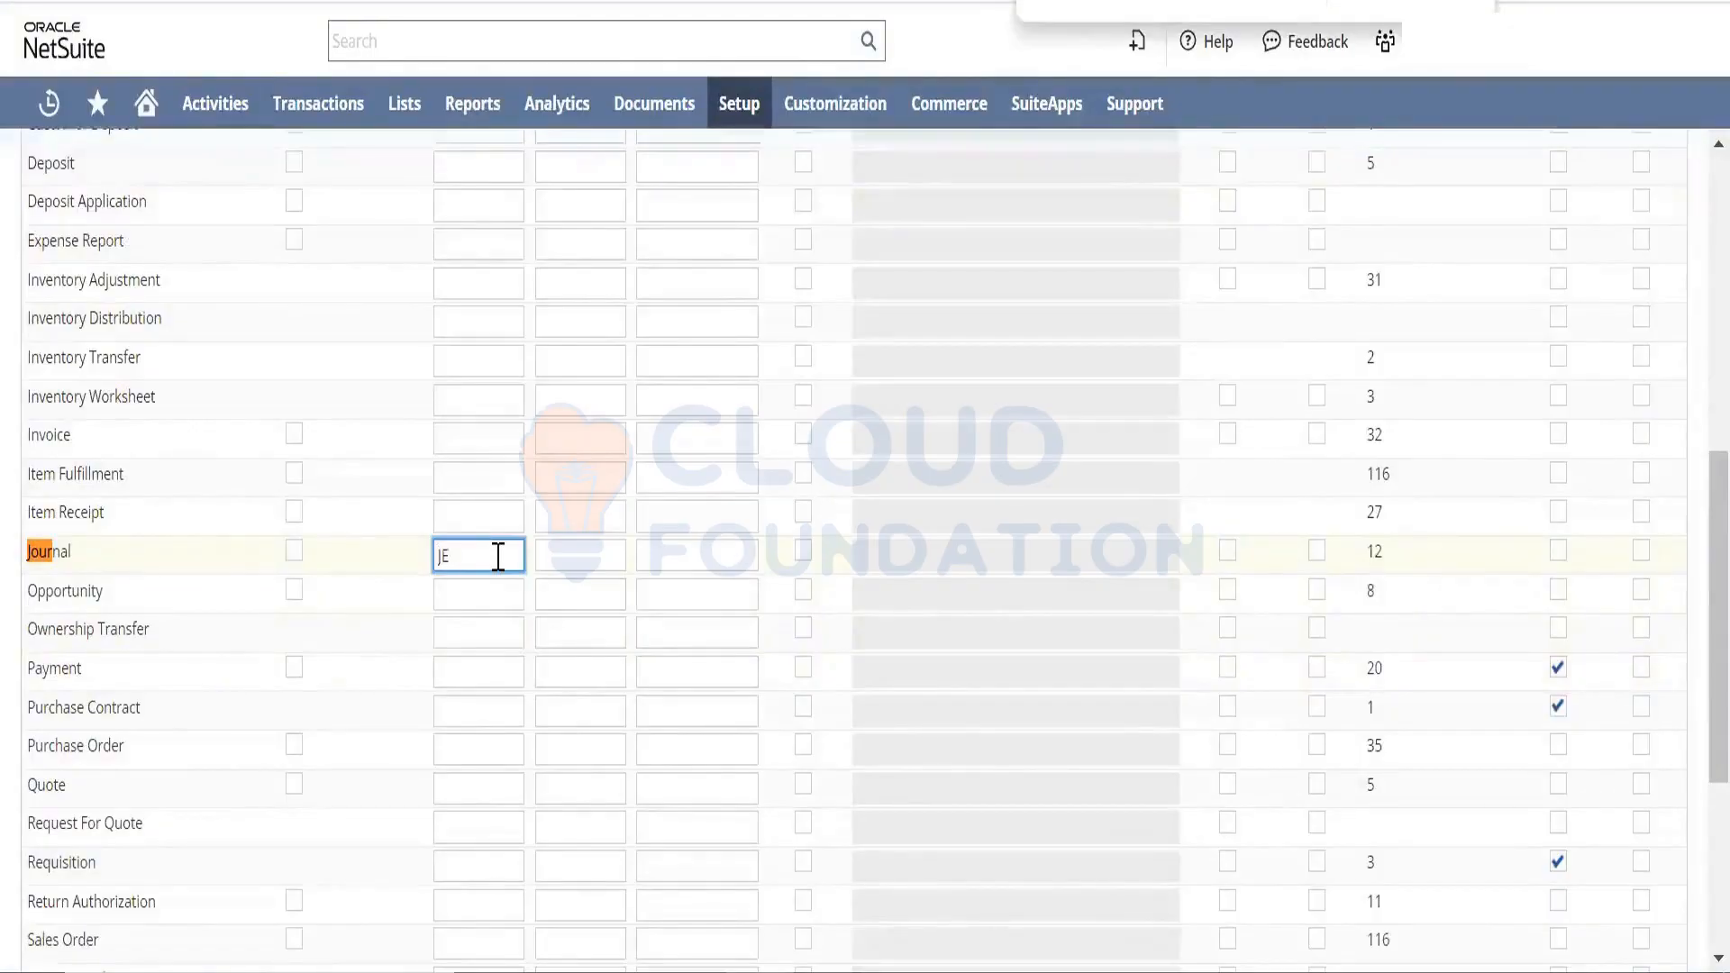
- Set the document number prefixes to OPP for Opportunity and PY for Payment
left_click(500, 599)
type("O")
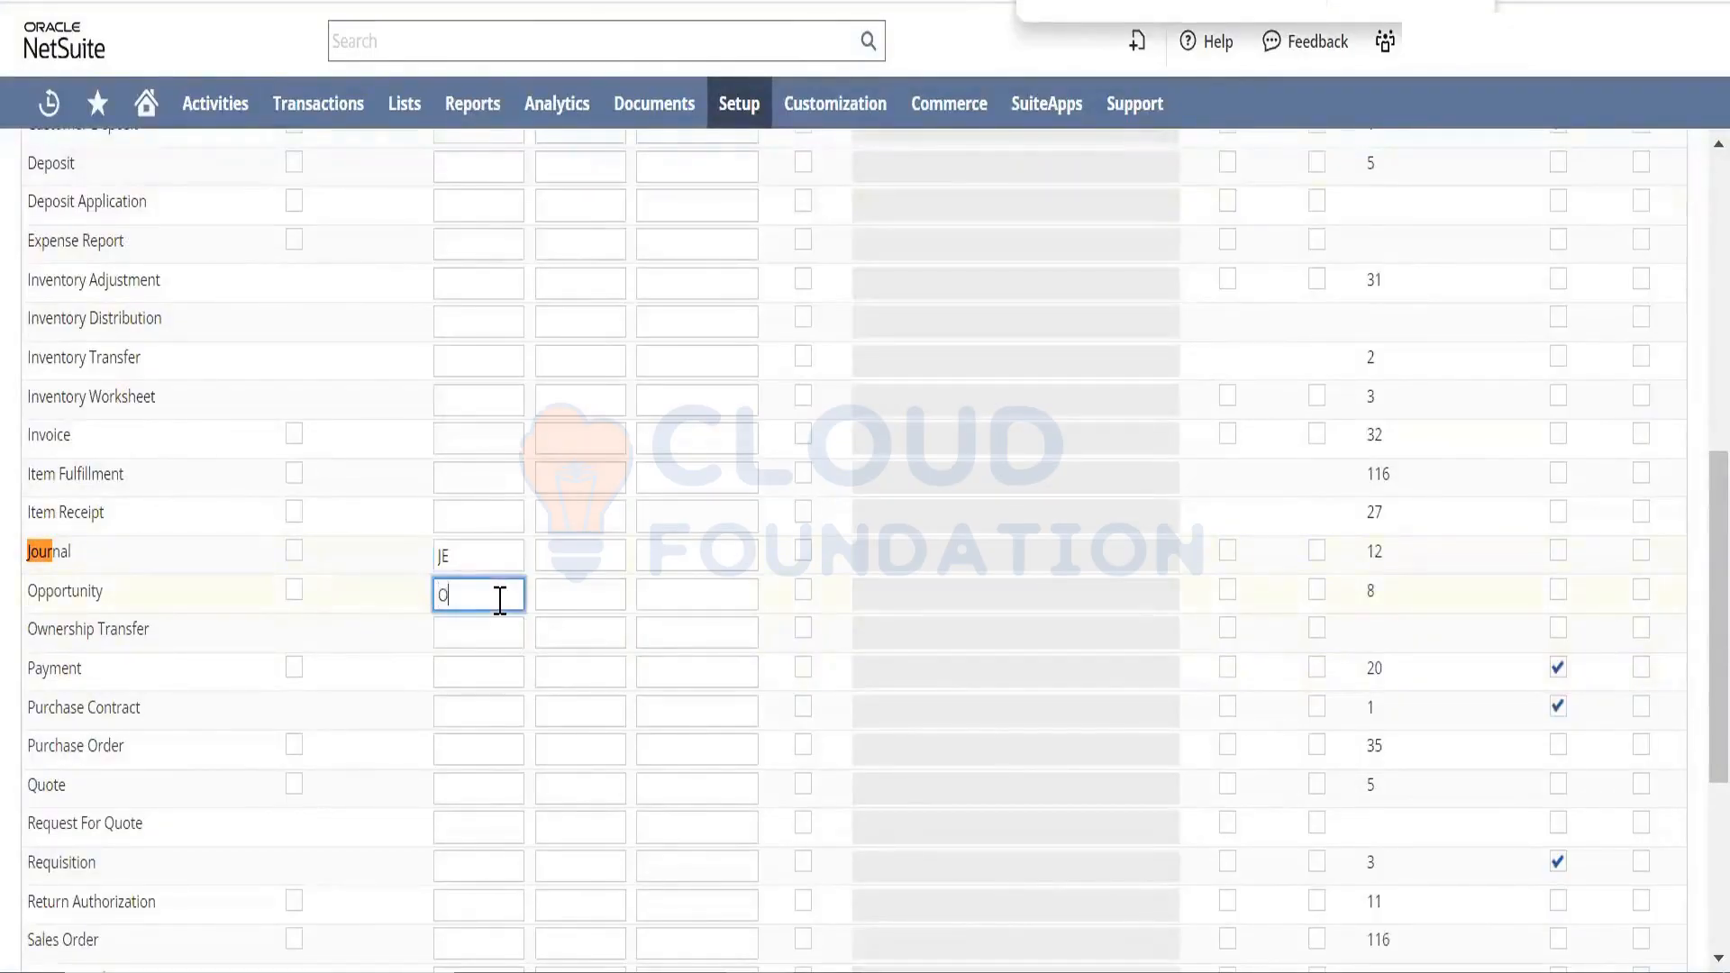
type("PP")
left_click(464, 664)
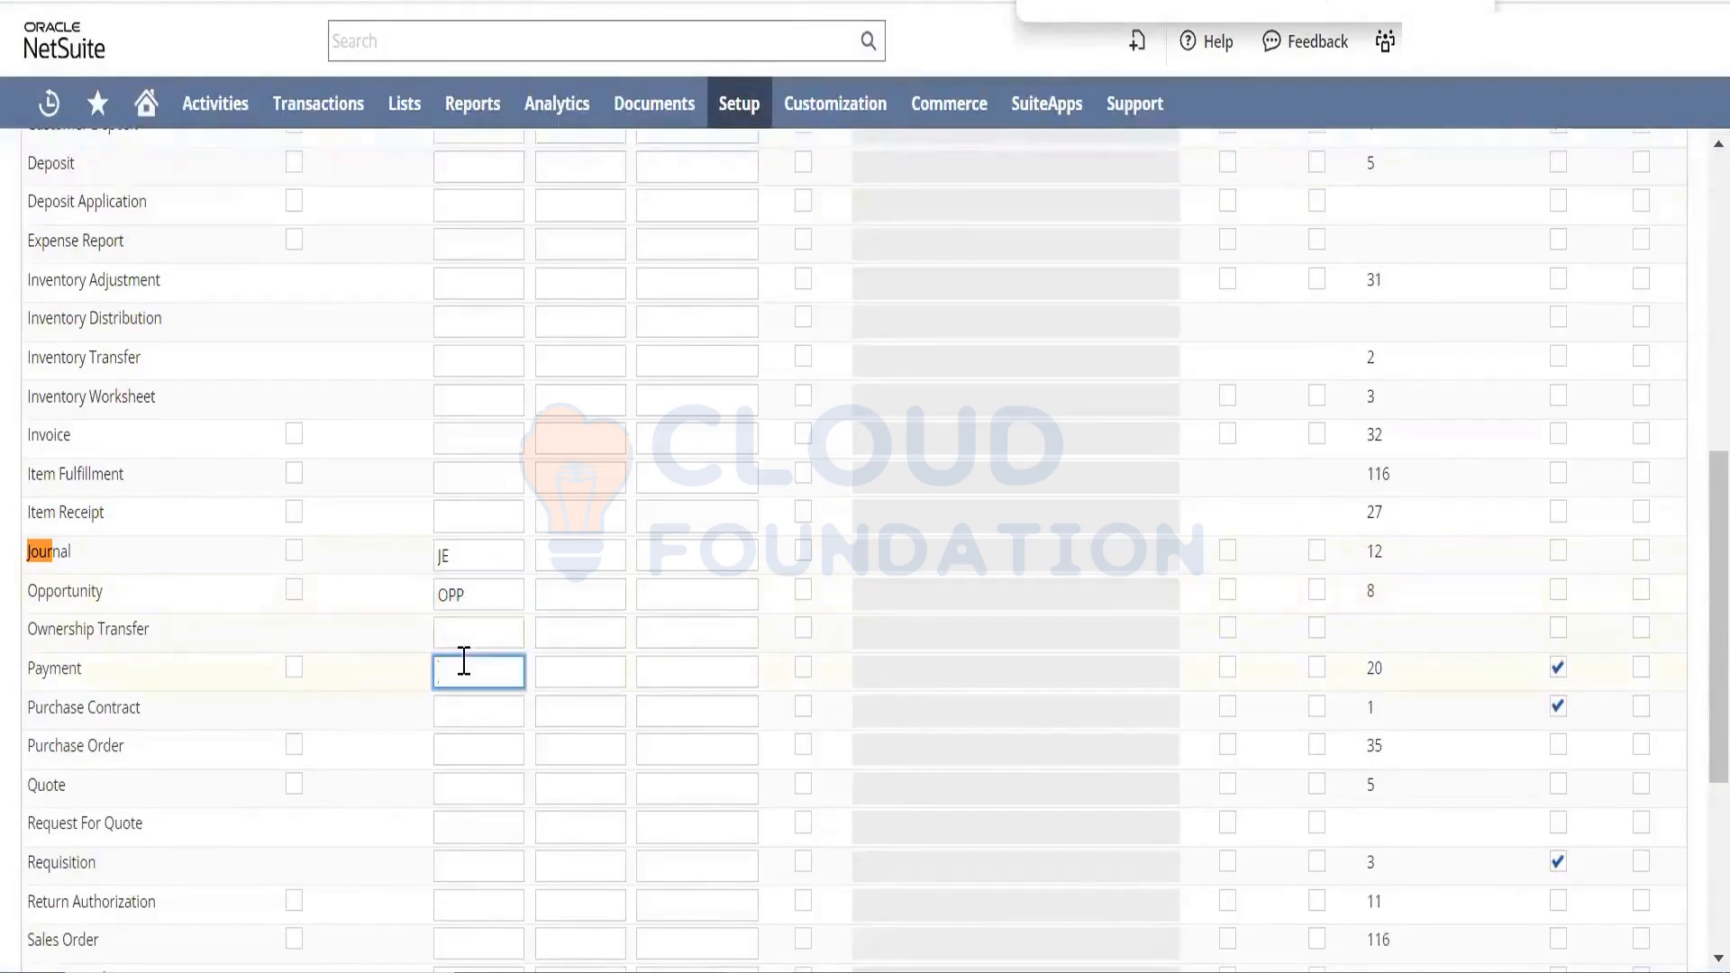
type("PY")
scroll(1665, 389, "up", 1)
scroll(1665, 390, "up", 8)
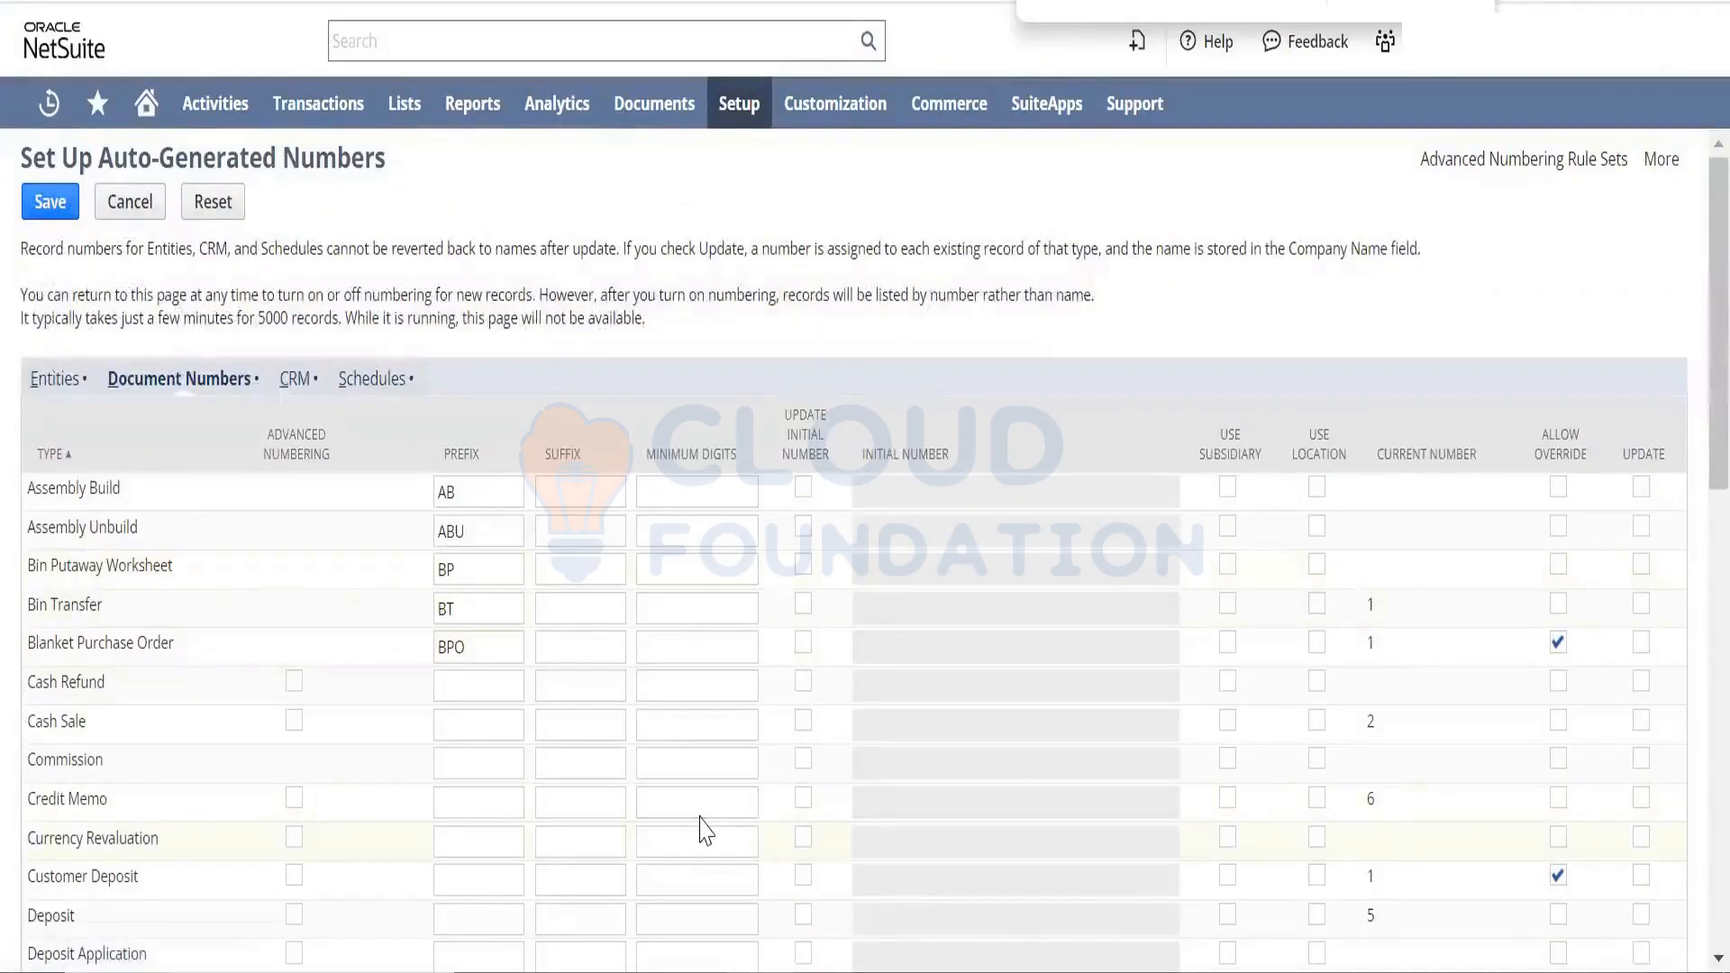
left_click(1229, 495)
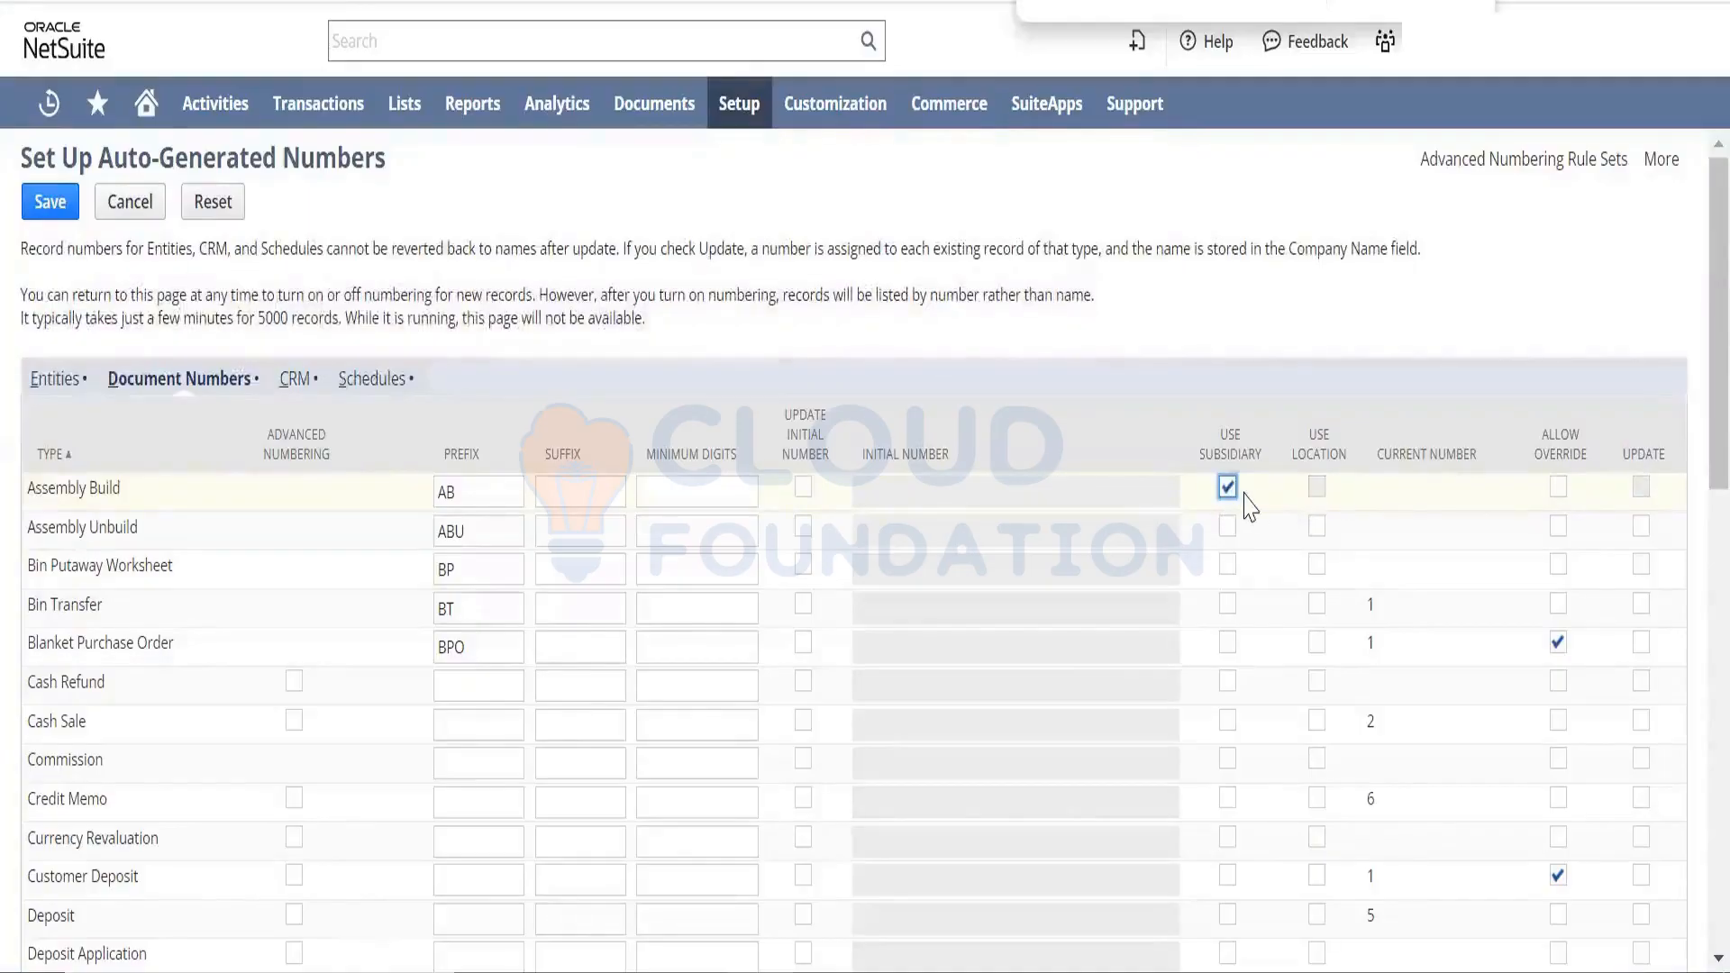
left_click(1226, 494)
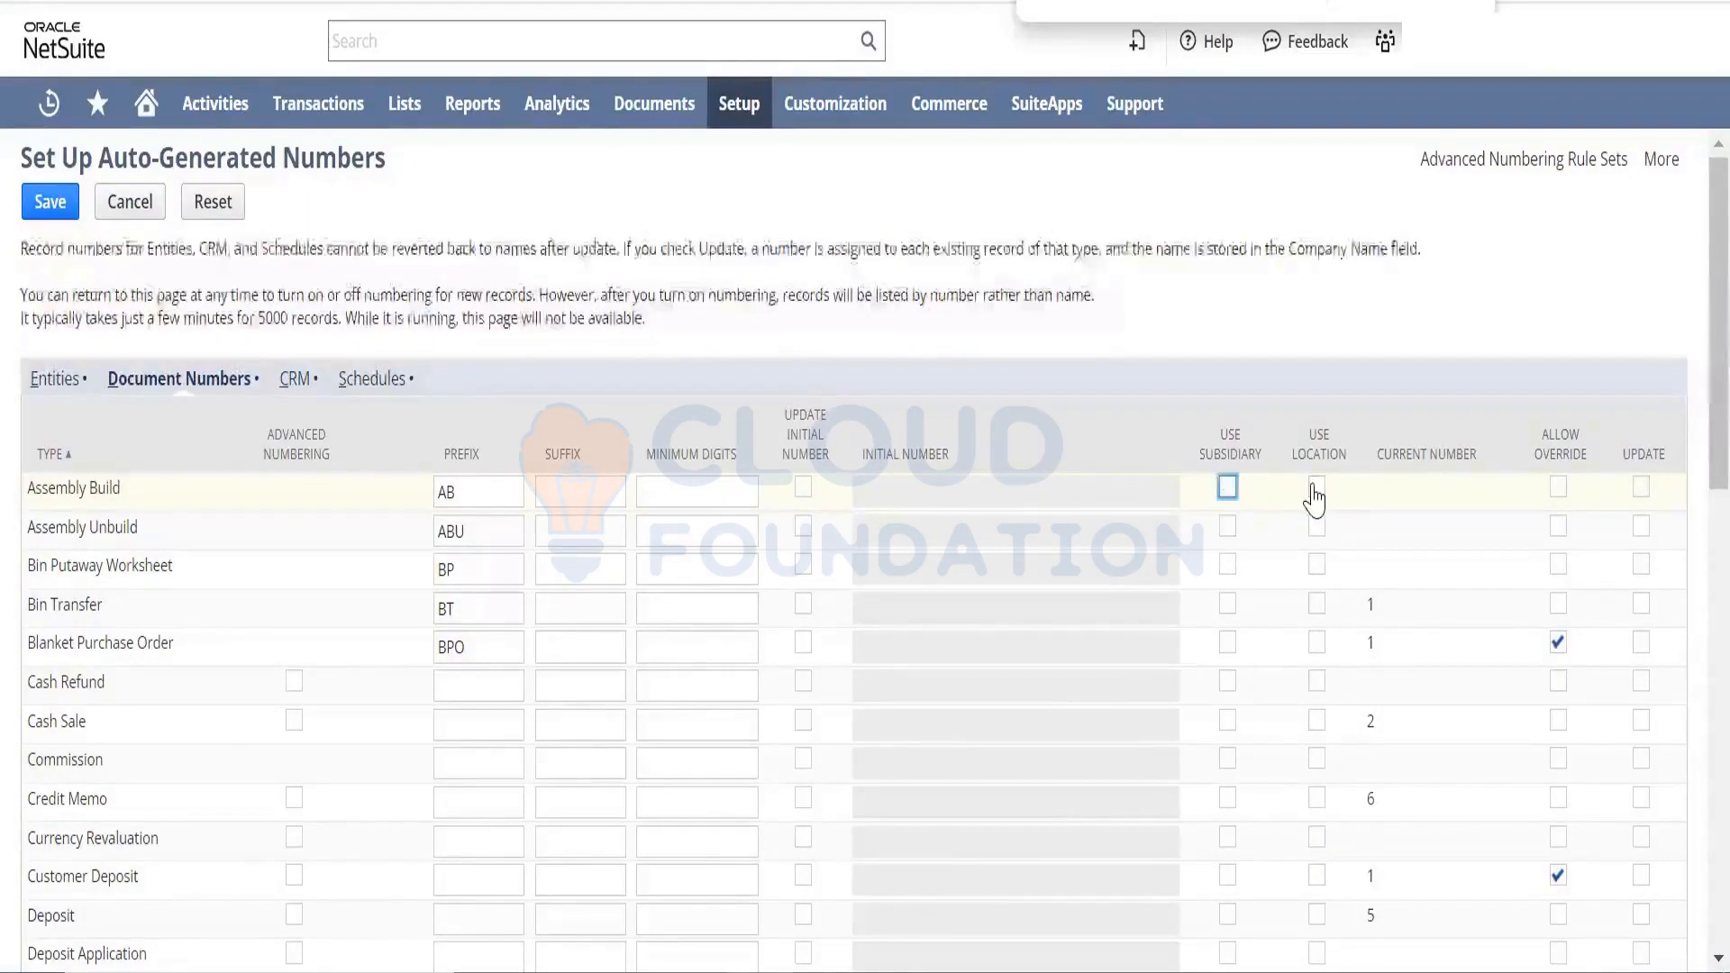
left_click(1315, 491)
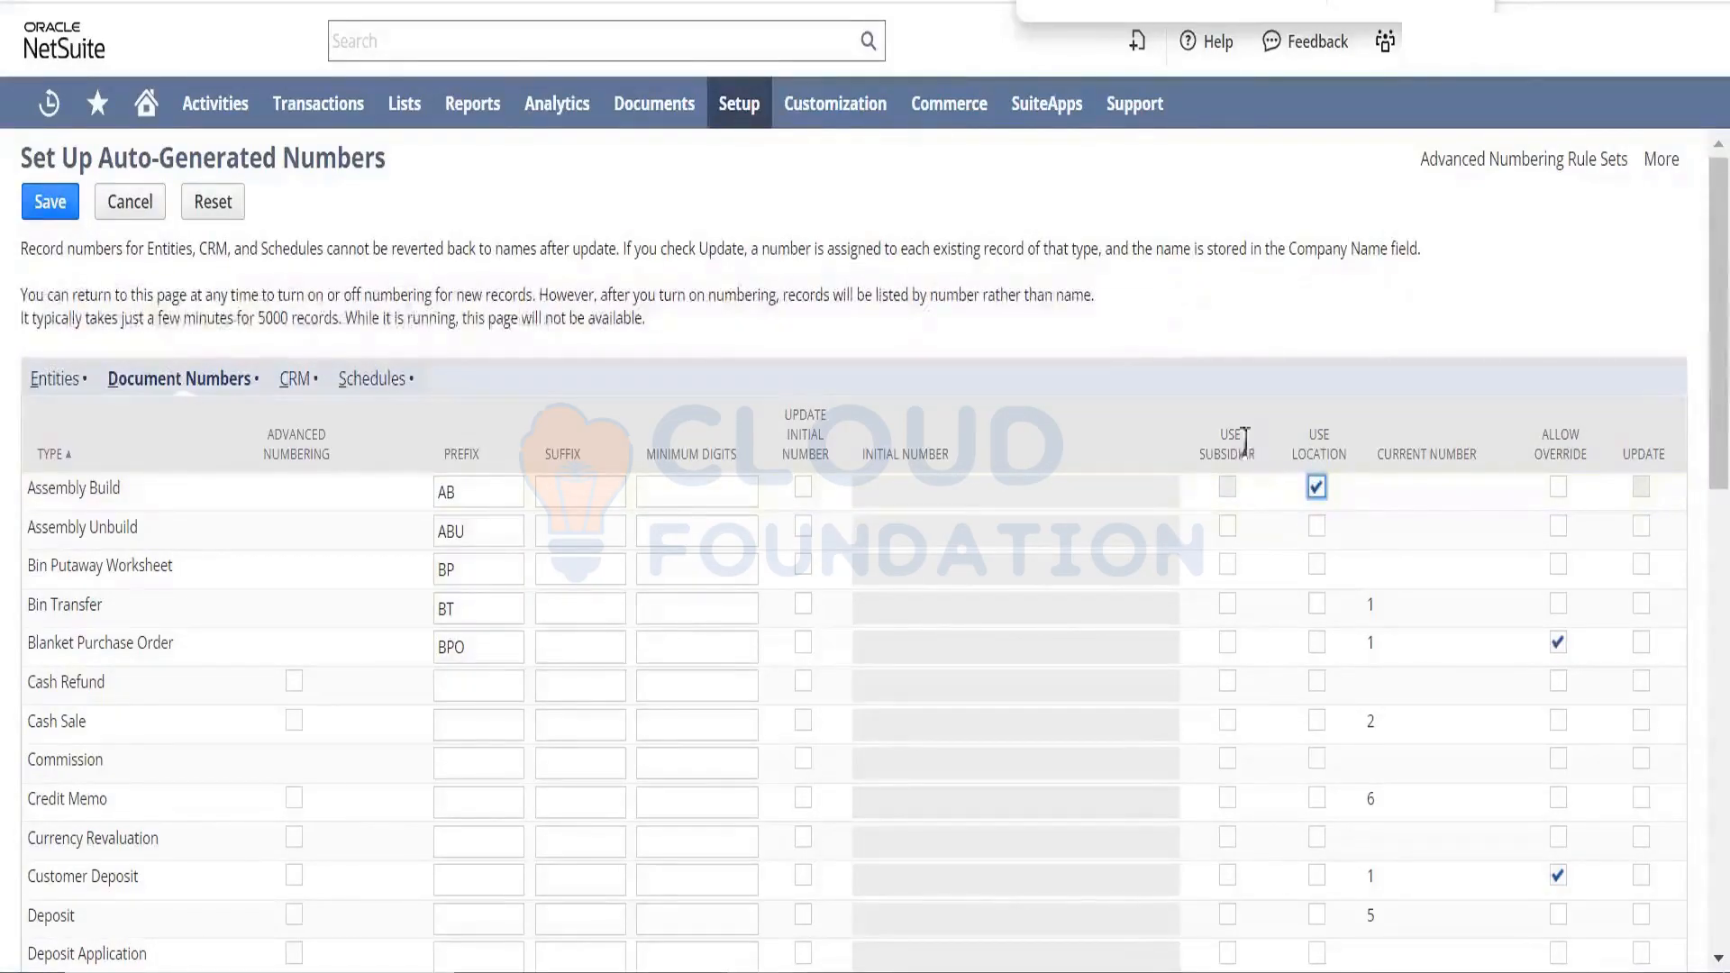
left_click(1315, 491)
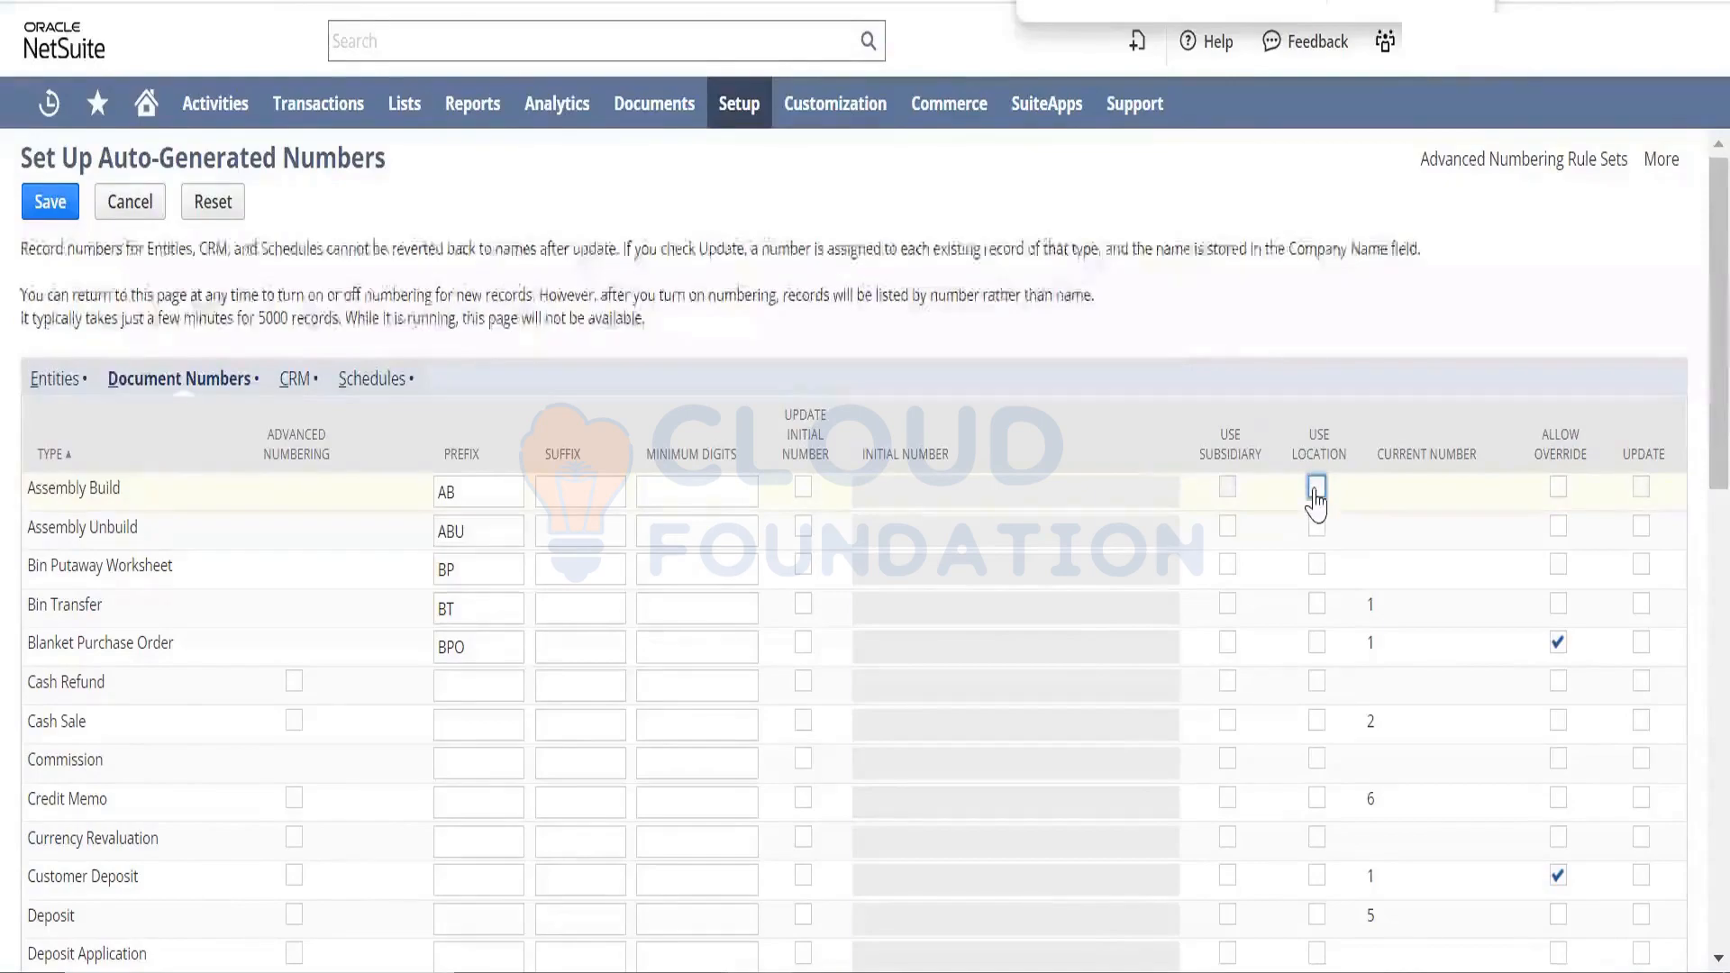
- Enable the Use Subsidiary option for Assembly Build document numbers
left_click(1230, 489)
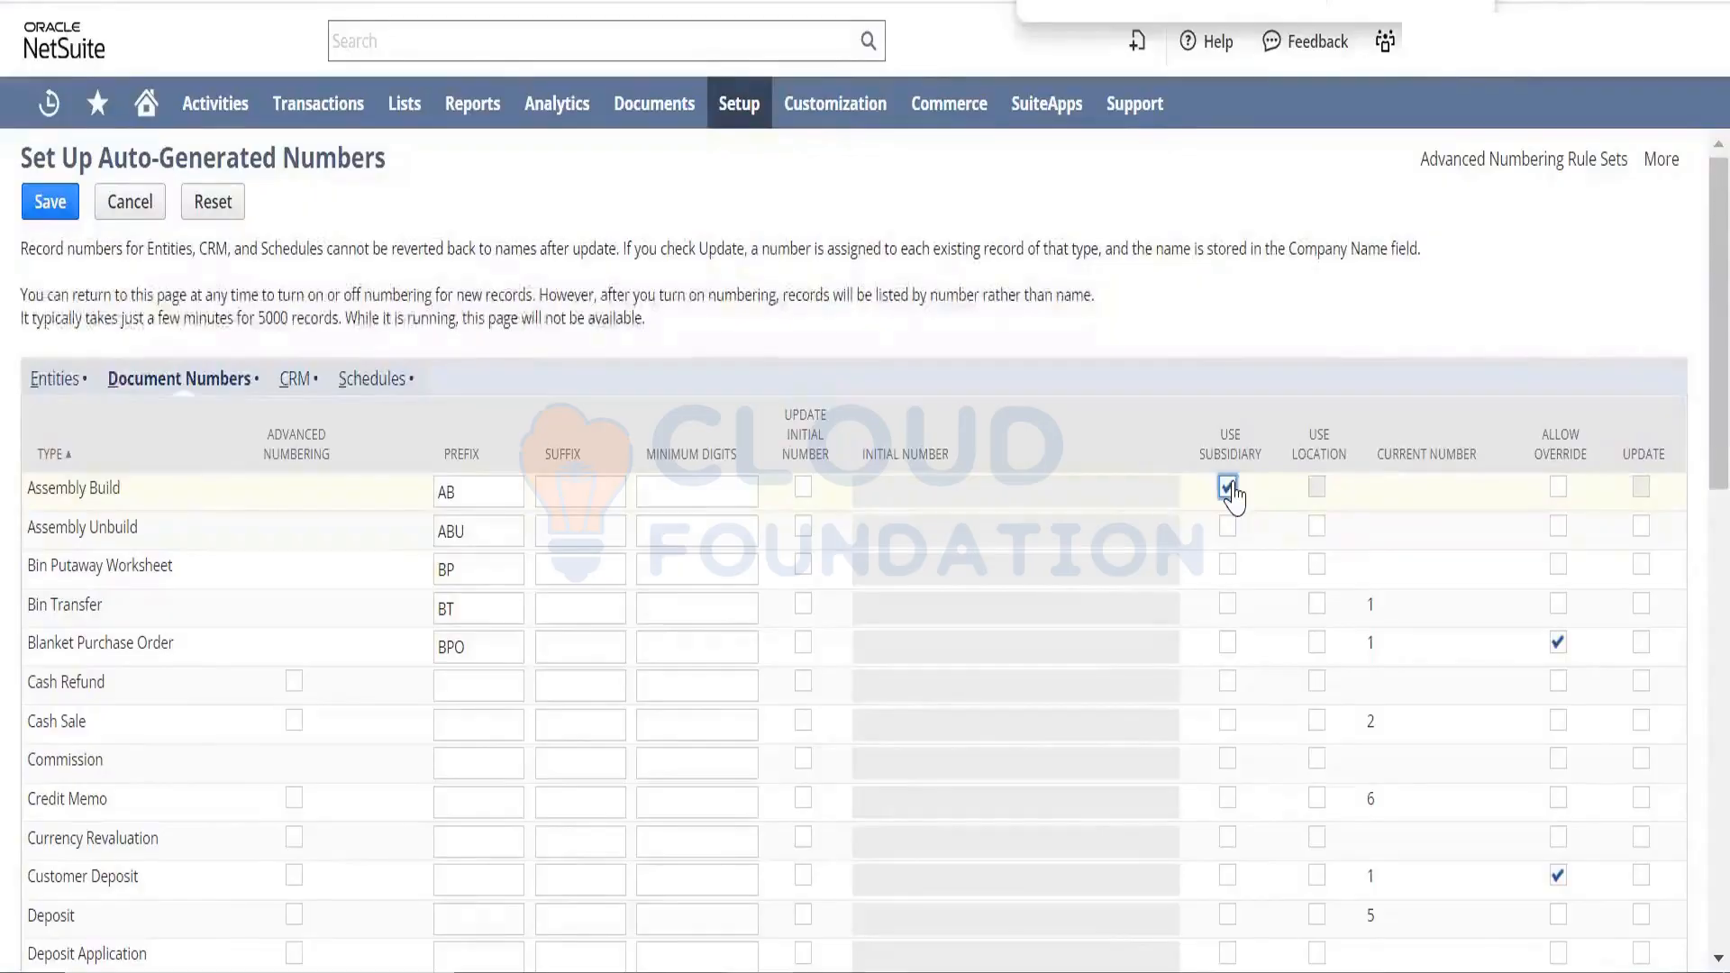
left_click(487, 492)
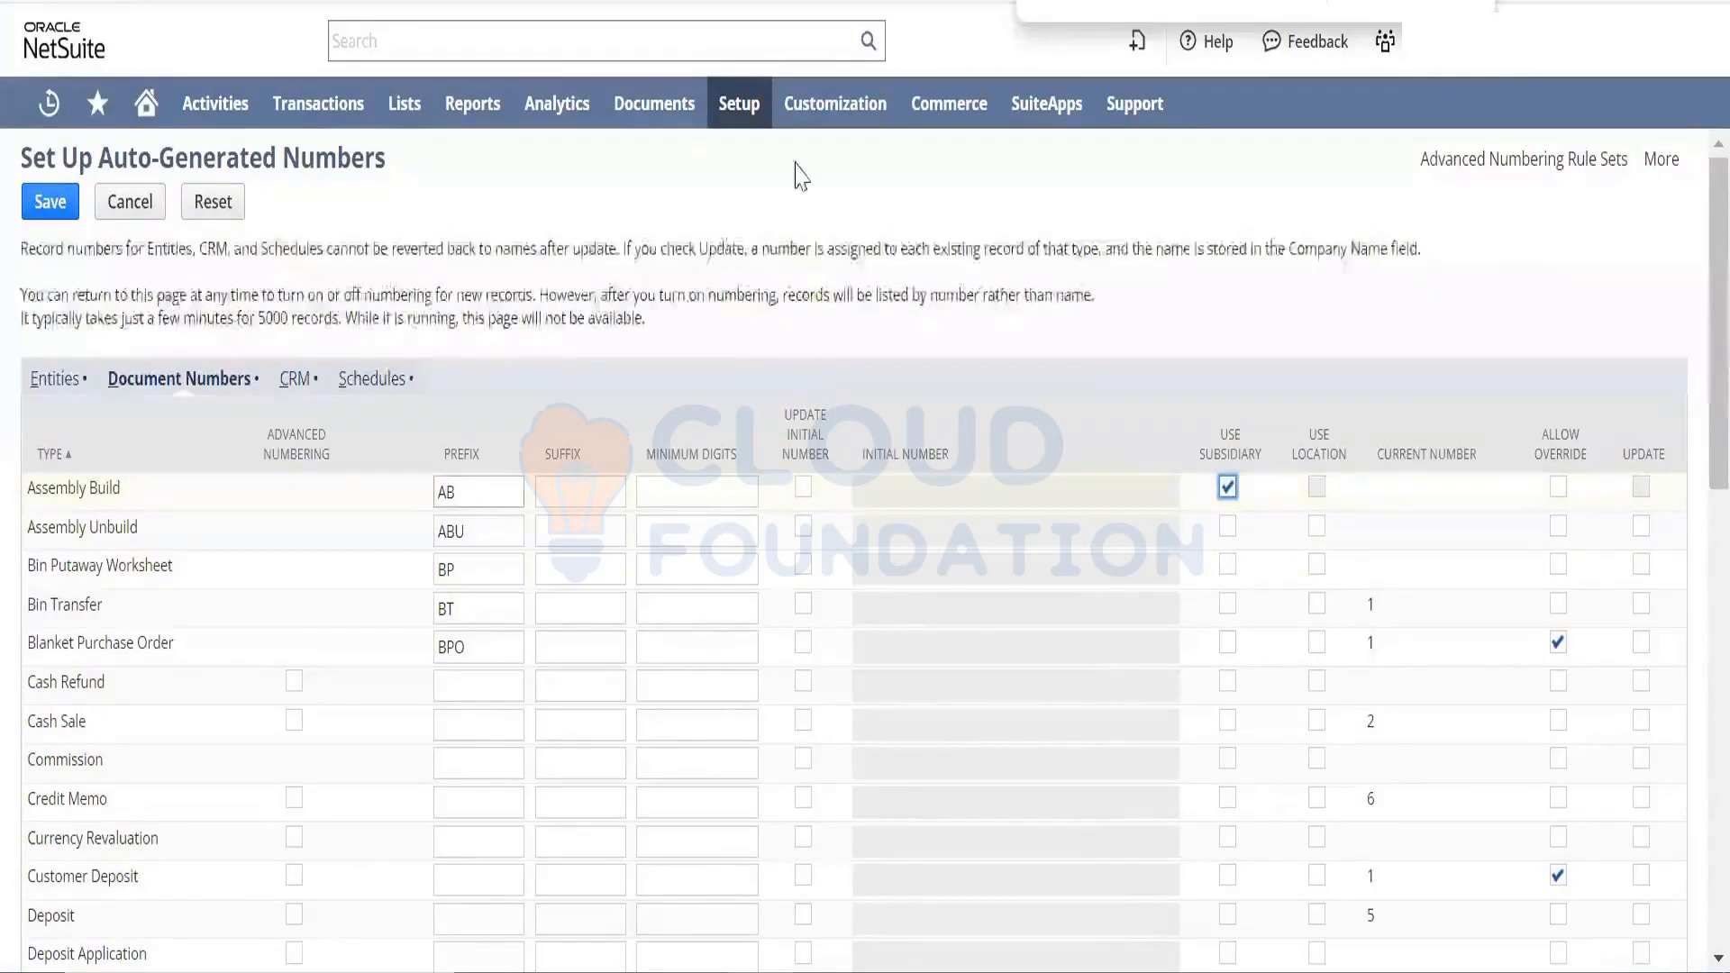
- Open the company's Subsidiaries list in a new browser tab
mouse_move(741, 107)
mouse_move(777, 205)
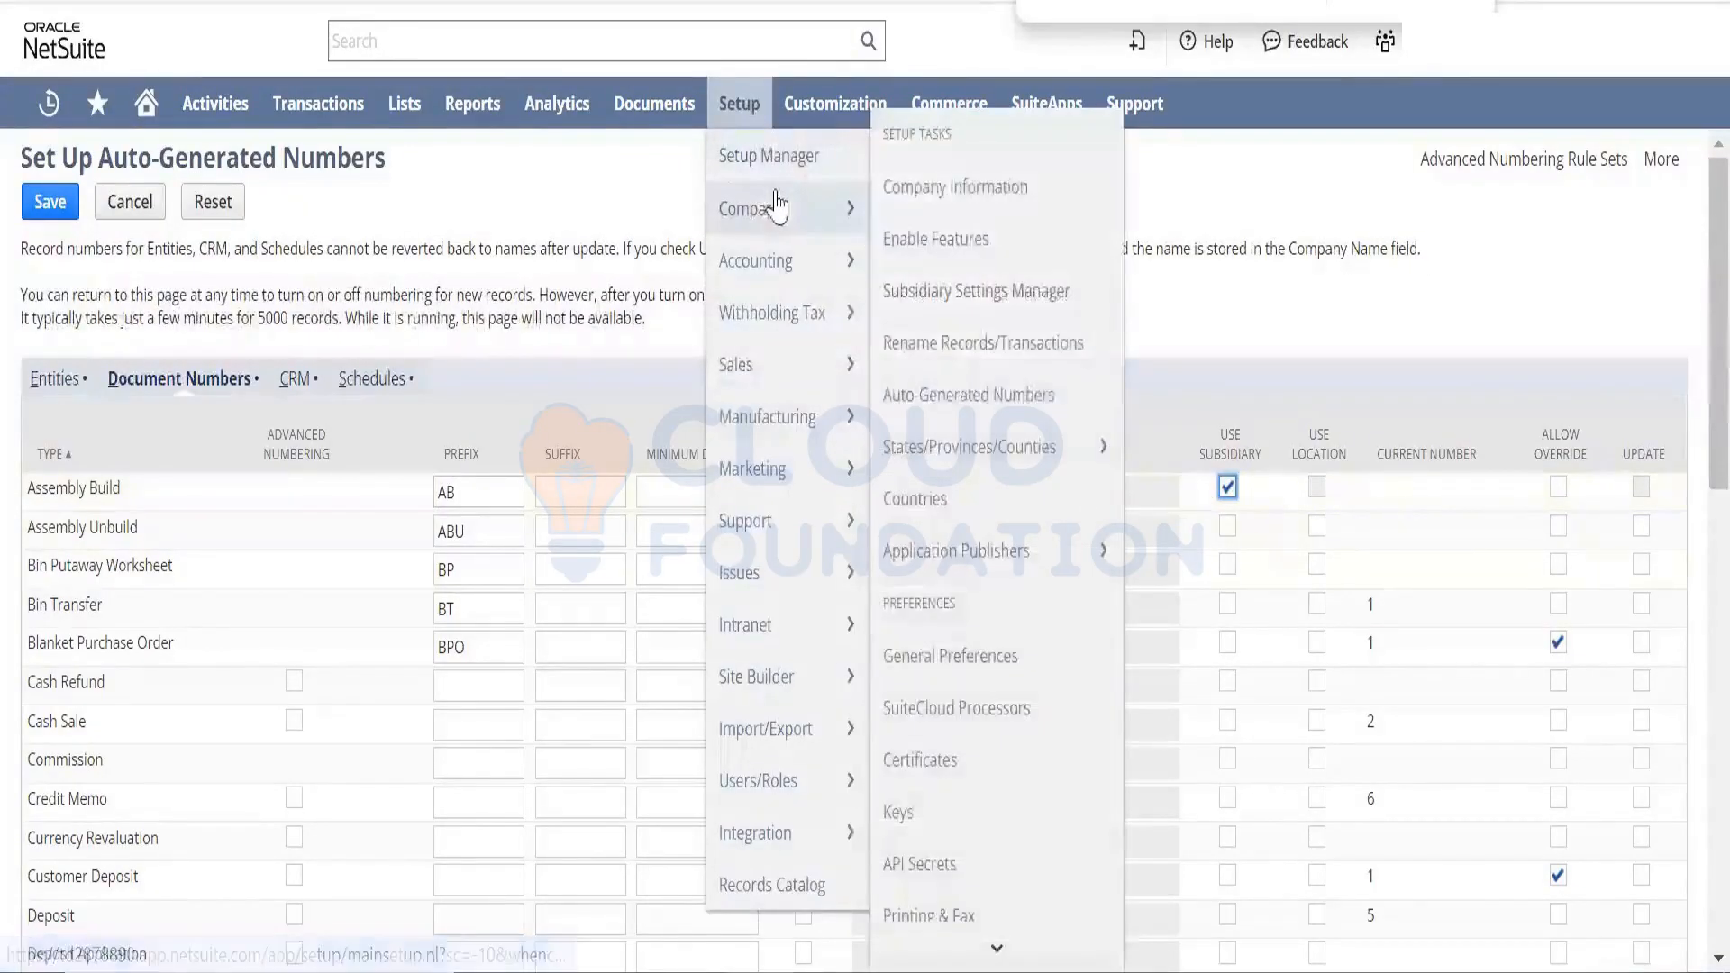
mouse_move(1020, 965)
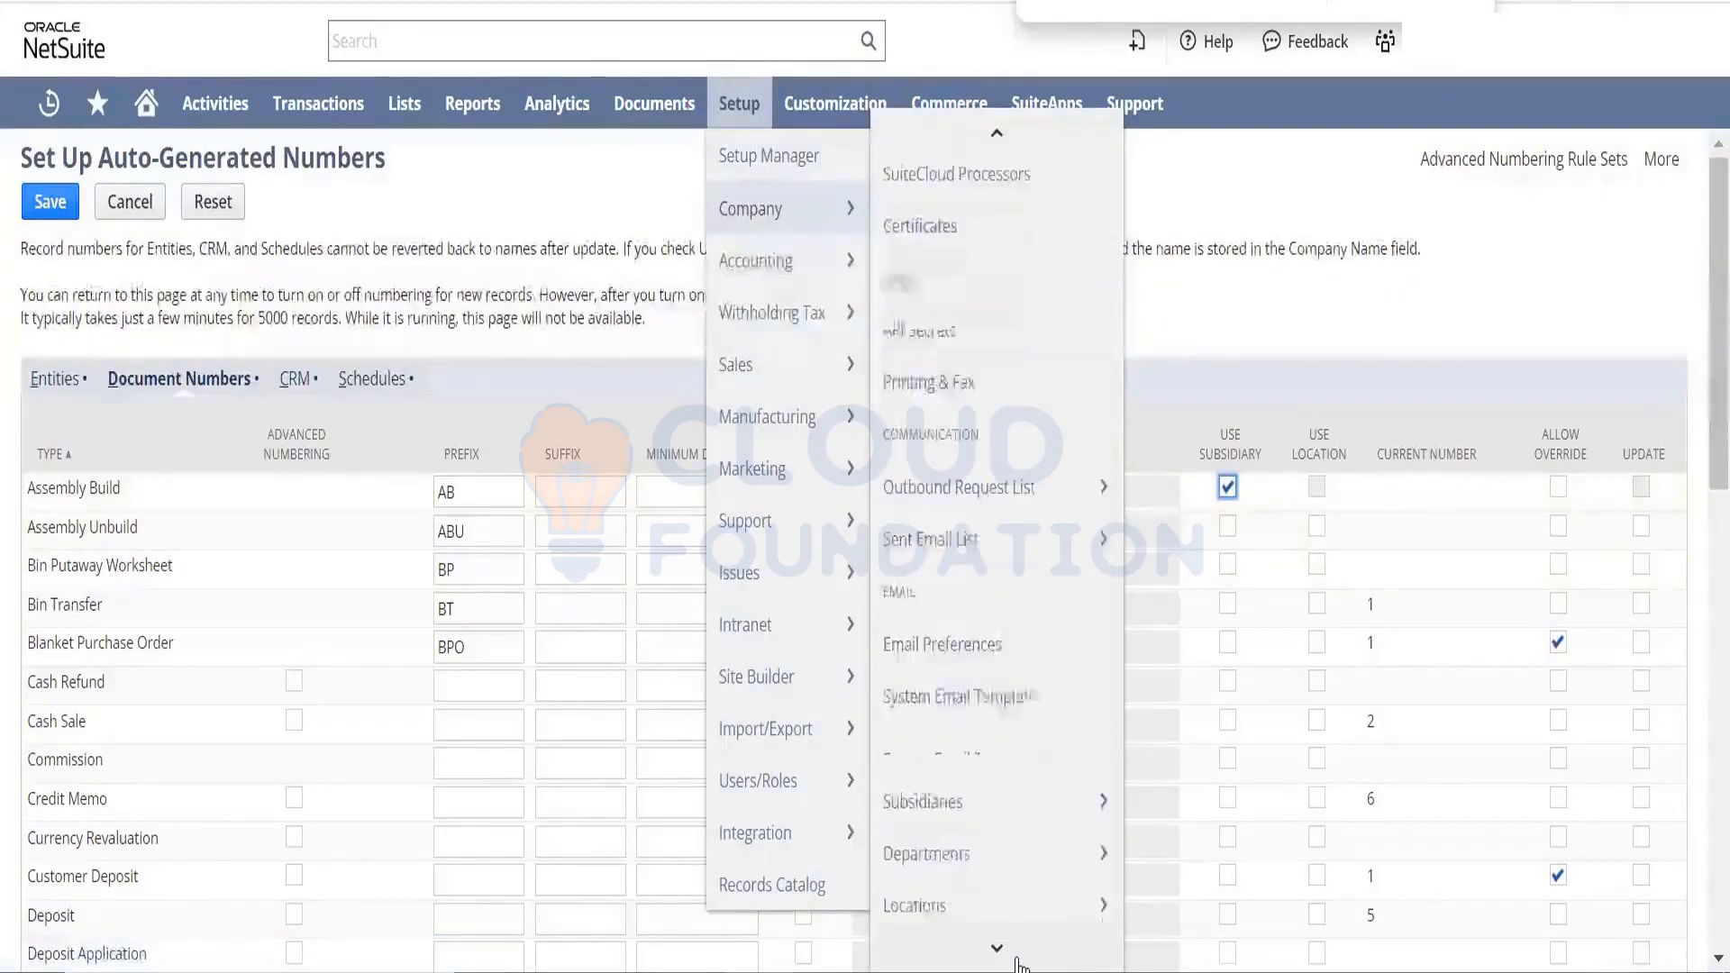
mouse_move(1049, 764)
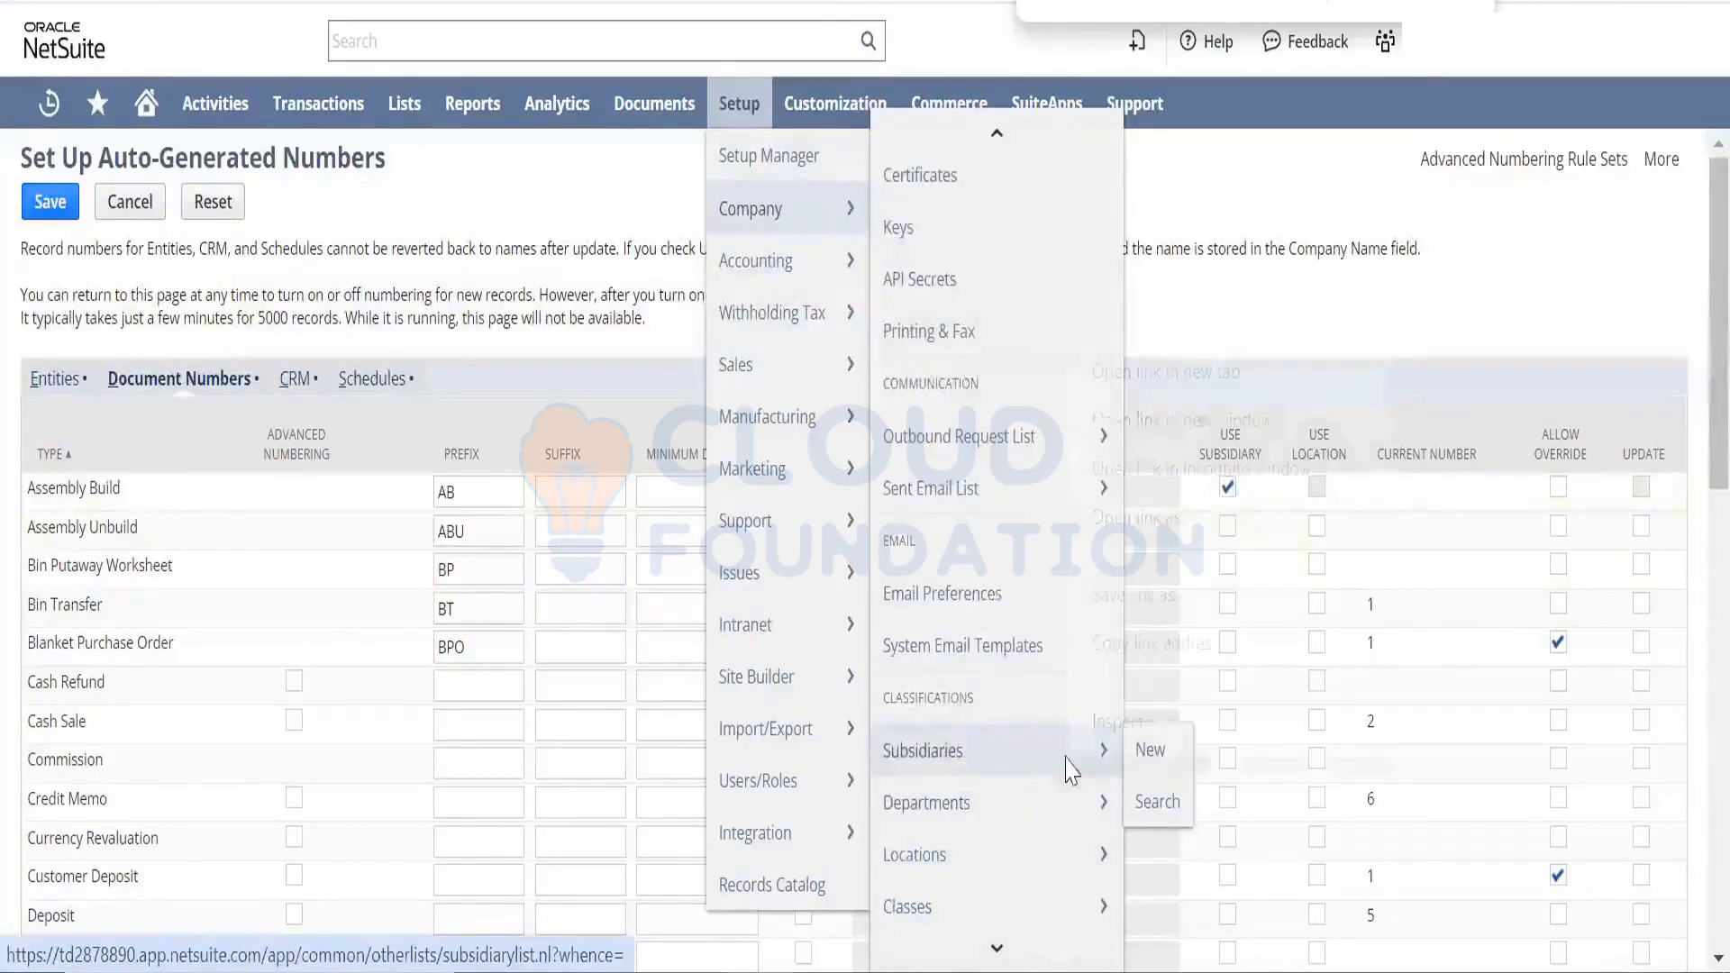
right_click(1073, 751)
left_click(1218, 394)
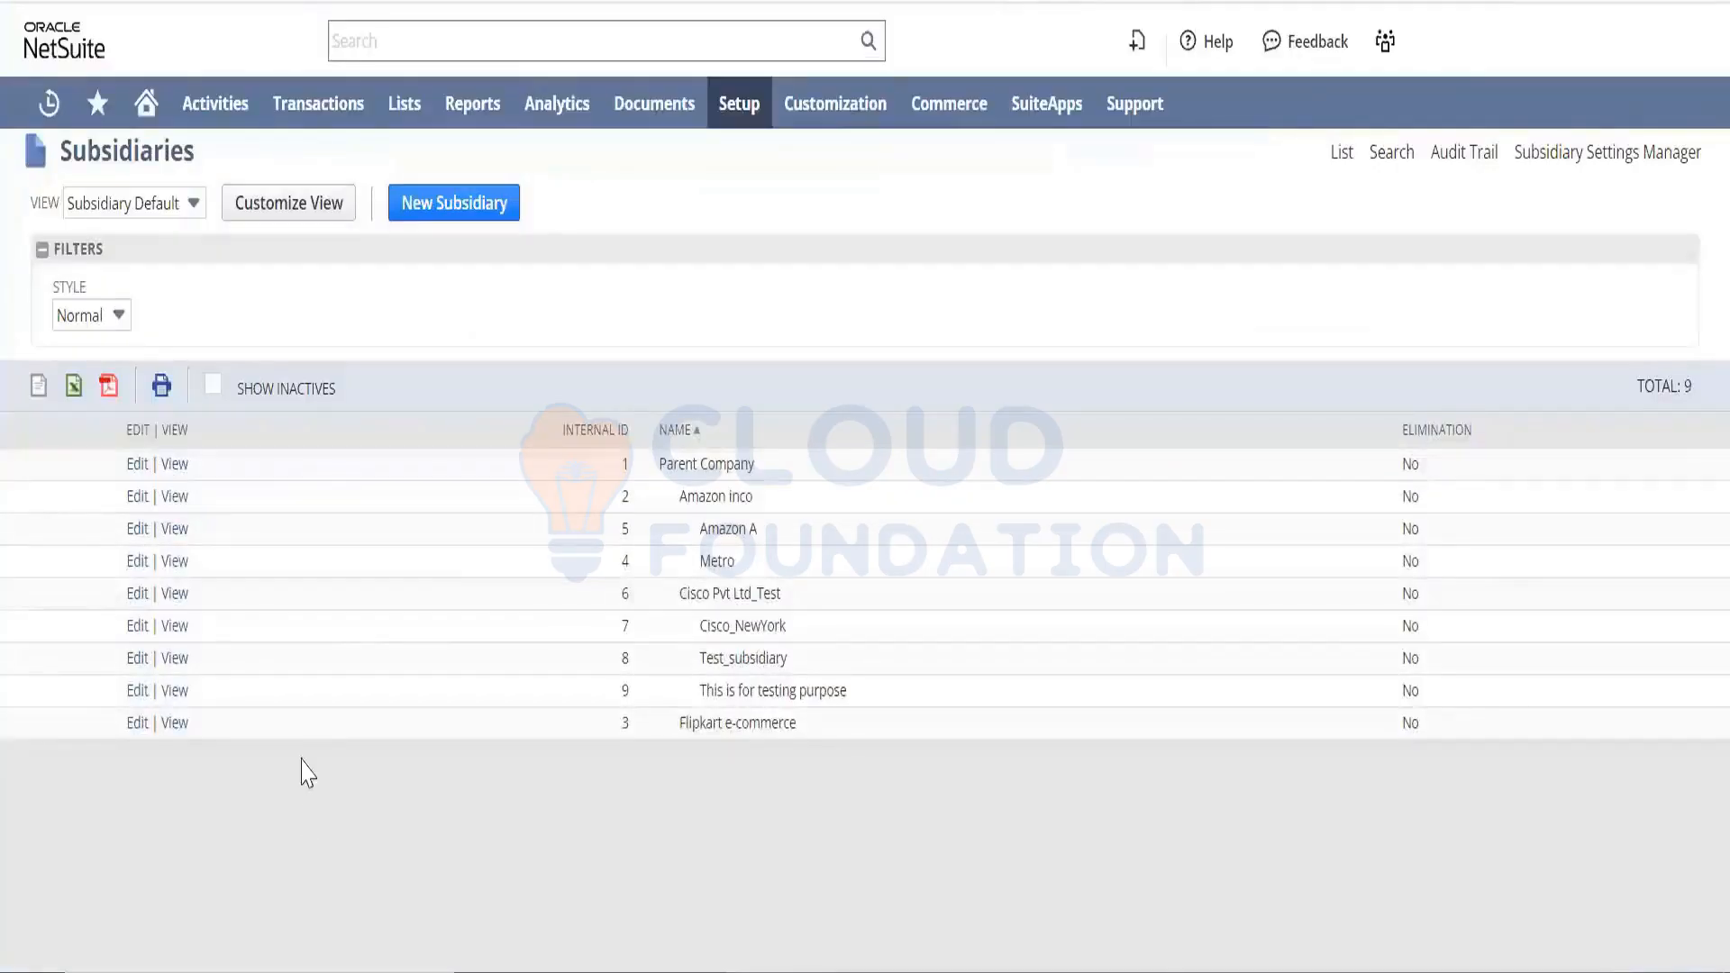
- Edit the Amazon inco subsidiary, set its document number prefix to AI and save the record
left_click(139, 497)
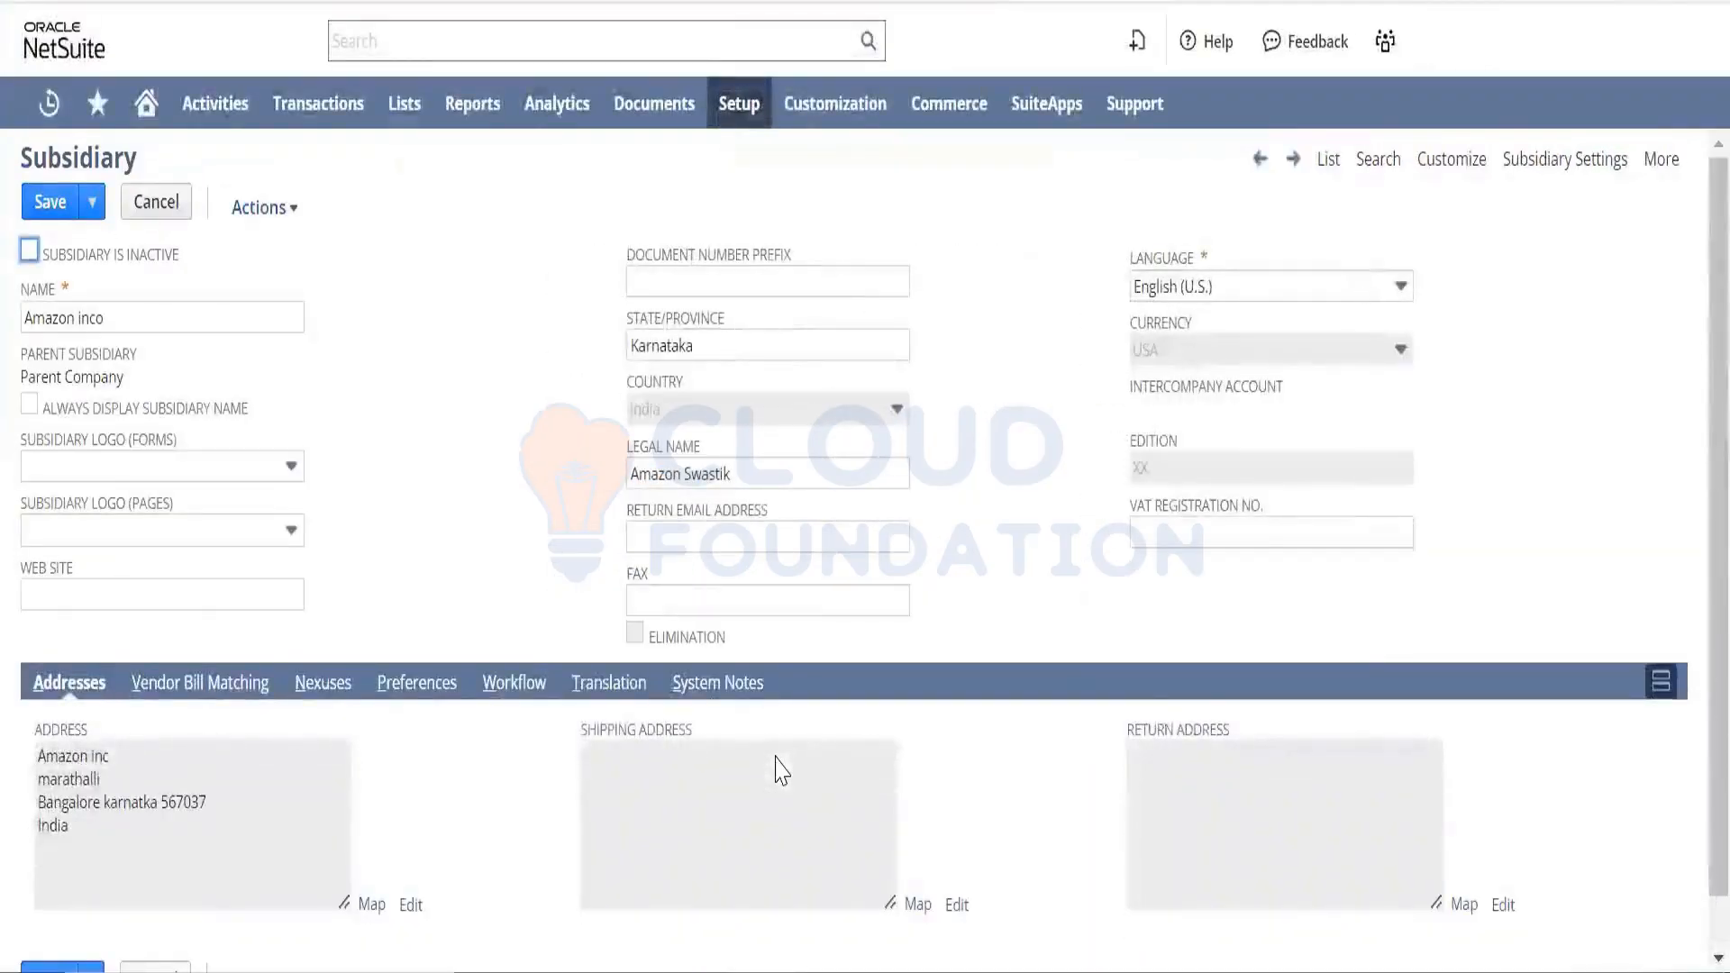
left_click(758, 283)
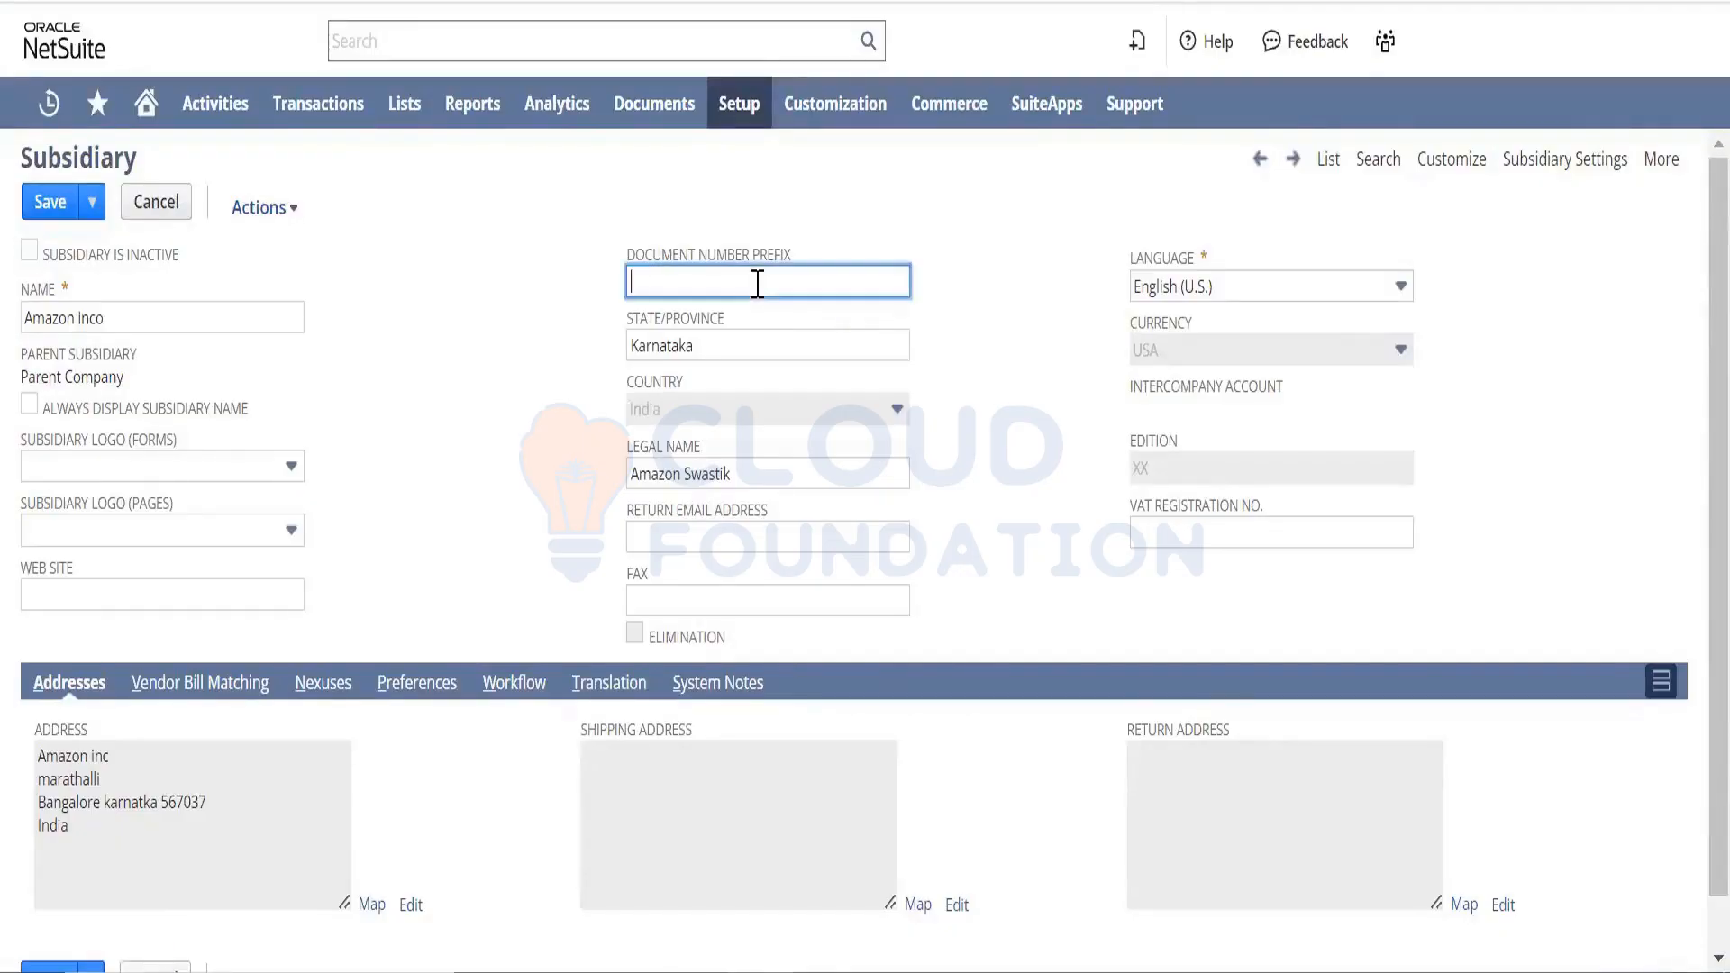
type("Al")
left_click(37, 203)
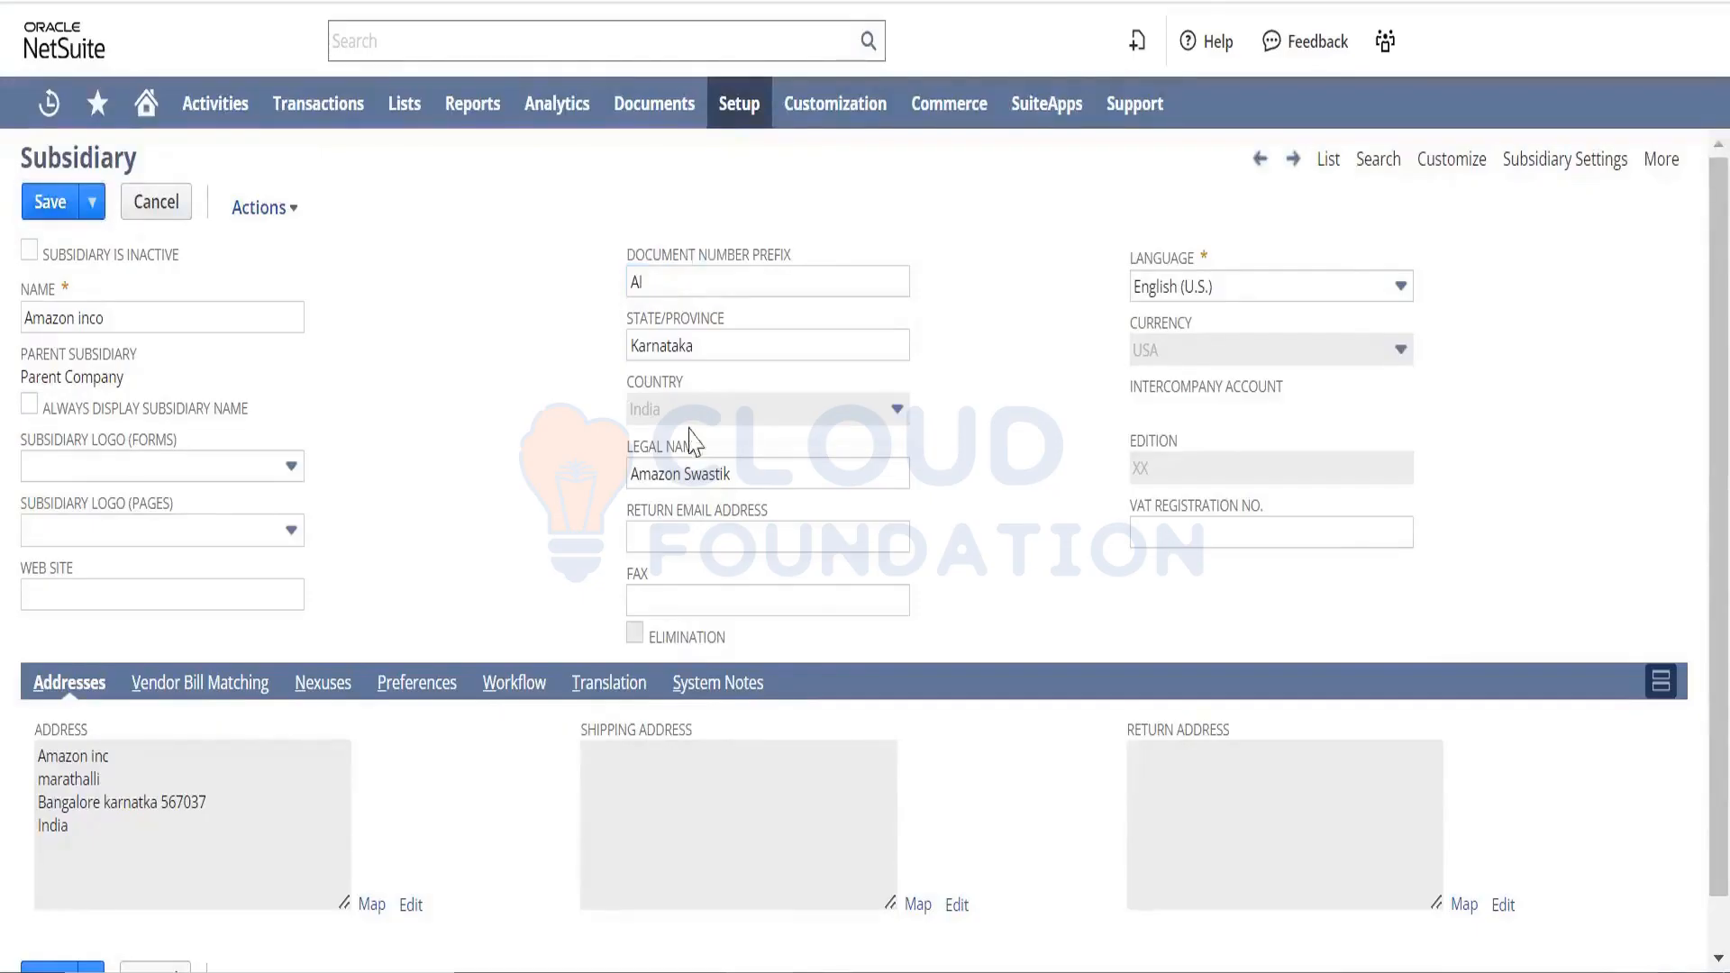
left_click(724, 475)
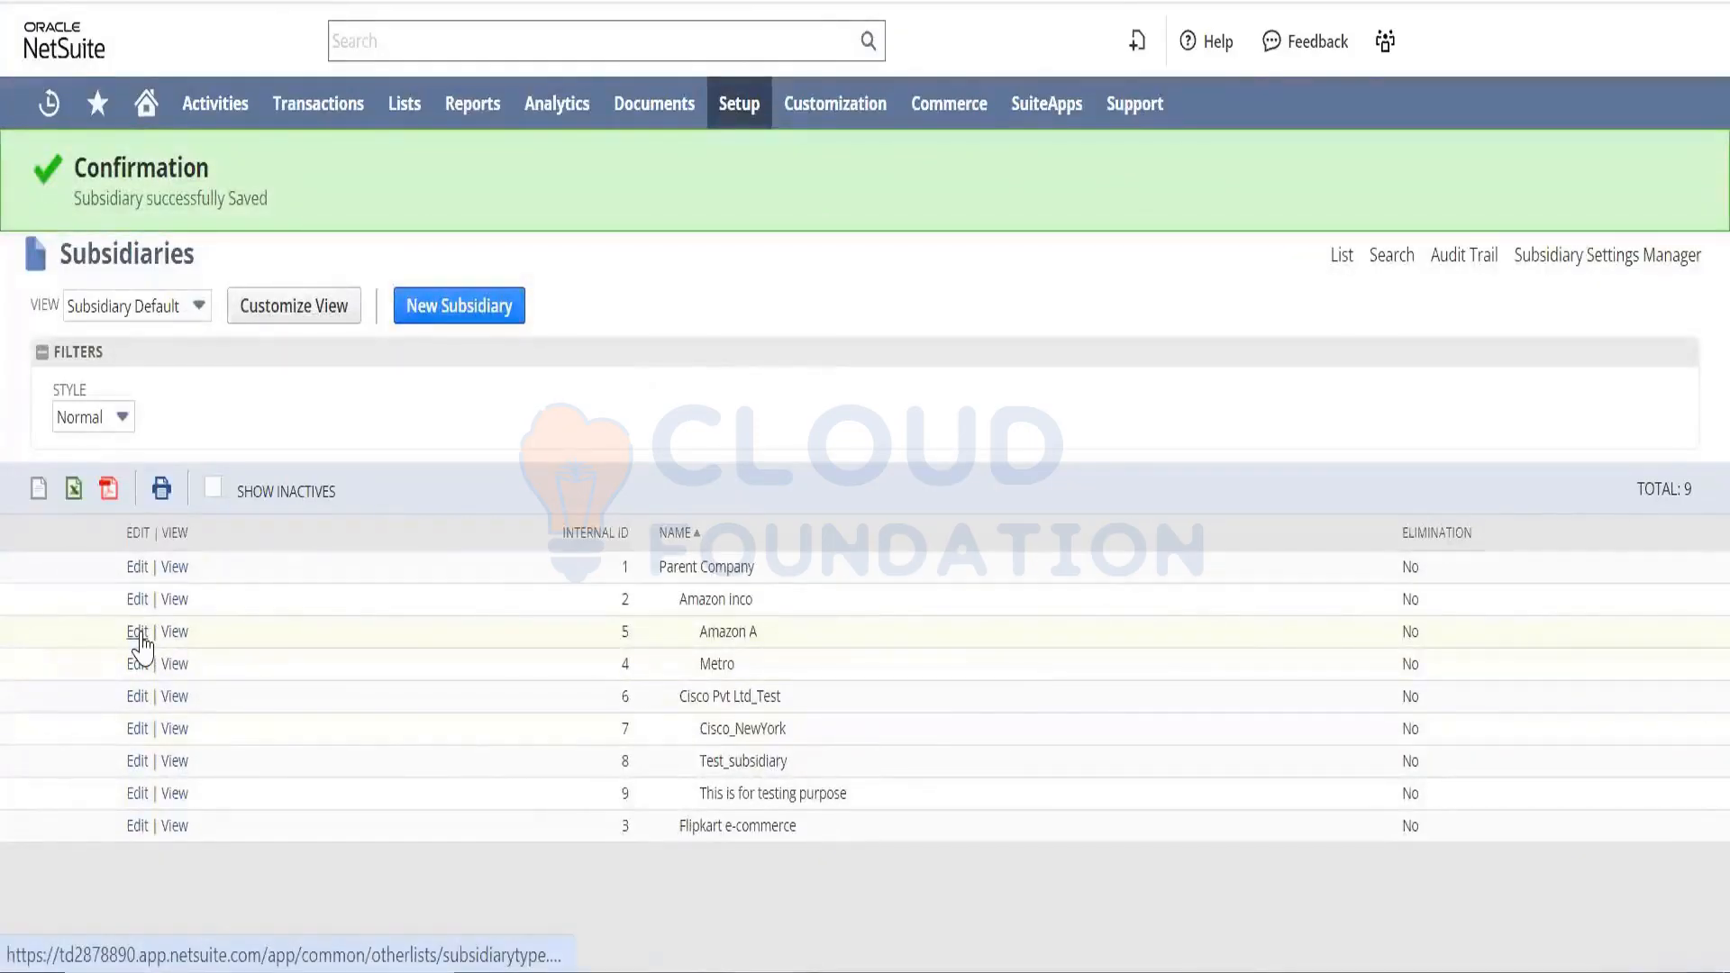
- Edit the Amazon A subsidiary, set its document number prefix to AA and save the record
left_click(141, 643)
left_click(740, 286)
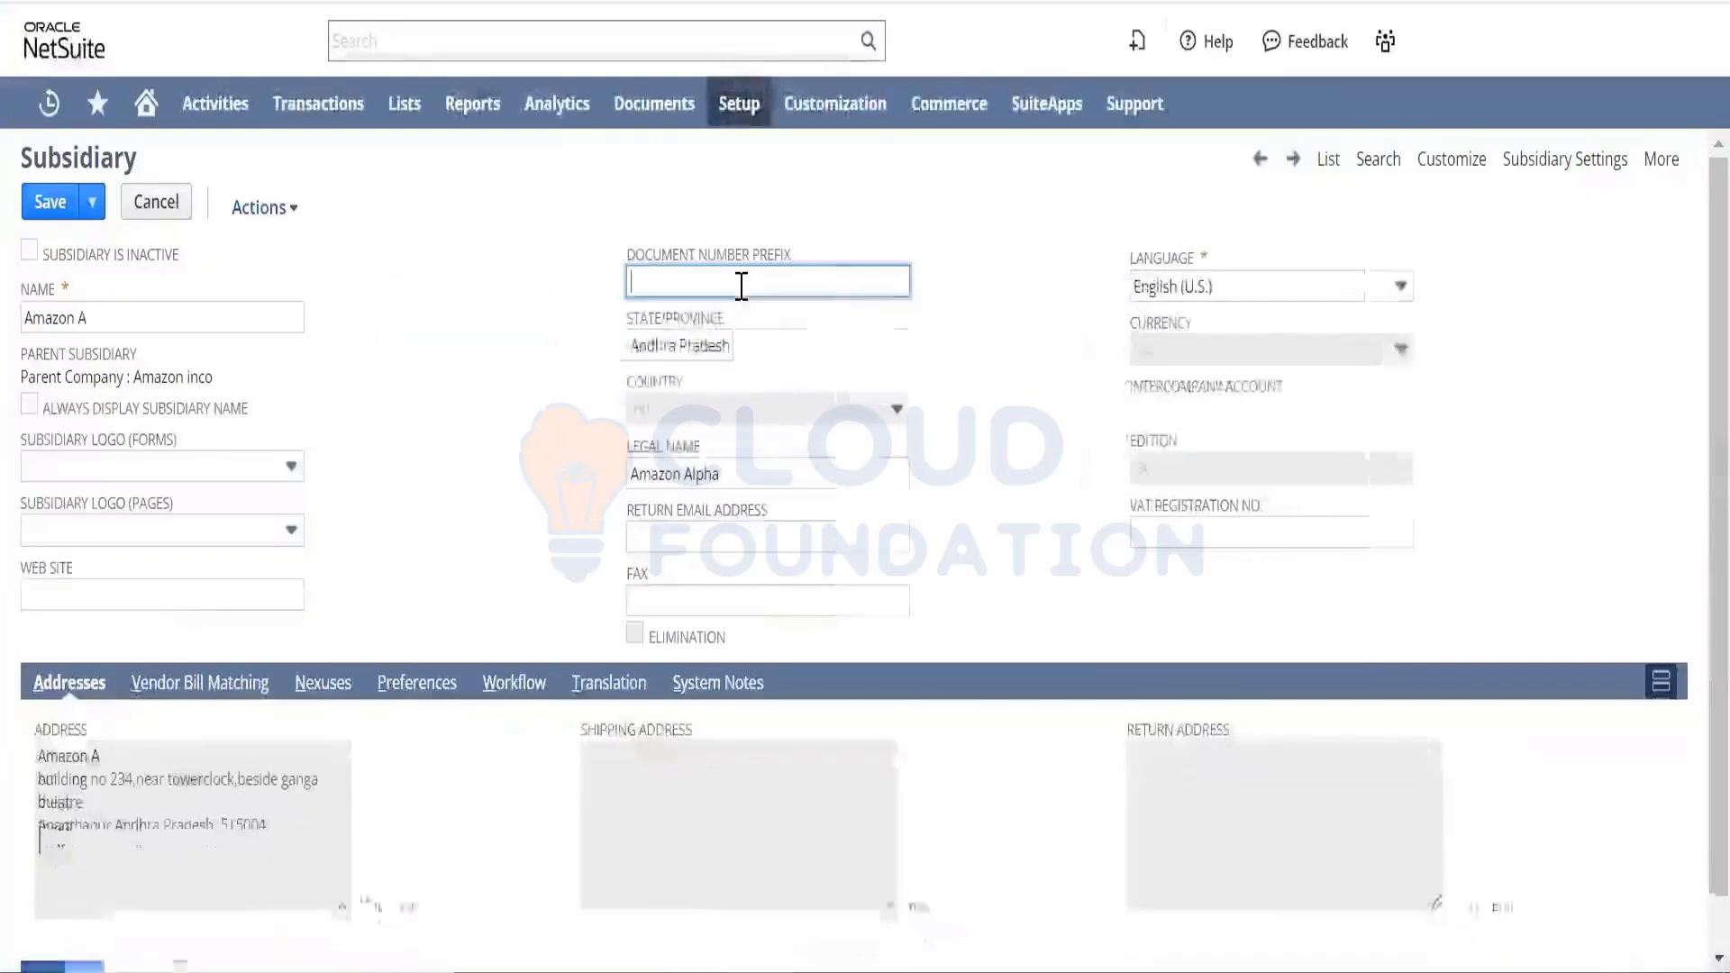
type("AA")
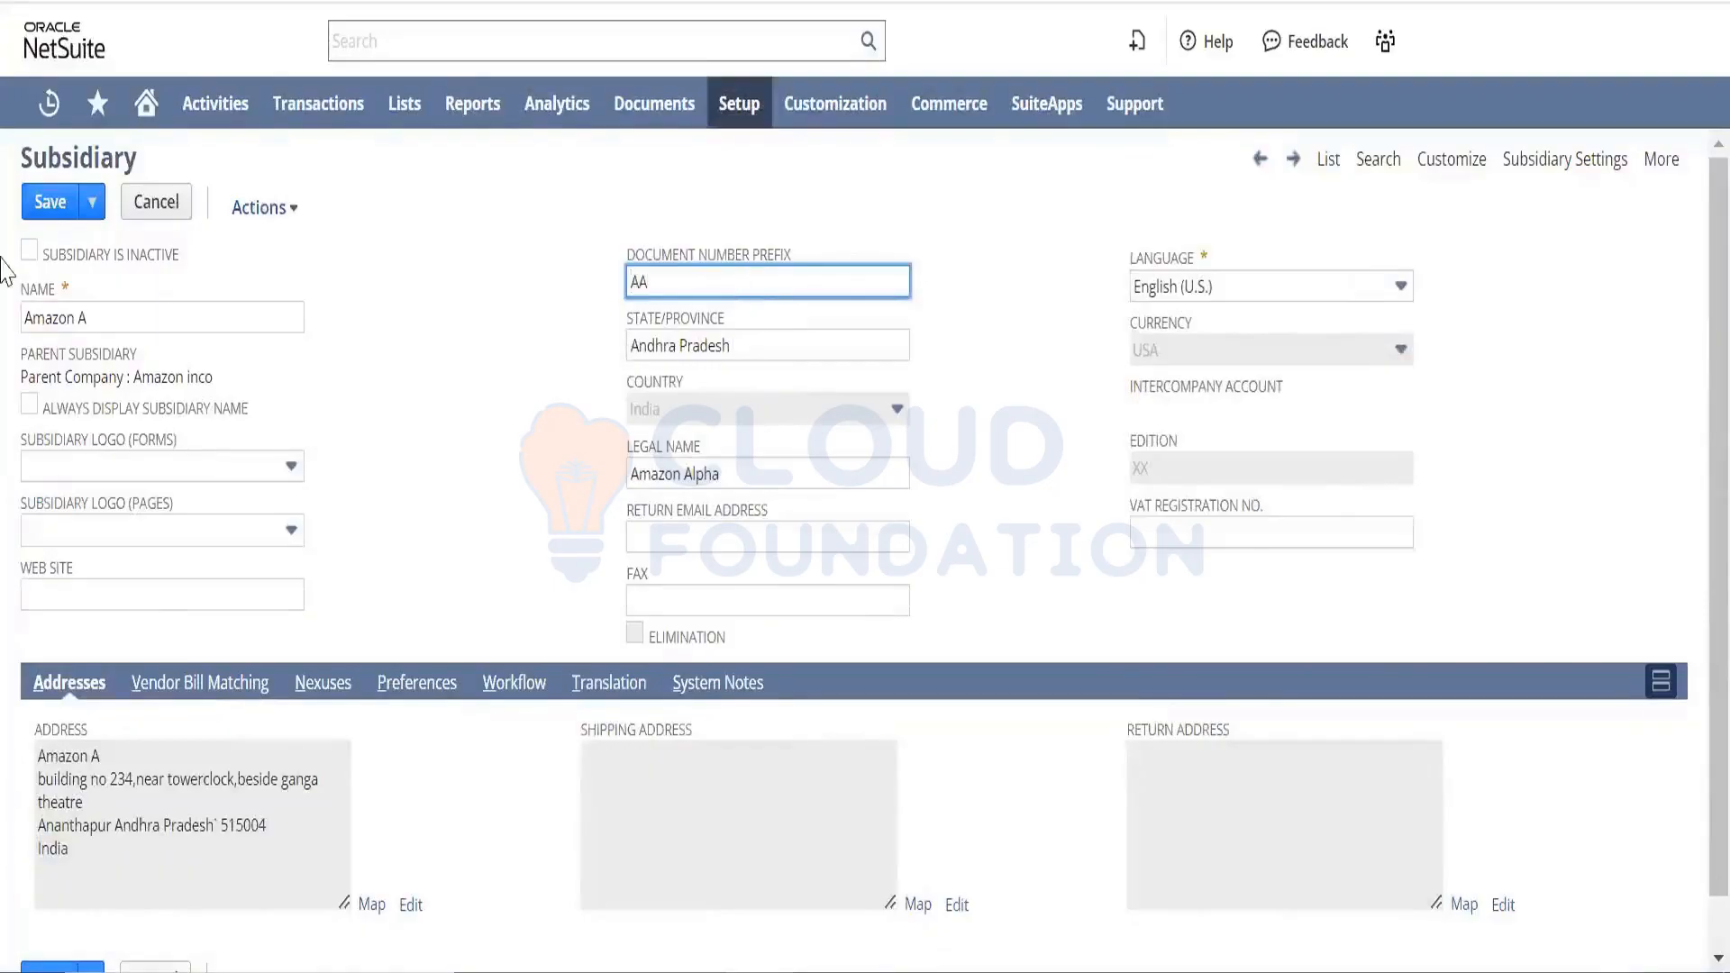
left_click(44, 210)
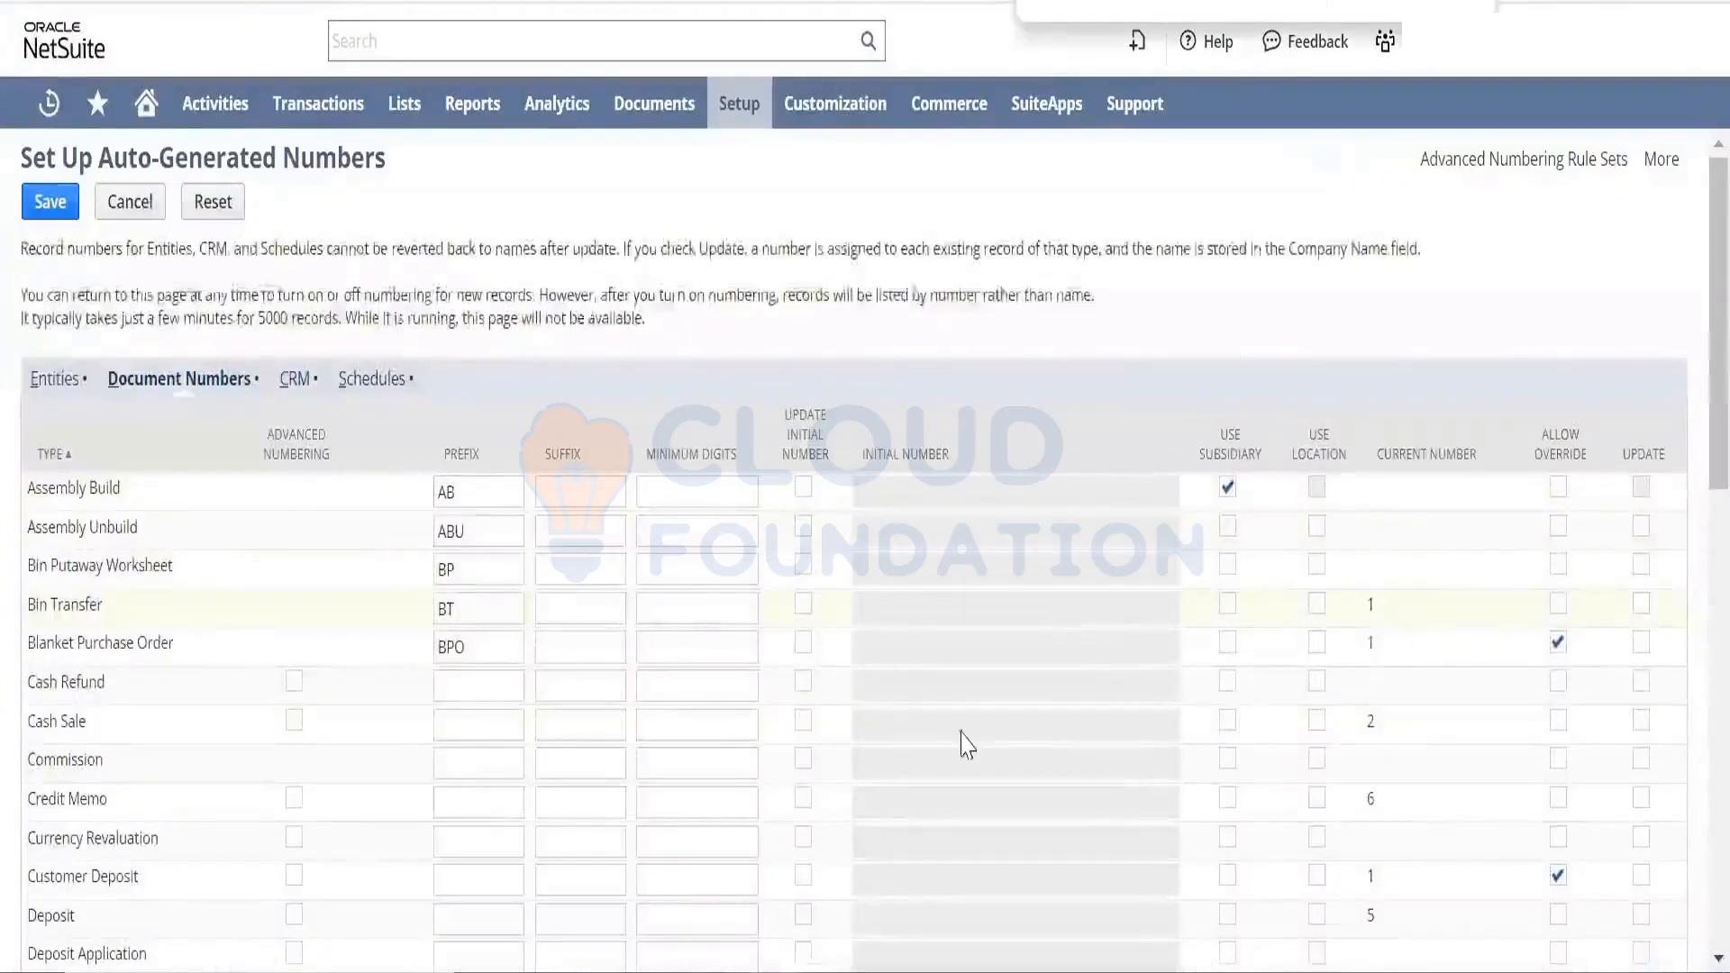
- Switch to Notepad and replace the existing text with the sample numbers AIAB00001 and AAAB00001 on separate lines
left_click(810, 972)
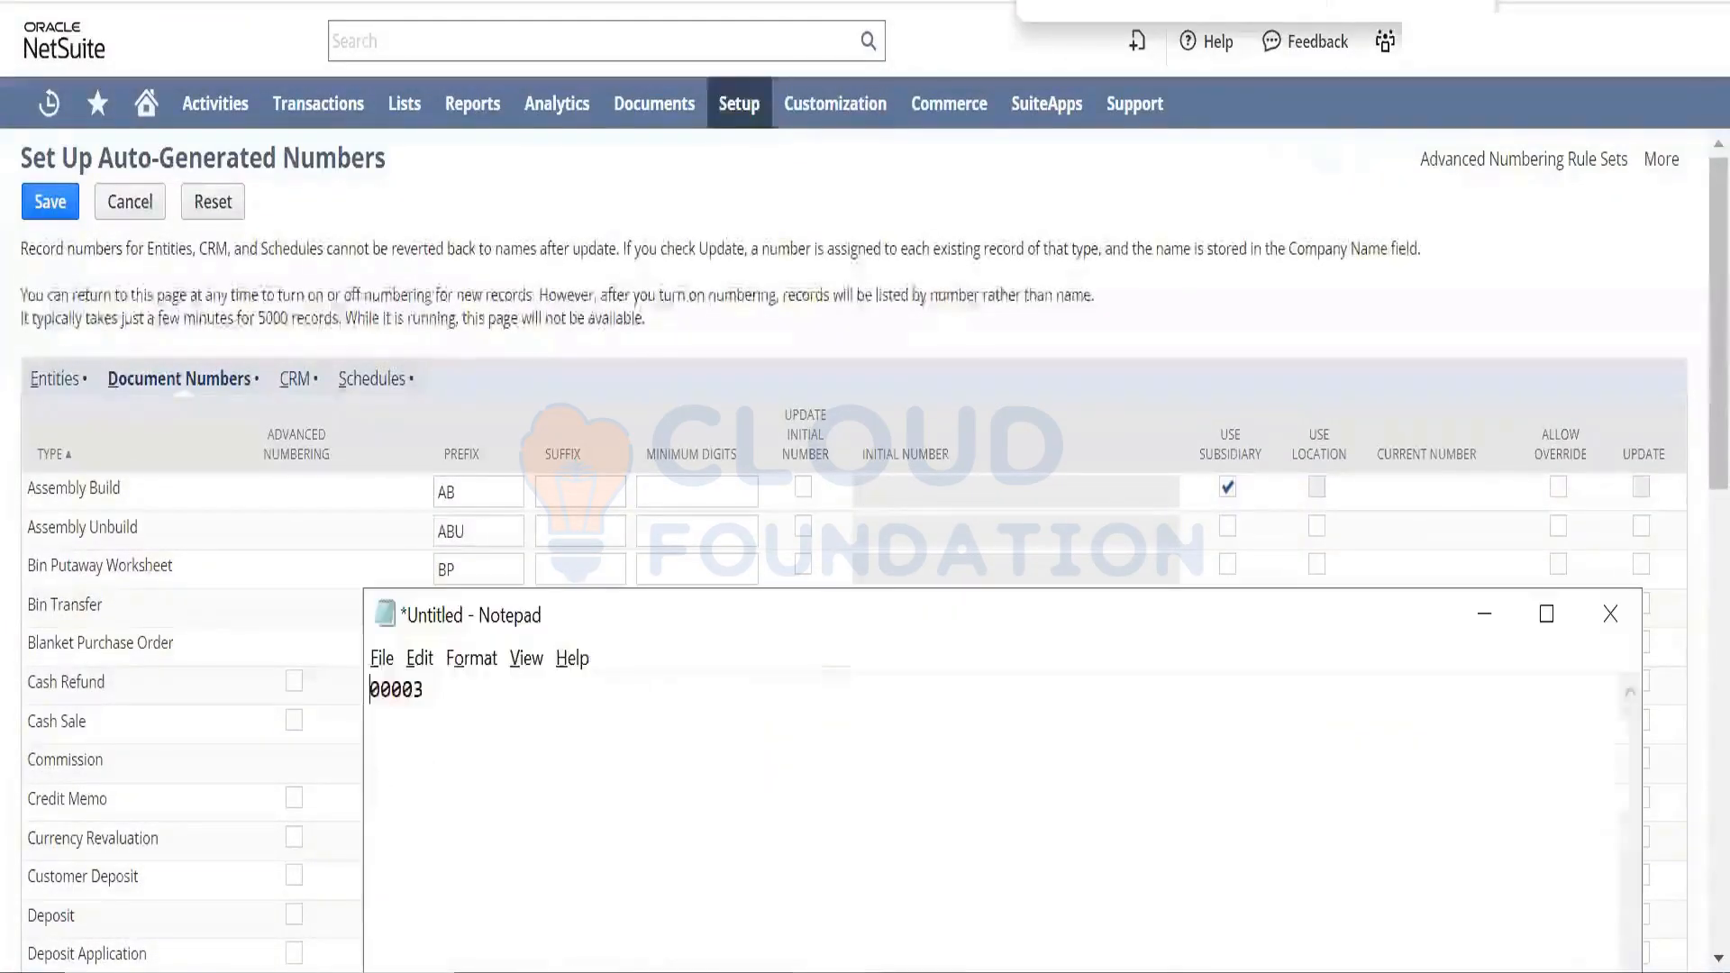
left_click_drag(550, 709, 267, 720)
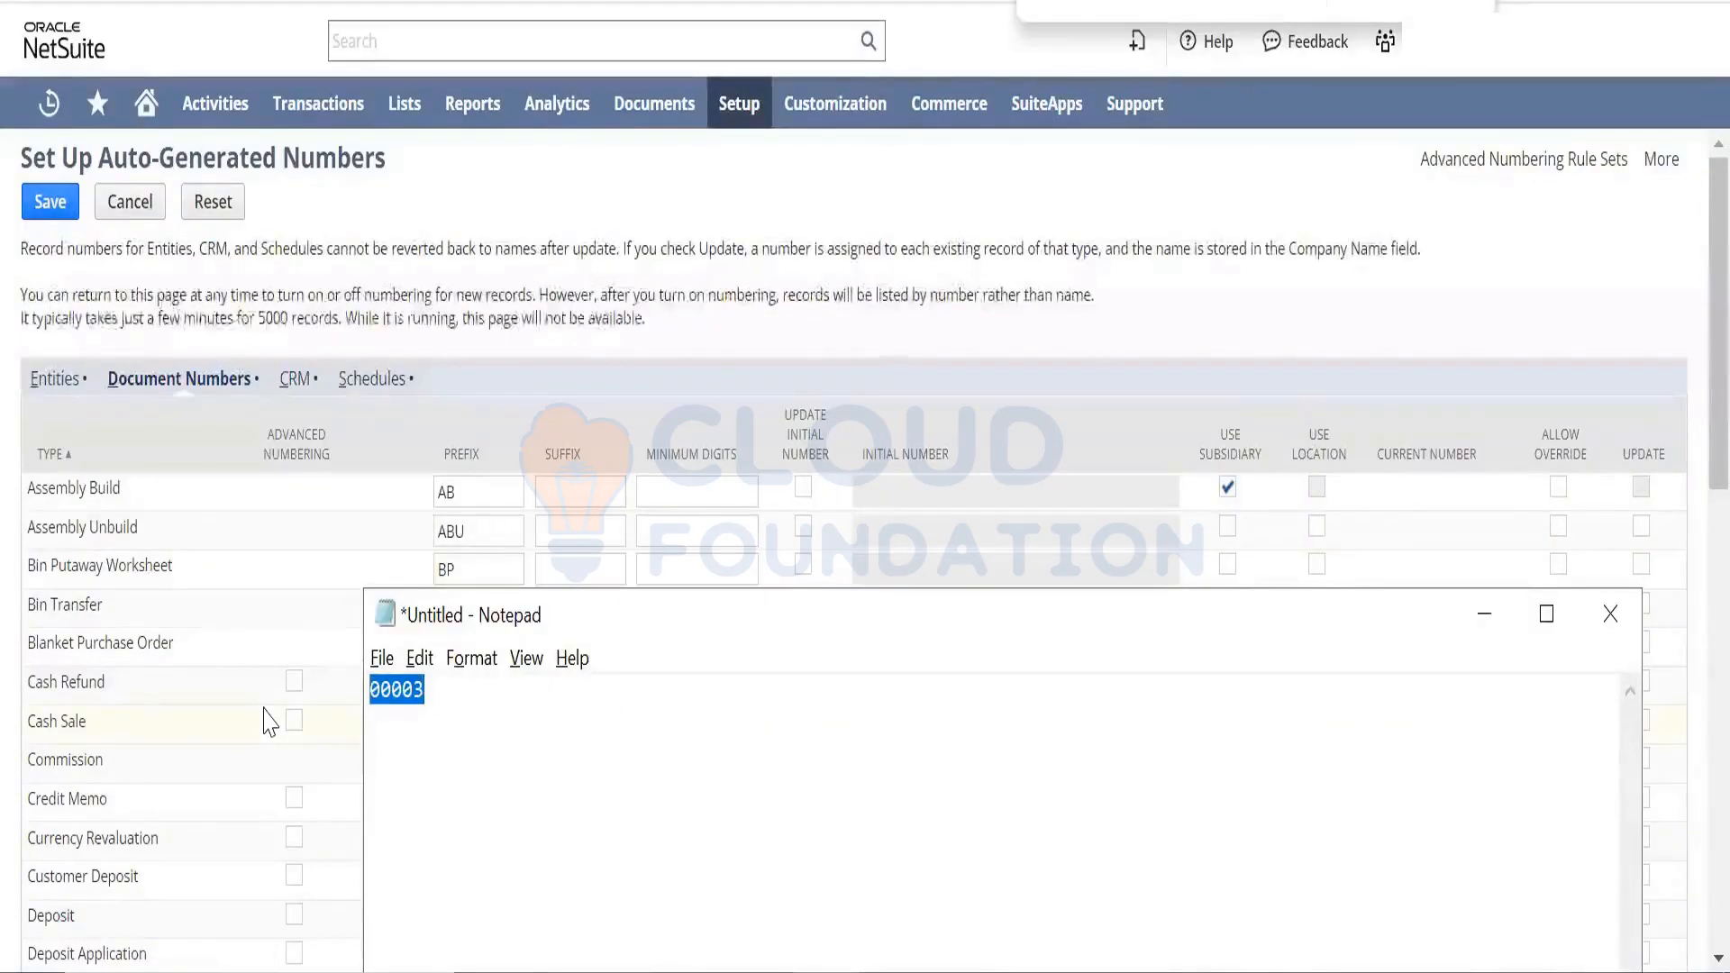
type("A")
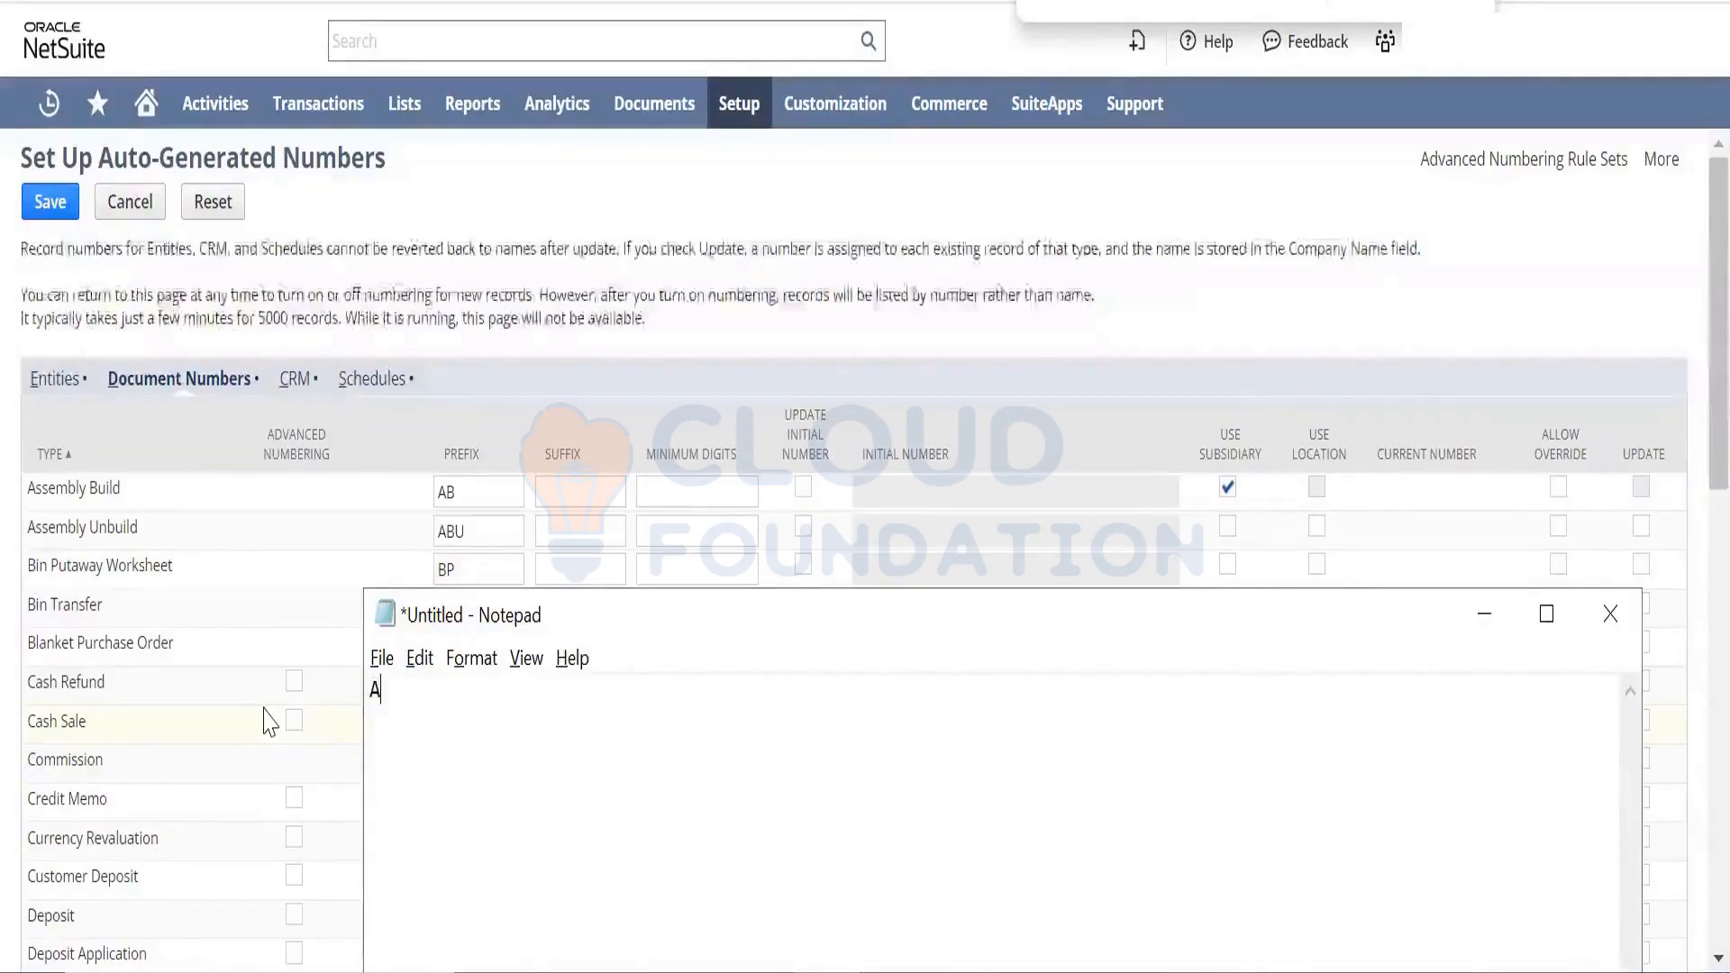
type("I")
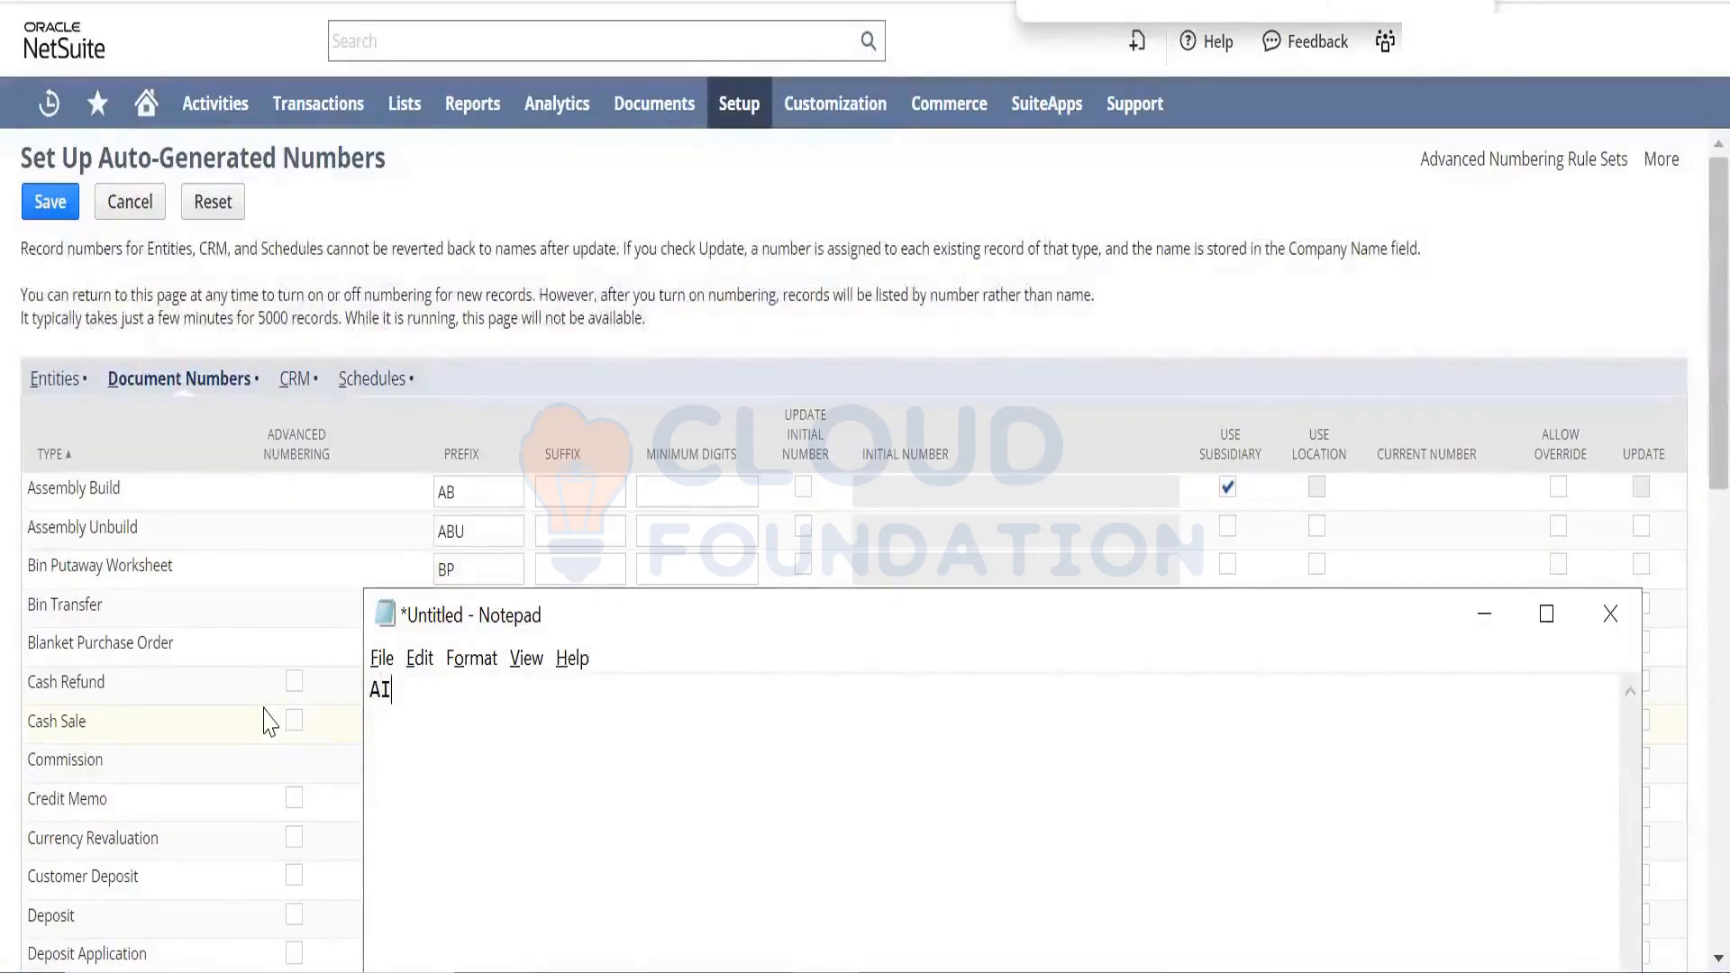
type("AB00001")
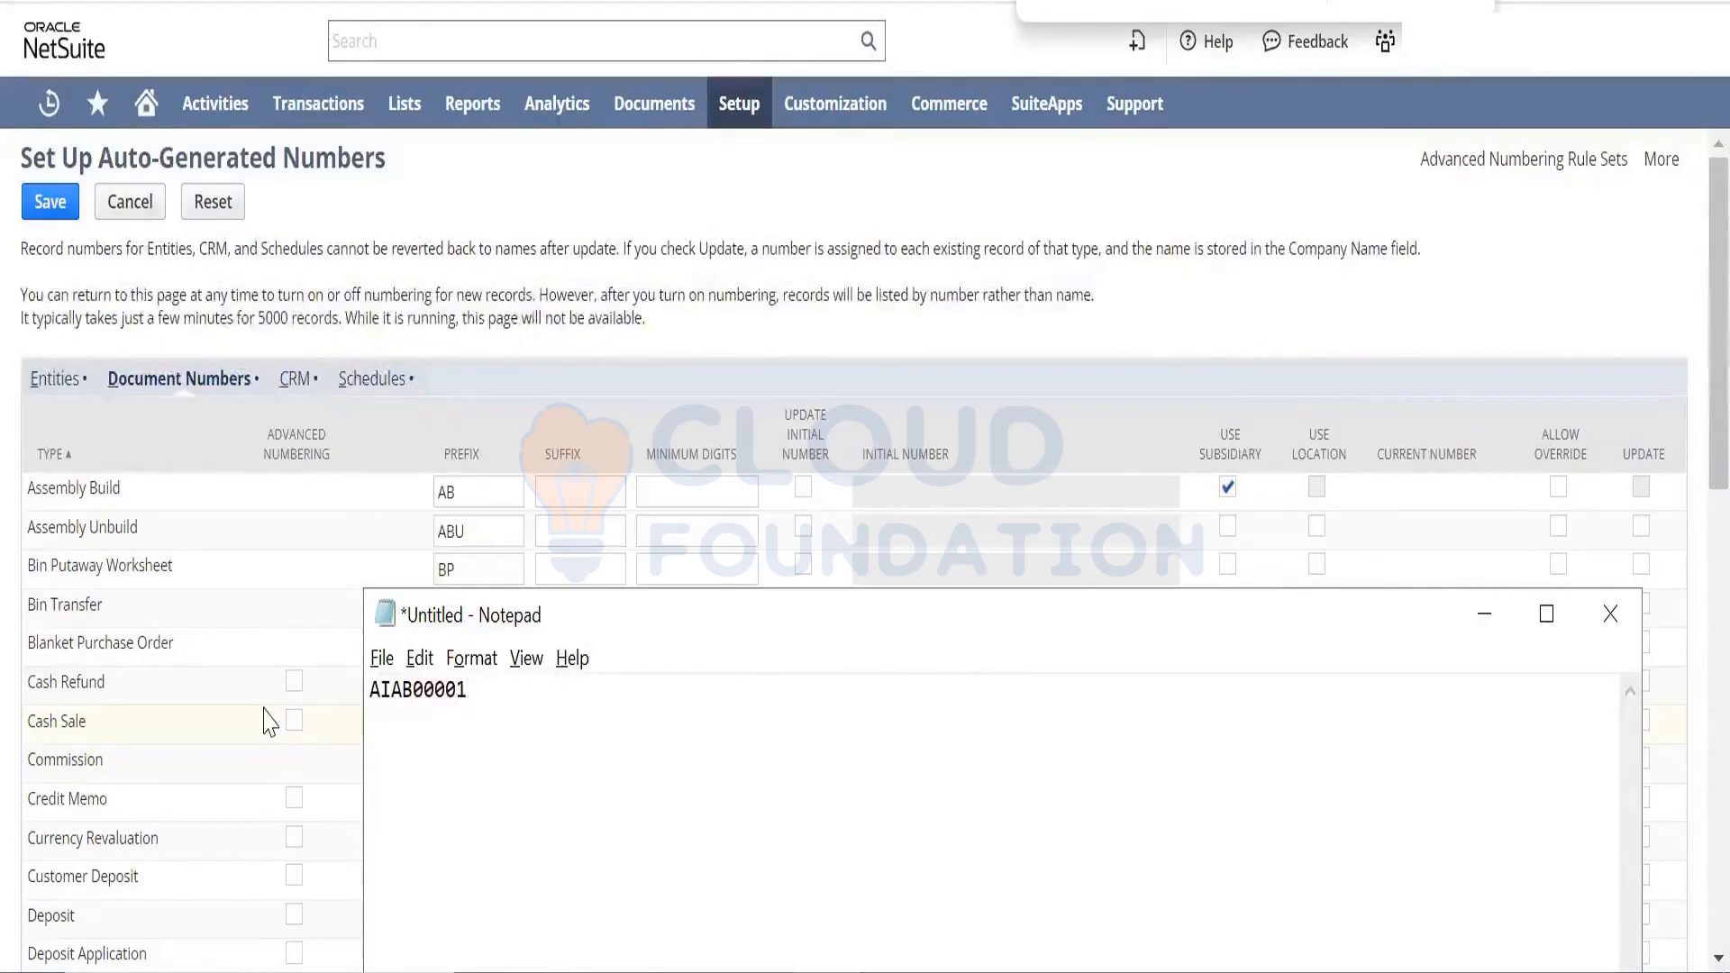
key("Return")
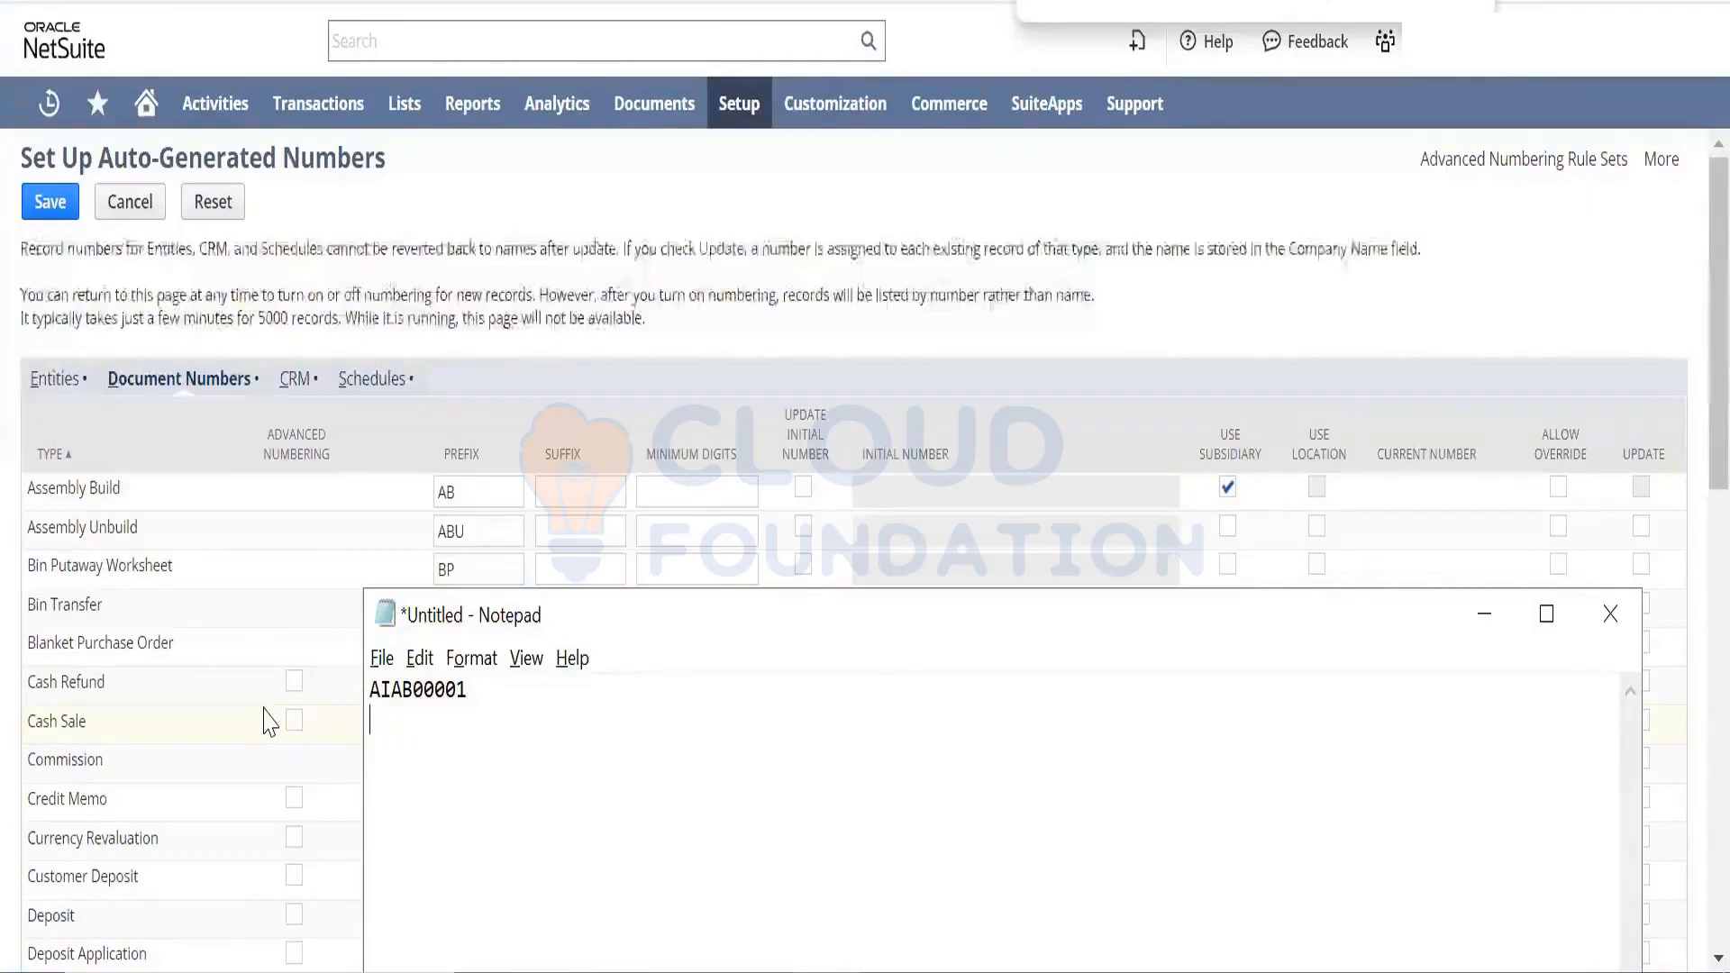
type("AAAB")
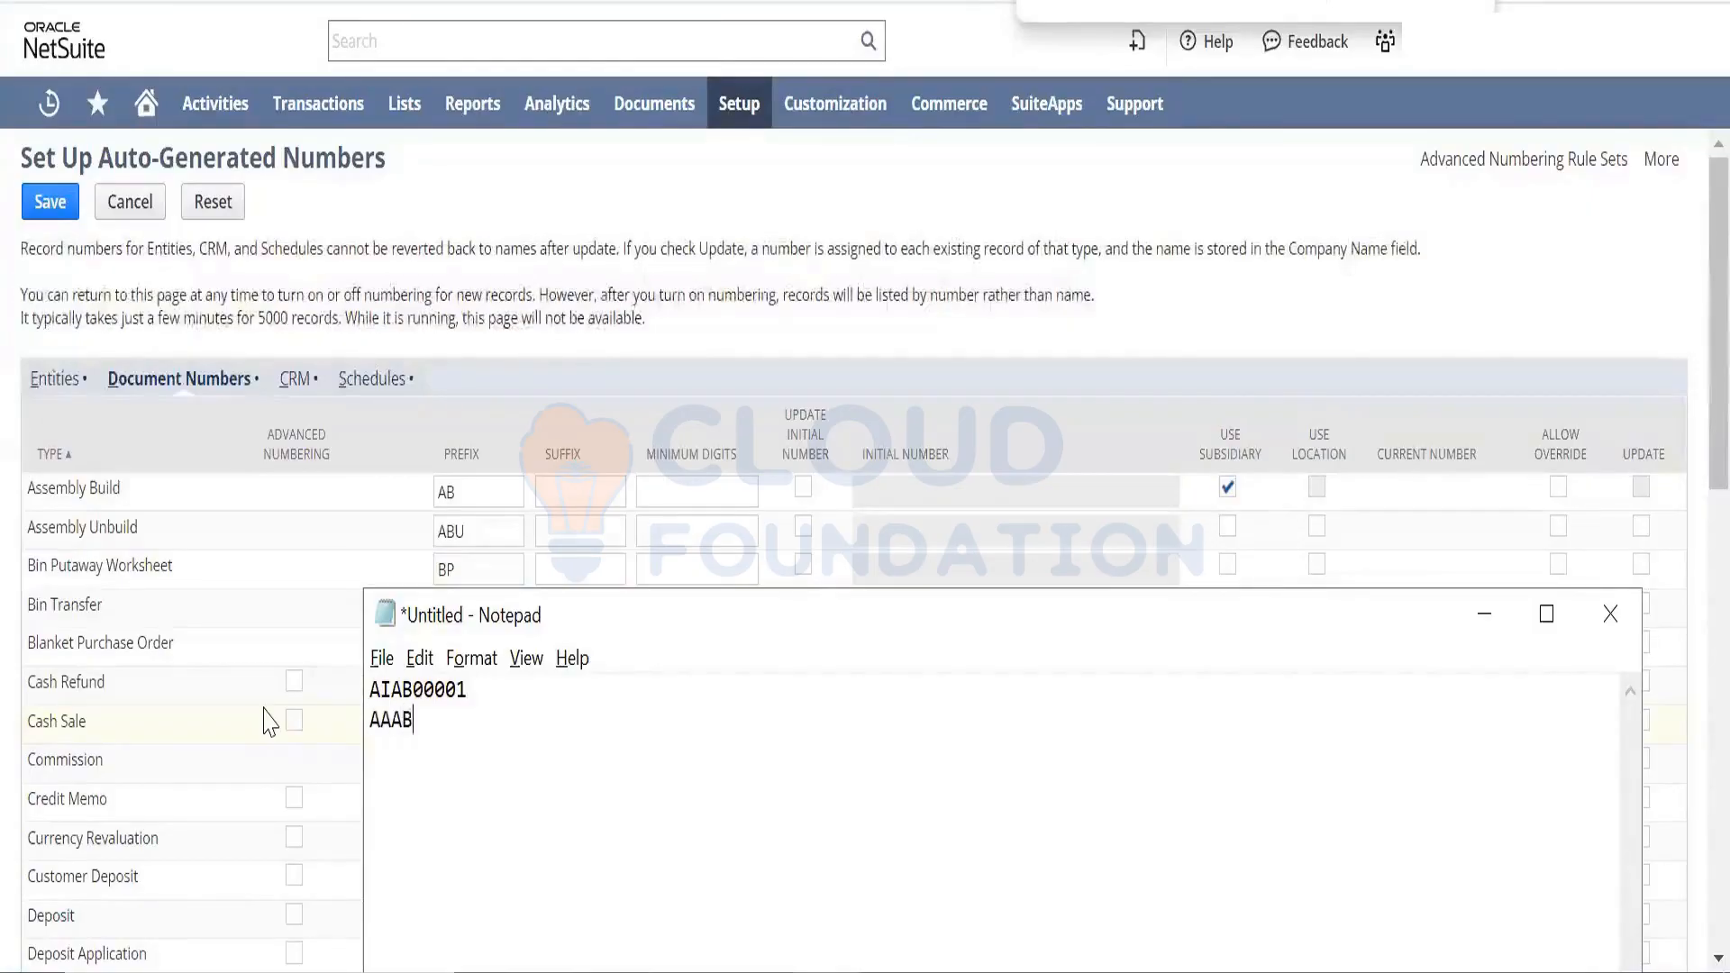
type("00001")
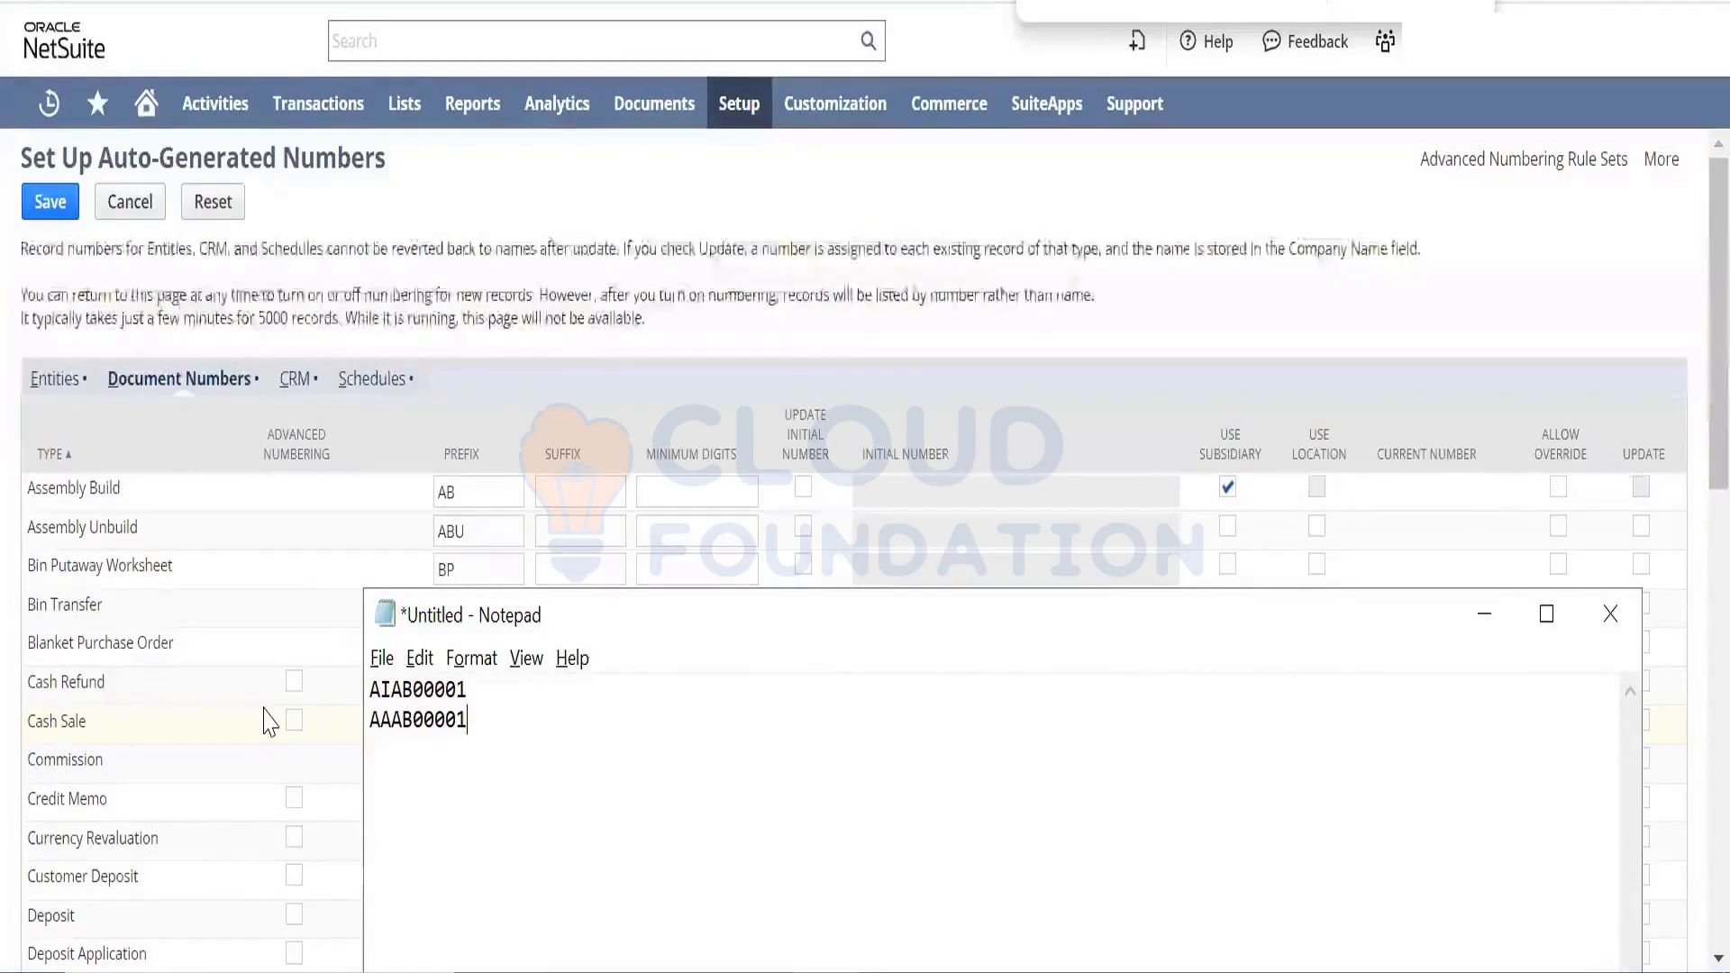
- Insert a space after the AI and AA subsidiary prefixes in the two sample numbers
key("Up")
key("Left")
key("Left")
key("Left")
key("Left")
key("Left")
key("Left")
key("Left")
key("Left")
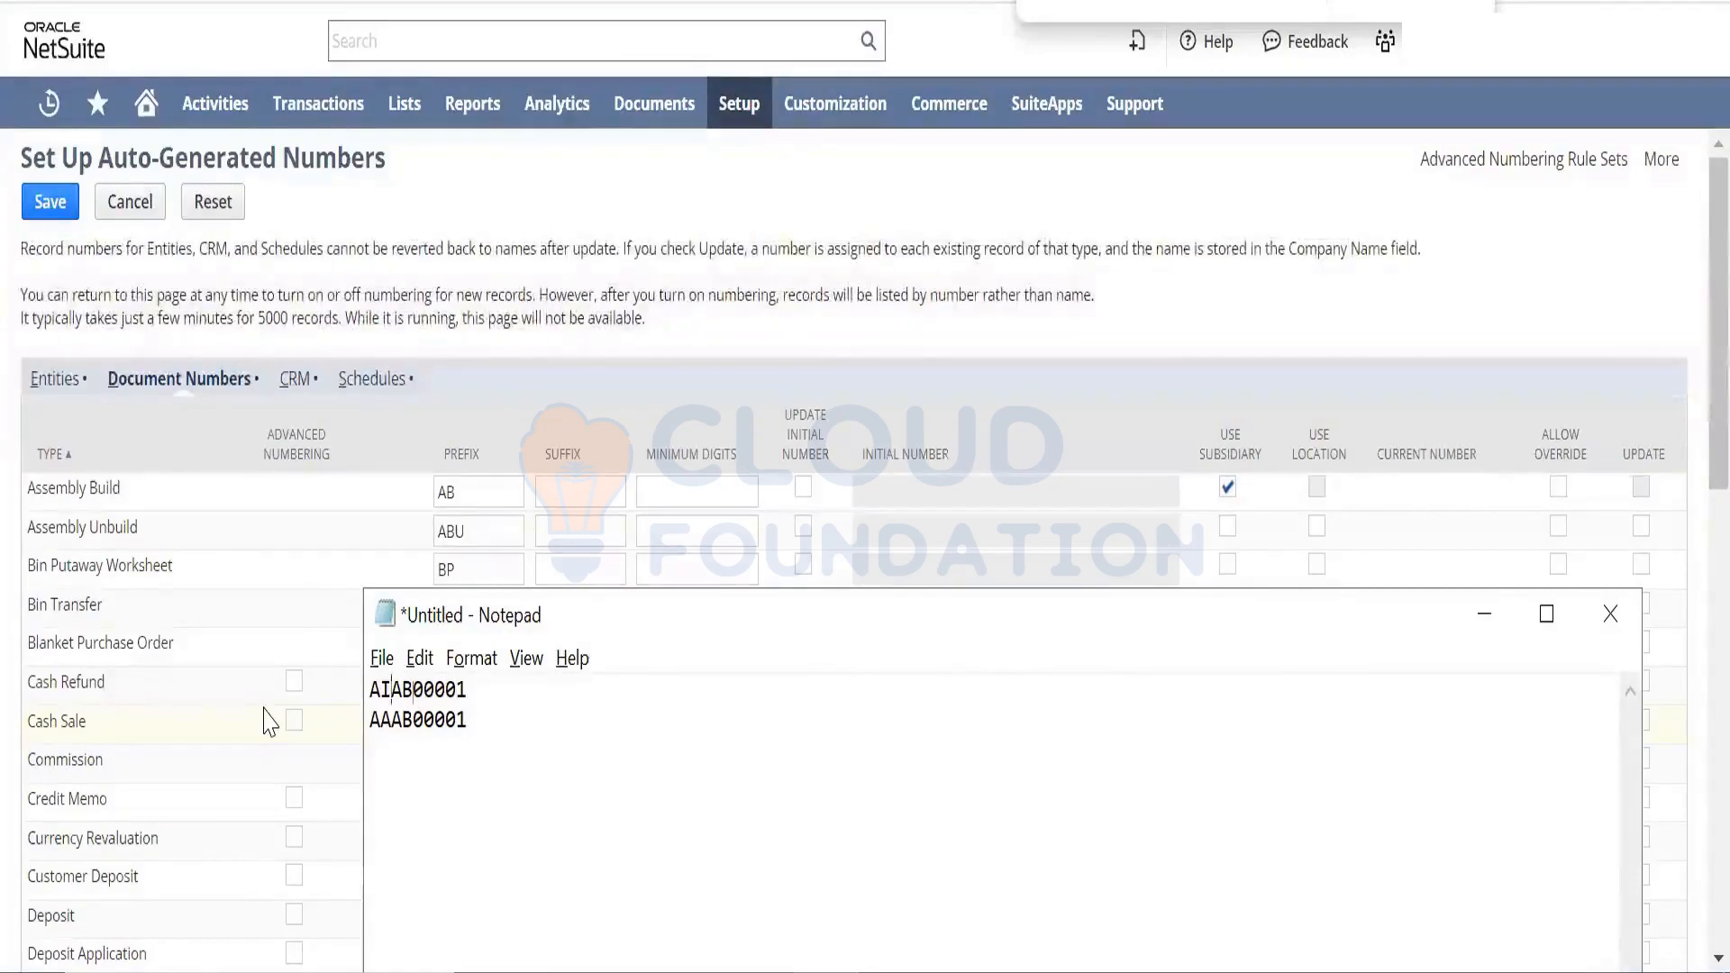
key("Right")
key("Down")
key("Left")
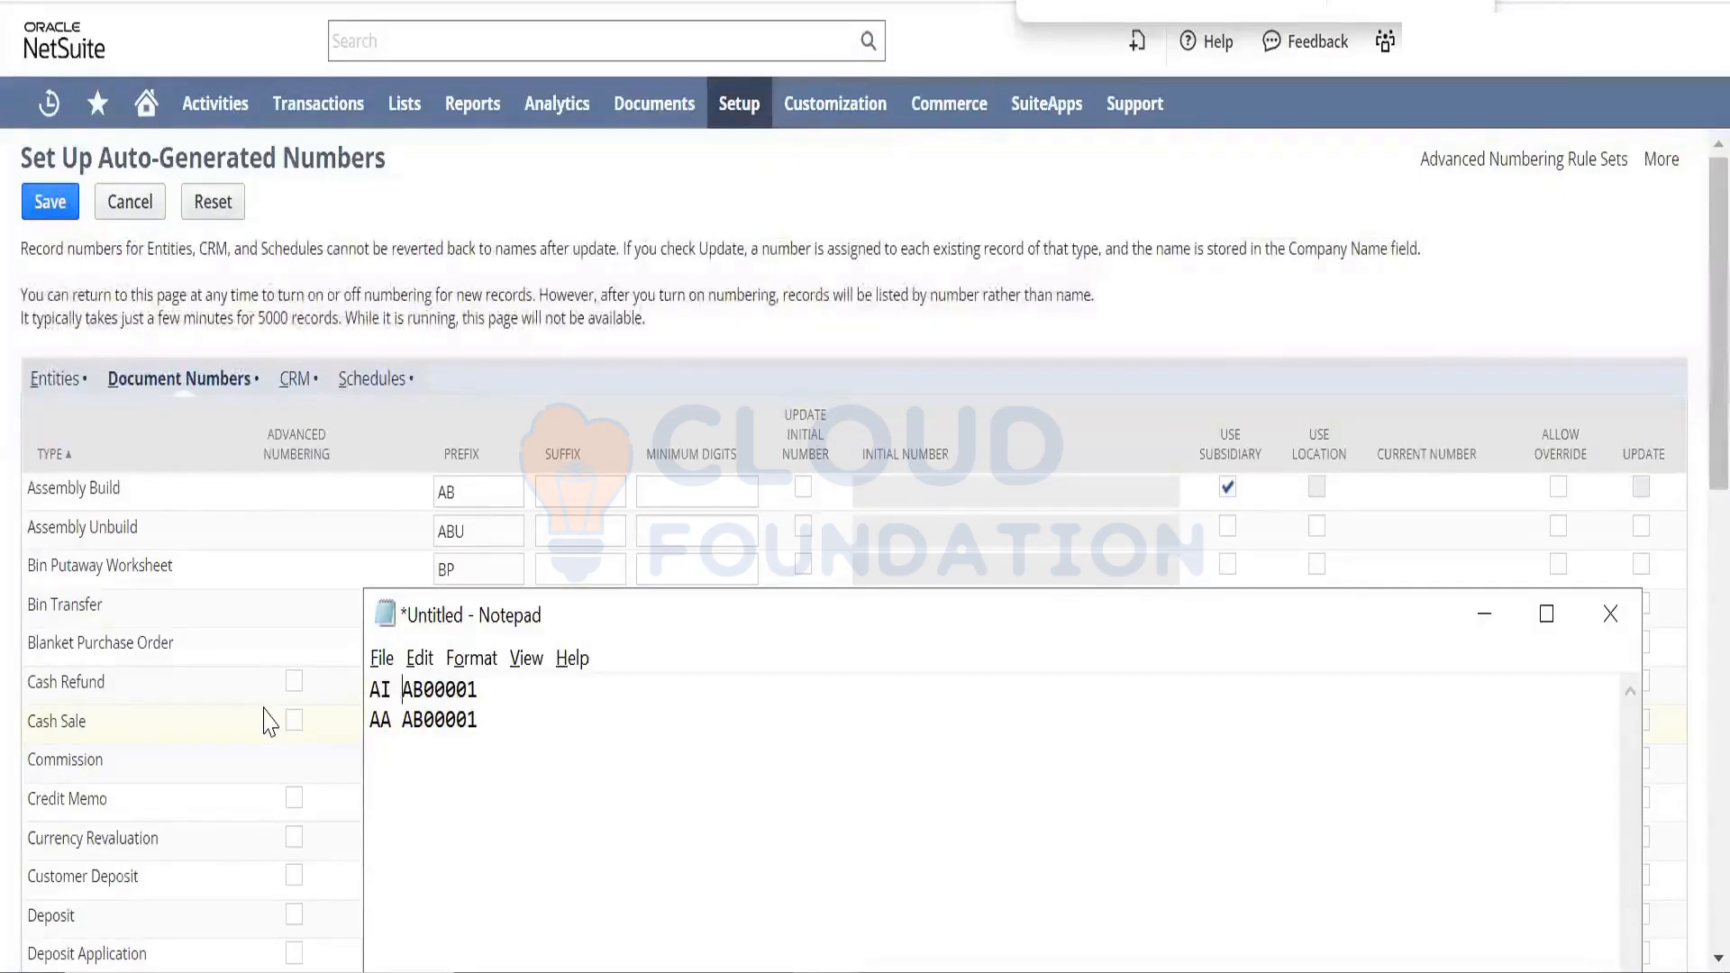
- Remove the space between AI and AB in the first sample number
key("BackSpace")
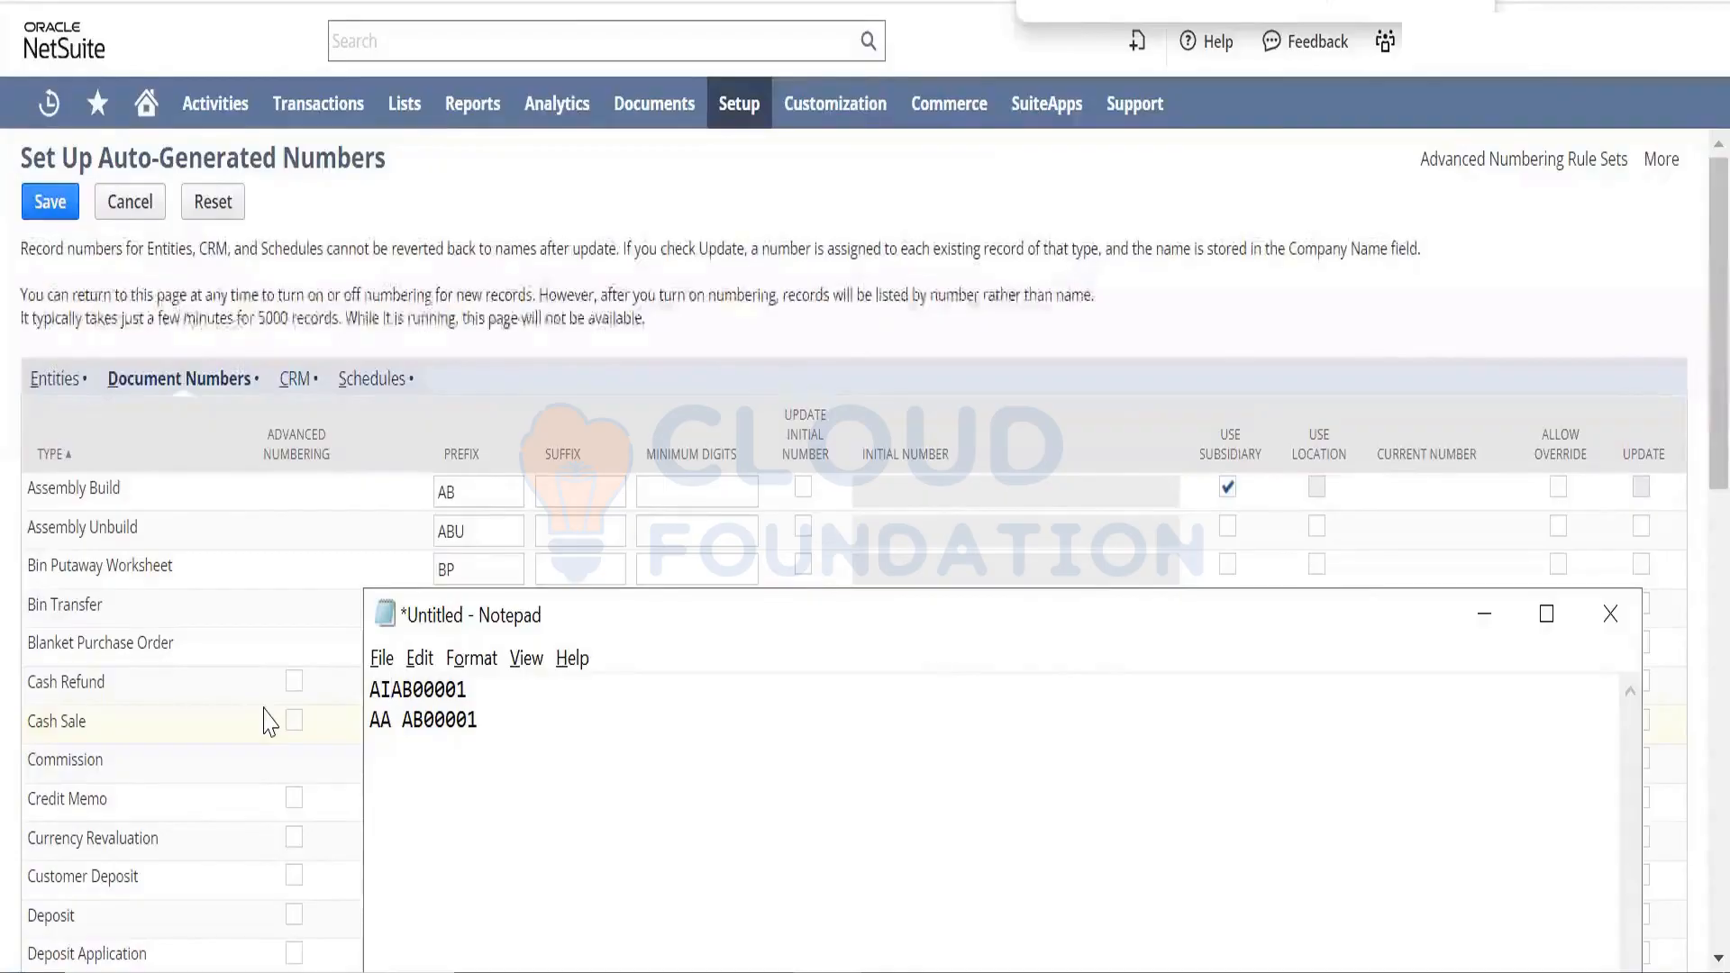
key("Left")
key("Left")
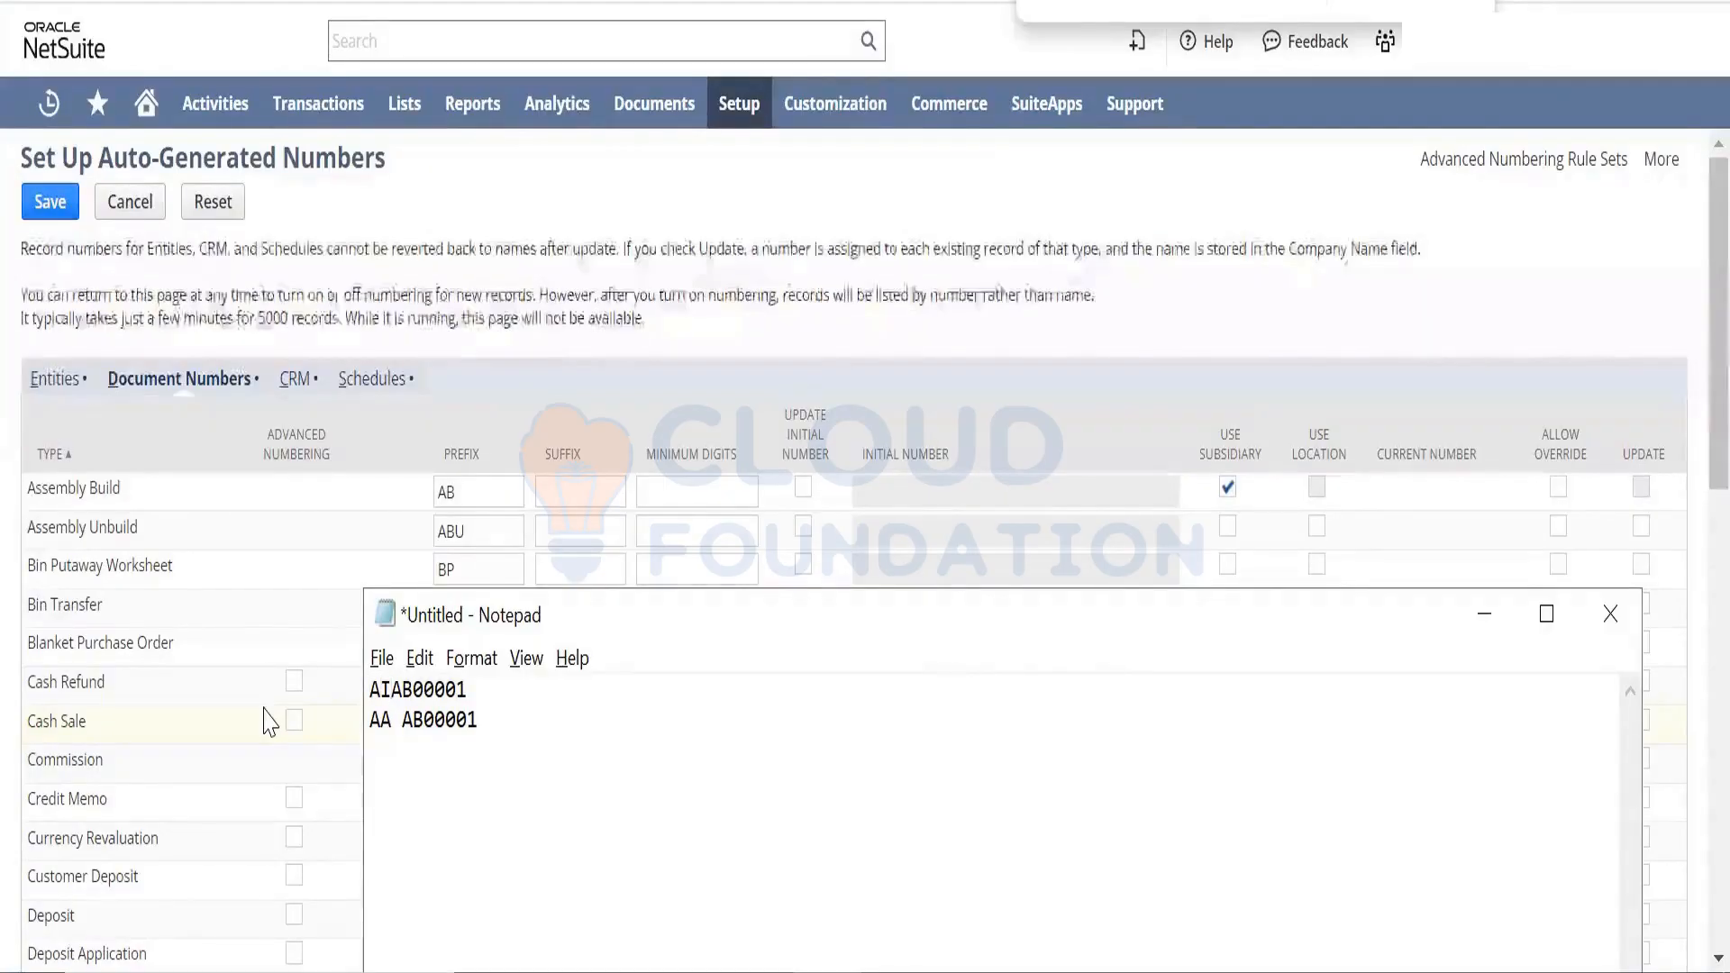
key("Right")
key("Right")
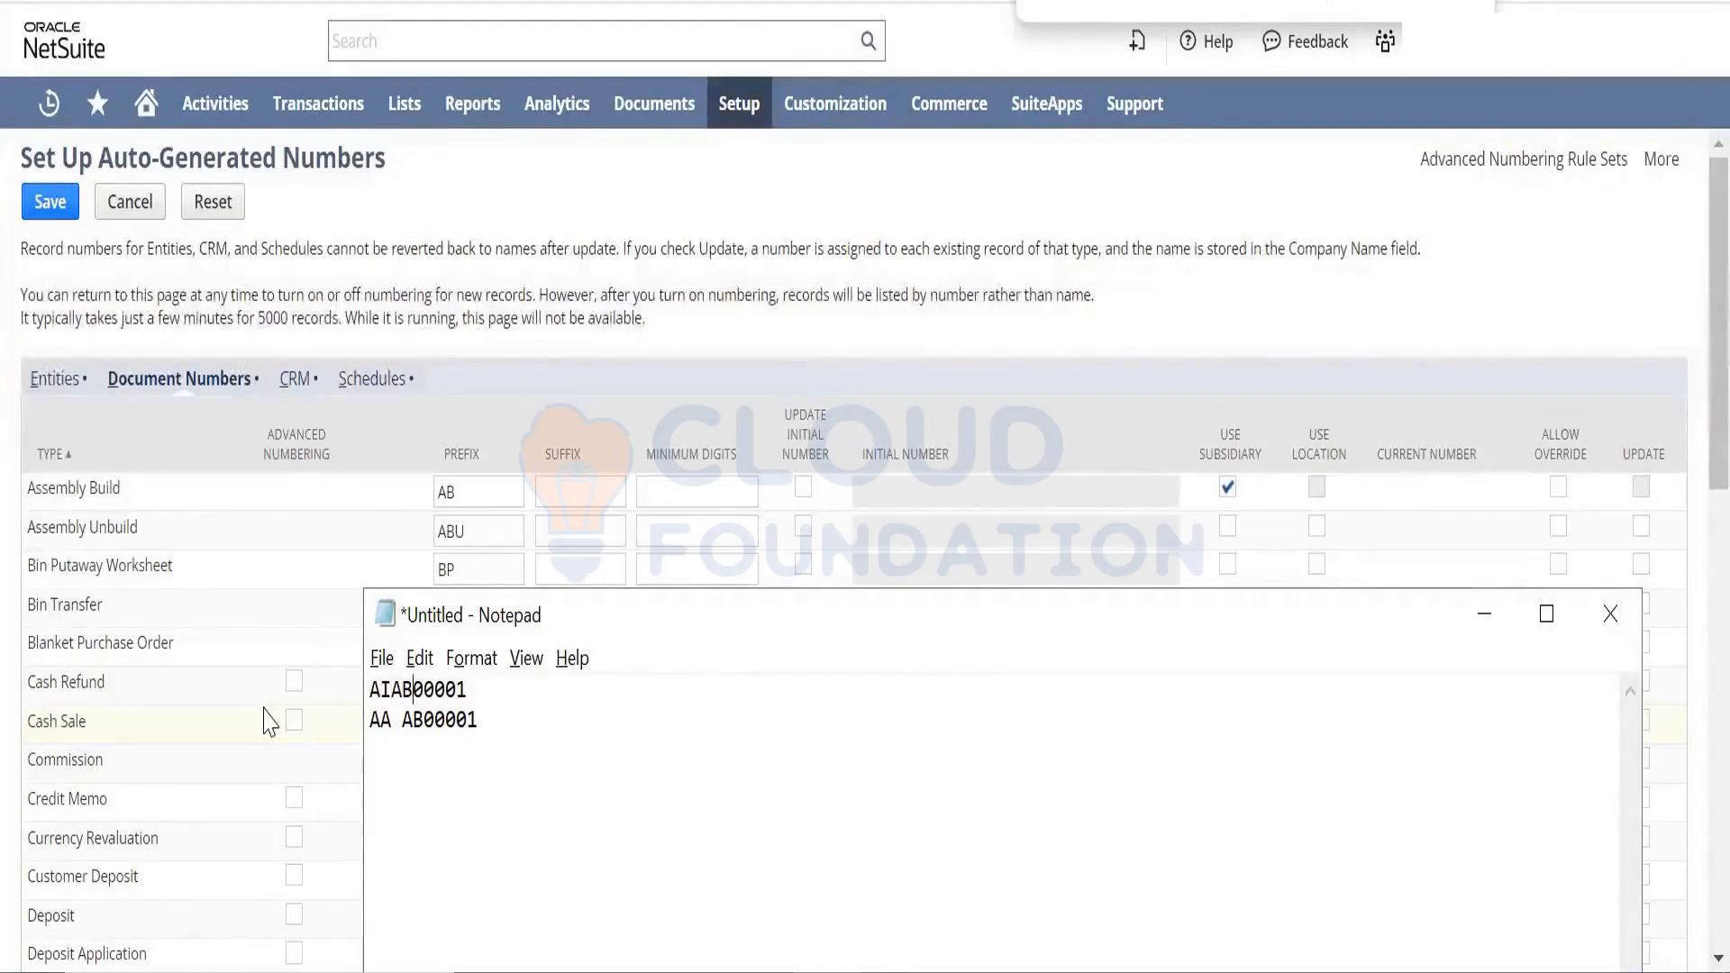
- Remove the space between AA and AB in the second sample number
key("Right")
key("Right")
key("Right")
key("Right")
key("Right")
key("Left")
key("Left")
key("Left")
key("Left")
key("Left")
key("Left")
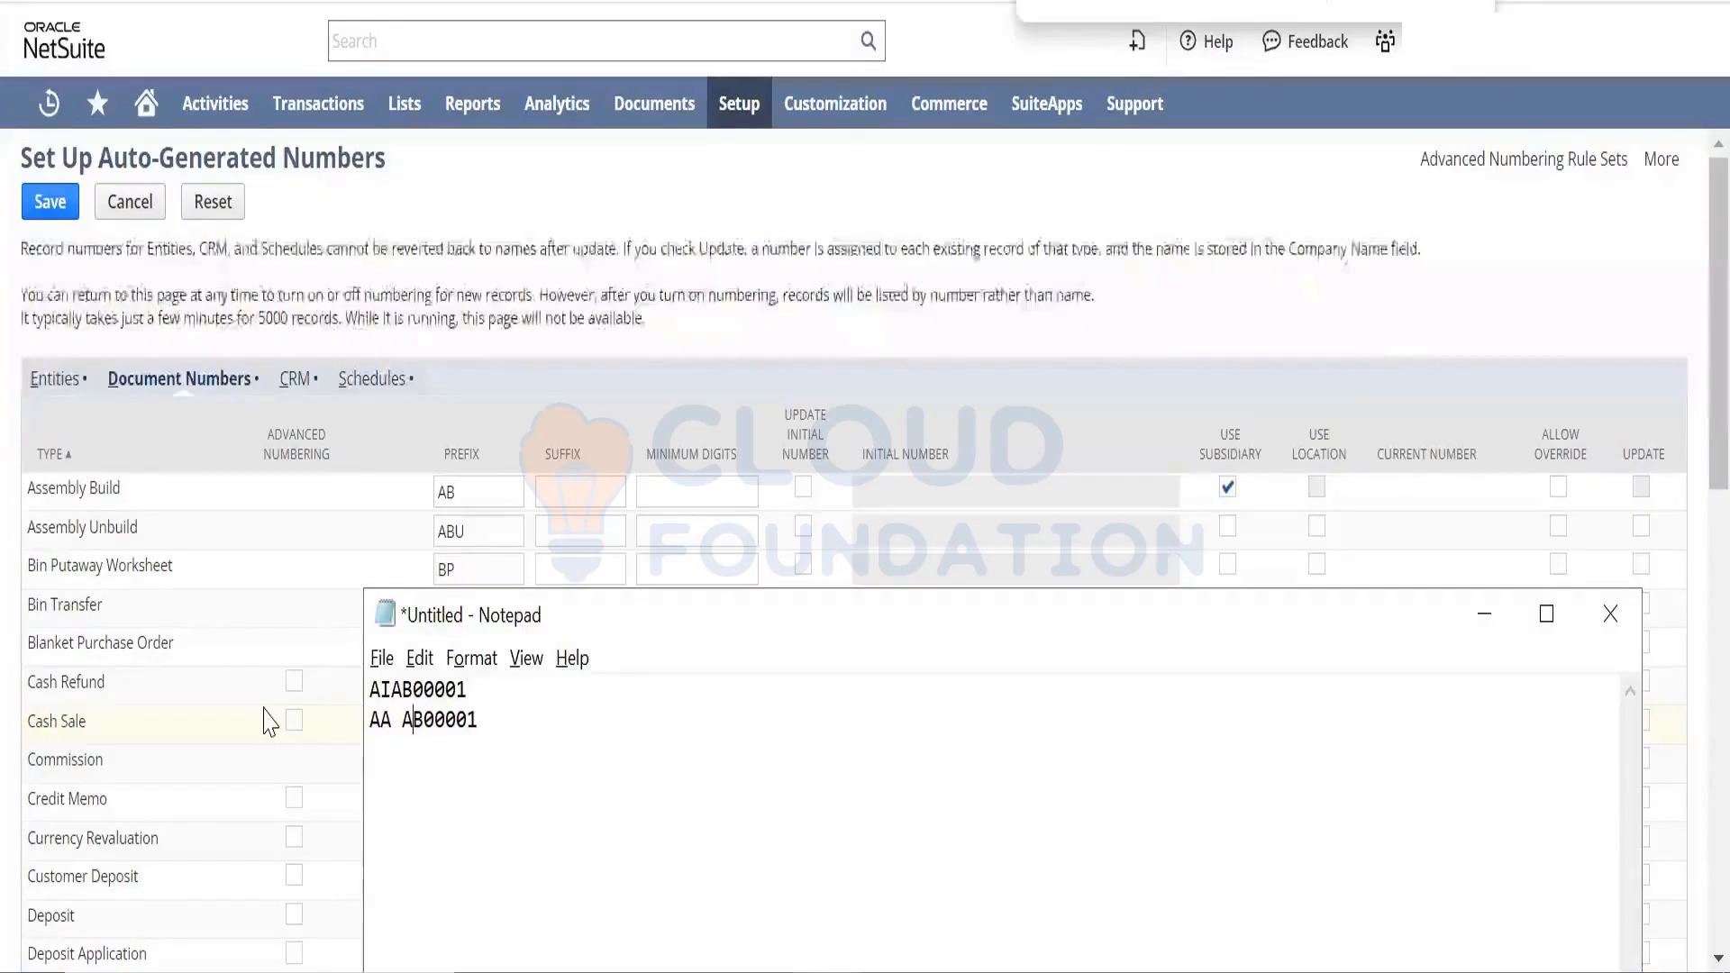
key("BackSpace")
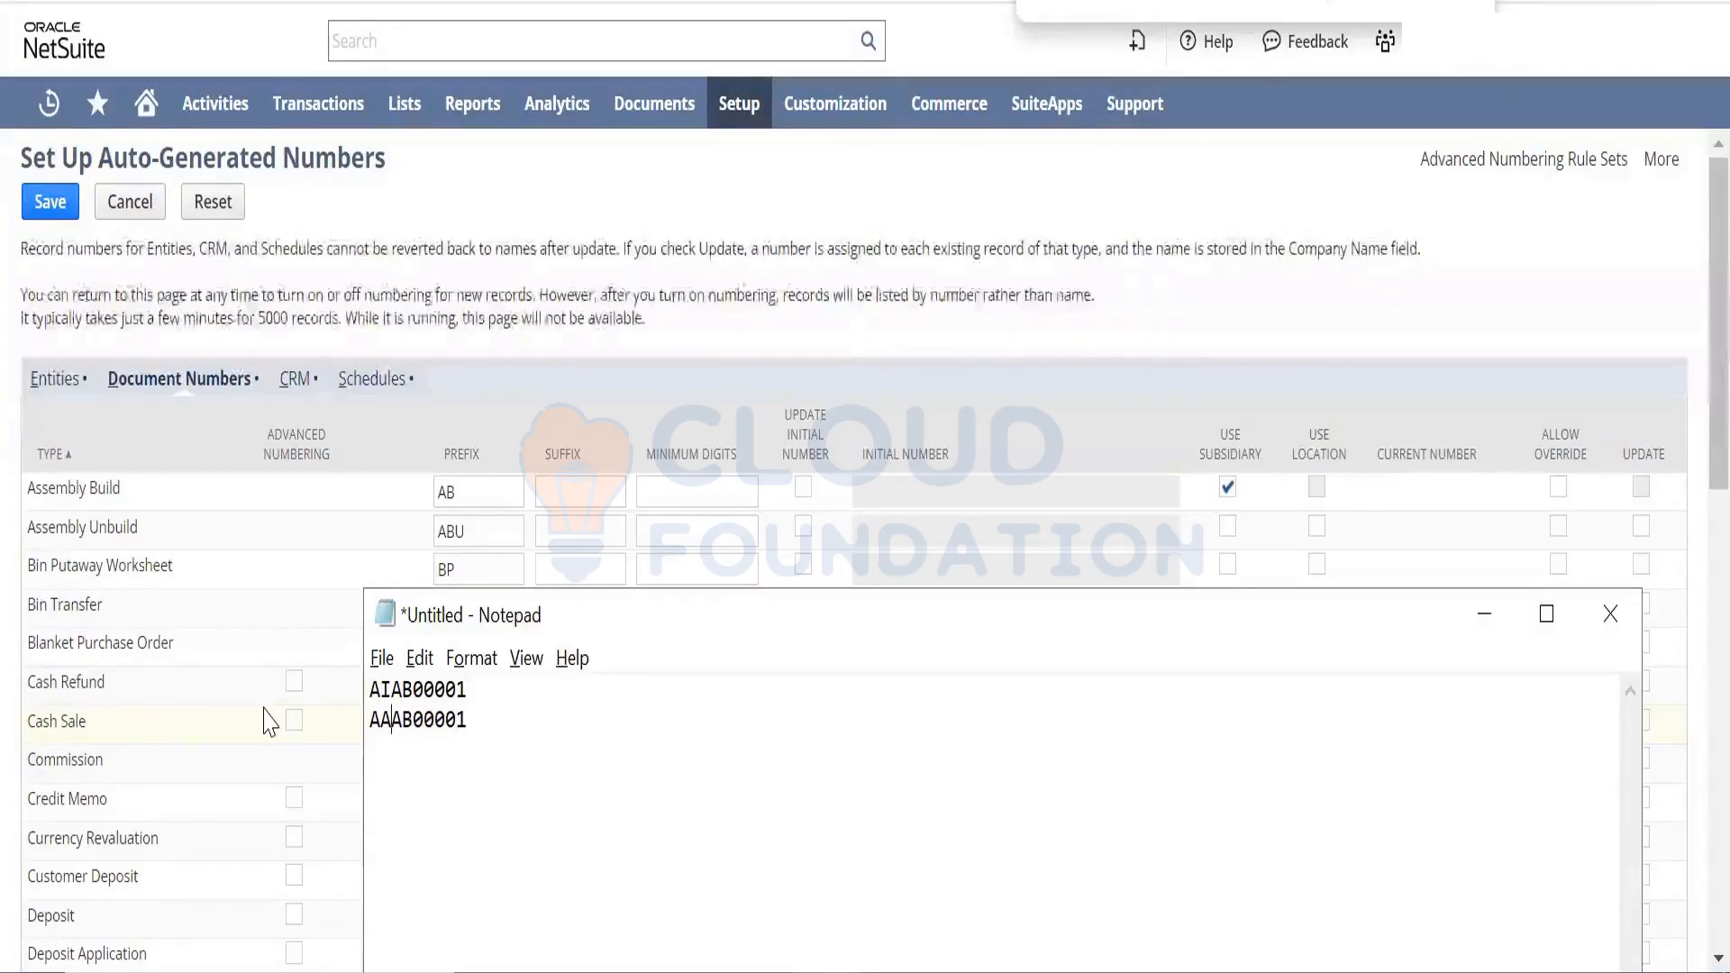
- Replace AB with PO in the second sample number so it reads AAPO00001
key("Right")
key("Right")
key("BackSpace")
key("BackSpace")
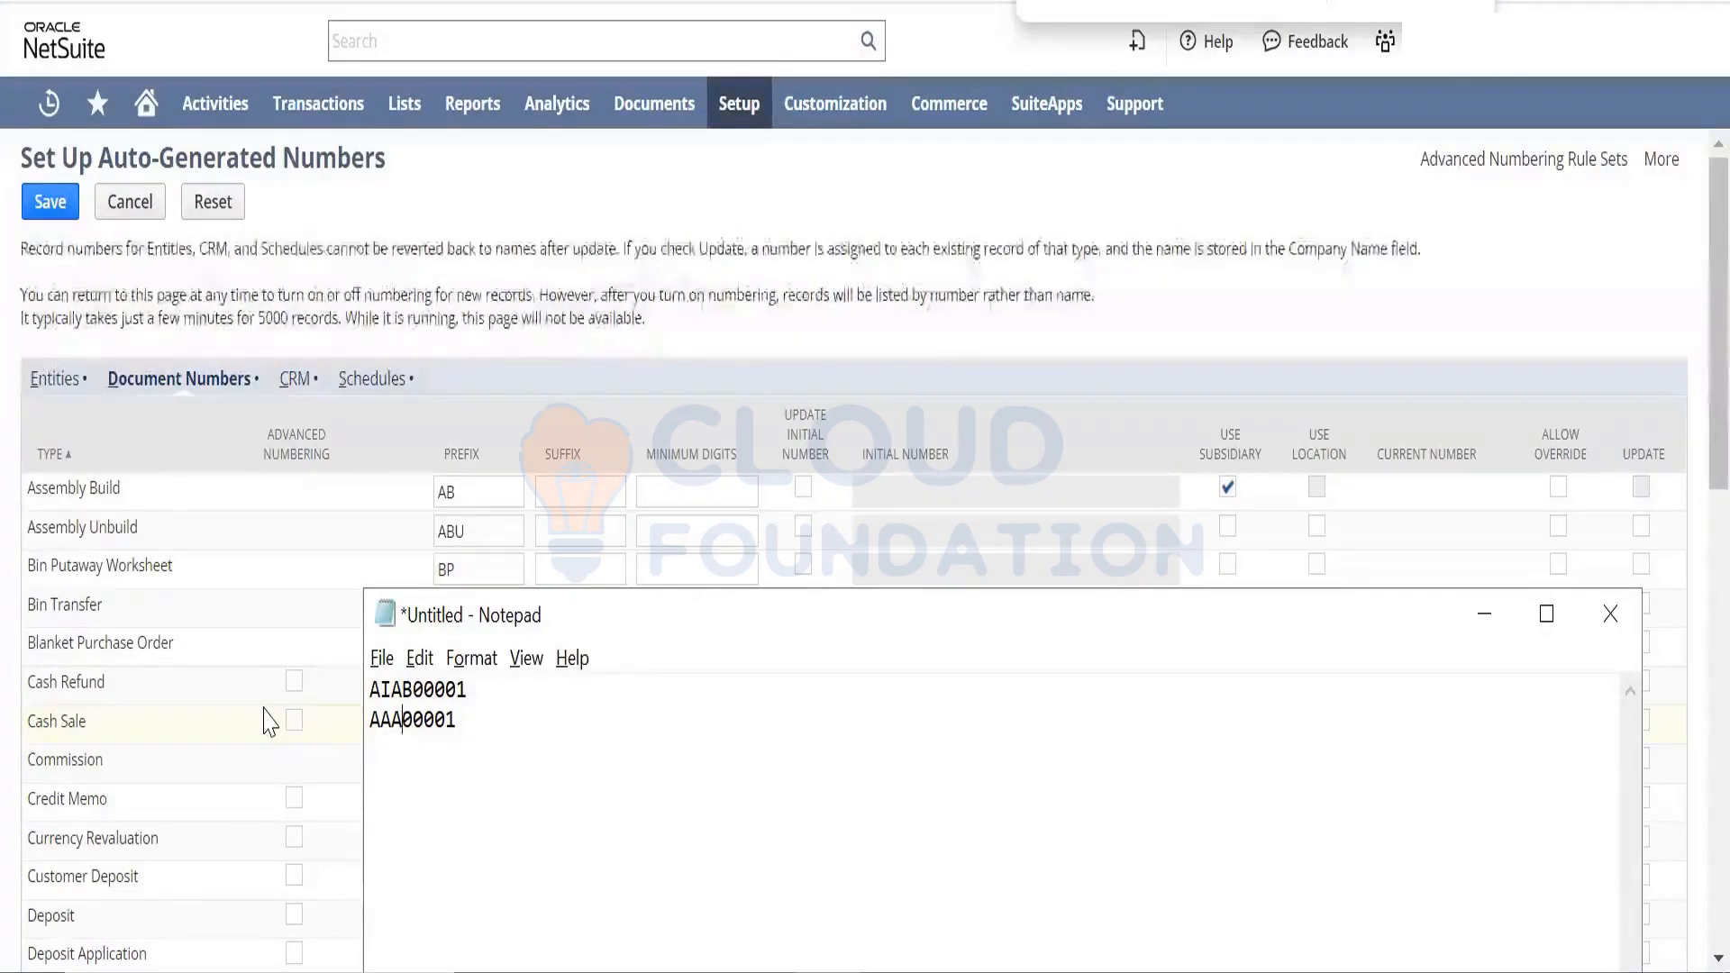
type("PO")
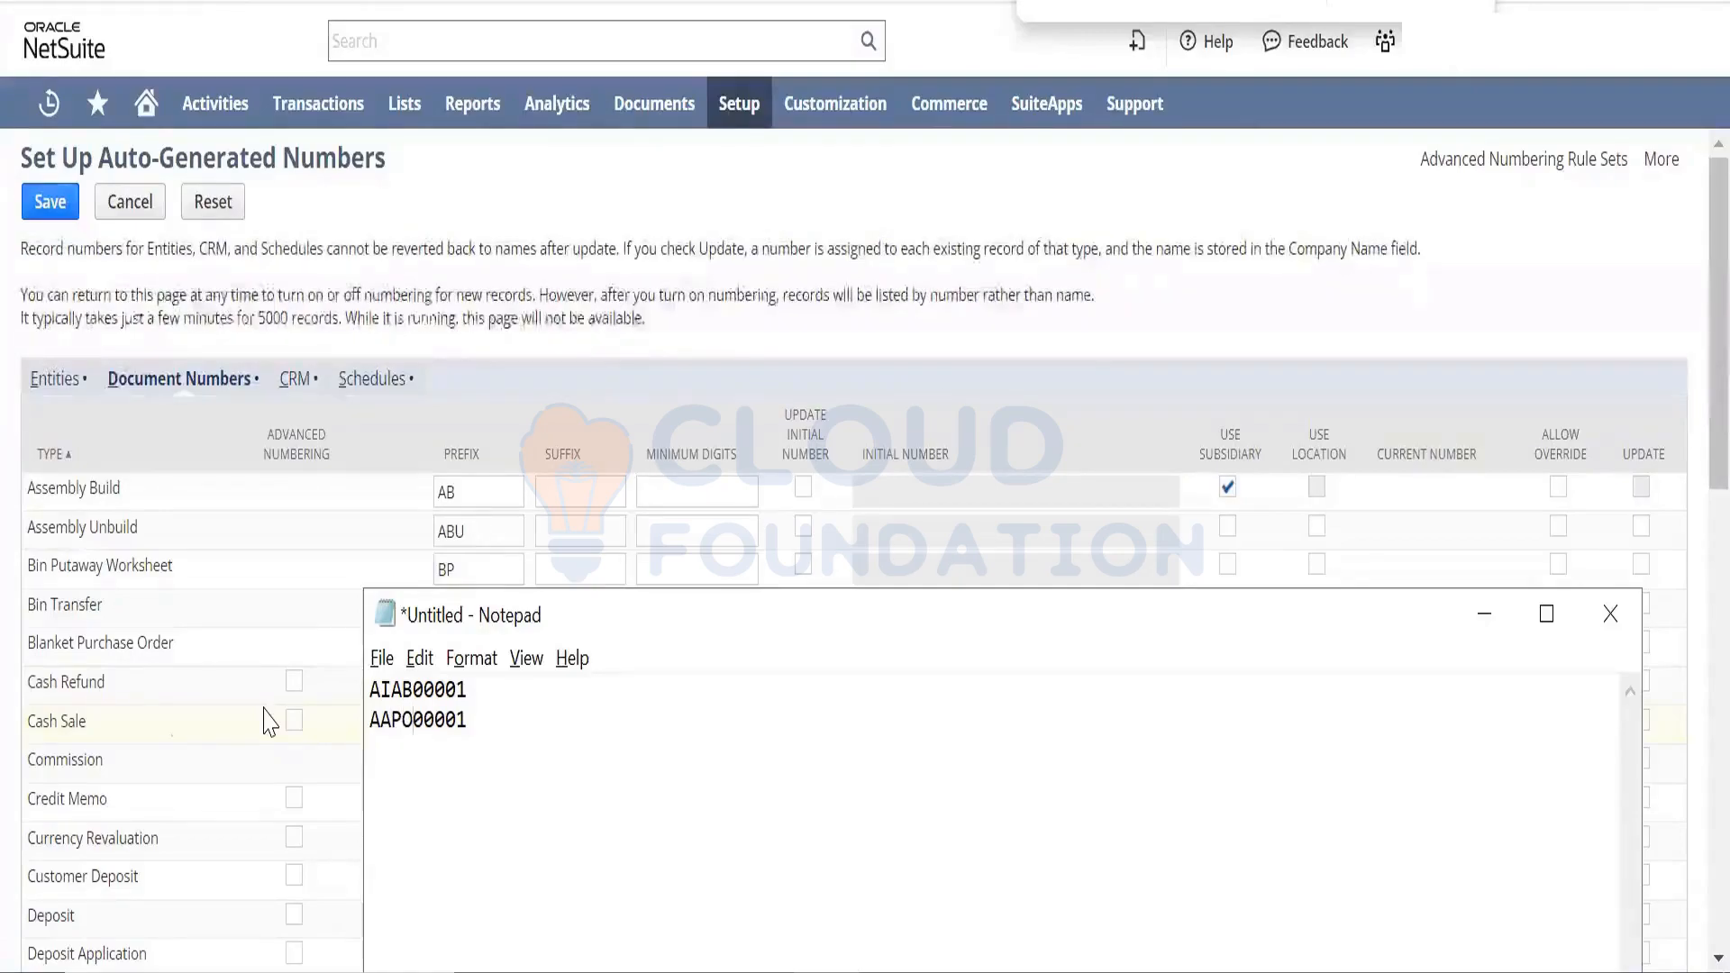
- Switch back to NetSuite and change the Assembly Build numbering from Use Subsidiary to Use Location
left_click(1045, 335)
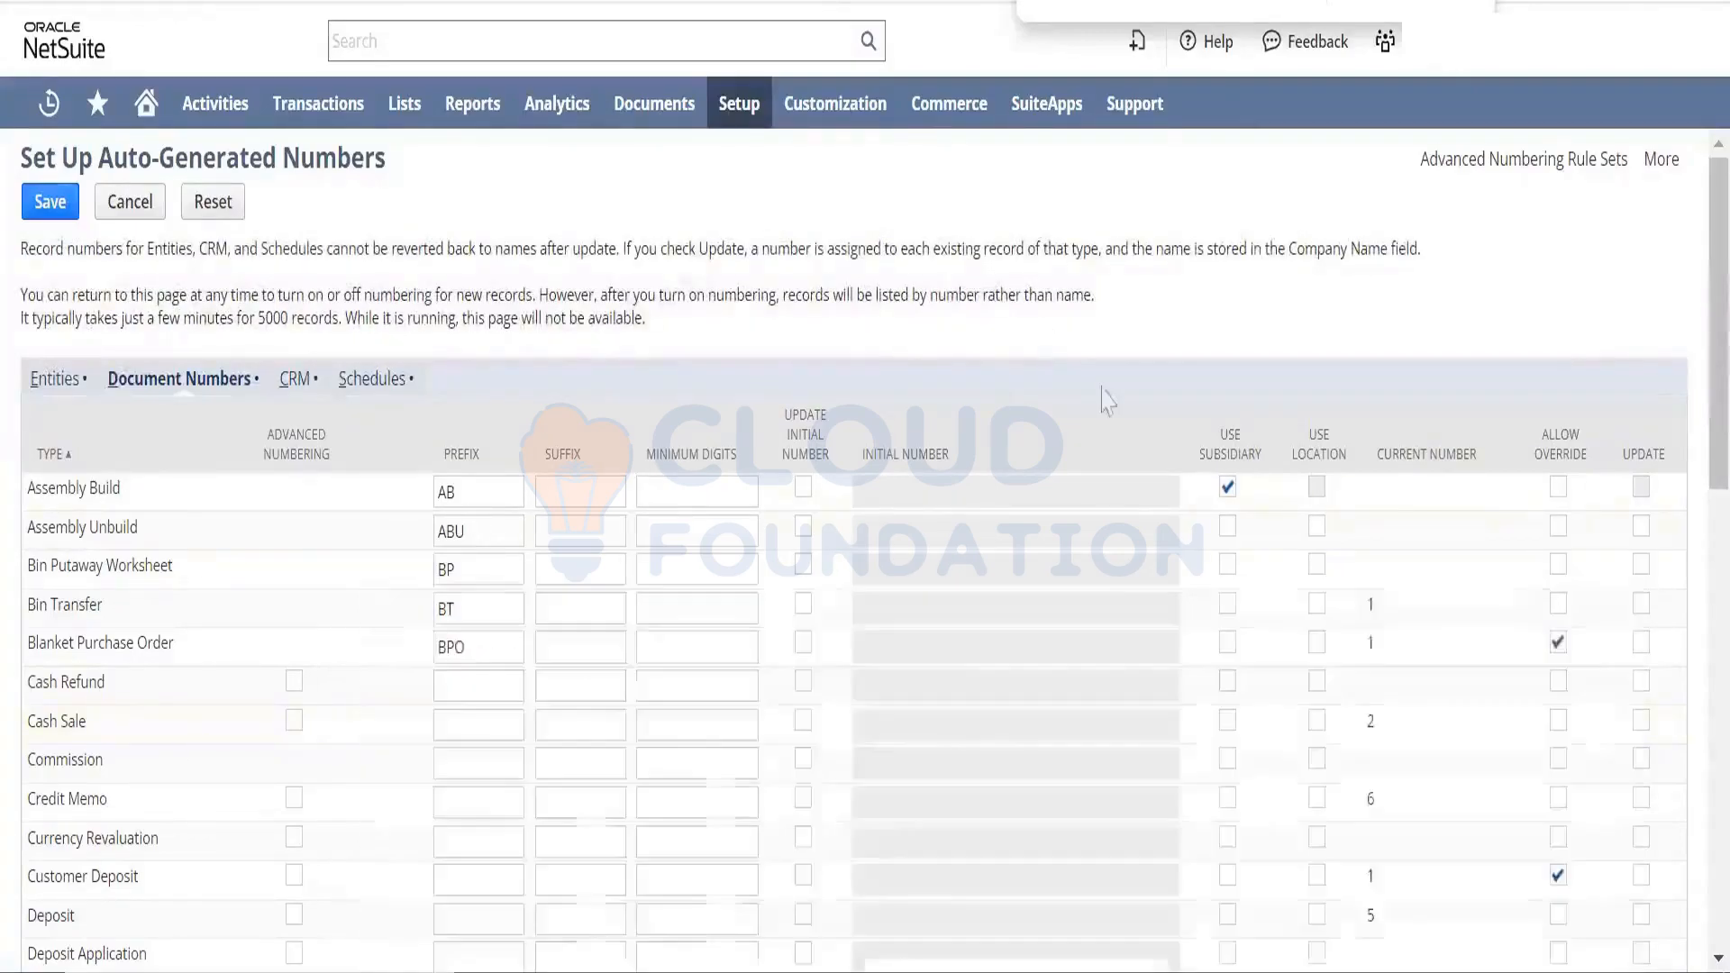
left_click(1227, 491)
left_click(1317, 491)
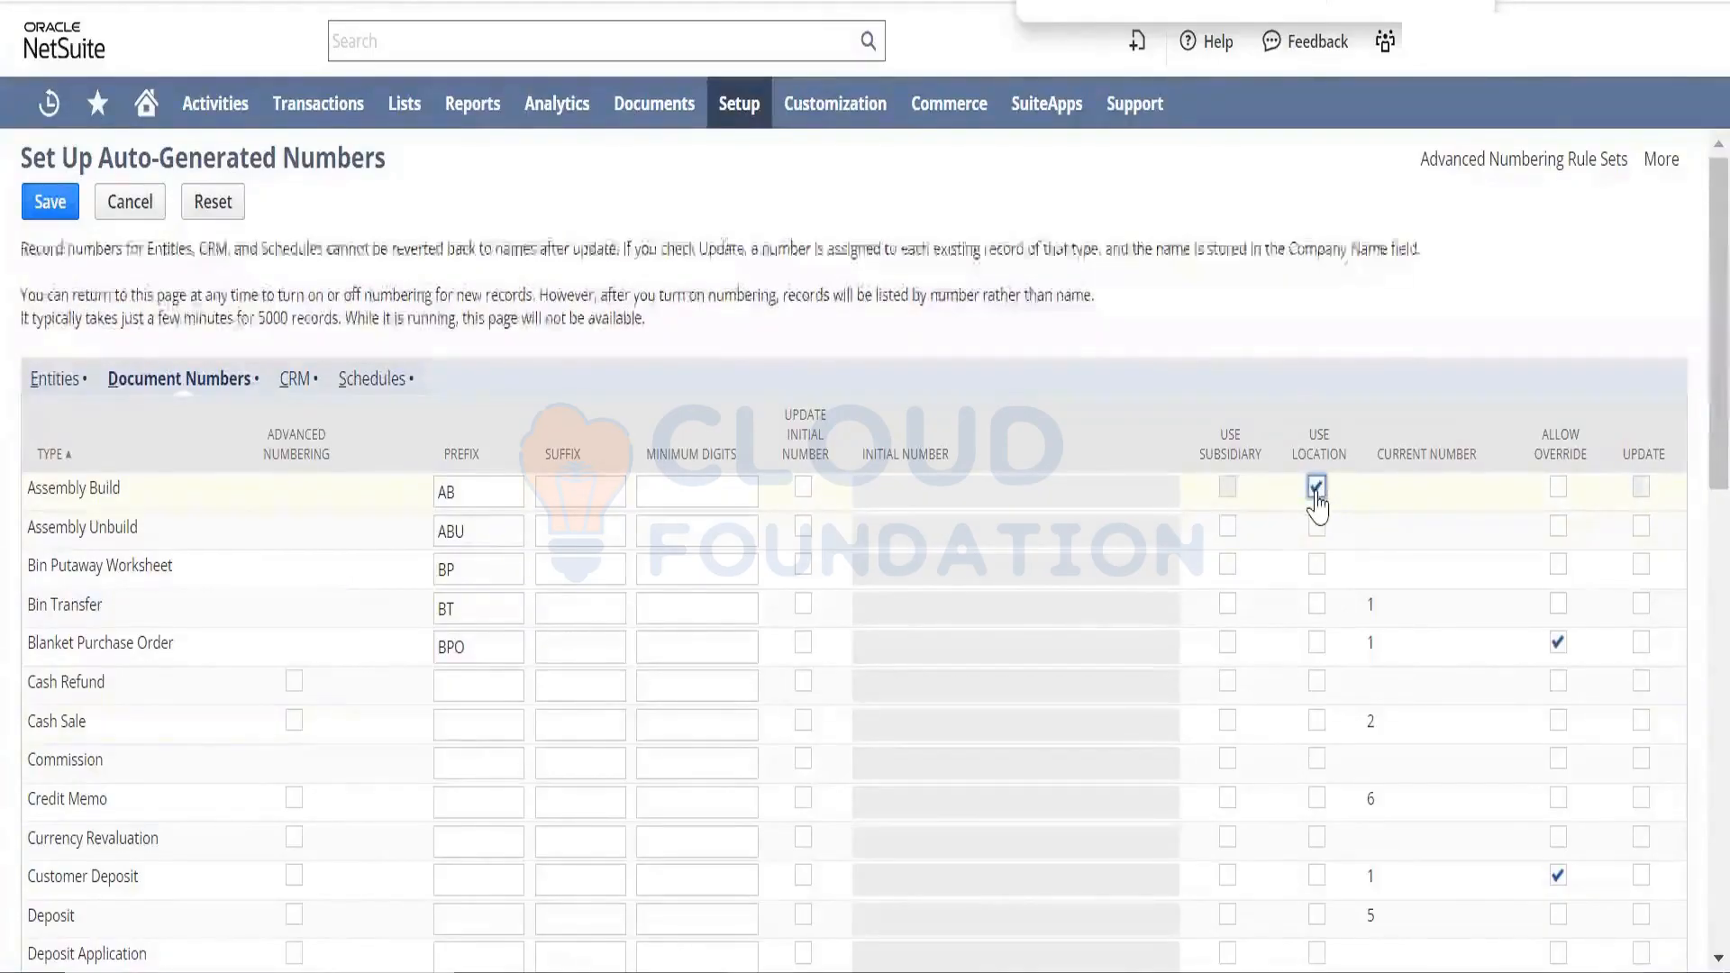
- Open the company's Locations list in a new browser tab
mouse_move(736, 134)
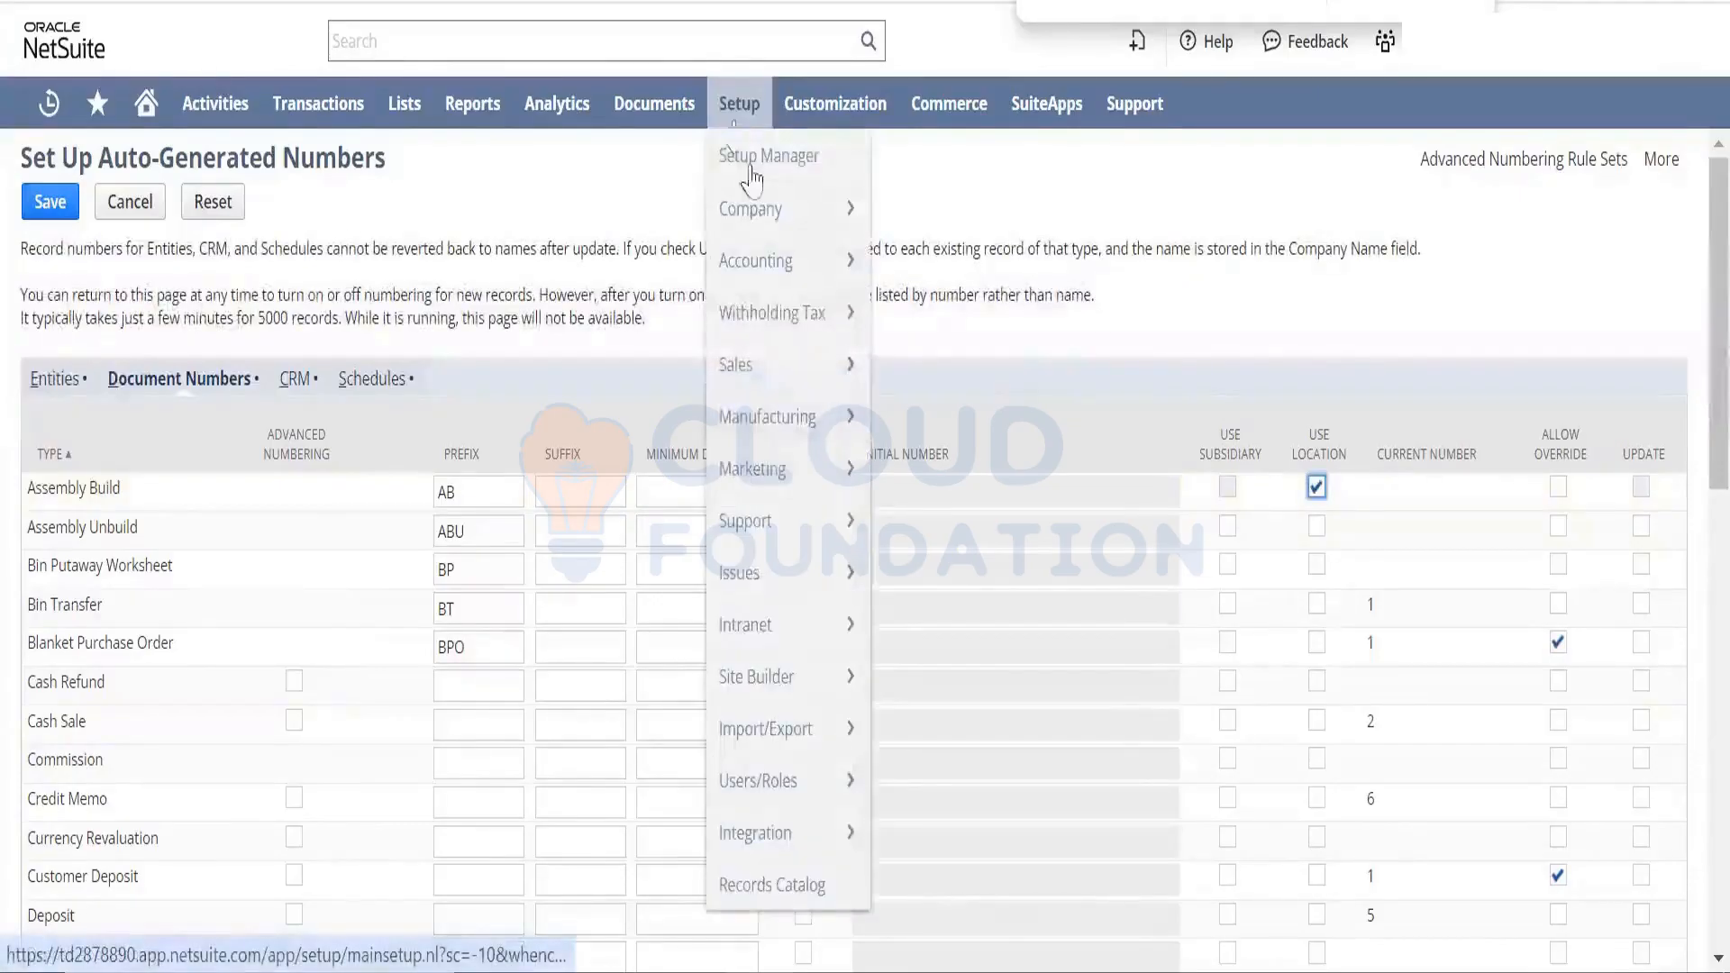
mouse_move(793, 208)
scroll(1000, 950, "down", 3)
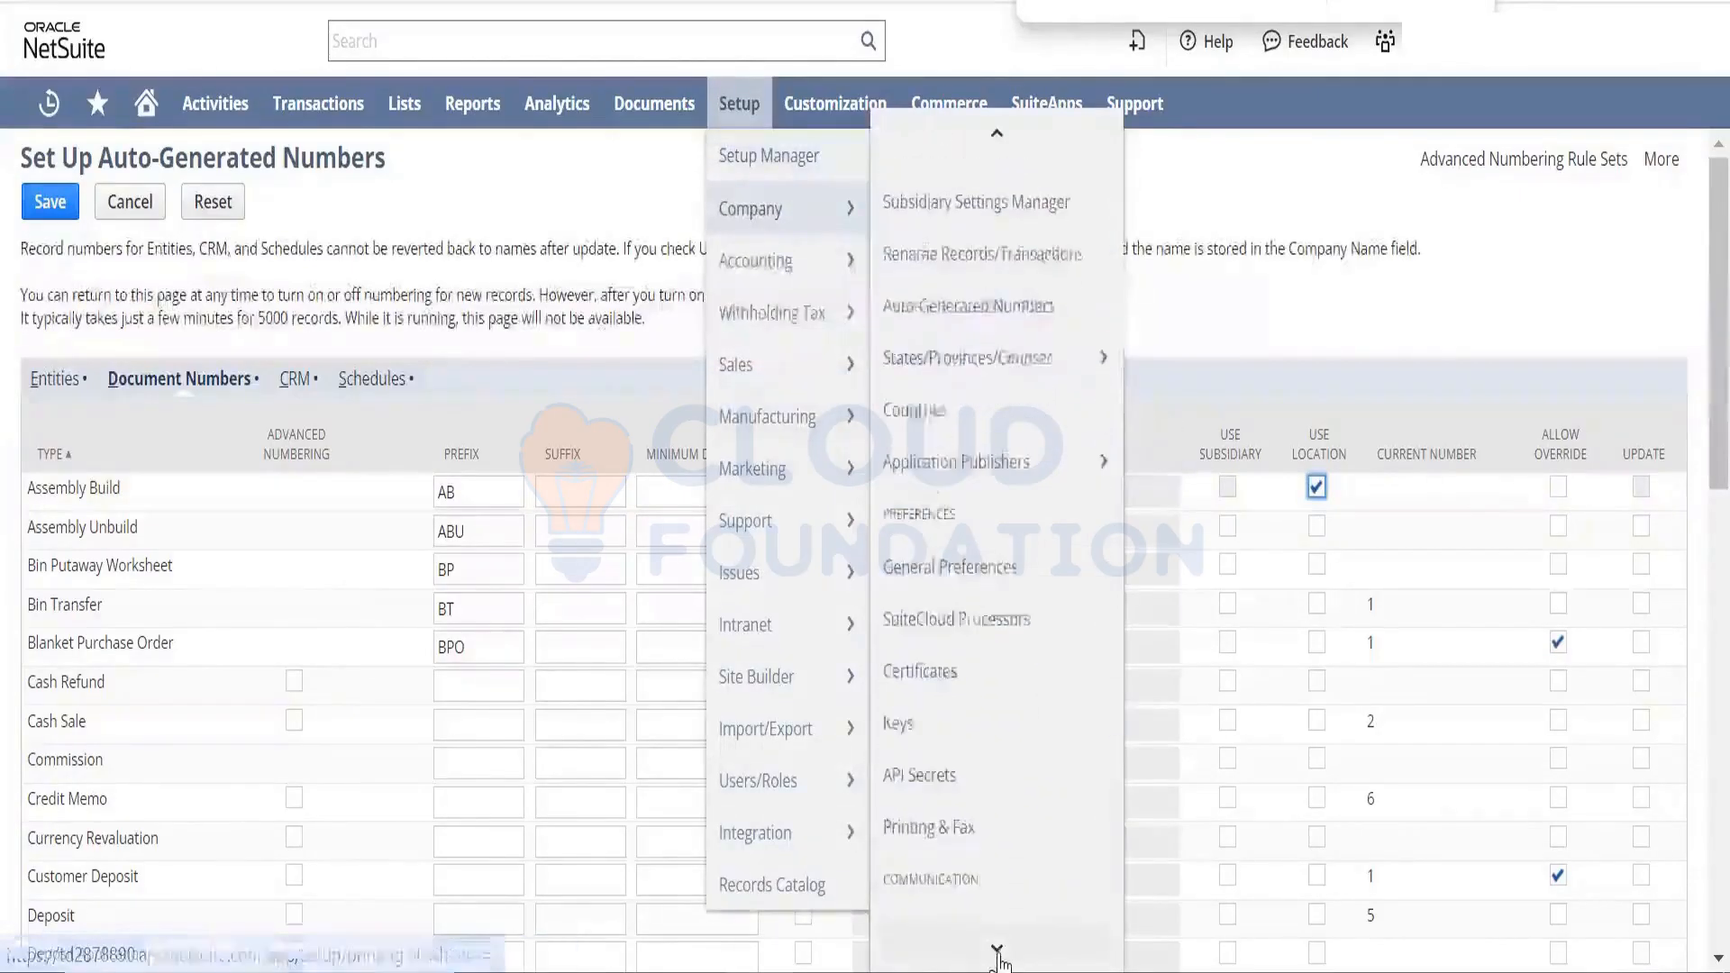
scroll(1001, 955, "down", 4)
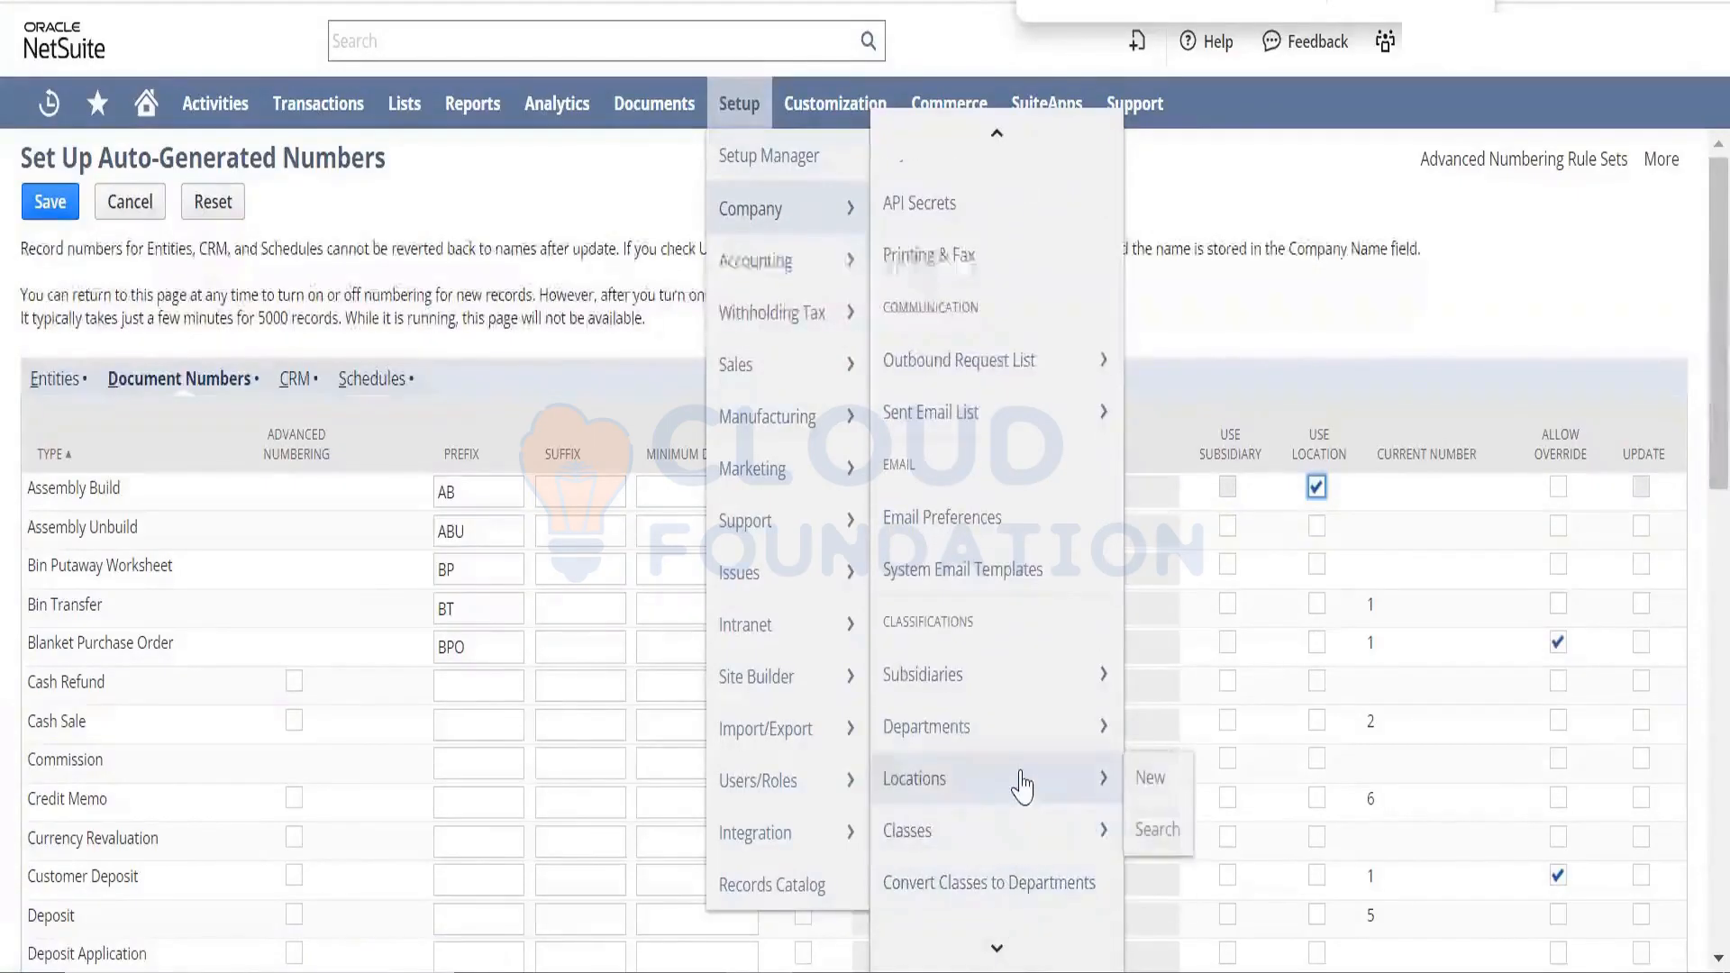
right_click(1019, 783)
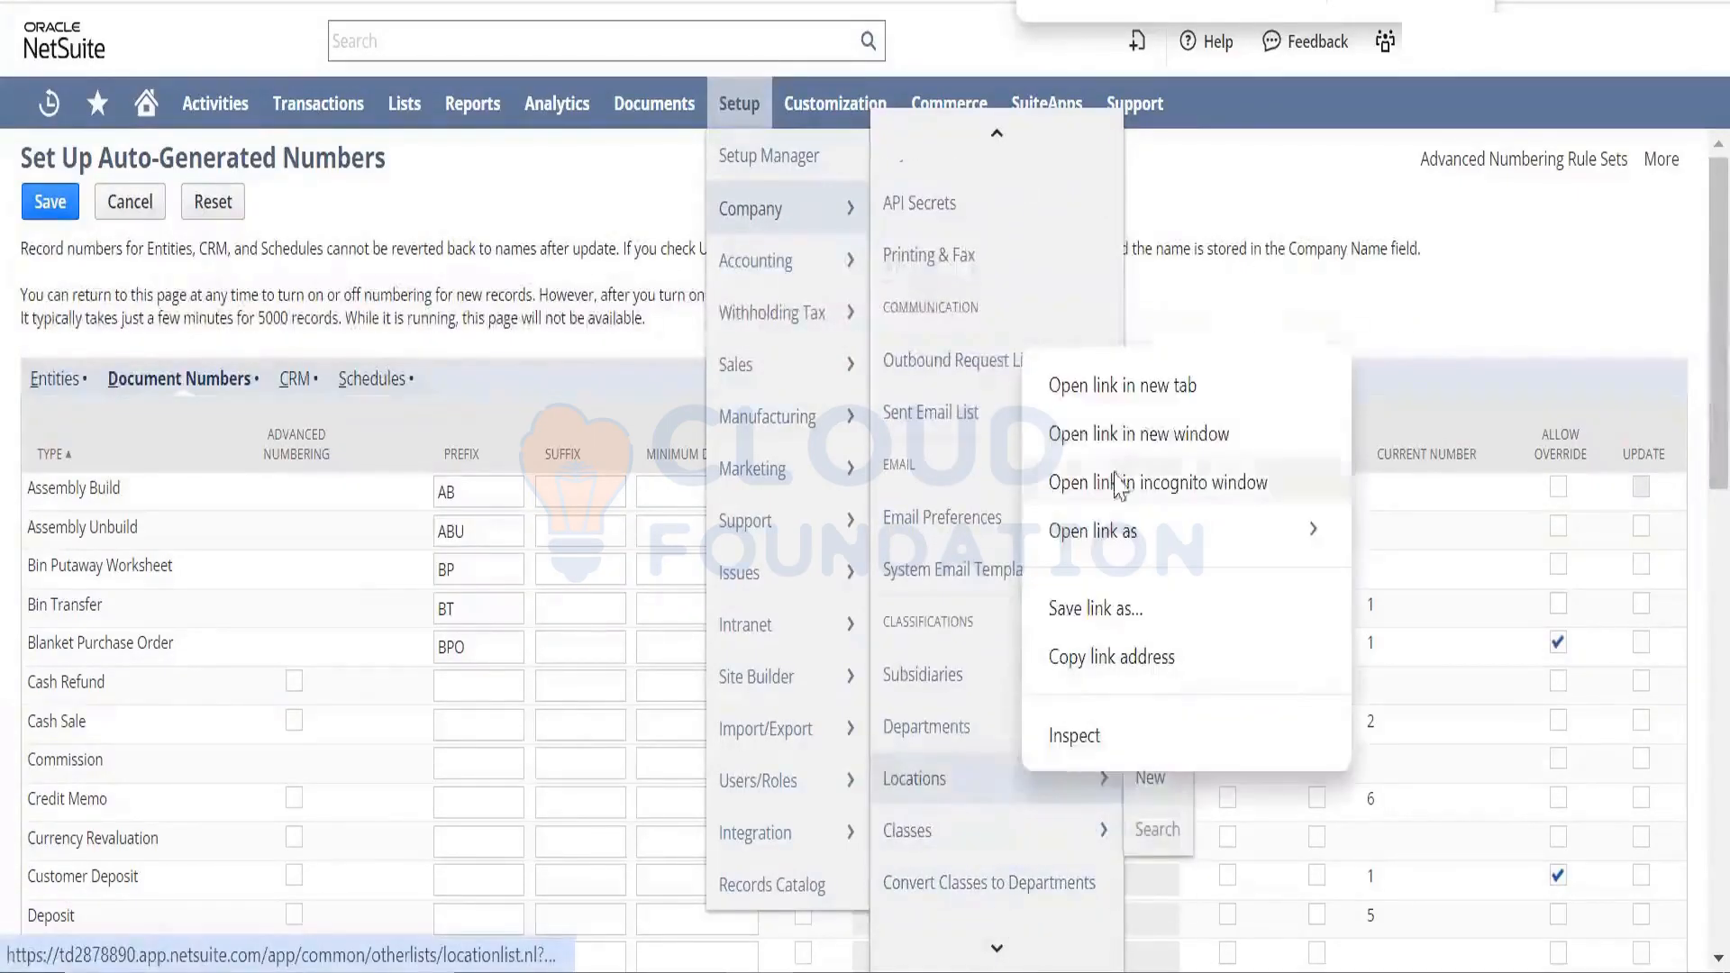
left_click(1127, 385)
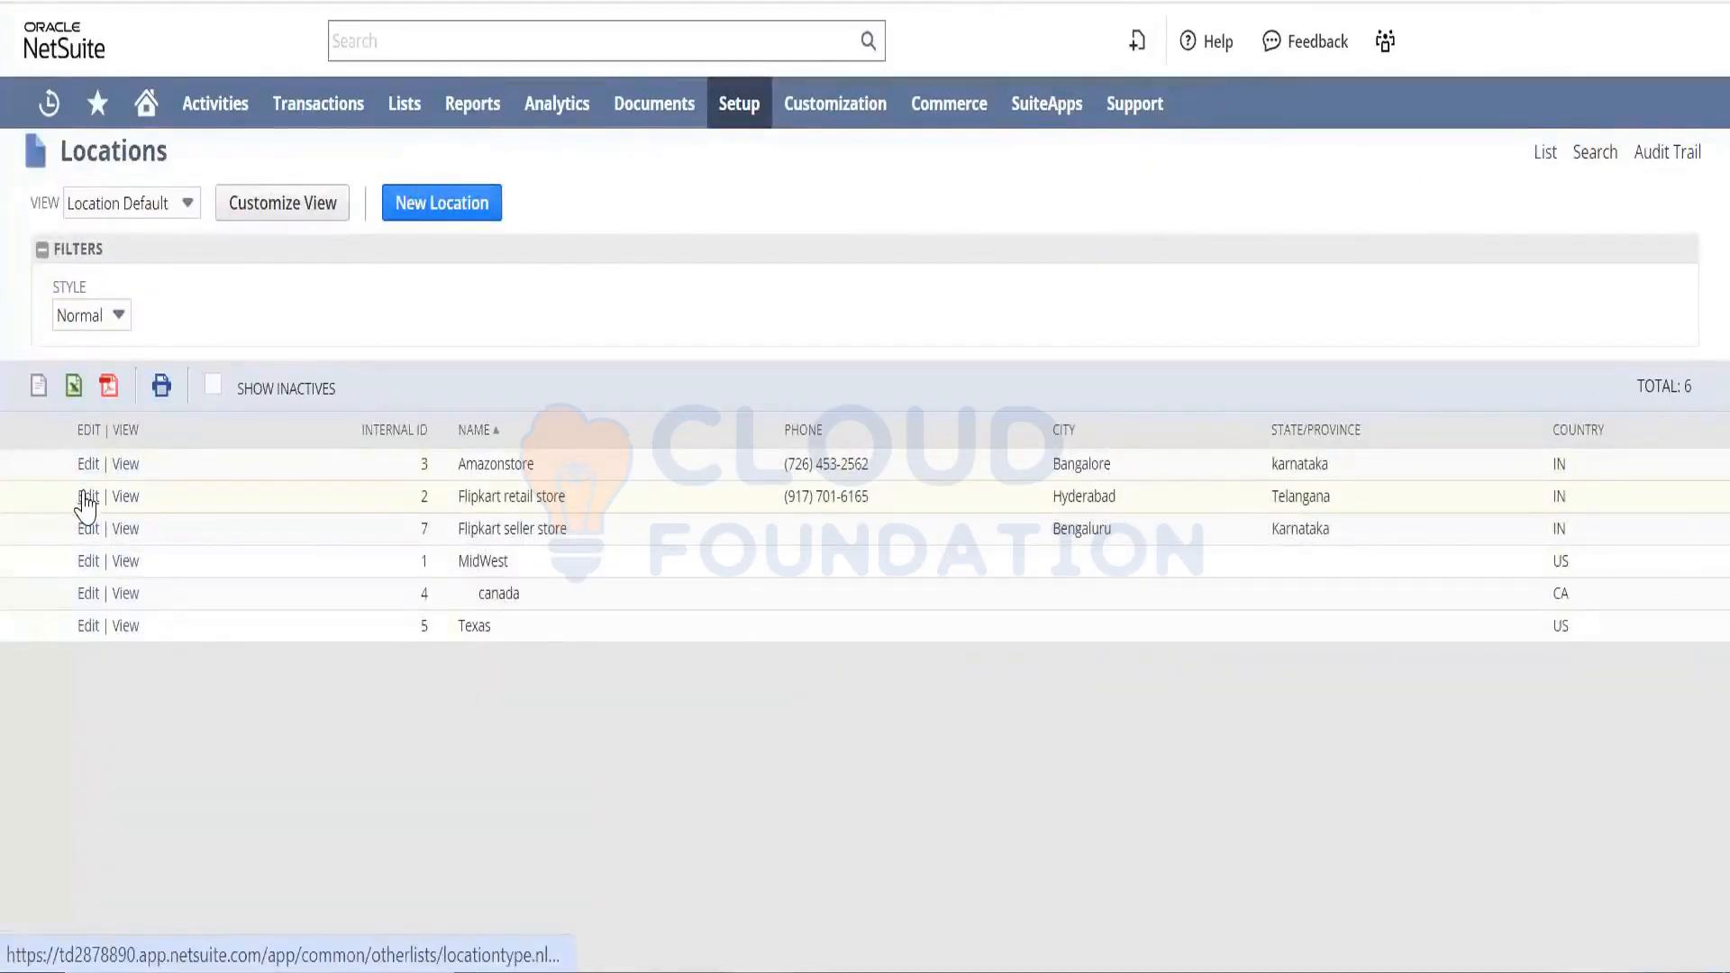
- Open the Flipkart retail store location for editing and examine its document number prefix
left_click(84, 496)
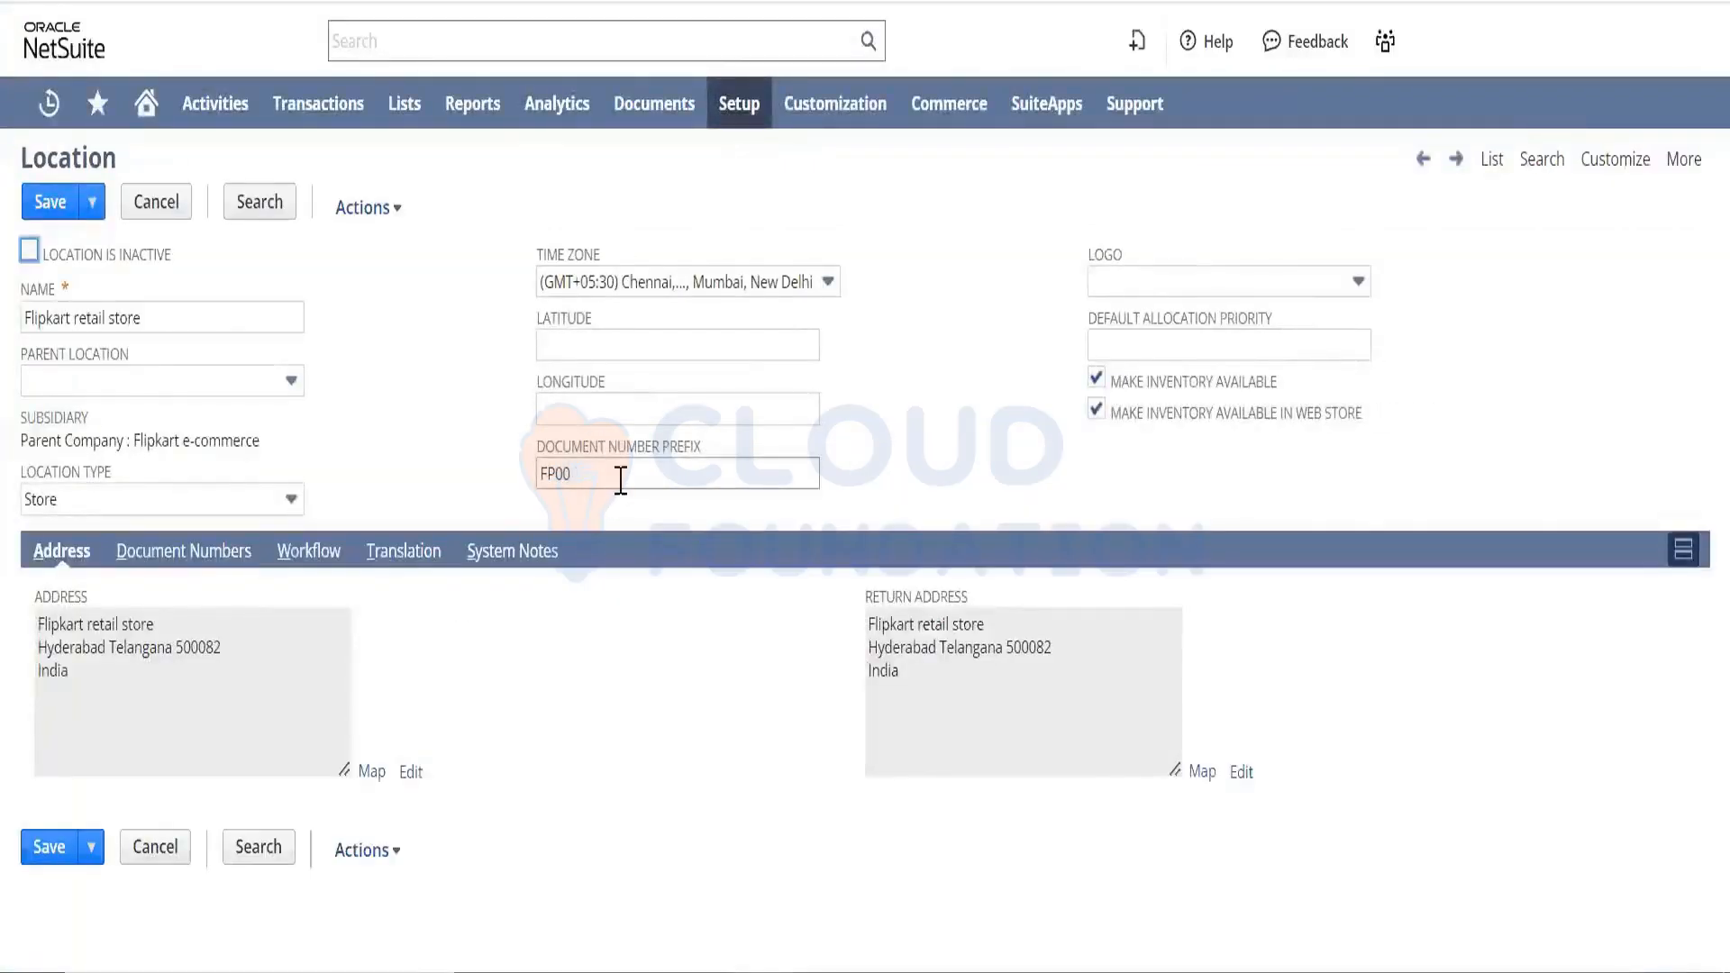
left_click_drag(621, 480, 450, 484)
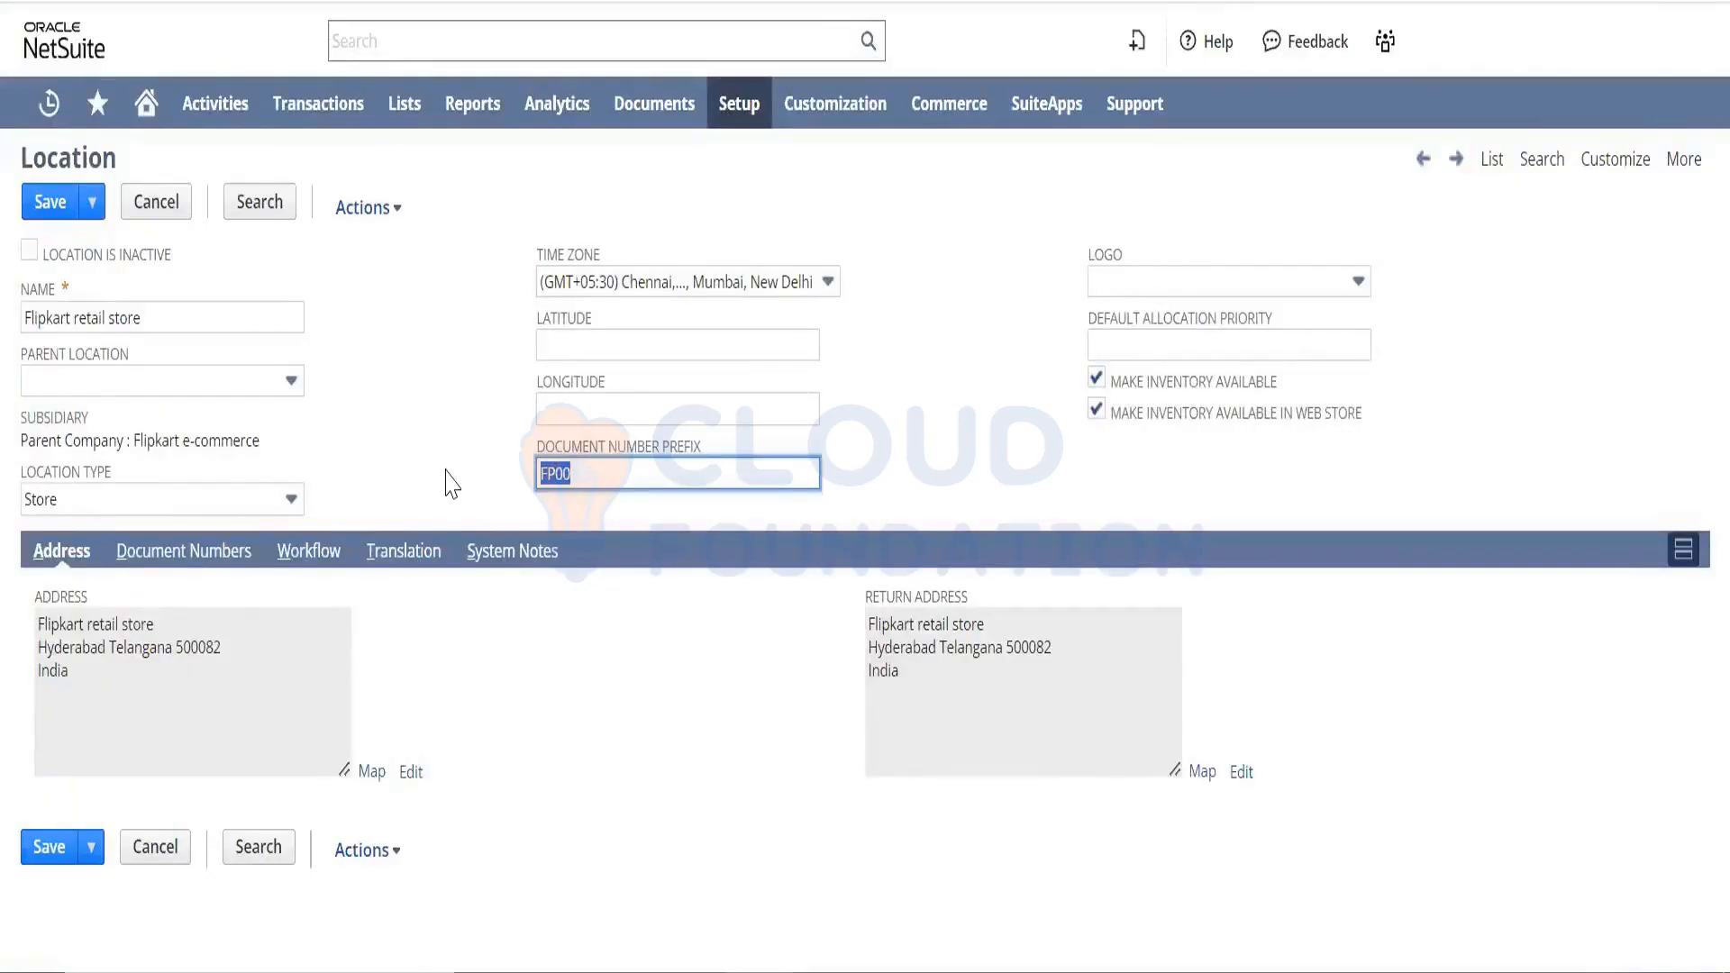
left_click(579, 478)
- Switch to Notepad and replace the AI prefix of the first sample number with the location prefix FP00
left_click(829, 971)
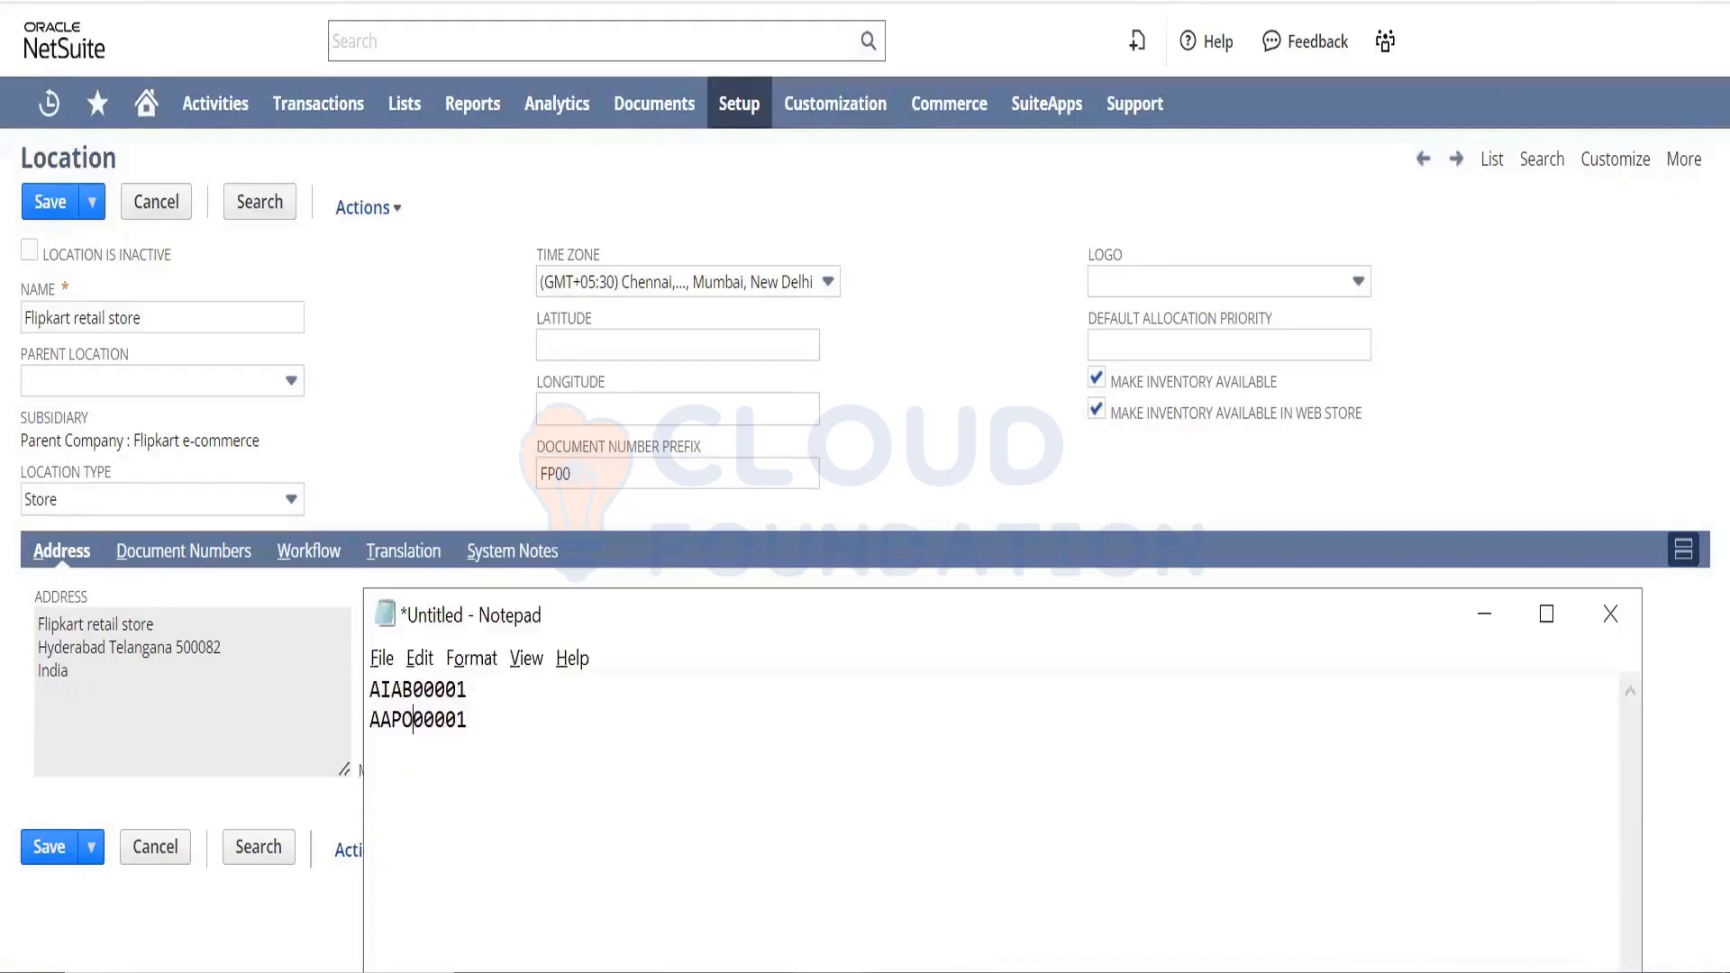
key("Left")
key("Left")
key("shift+Left")
key("shift+Left")
type("FP00")
- Replace the AA prefix of the second sample number with AW00
key("Left")
key("Left")
key("shift+Left")
key("shift+Left")
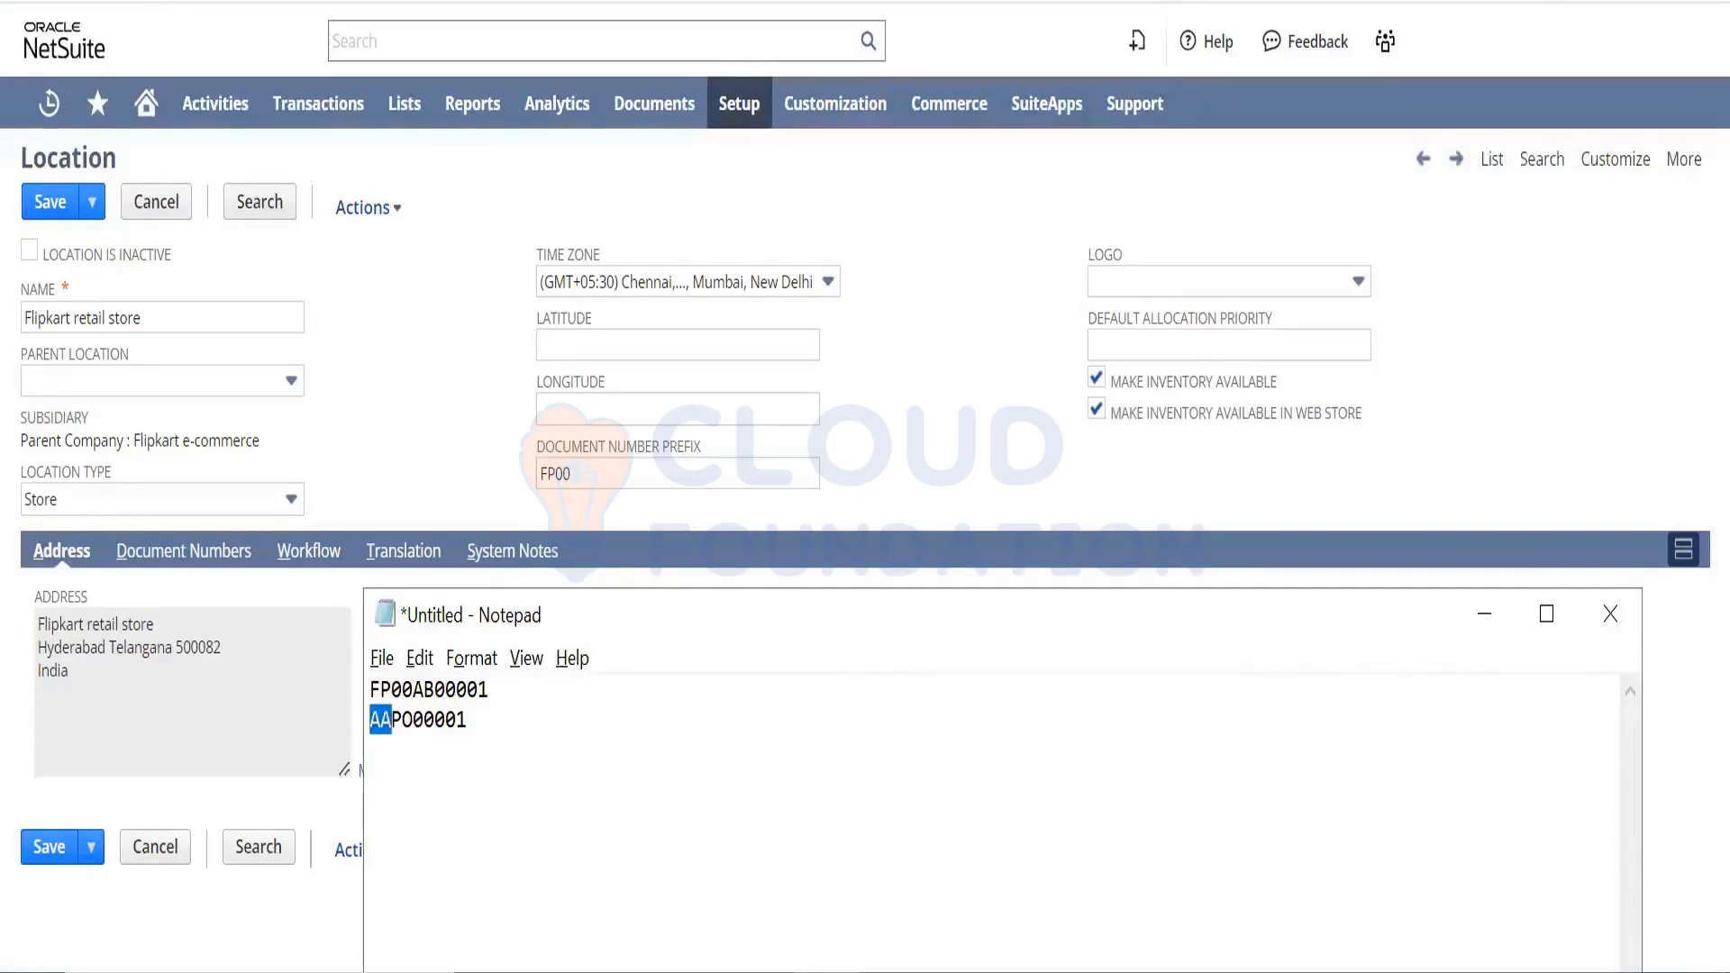
type("AW00")
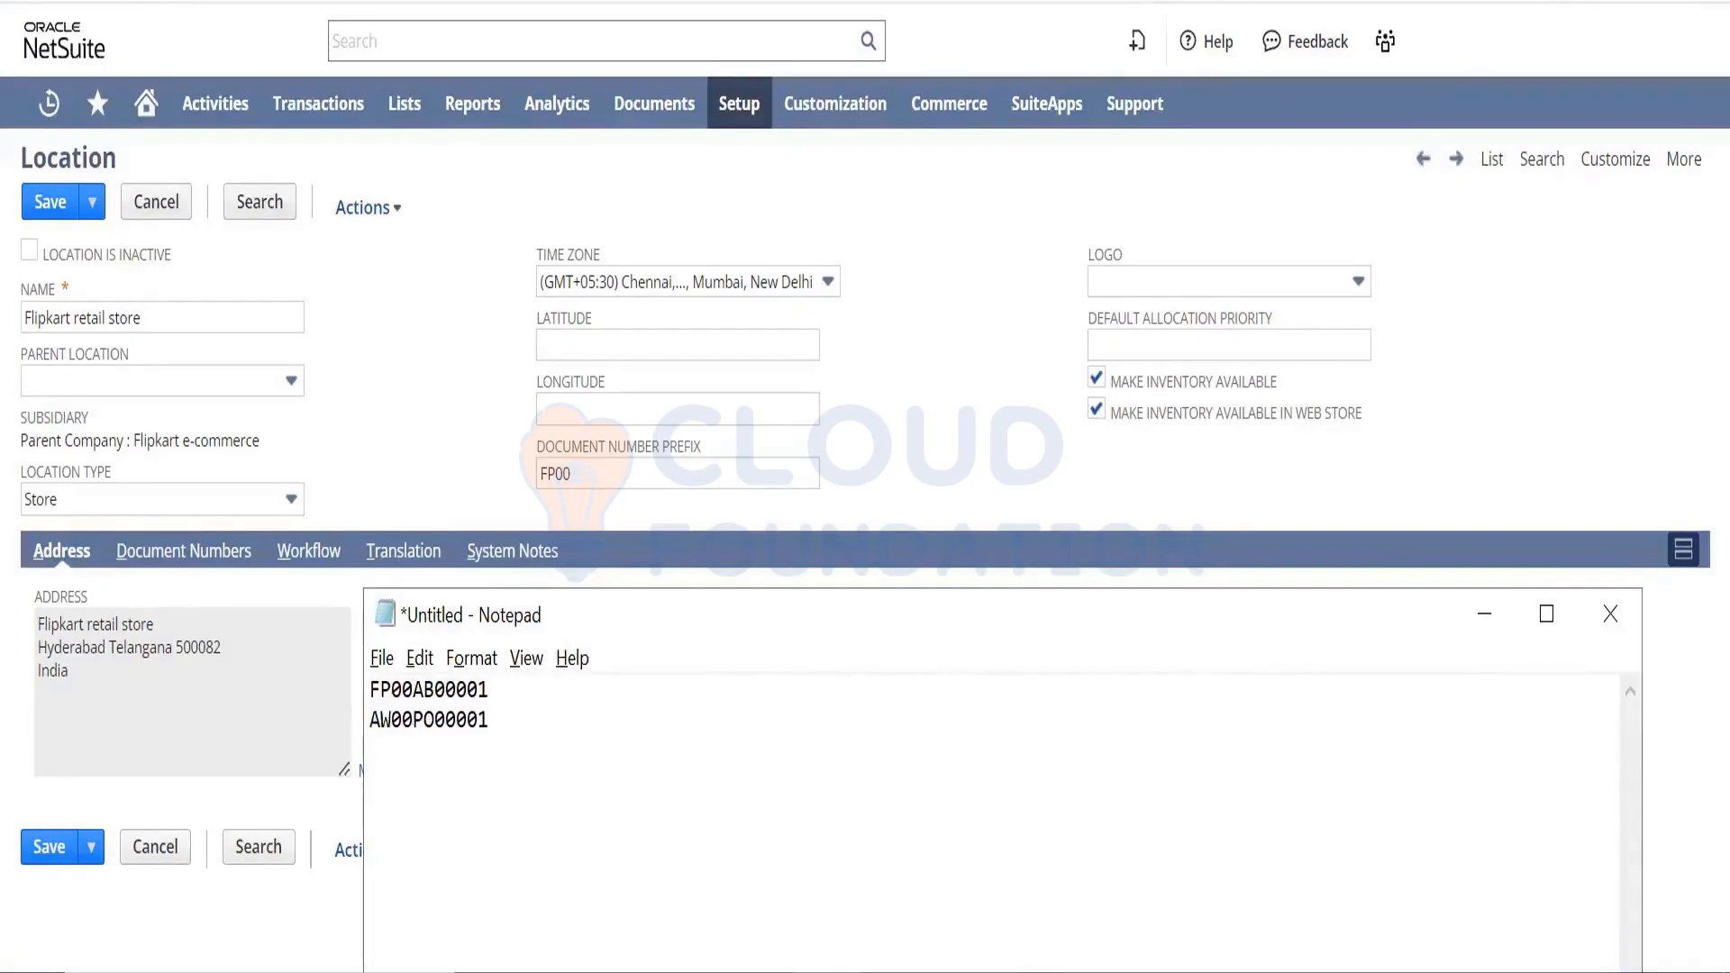
- Highlight the sample numbers from the end of the second line back to the first line's FP prefix
key("End")
key("shift+Home")
key("shift+Left")
key("shift+Left")
key("shift+Left")
key("shift+Left")
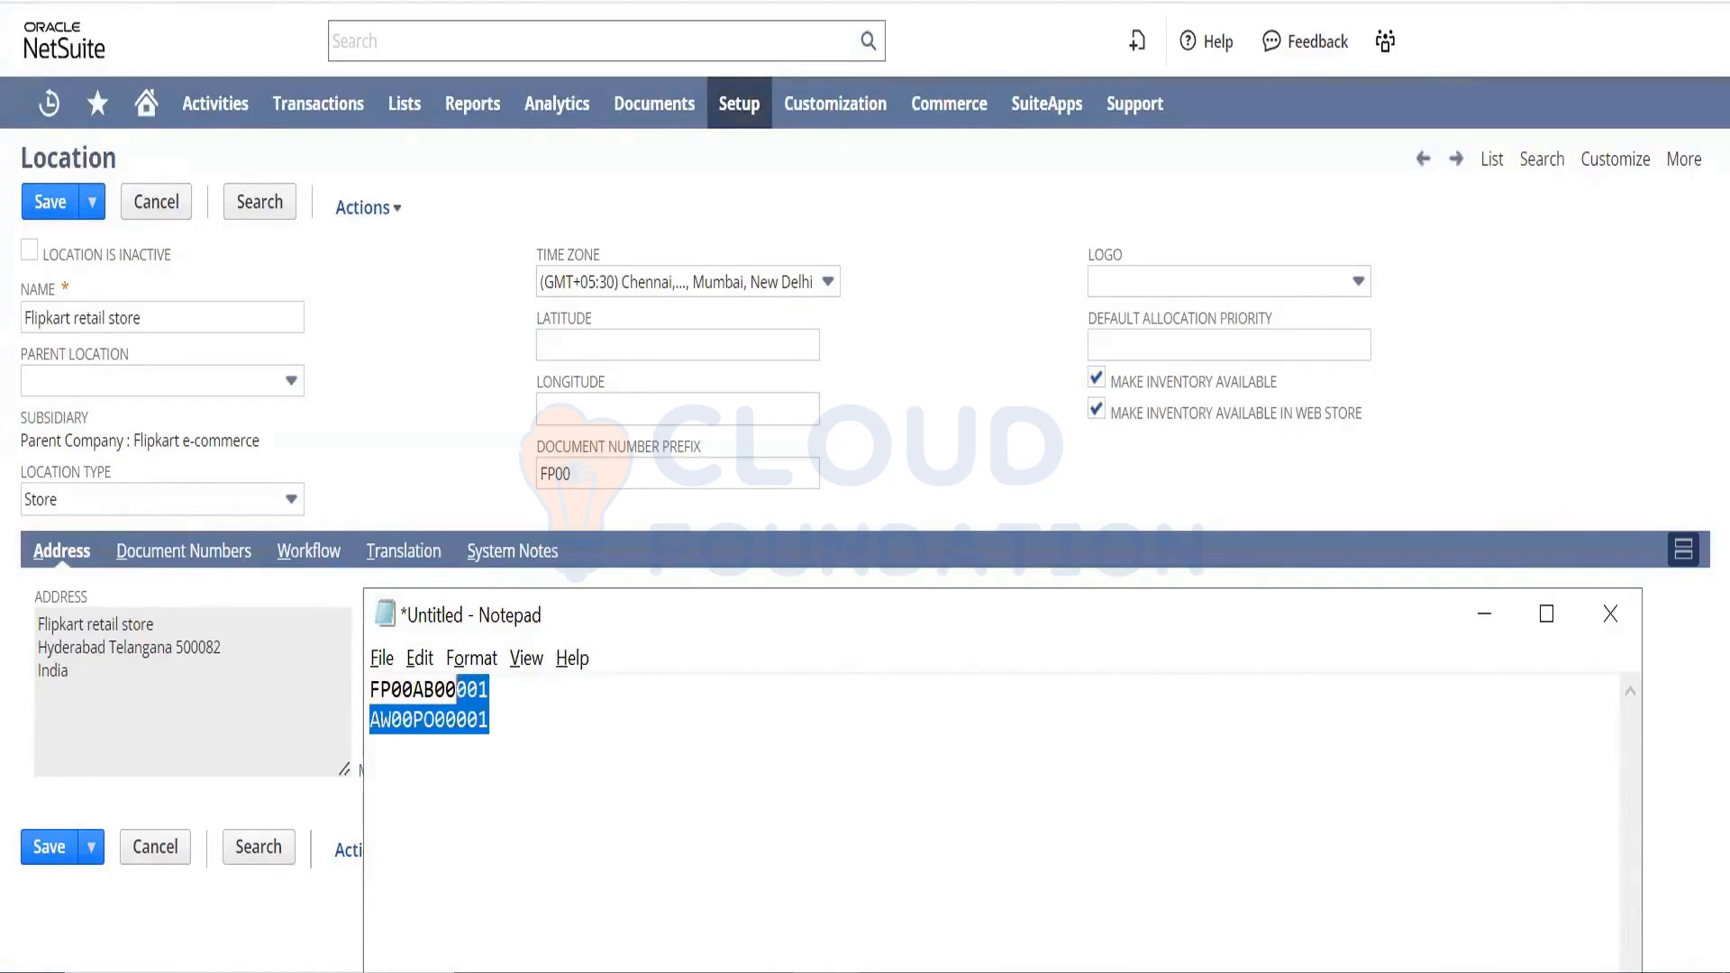
key("shift+Left")
key("shift+Left")
key("shift+Left")
key("shift+Left")
key("shift+Left")
key("shift+Left")
key("shift+Left")
key("shift+Left")
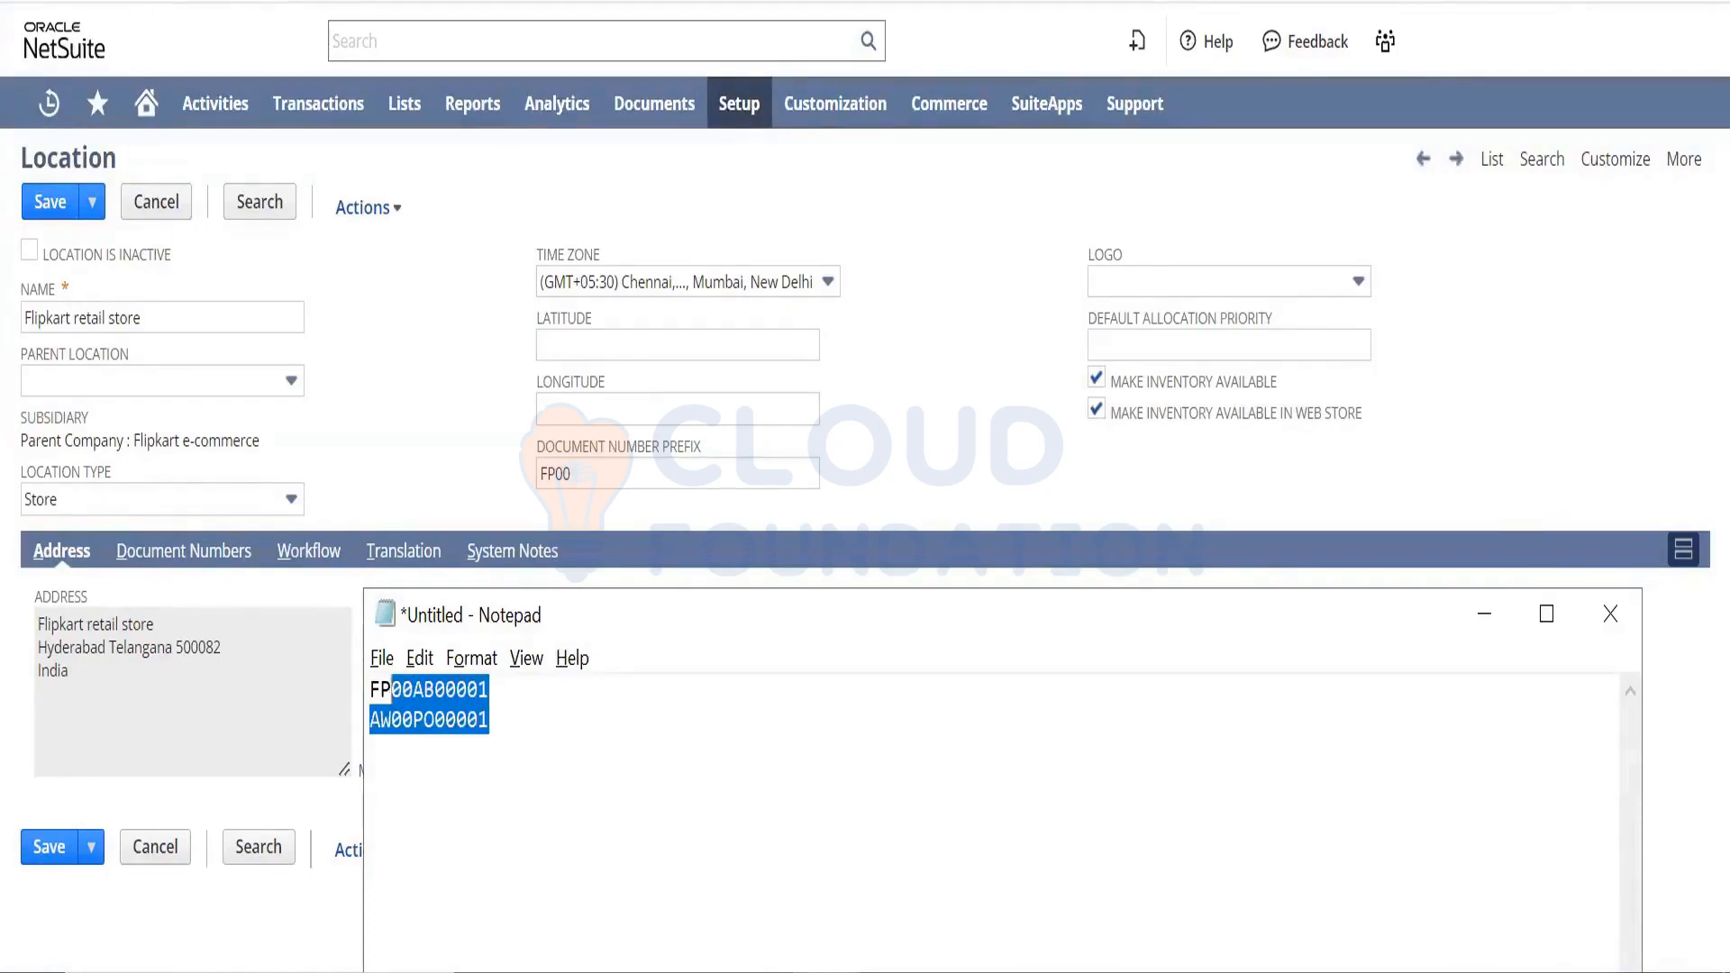
- Switch back to NetSuite and return to the document numbers on the Set Up Auto-Generated Numbers page
key("alt+Tab")
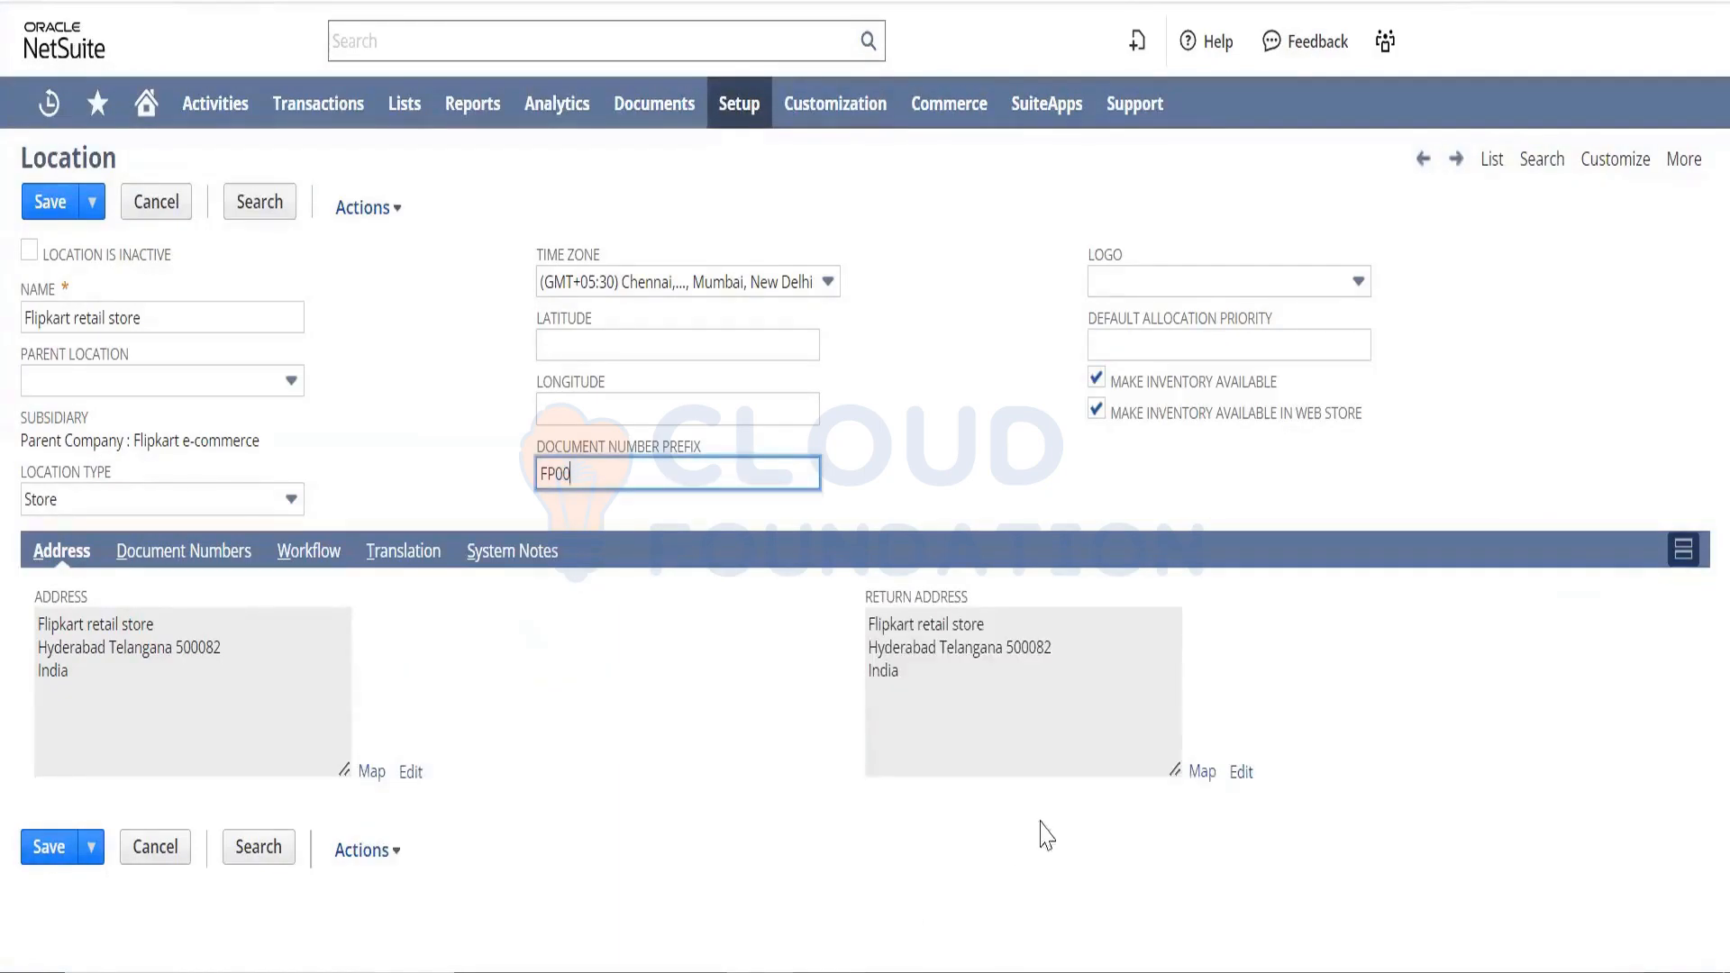
left_click(959, 455)
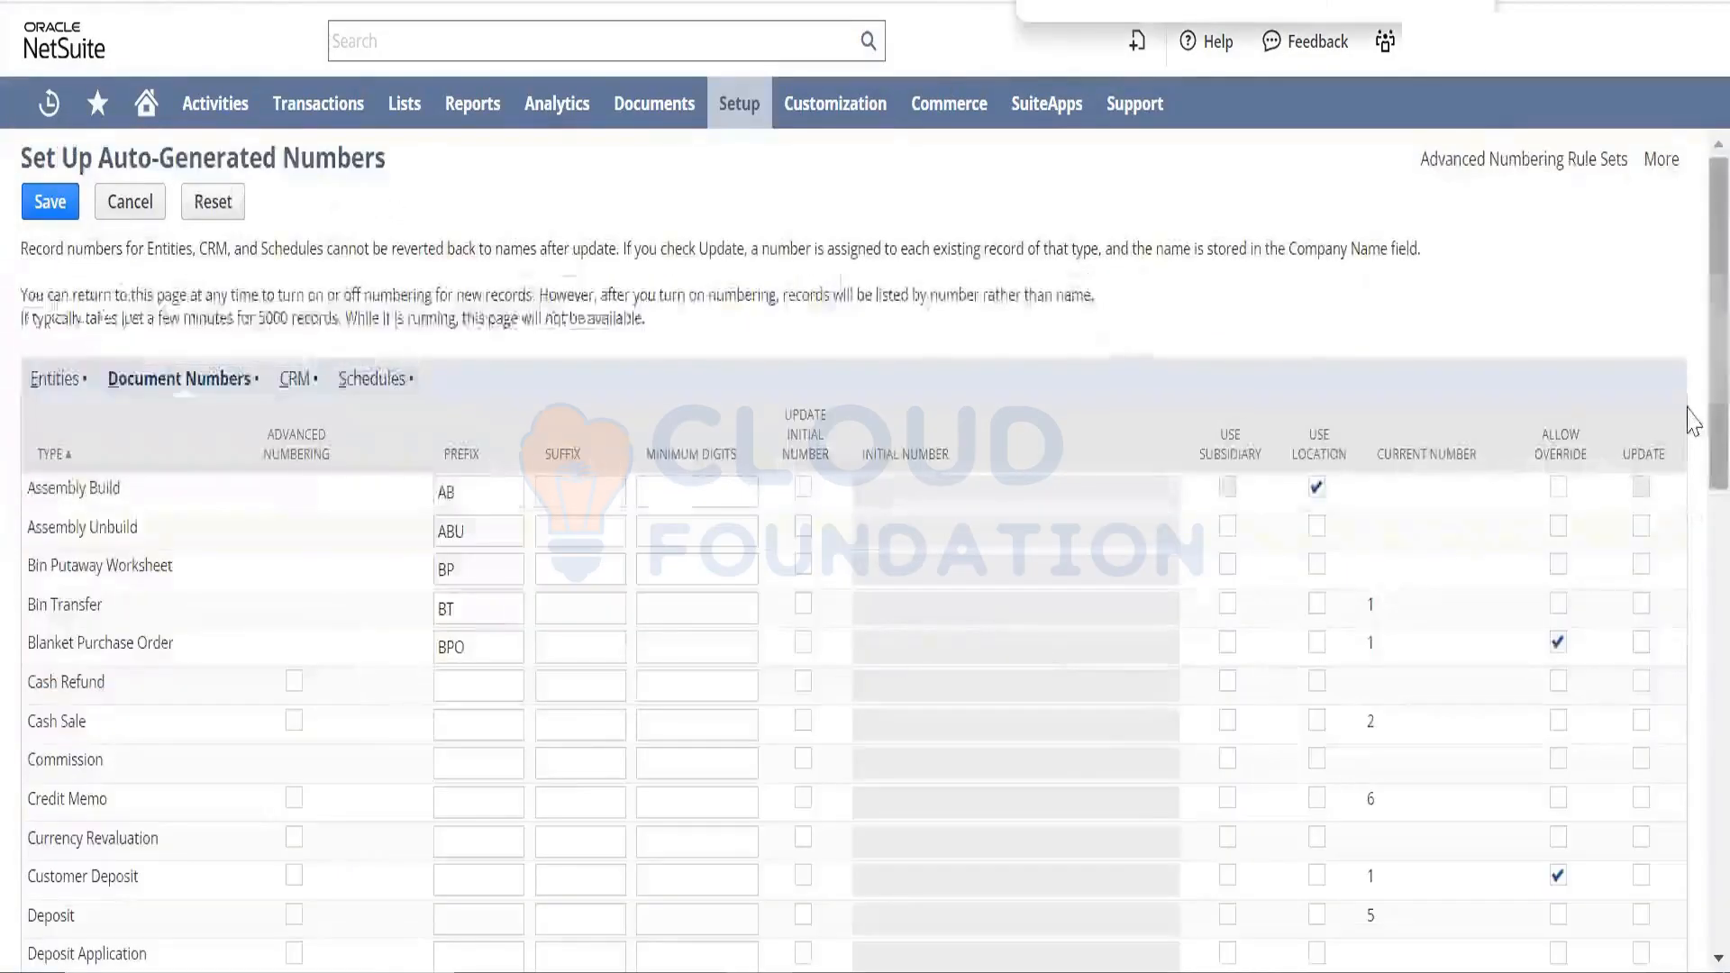
scroll(1692, 421, "down", 1)
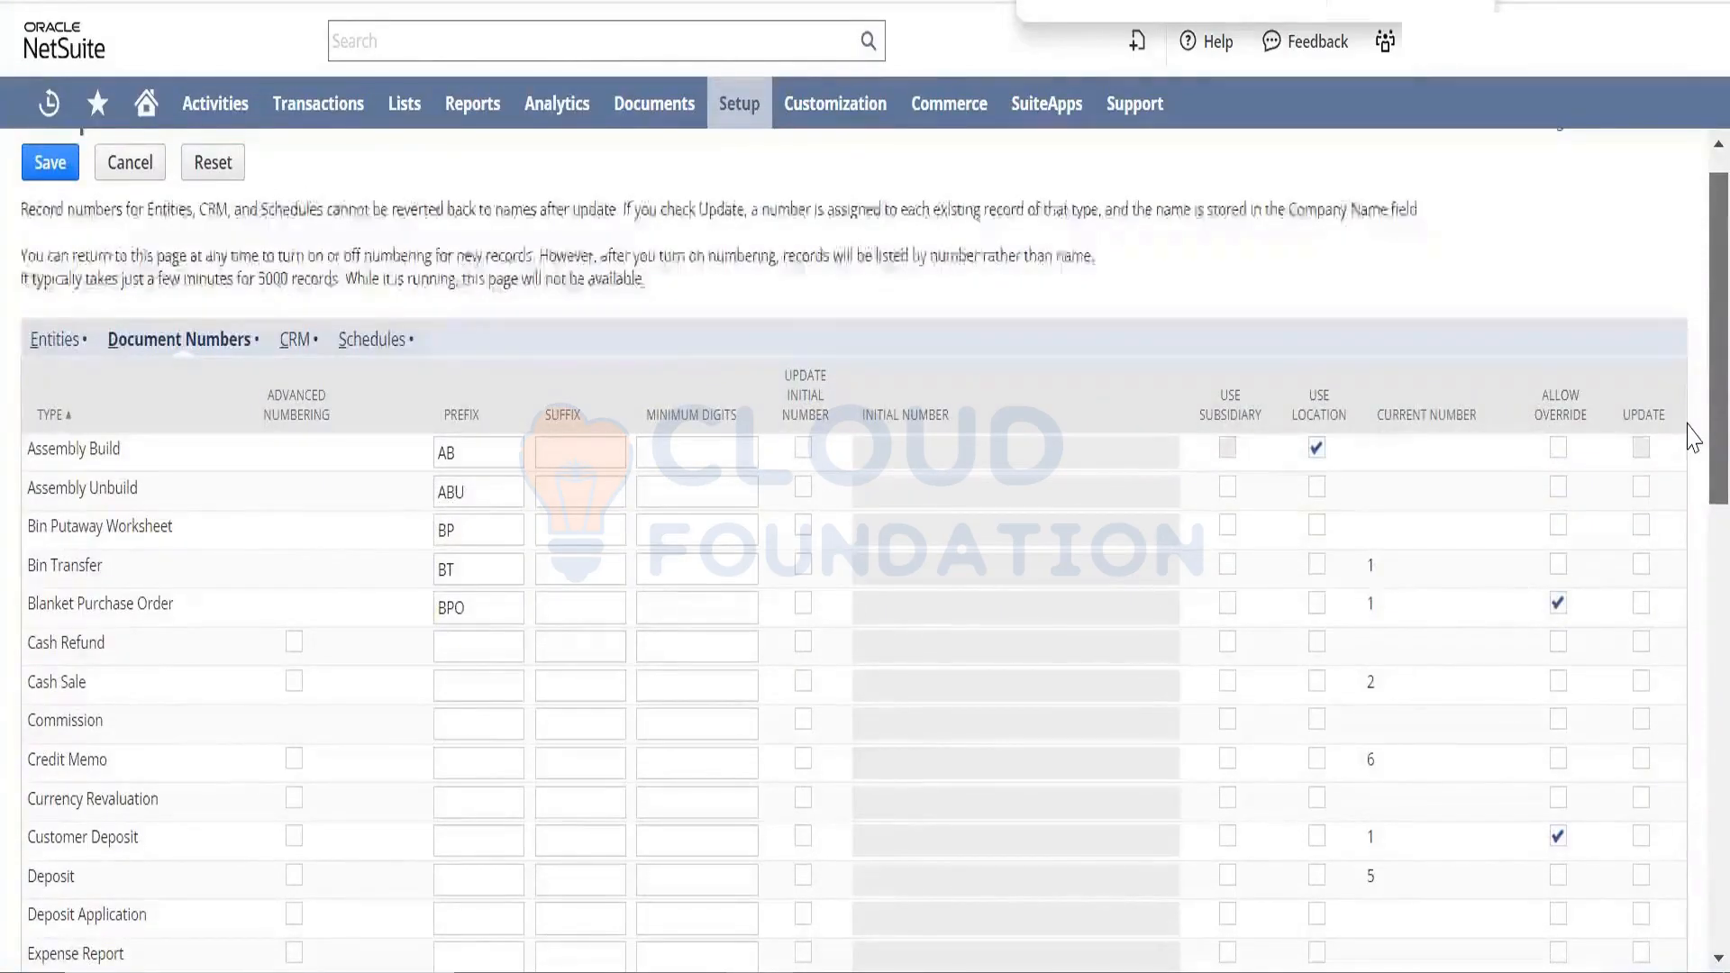
scroll(1692, 440, "down", 1)
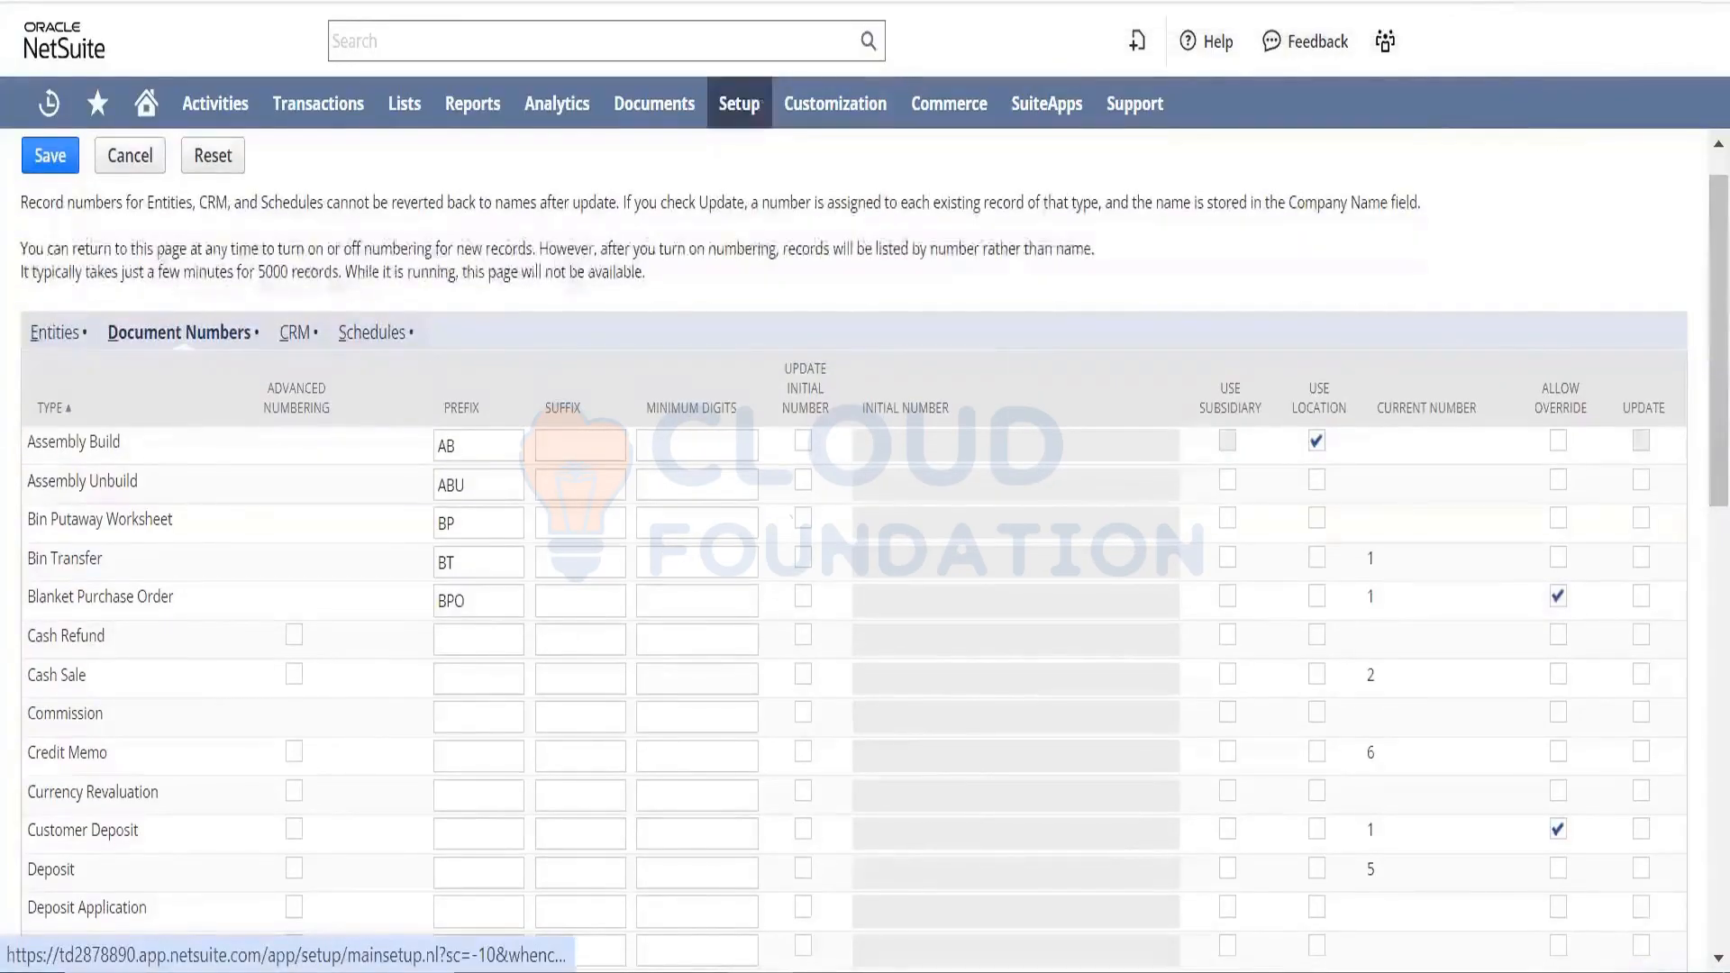
- Enable Update Initial Number for the Assembly Build record type
left_click(801, 450)
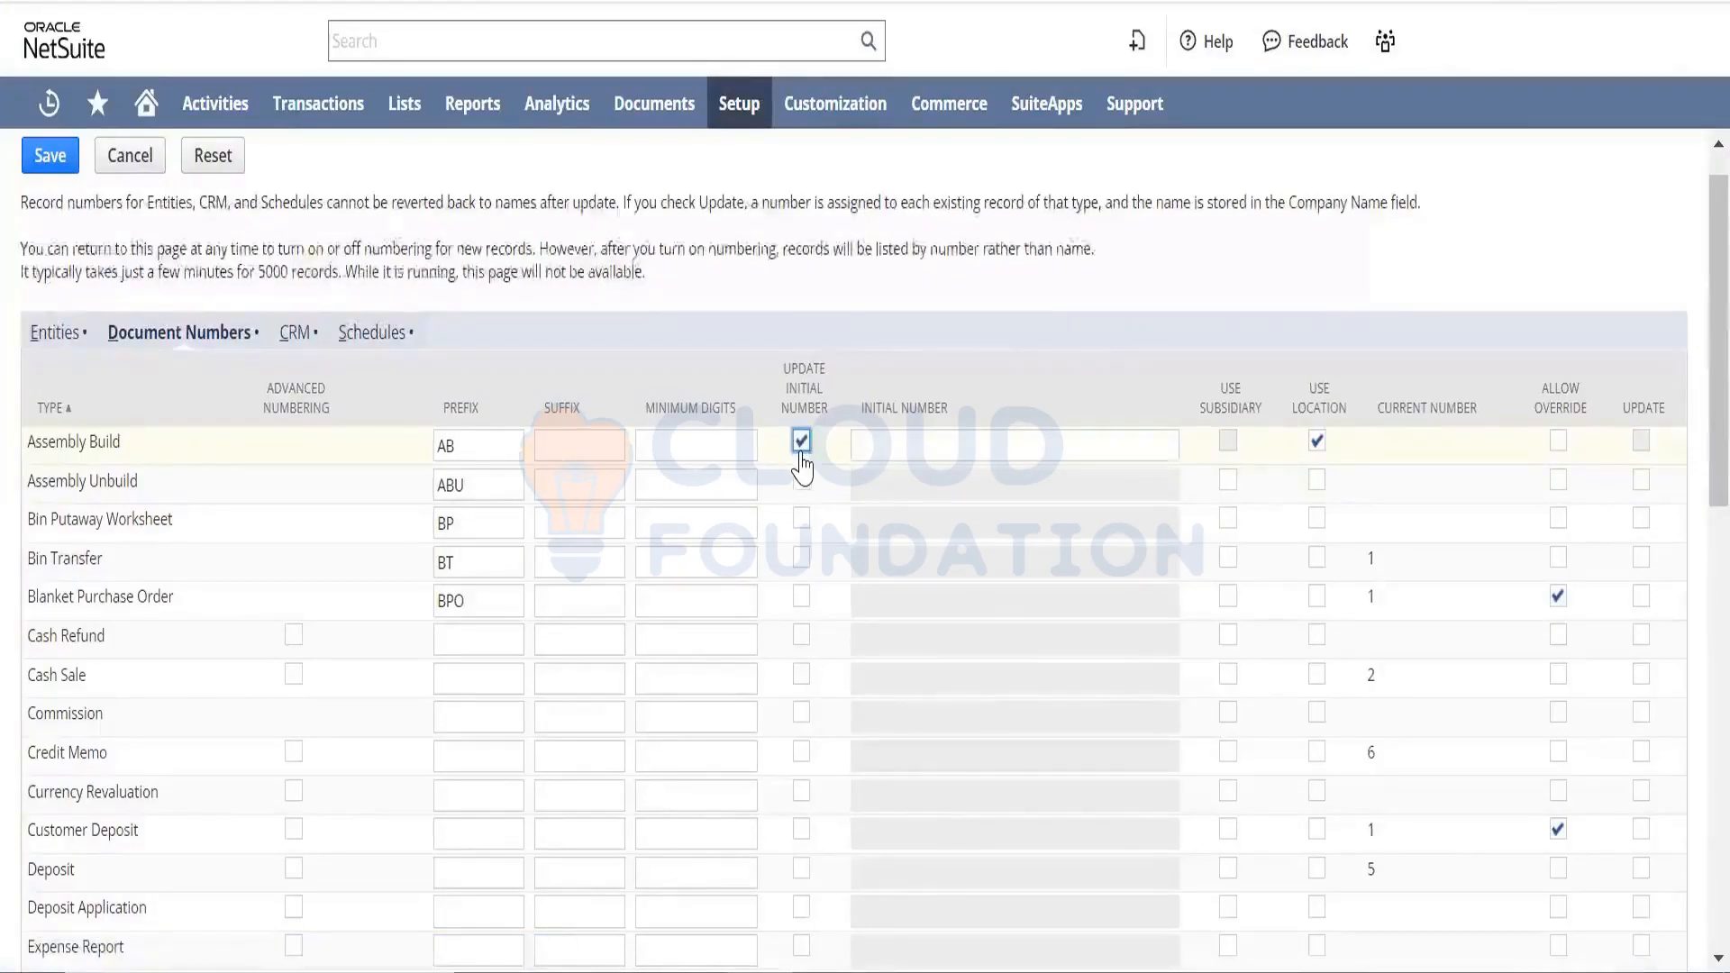
left_click(802, 464)
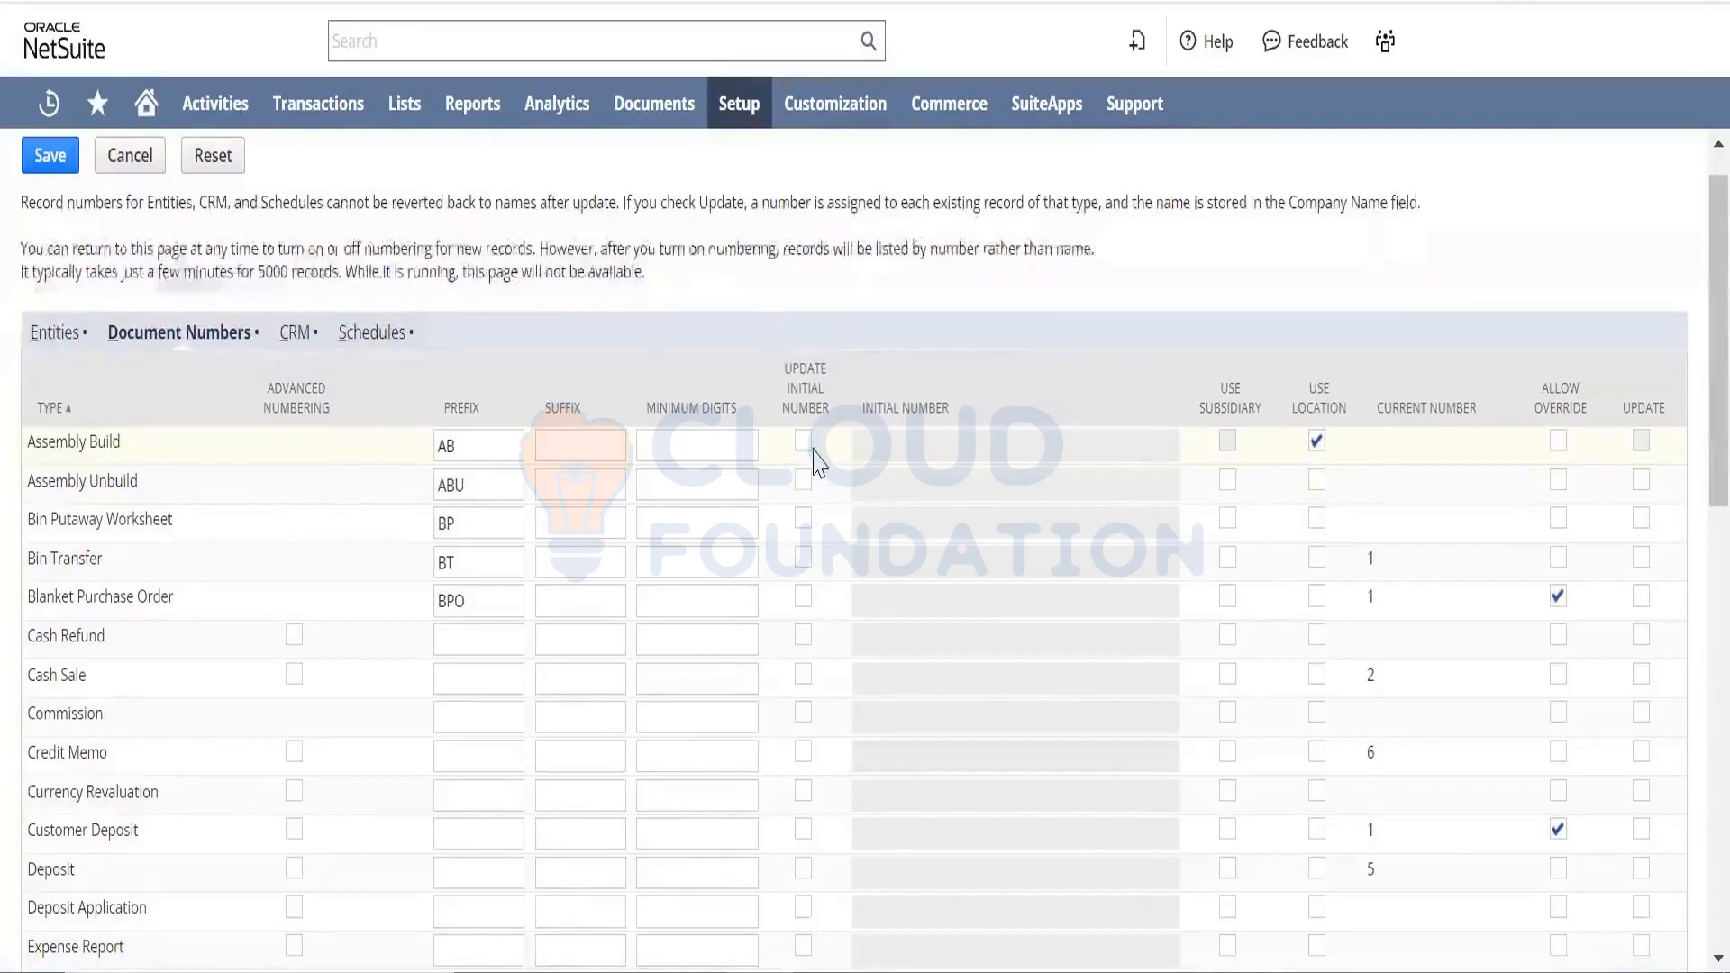
left_click(803, 442)
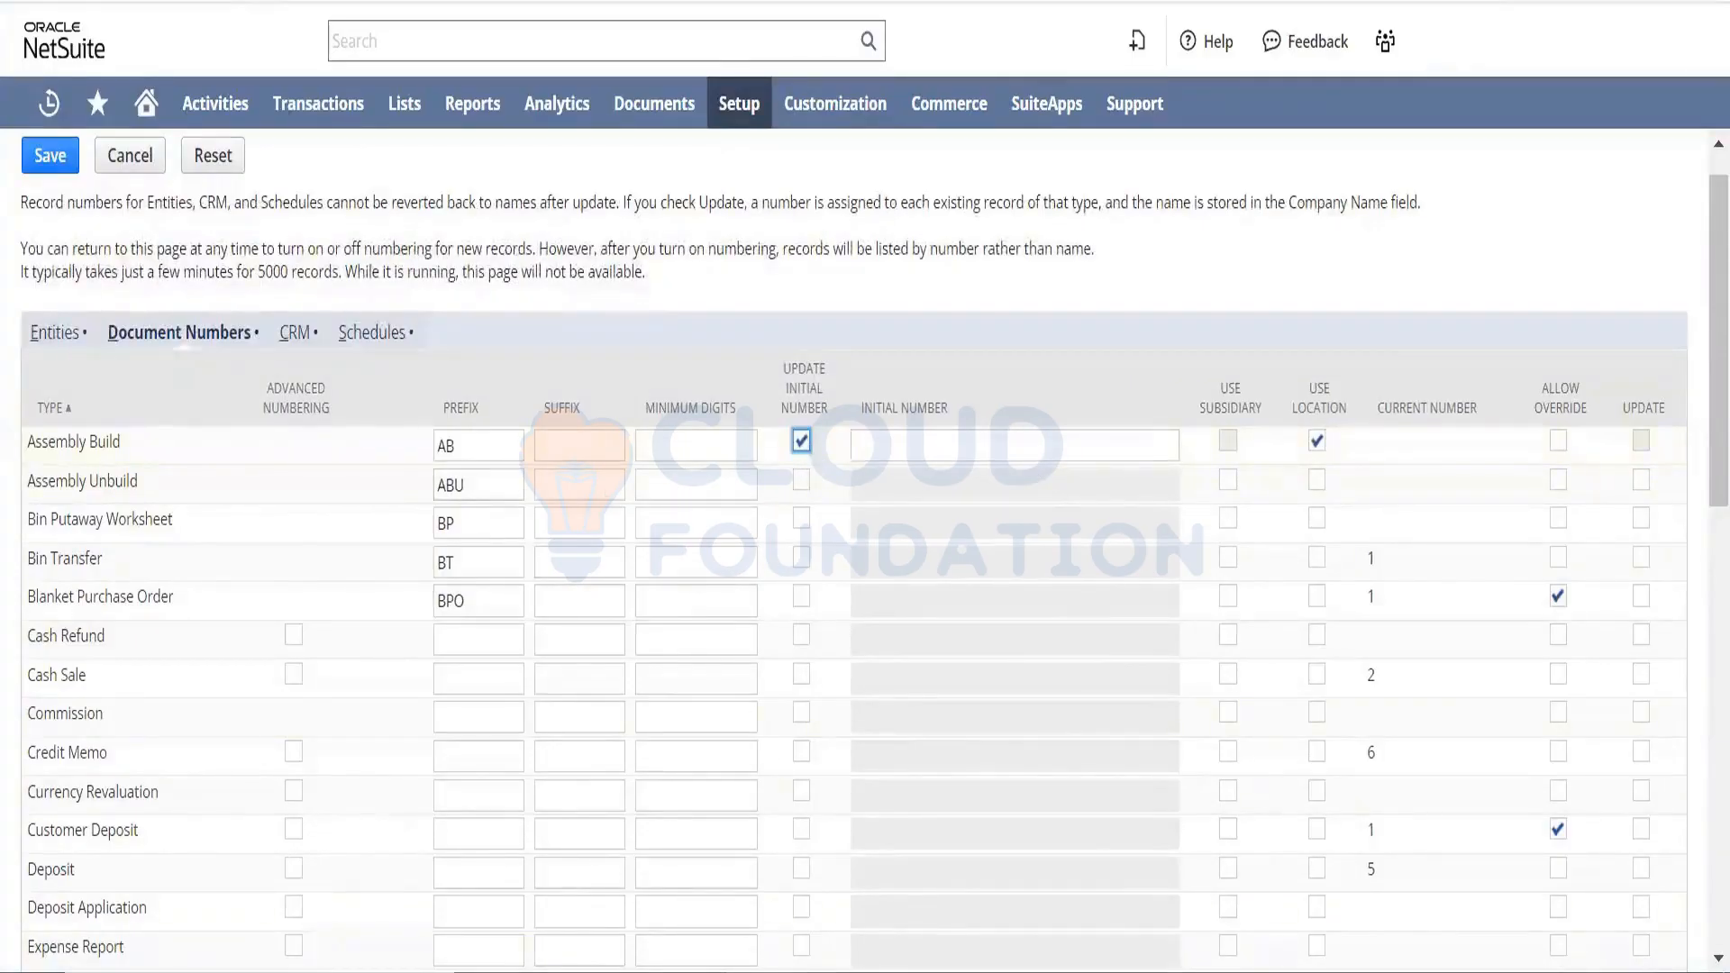
- Switch to Notepad and change the end of the first sample number so it reads FP00AB01000
key("alt+Tab")
left_click(556, 683)
key("BackSpace")
key("BackSpace")
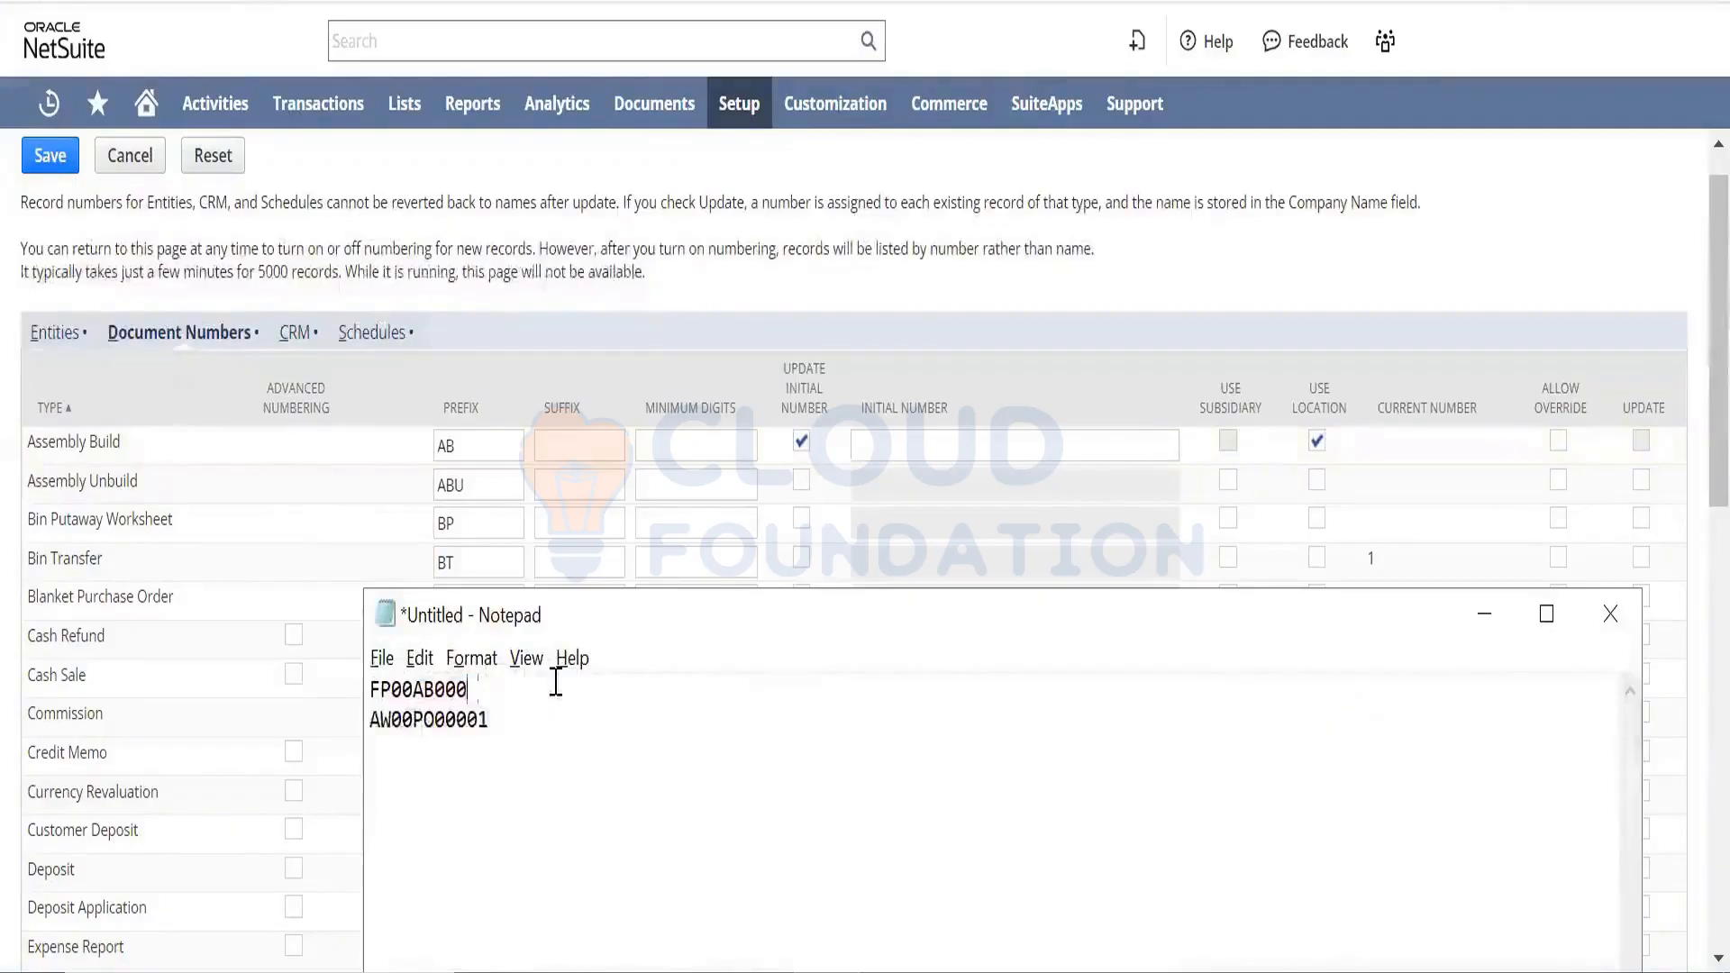
key("BackSpace")
key("BackSpace")
type("1000")
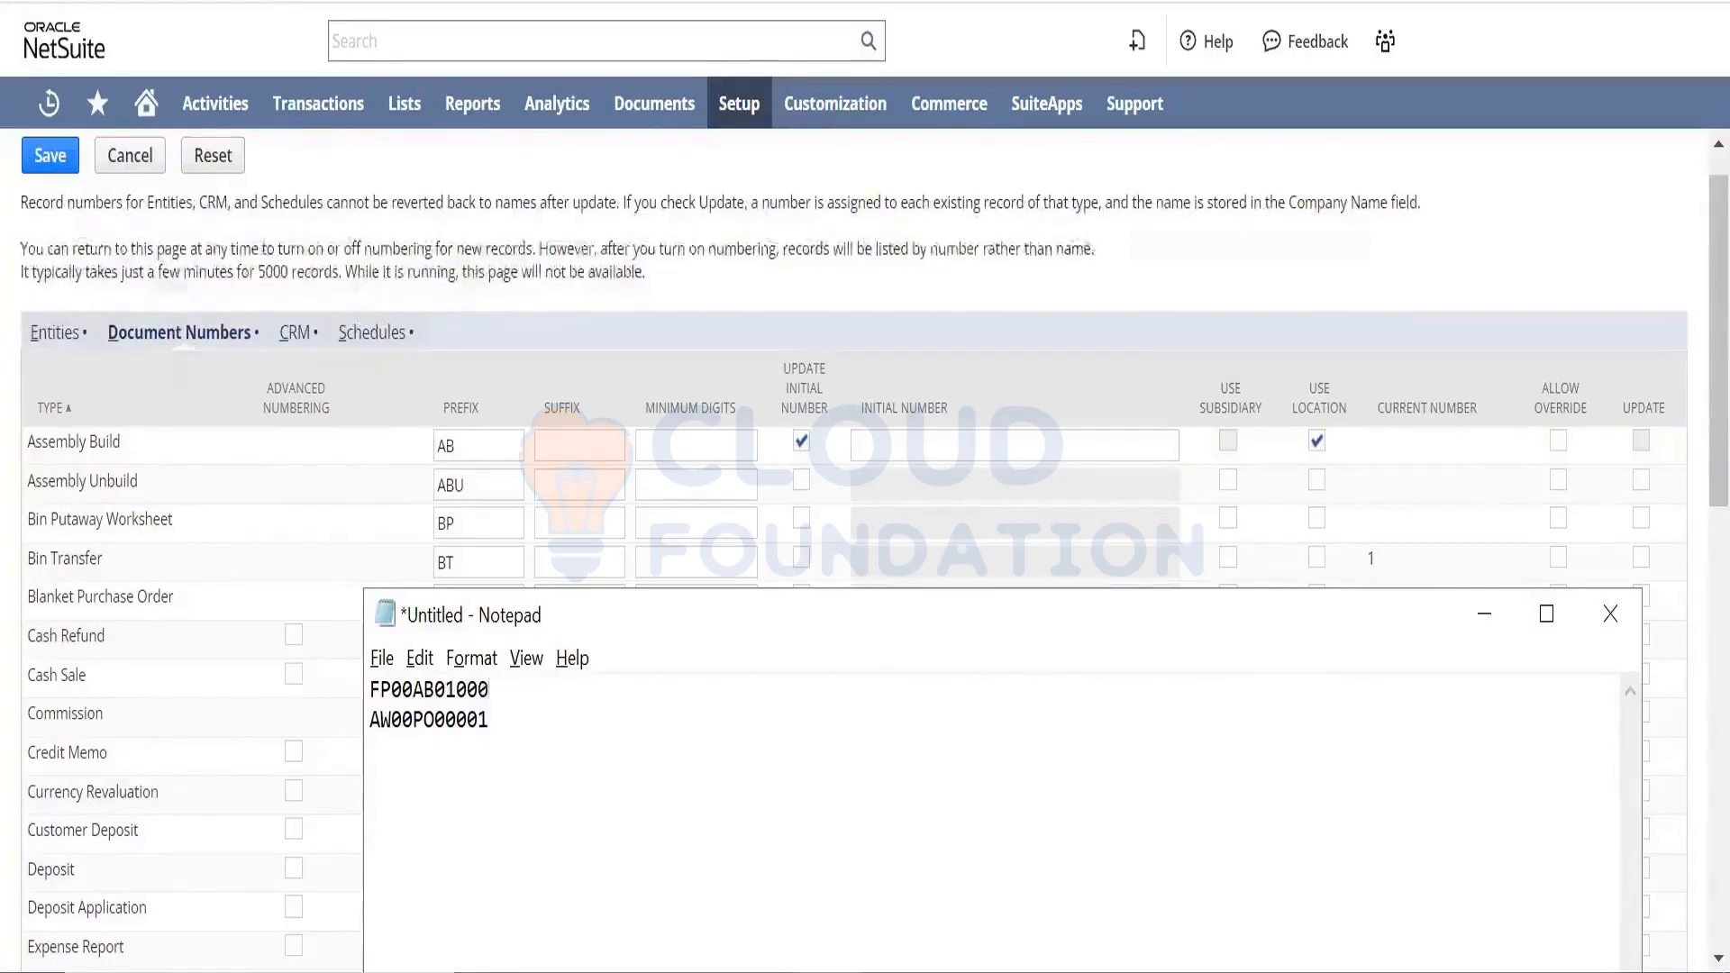
- Switch back to NetSuite, try an initial number of 2000 for Assembly Build, and clear its Update Initial Number option
key("alt+Tab")
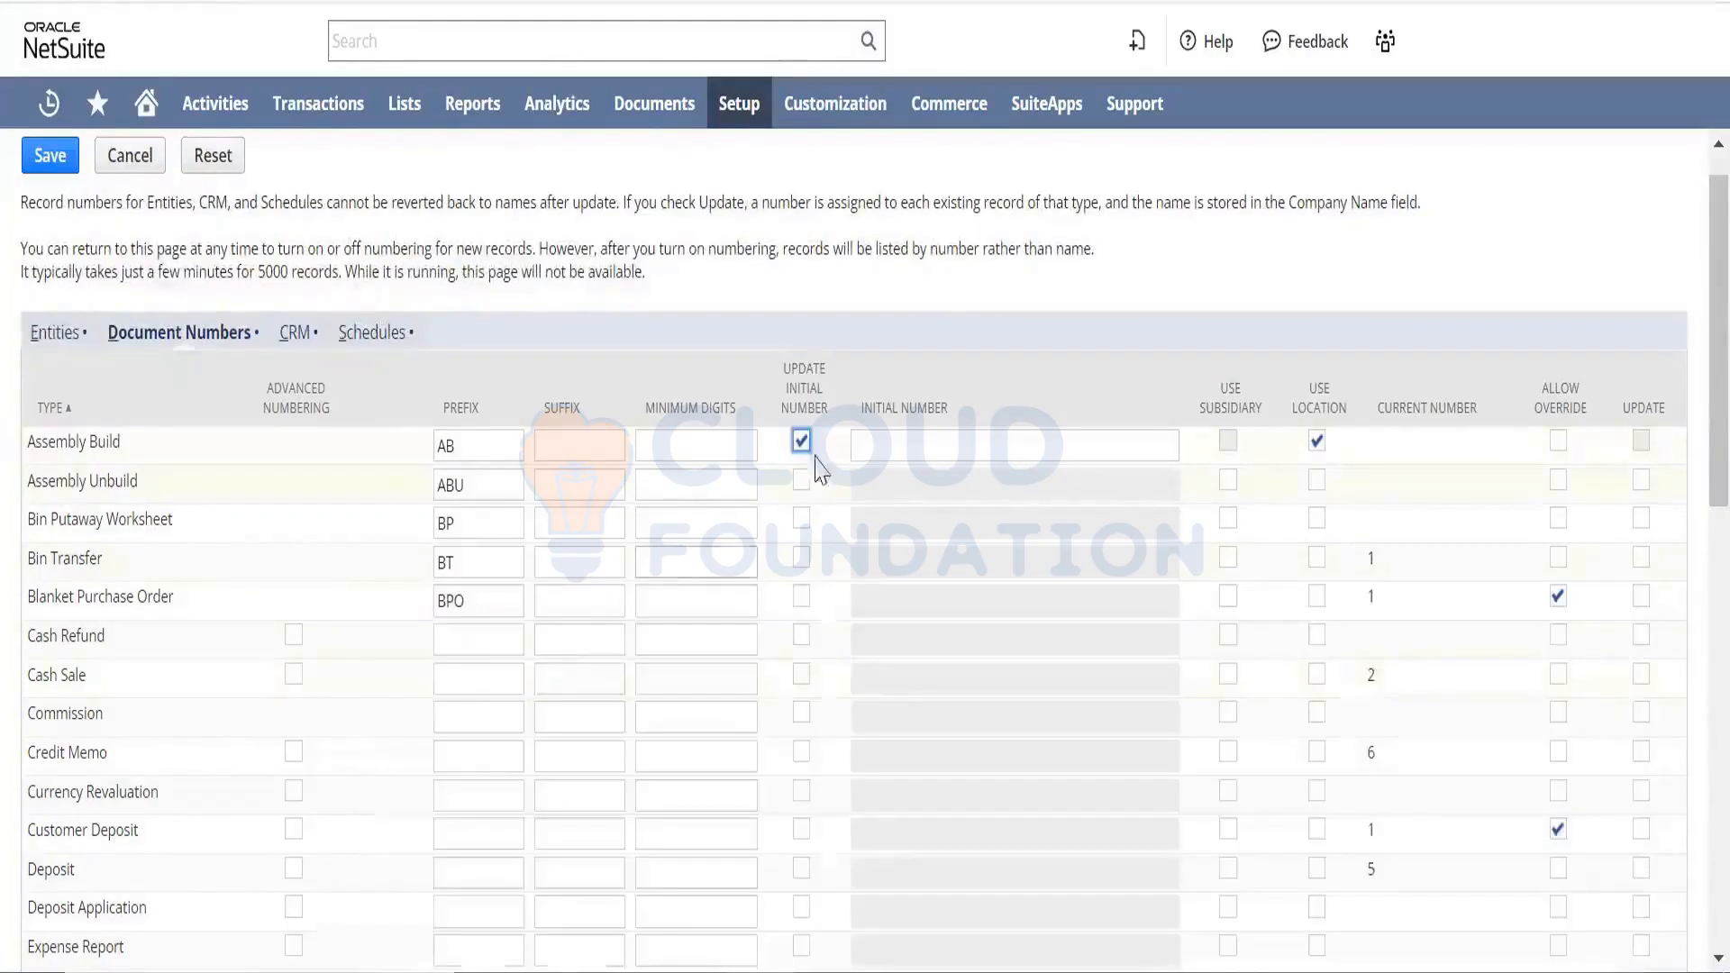
left_click(869, 443)
type("2000")
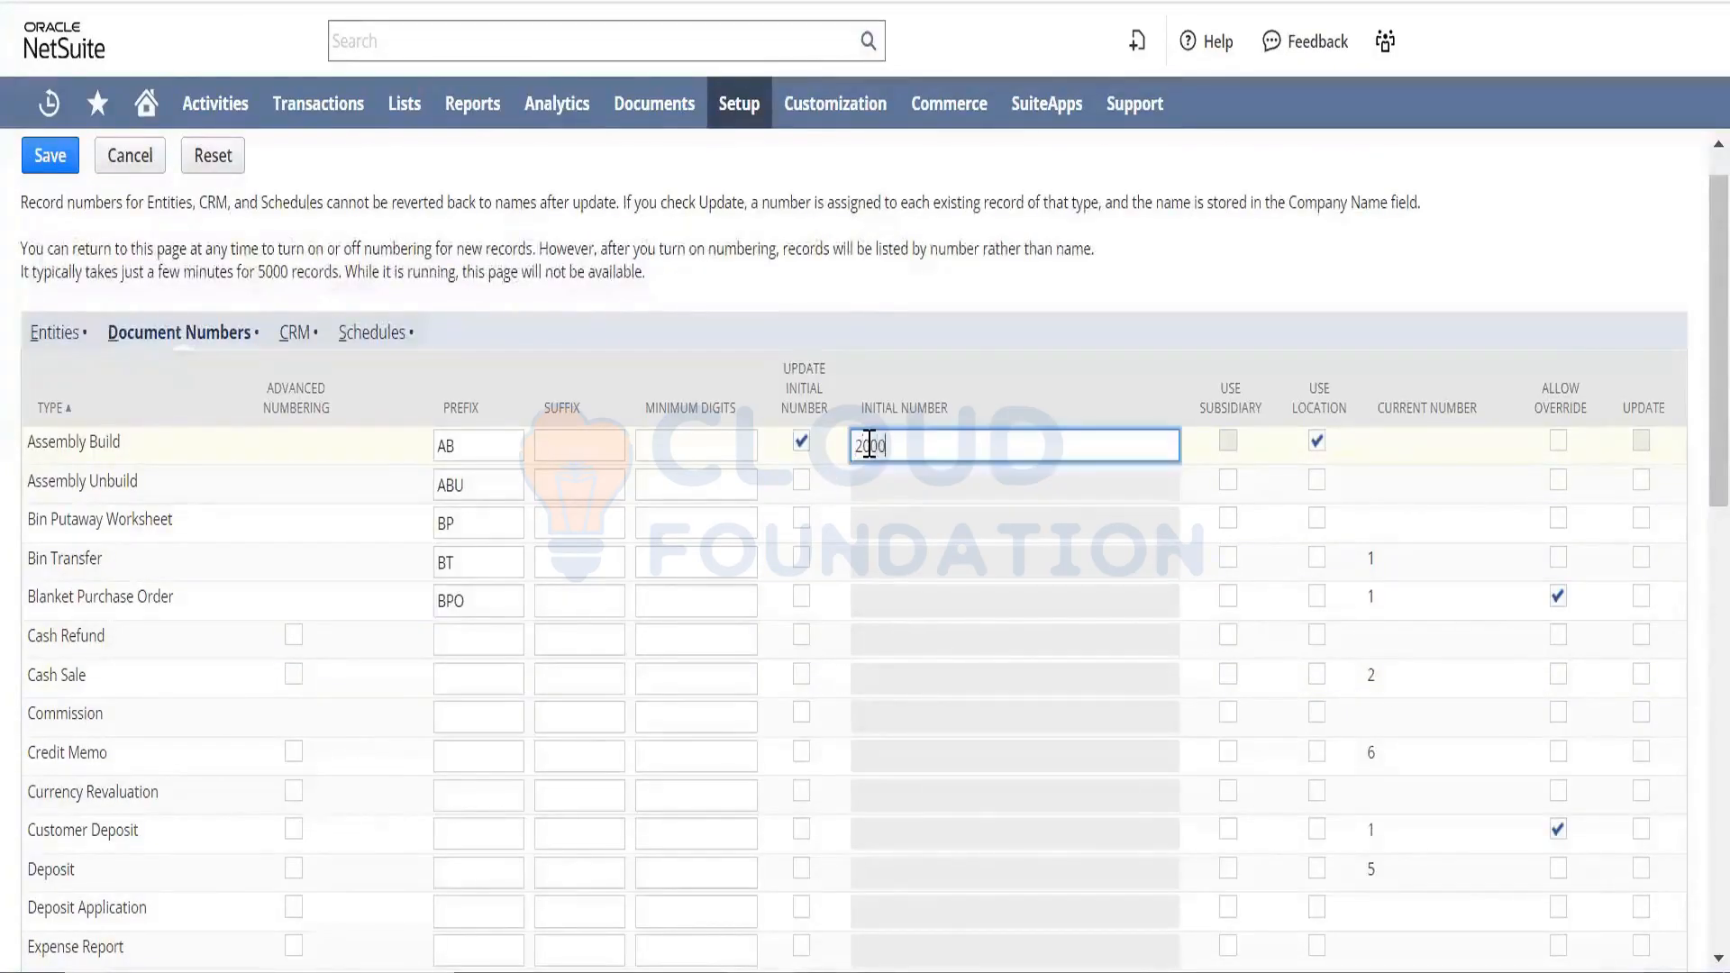
key("Tab")
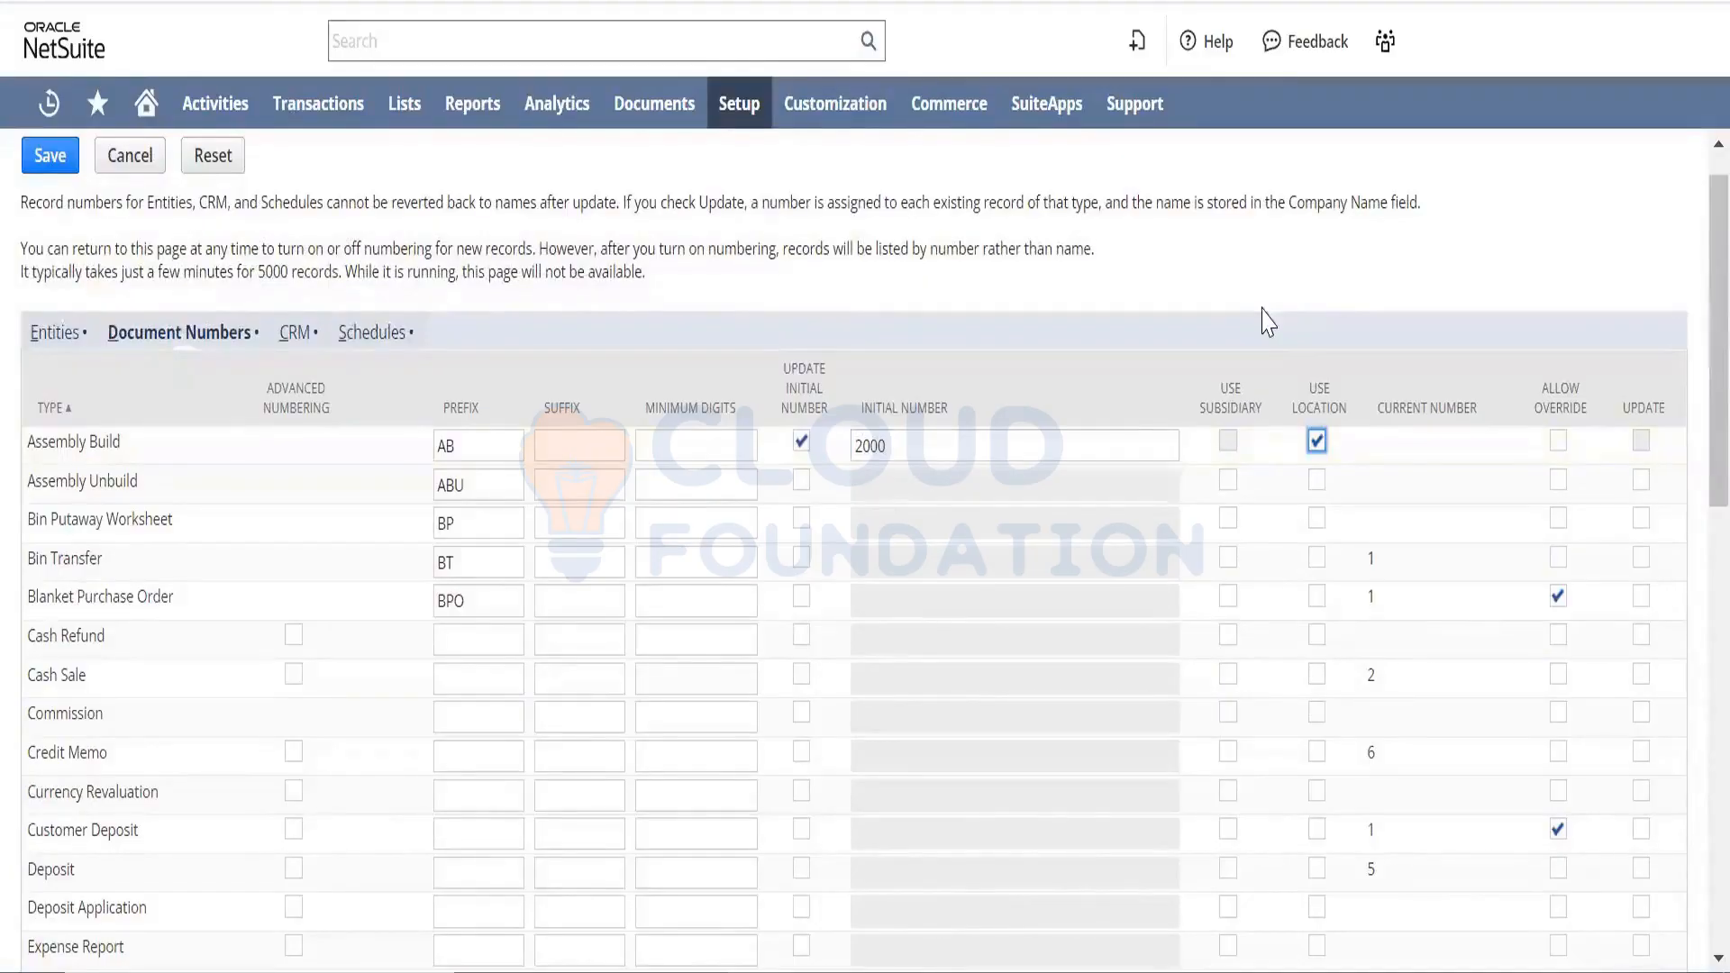
left_click(987, 445)
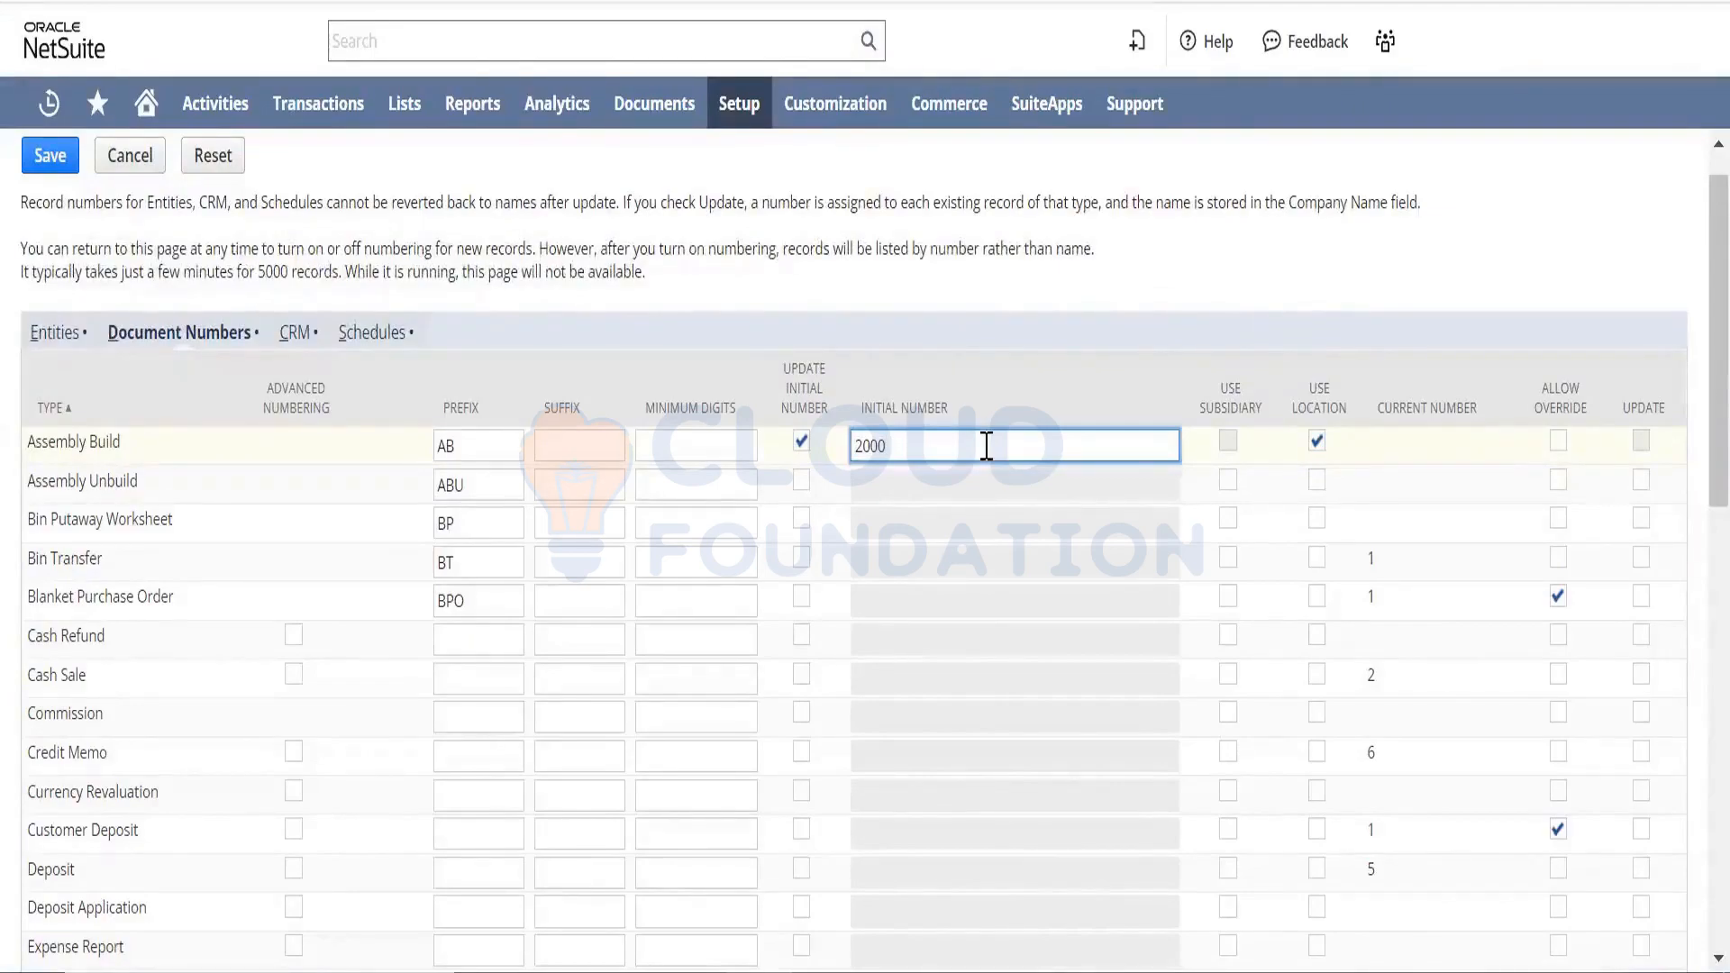
left_click(803, 443)
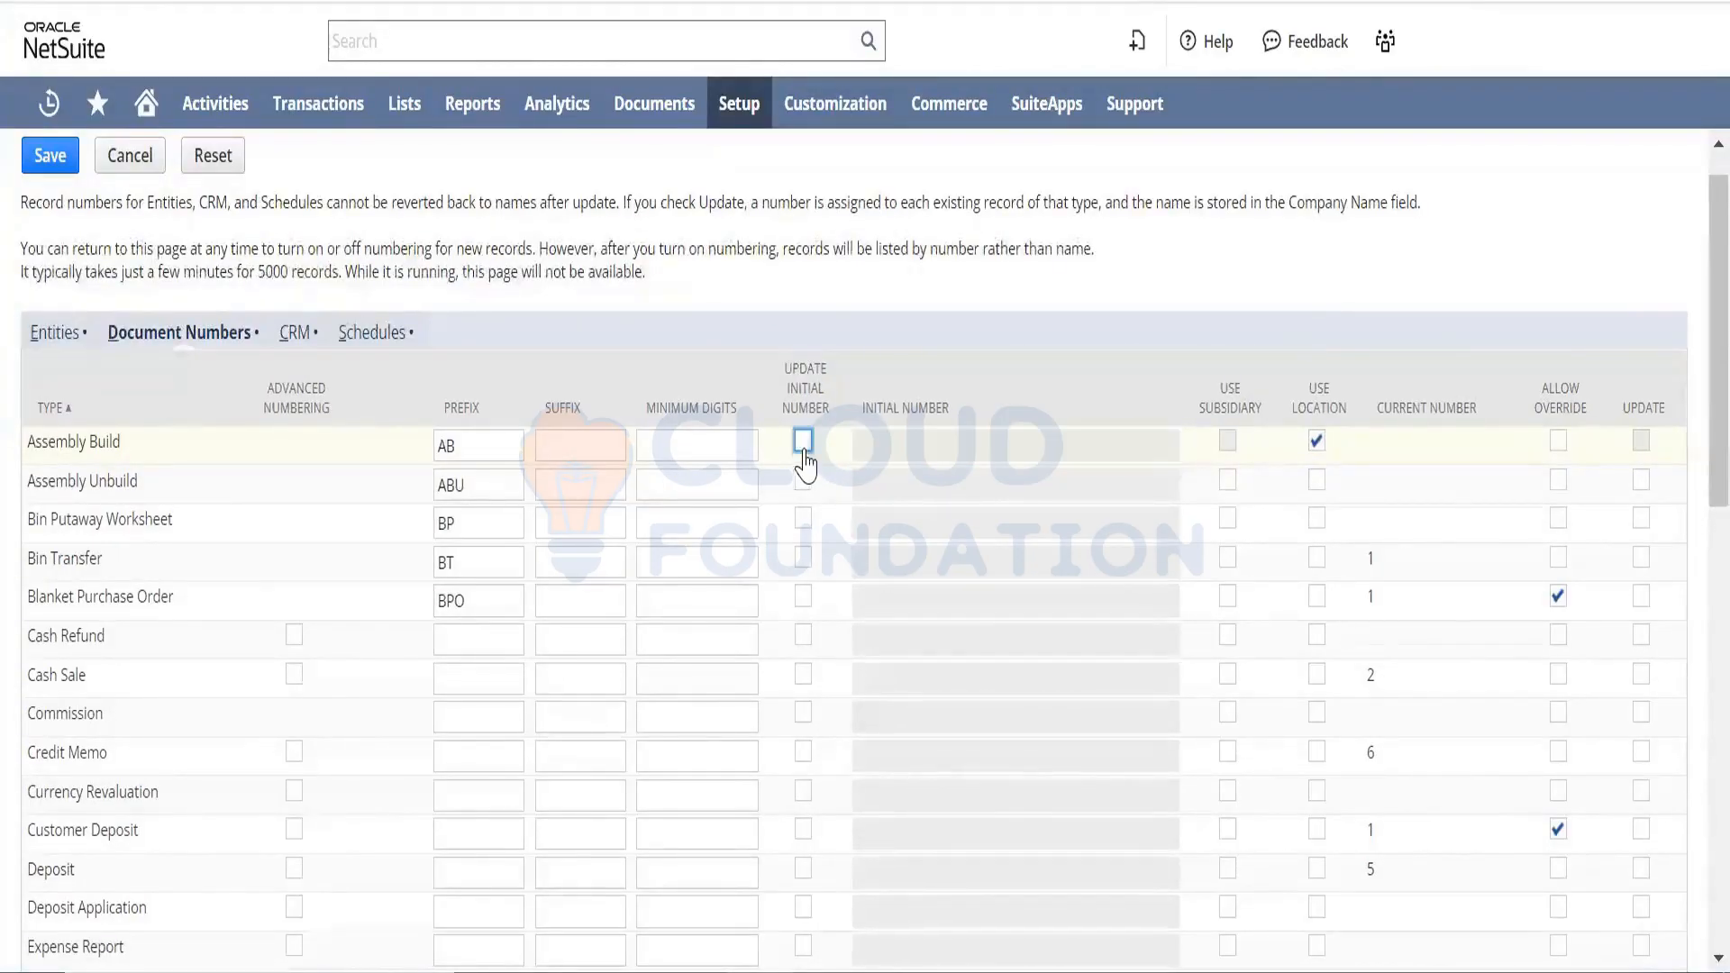
- Set the Assembly Build document number suffix to WO
left_click(625, 450)
type("WO")
key("Tab")
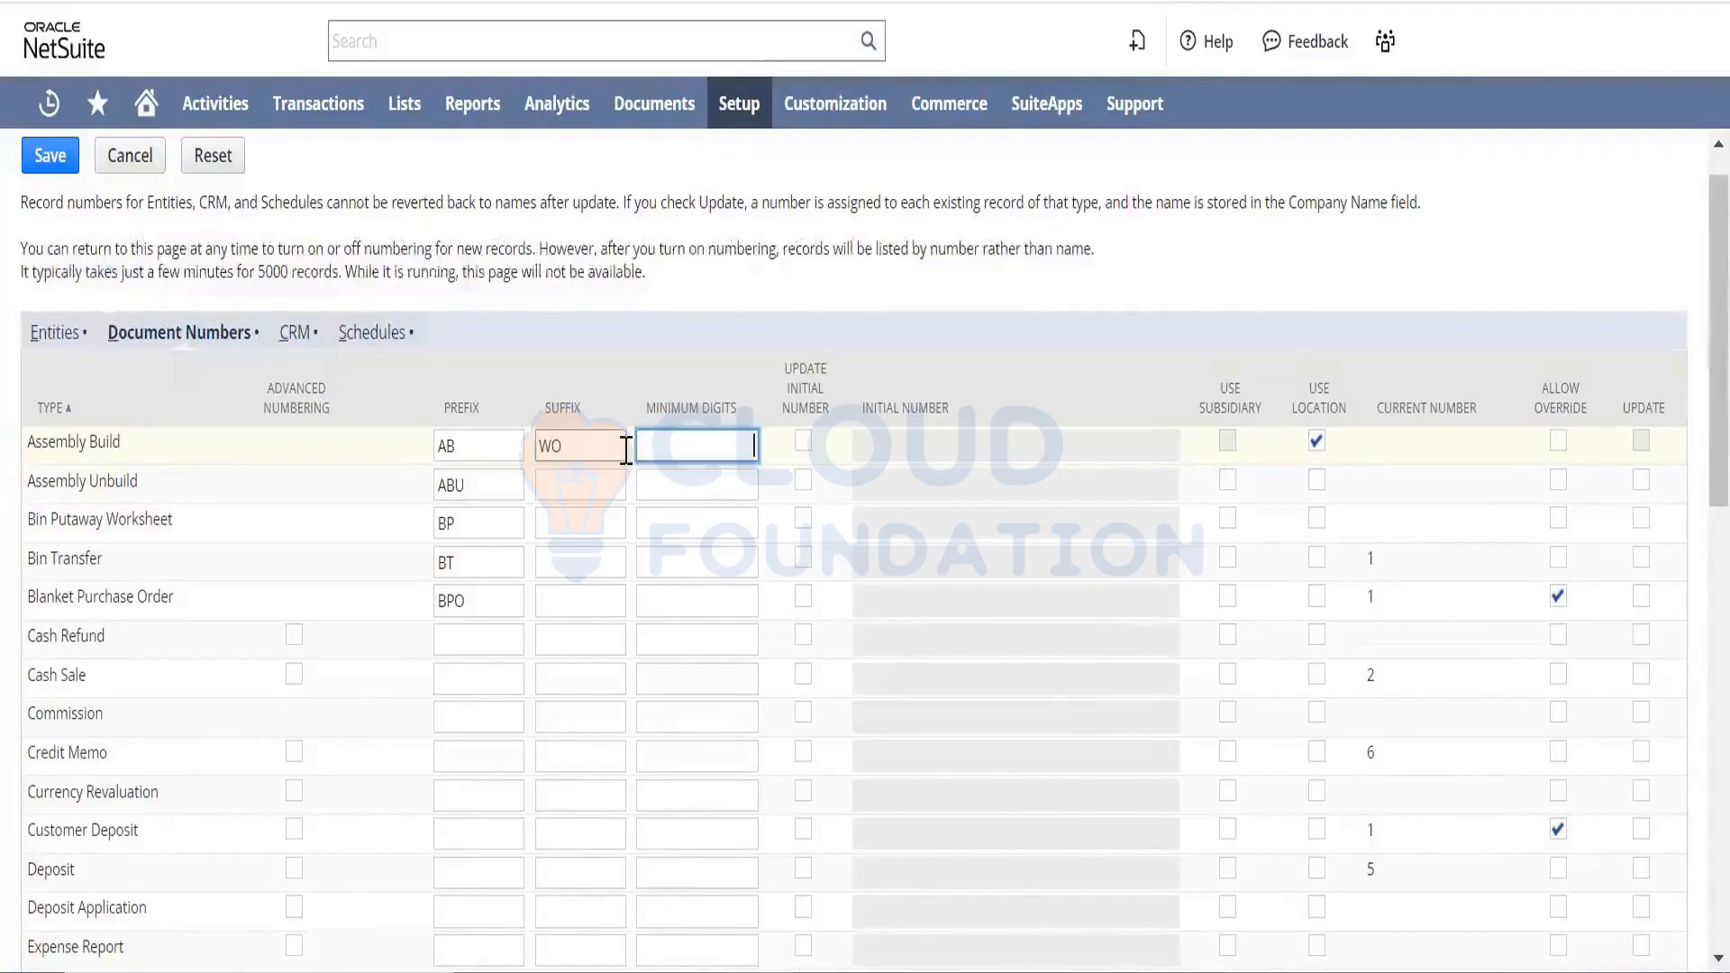
- Append the suffix WO to the first sample number in Notepad and return to NetSuite
key("alt+Tab")
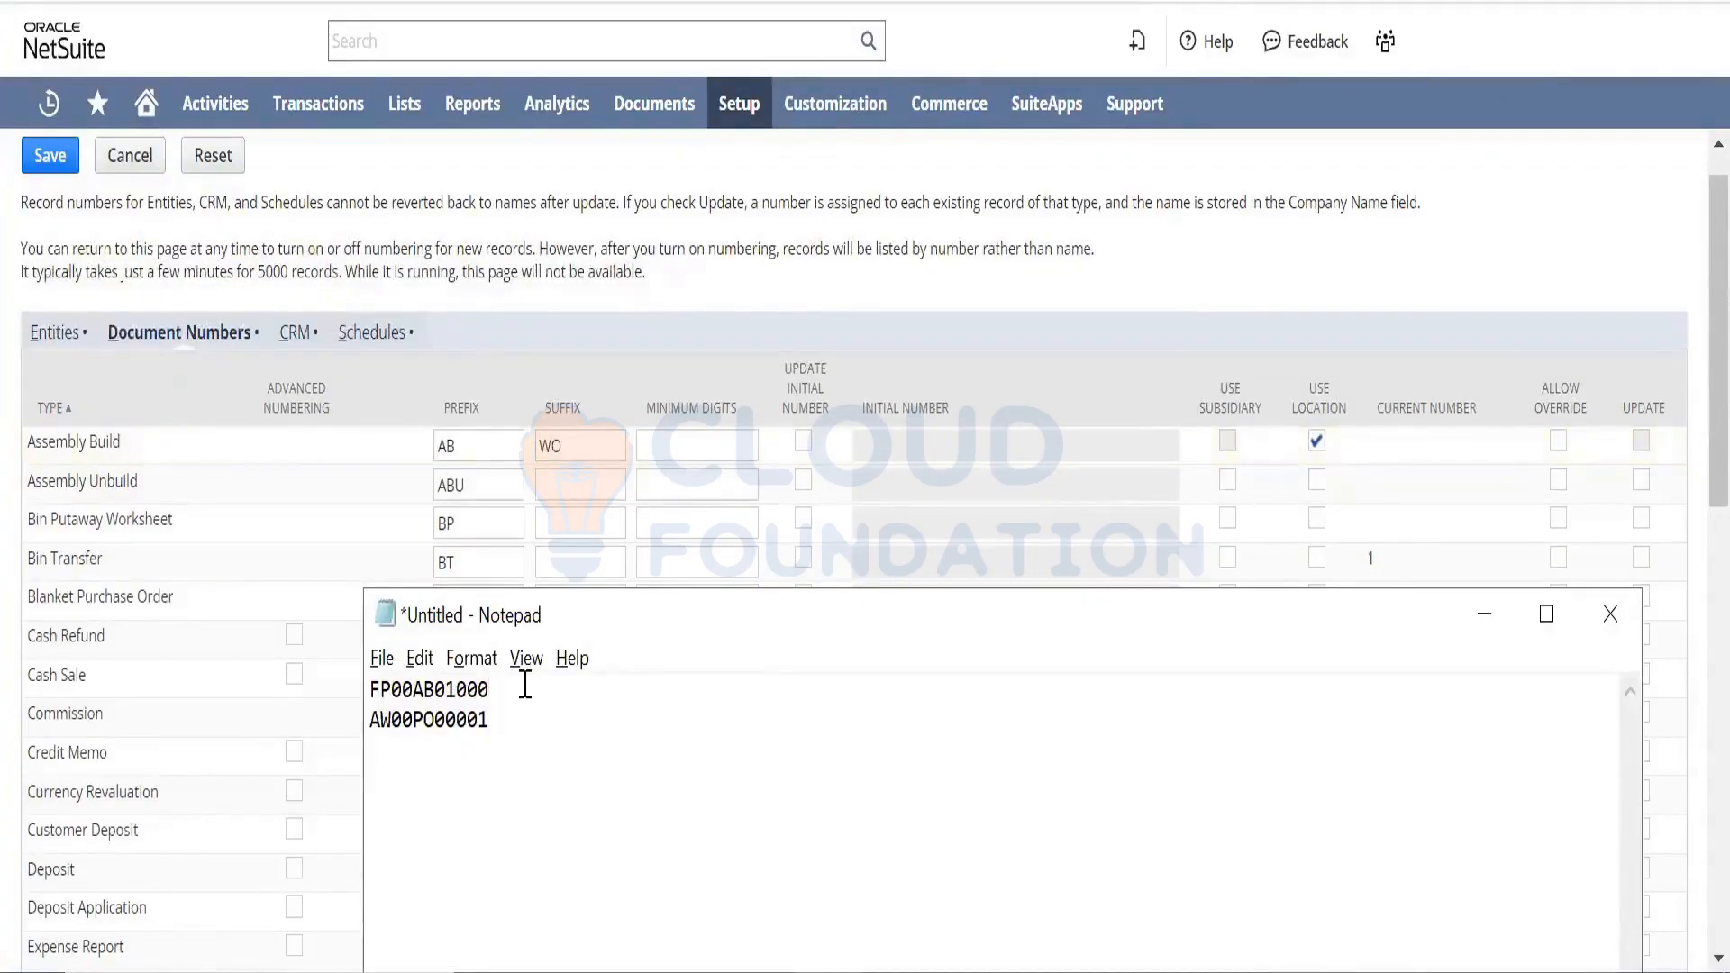
type("WO")
key("alt+Tab")
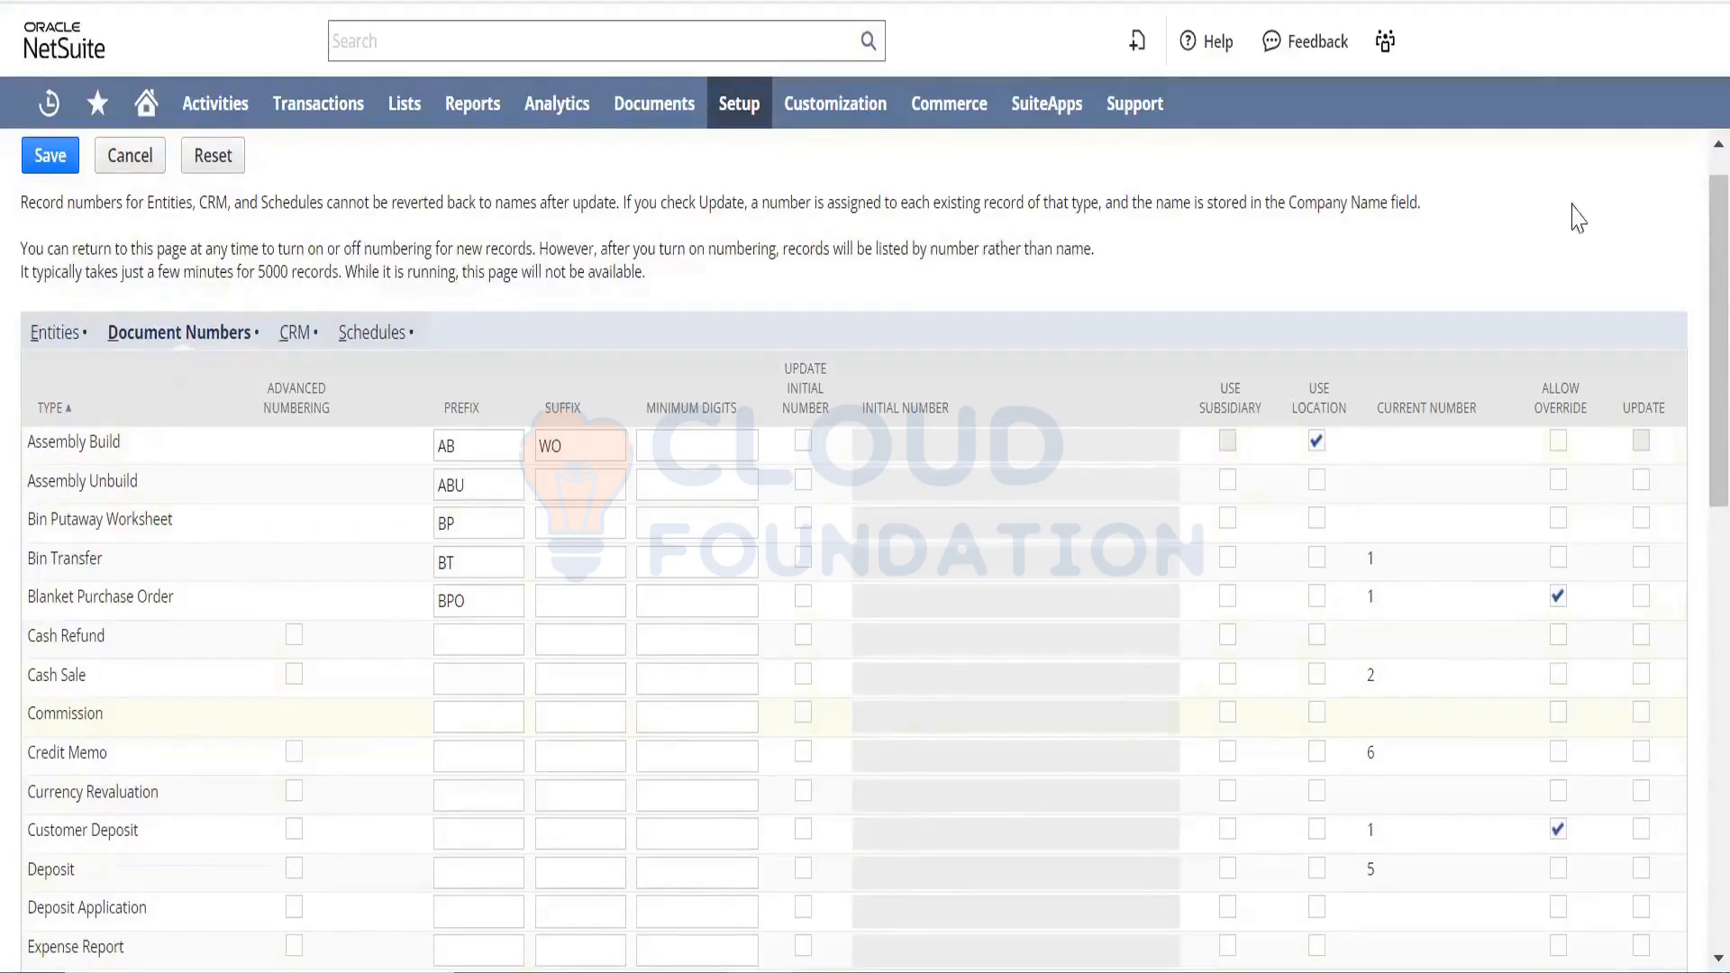
- Look through the document types listed for auto-generated numbering, keeping the page's unsaved changes
scroll(1693, 342, "down", 2)
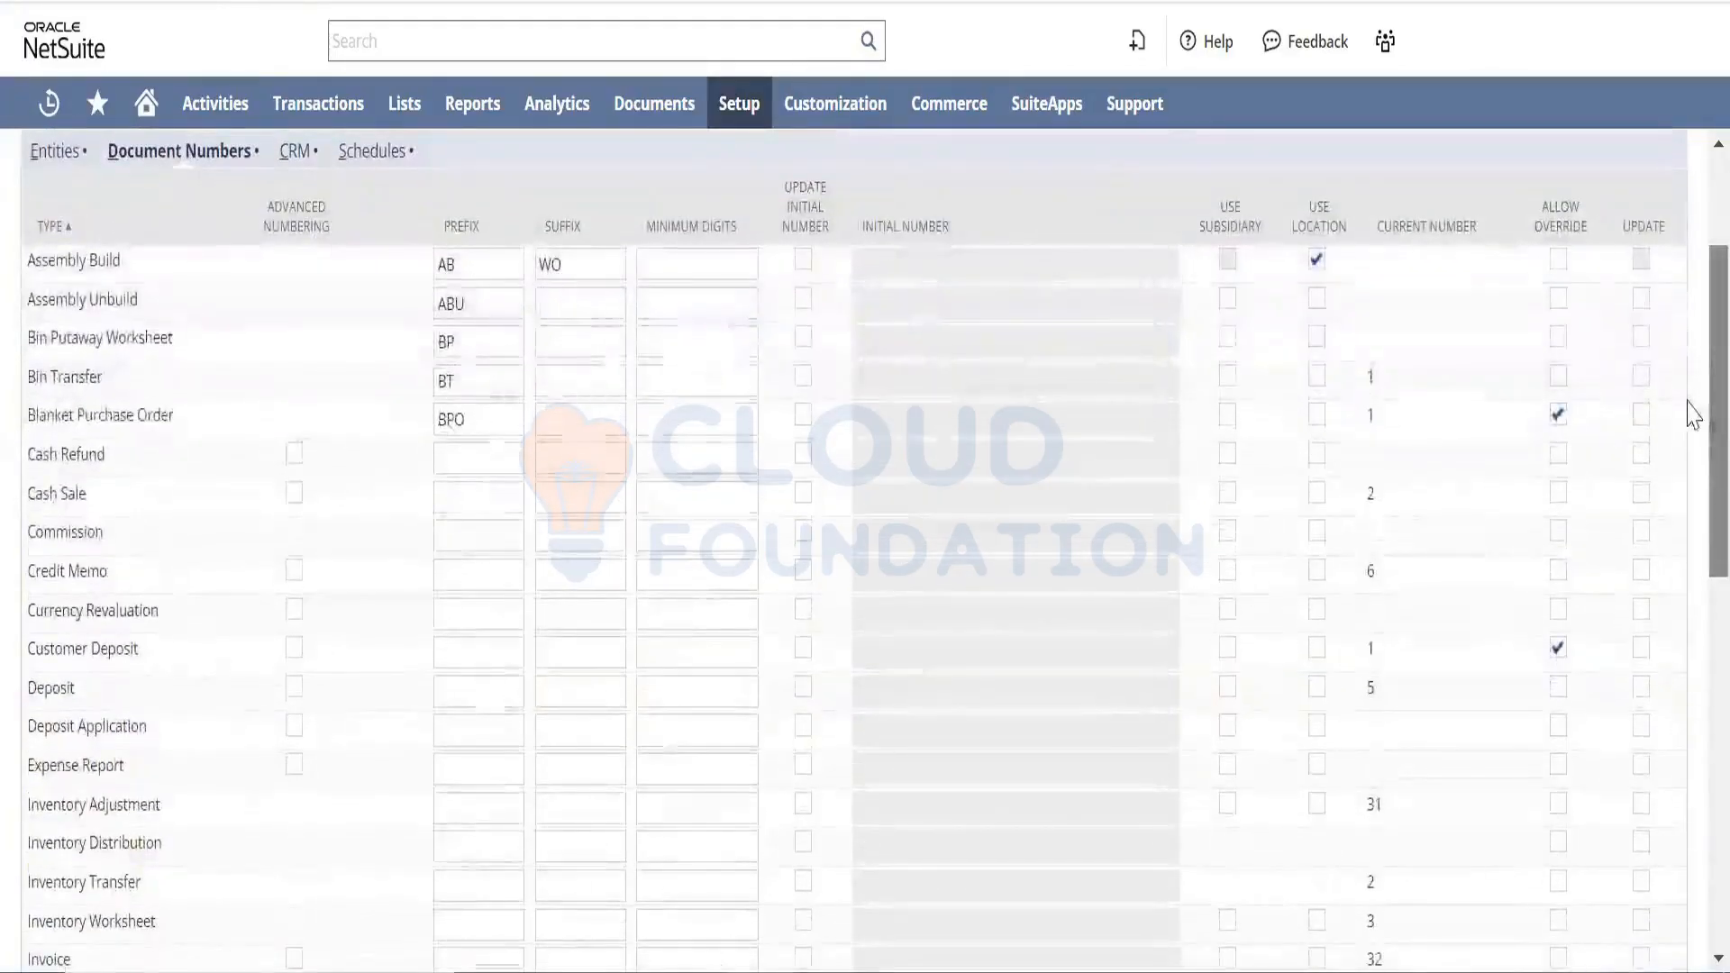
scroll(1688, 464, "down", 2)
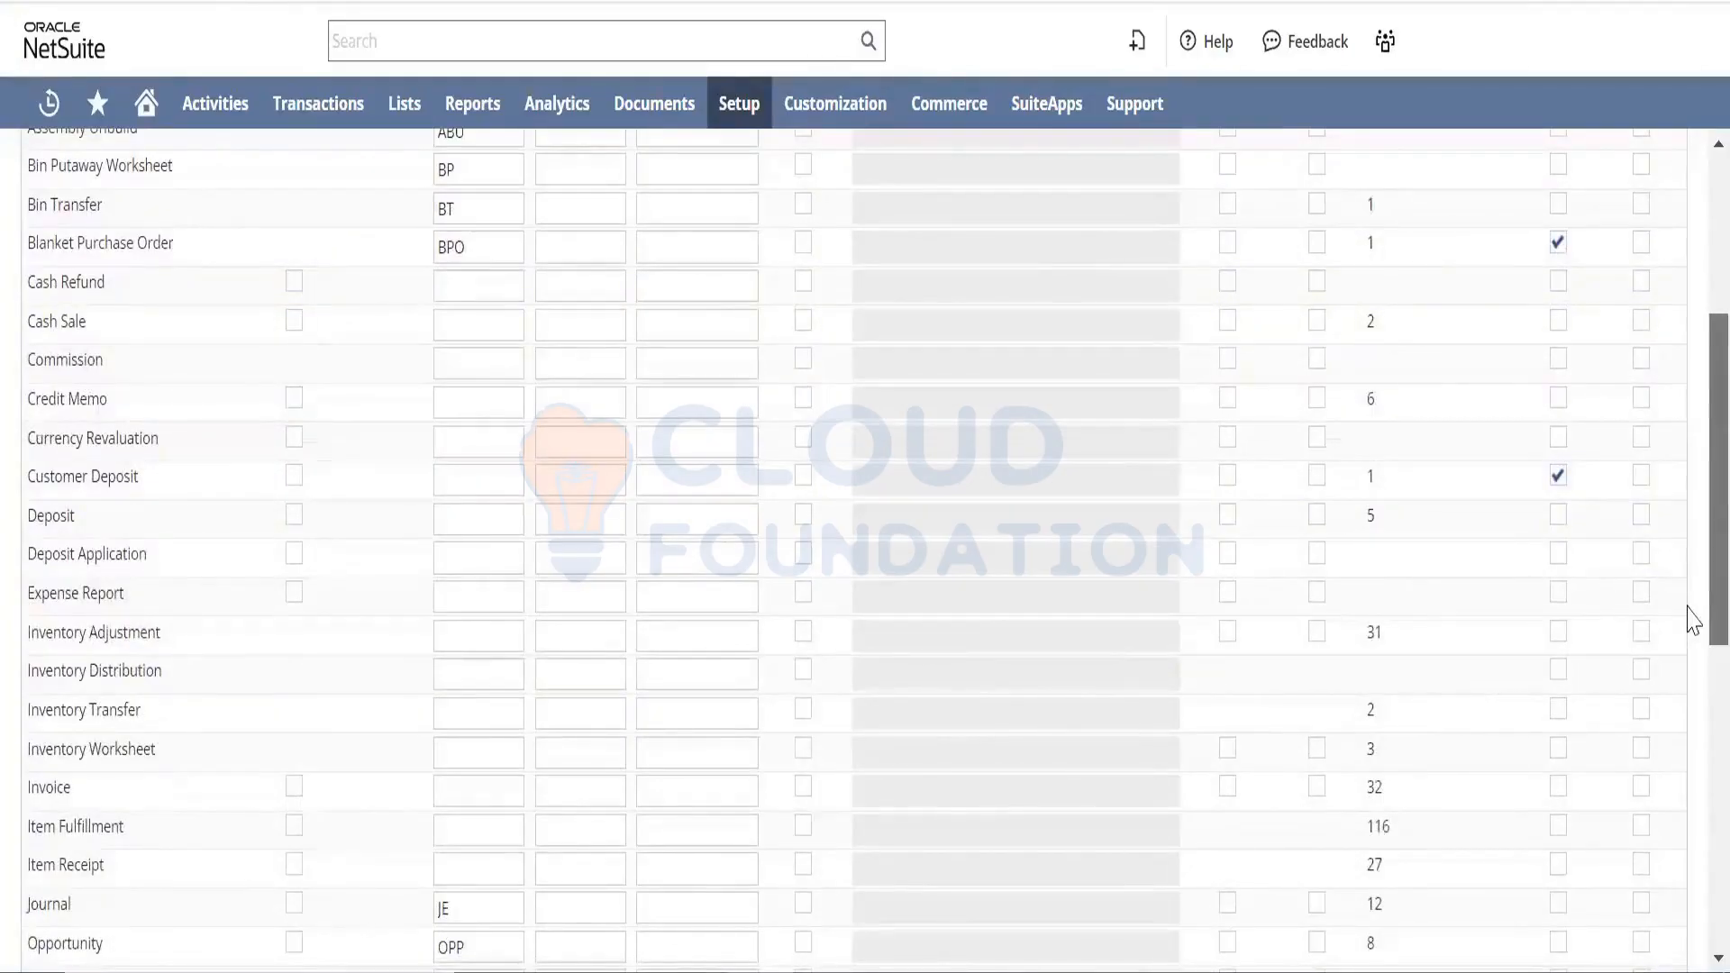
left_click_drag(1692, 620, 1690, 744)
key("F5")
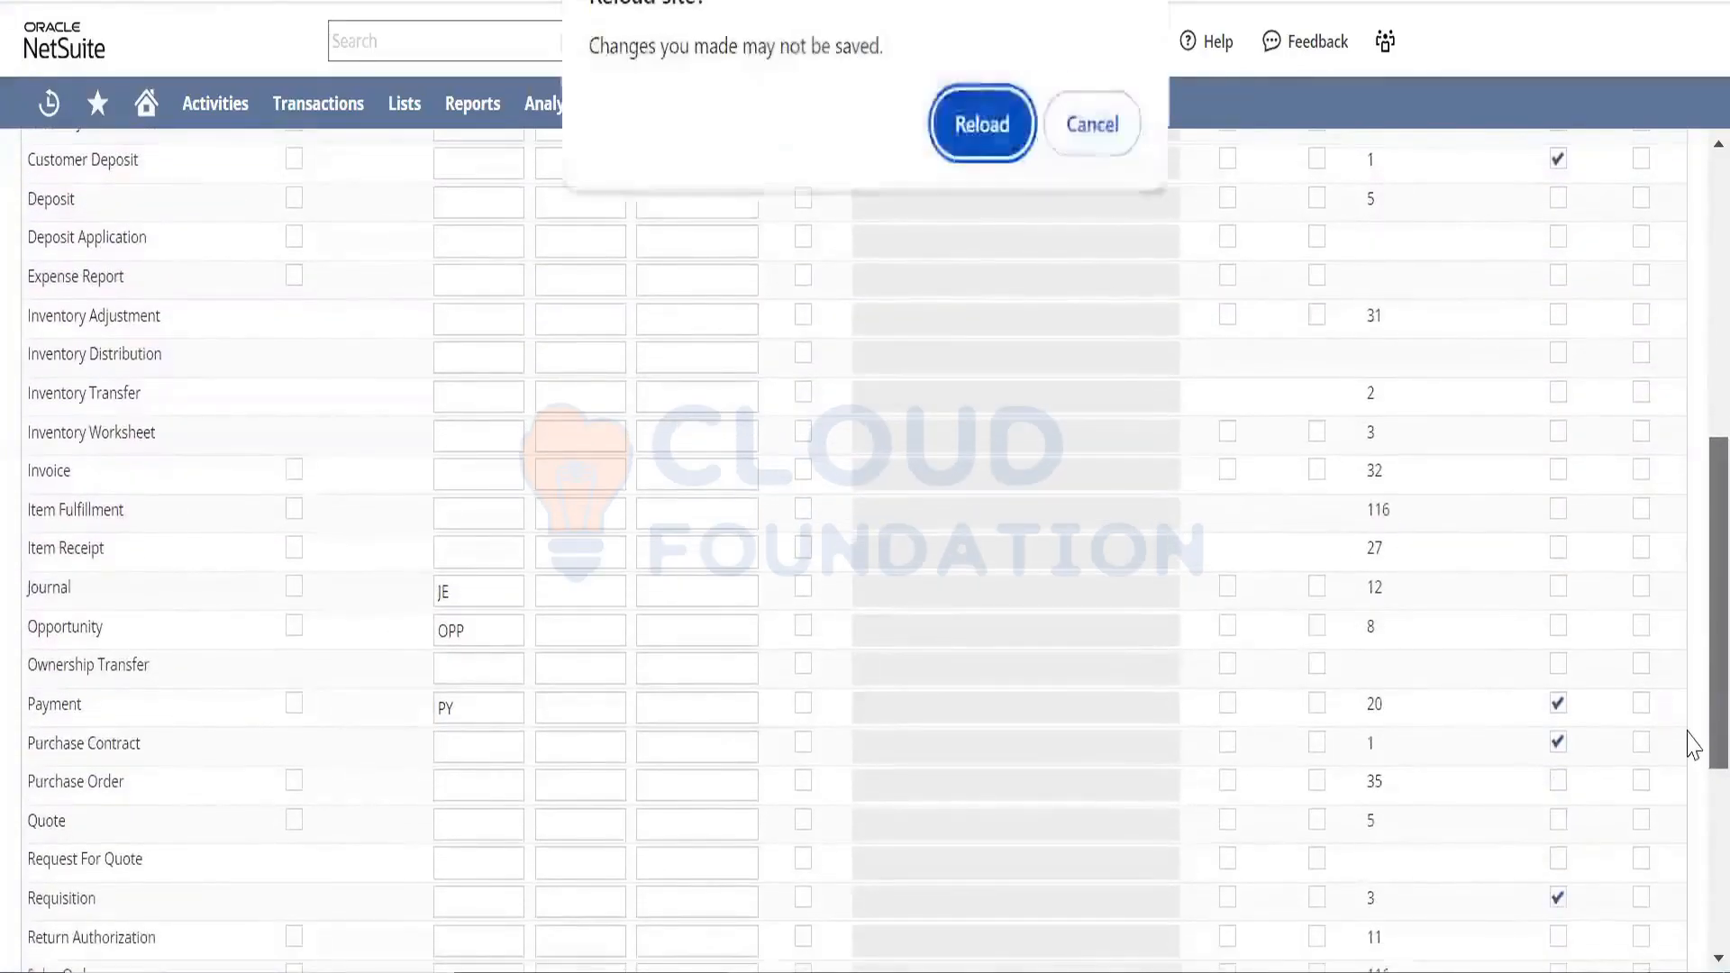
left_click(1096, 124)
left_click_drag(1688, 572, 1681, 322)
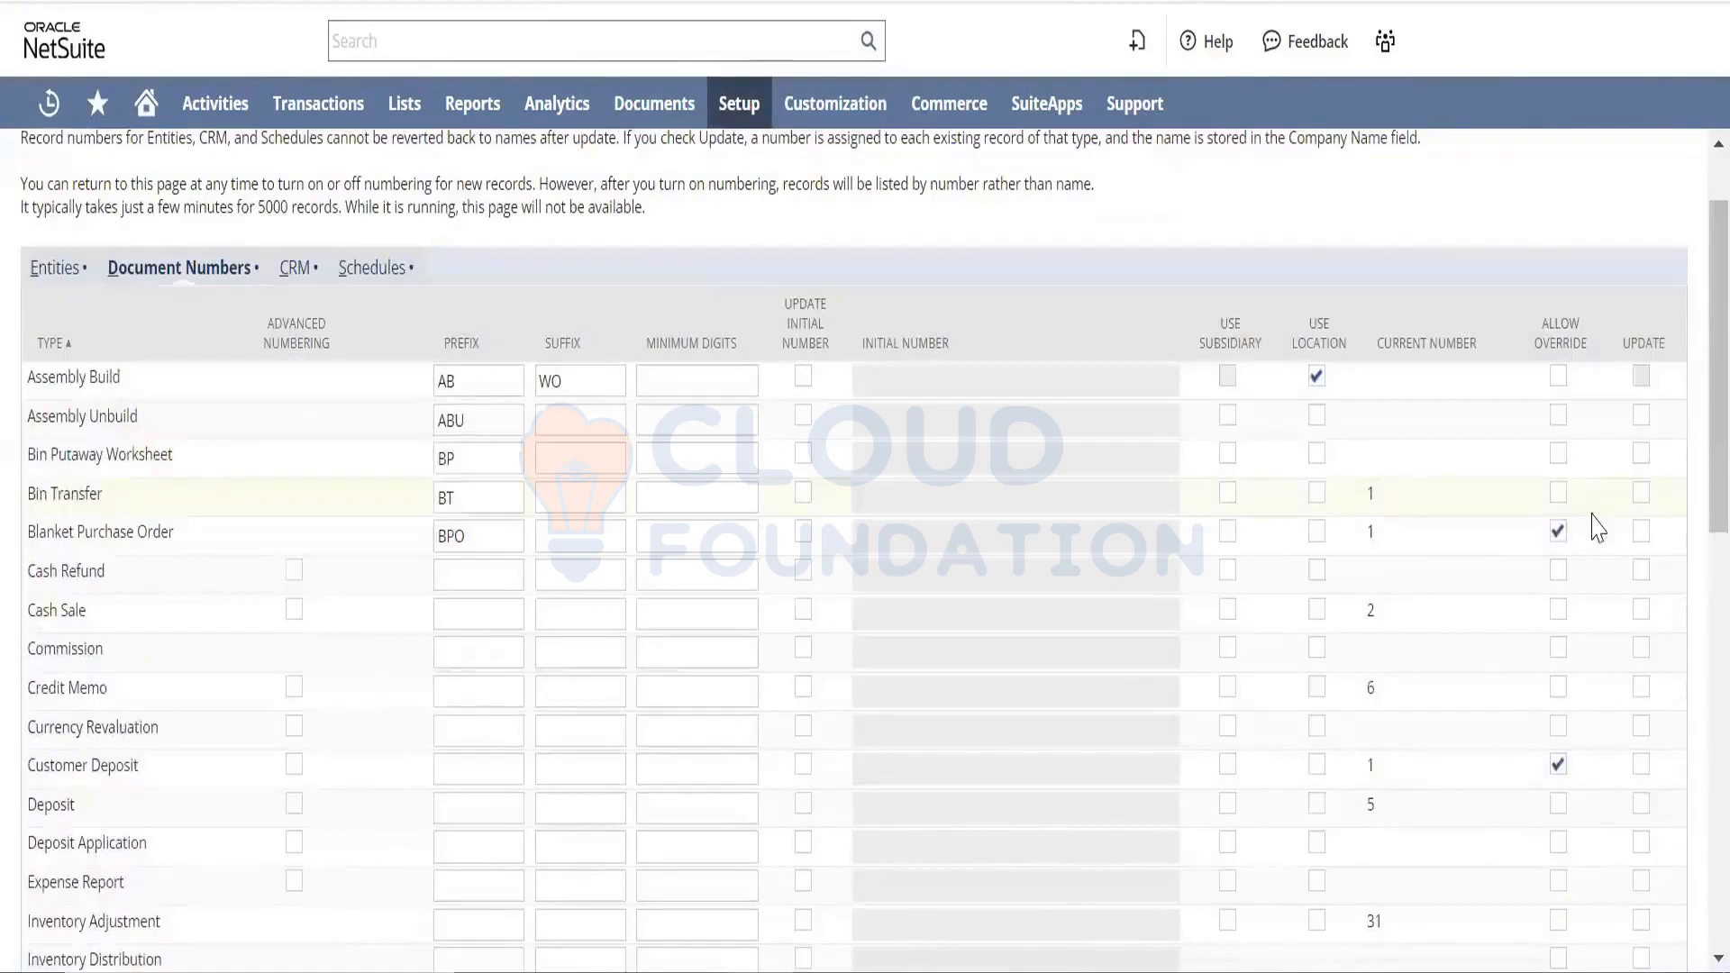
- Enable Update Initial Number and Allow Override for Assembly Build, and clear its Use Location option
left_click(802, 376)
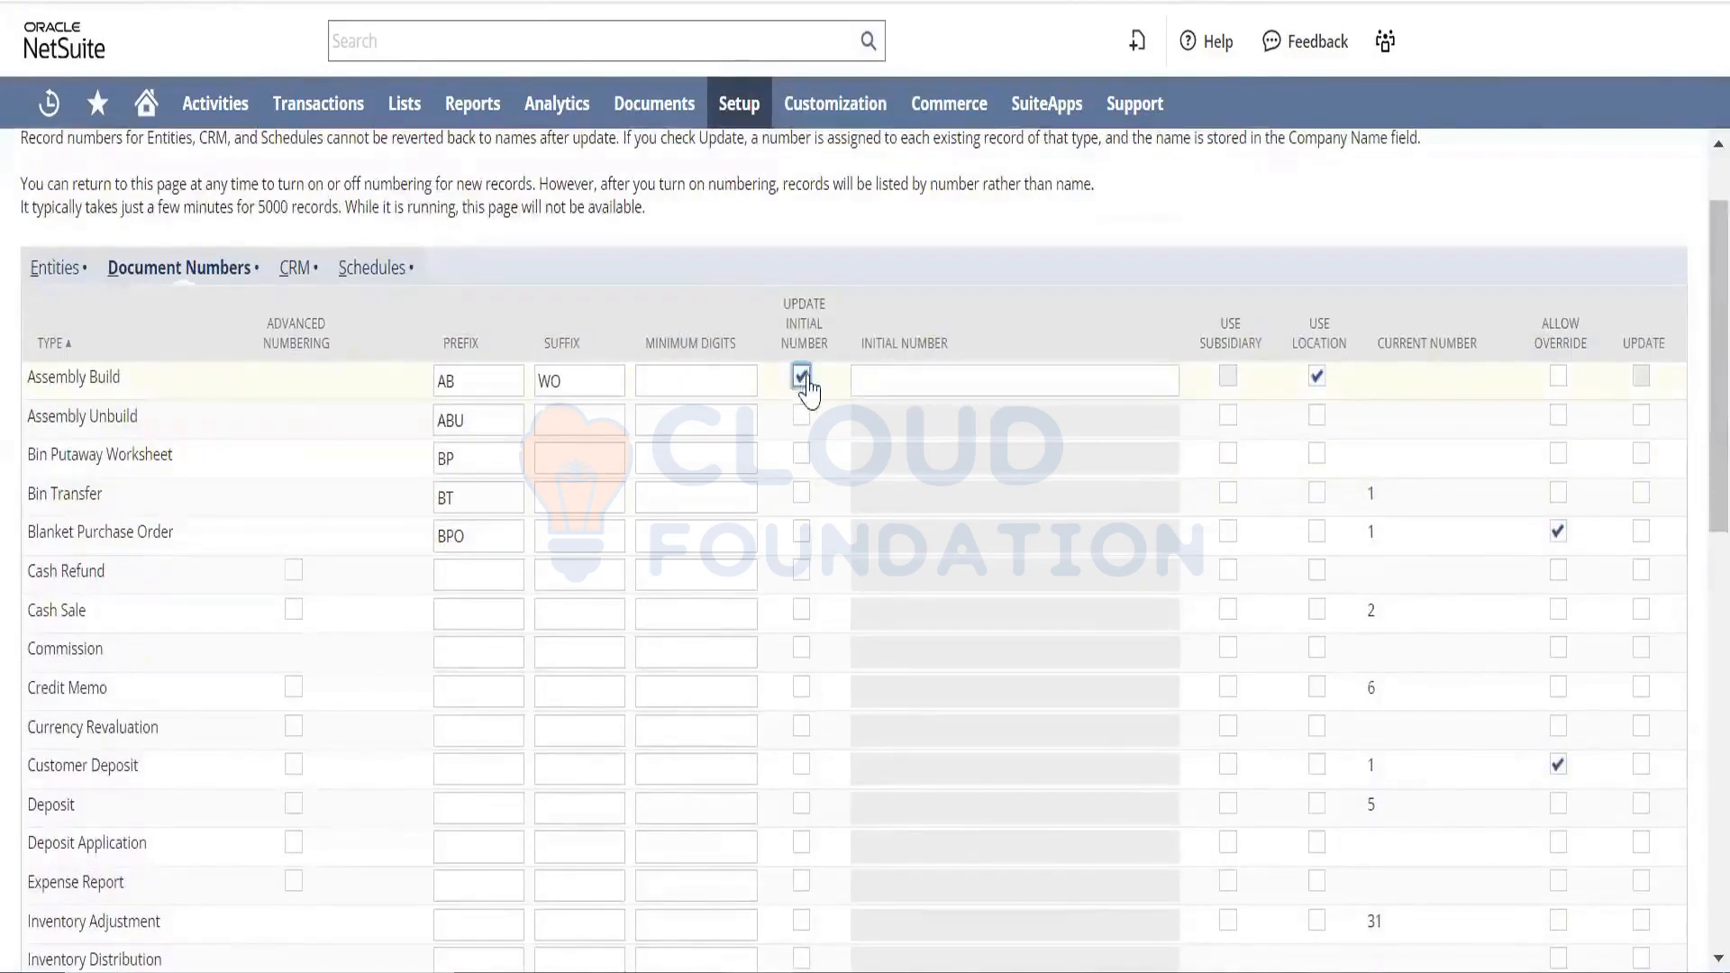
left_click(1562, 382)
left_click(1319, 379)
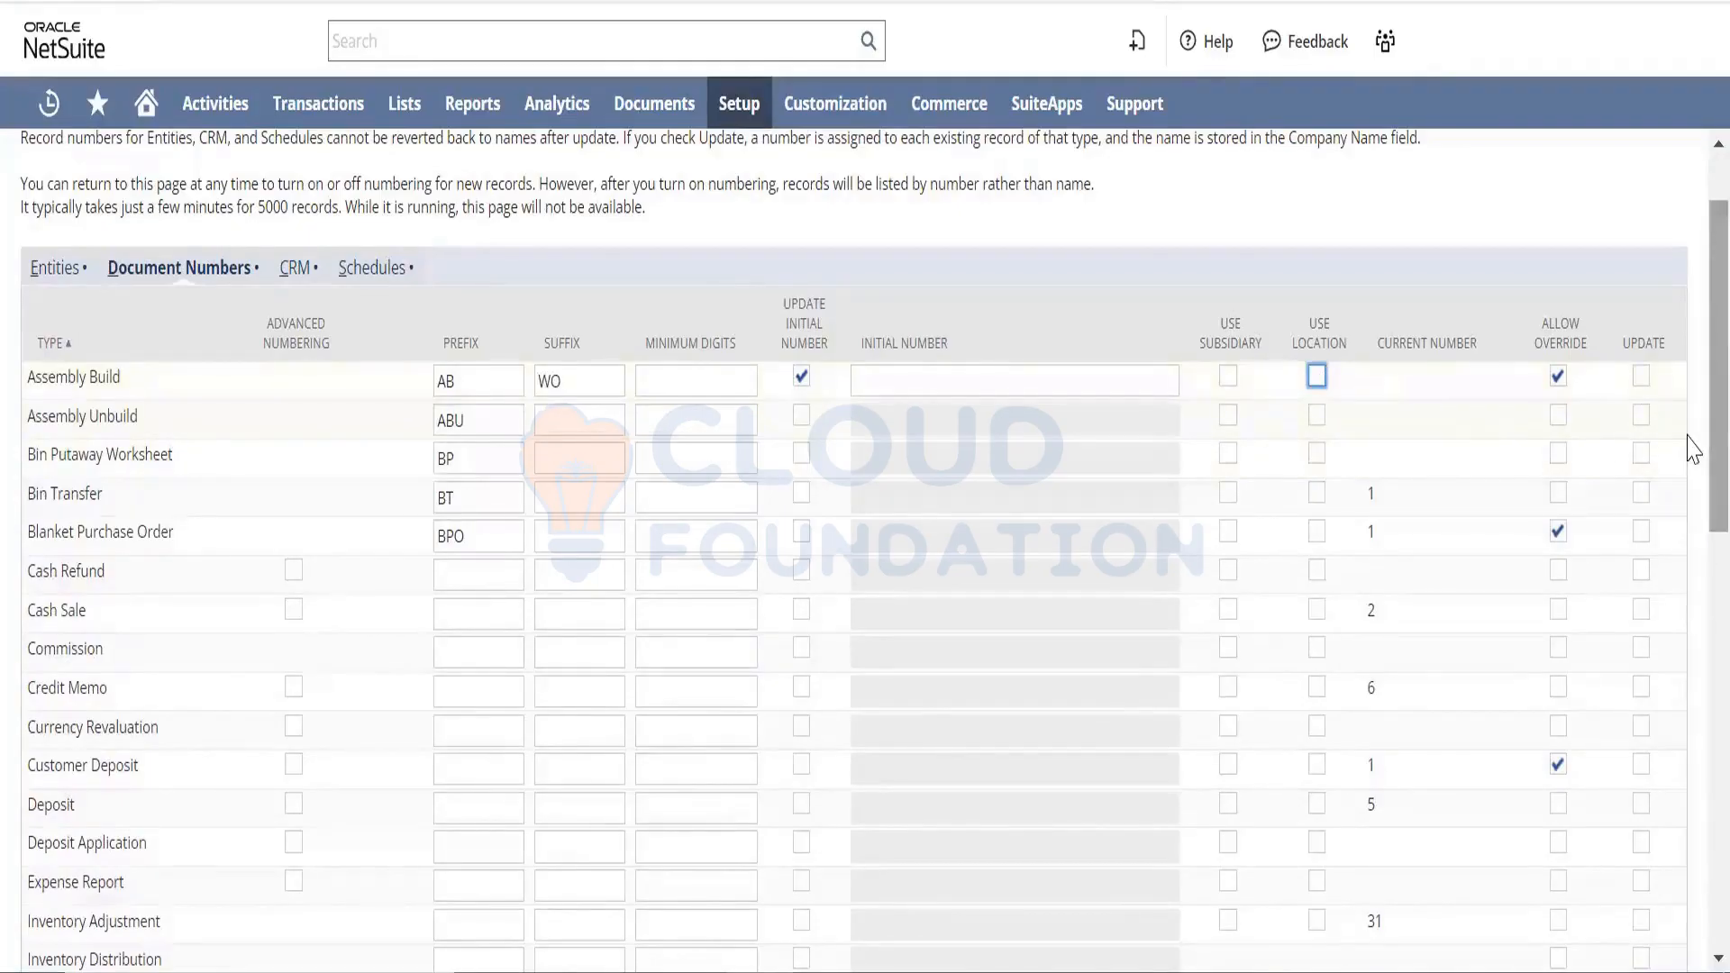
scroll(1690, 441, "up", 2)
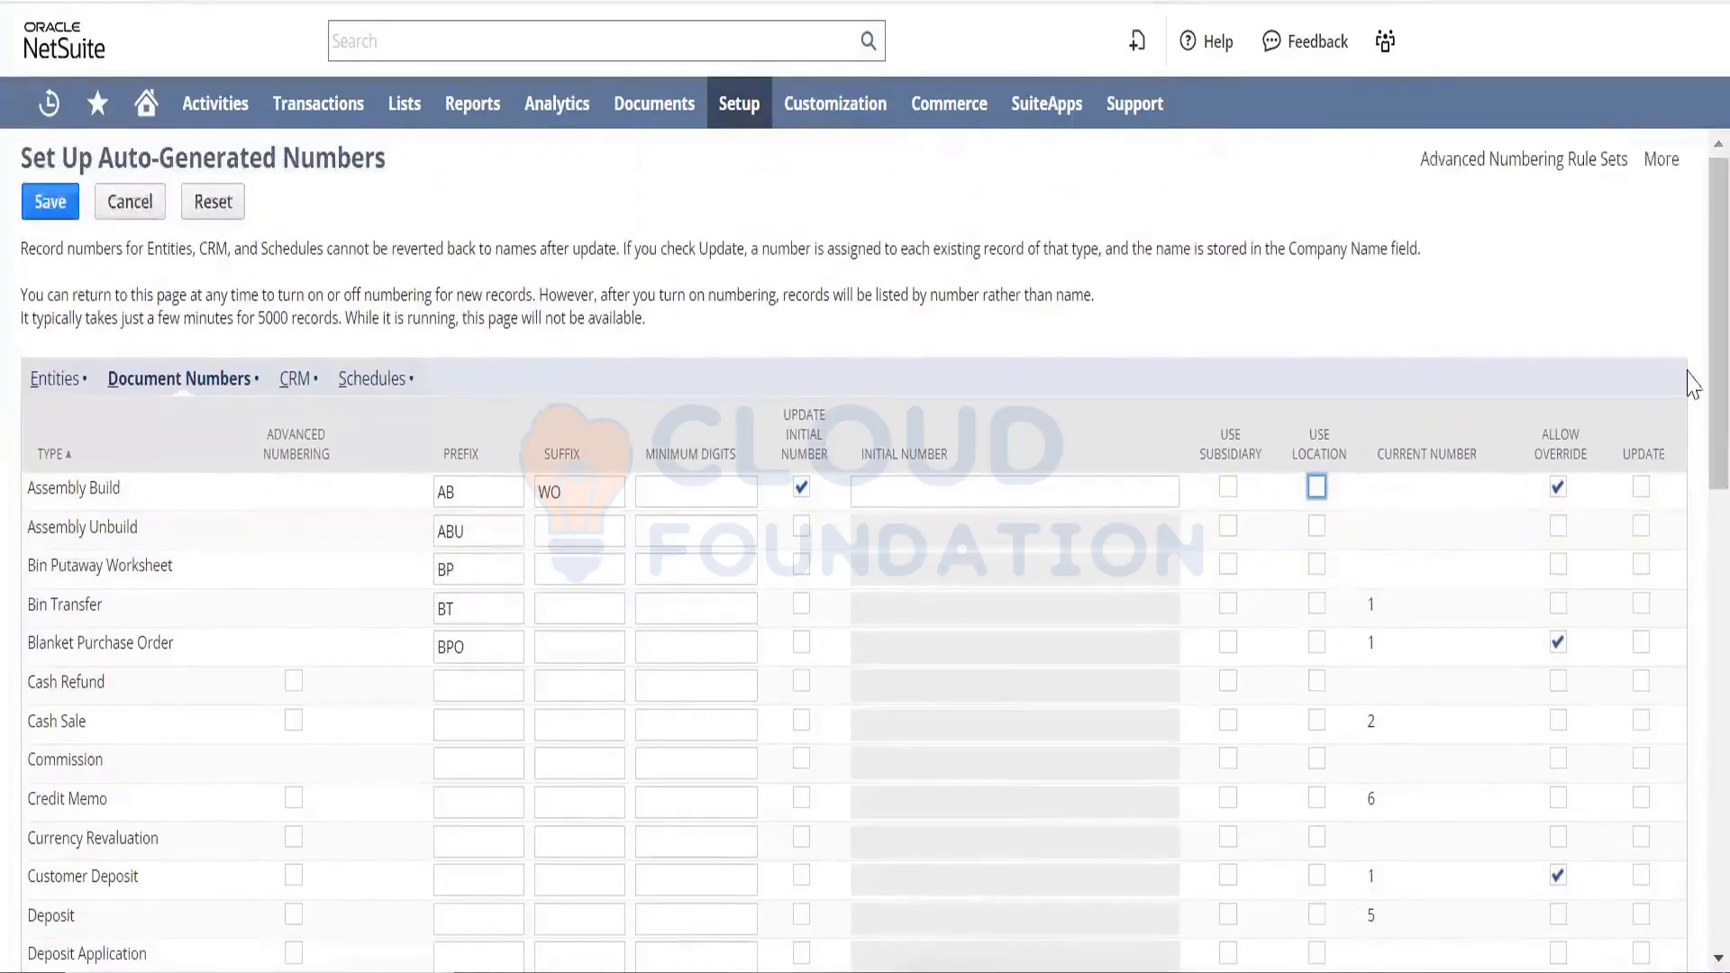
- Set the CRM number prefixes to SC for Support Case and ISS for Issue
left_click(70, 390)
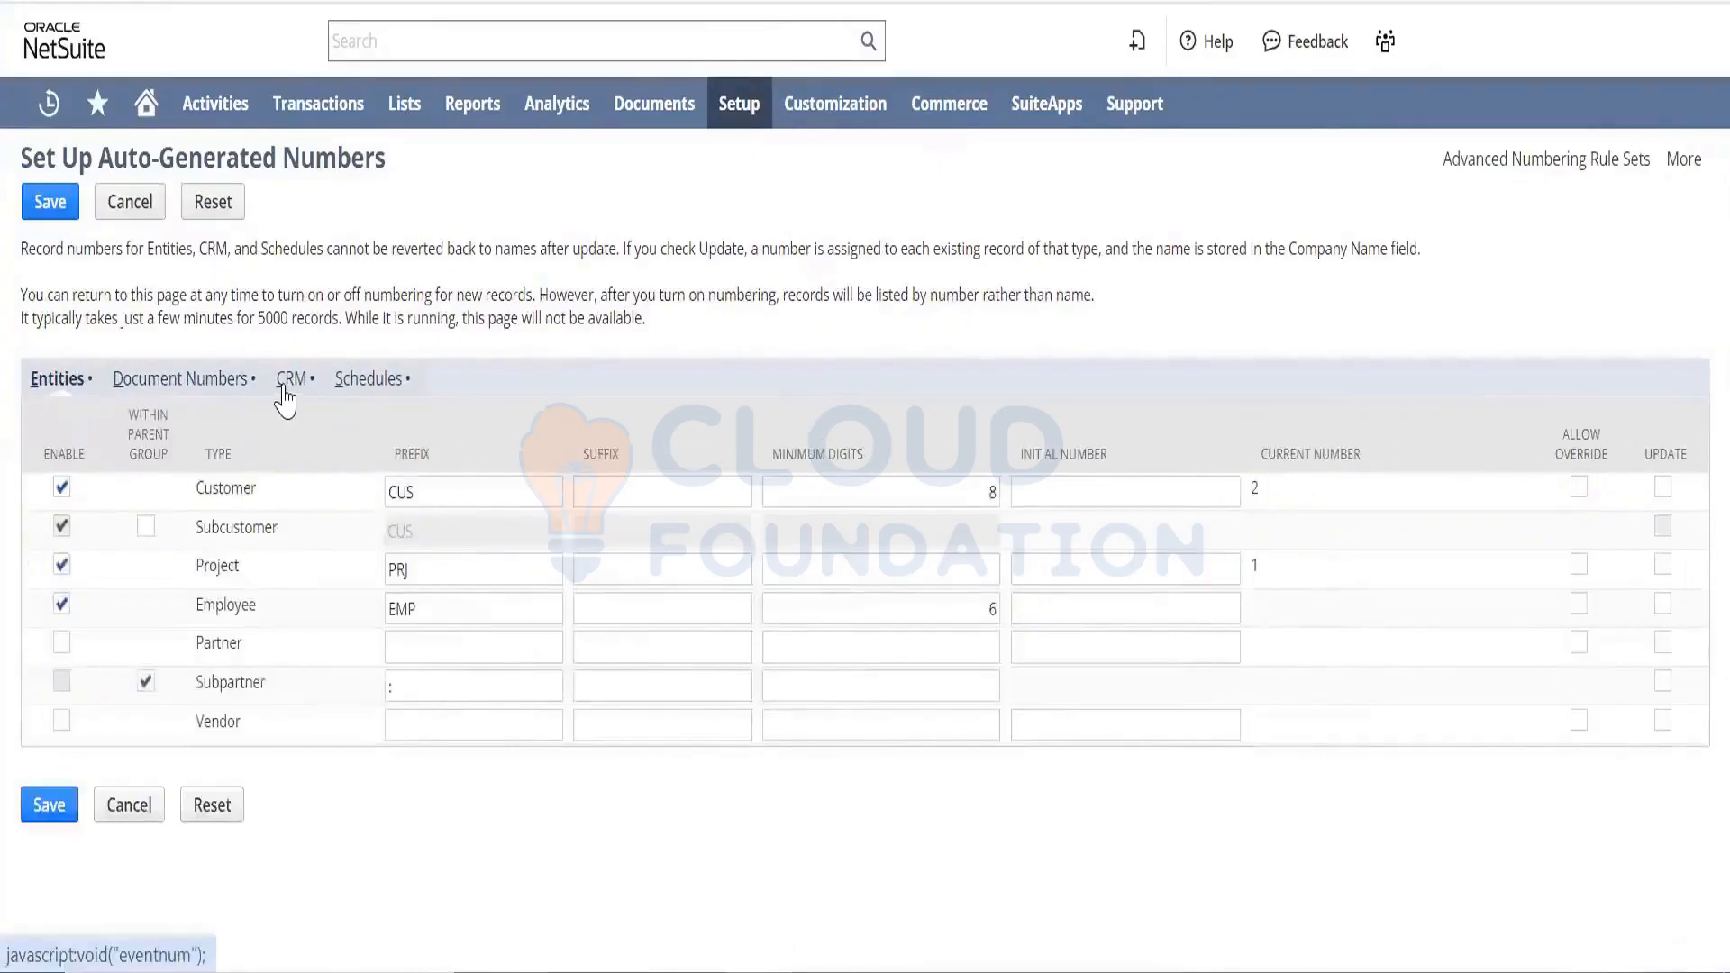
left_click(286, 379)
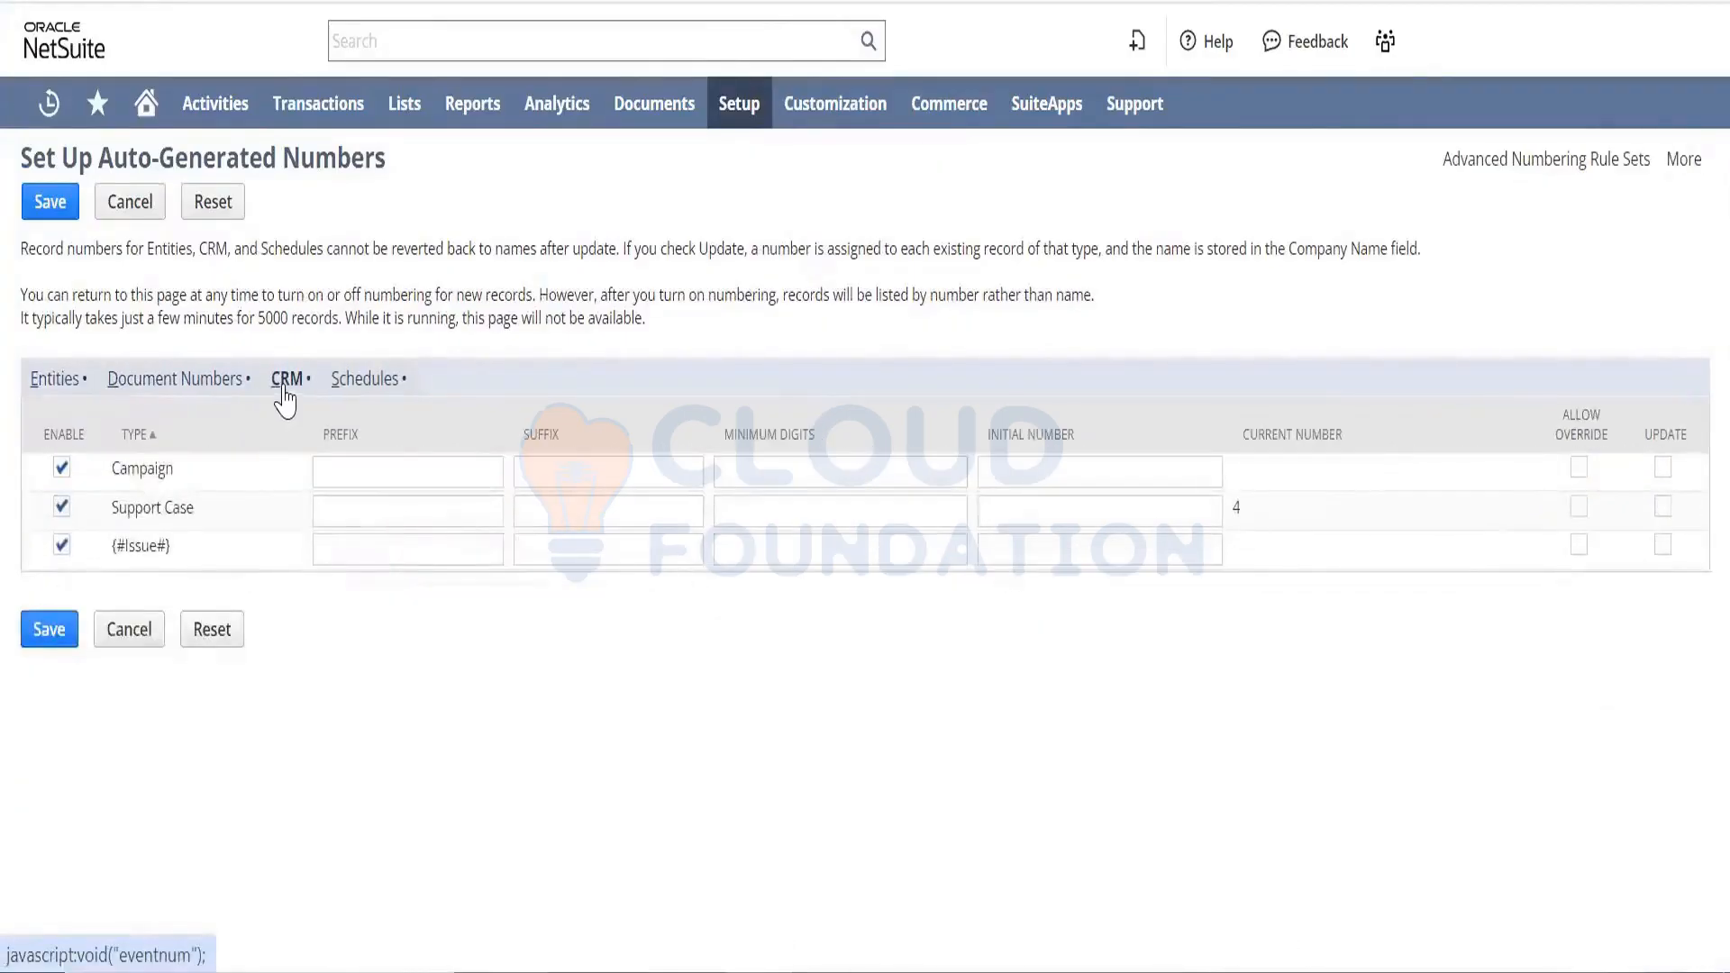
left_click_drag(196, 509, 104, 515)
left_click(344, 507)
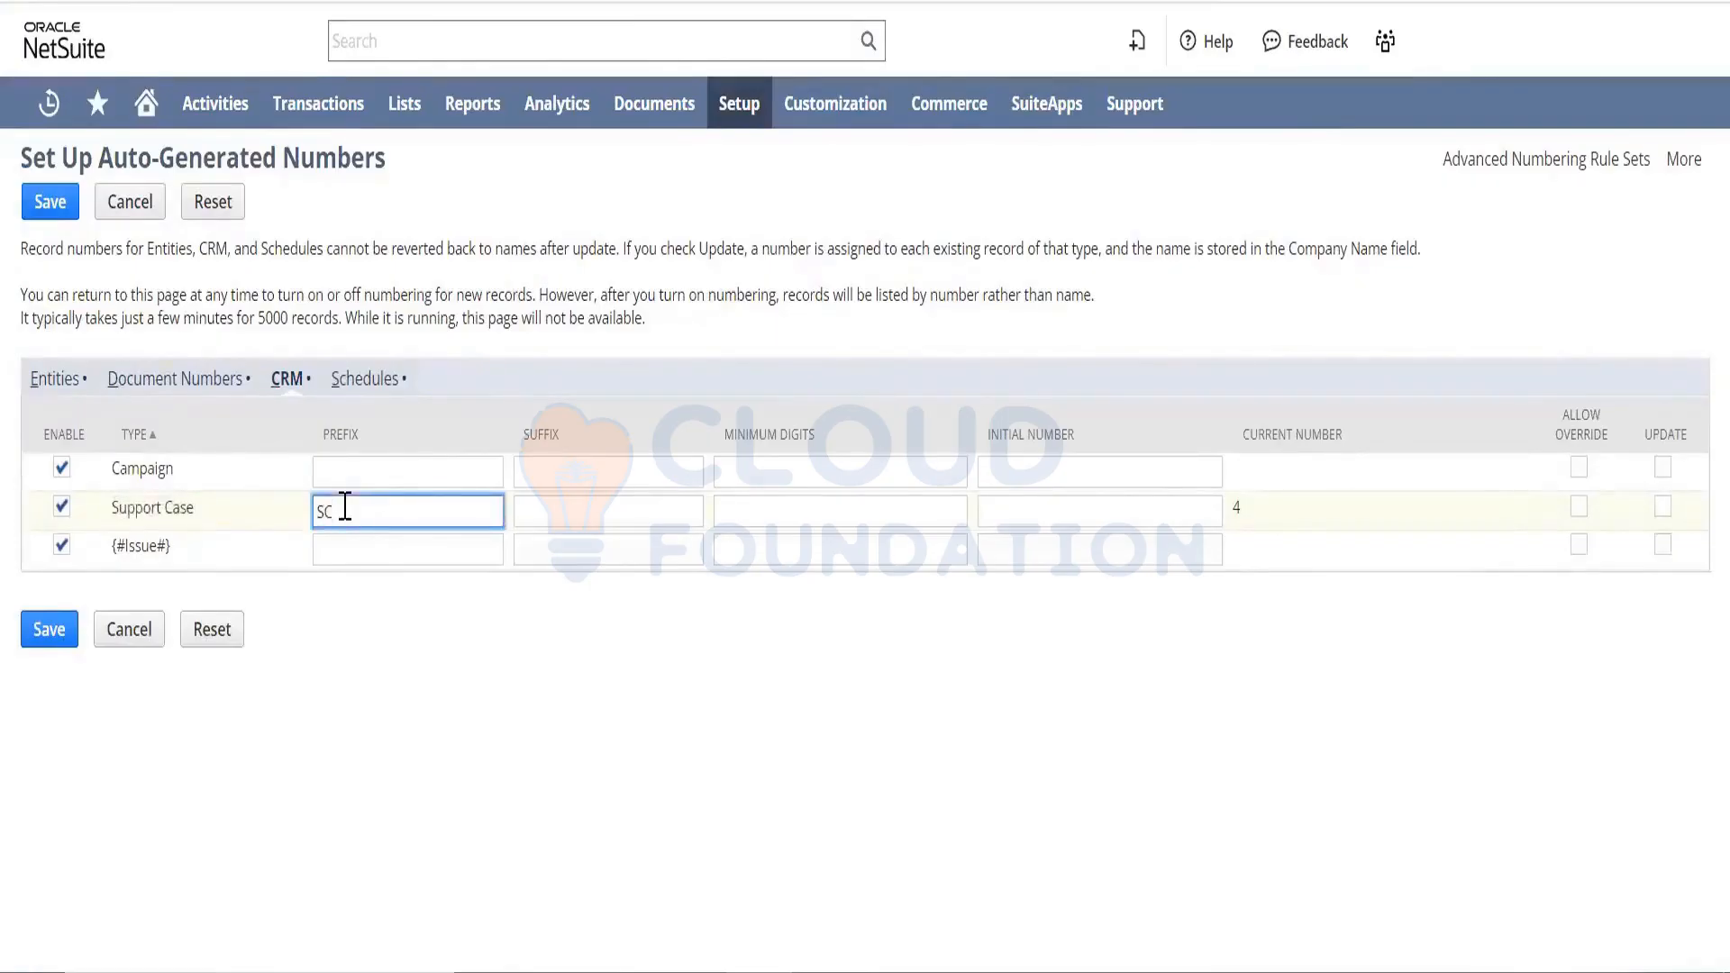
left_click(400, 547)
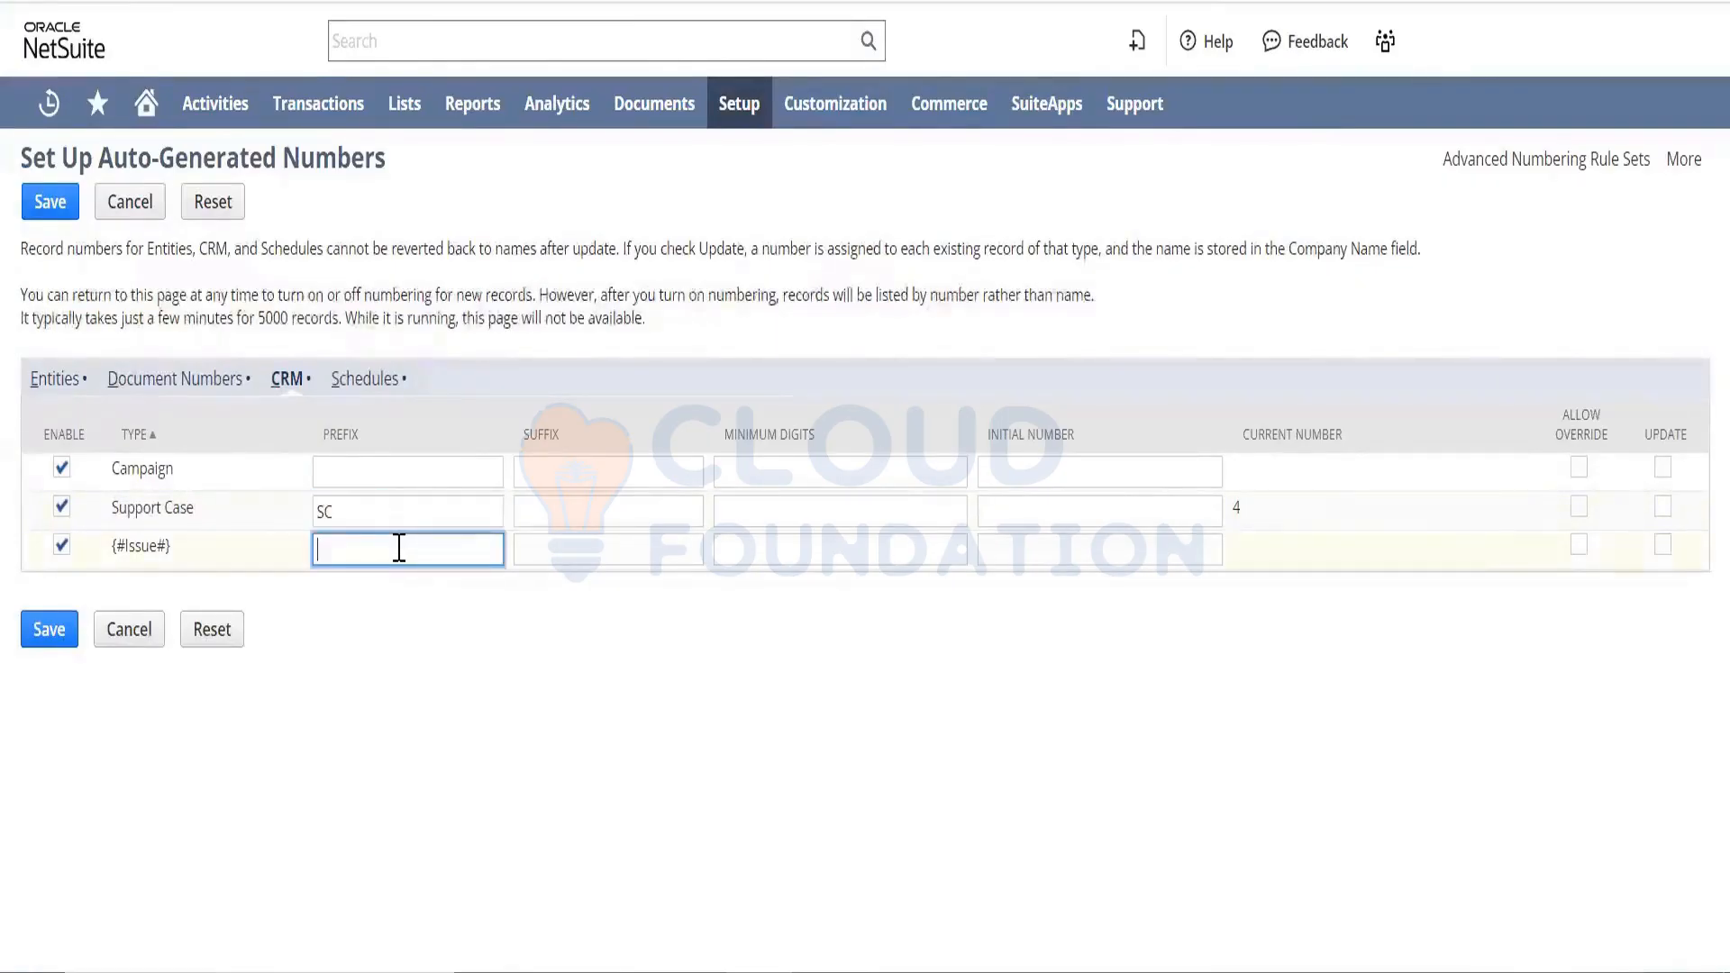
type("ISS")
key("Tab")
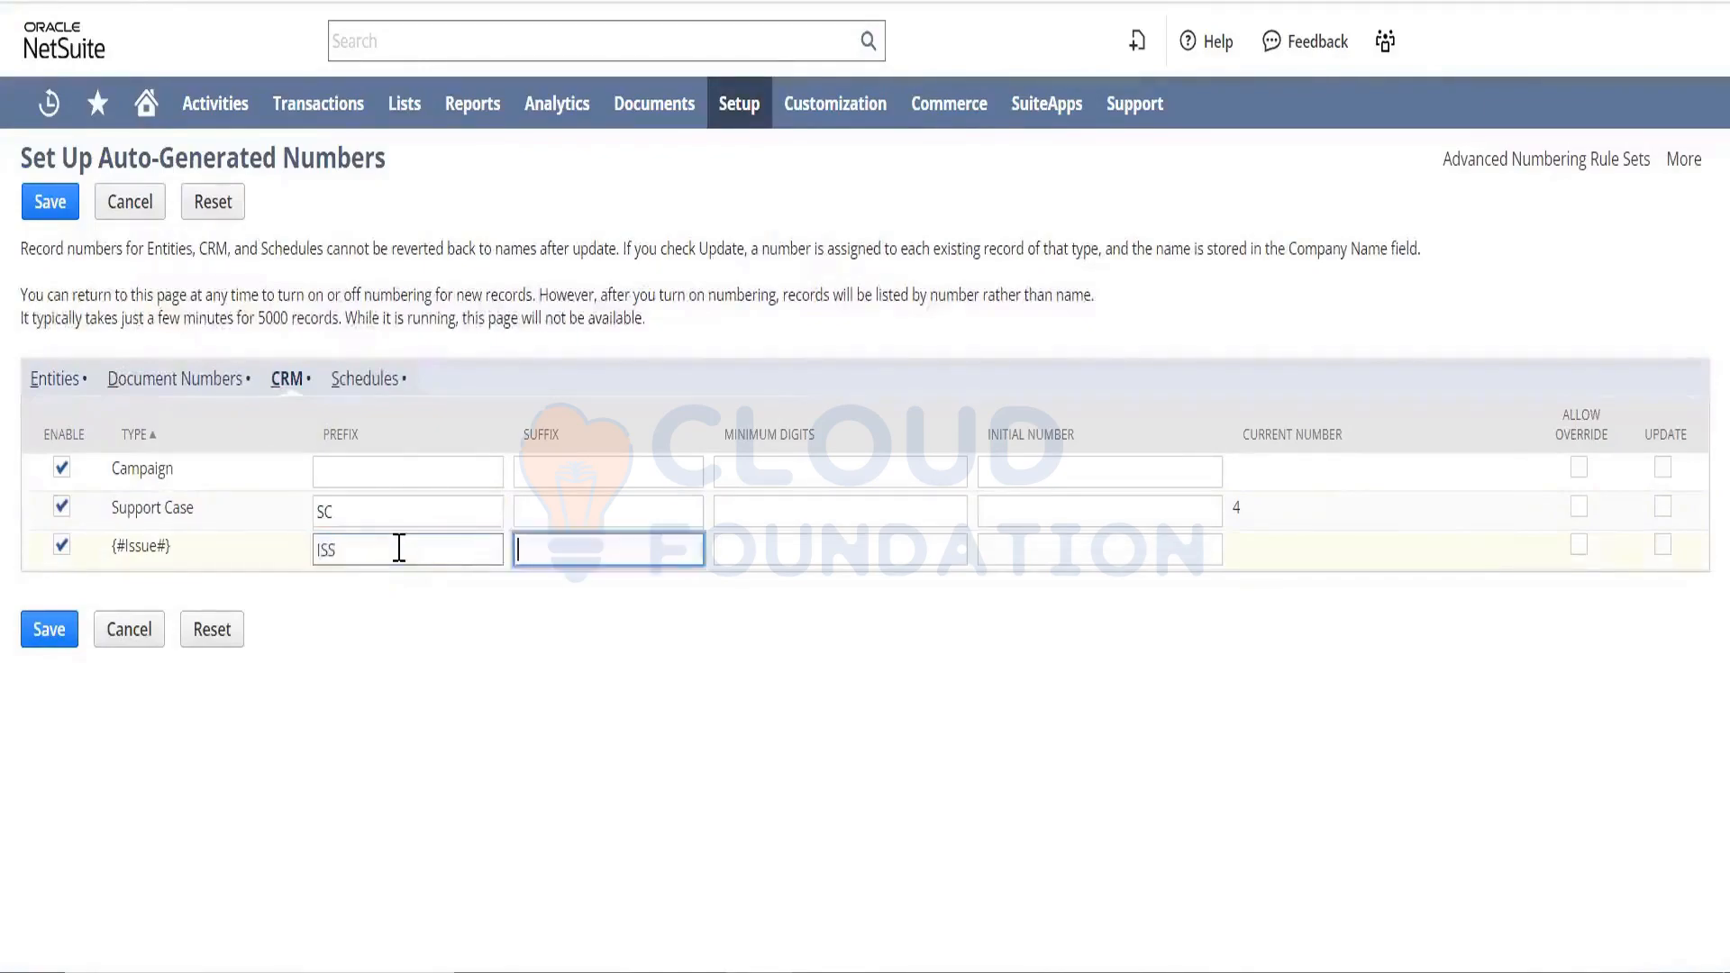
- Check the Schedules, Entities and Document Numbers numbering lists, and leave the page without saving the changes
left_click(383, 389)
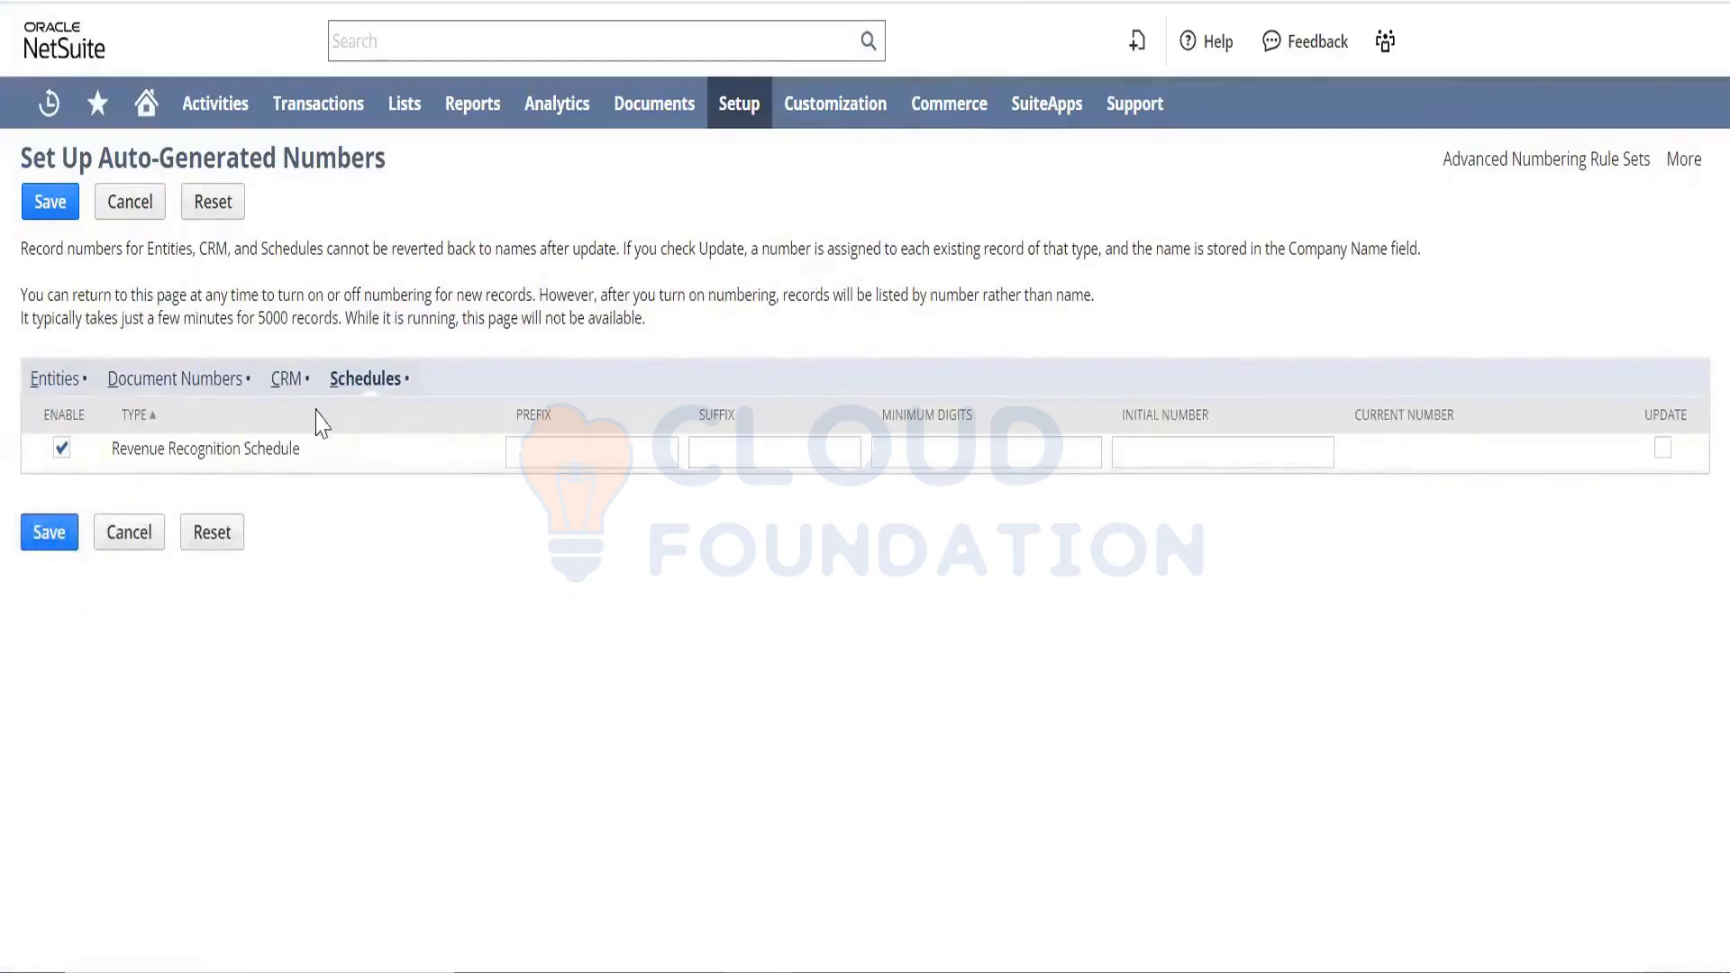
left_click(55, 380)
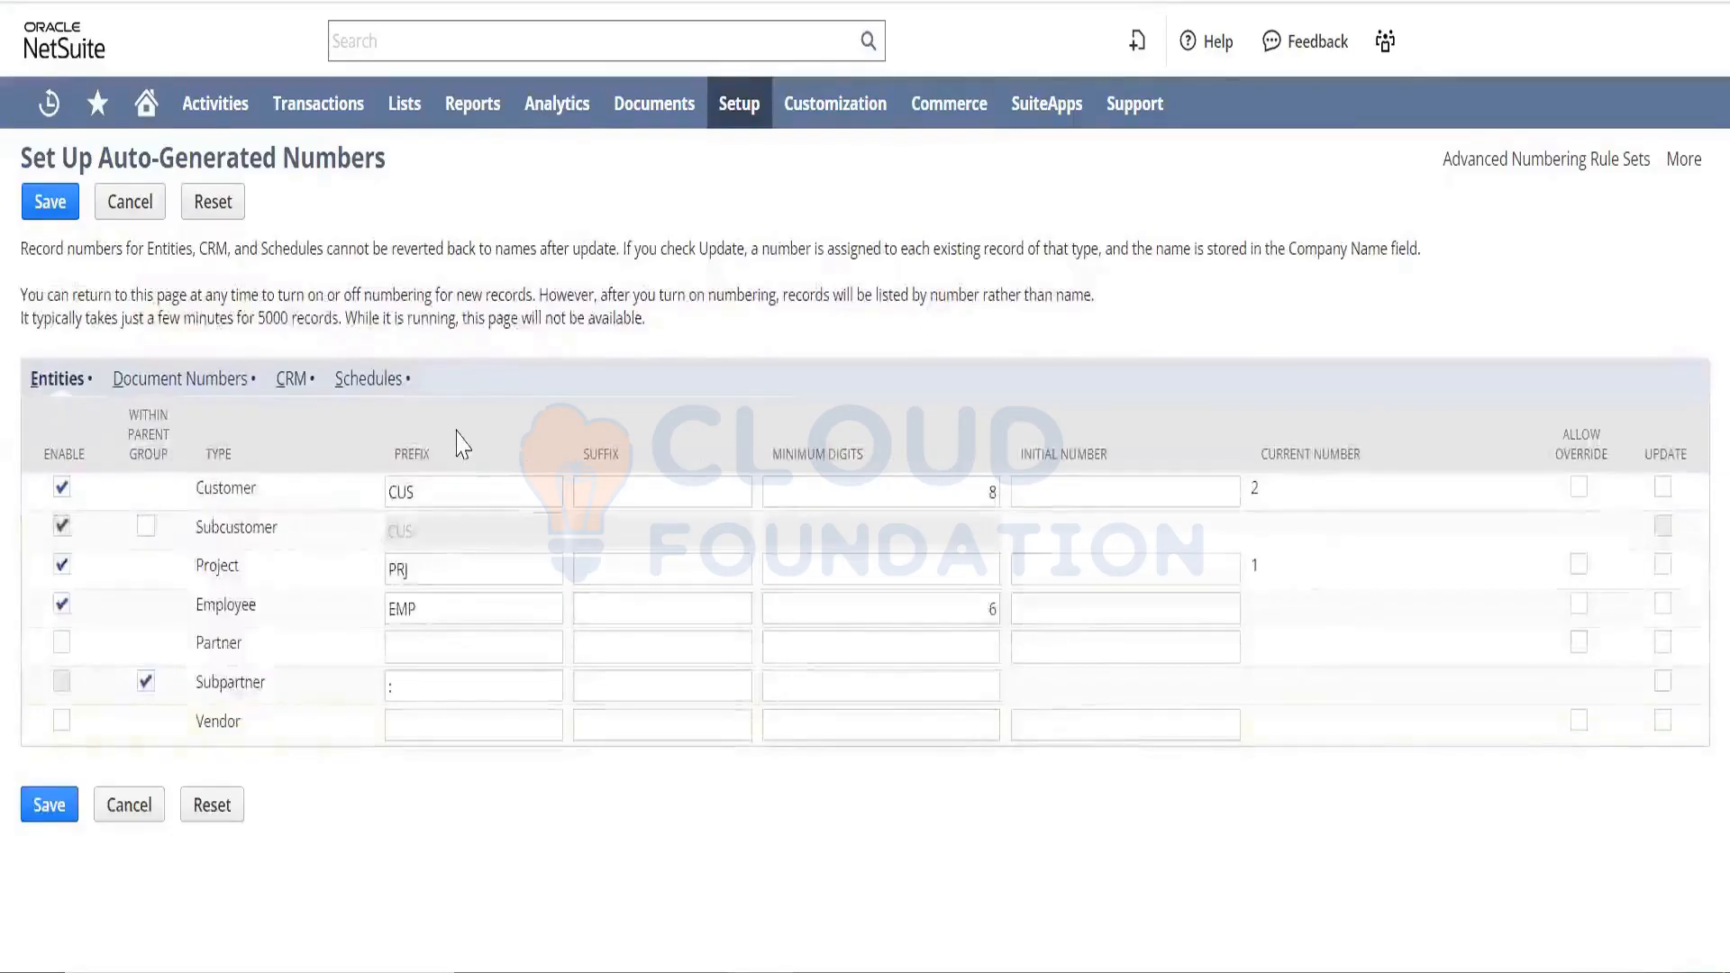
left_click(213, 387)
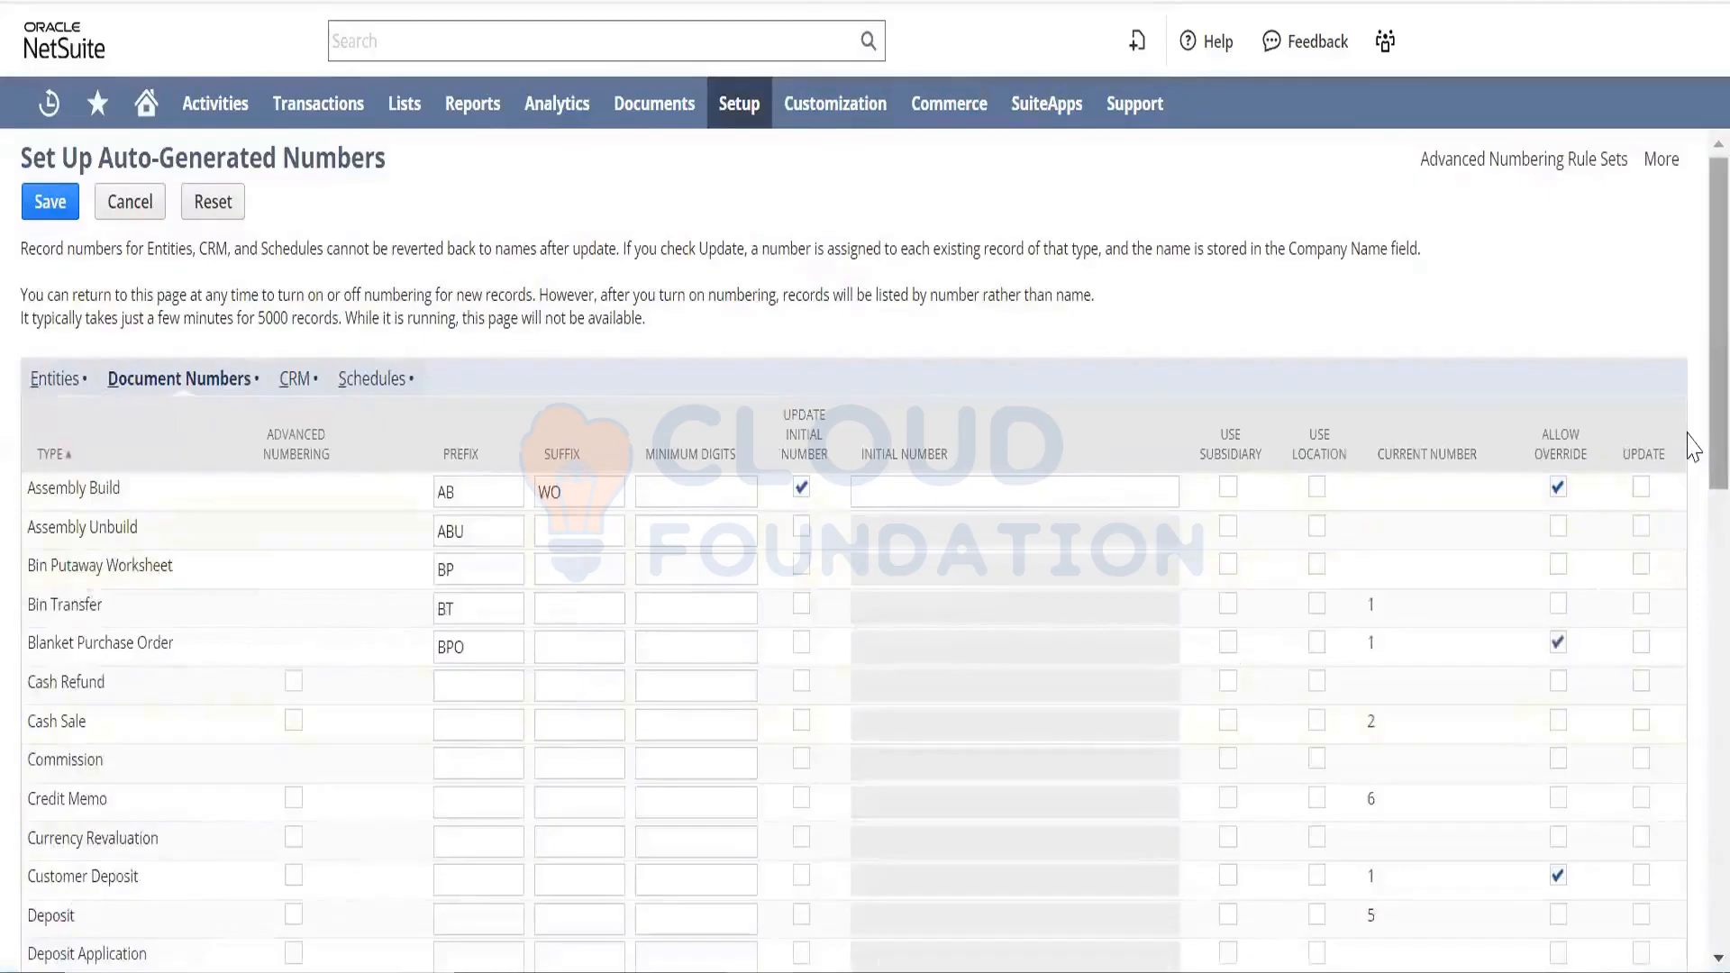
left_click_drag(1712, 406, 1688, 196)
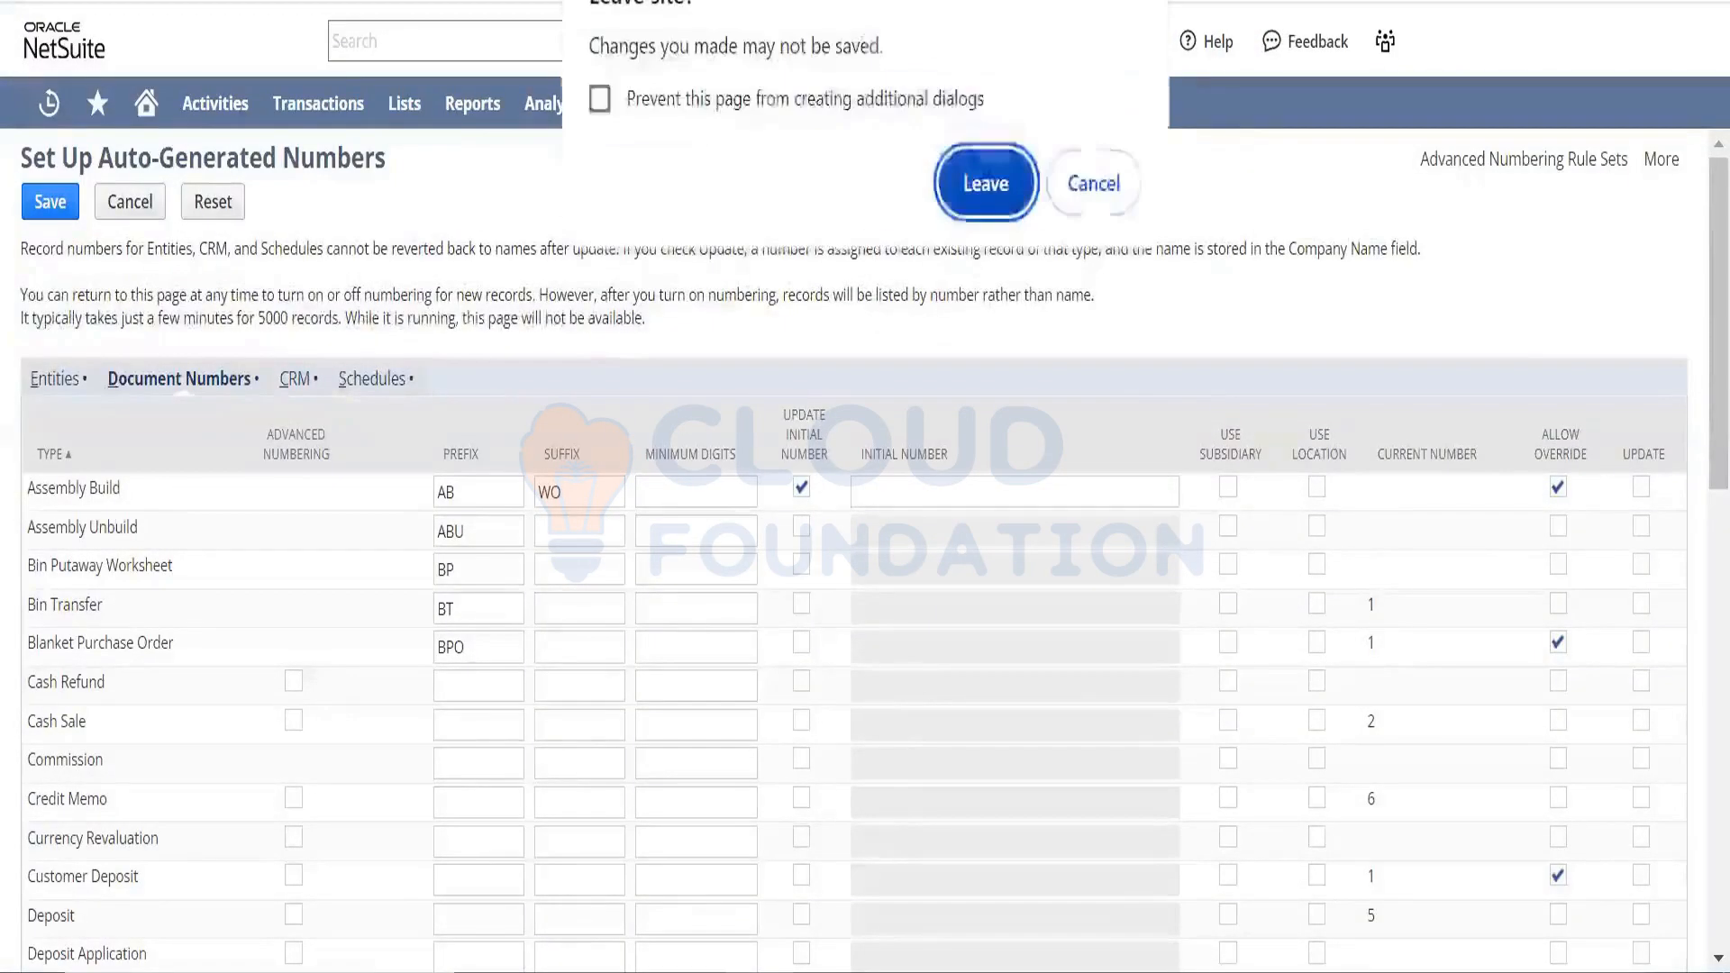
left_click(985, 181)
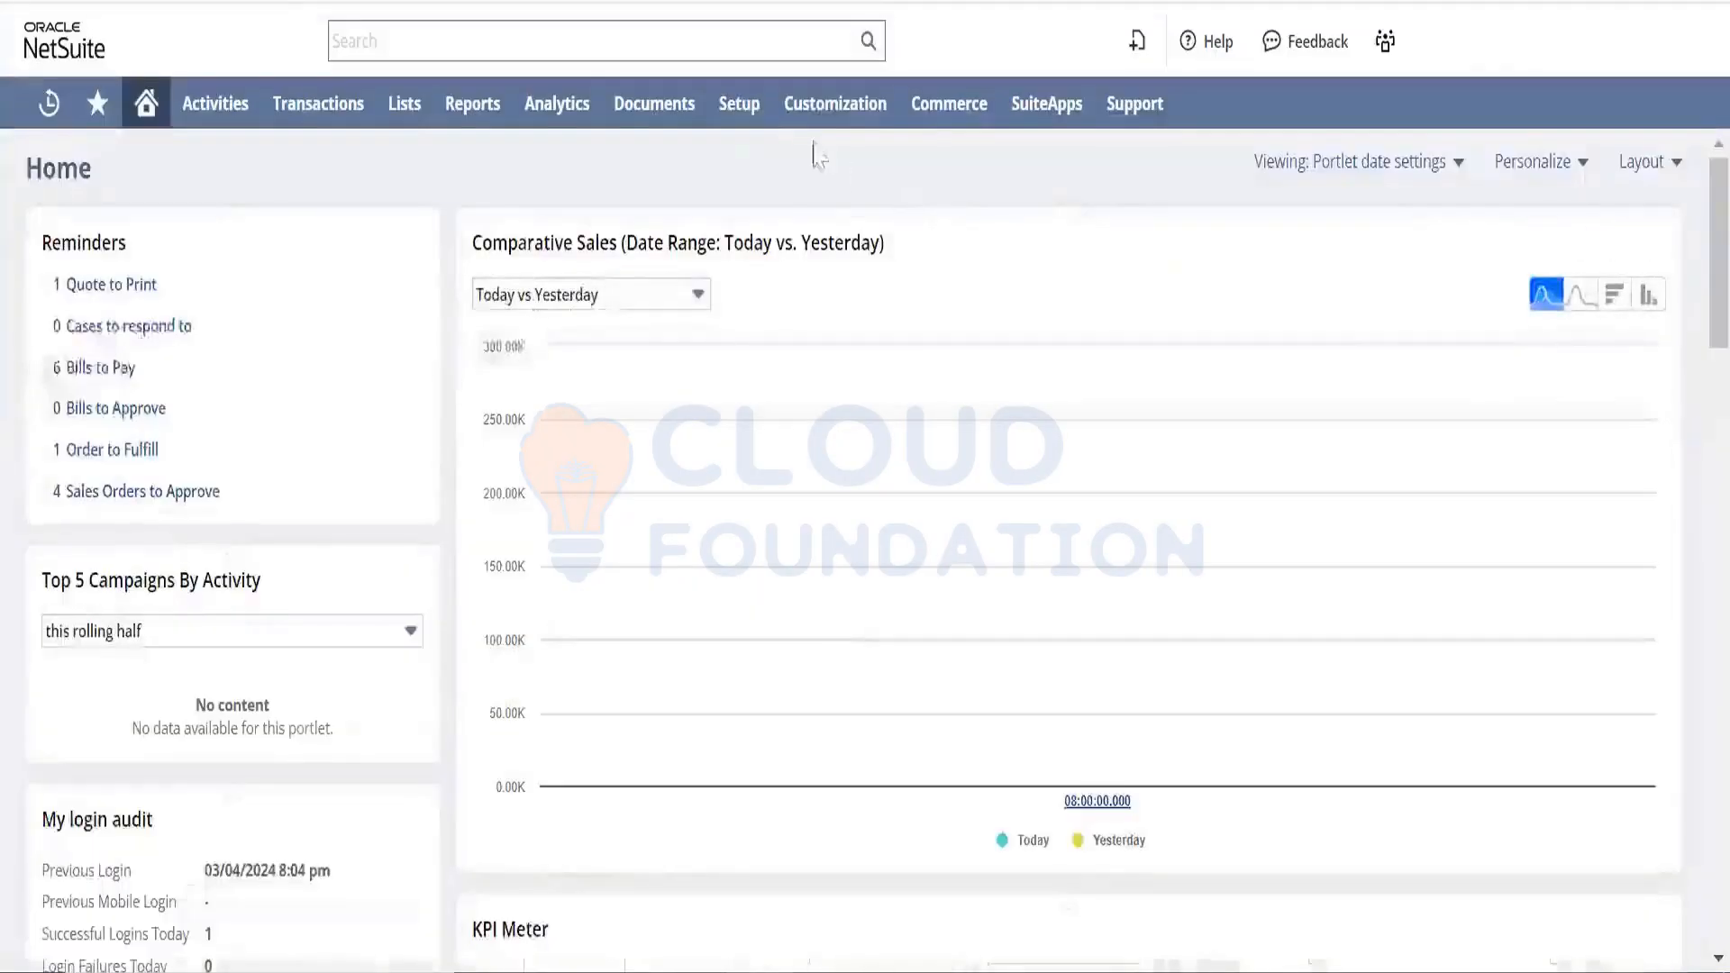
- Open the company's General Preferences page and the personal Set Preferences page
mouse_move(753, 113)
mouse_move(784, 207)
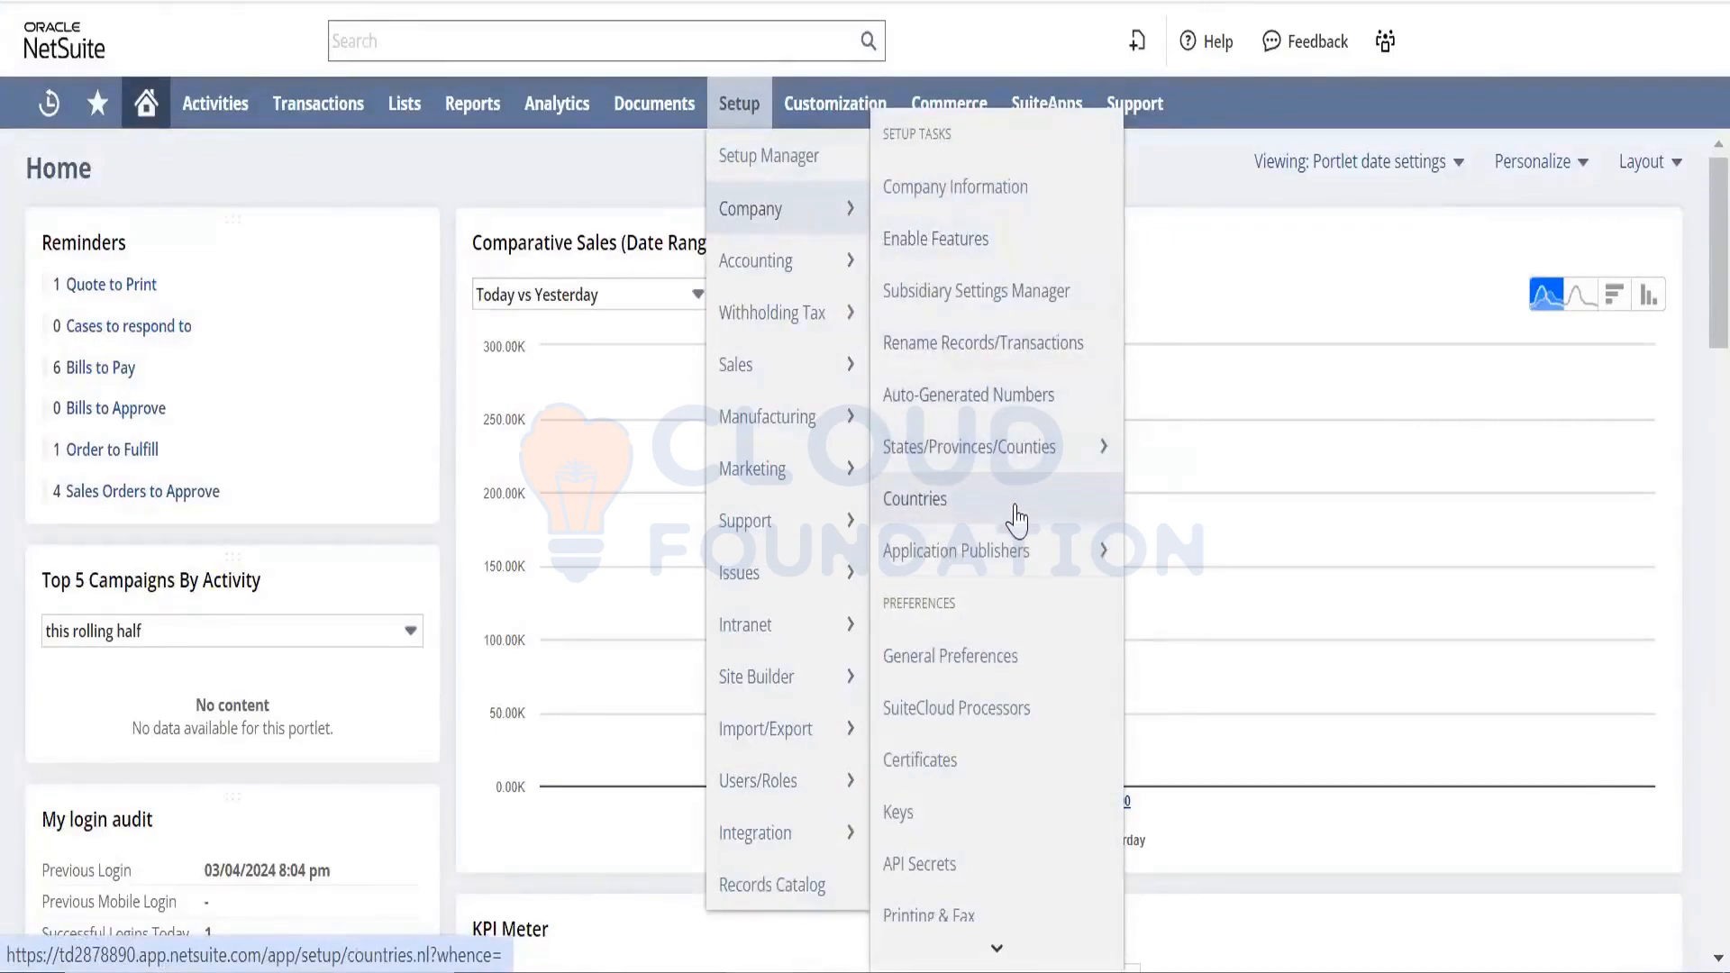
right_click(1000, 657)
left_click(1125, 257)
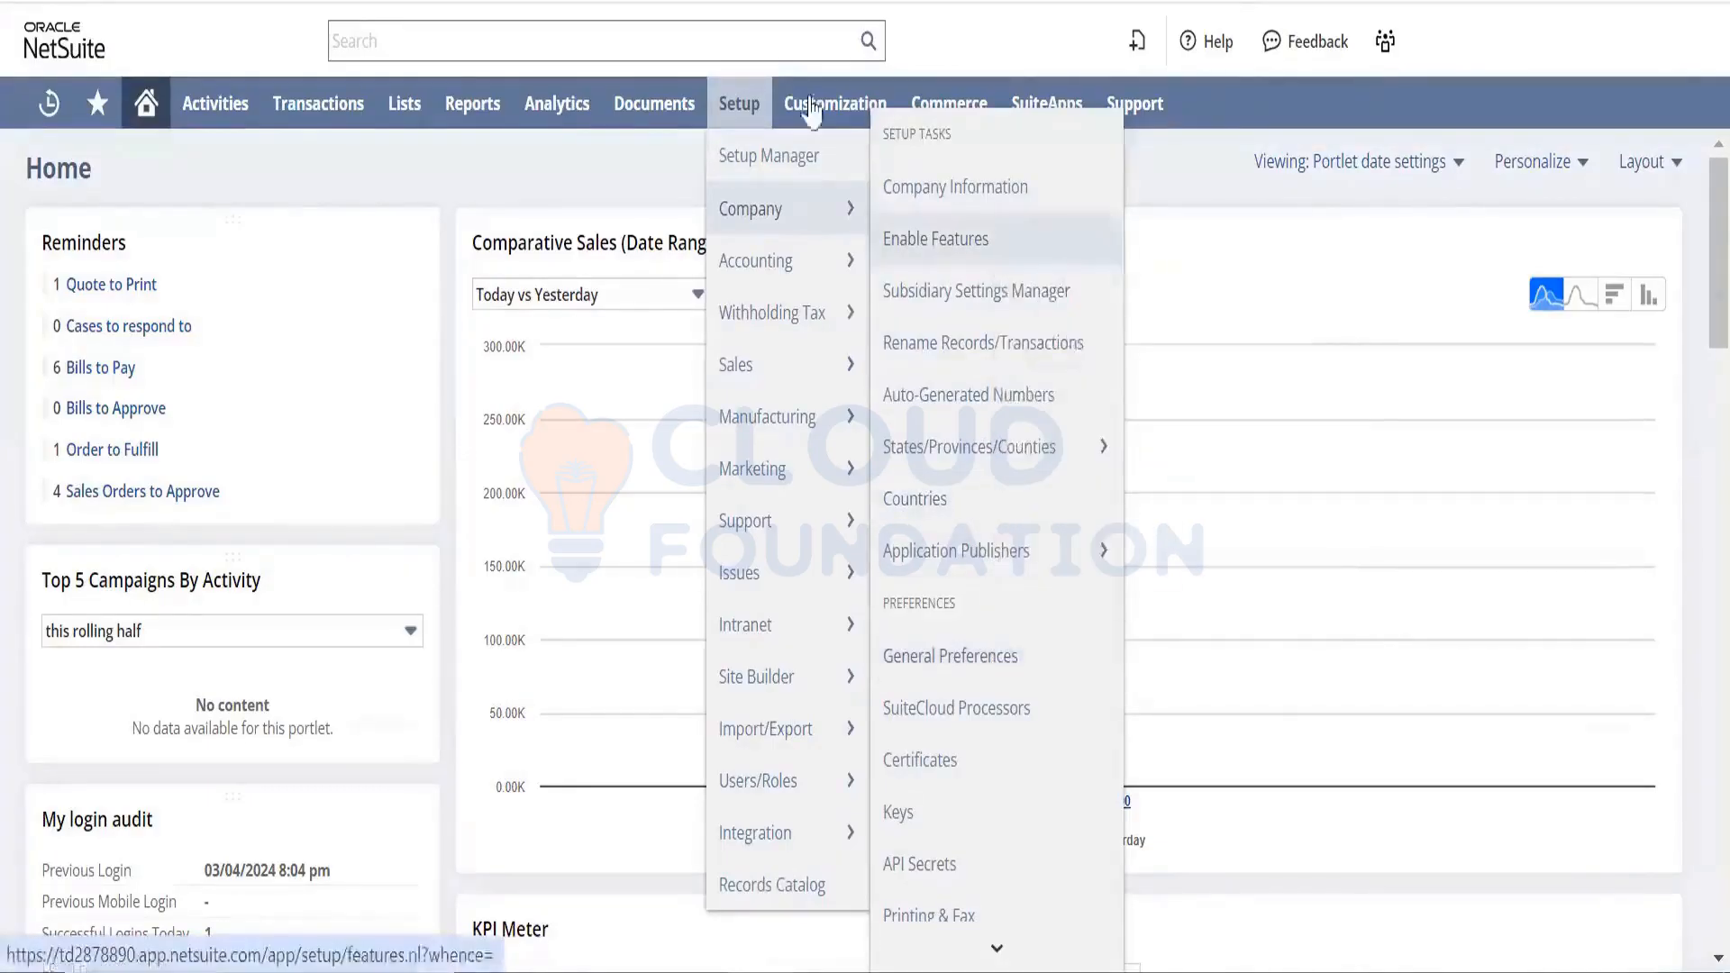
mouse_move(133, 118)
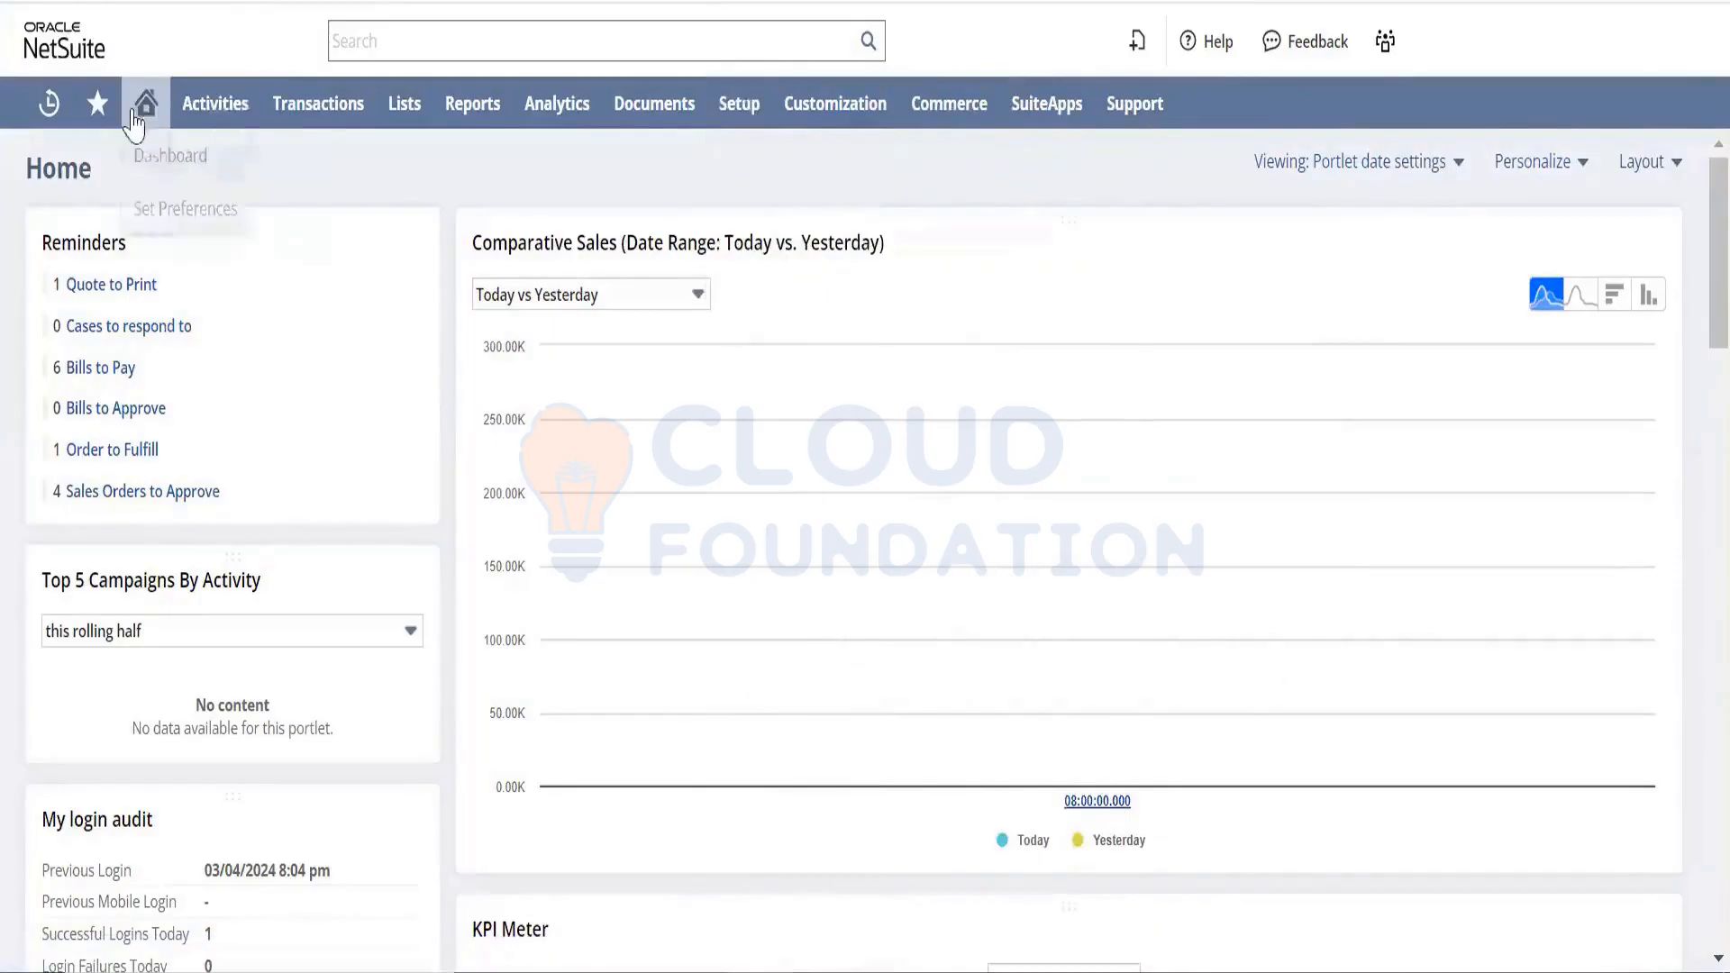
left_click(181, 221)
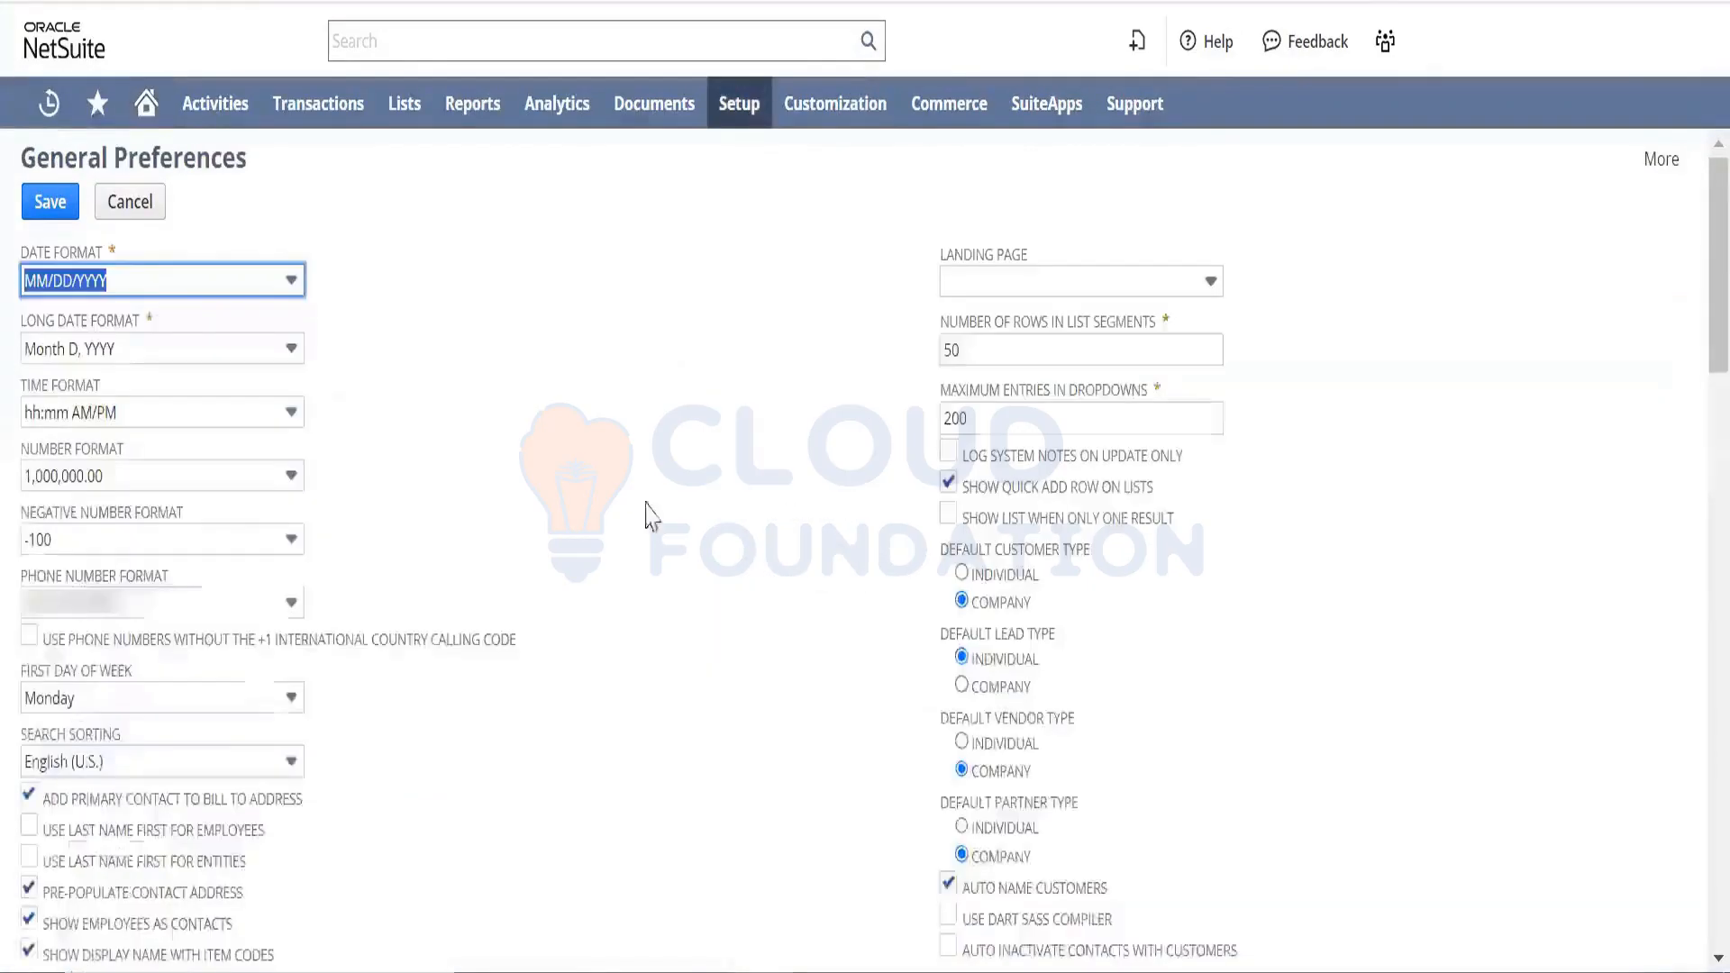
- Look through the General Preferences page, including the format, password and default record type settings
left_click(642, 707)
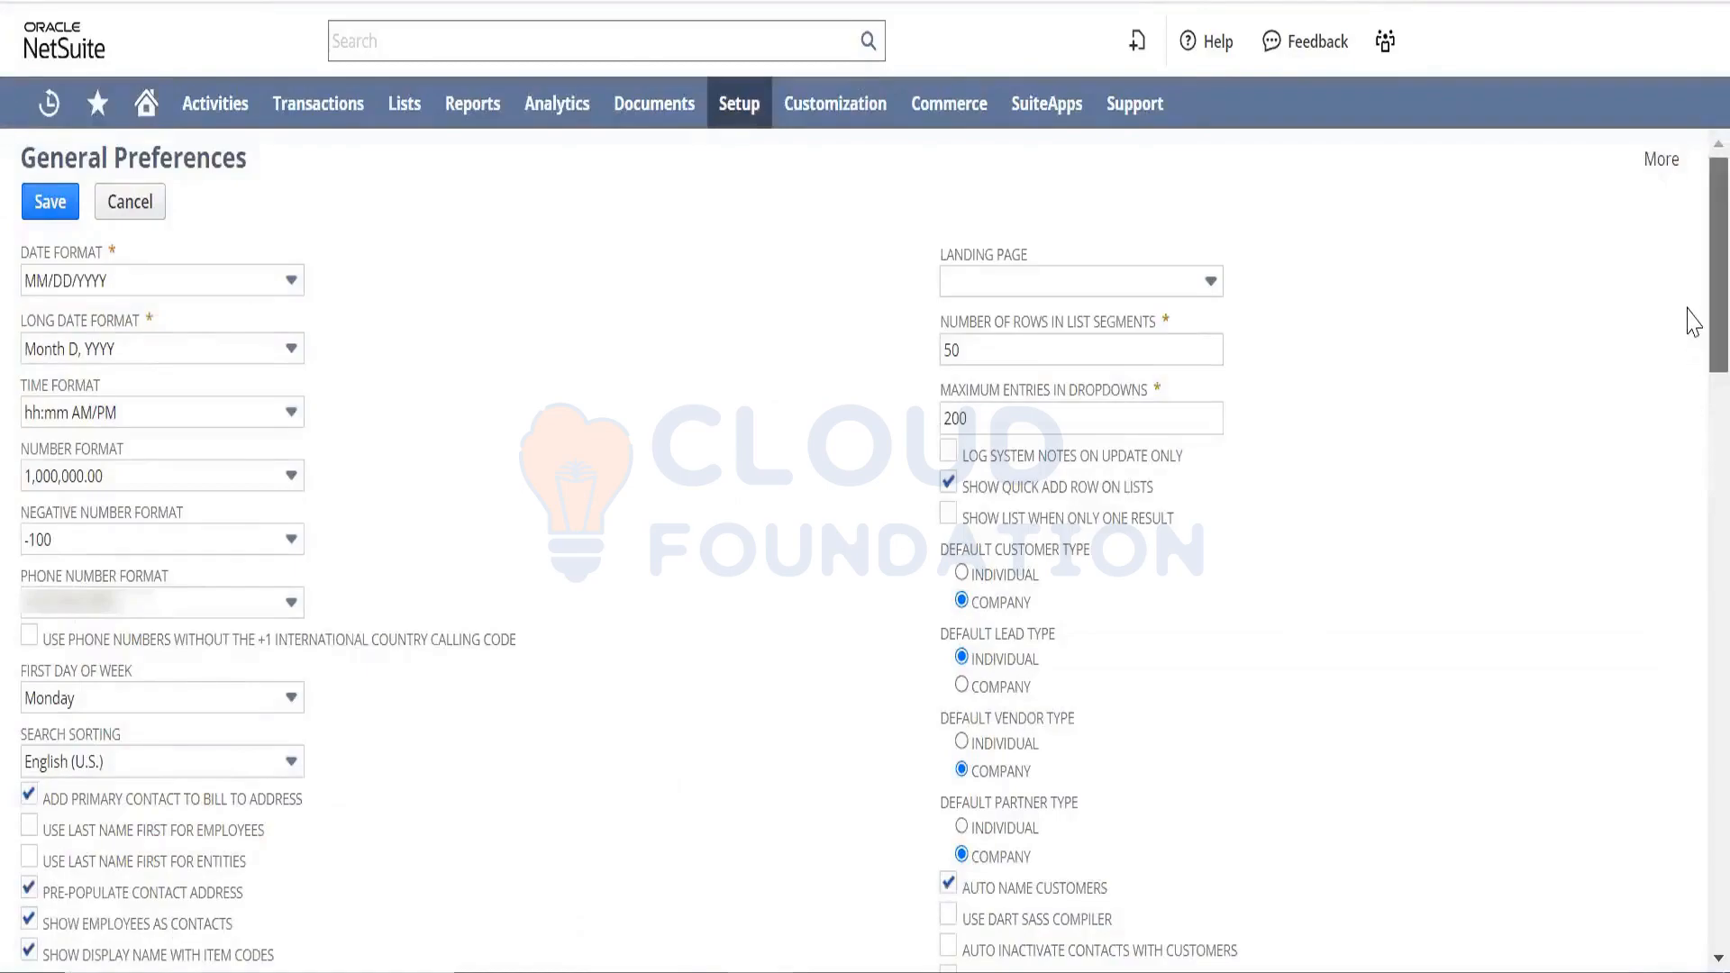
scroll(1690, 361, "down", 2)
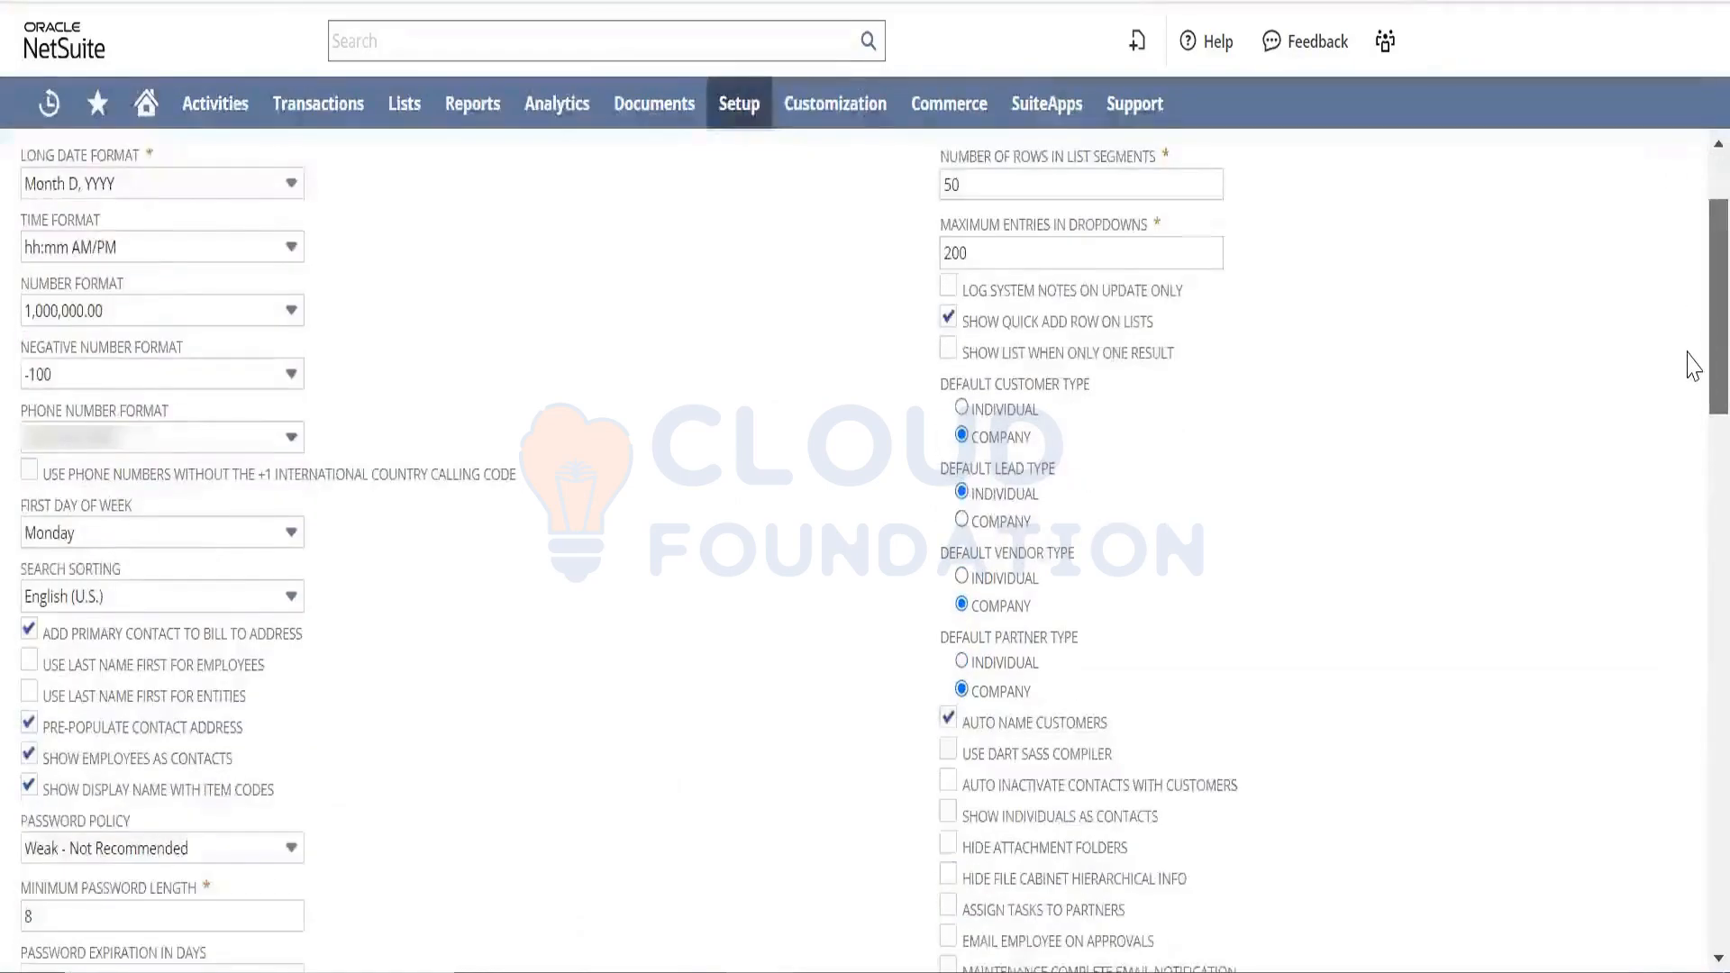
scroll(1694, 365, "down", 7)
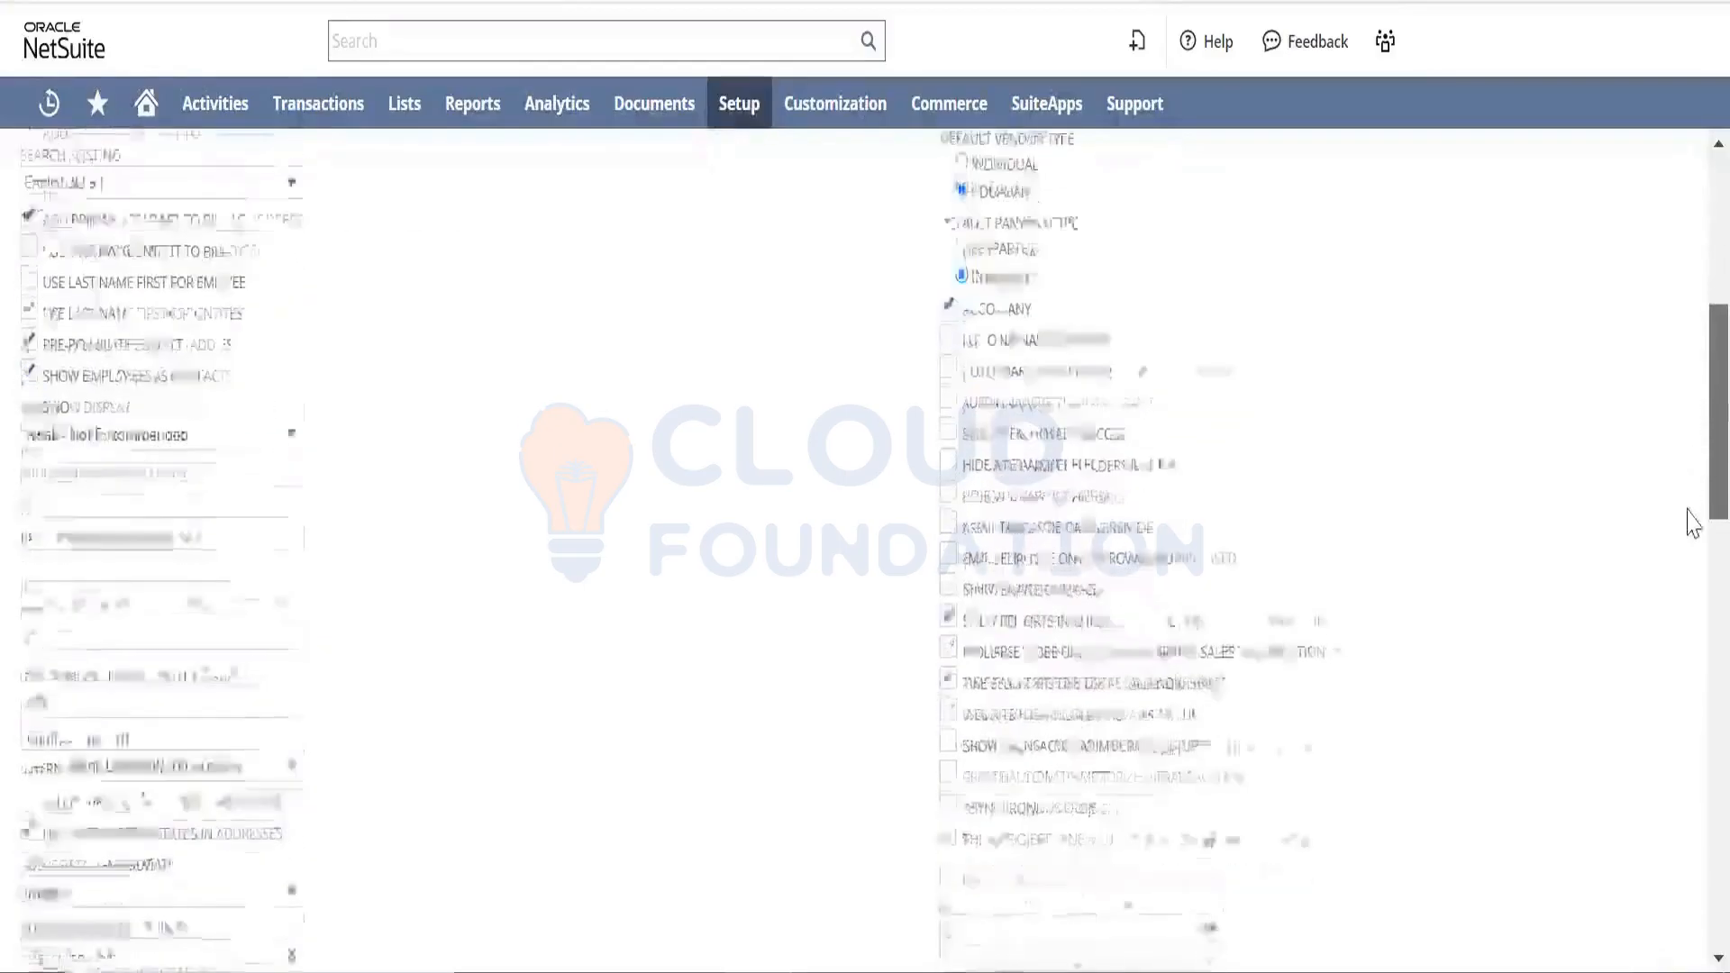
scroll(1691, 558, "down", 3)
scroll(1688, 359, "up", 12)
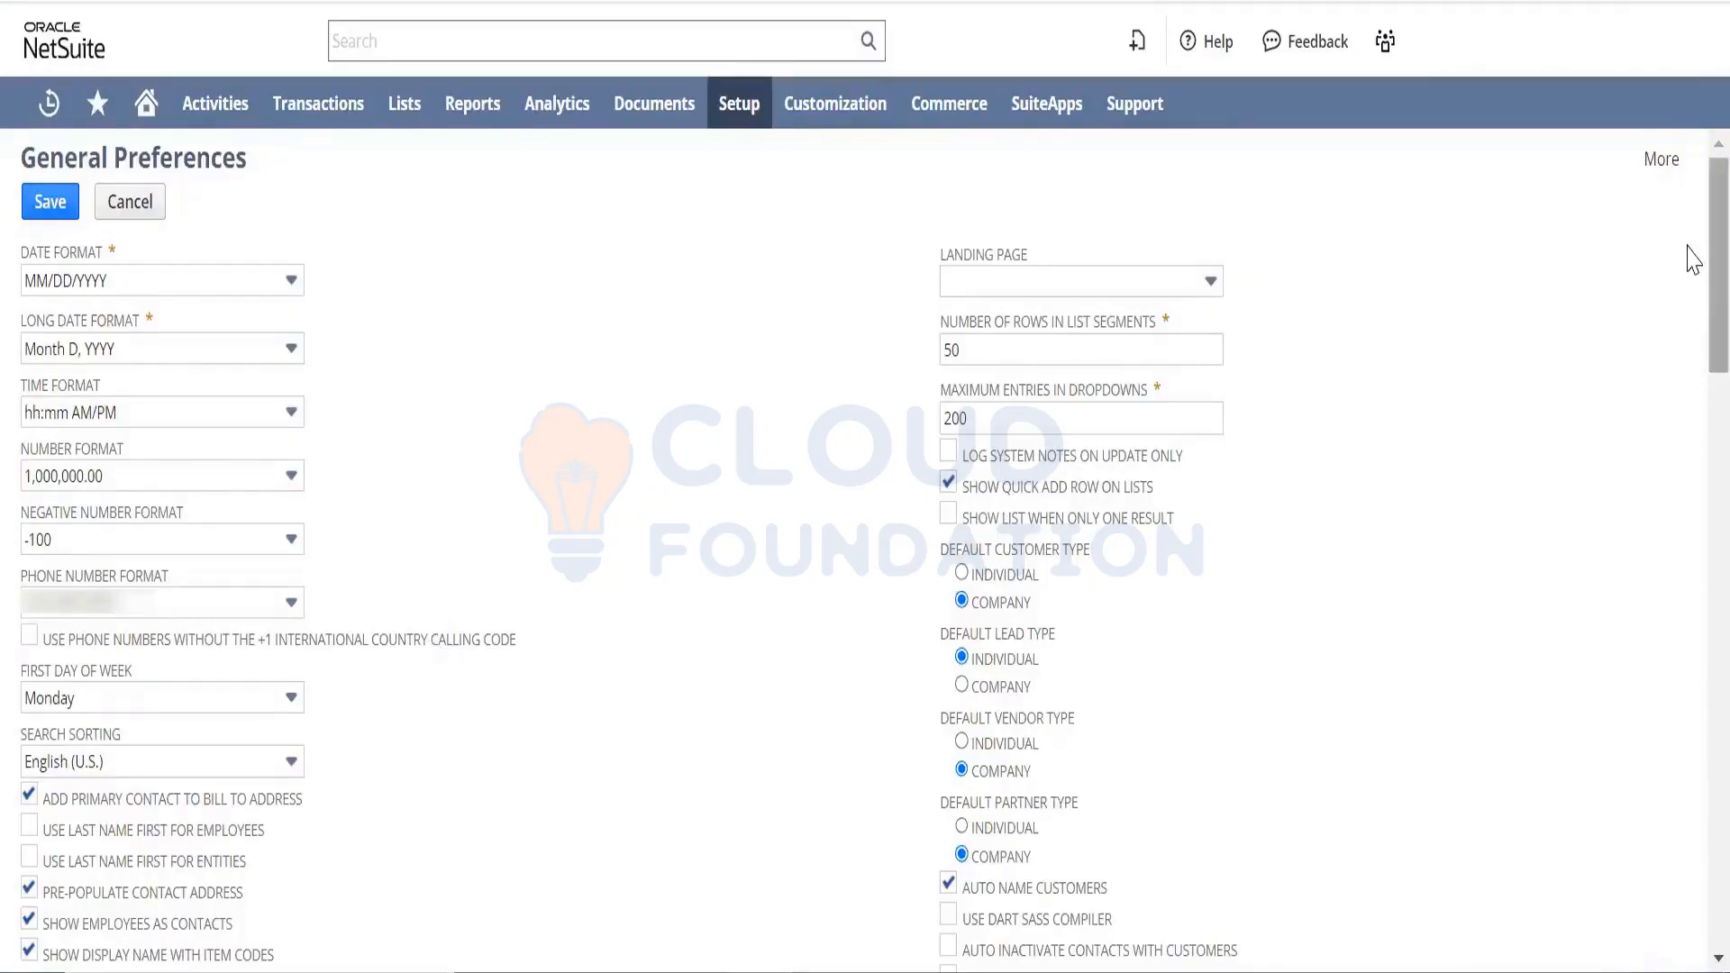
scroll(1689, 271, "down", 2)
scroll(1693, 270, "up", 1)
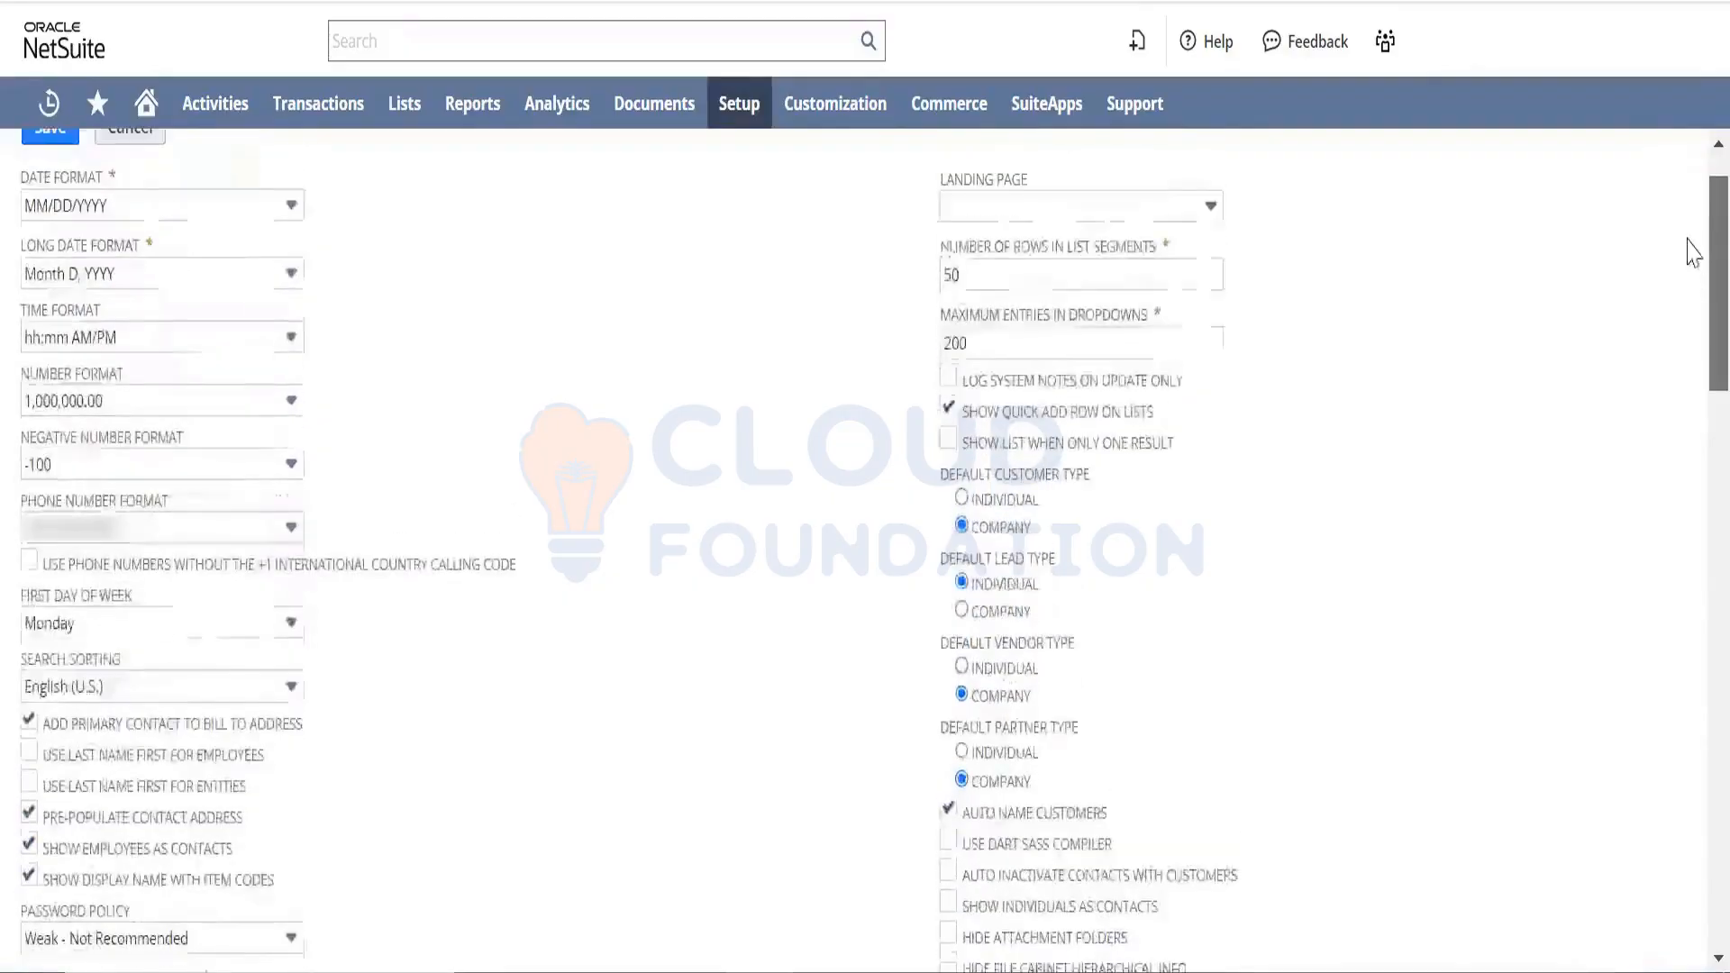
scroll(1682, 248, "up", 1)
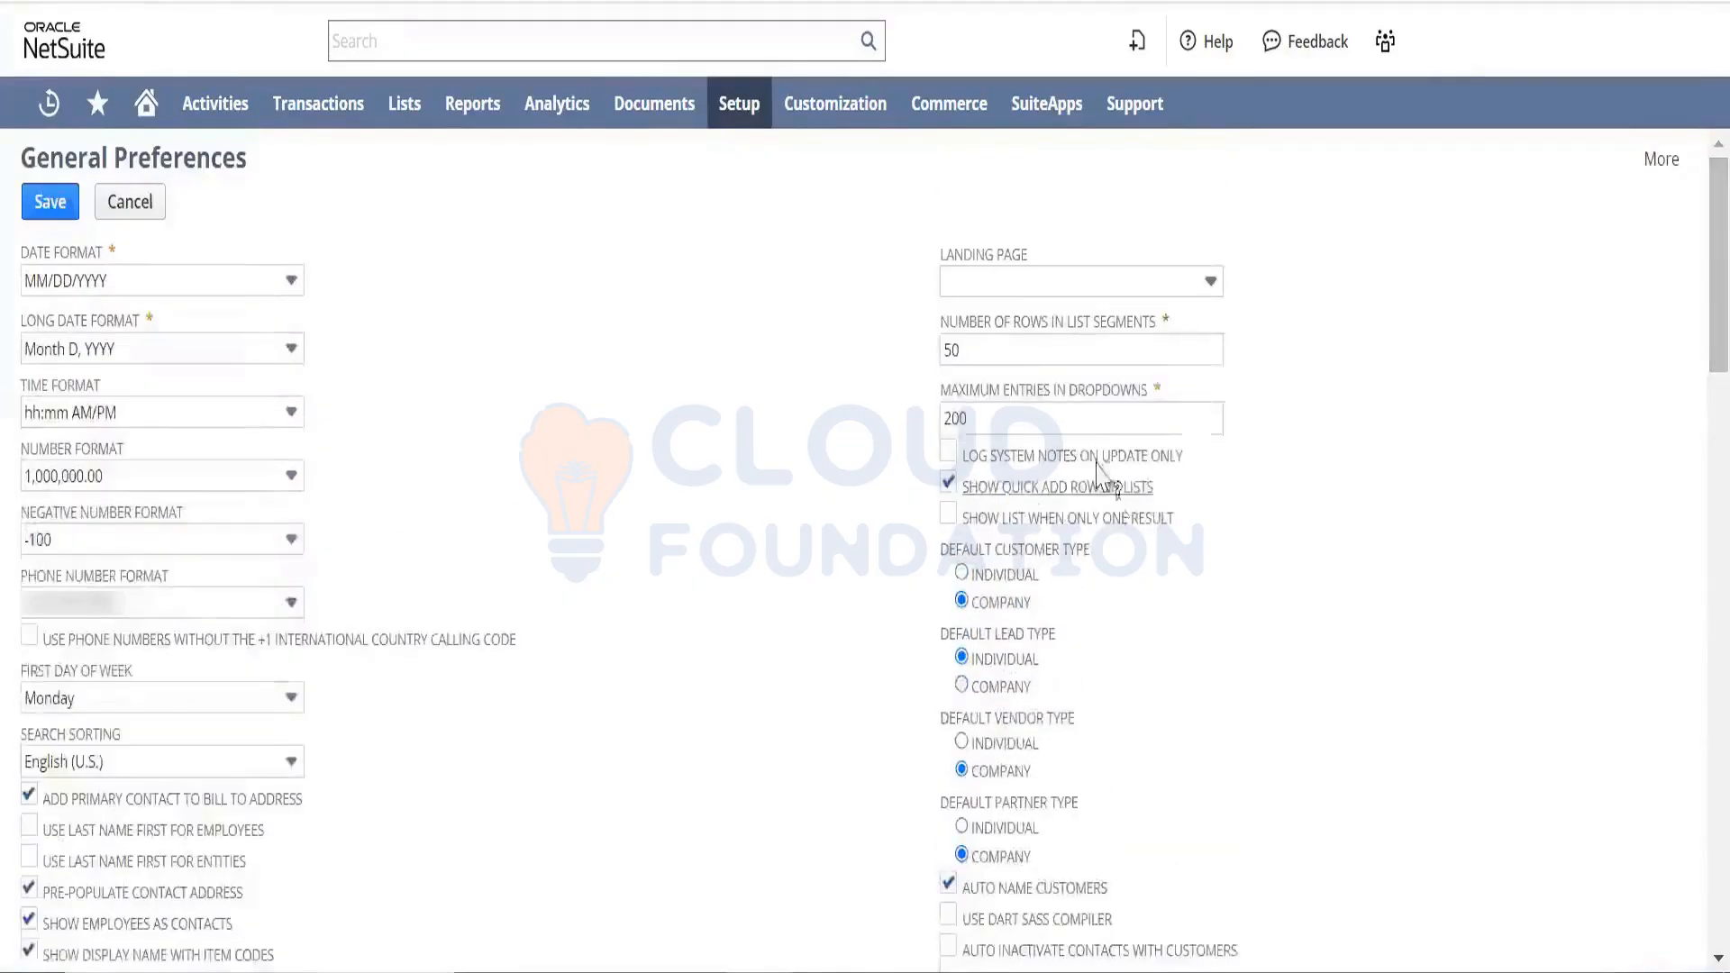
- Examine the Number of Rows in List Segments and Maximum Entries in Dropdowns preferences and the global search field
left_click(1032, 359)
left_click_drag(964, 353, 939, 362)
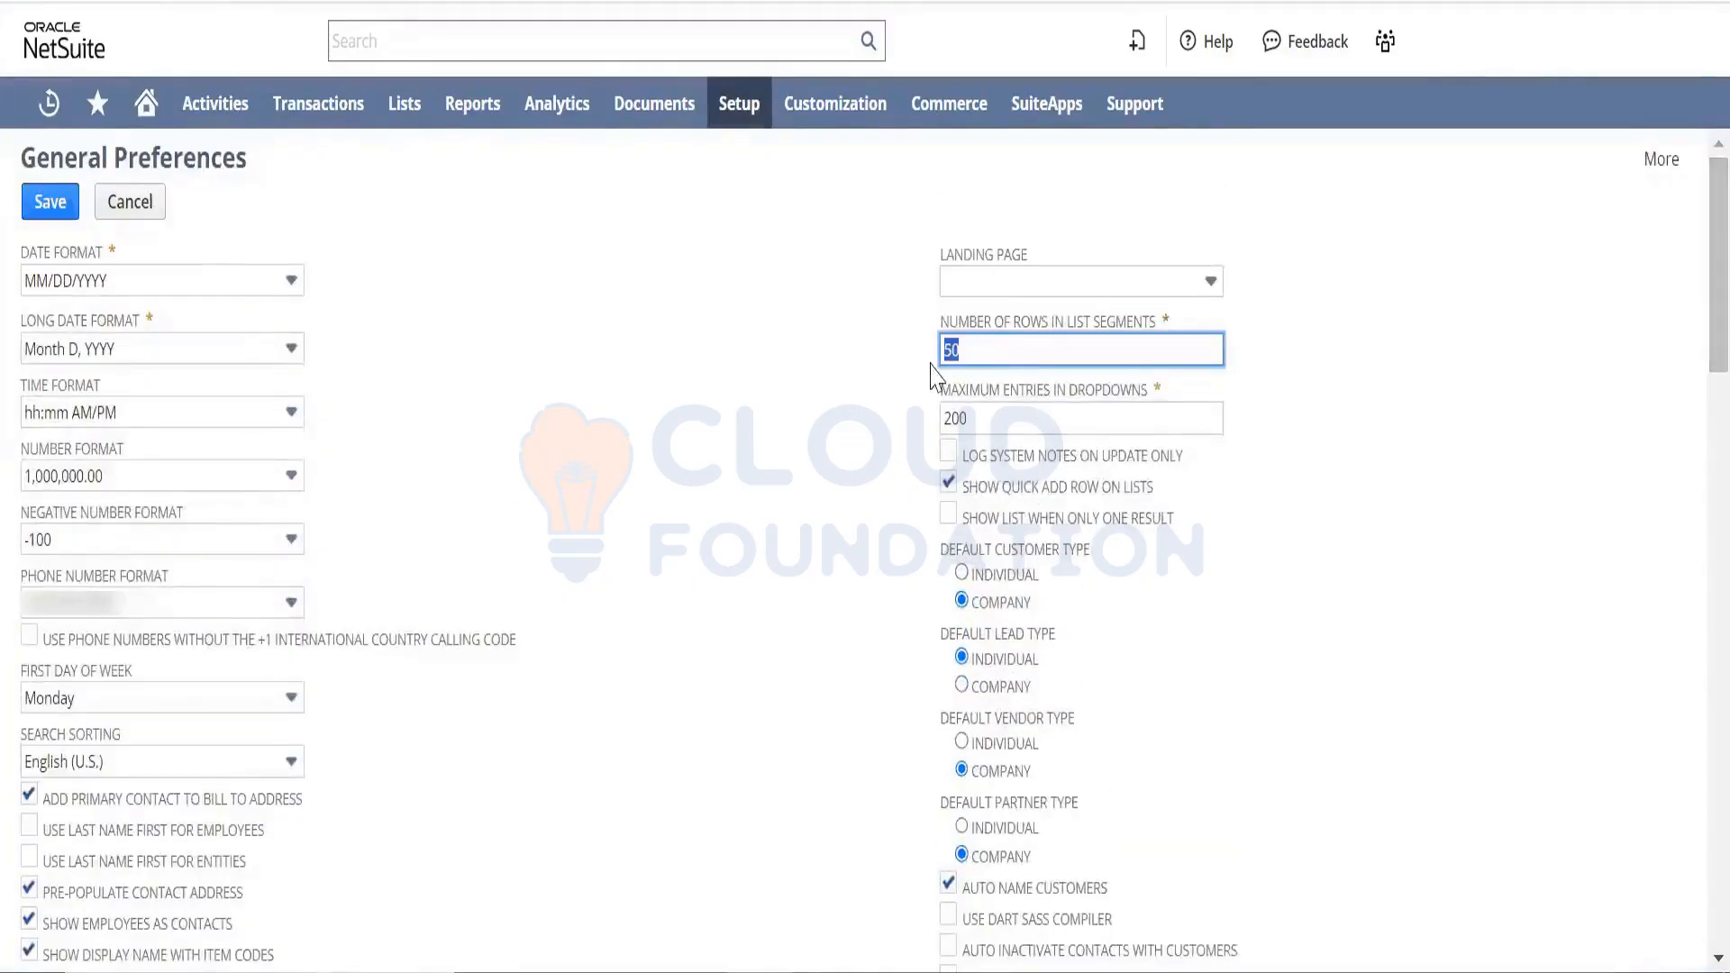
left_click(996, 419)
left_click_drag(995, 418, 934, 420)
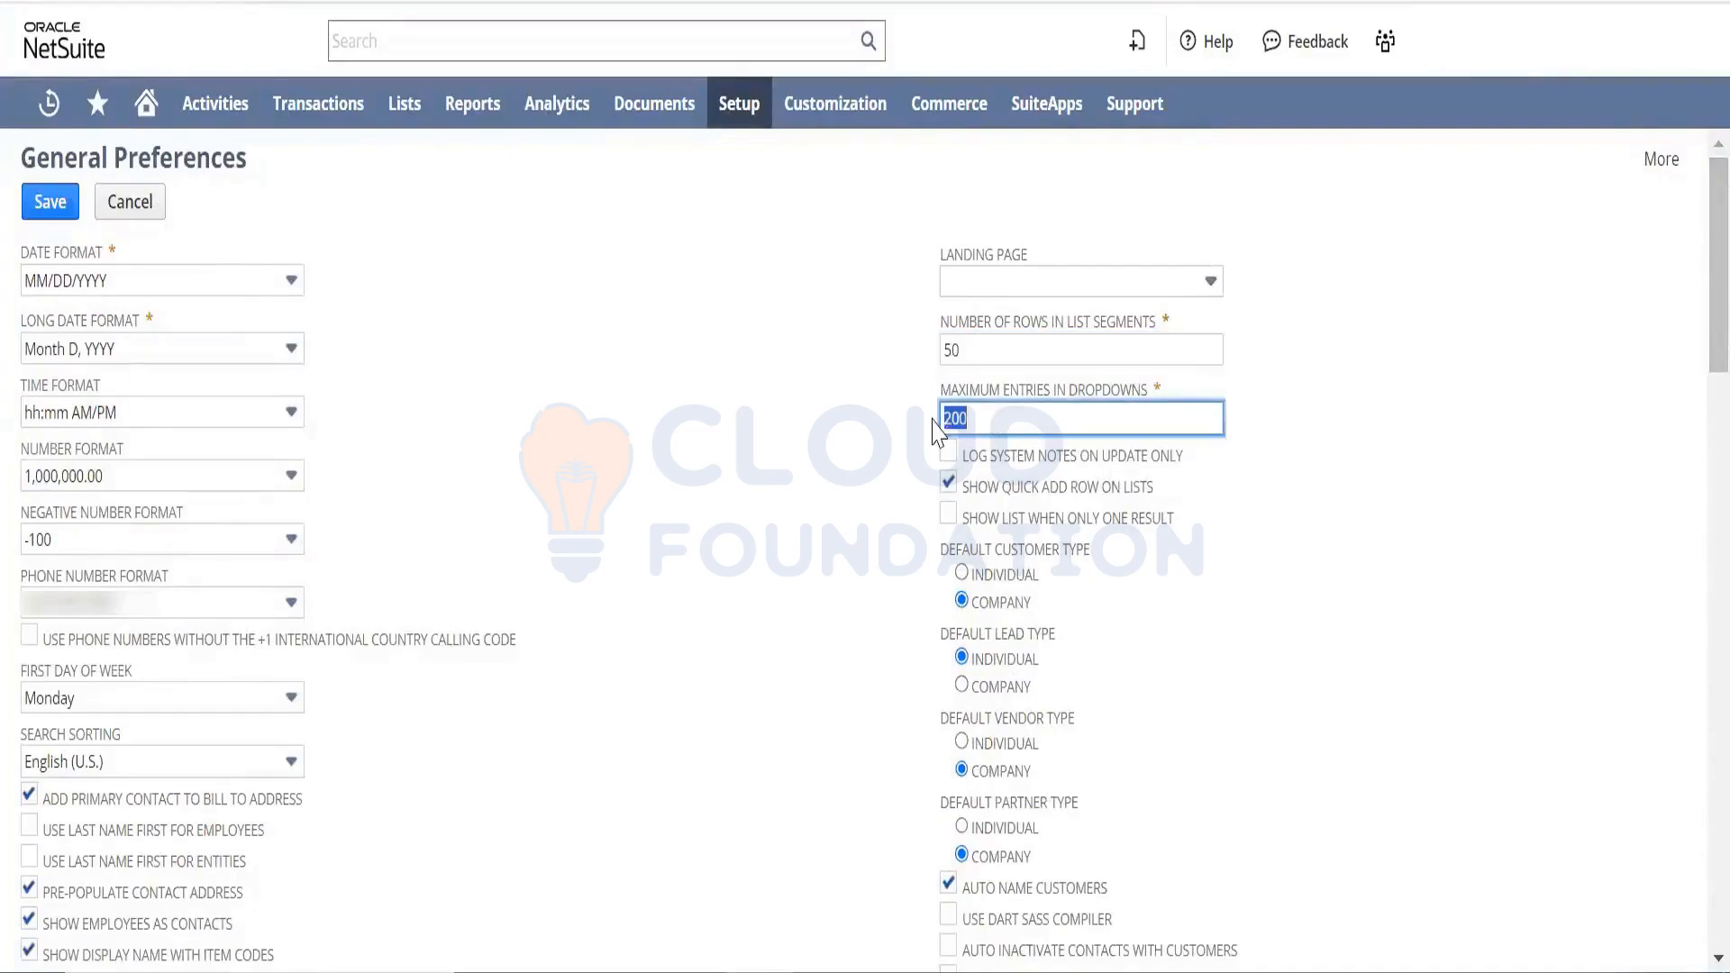
left_click(832, 495)
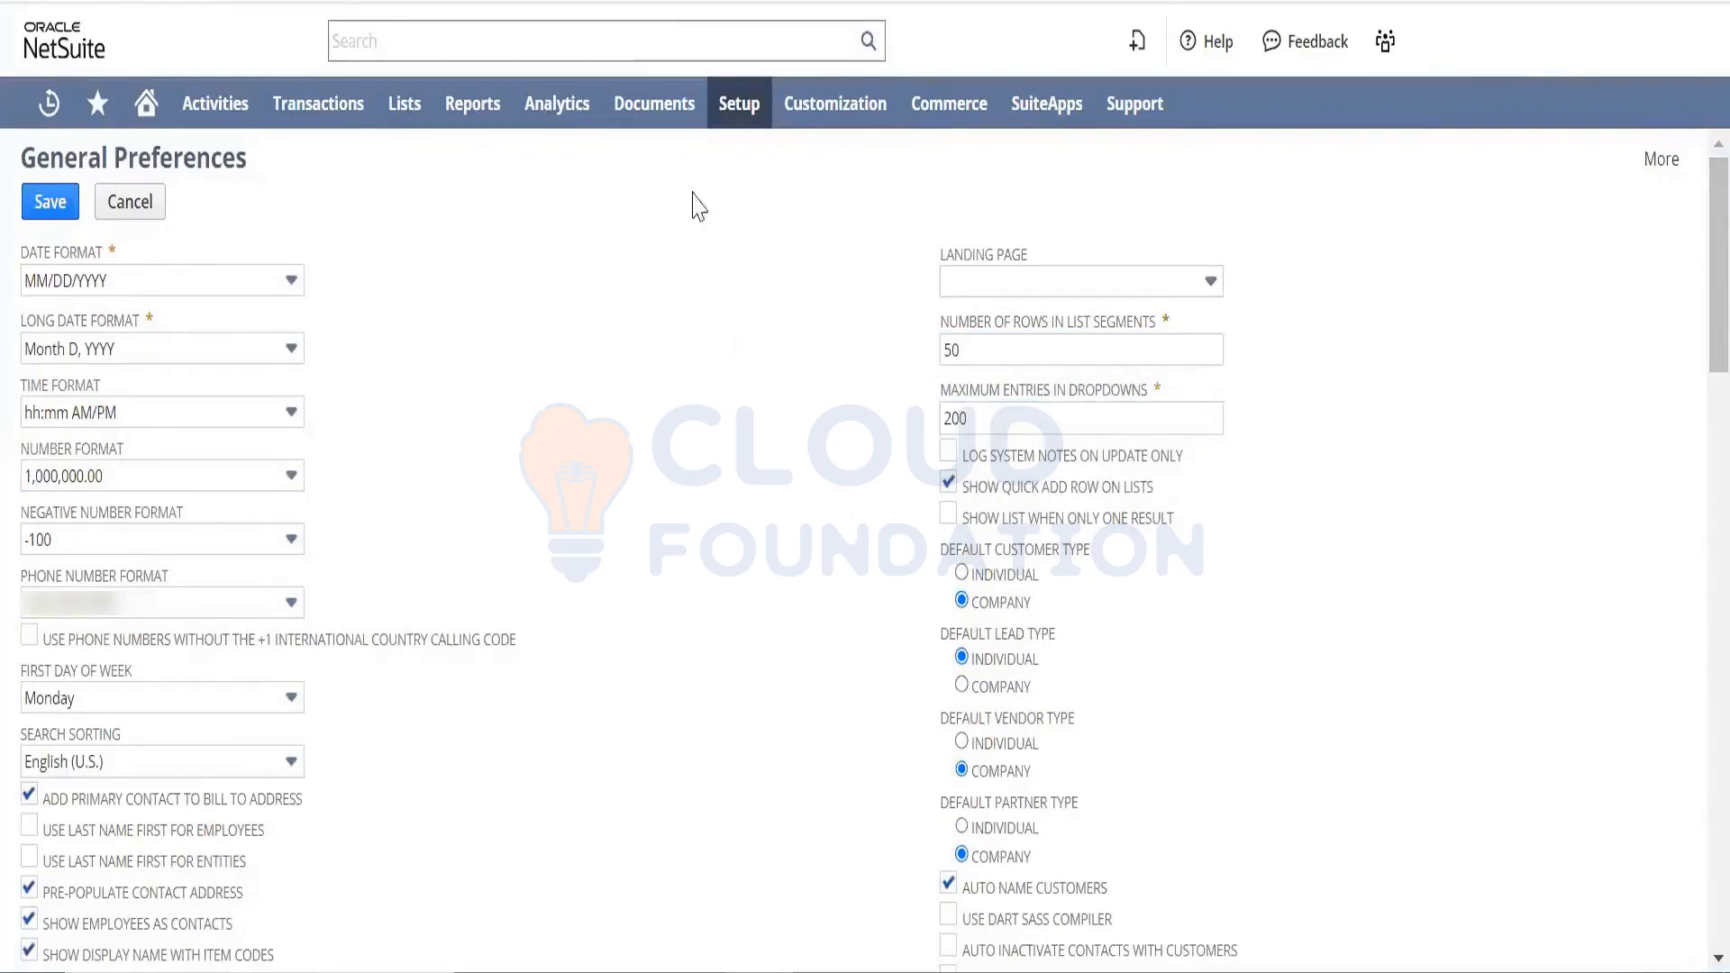
left_click(638, 39)
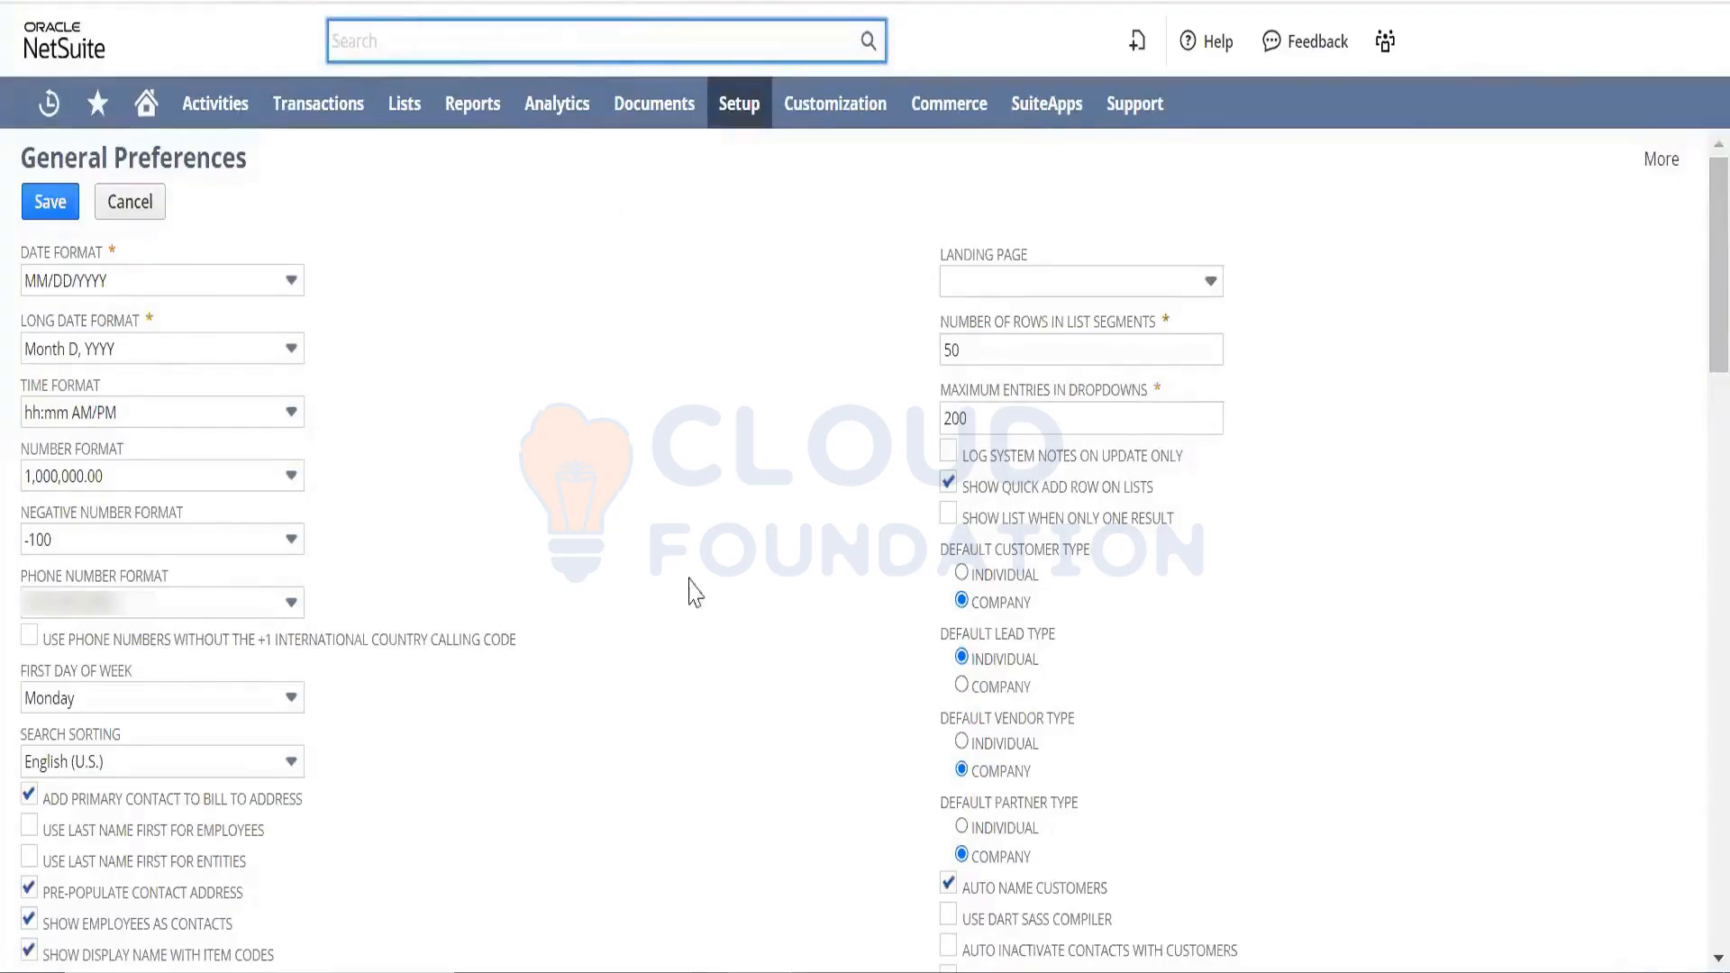
left_click(728, 624)
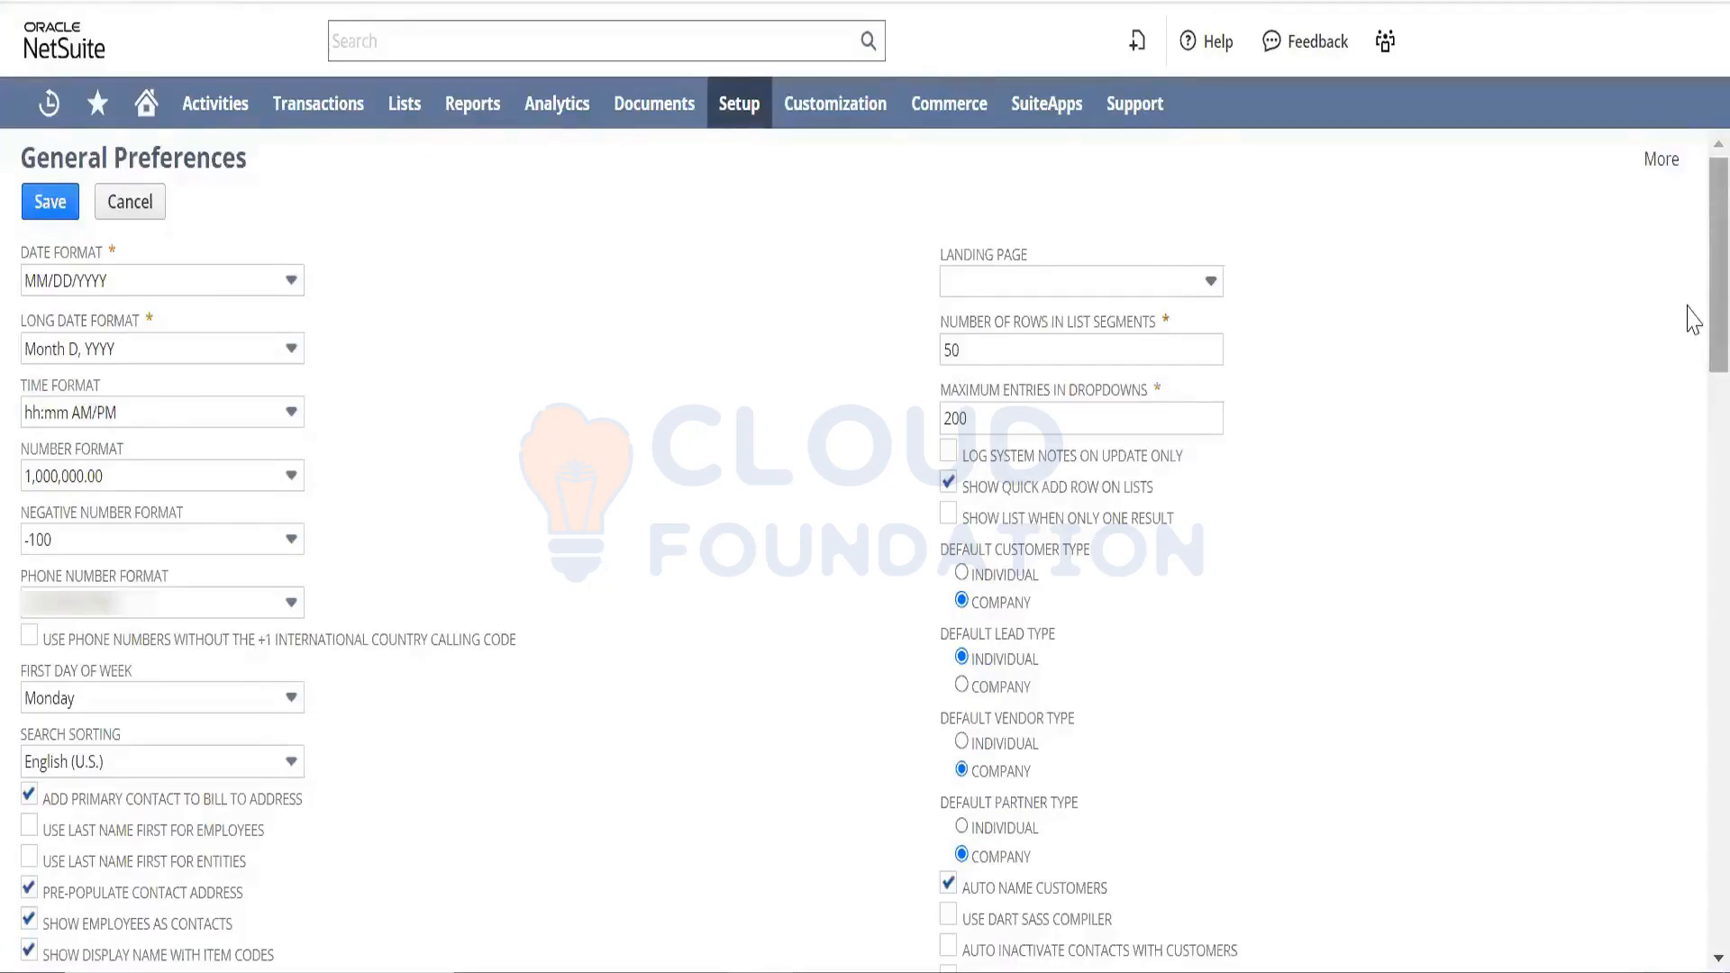
- Disallow user overrides for Address Mapping Type, CSV column and decimal delimiters, Calculate Forecasts as Weighted, Calendar System and Customer Credit Limit Handling
left_click_drag(1703, 329, 1692, 712)
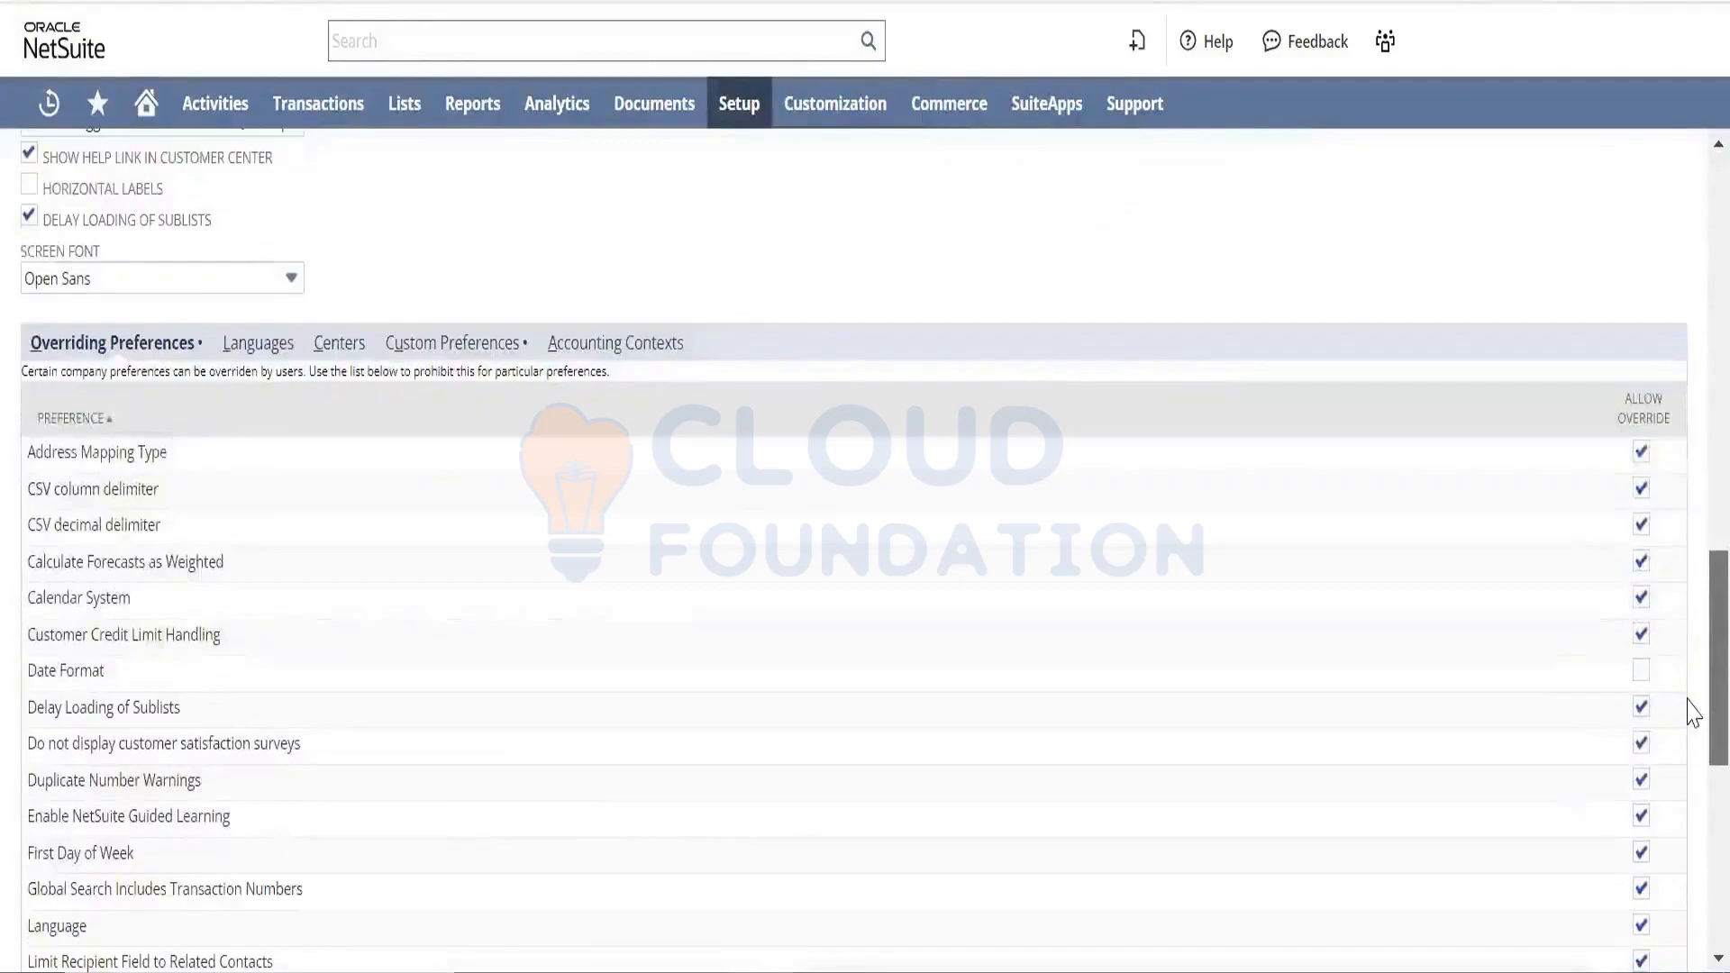
left_click(1641, 455)
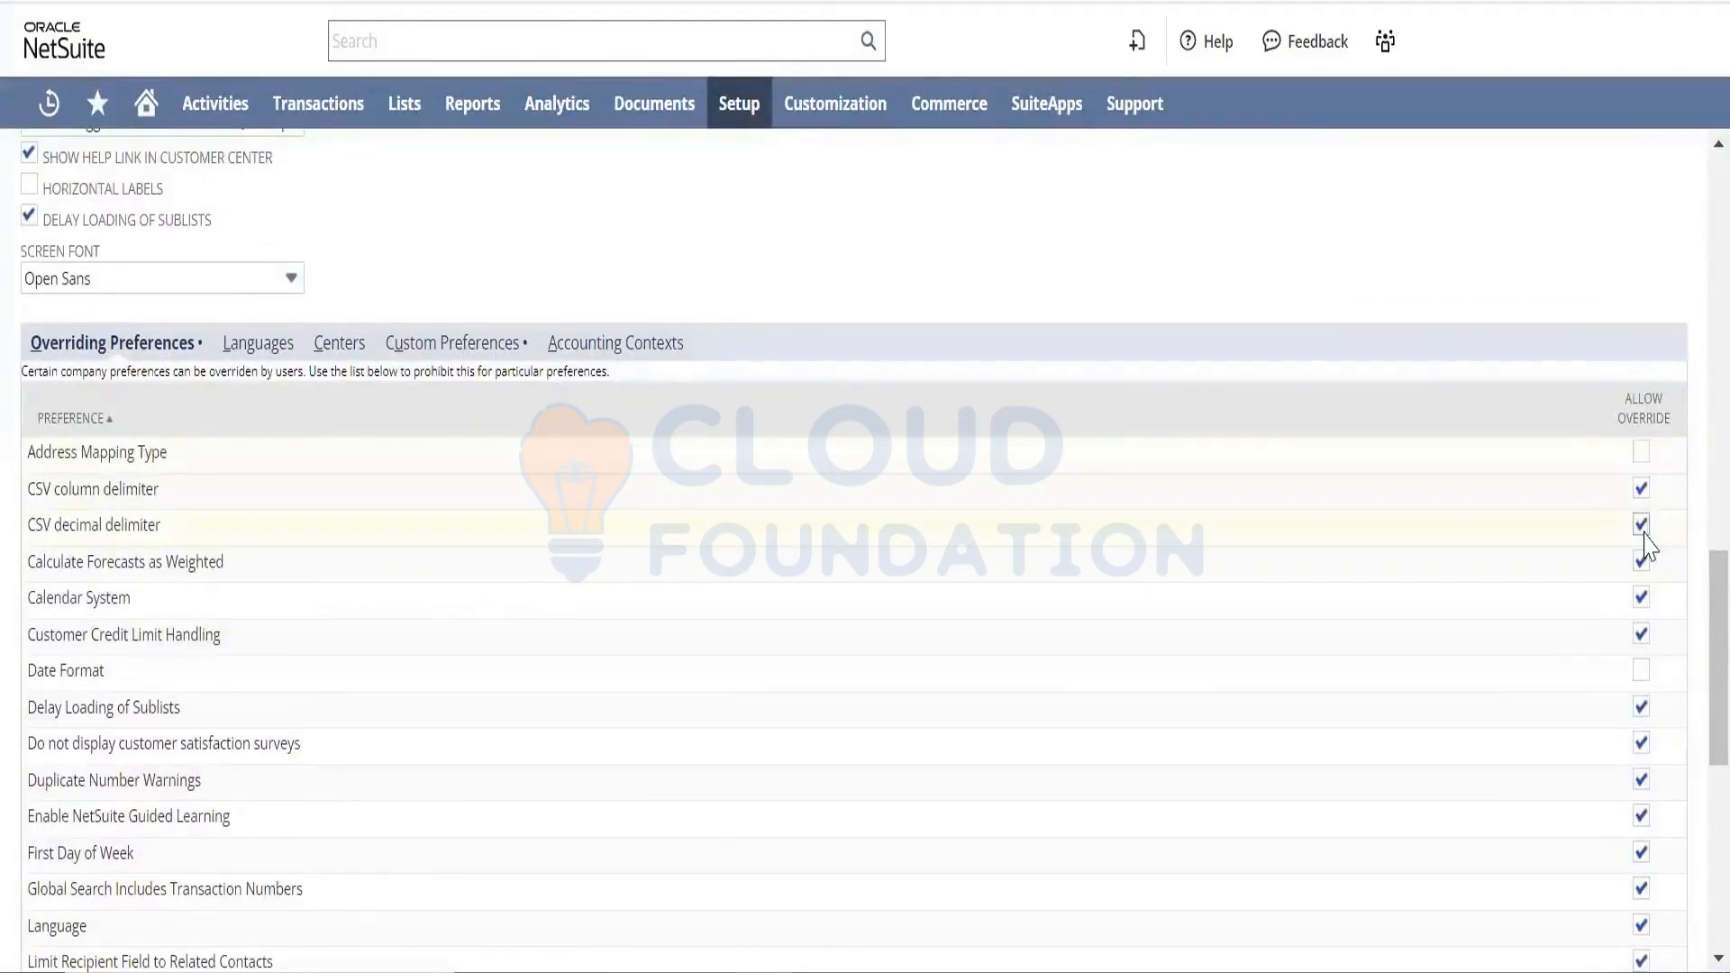
left_click(1641, 488)
left_click(1641, 525)
left_click(1641, 562)
left_click(1641, 597)
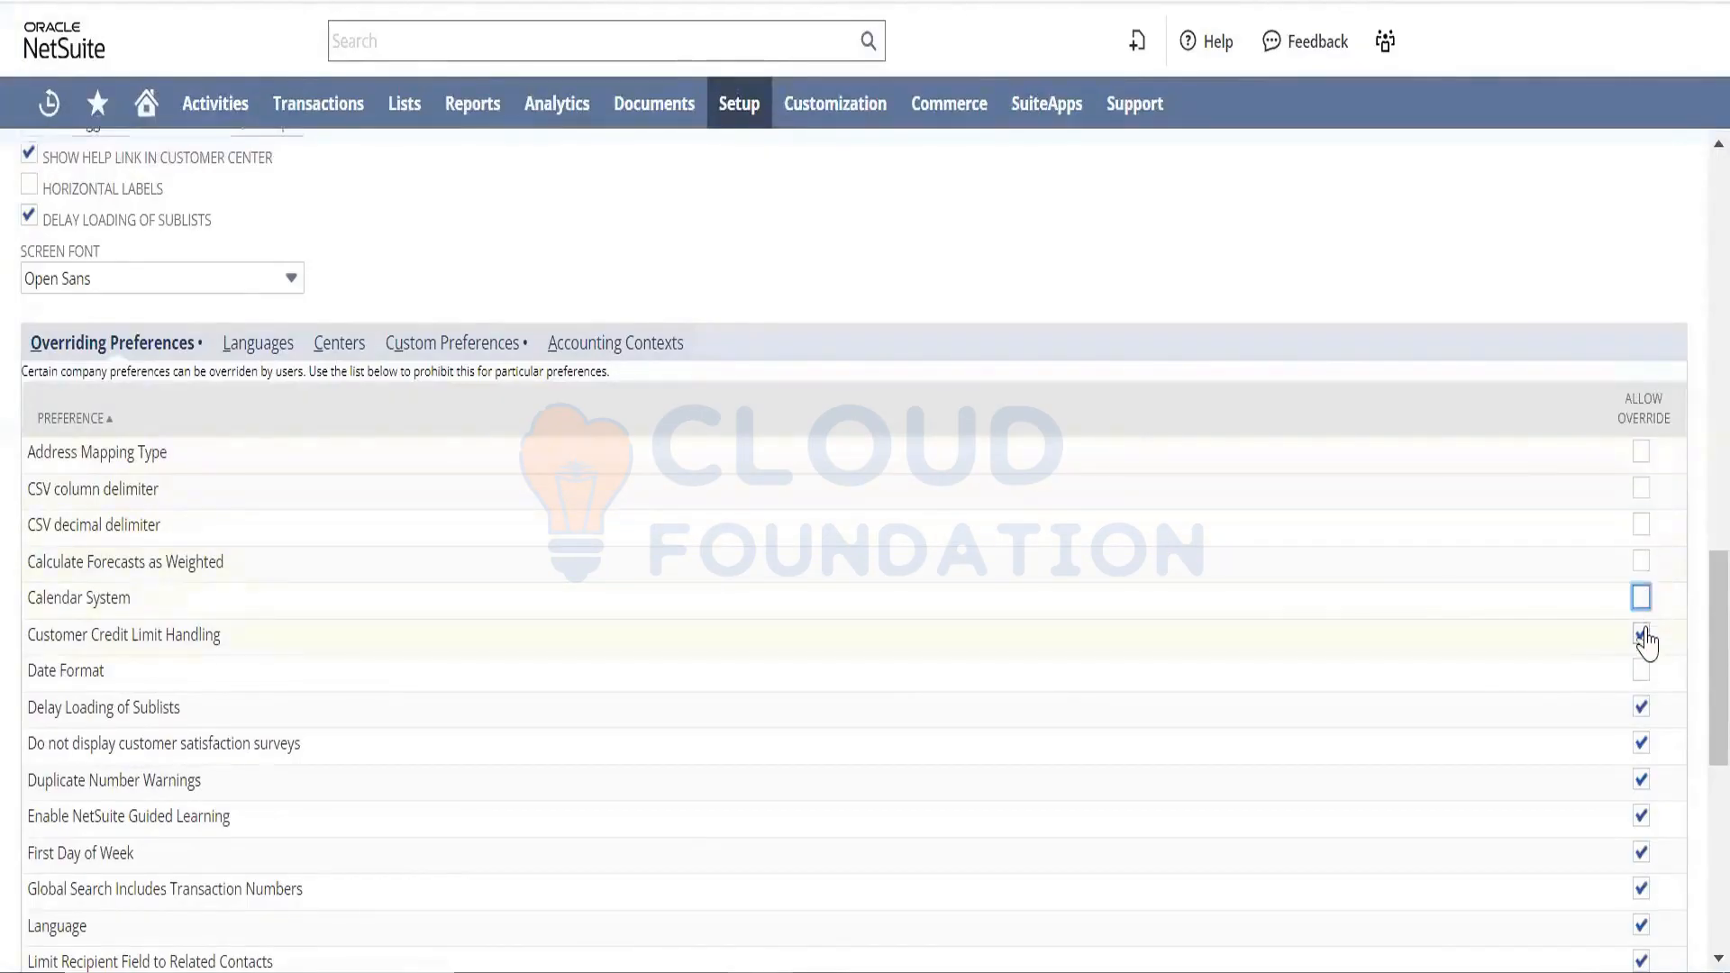
left_click(1641, 634)
- Examine the rest of the Overriding Preferences list for the preferences that users may override
scroll(1692, 639, "down", 4)
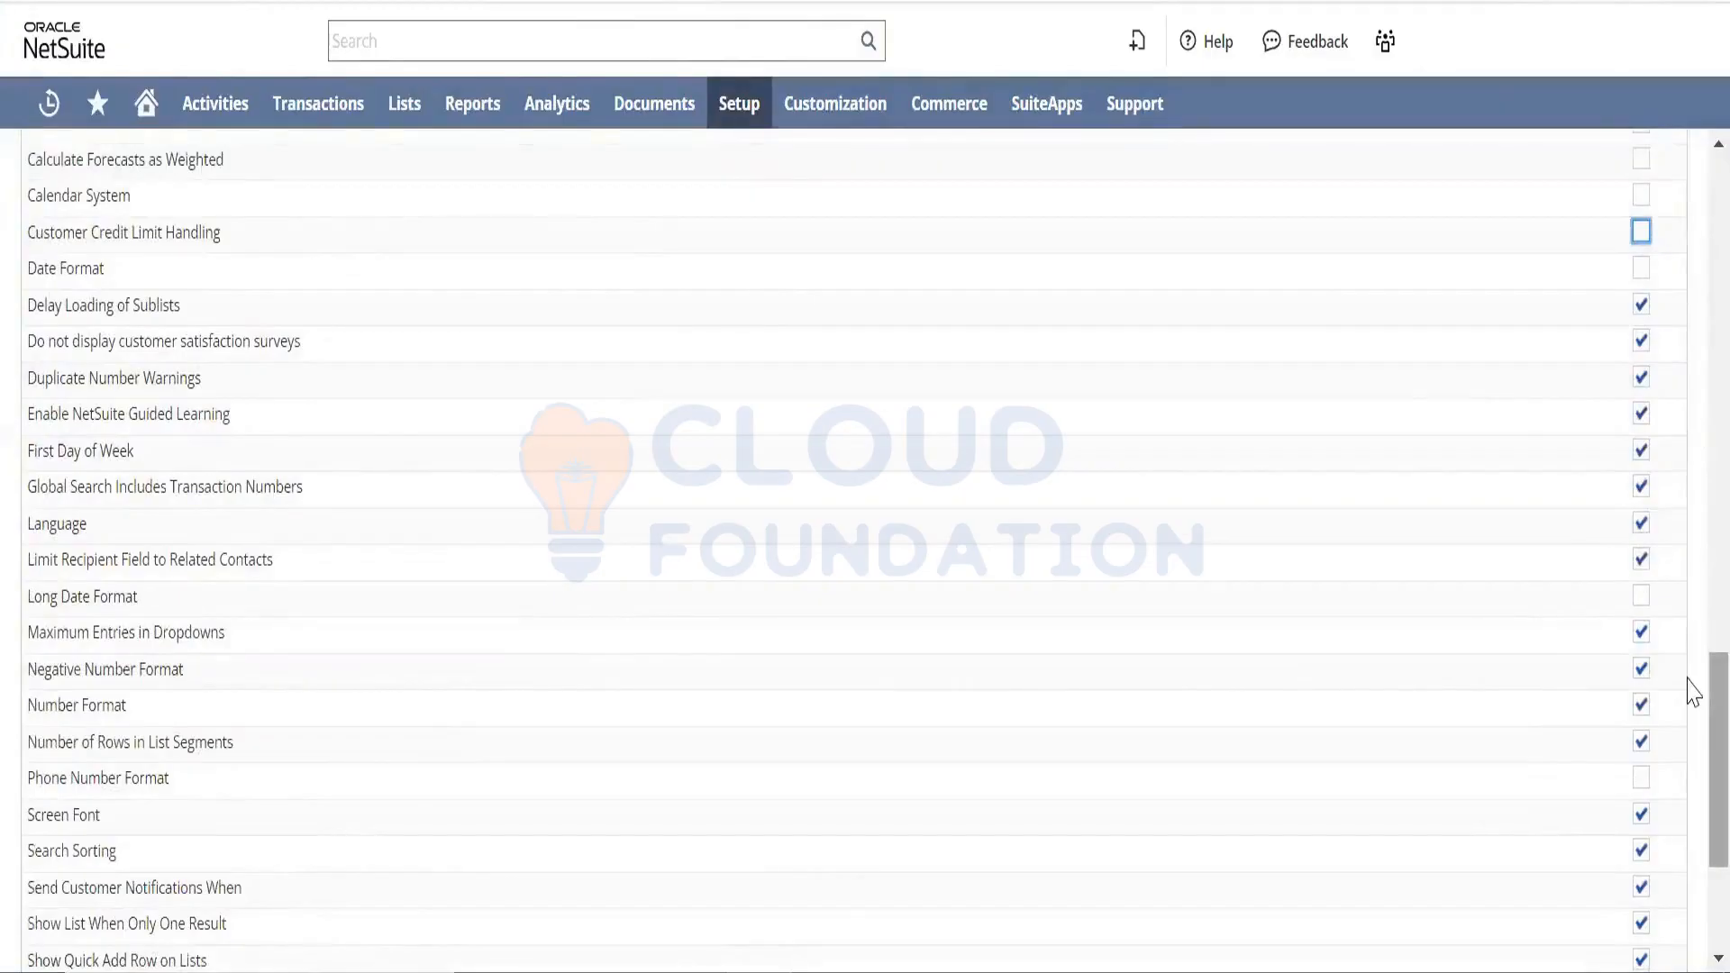
scroll(1693, 576, "up", 5)
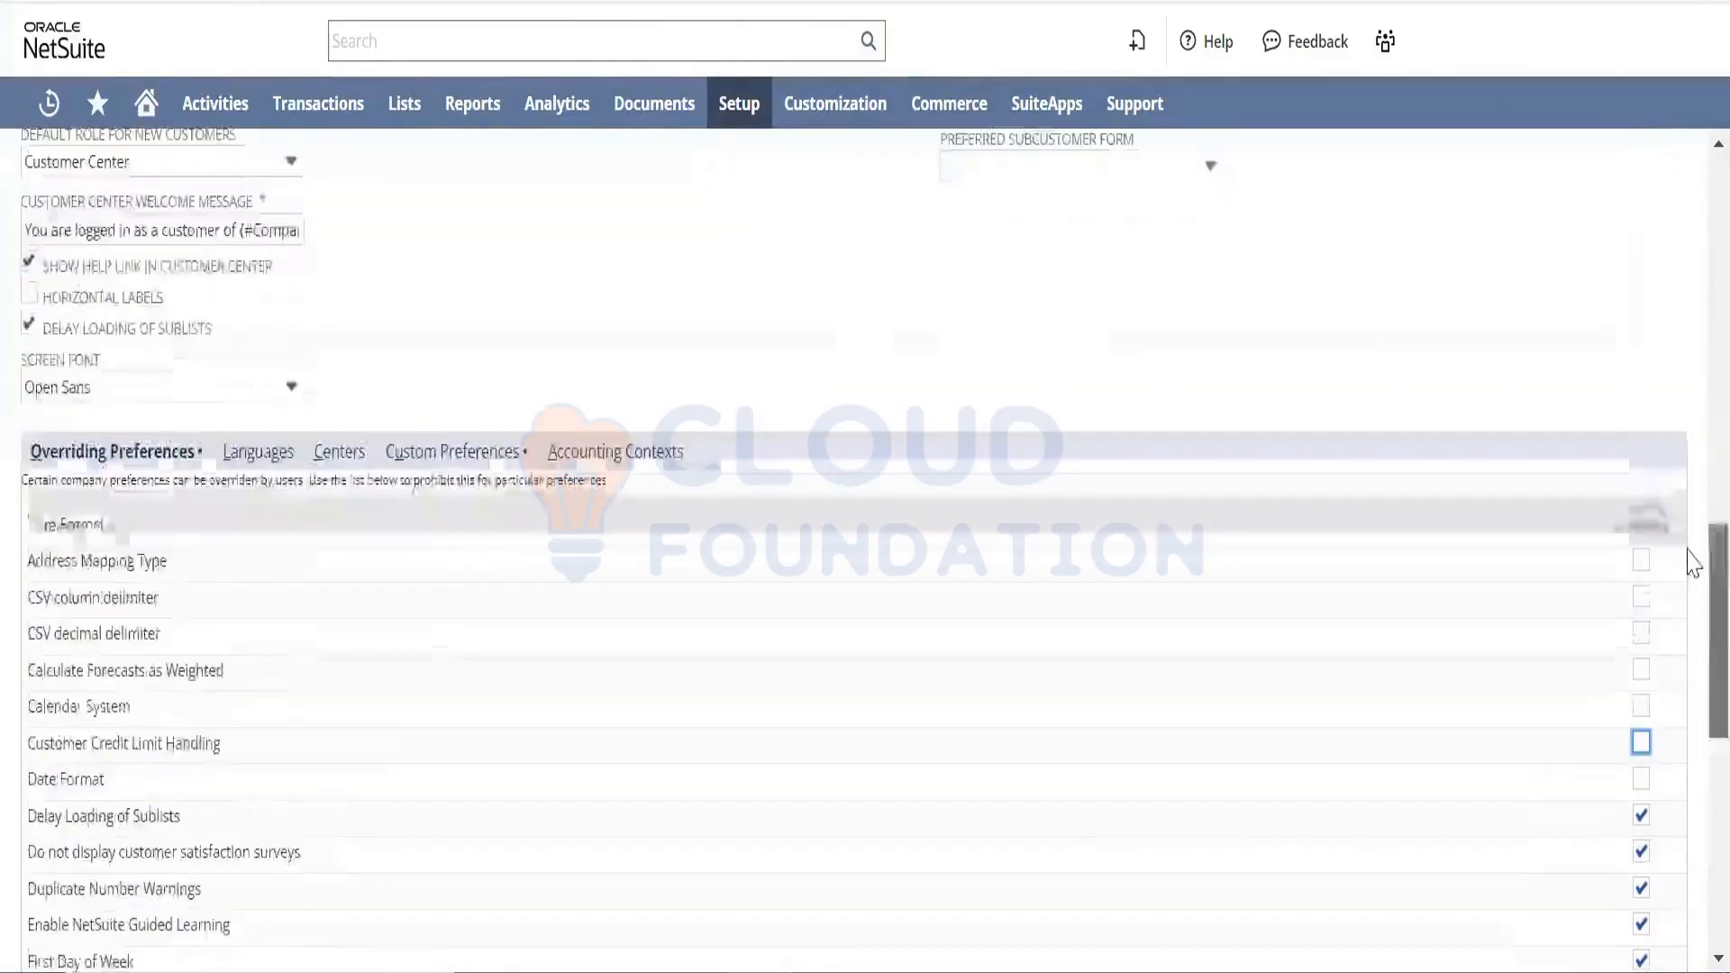
scroll(1694, 577, "down", 4)
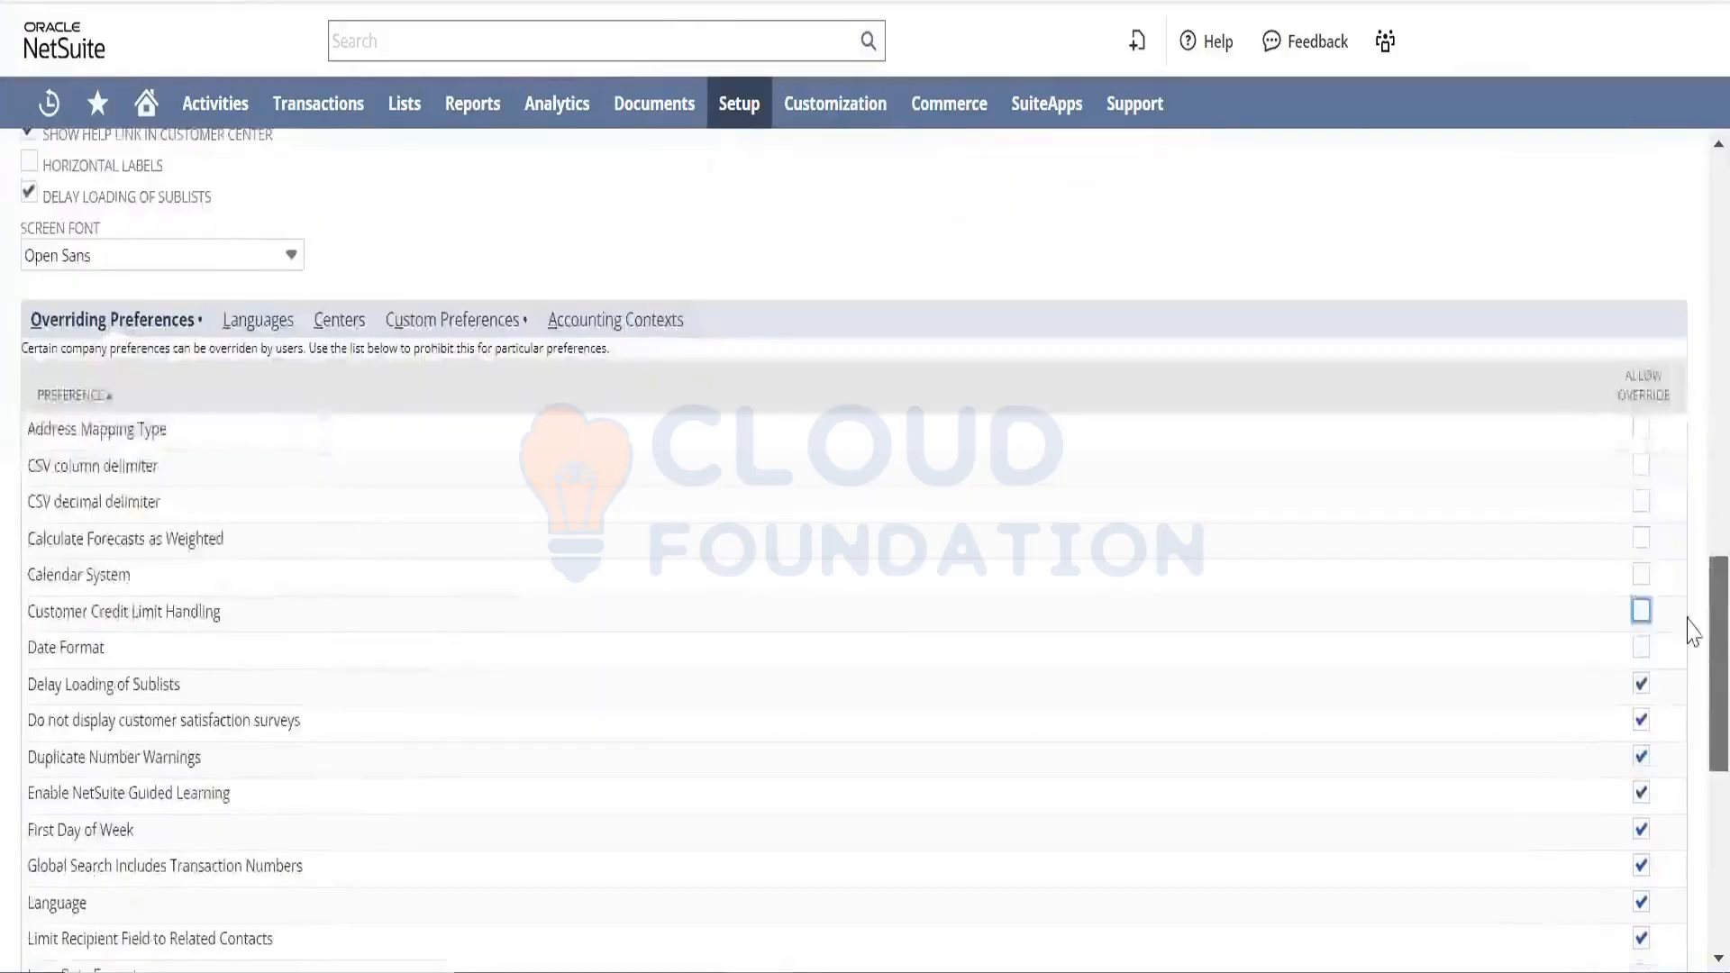
scroll(1693, 667, "down", 1)
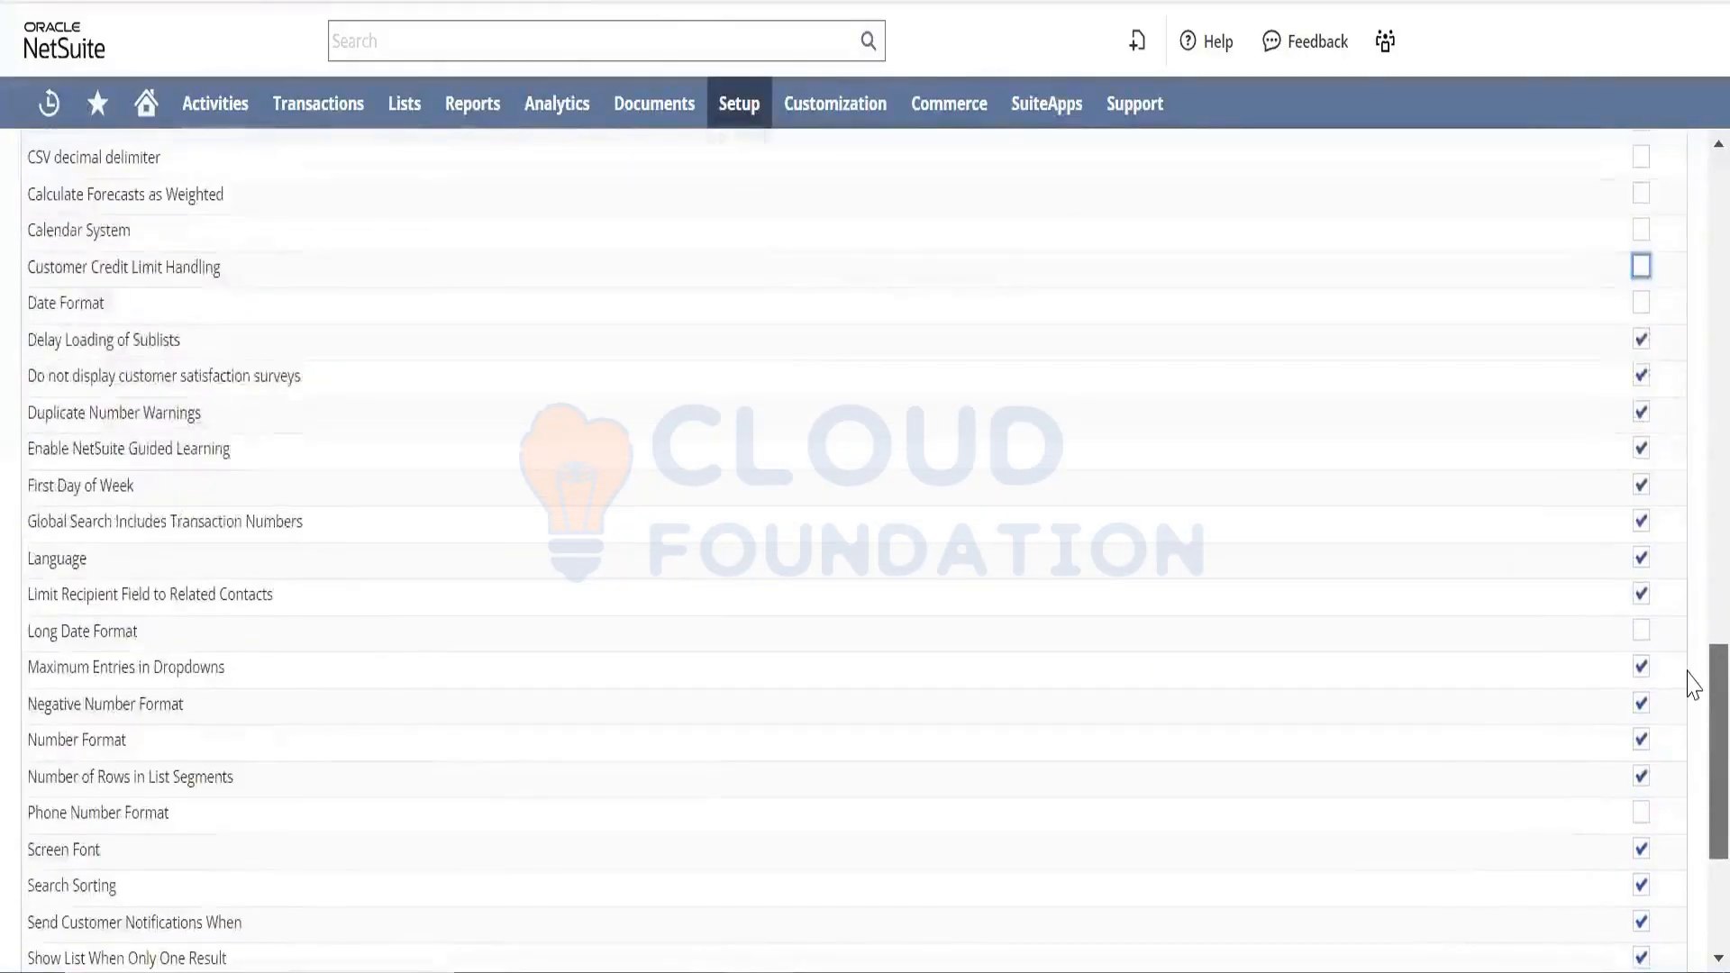
scroll(1694, 694, "down", 1)
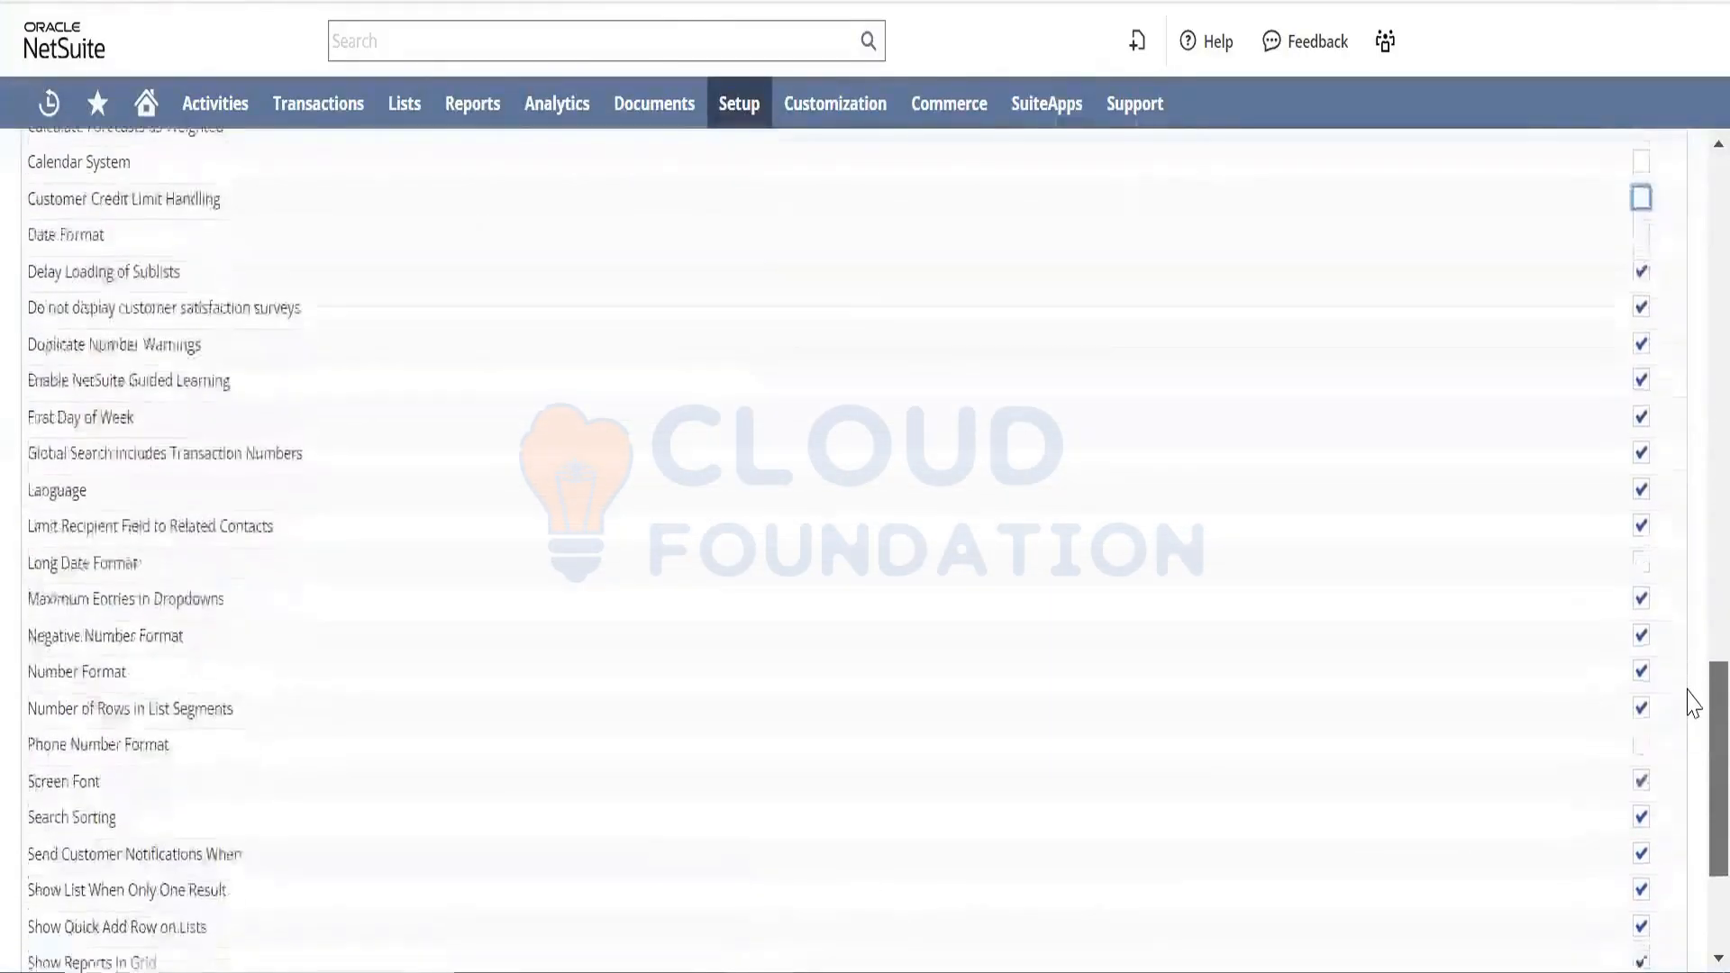
scroll(1694, 703, "down", 2)
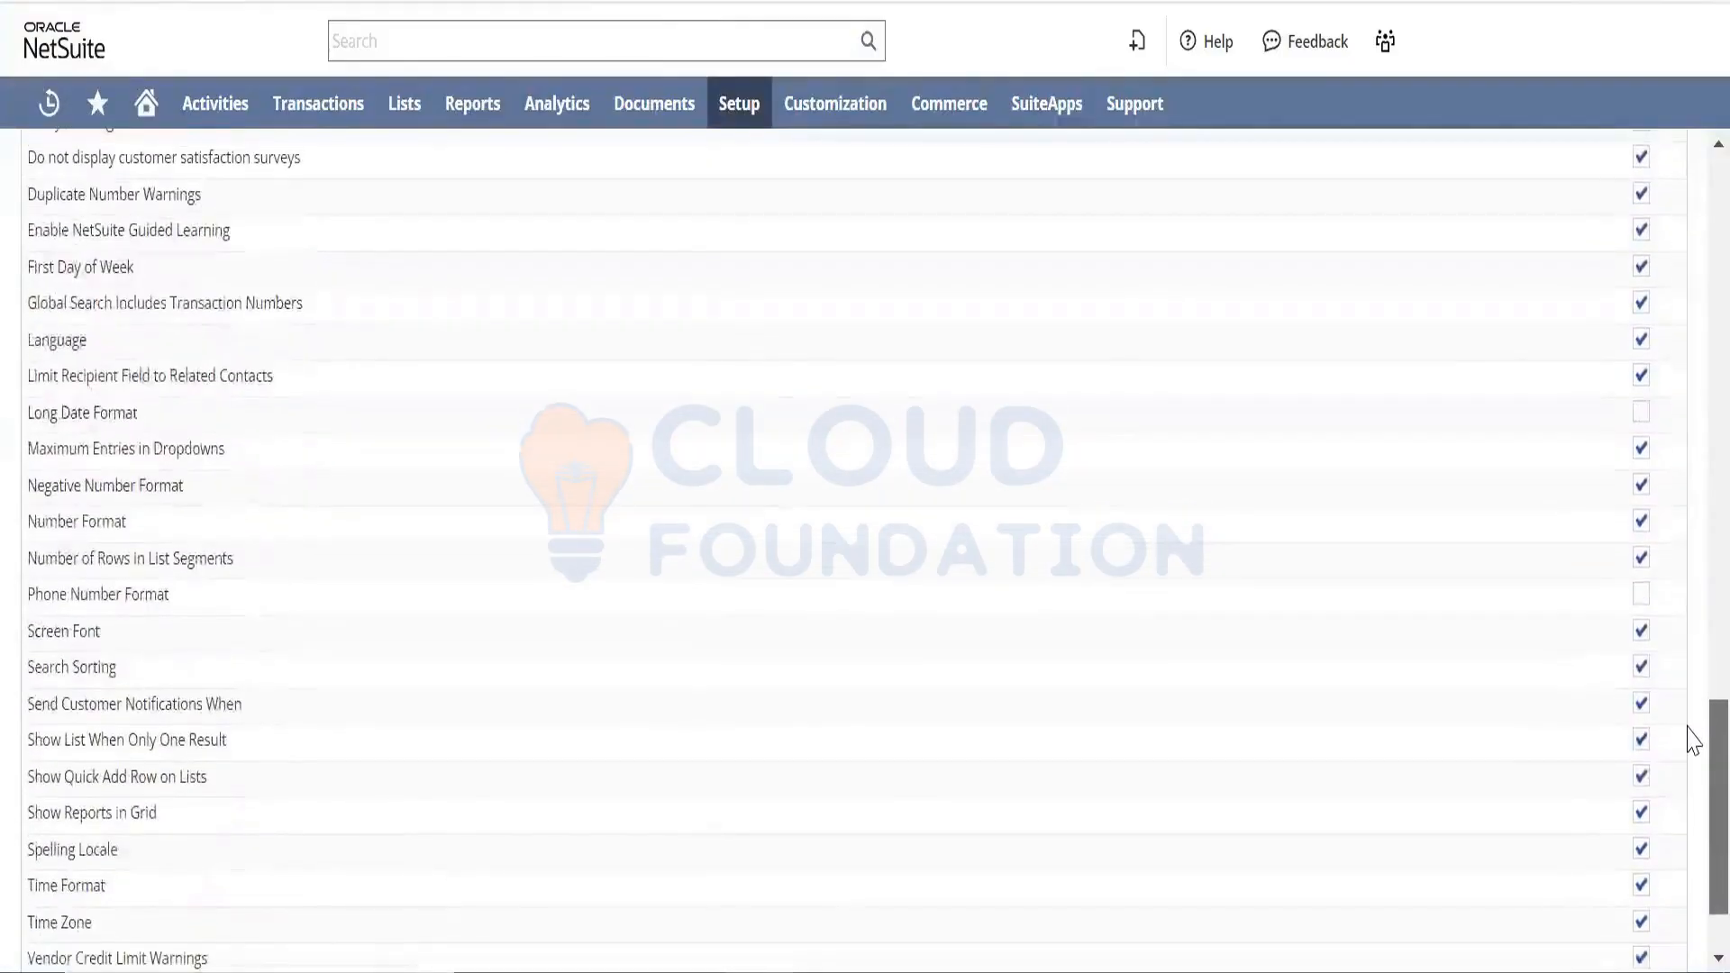
scroll(1692, 685, "up", 7)
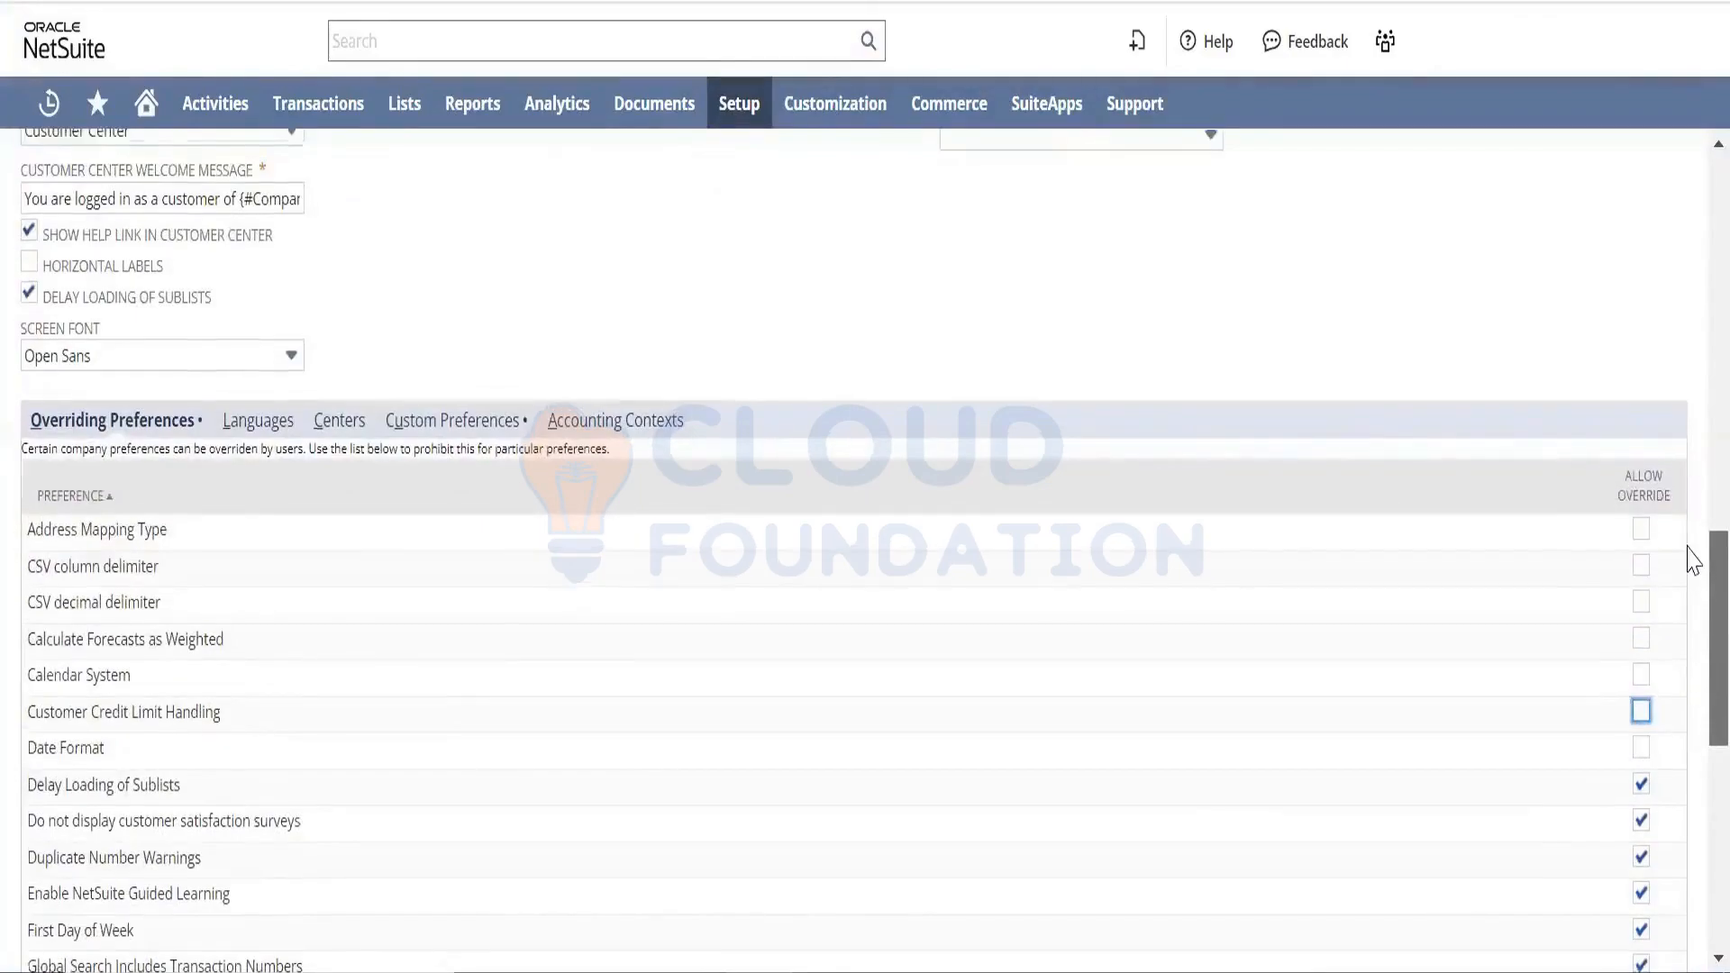
- Switch to the personal Set Preferences page and check the date, phone and time format fields under Formatting, including the Time Format options
scroll(1691, 549, "up", 3)
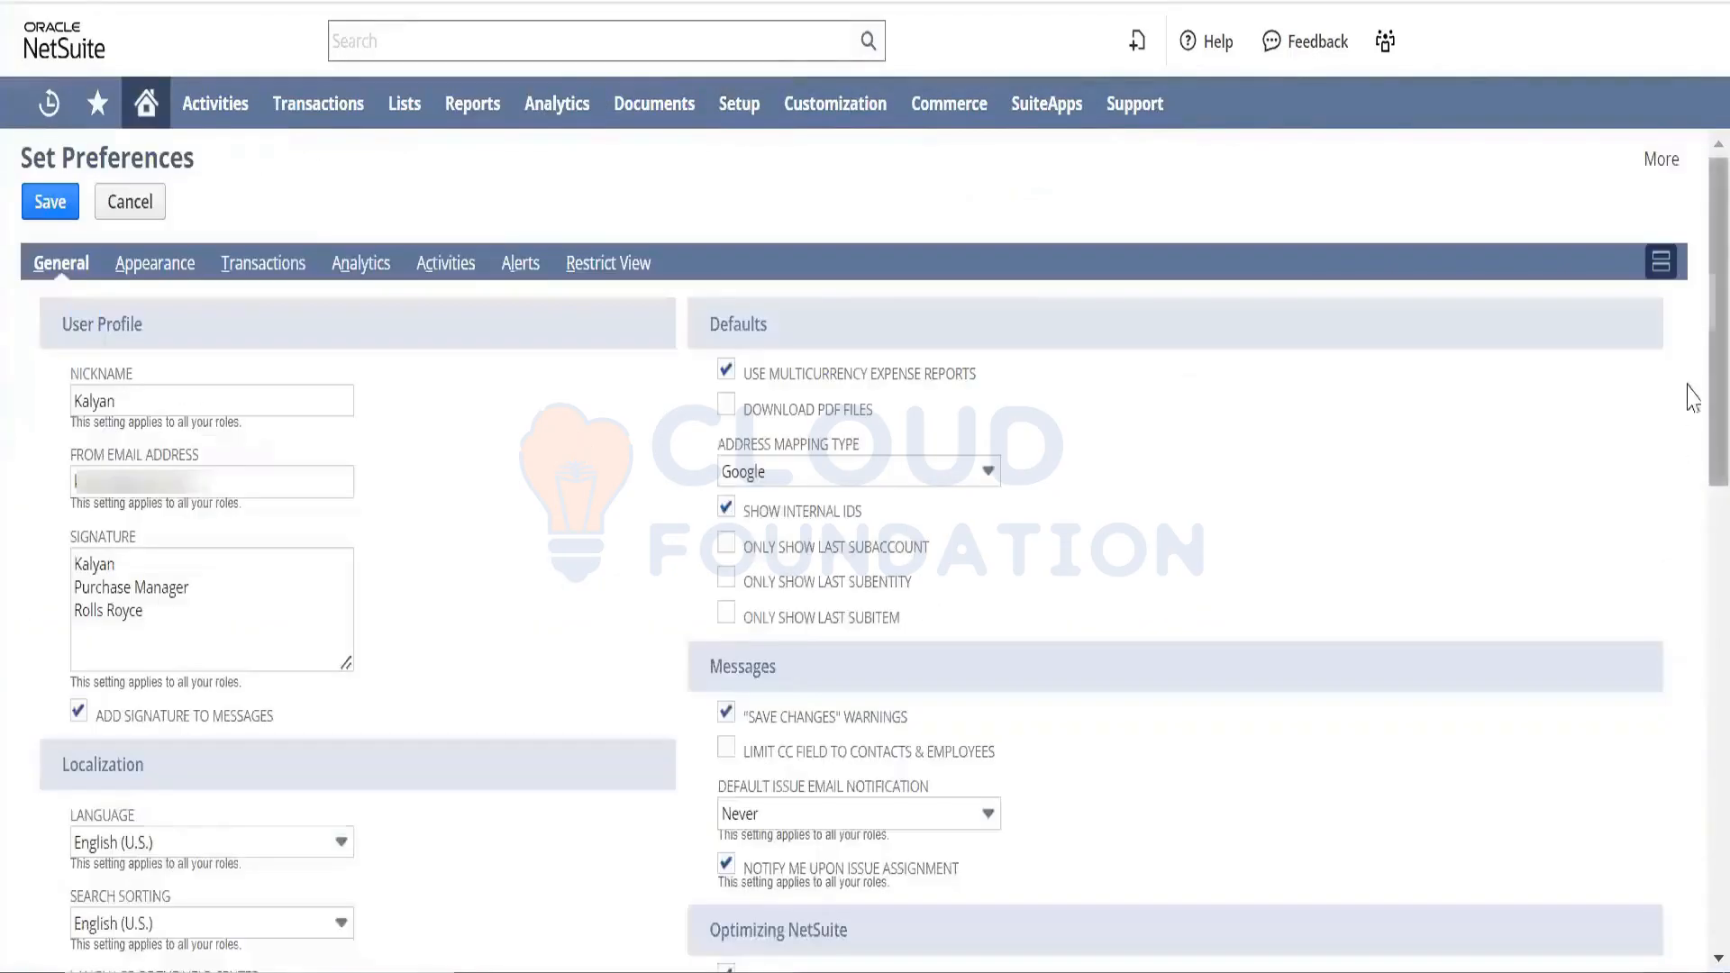
scroll(1692, 760, "down", 10)
scroll(1693, 760, "down", 2)
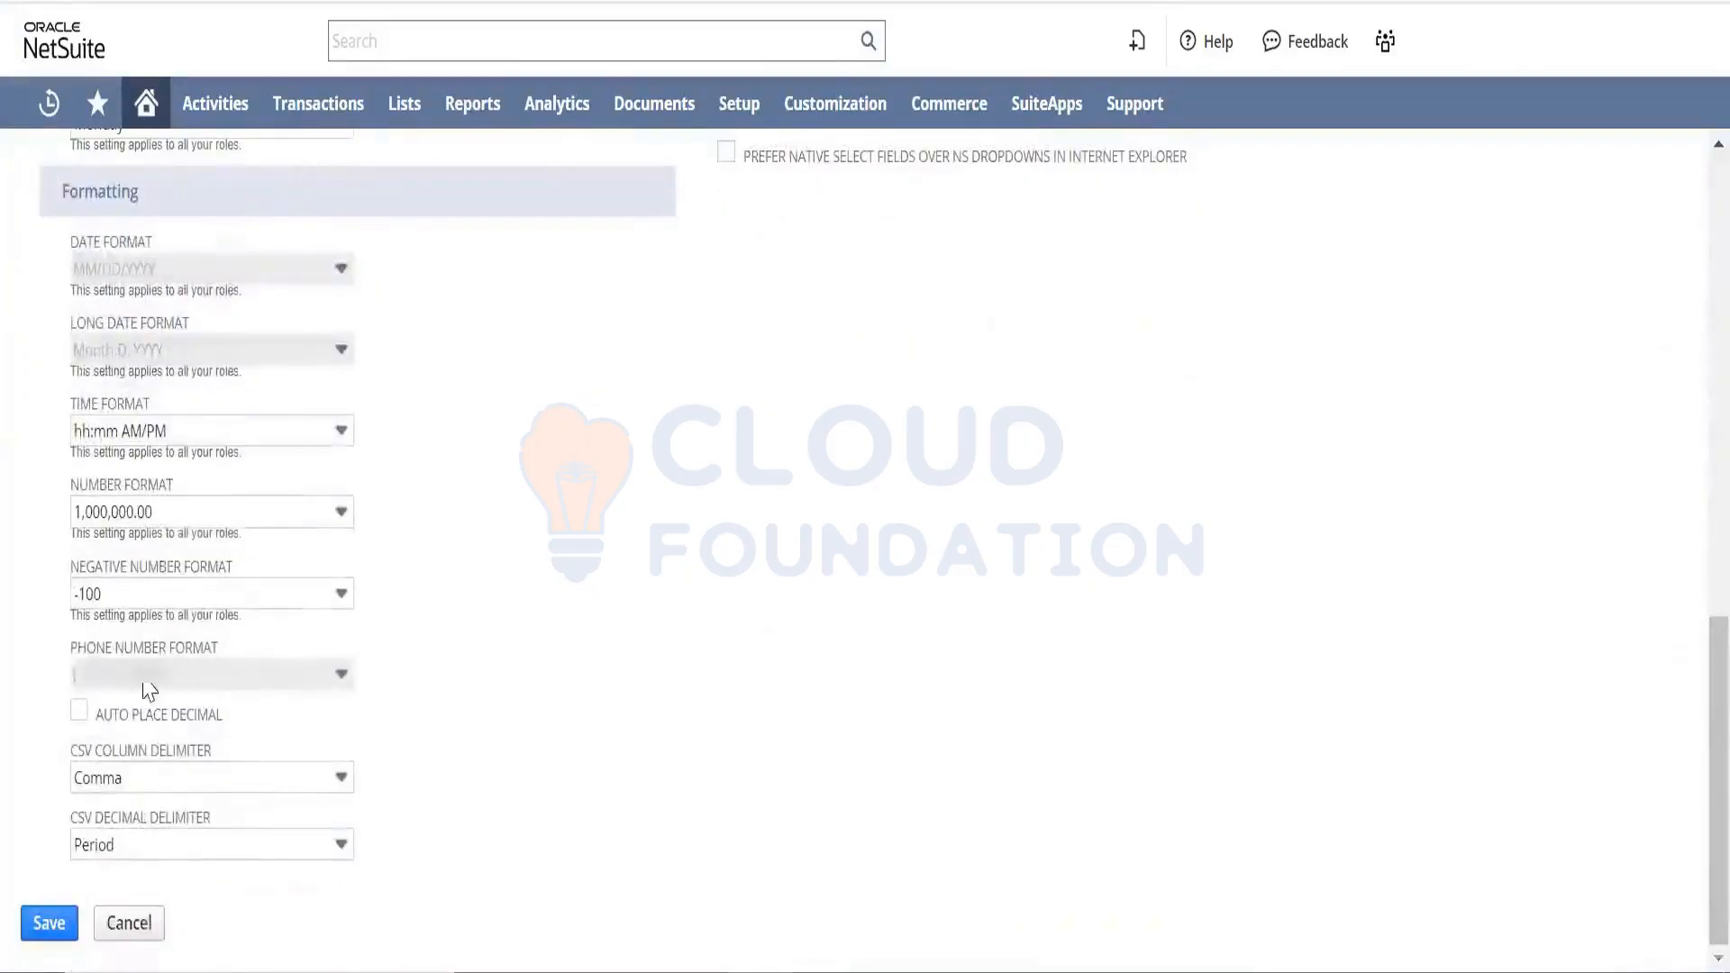
mouse_move(165, 680)
left_mouse_down()
mouse_move(70, 678)
mouse_move(167, 683)
left_mouse_up()
left_click_drag(167, 353, 72, 359)
left_click(299, 433)
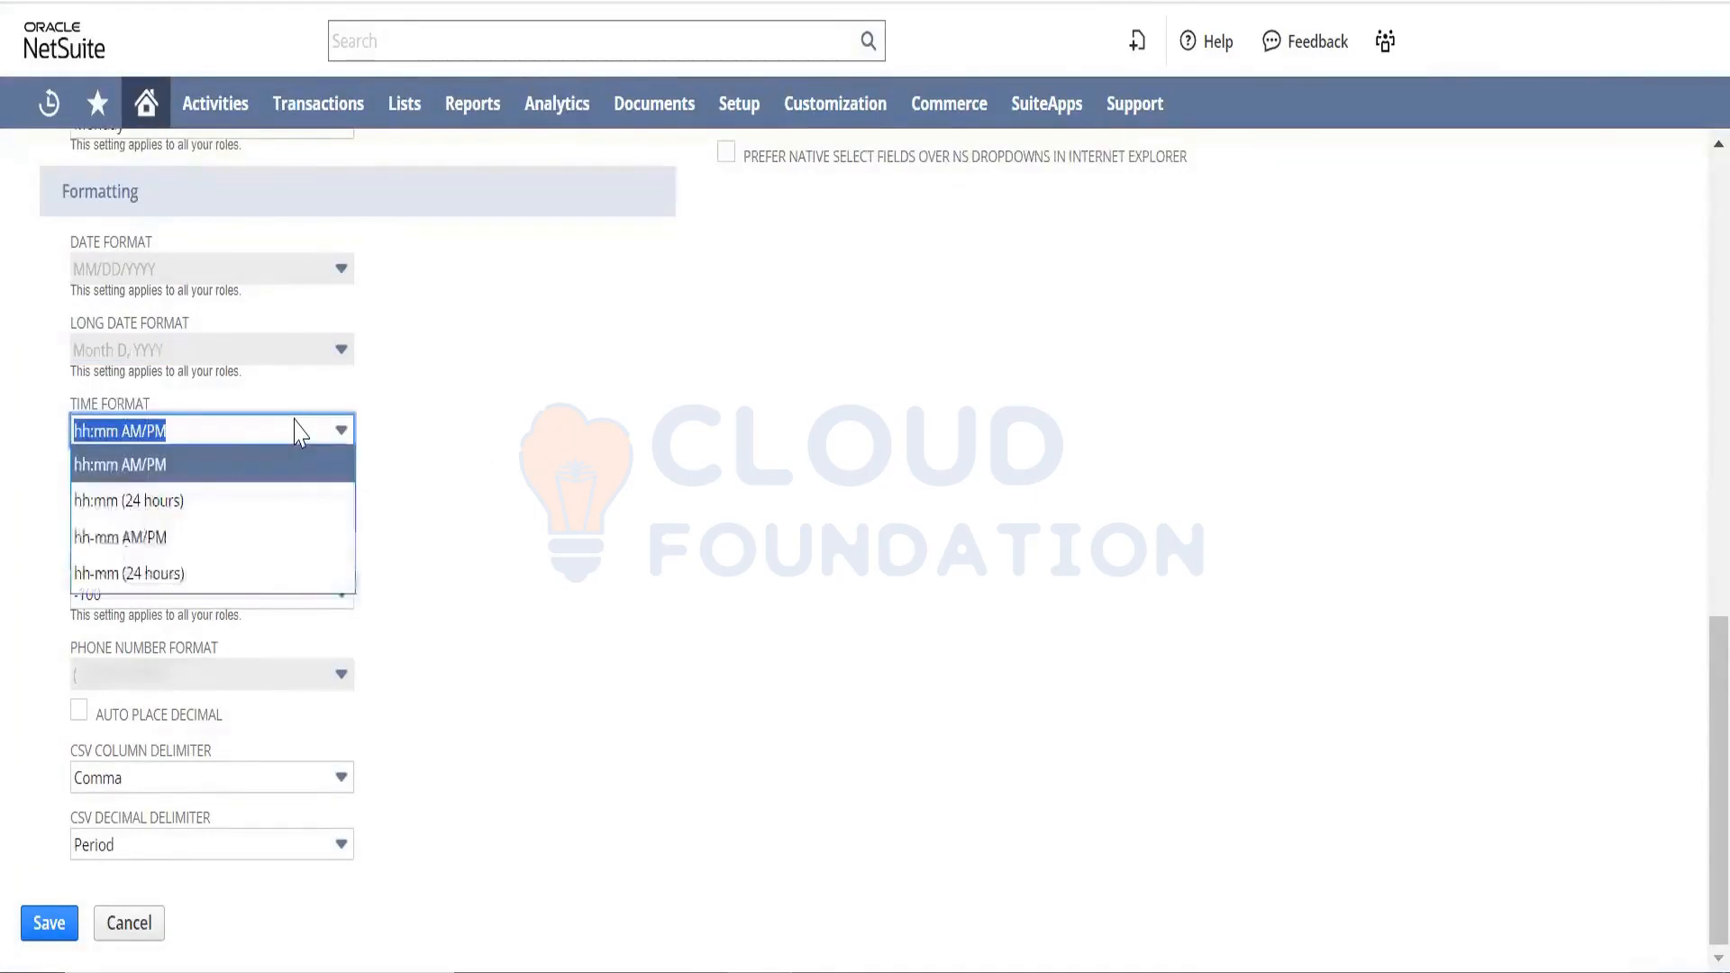
left_click(641, 478)
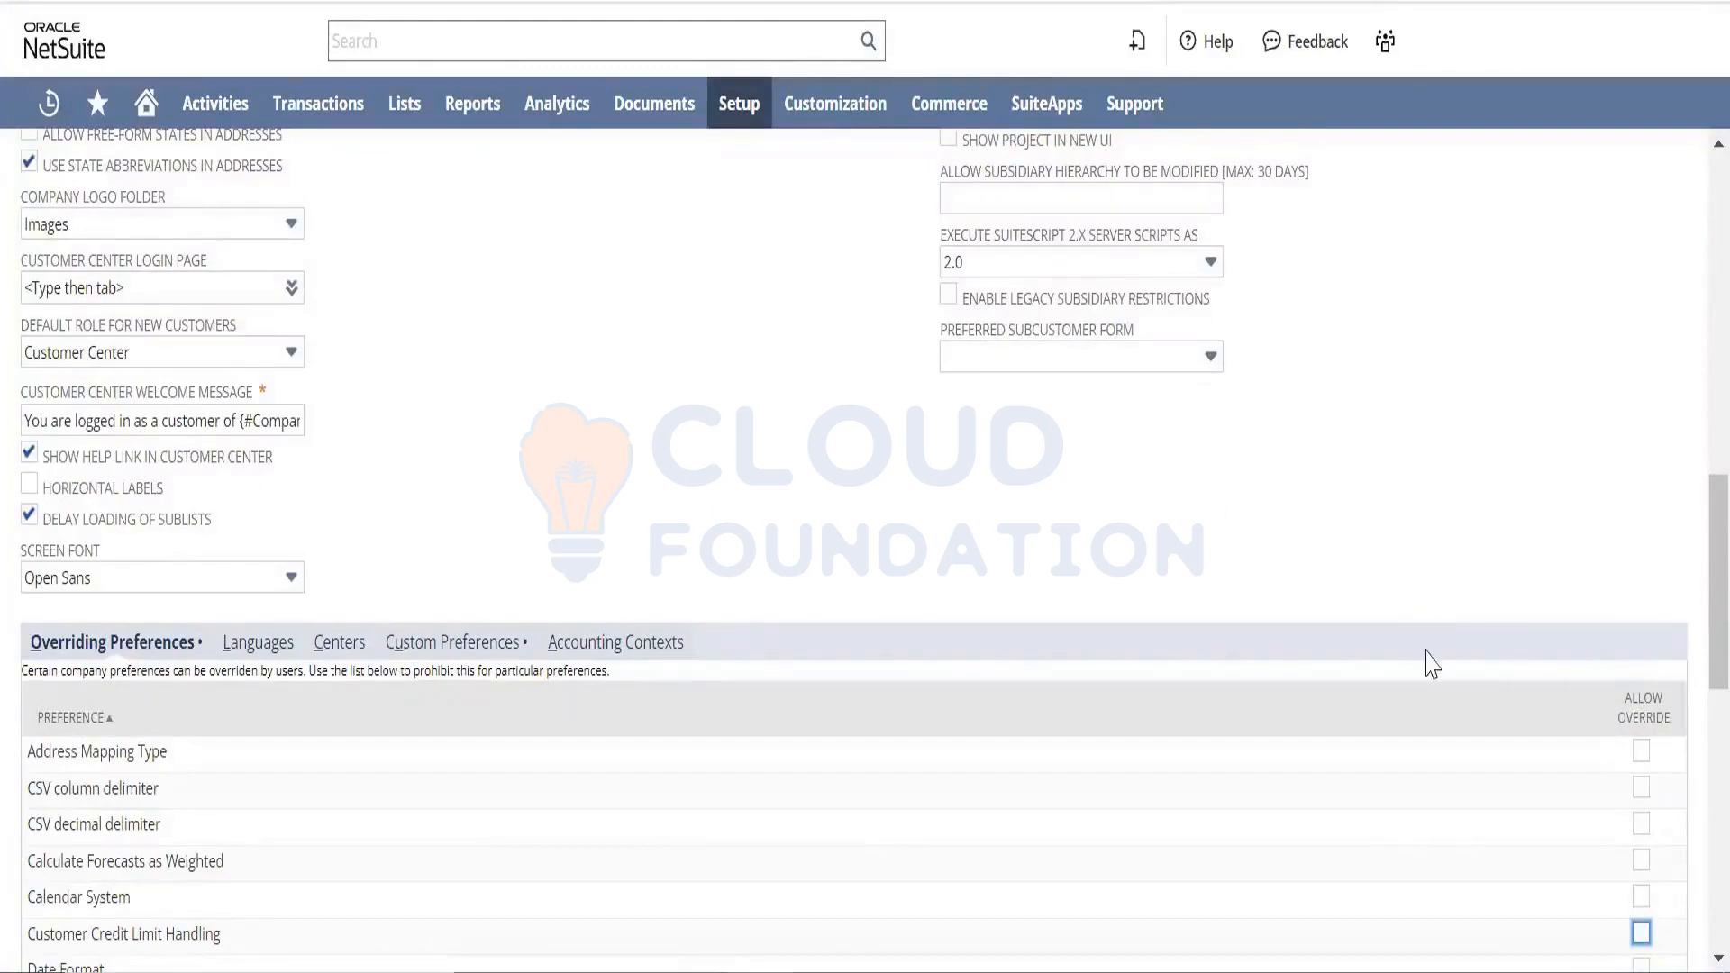
- Look back through the company's General Preferences and the available Company setup tasks
scroll(1692, 424, "up", 6)
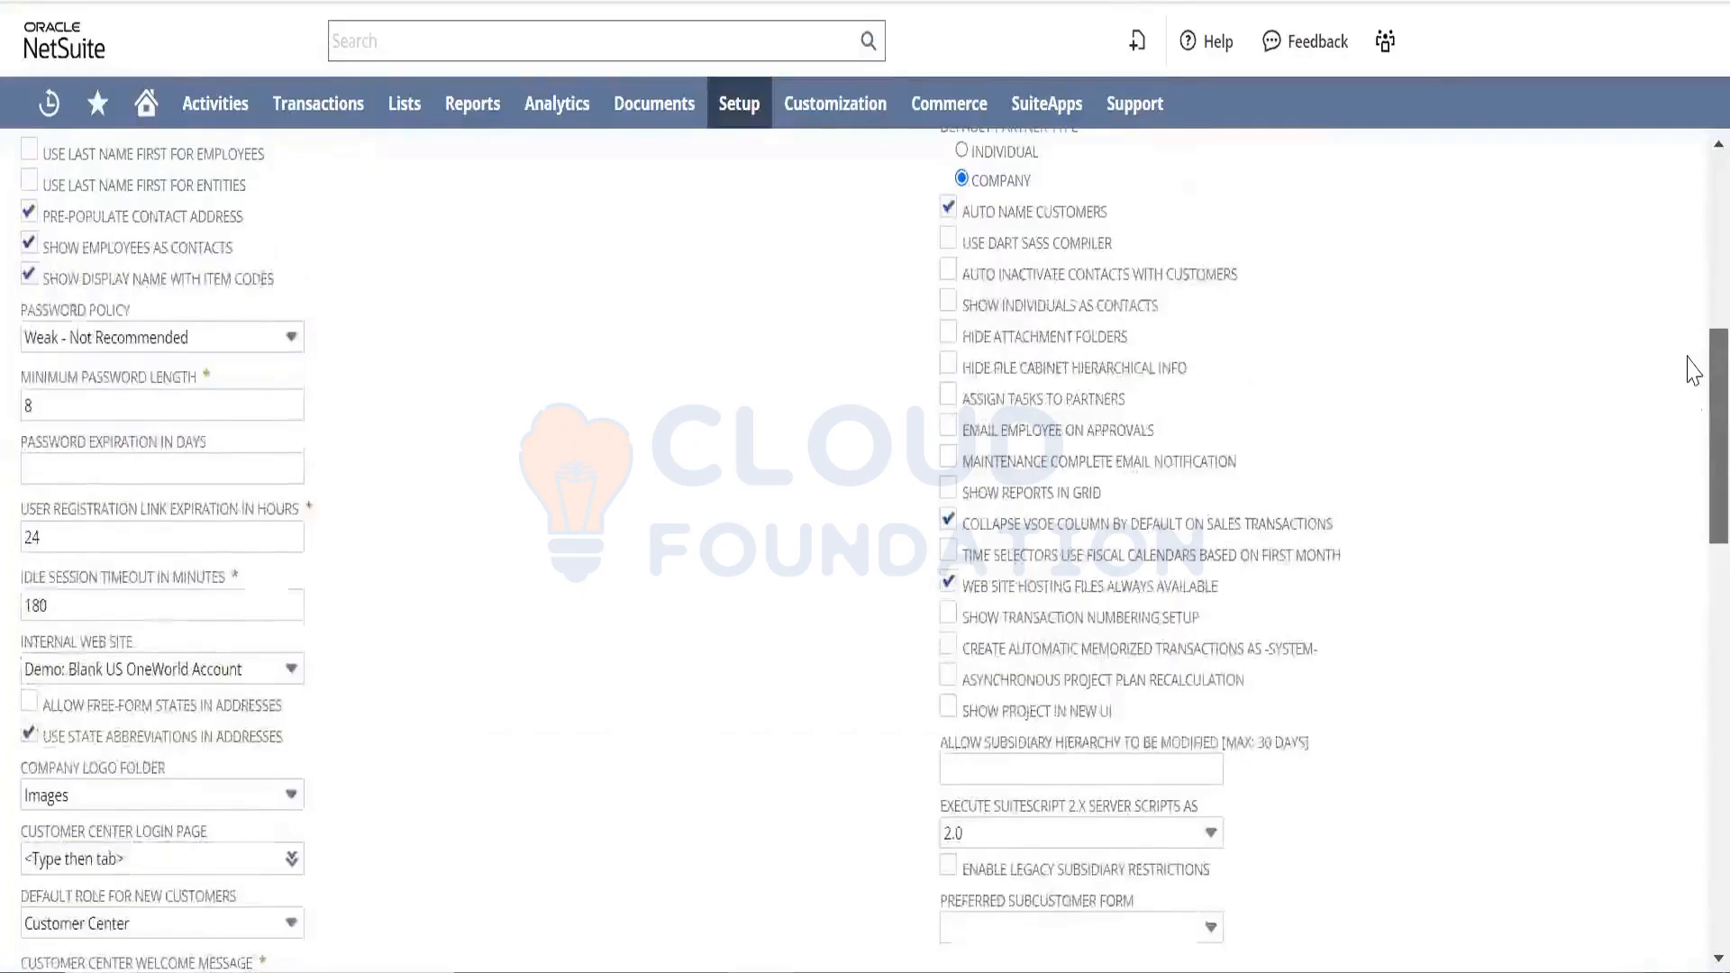
scroll(1692, 369, "up", 1)
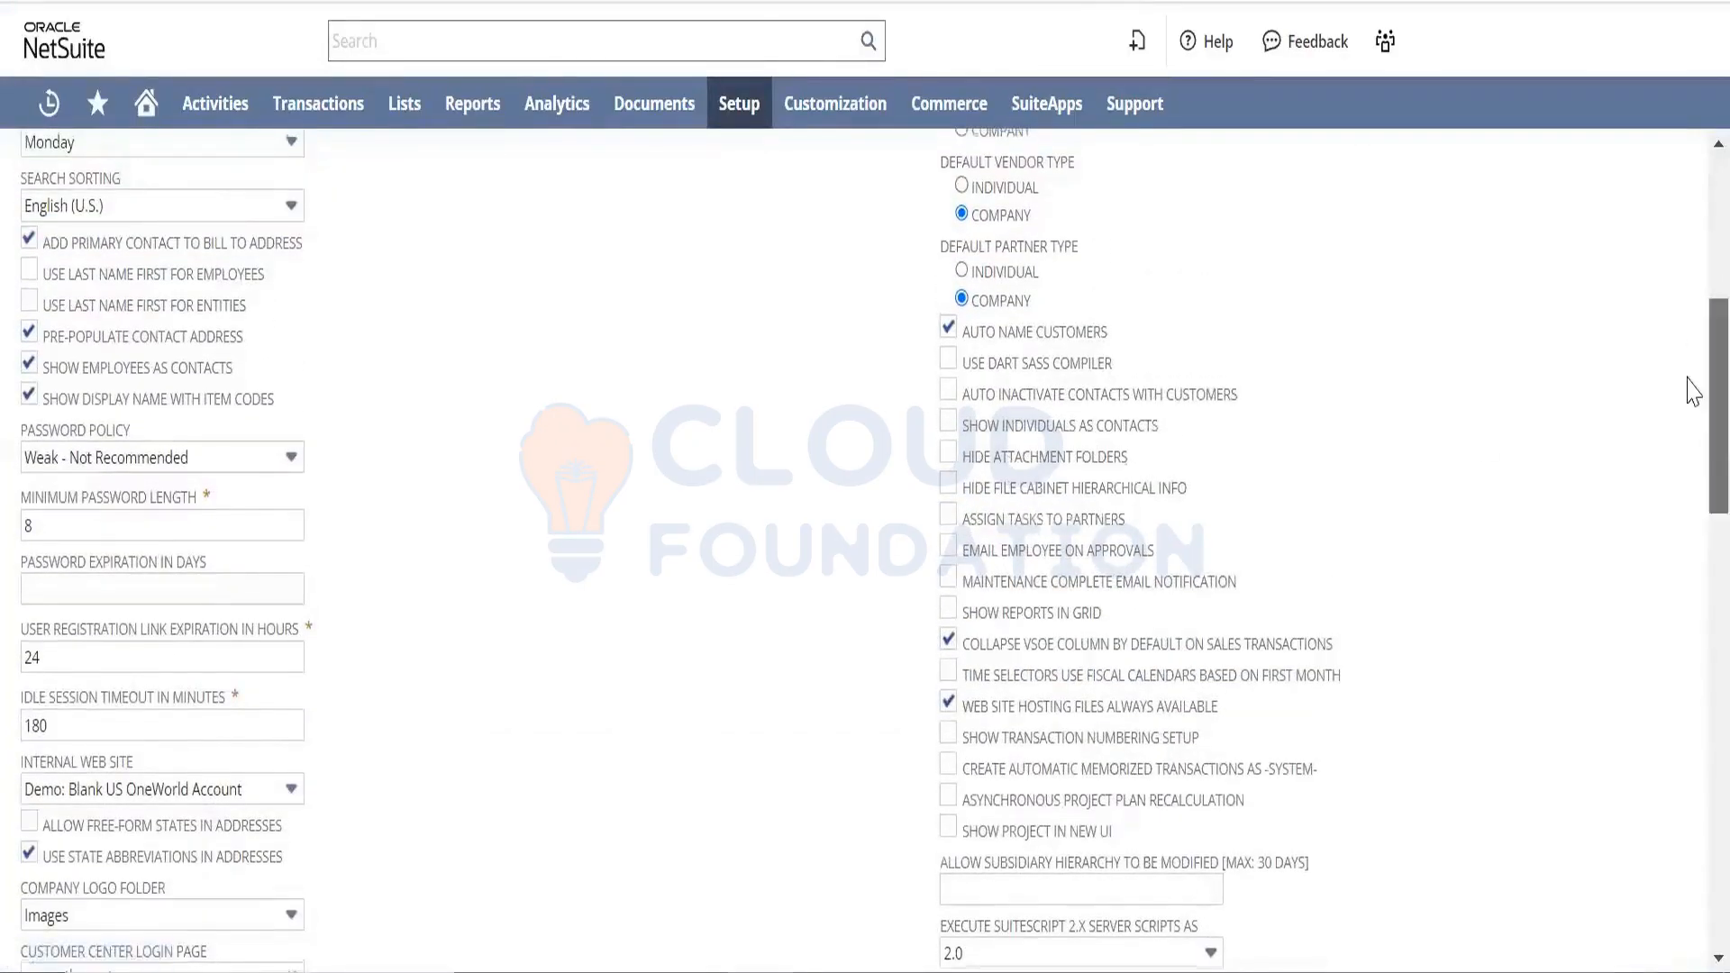
scroll(1692, 369, "up", 2)
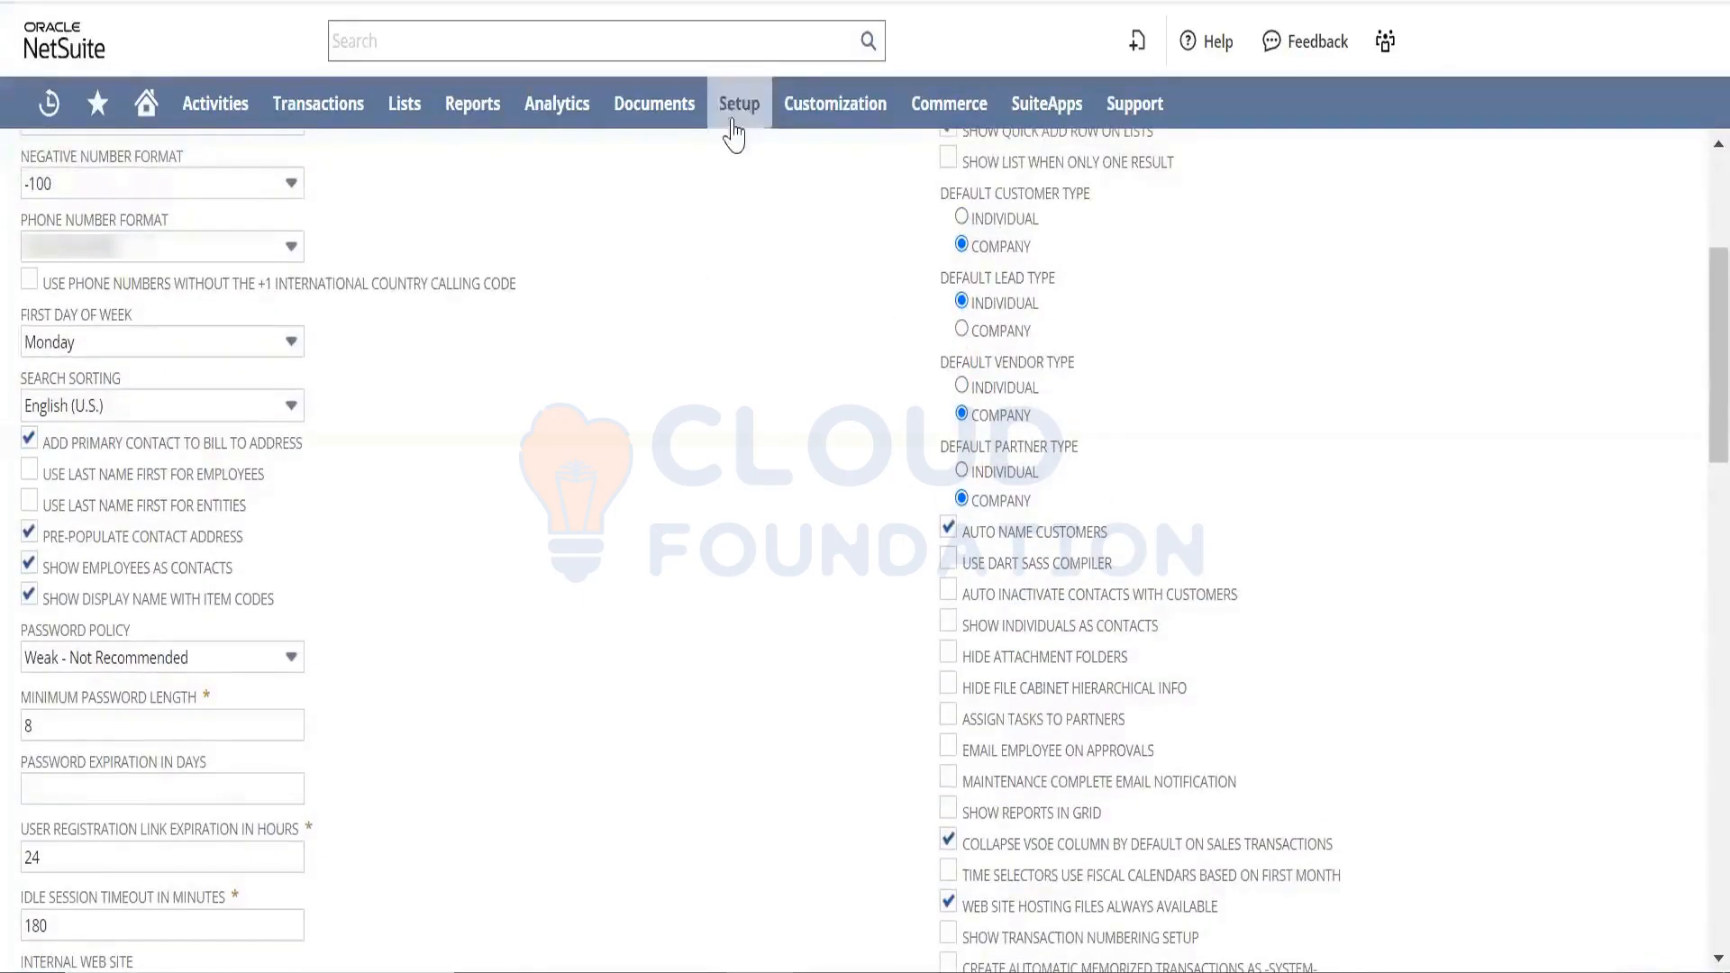
mouse_move(740, 124)
mouse_move(768, 212)
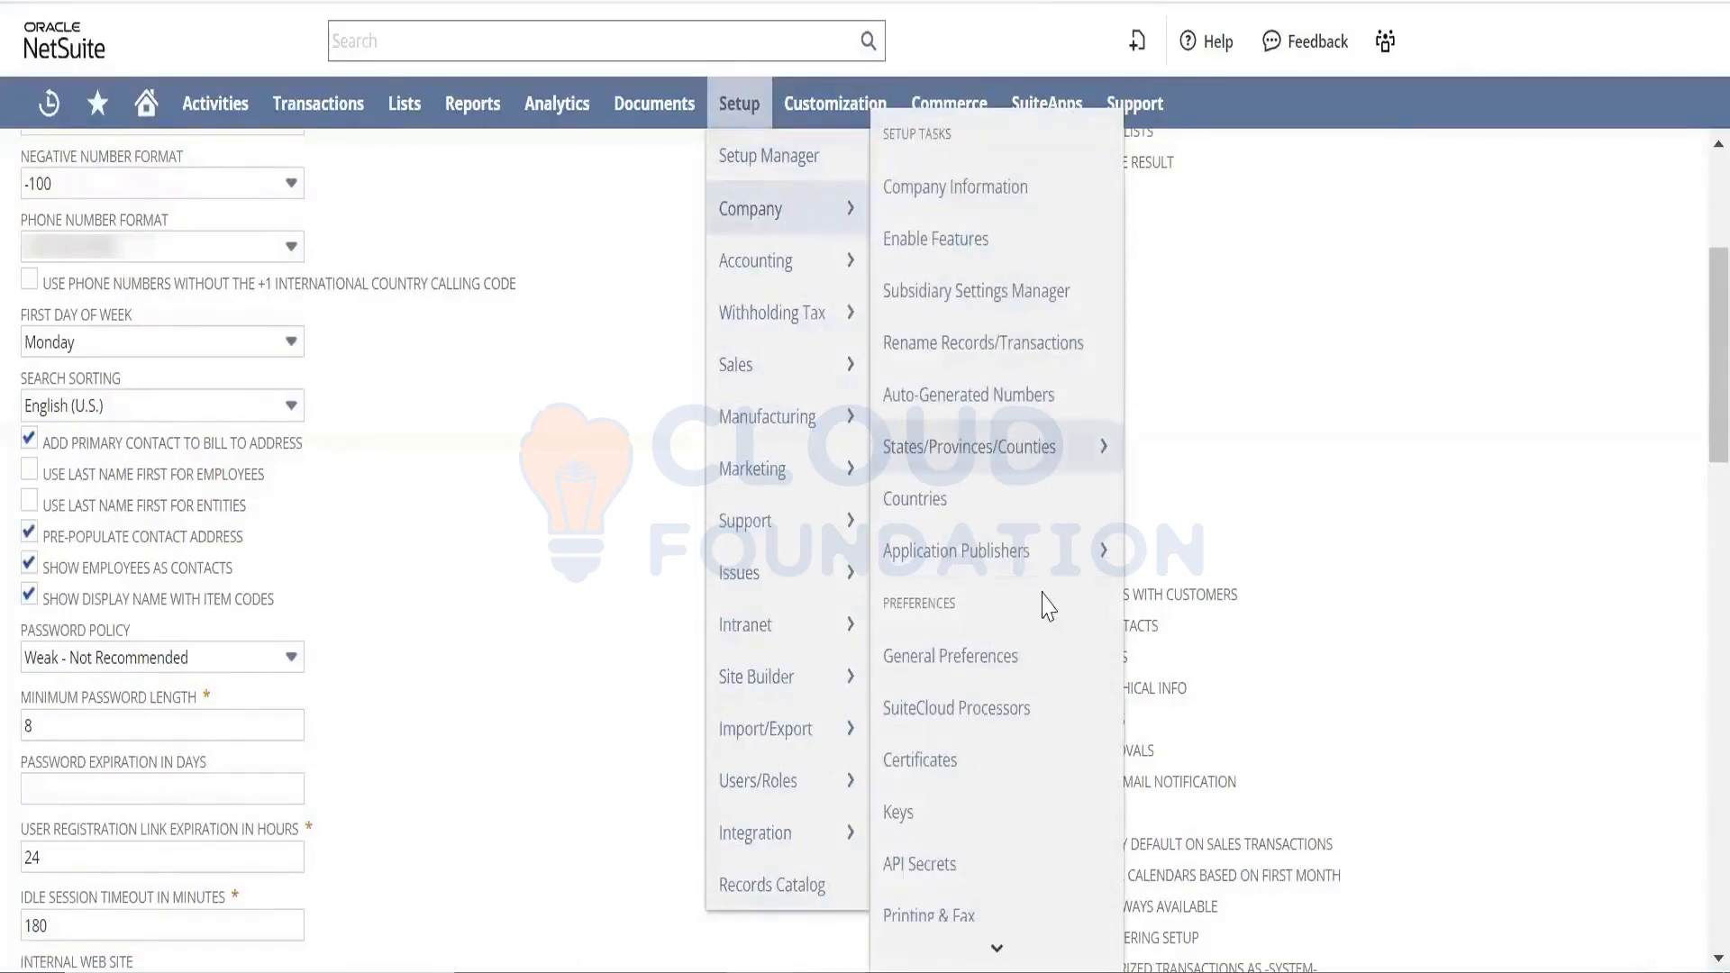
mouse_move(995, 953)
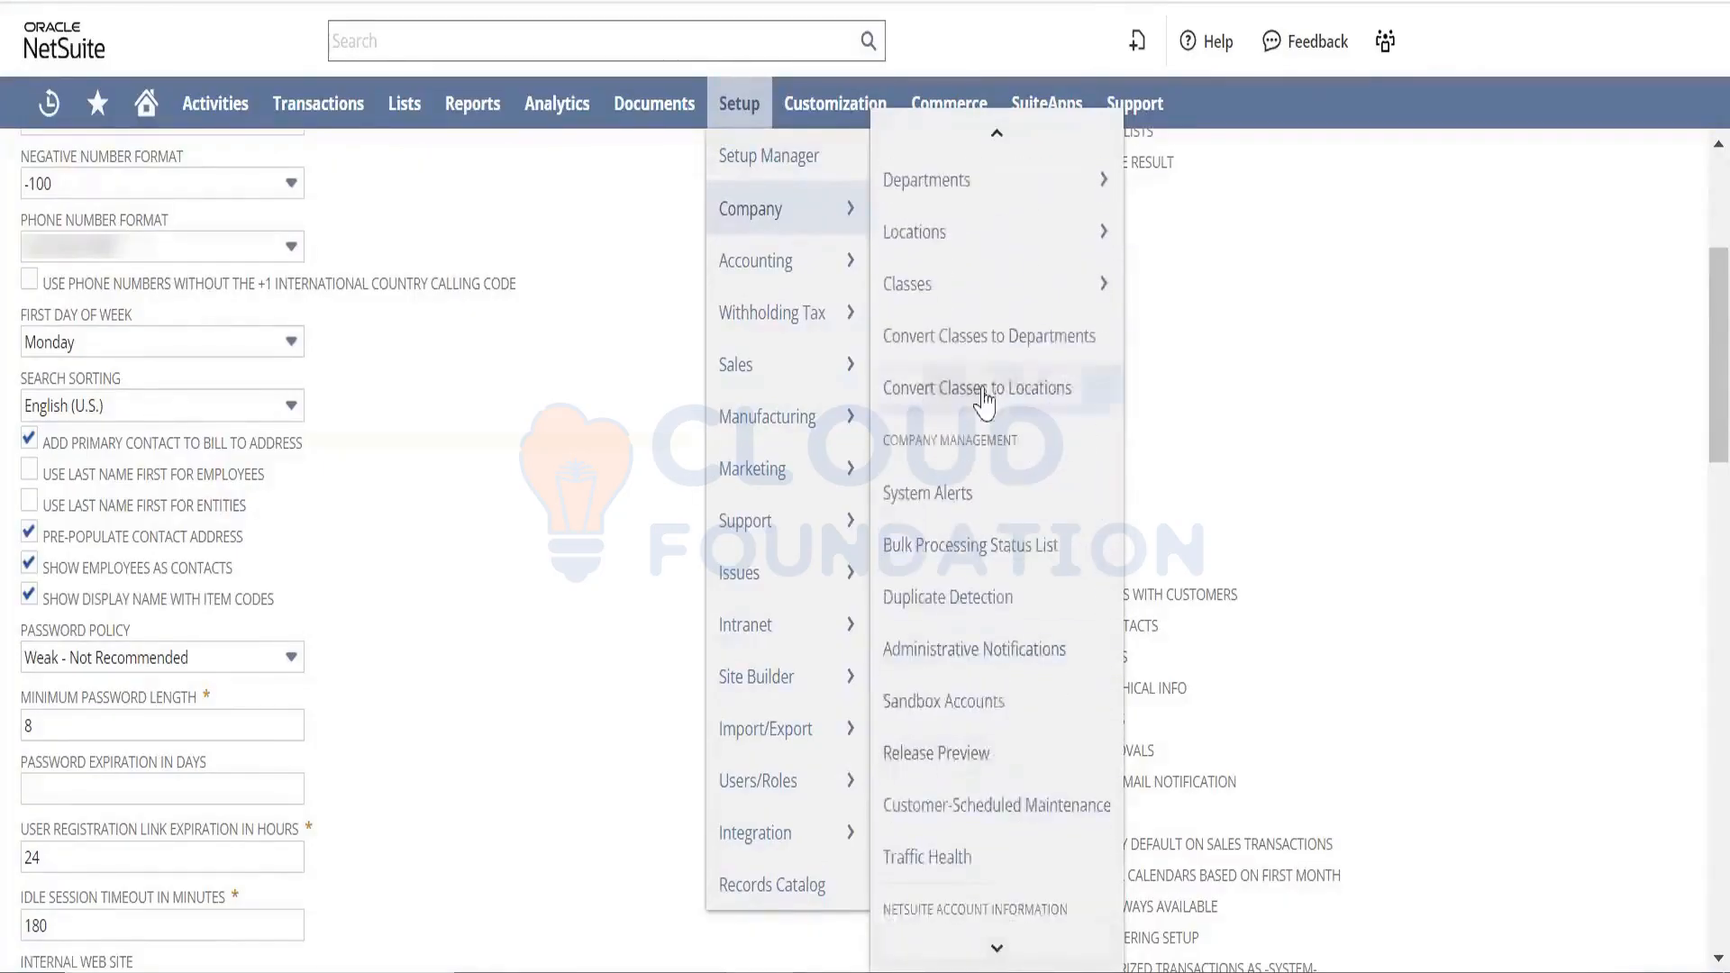
mouse_move(999, 140)
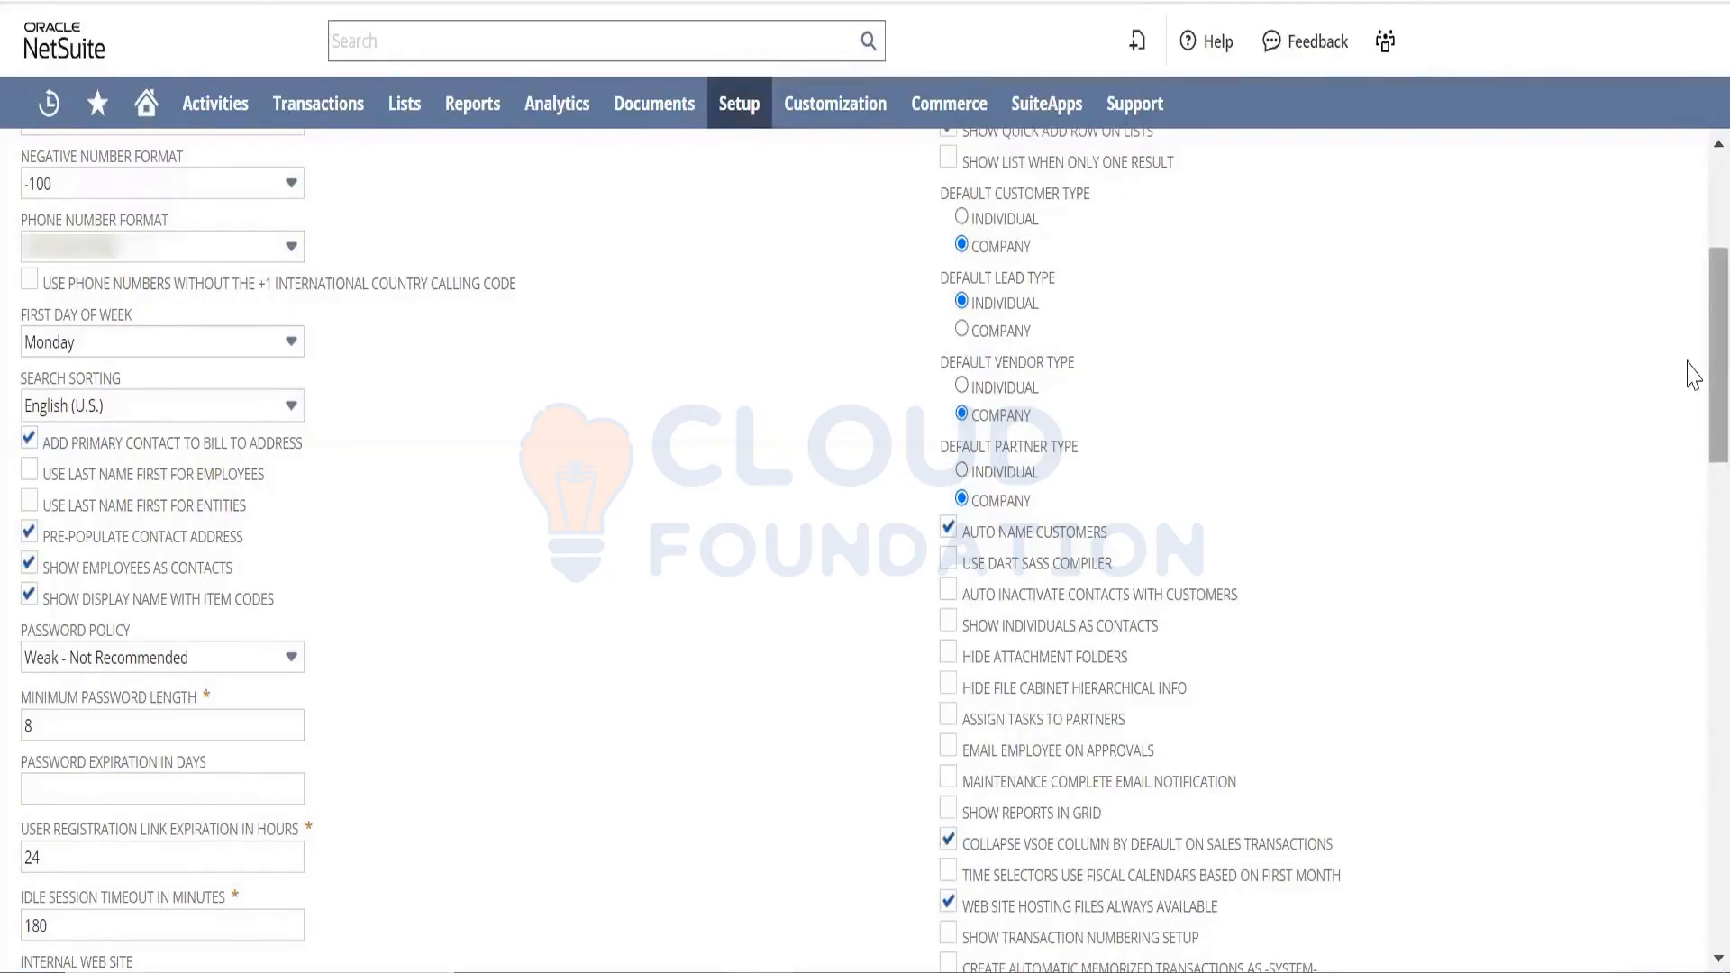
scroll(1693, 374, "up", 4)
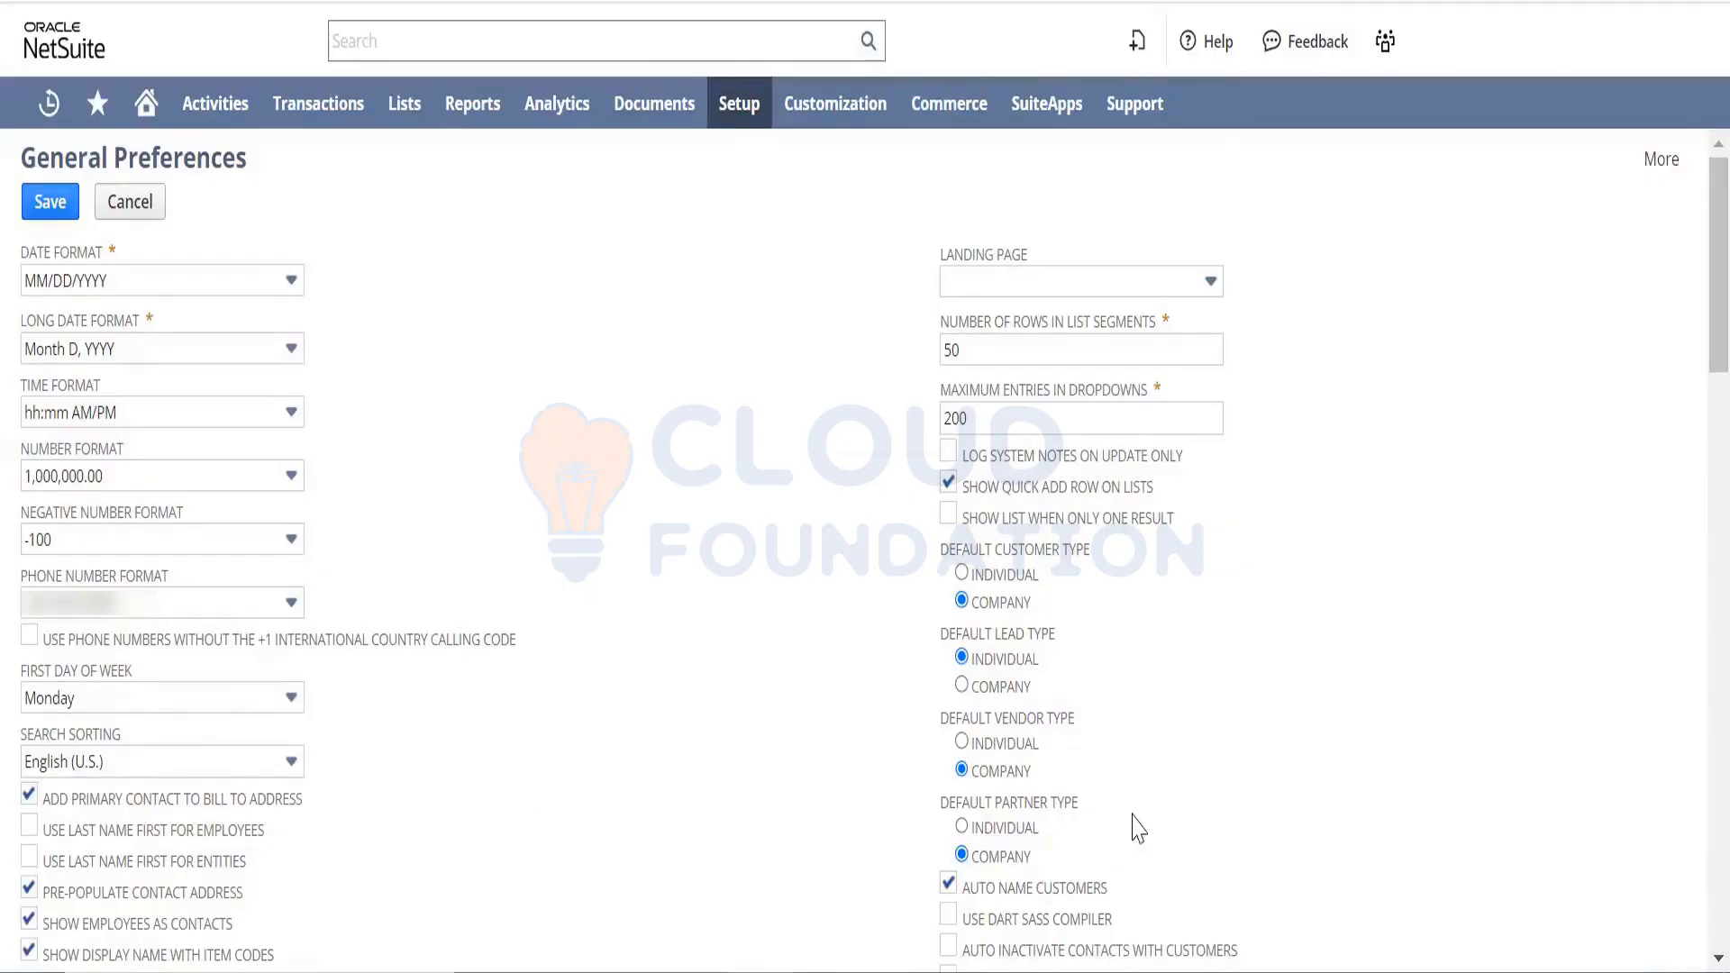
- Examine the Show Employees as Contacts preference and the Employees entries available under Lists
left_click_drag(1710, 299, 1710, 403)
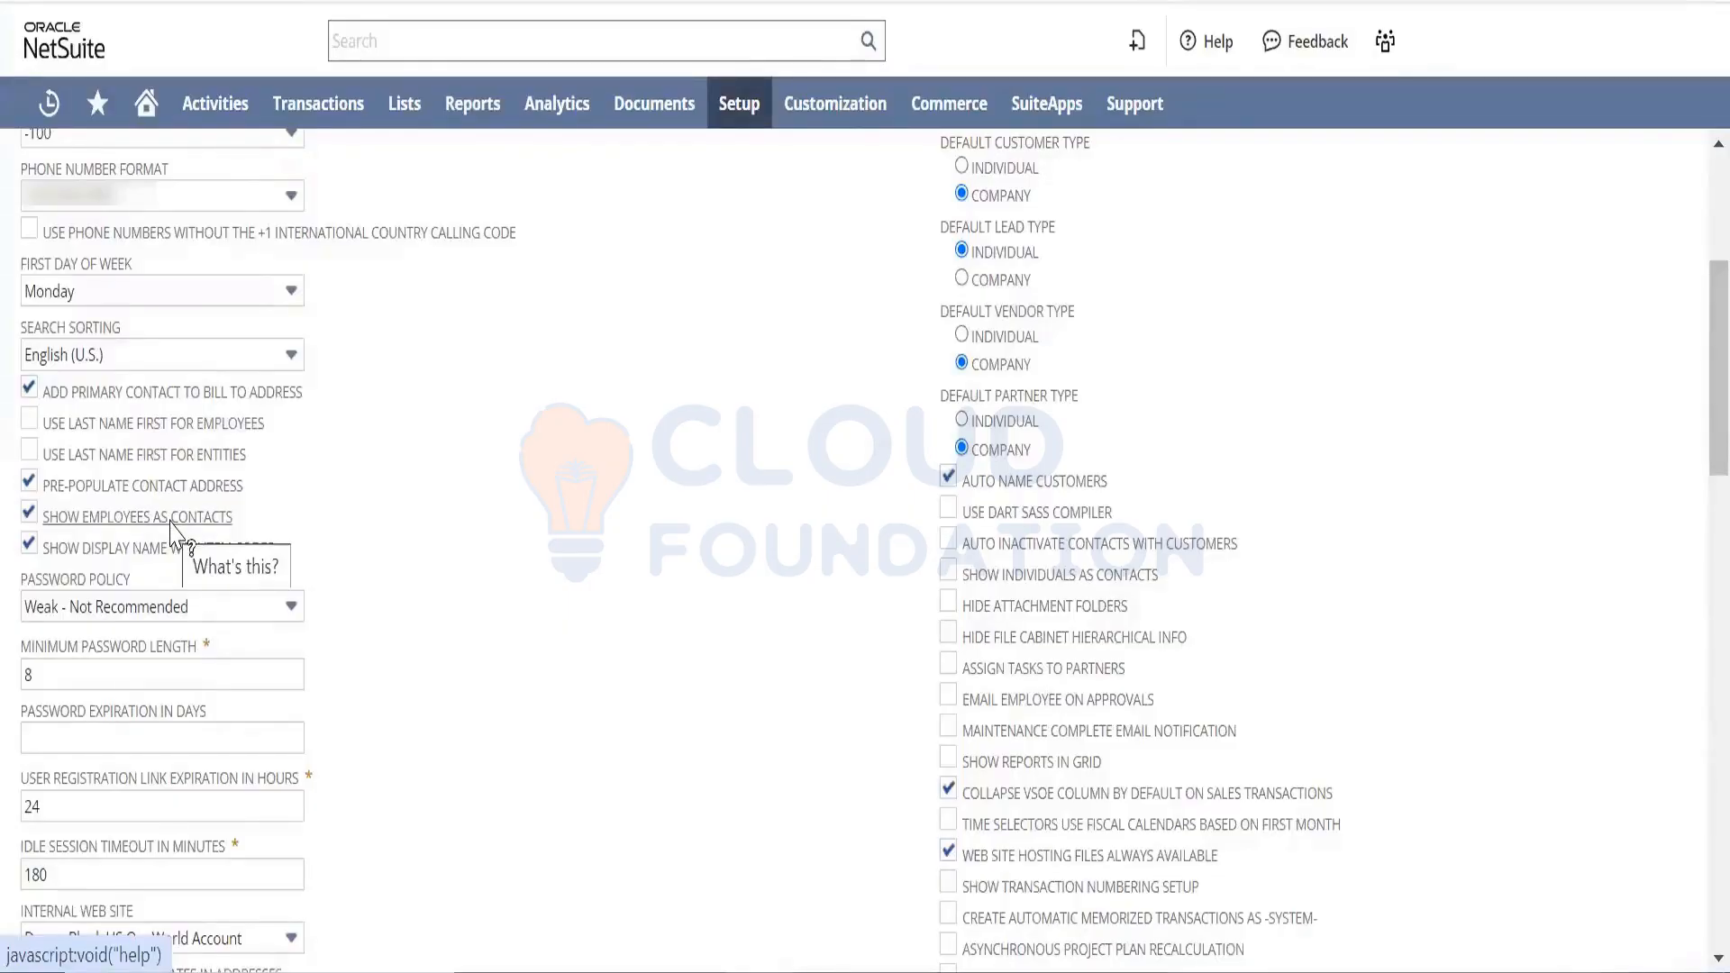
mouse_move(402, 104)
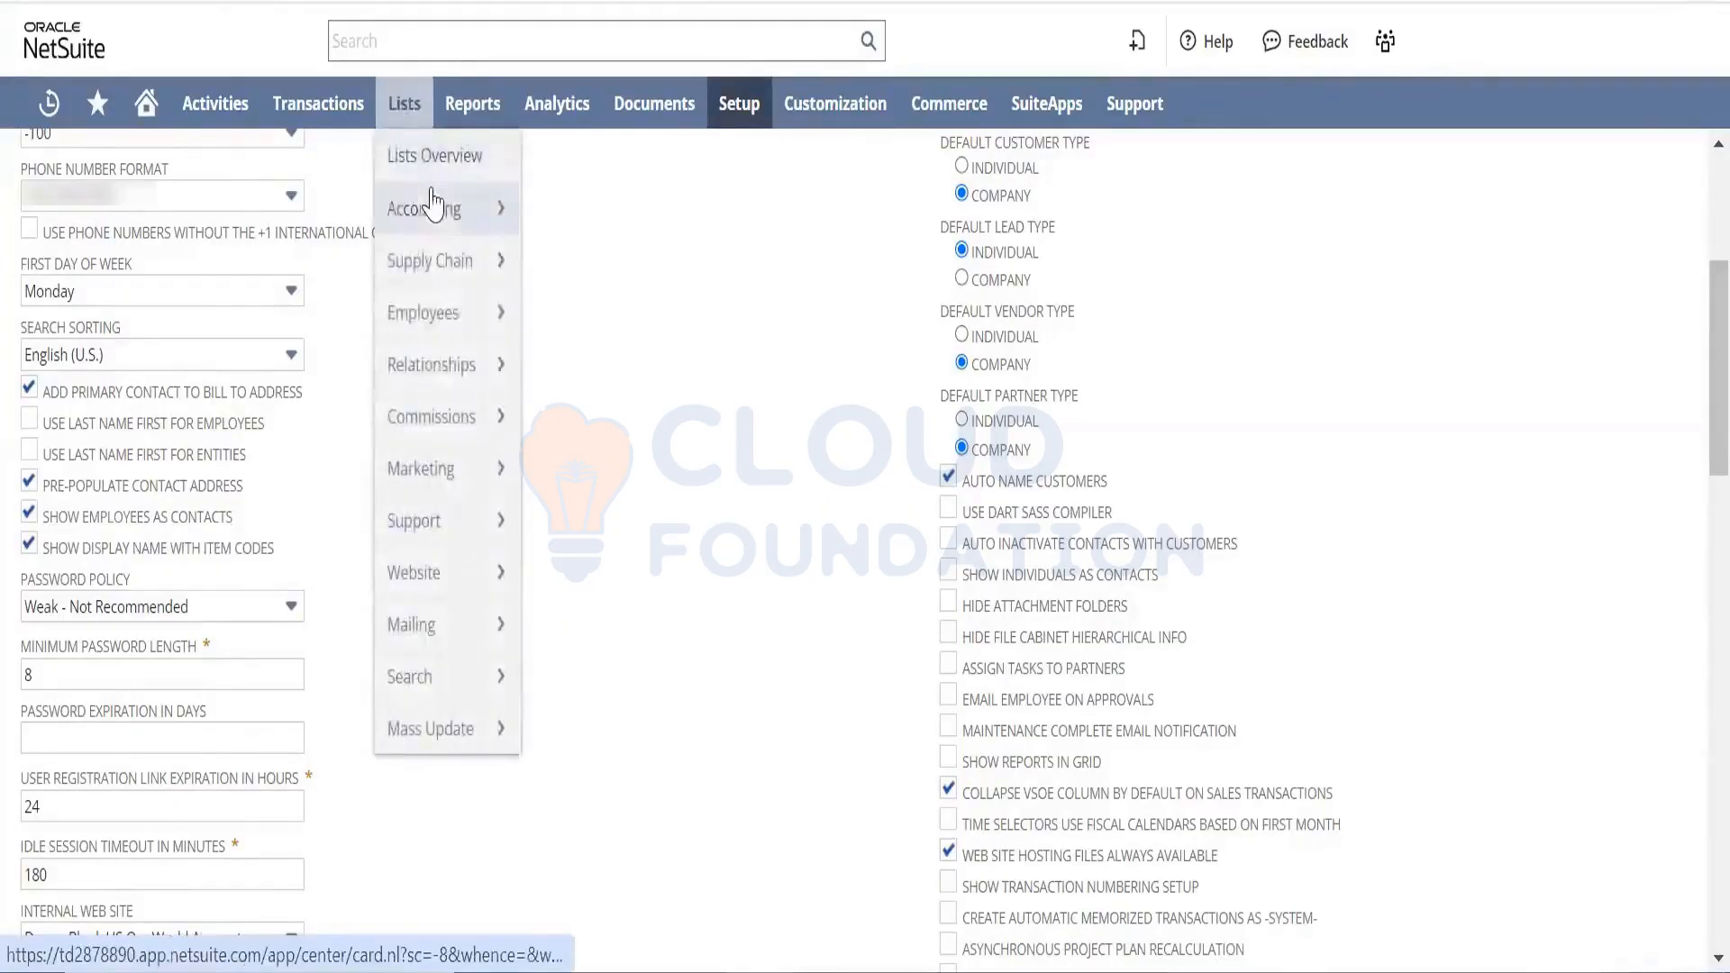
mouse_move(431, 205)
mouse_move(606, 239)
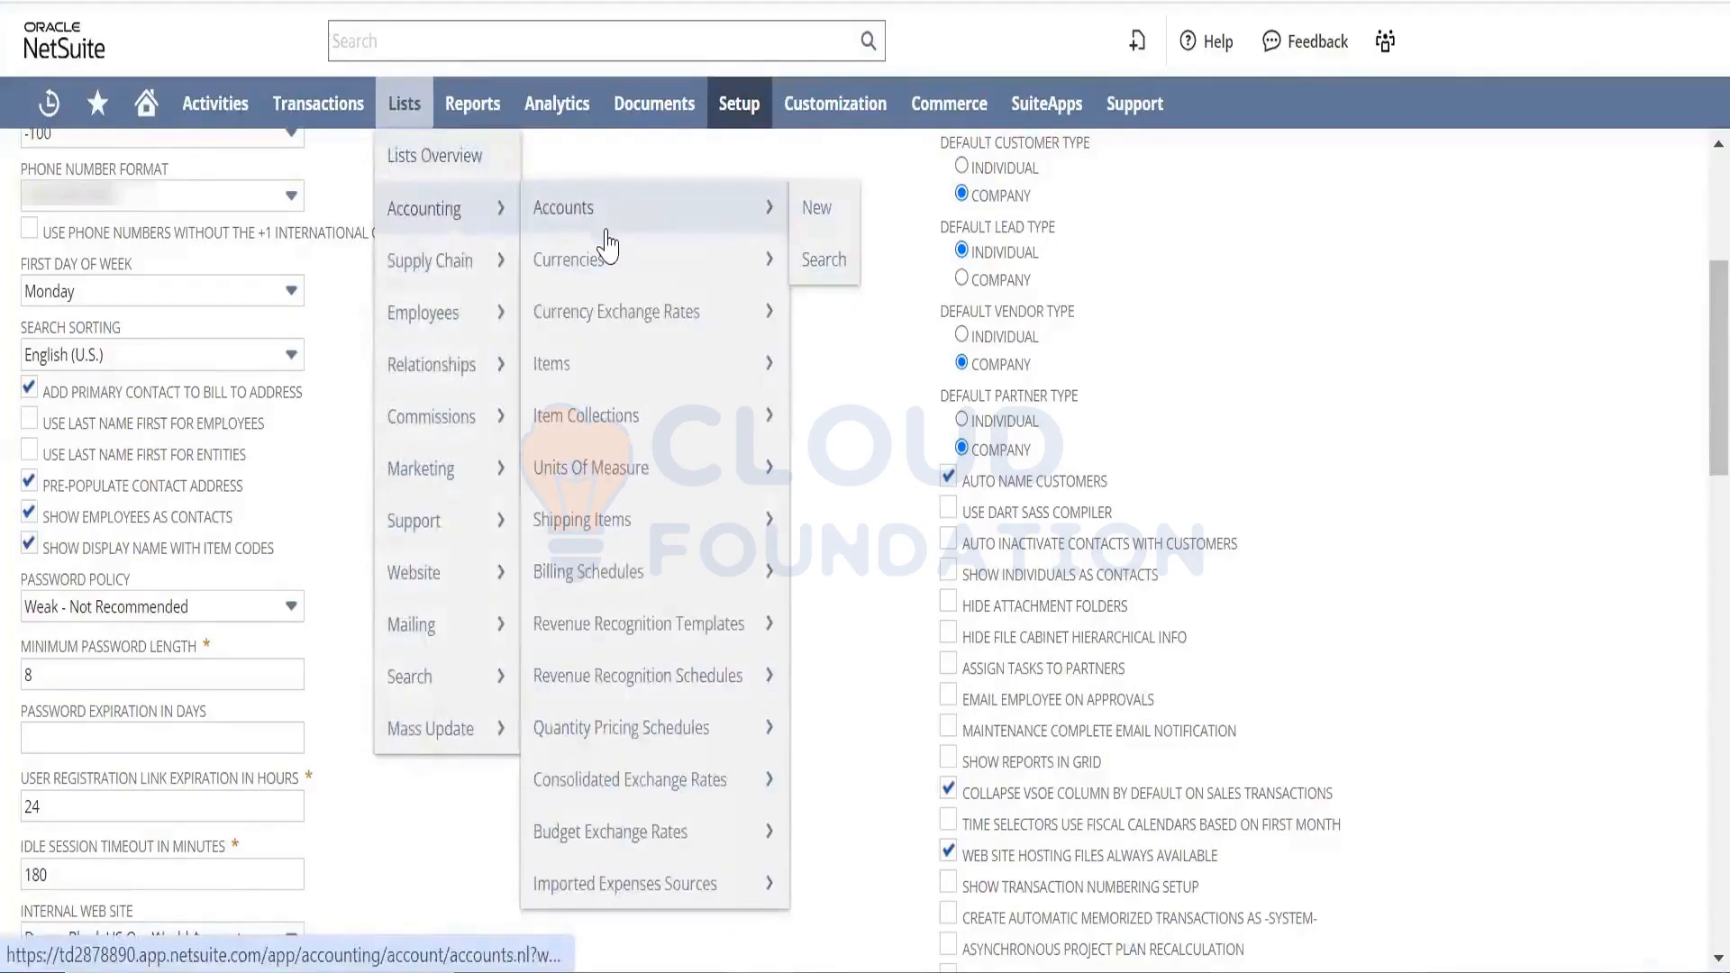
mouse_move(495, 318)
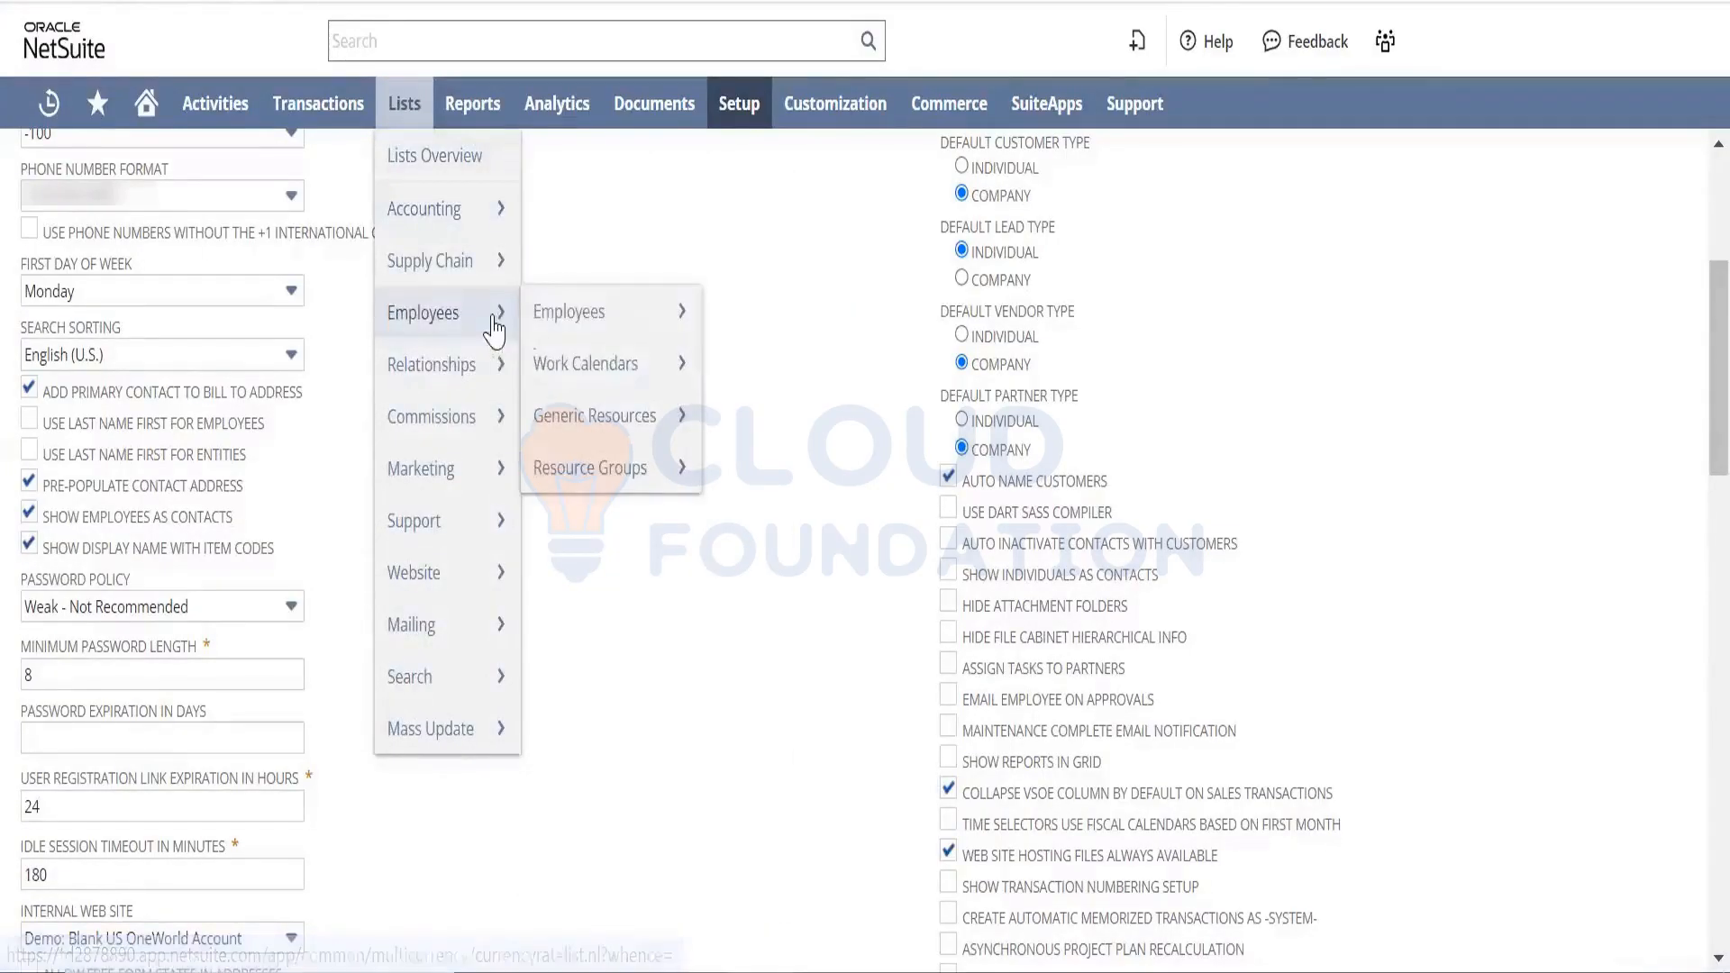
mouse_move(582, 324)
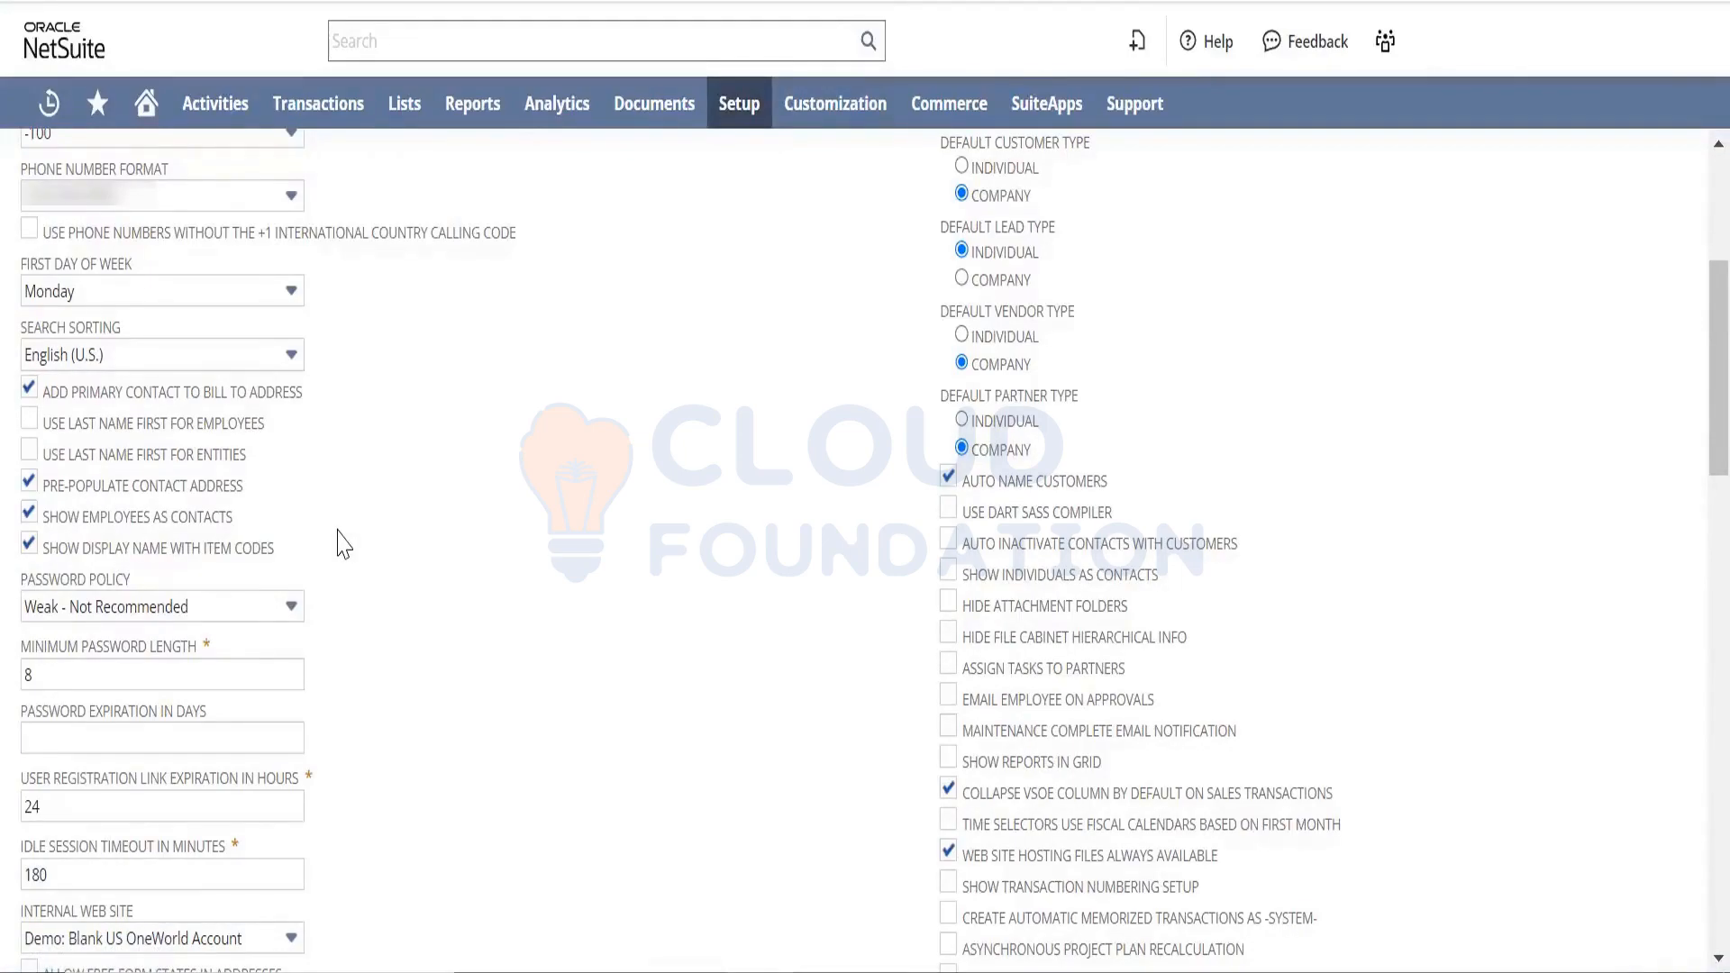
- Review the Password Policy options and set the policy to Medium
left_click(230, 610)
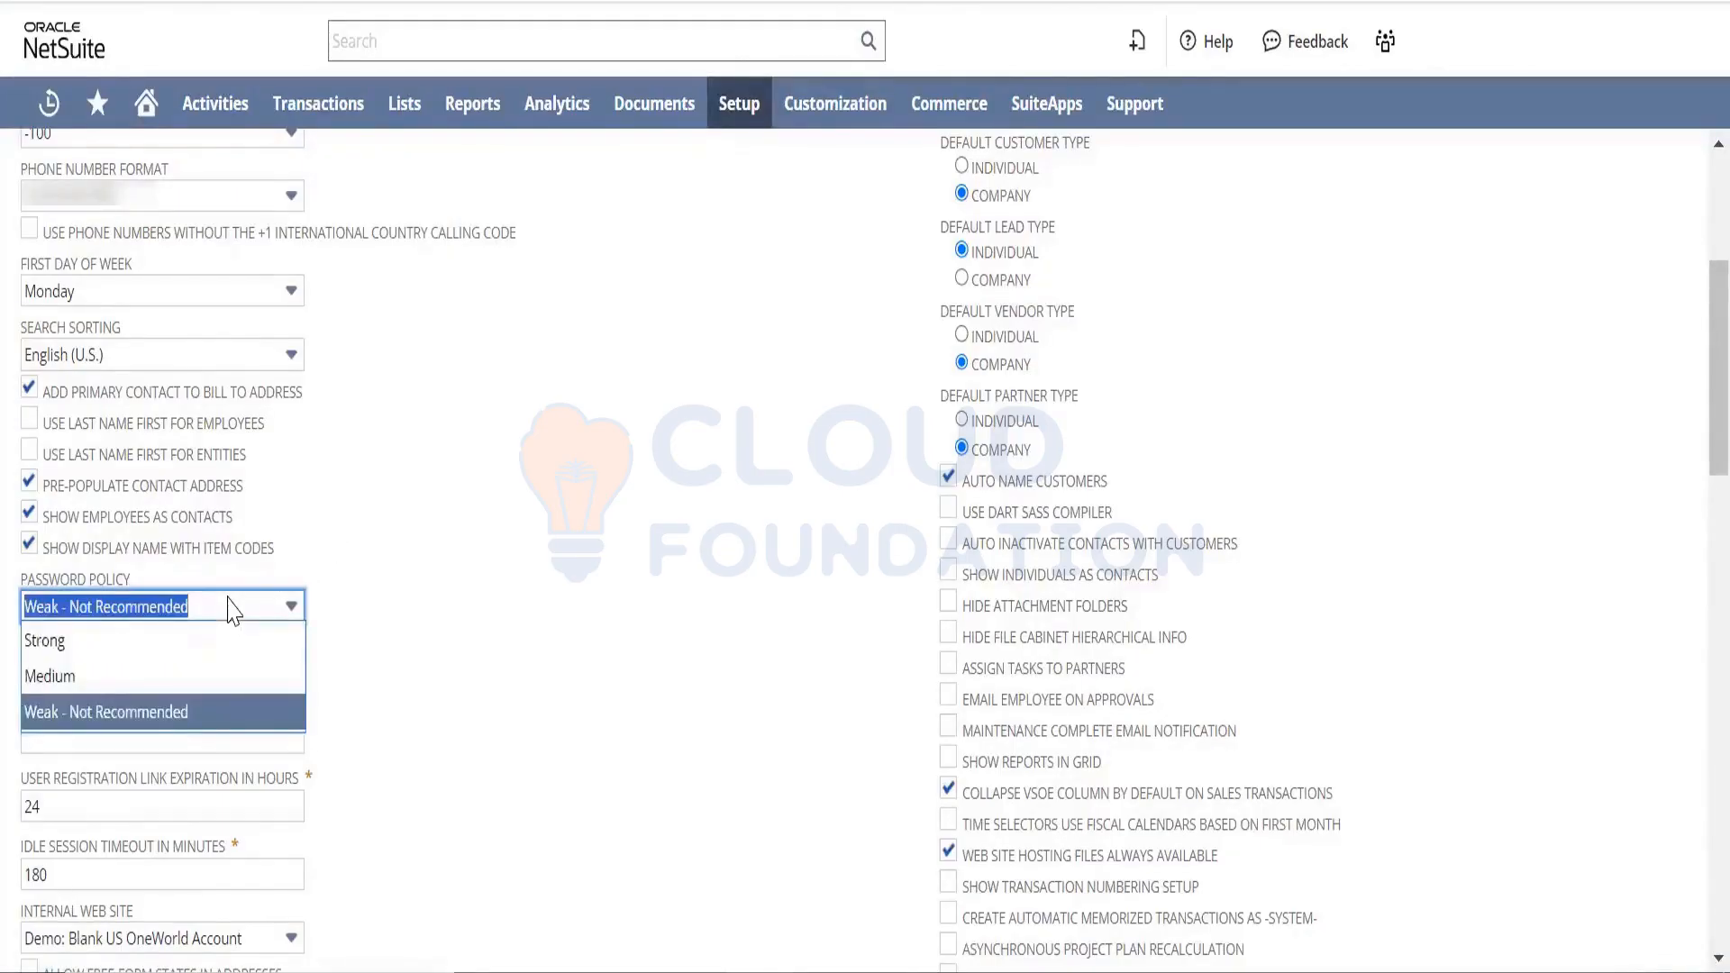
left_click(431, 688)
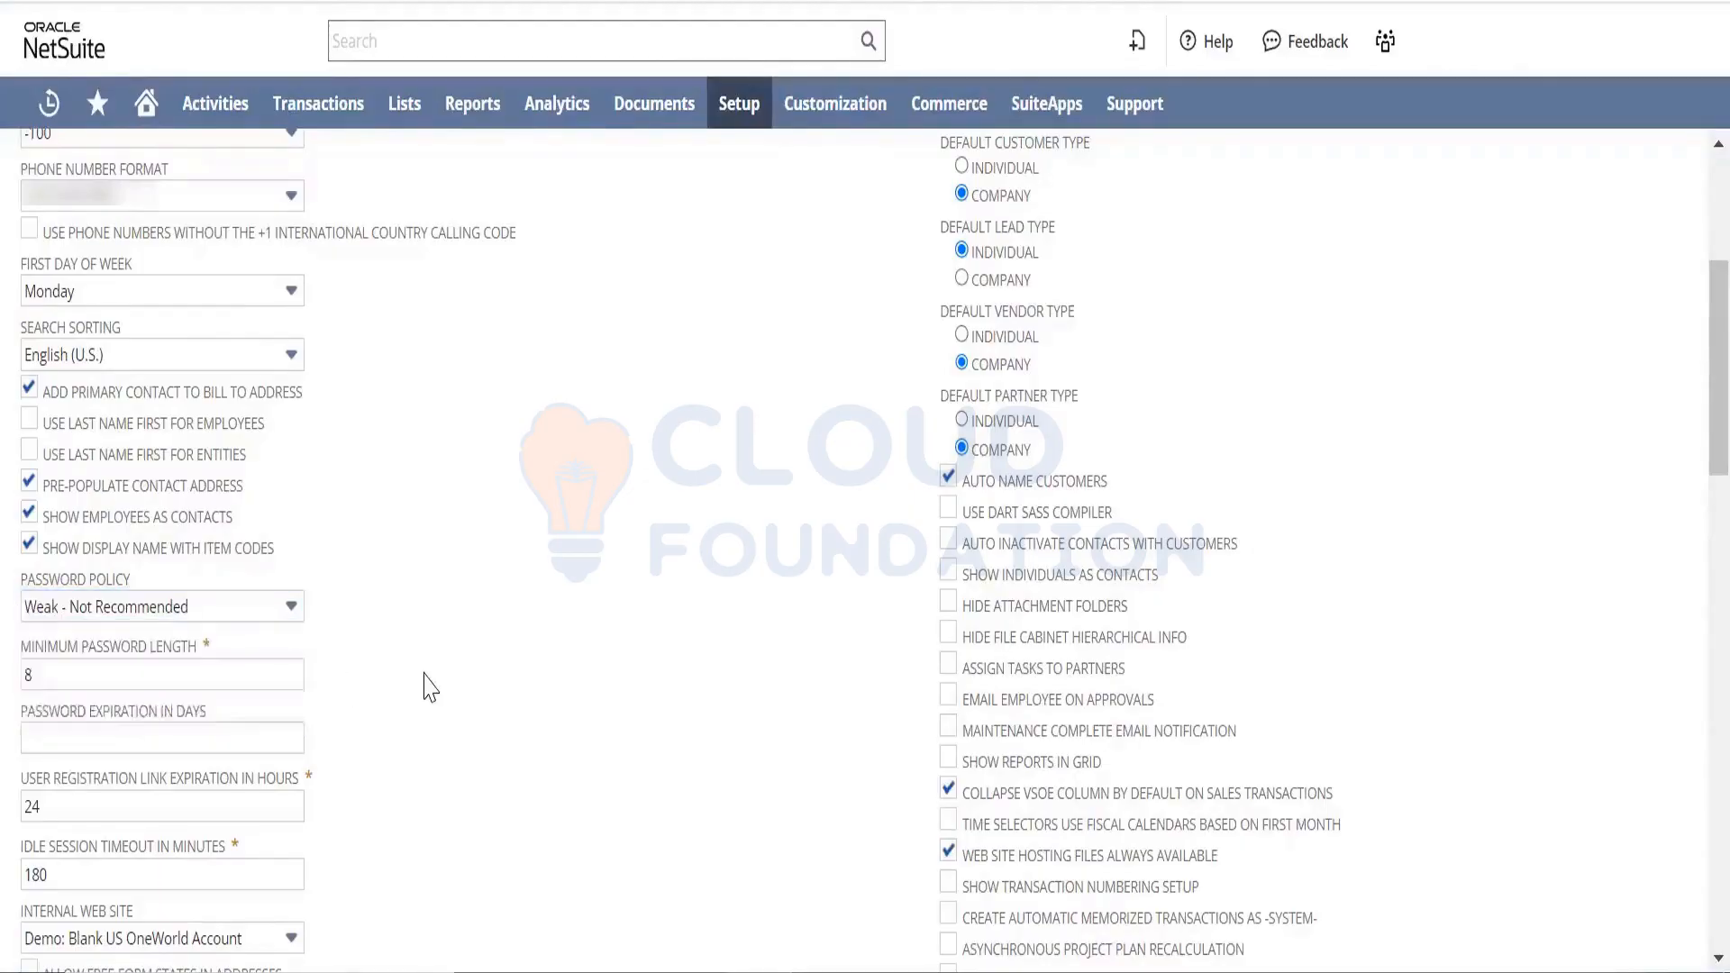
left_click(205, 605)
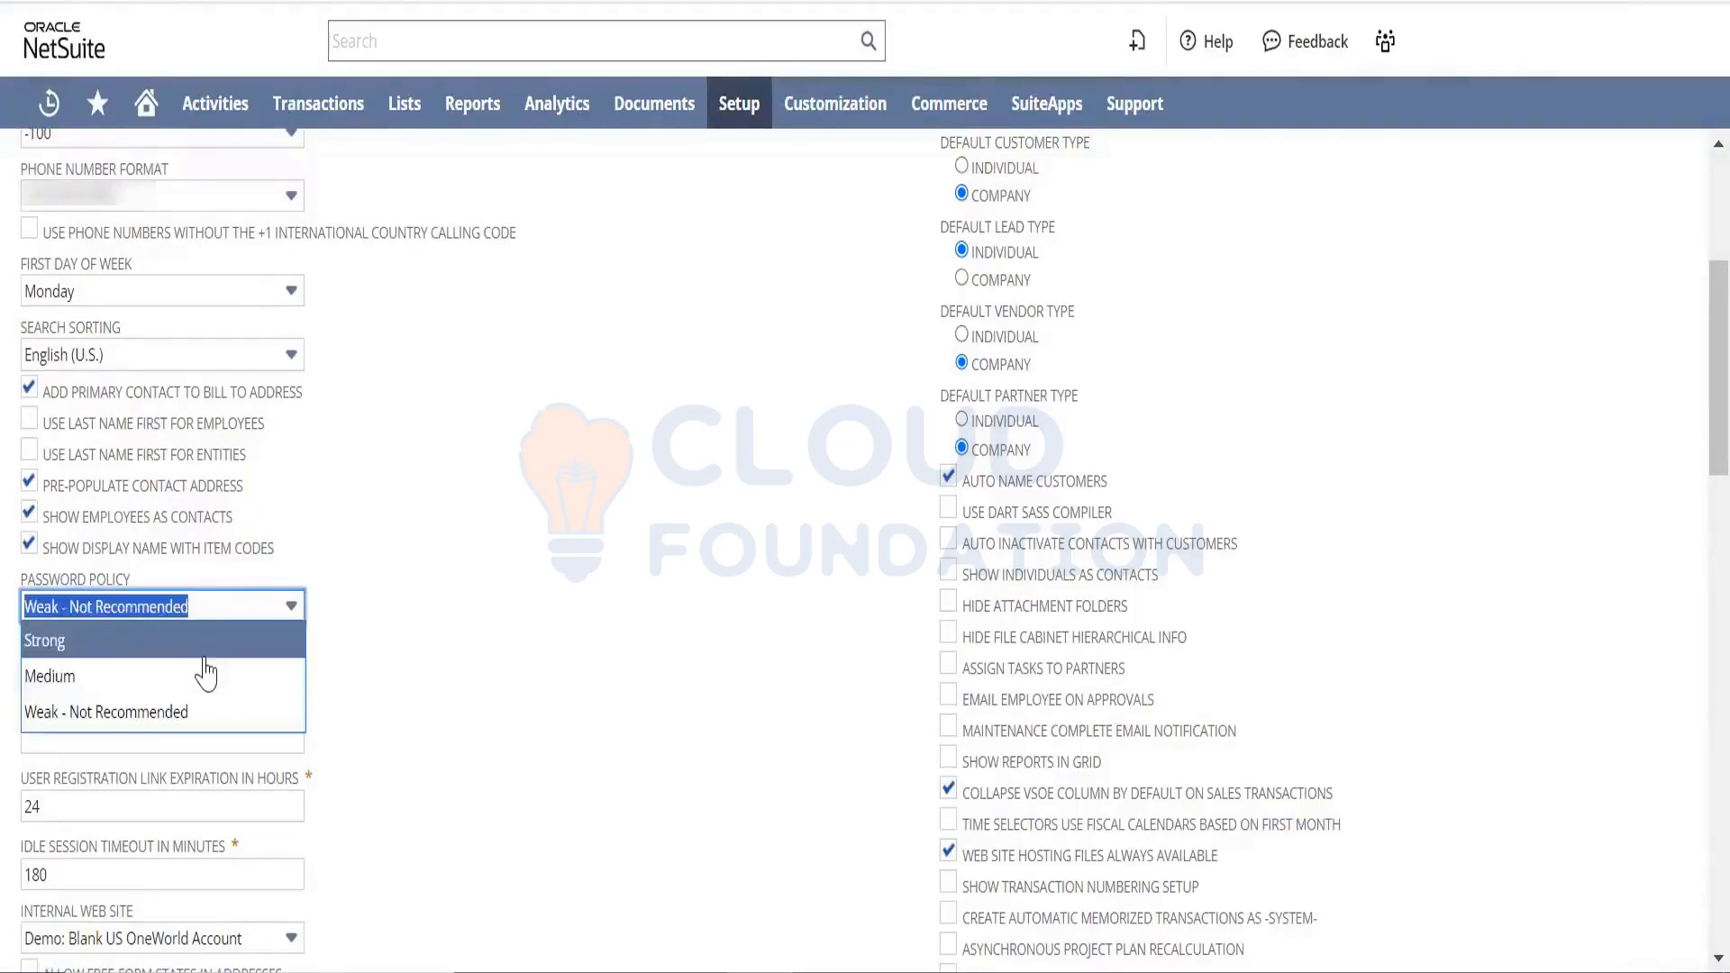
left_click(206, 678)
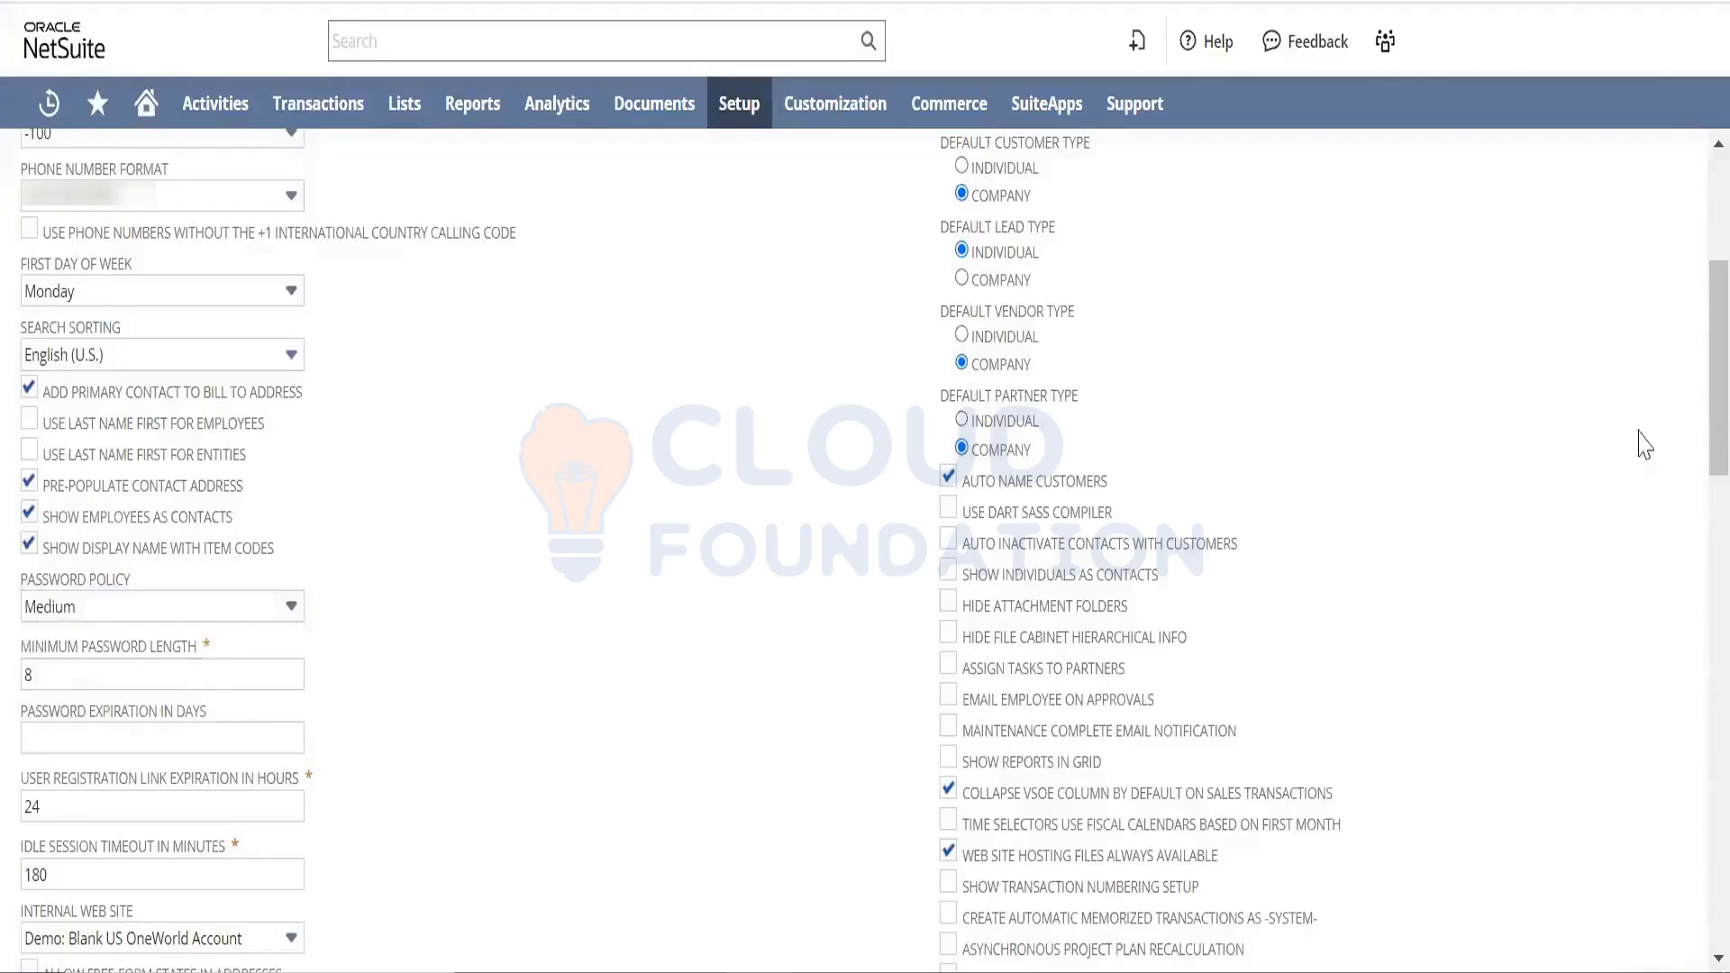
- Examine the User Registration Link Expiration in Hours and Idle Session Timeout in Minutes preferences
scroll(1693, 360, "down", 2)
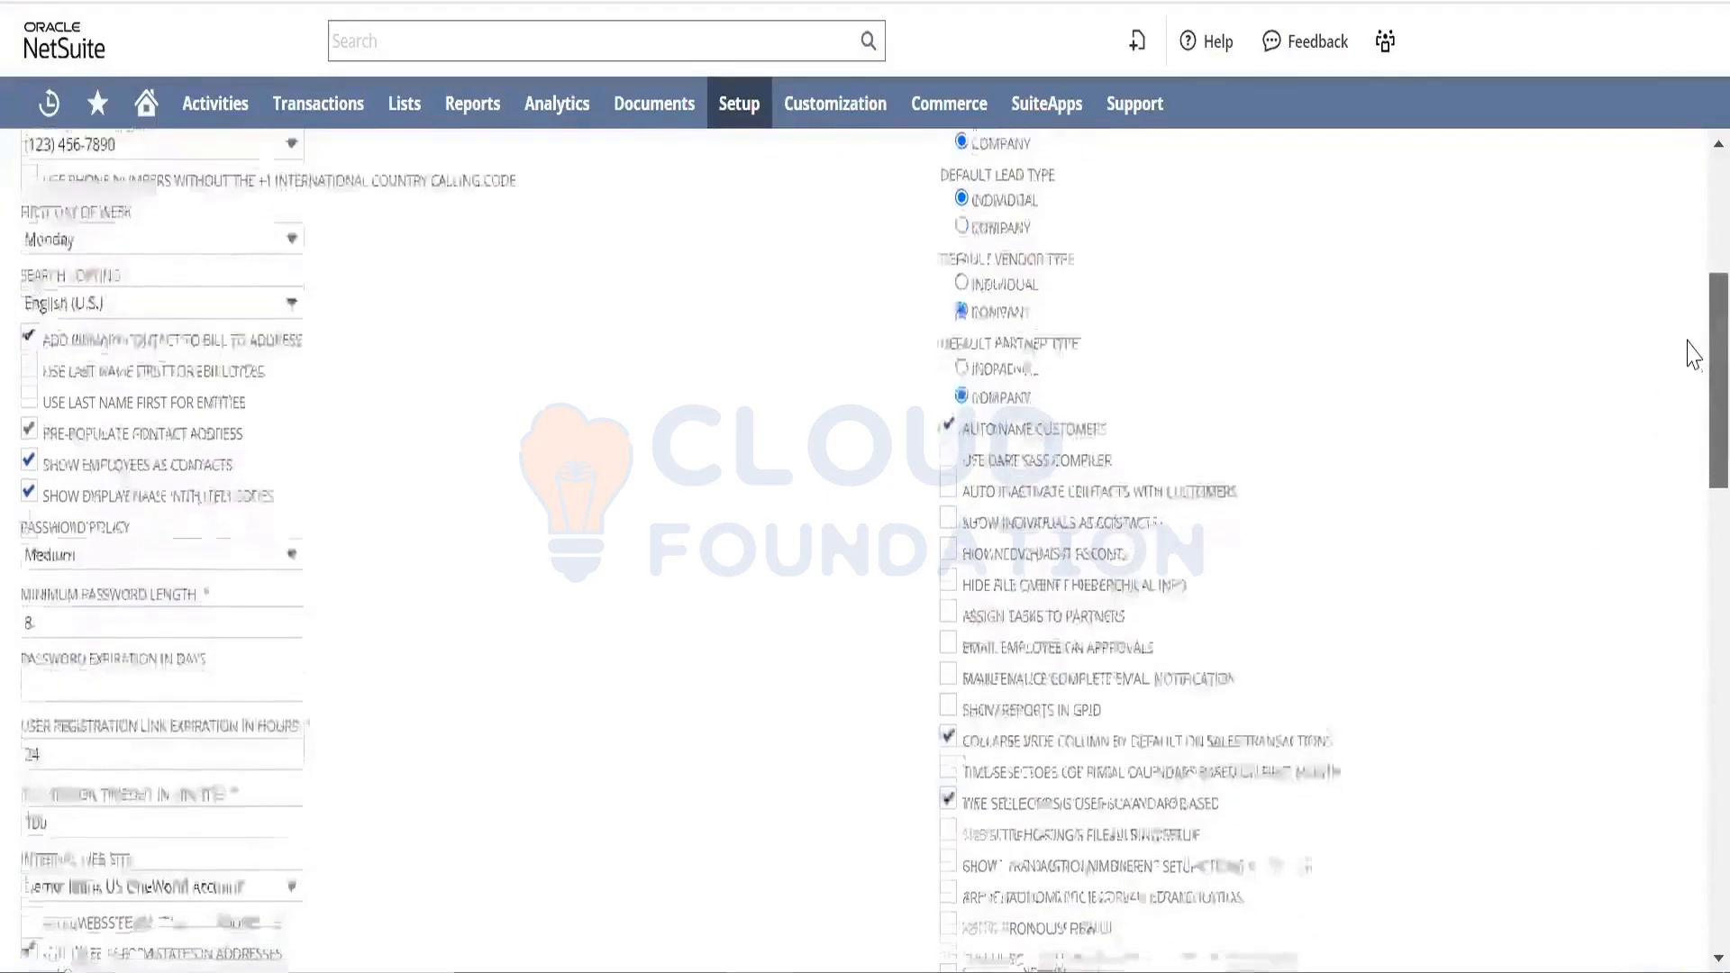
scroll(1693, 405, "down", 3)
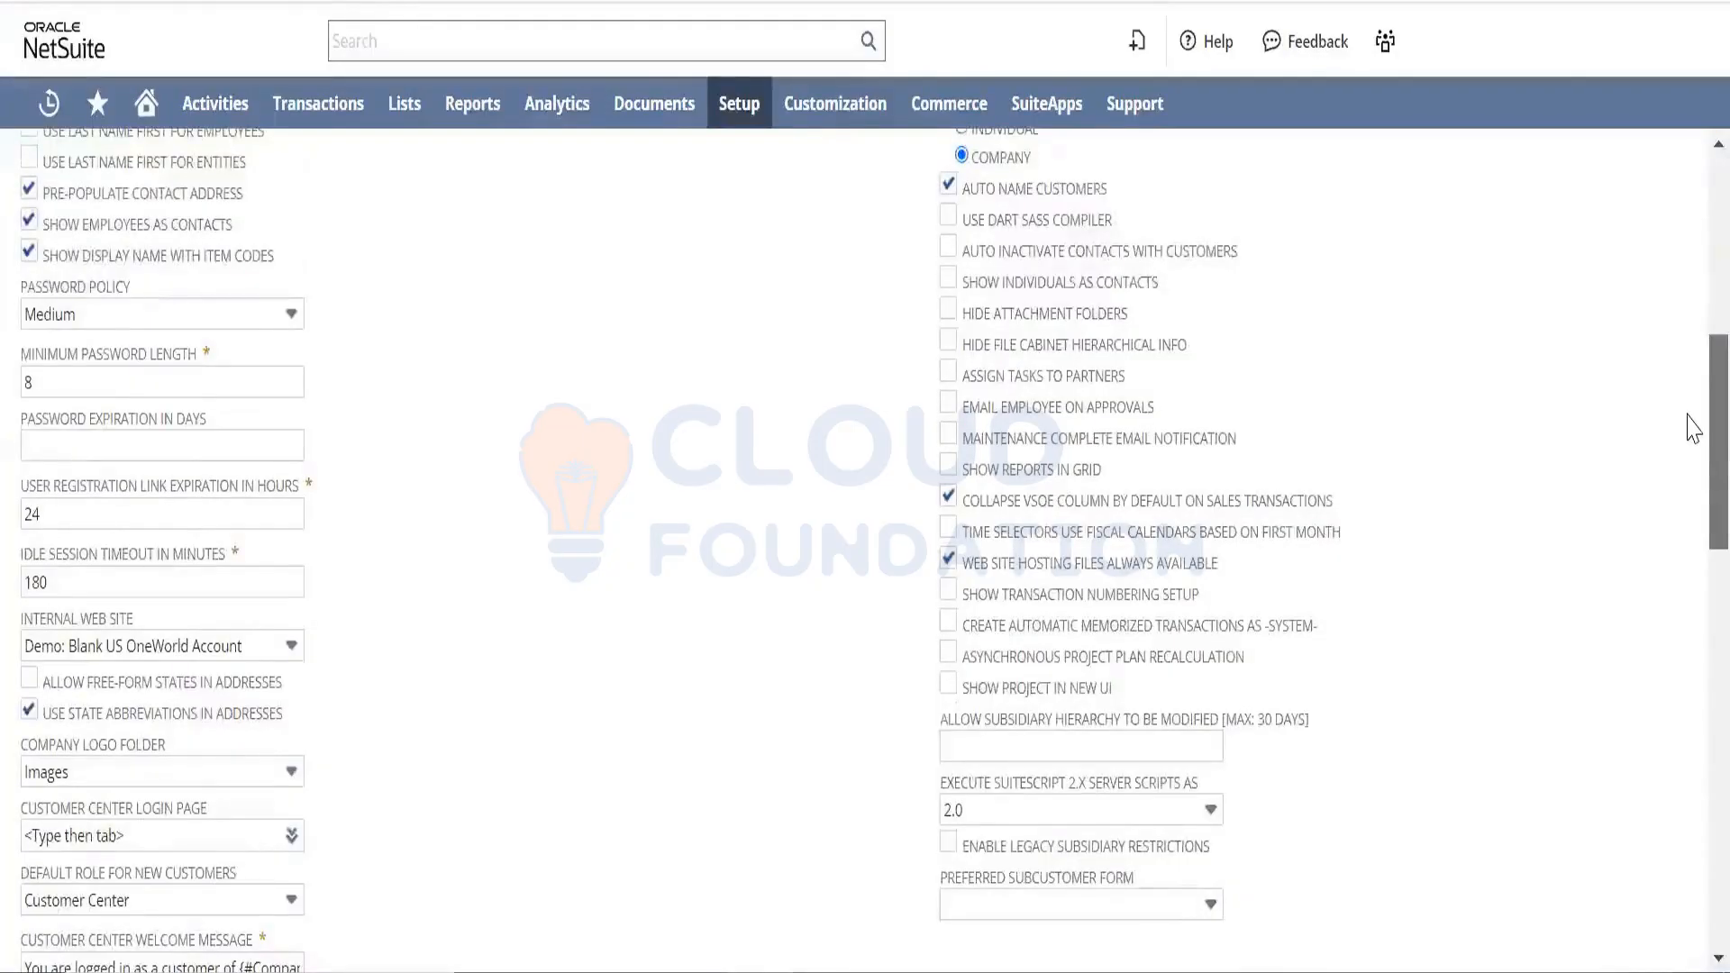
scroll(1693, 431, "down", 1)
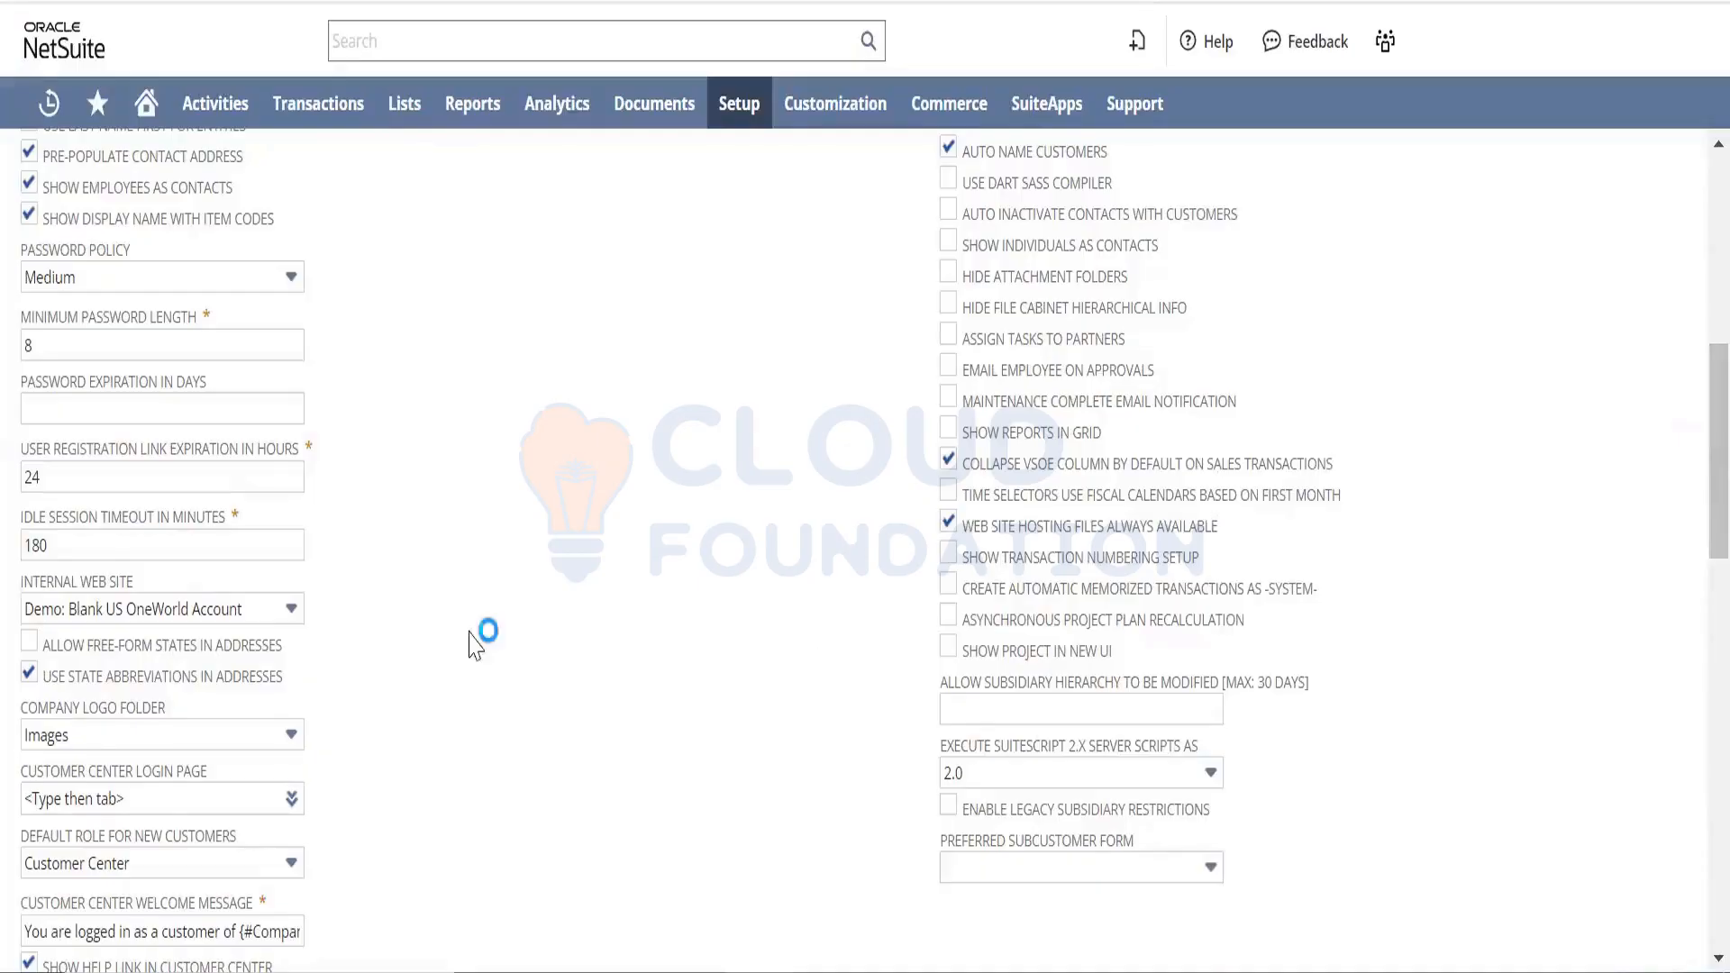
left_click(195, 472)
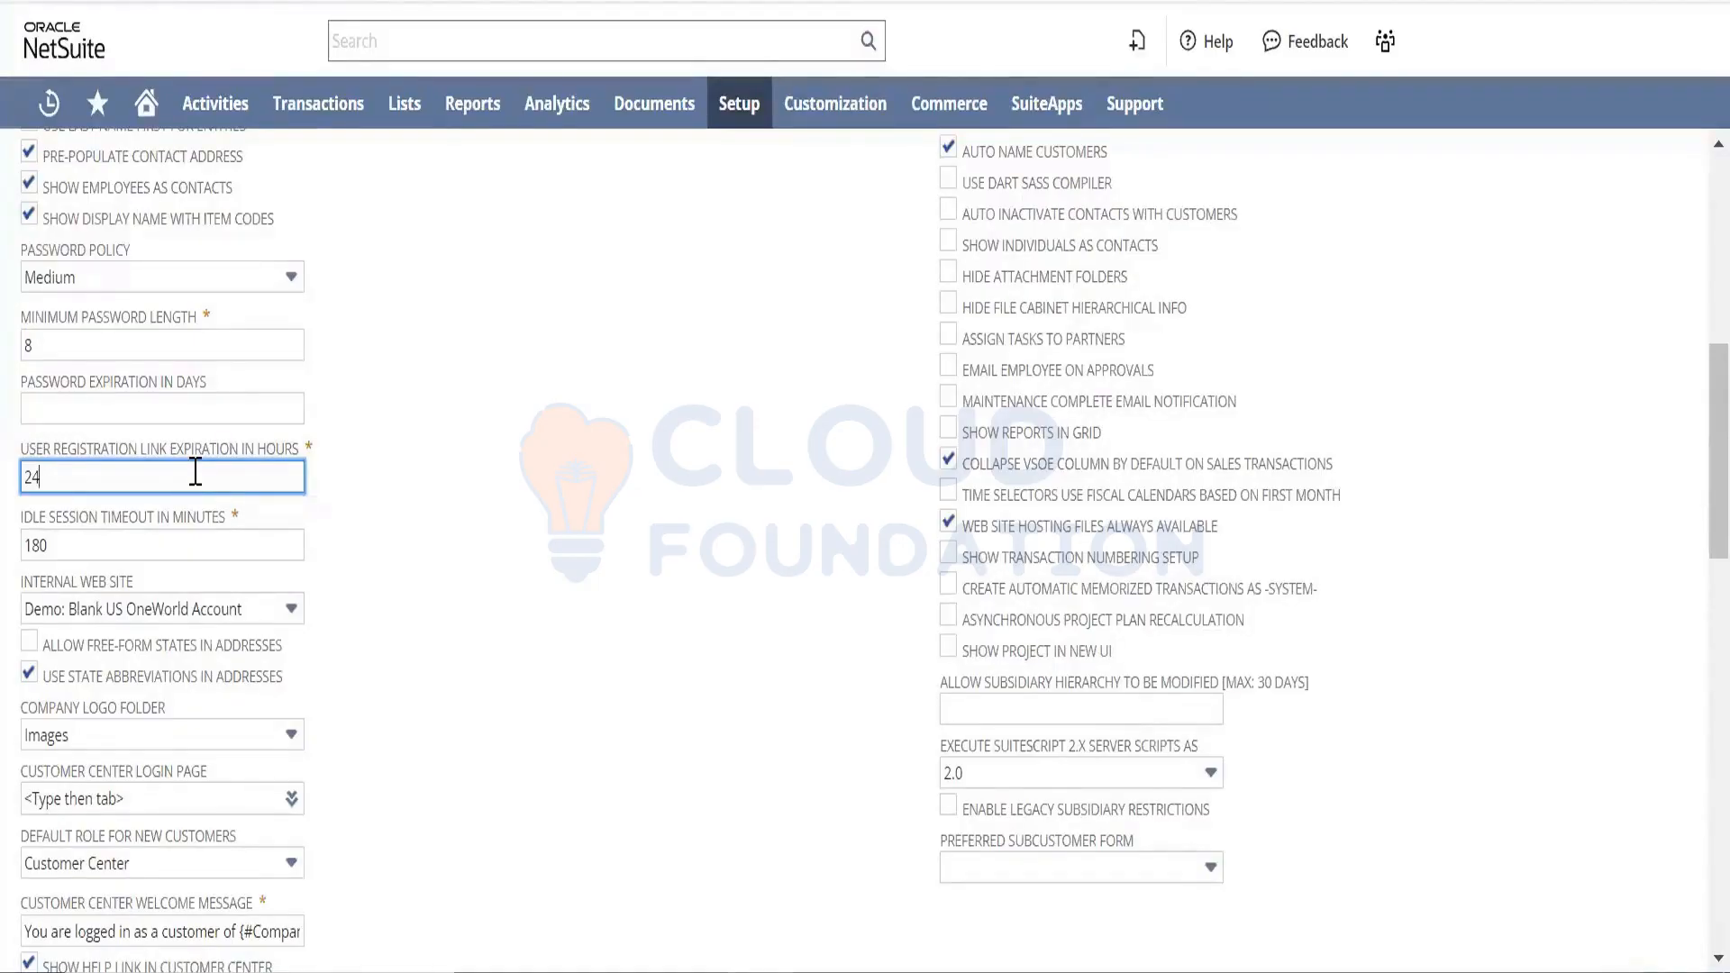
left_click(200, 547)
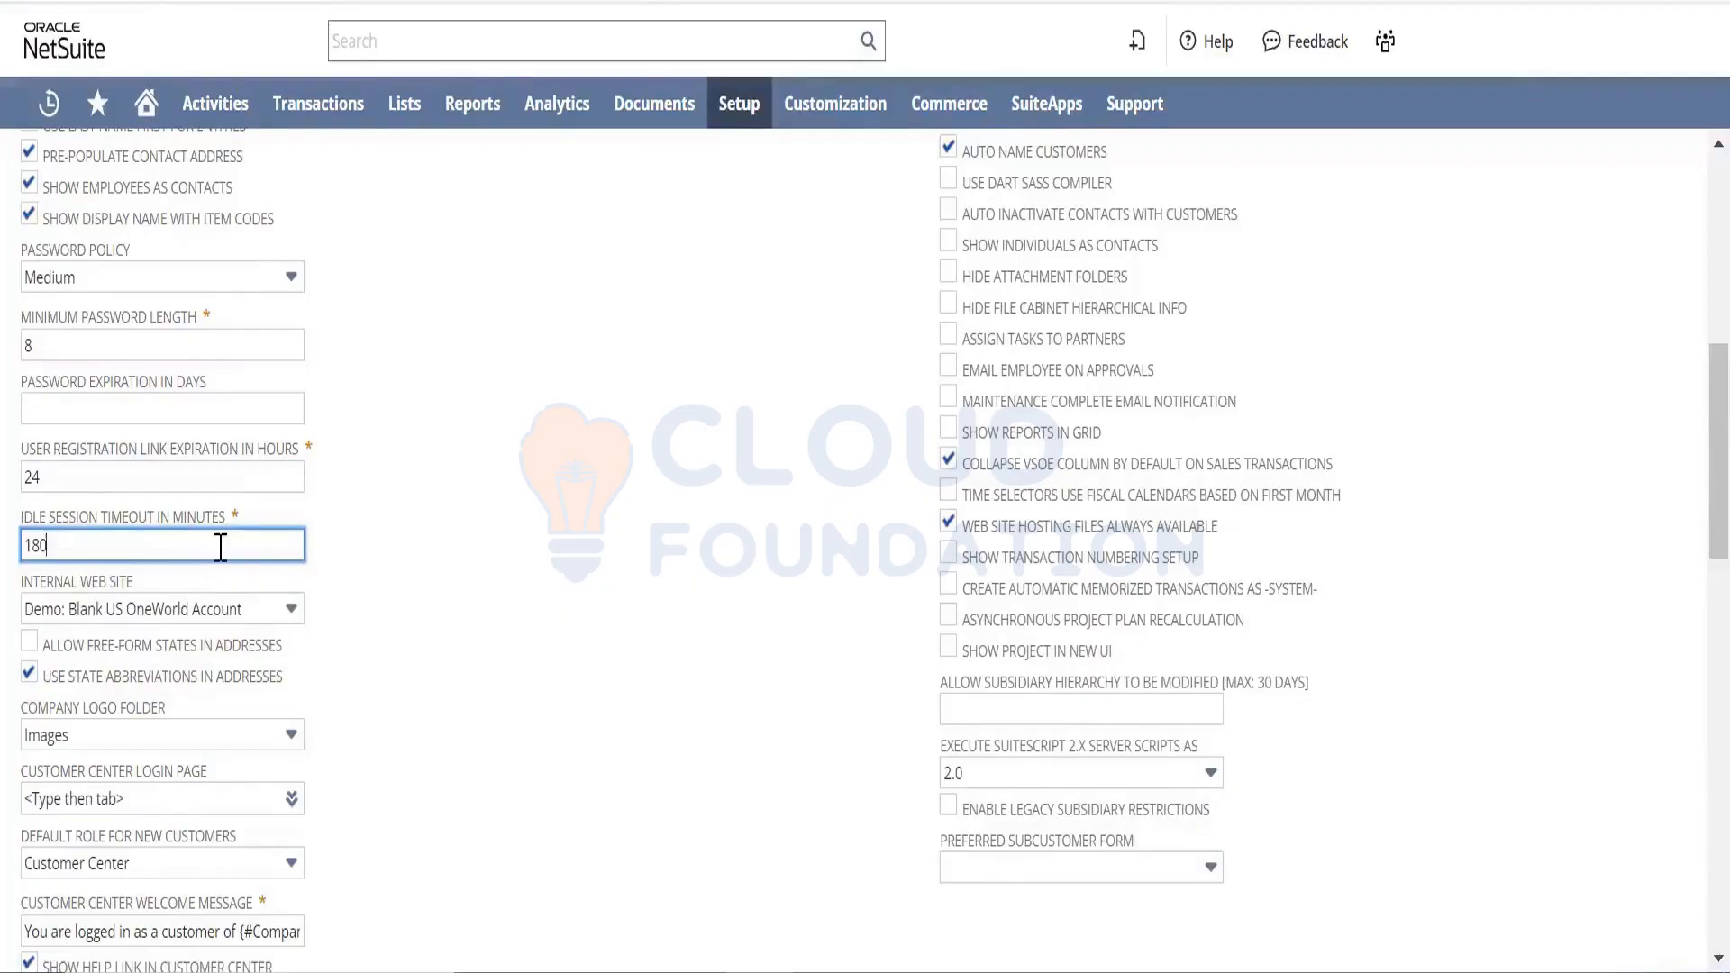
- Look through the remaining General Preferences, from the session settings to the overriding preferences and back to the display settings
left_click(446, 628)
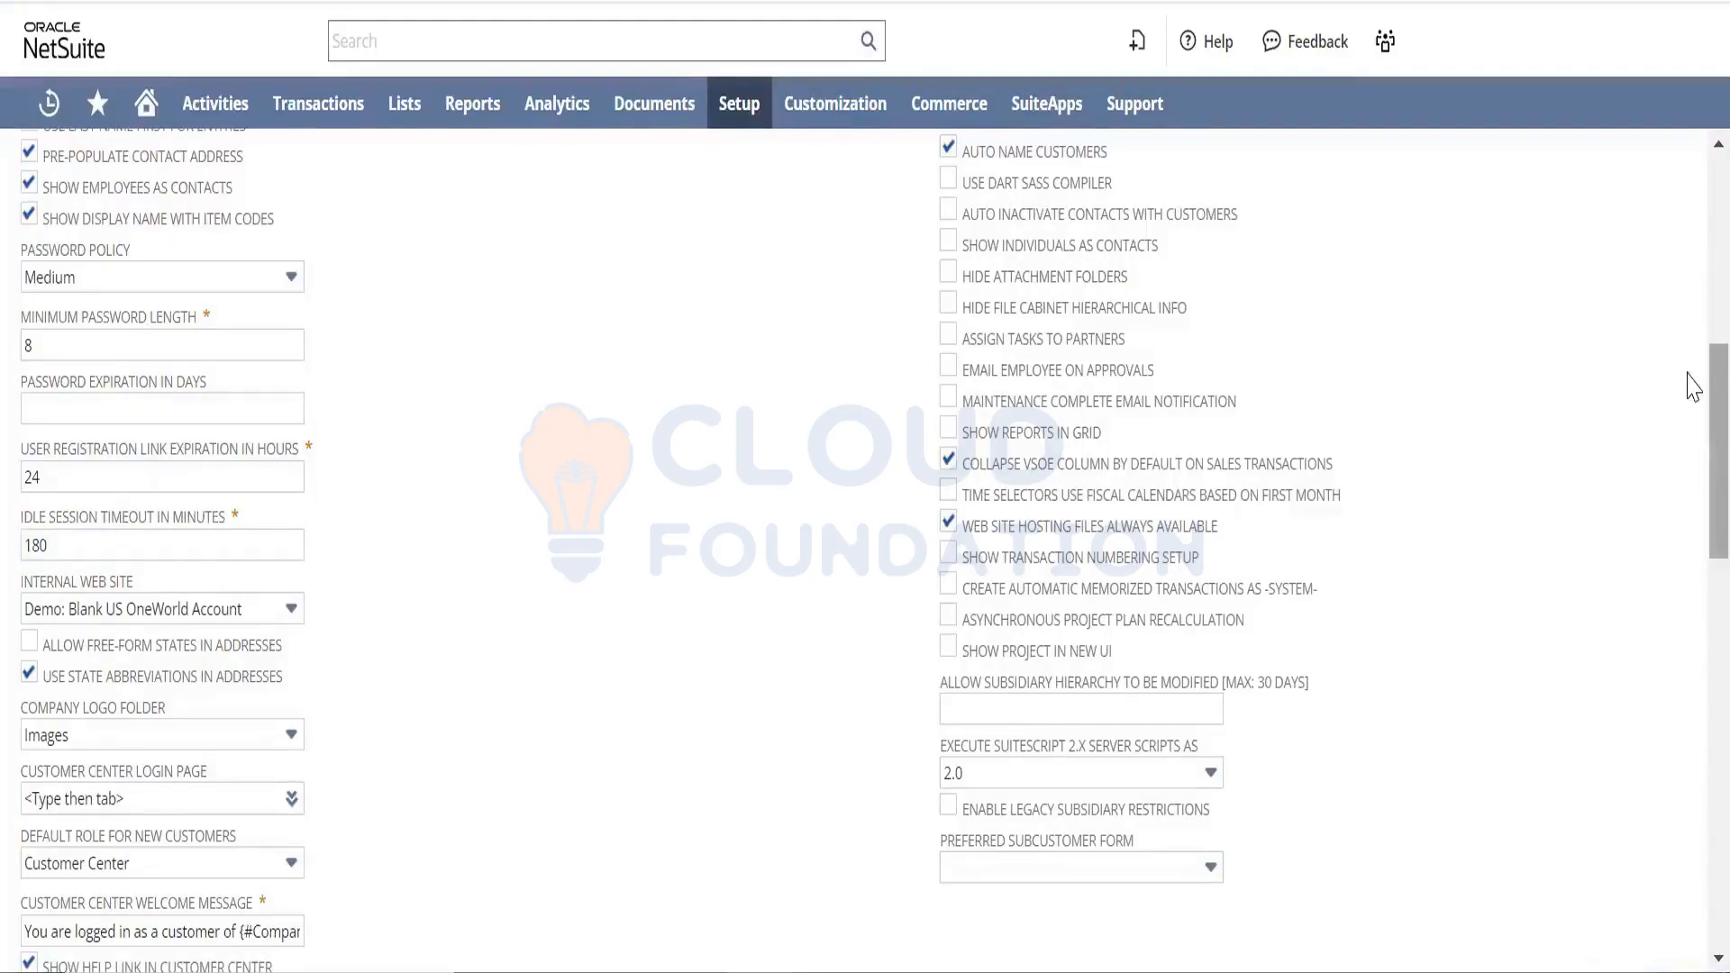
scroll(1692, 396, "down", 3)
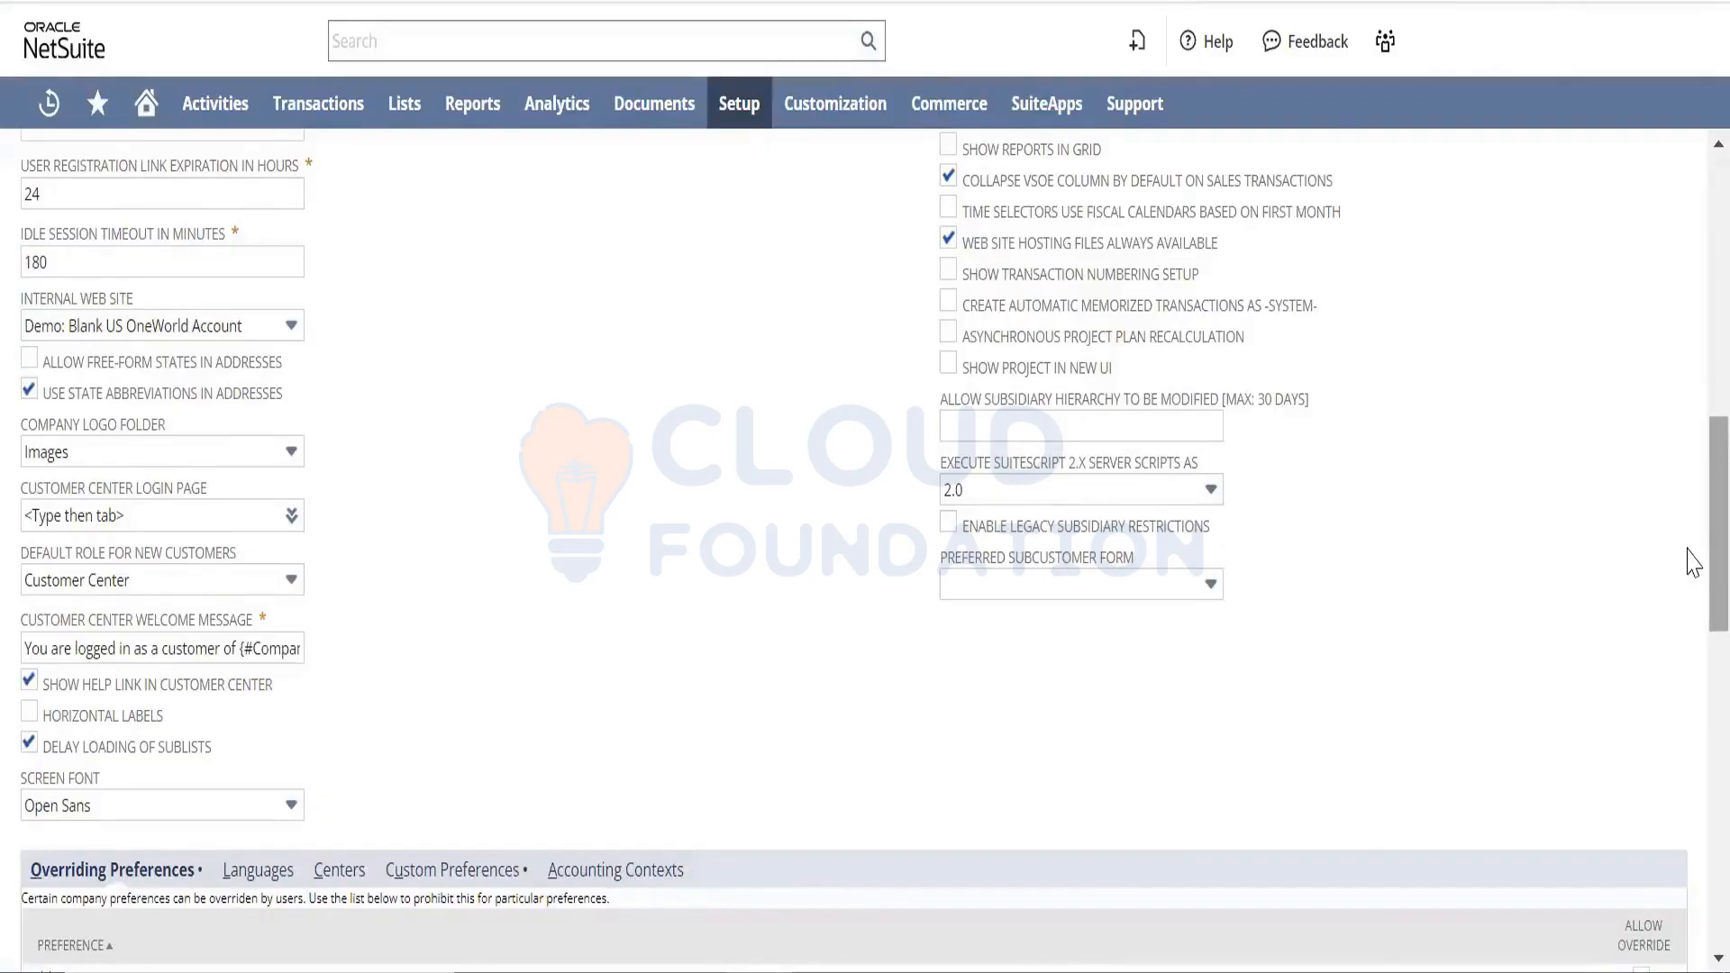
scroll(1690, 577, "down", 1)
scroll(1690, 487, "up", 3)
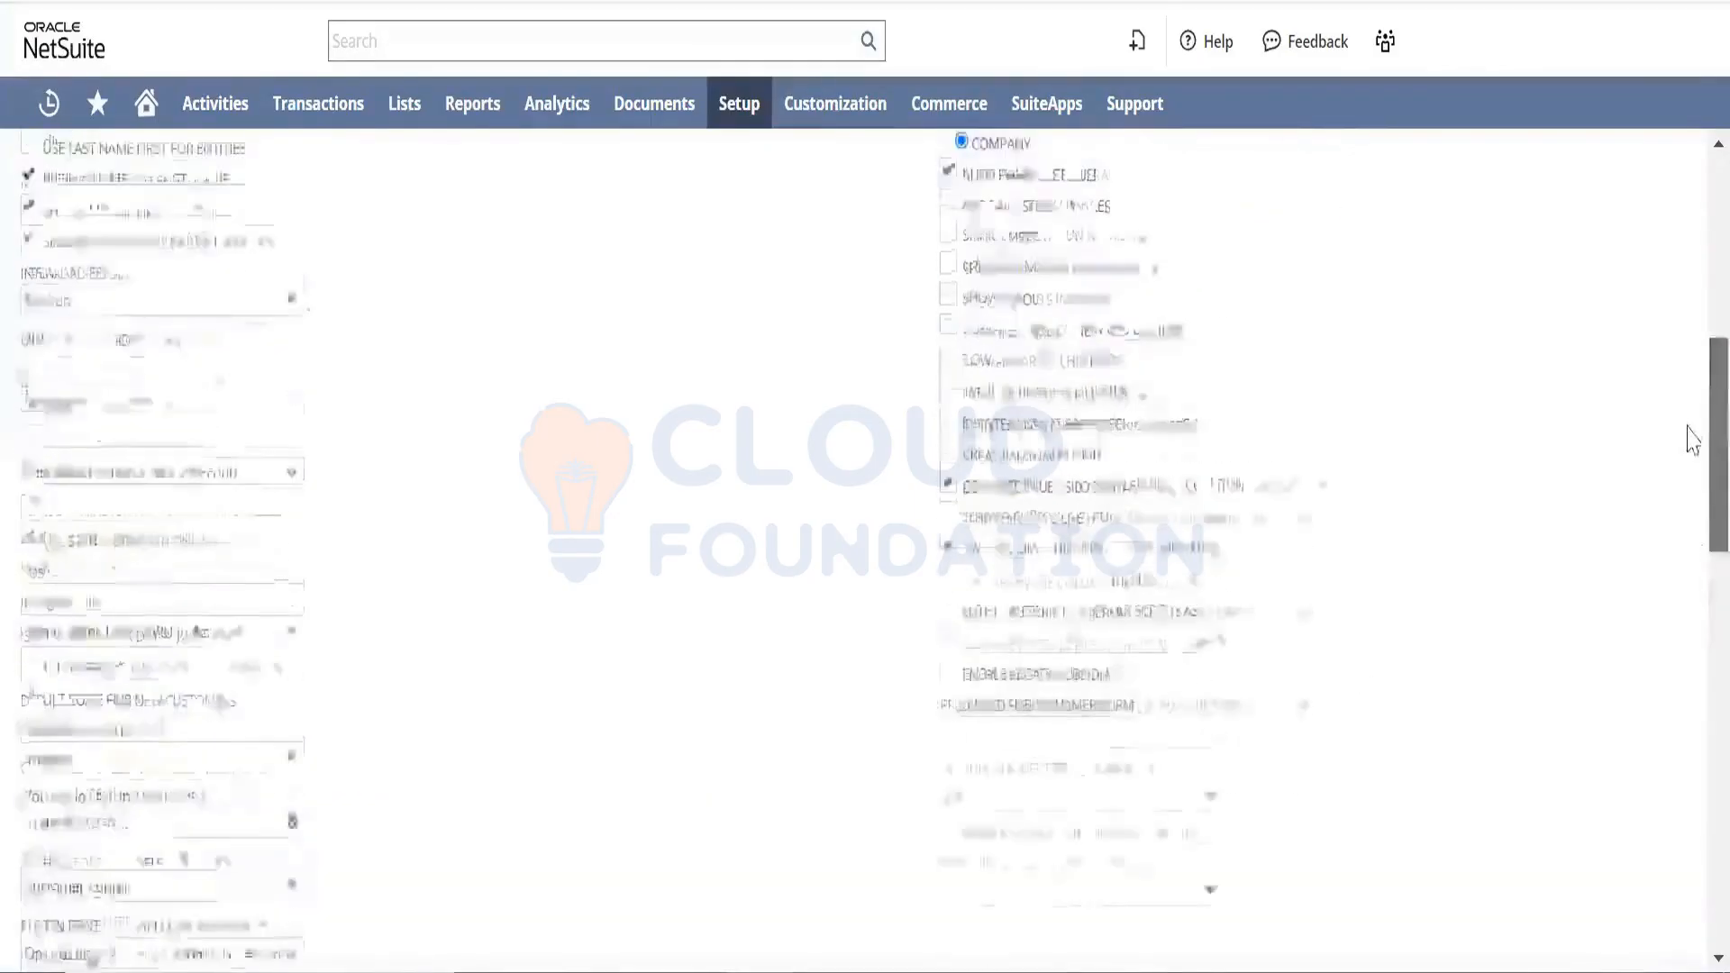
scroll(1693, 440, "up", 5)
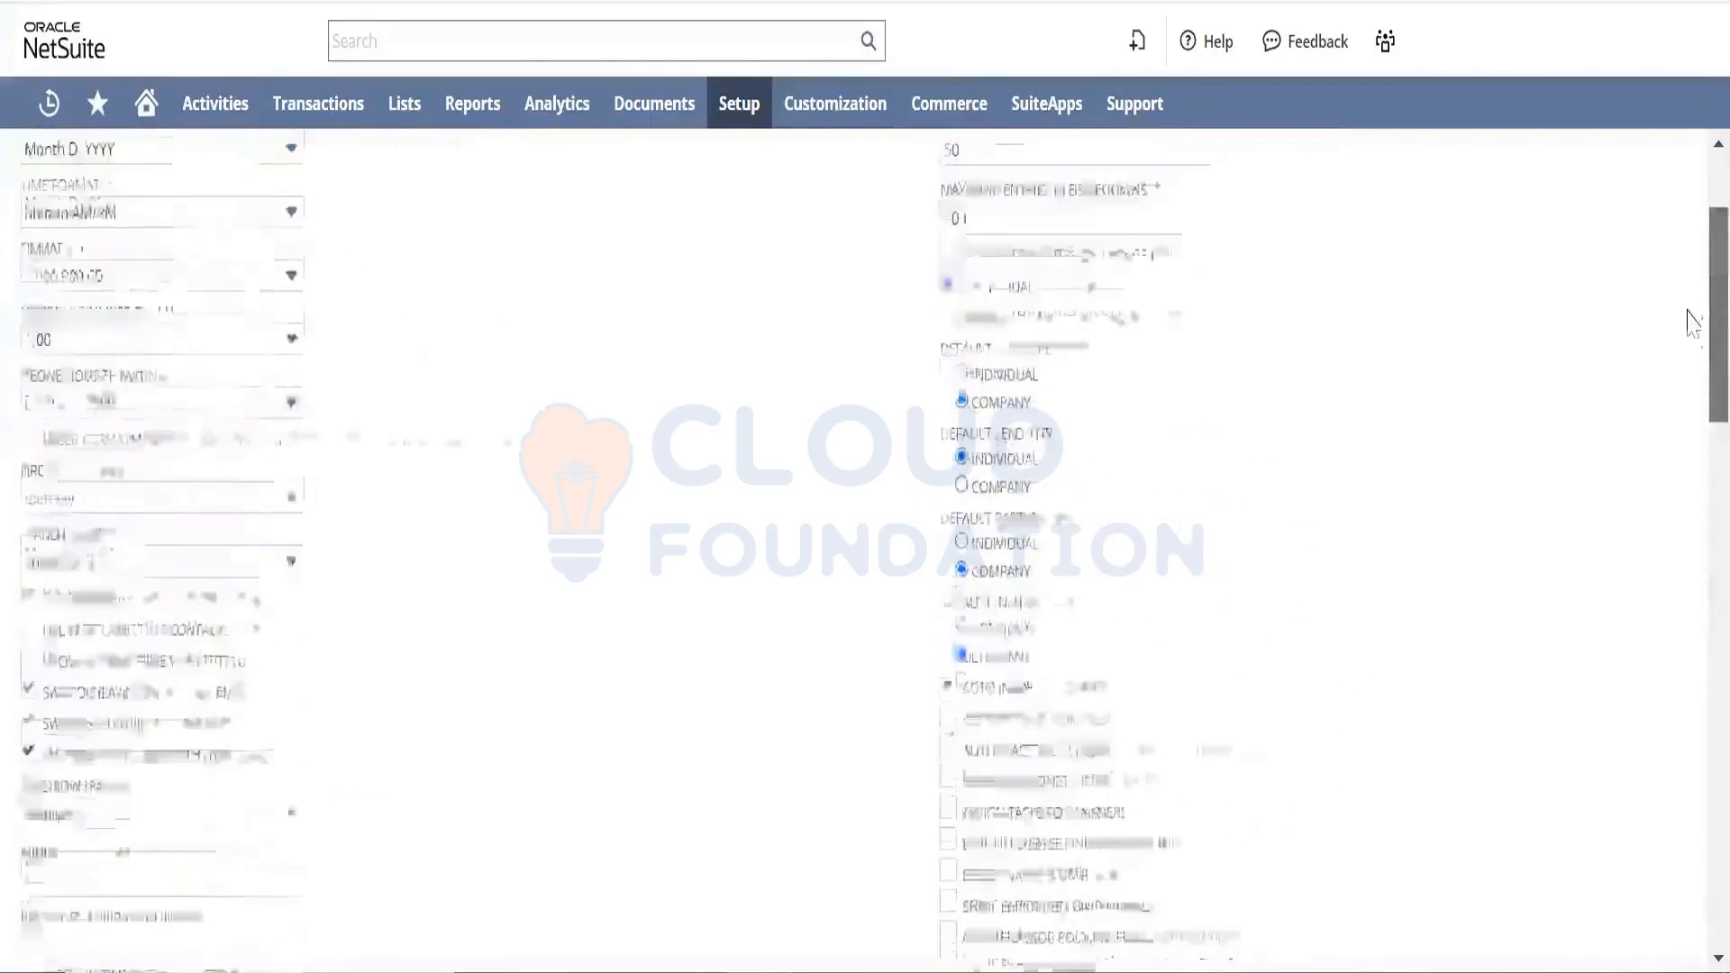
scroll(1693, 323, "up", 2)
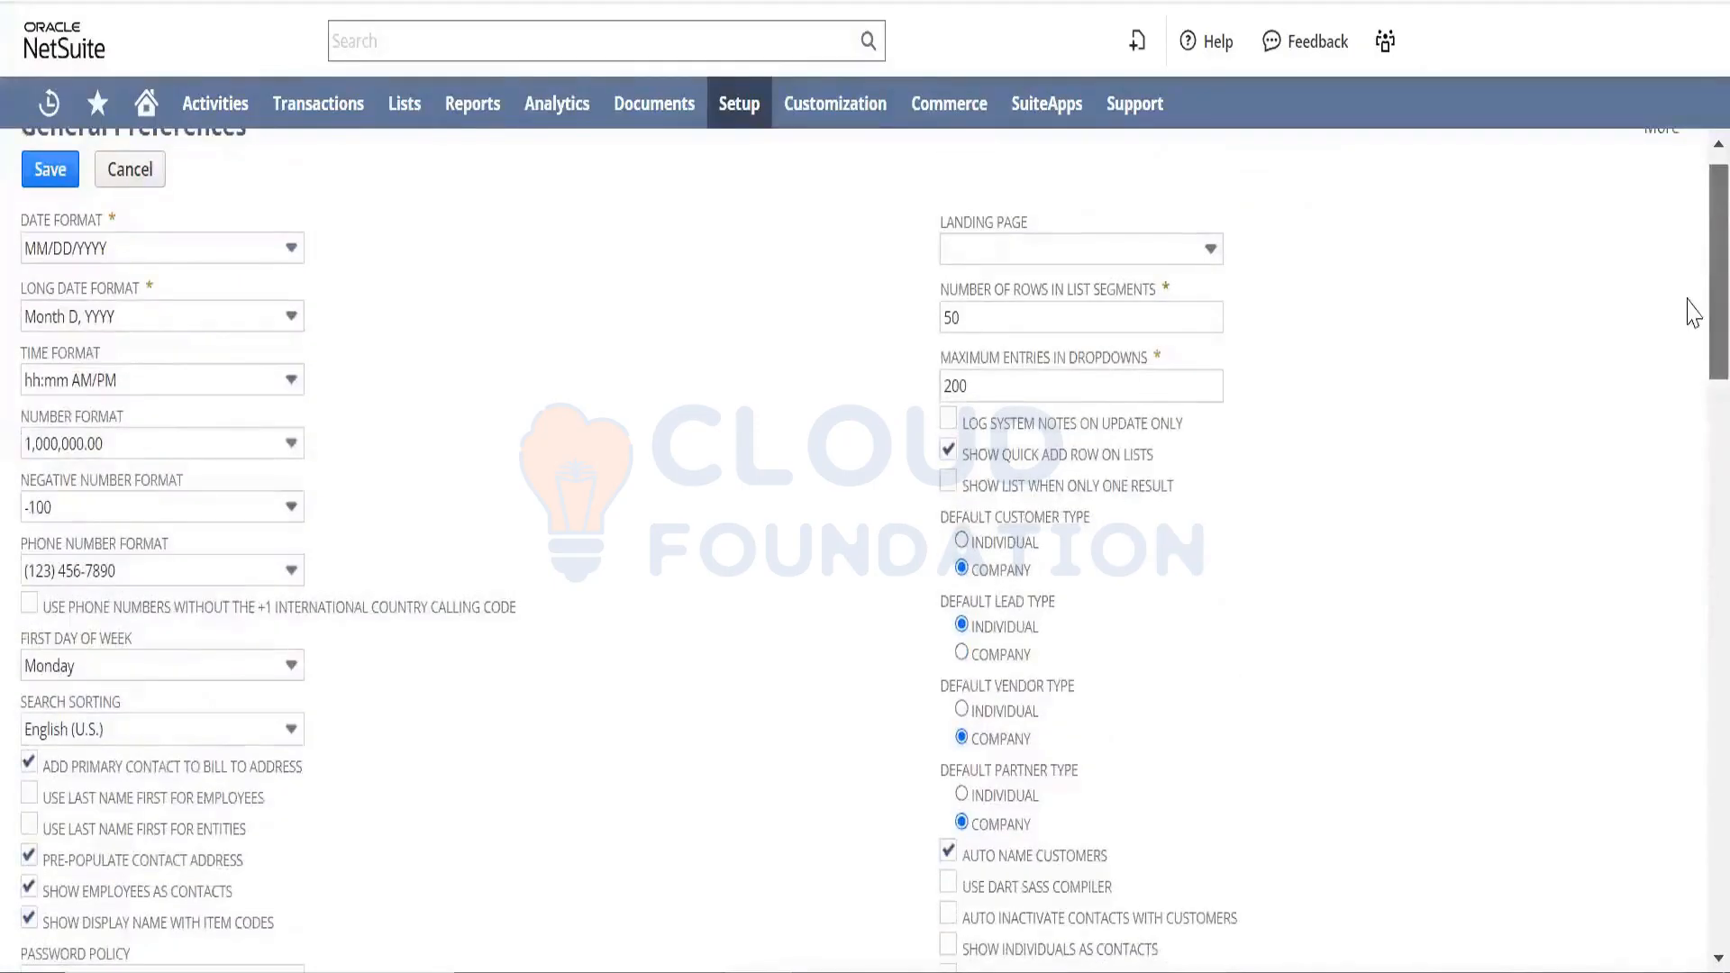
- Examine the options of the Landing Page preference and read its field help on overriding user-defined landing pages
left_click(1208, 249)
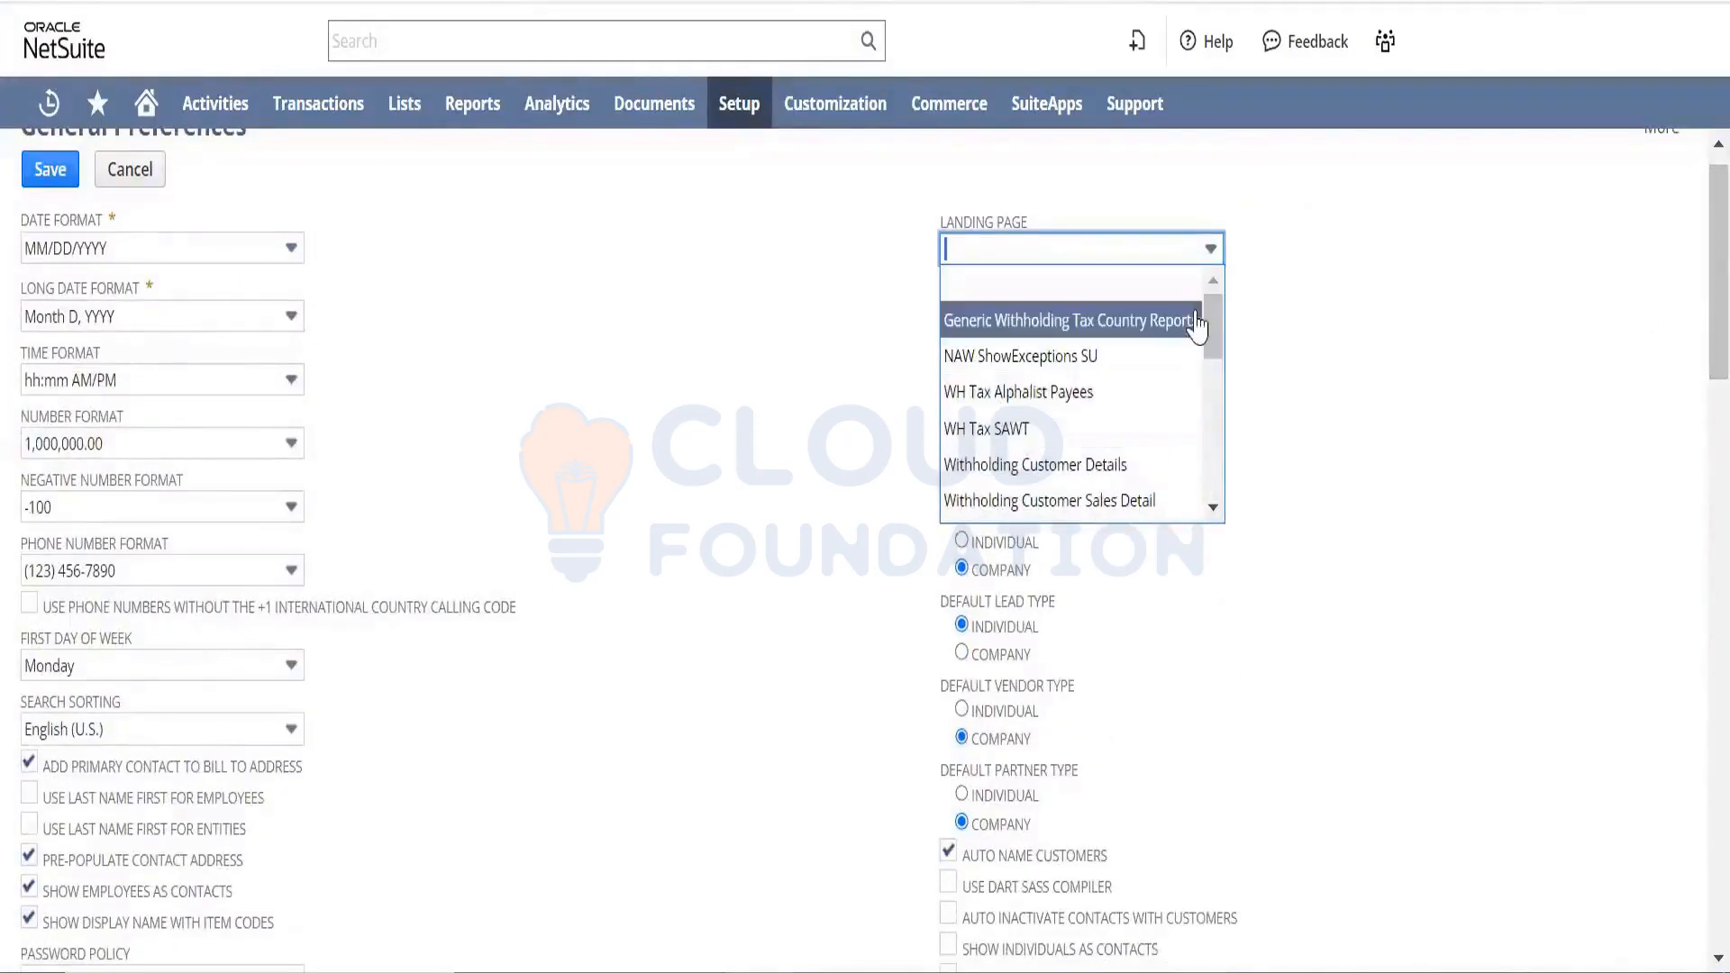
left_click_drag(1213, 334, 1205, 223)
left_click(1328, 340)
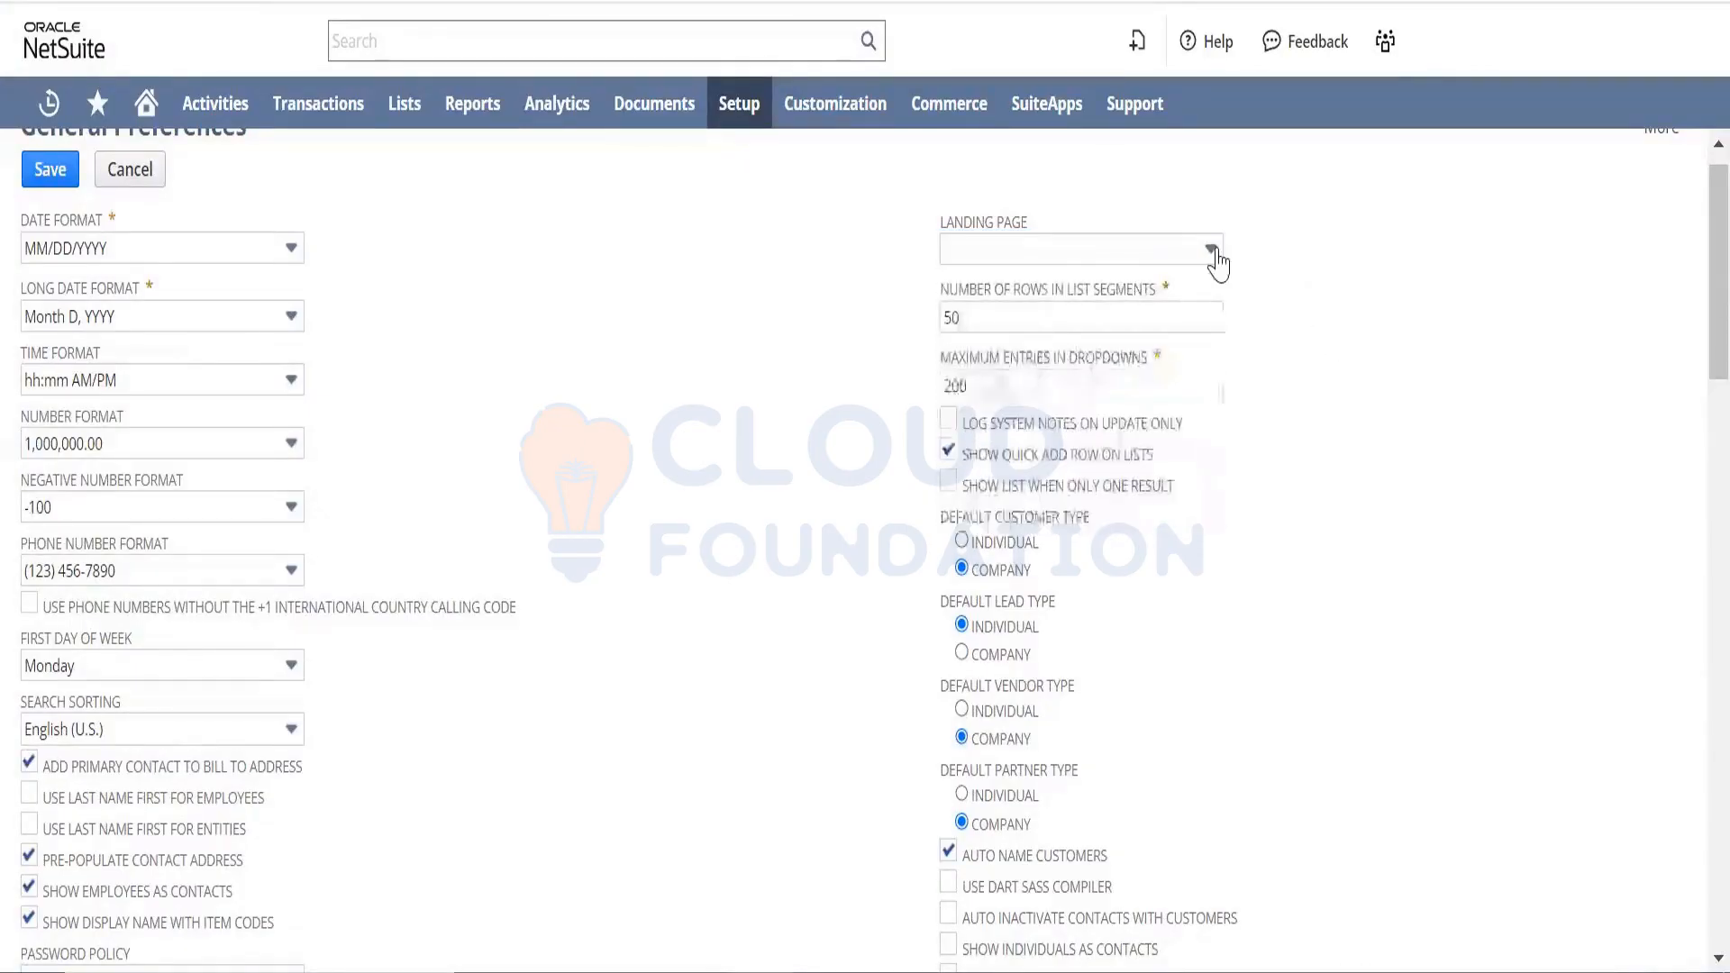
left_click(997, 231)
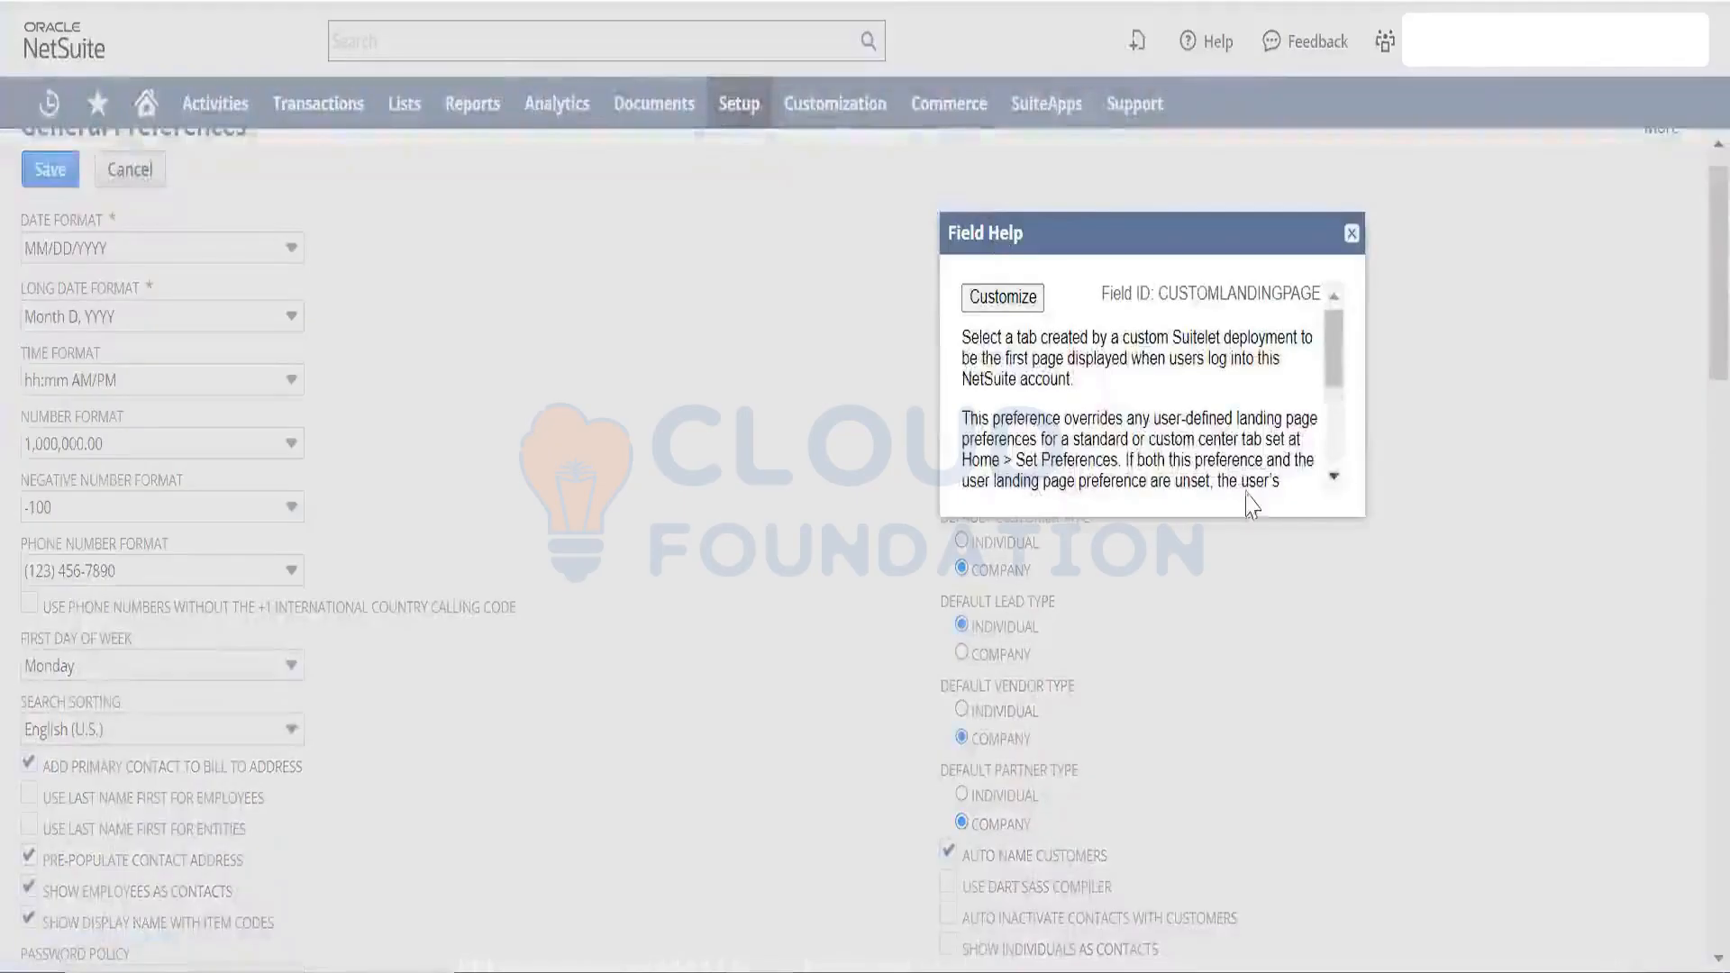
left_click_drag(1255, 509, 1265, 733)
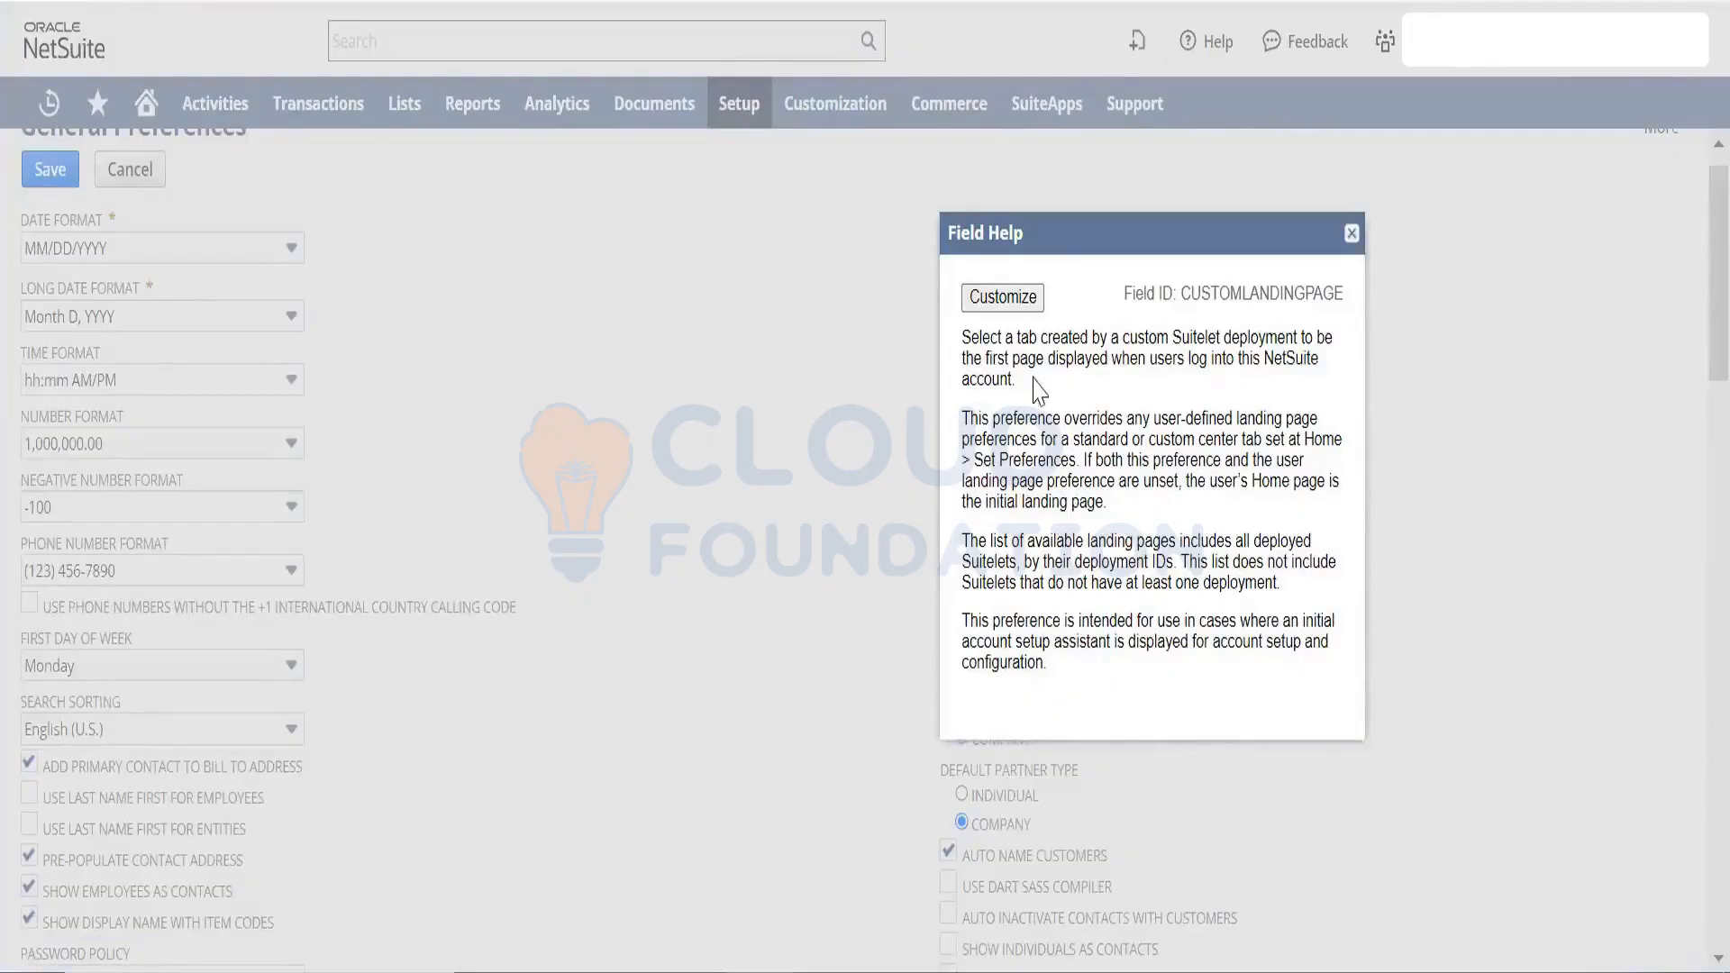
left_click_drag(1036, 387, 960, 326)
left_click(1149, 428)
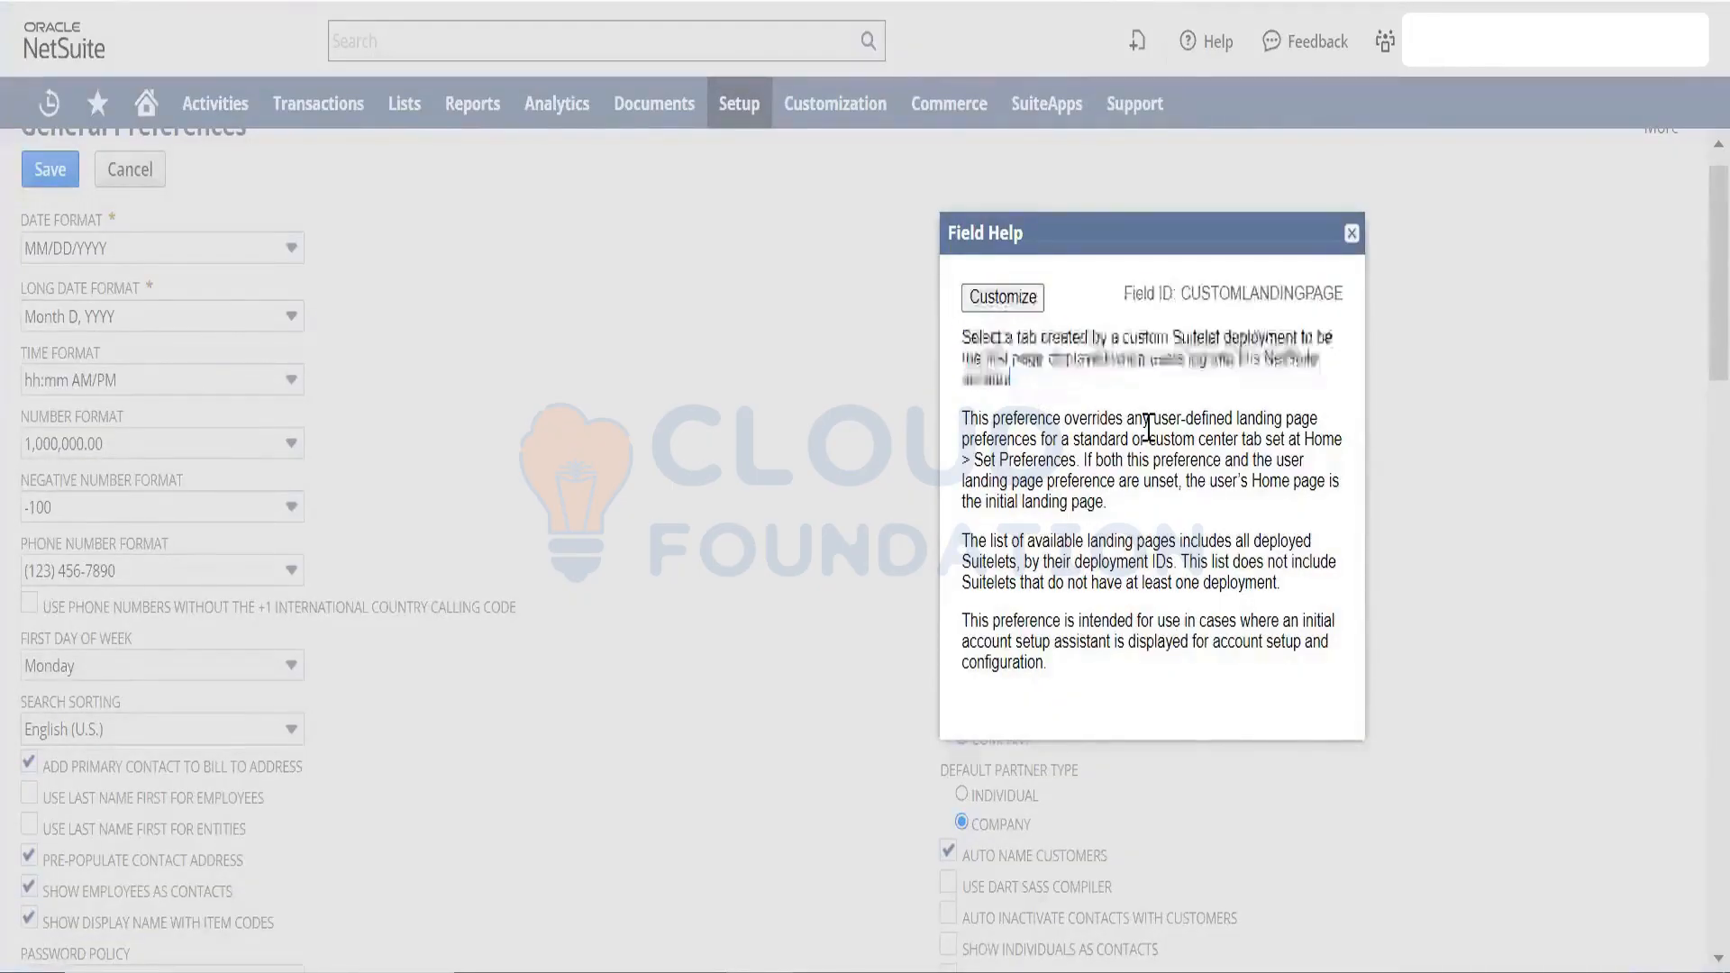
triple_click(1068, 454)
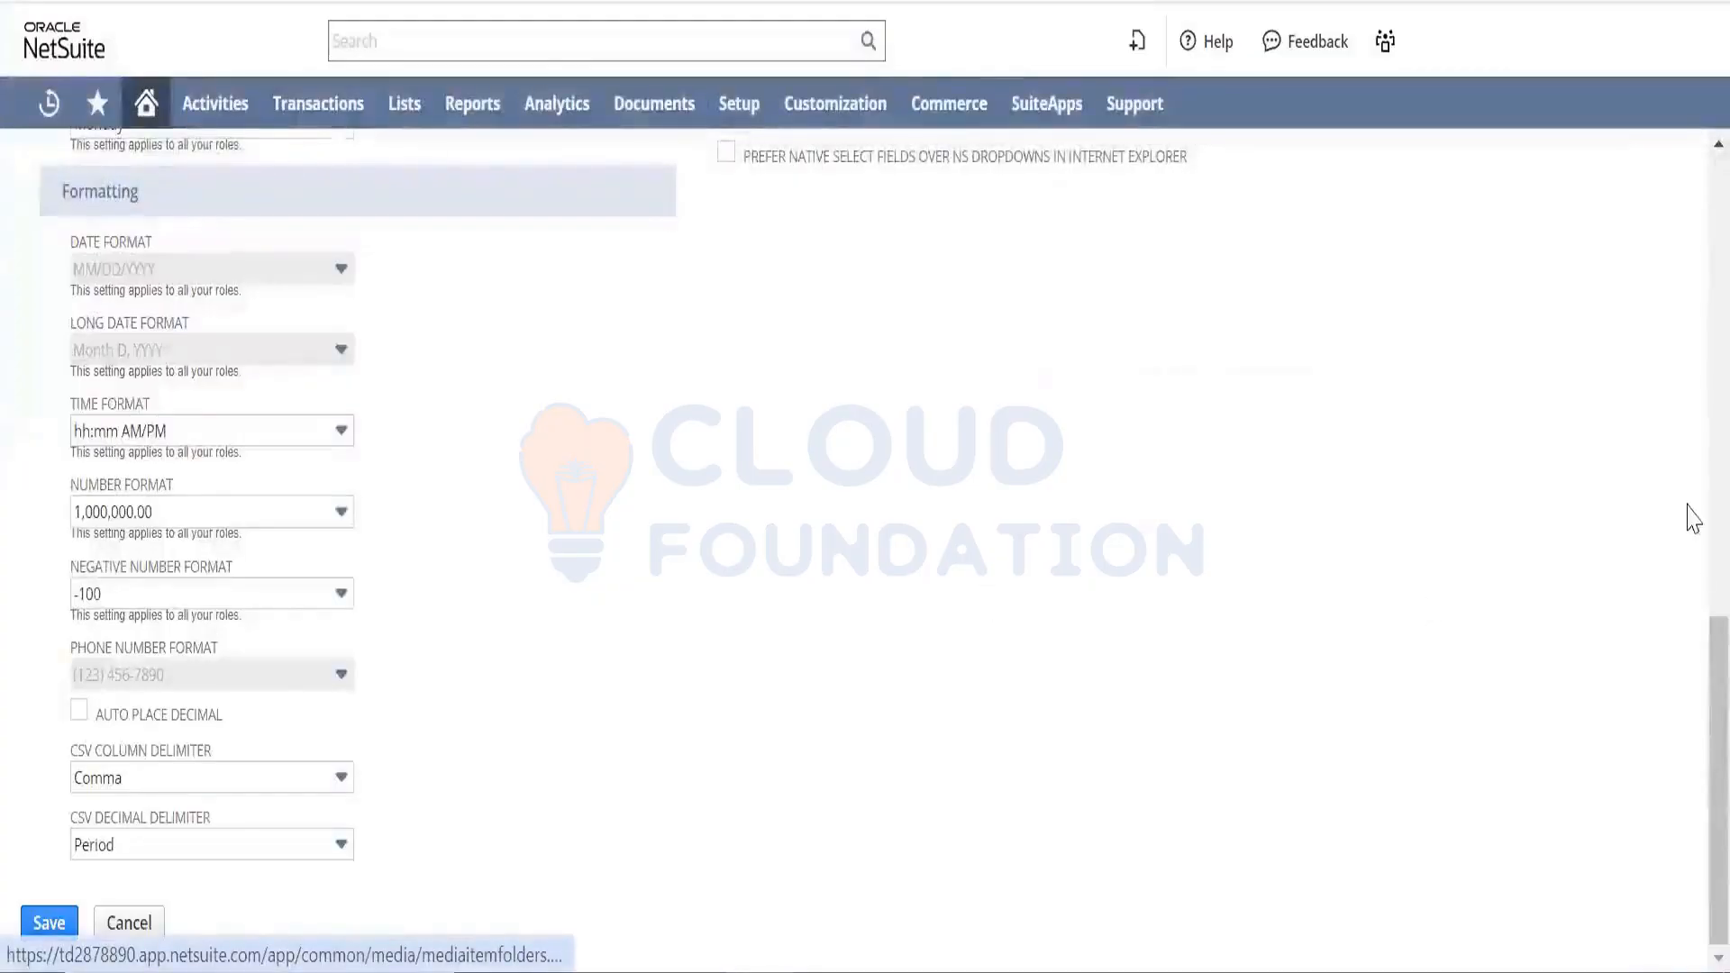
- Look through the General, Appearance and Transactions settings of the personal Set Preferences page for a landing page setting
left_click_drag(1691, 641, 1693, 166)
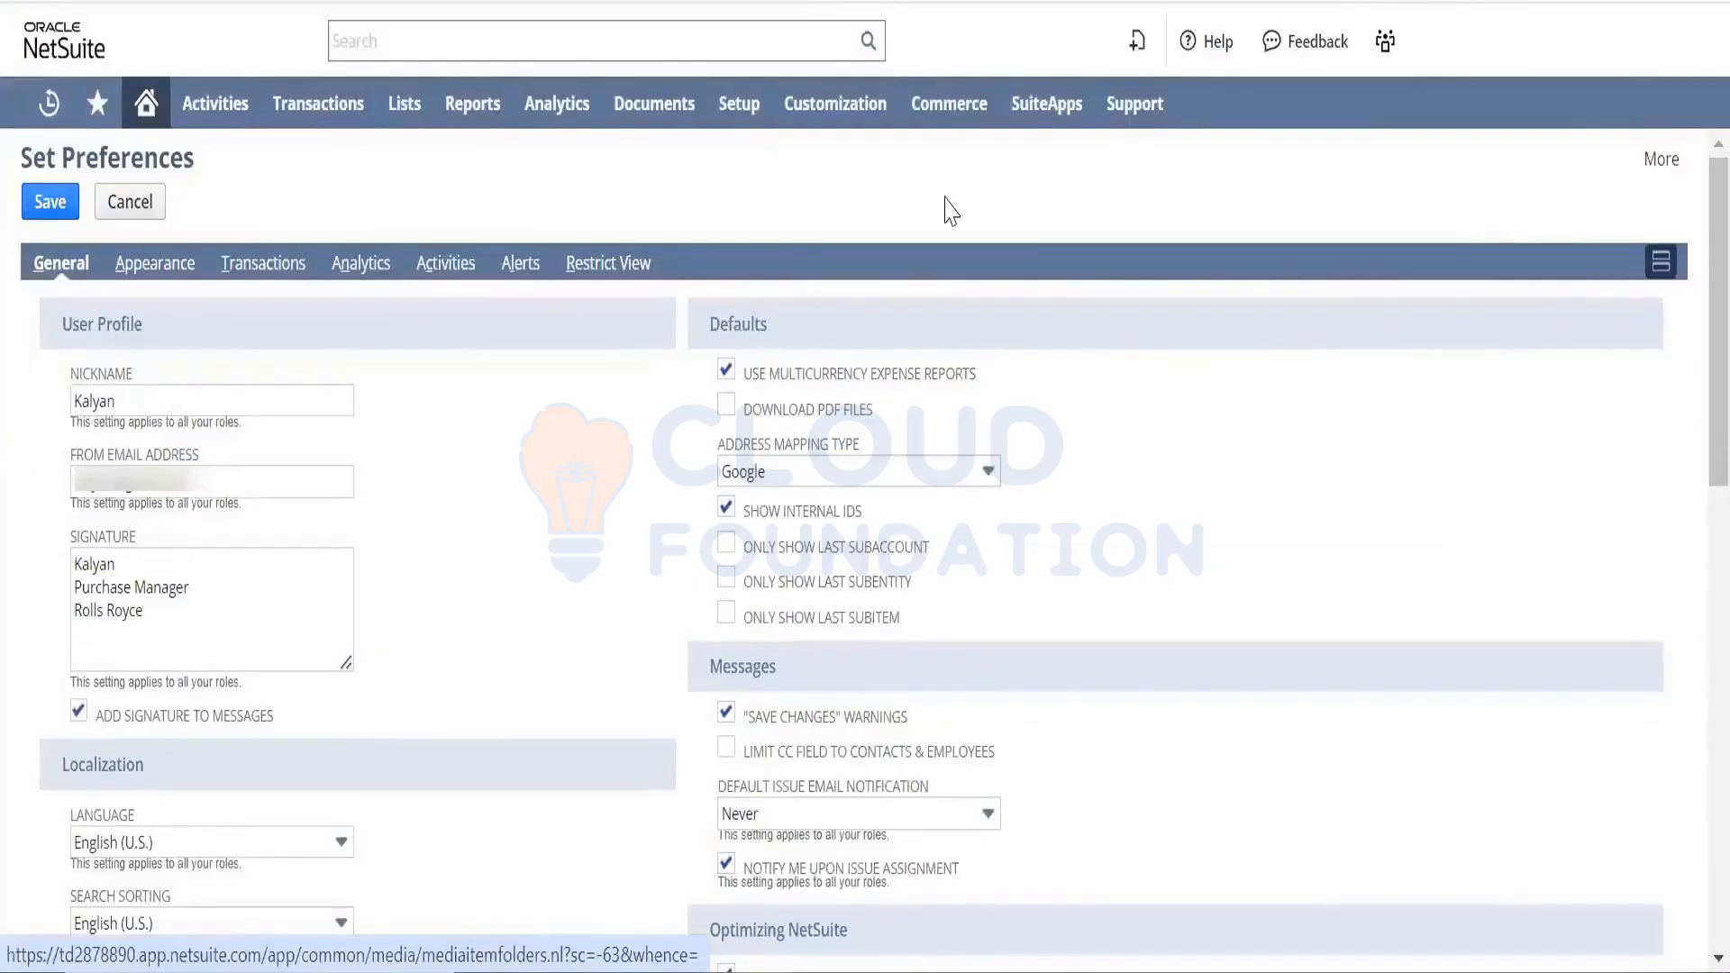
left_click(147, 287)
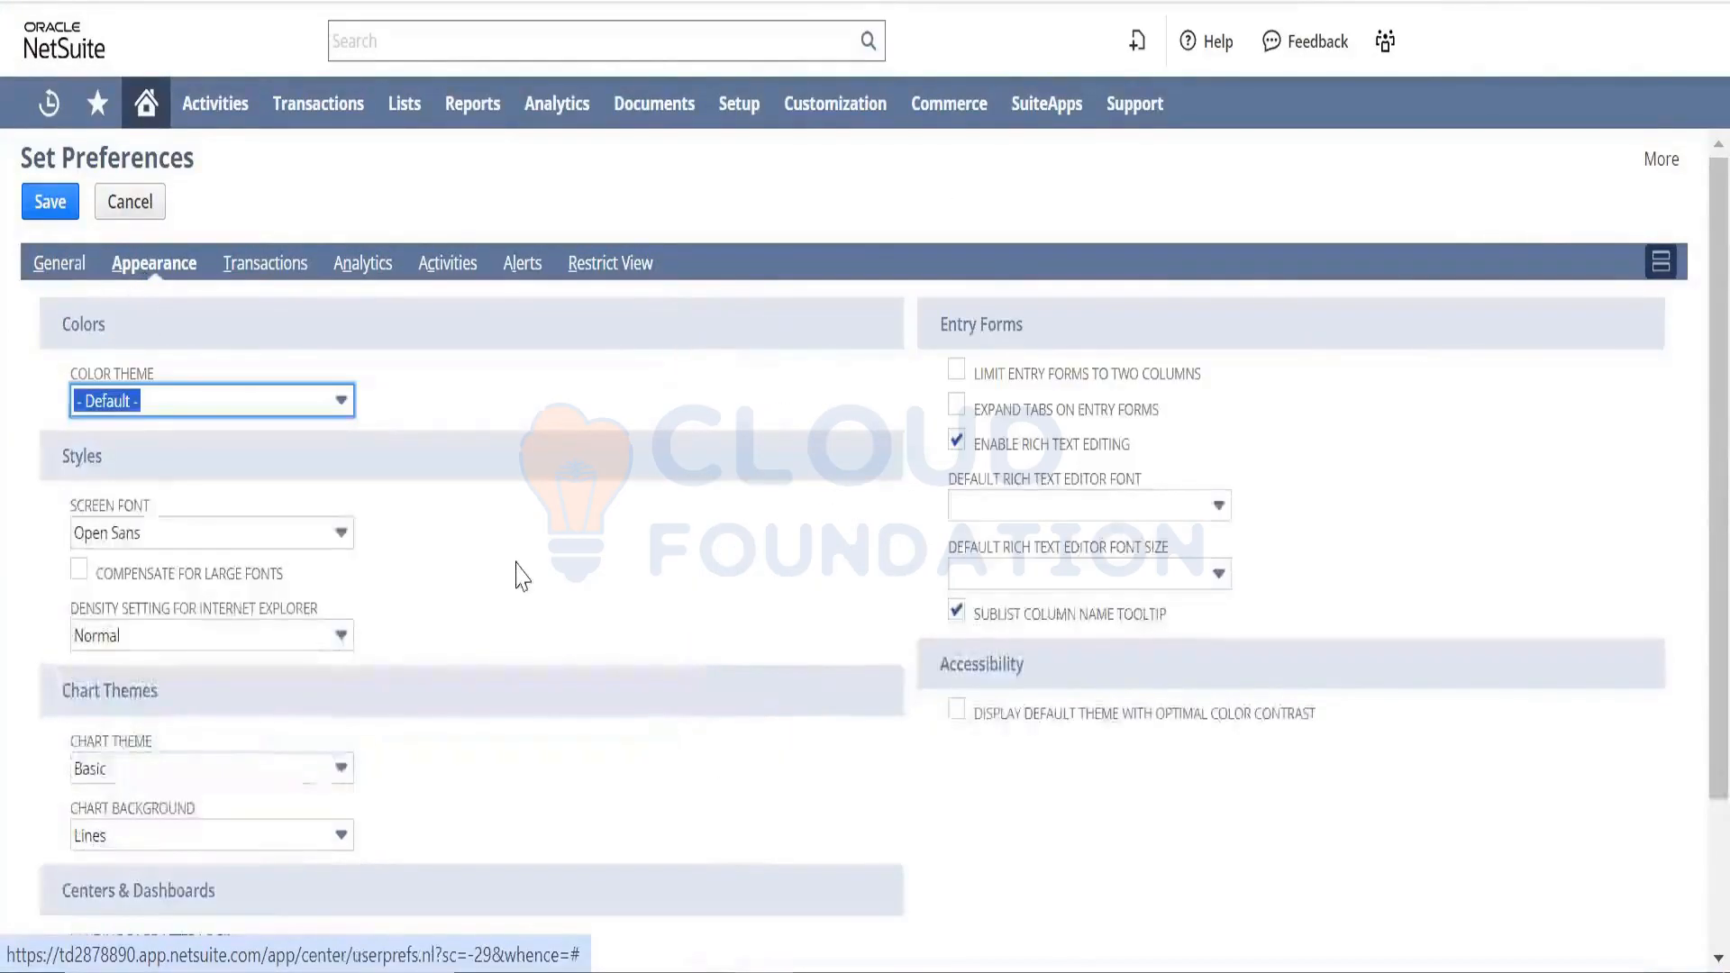
left_click(563, 572)
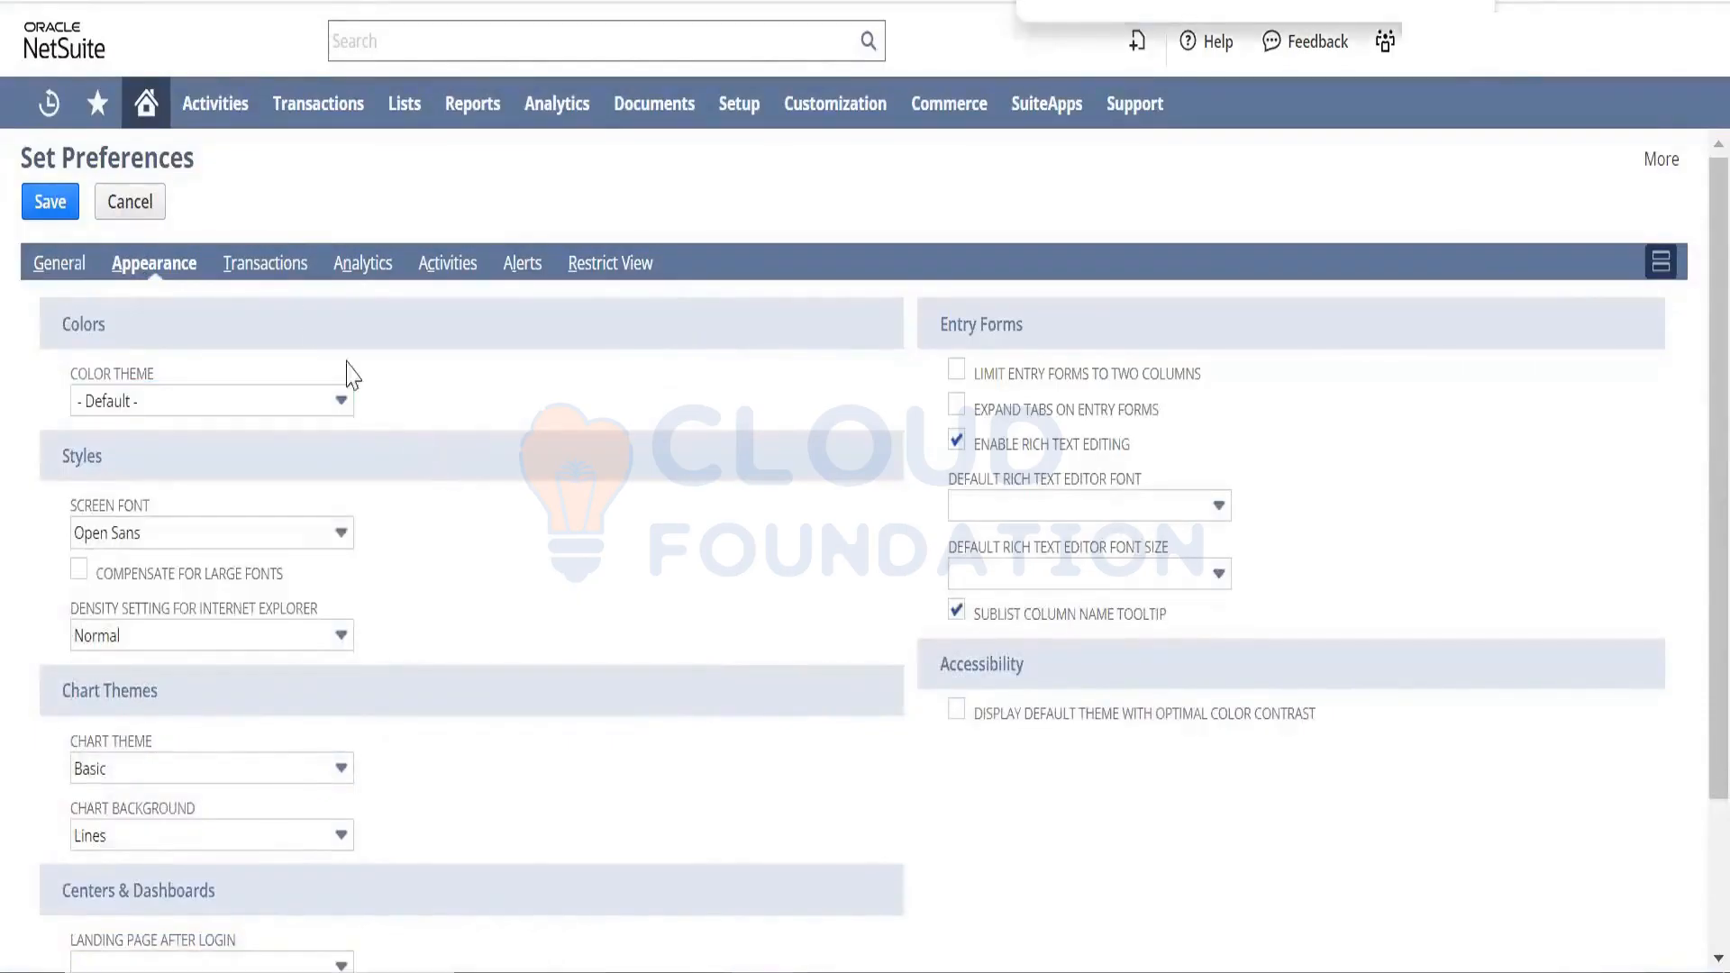
left_click(271, 274)
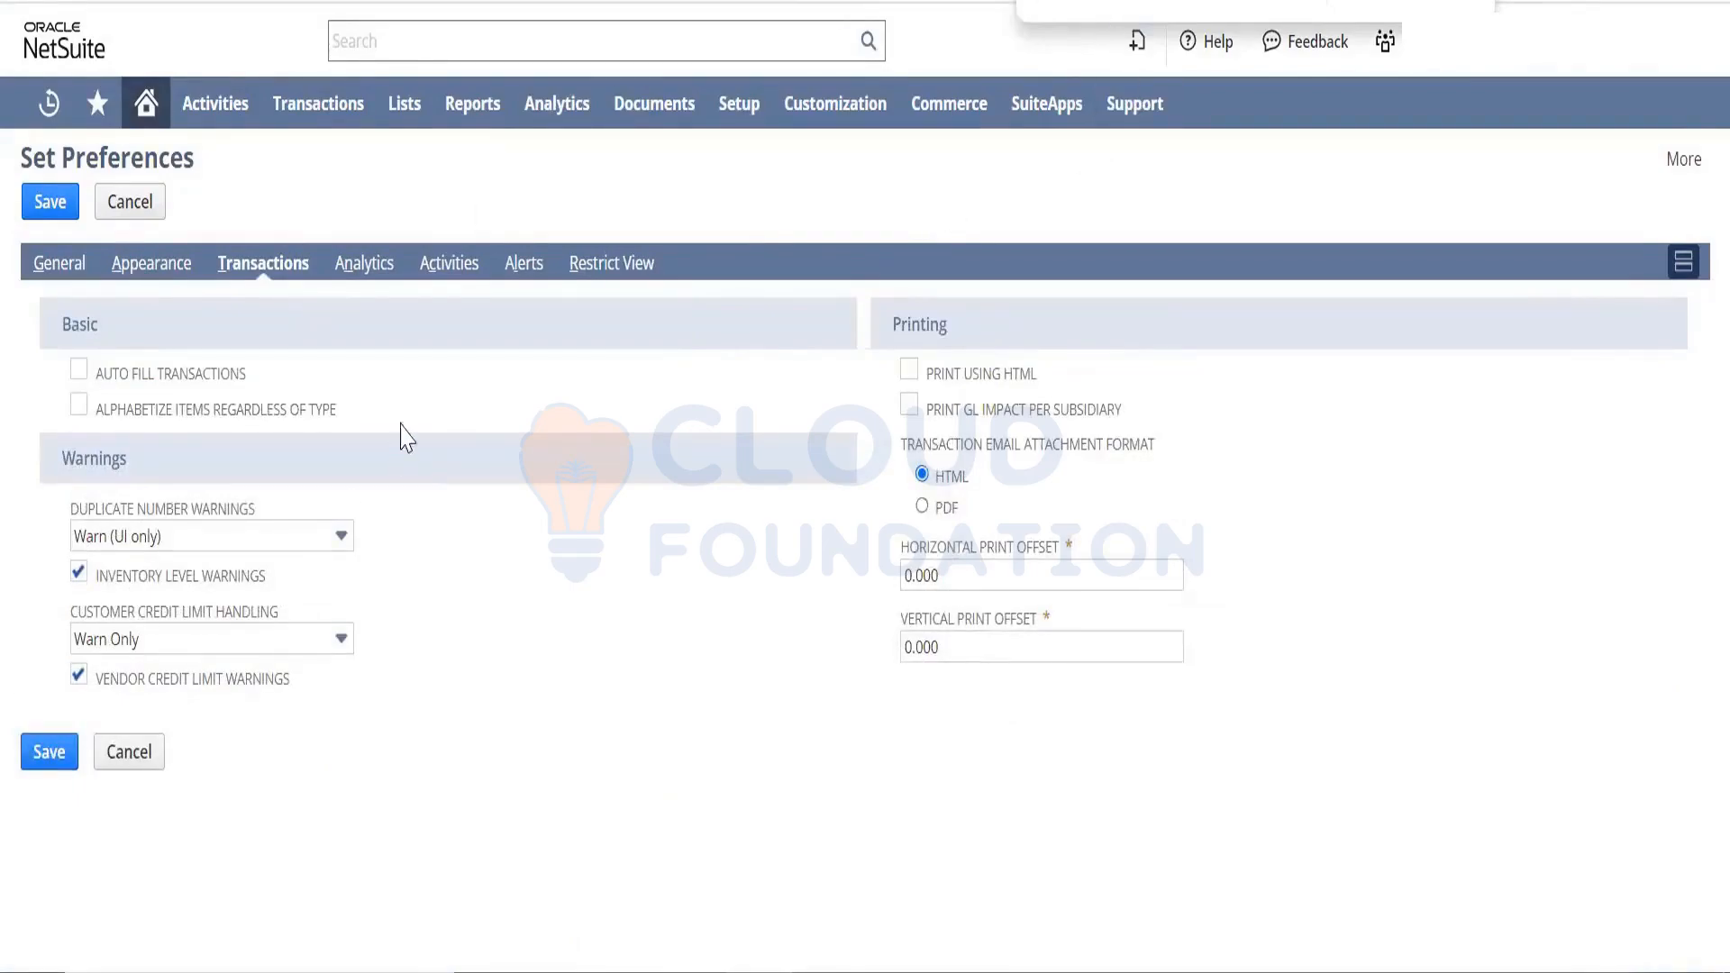
left_click(72, 275)
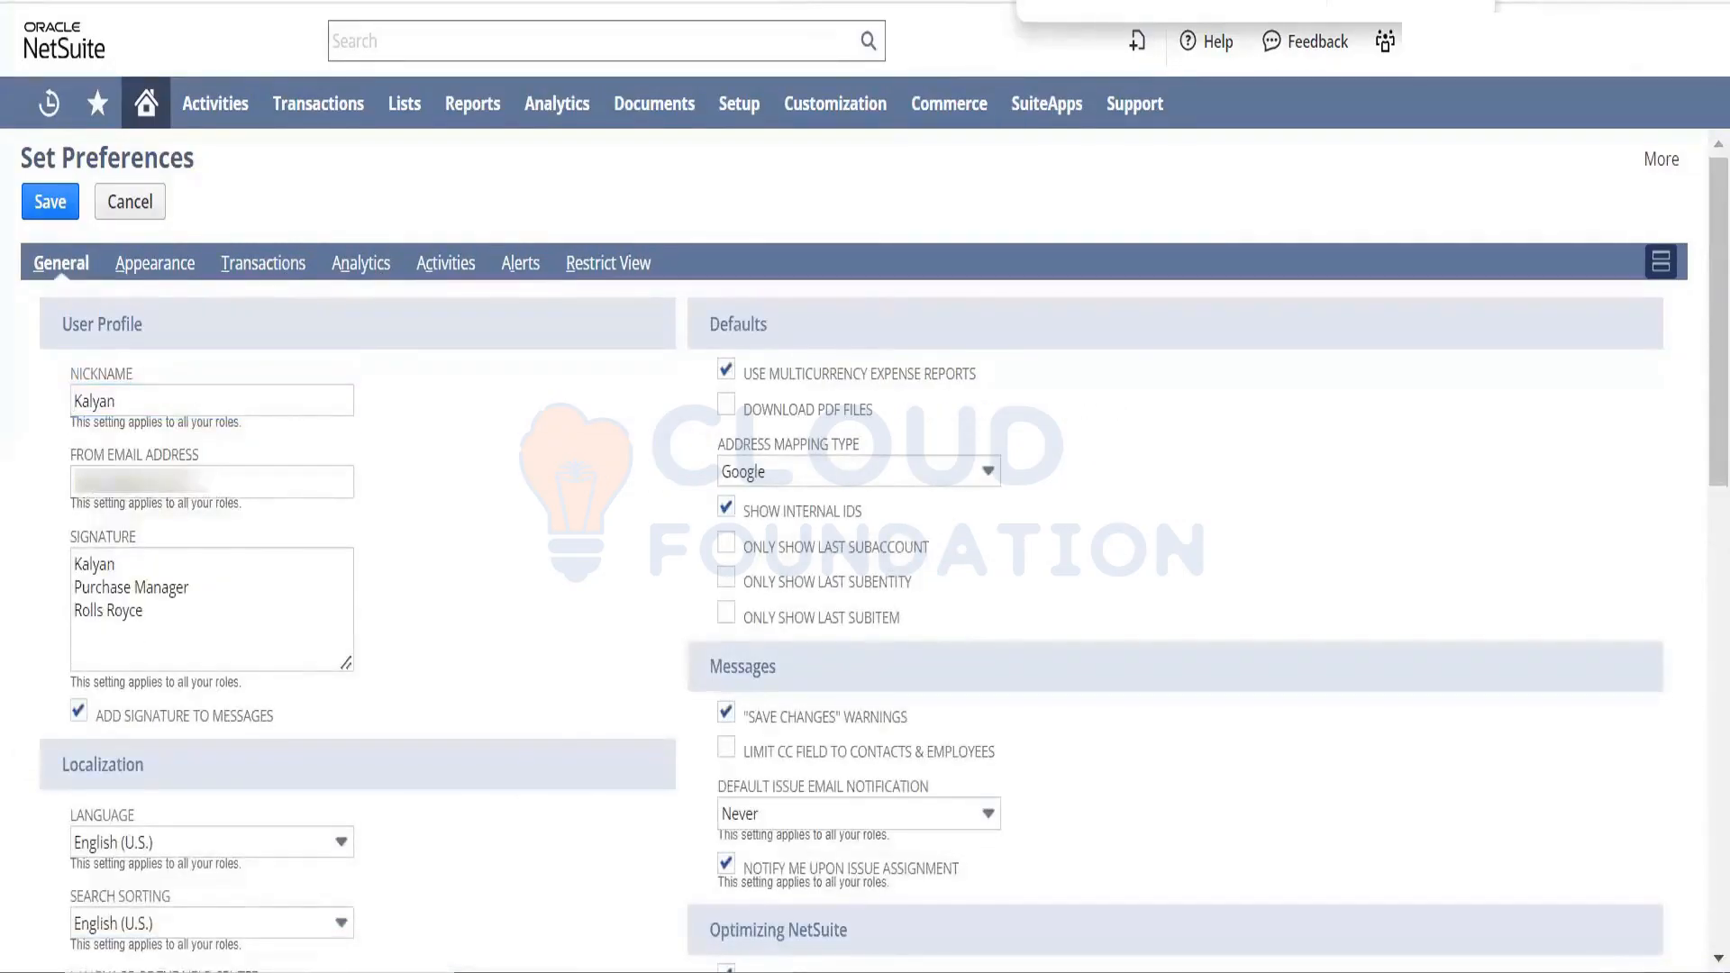
left_click(156, 286)
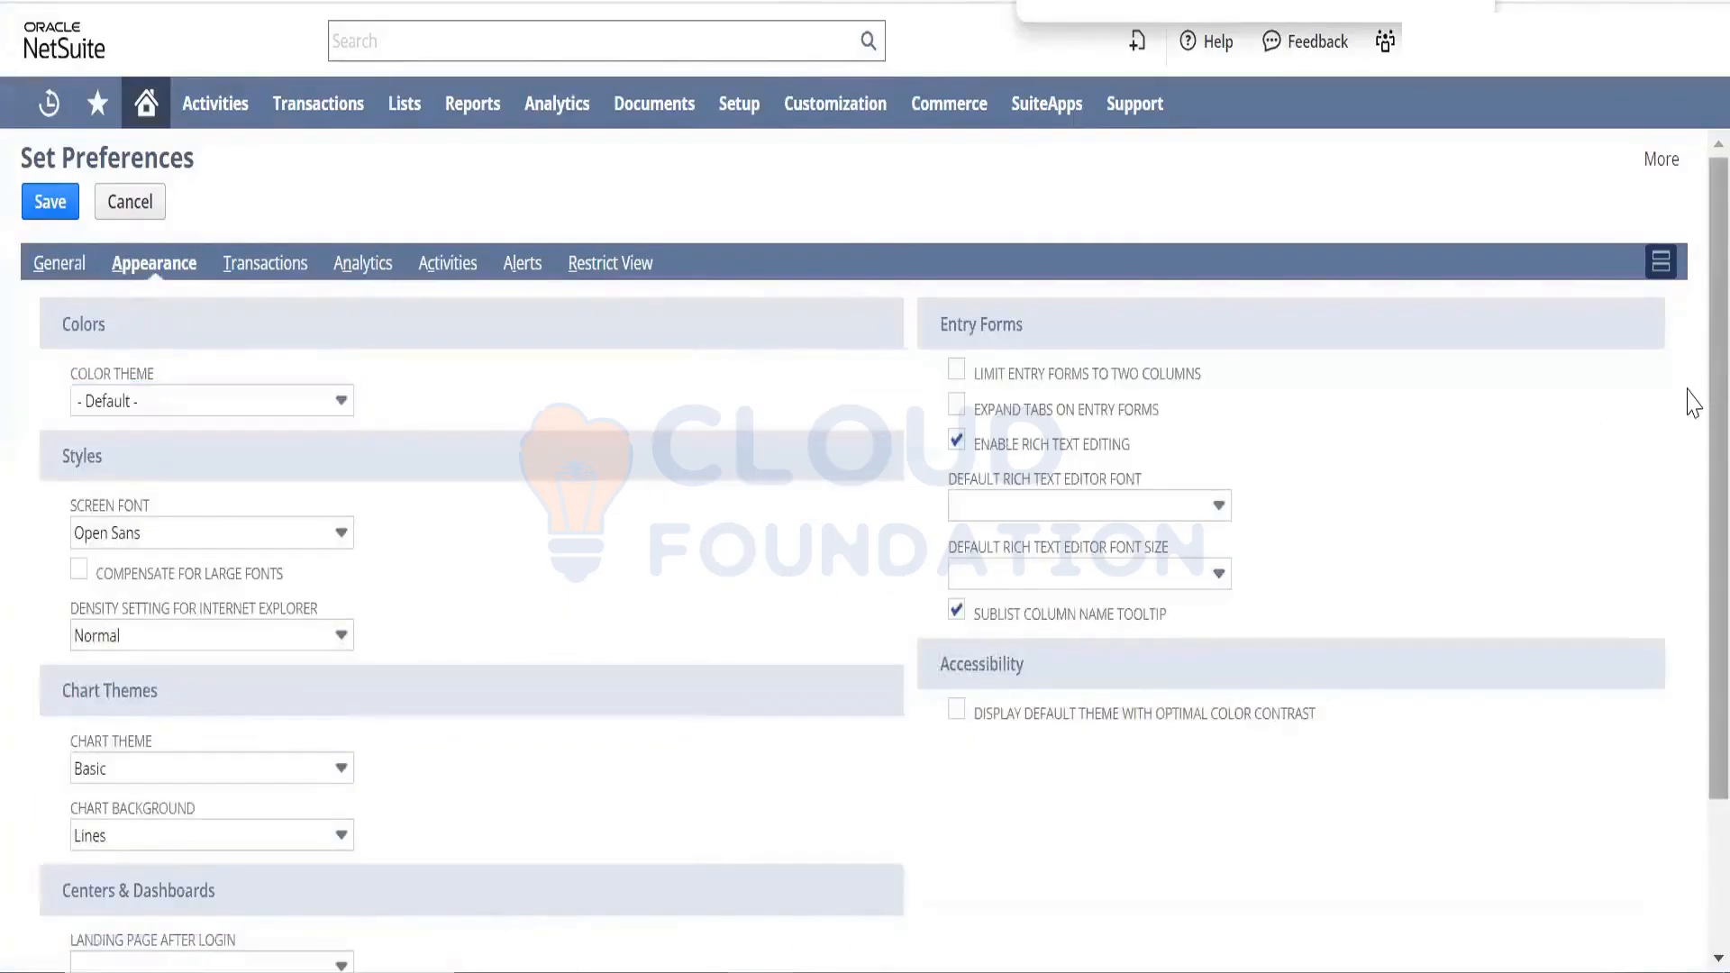
scroll(1691, 505, "down", 2)
scroll(1689, 541, "up", 1)
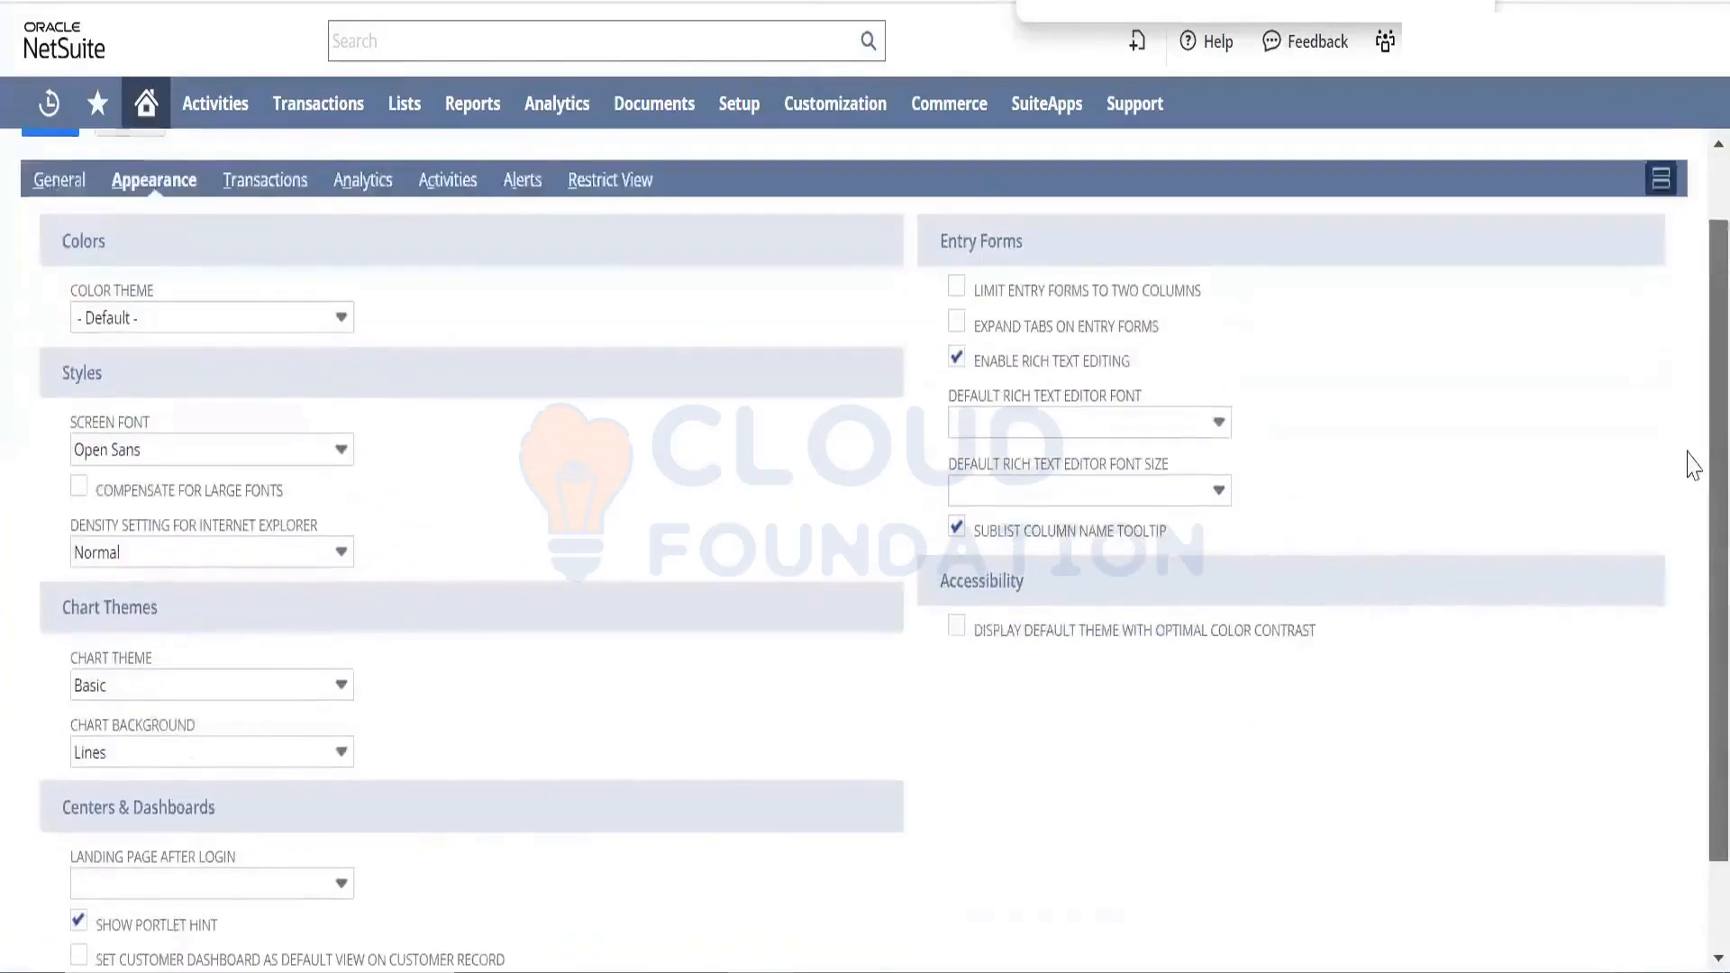
scroll(1692, 433, "up", 1)
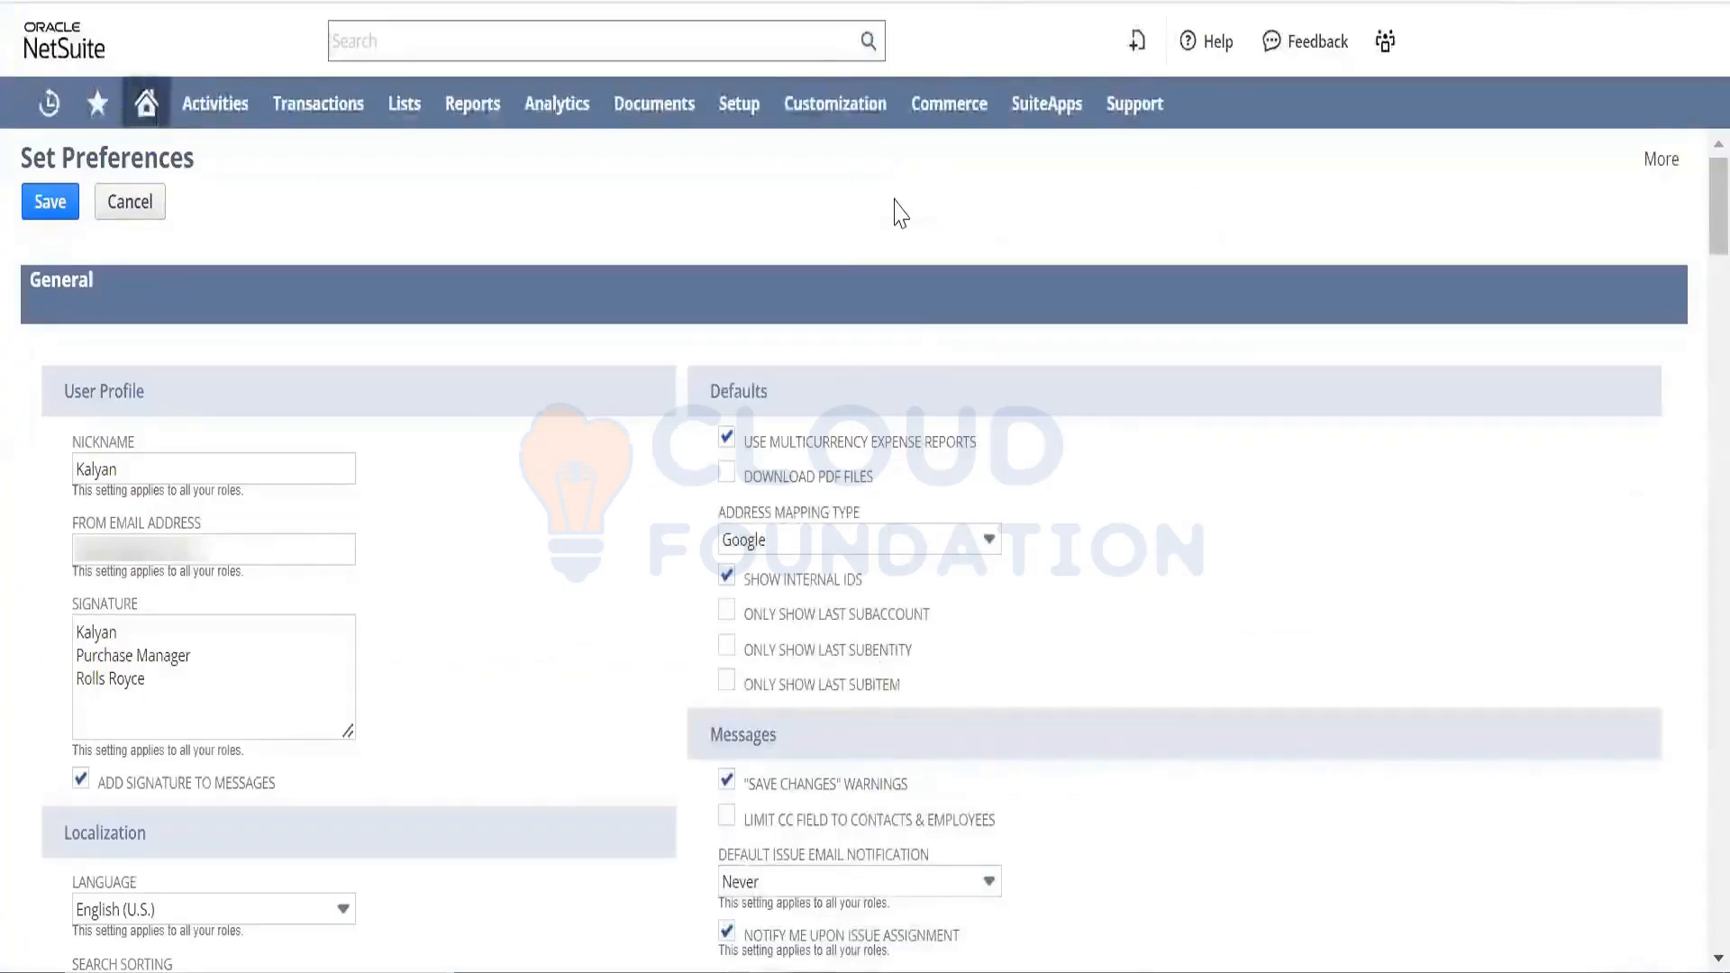
- Search the expanded personal preferences for "page", examine the Landing Page After Login options, and close the Landing Page field help in General Preferences
type("page")
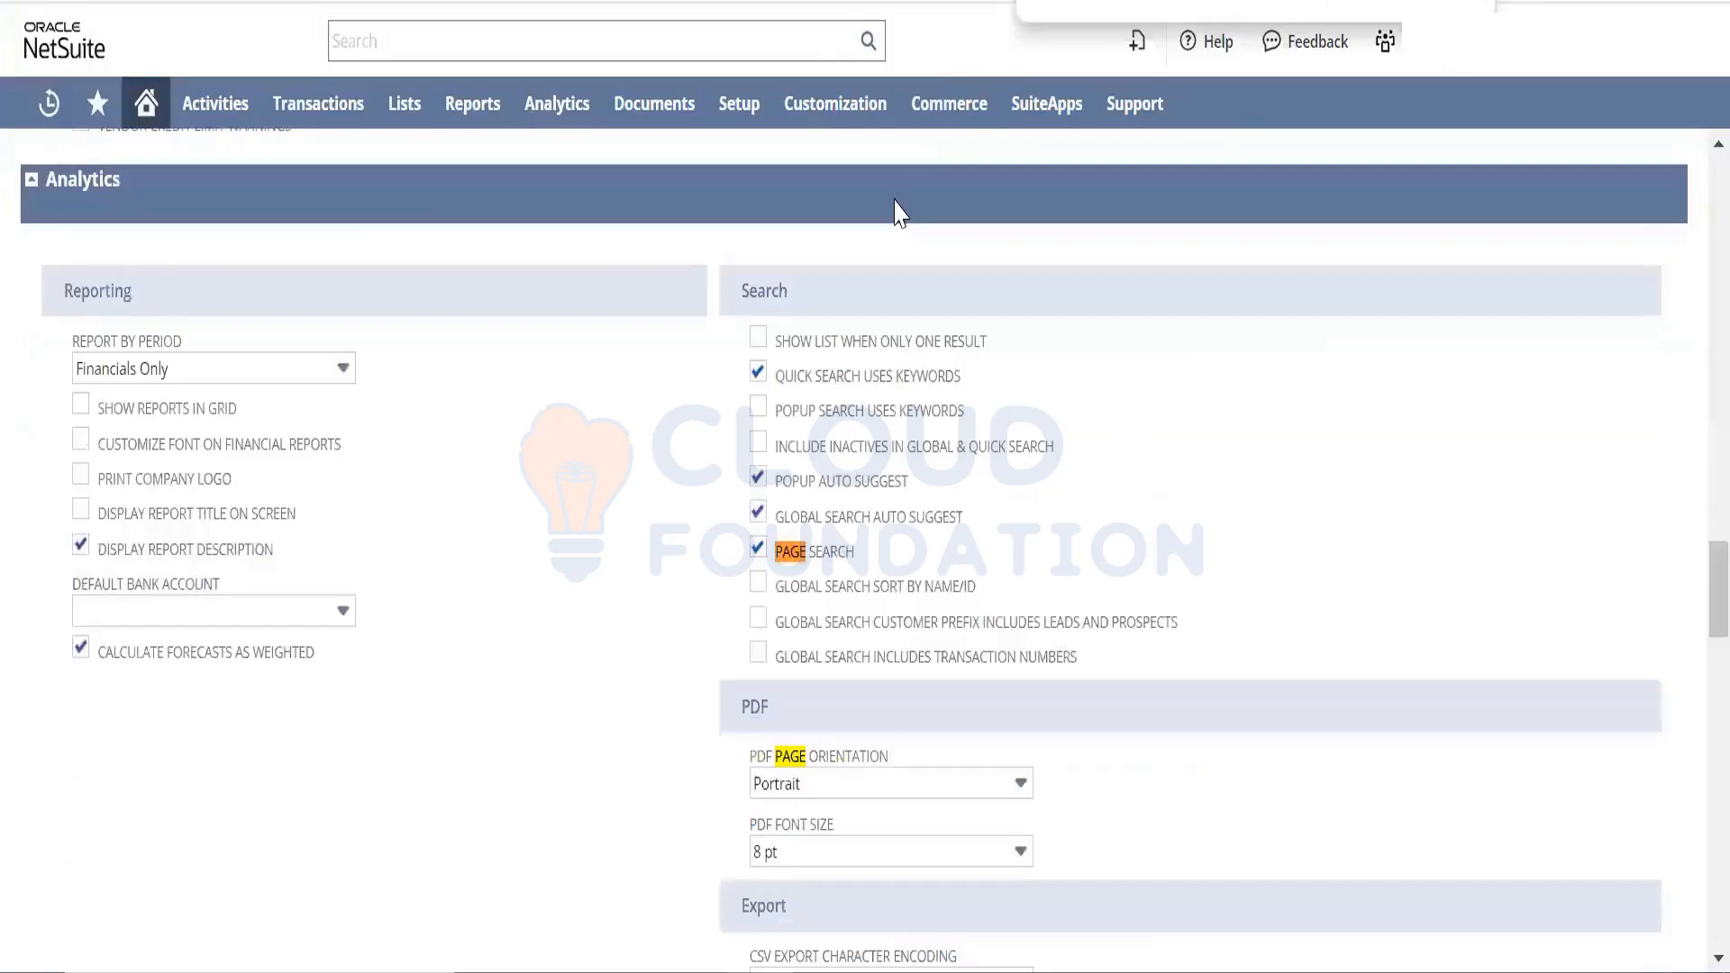
key("Return")
key("Return")
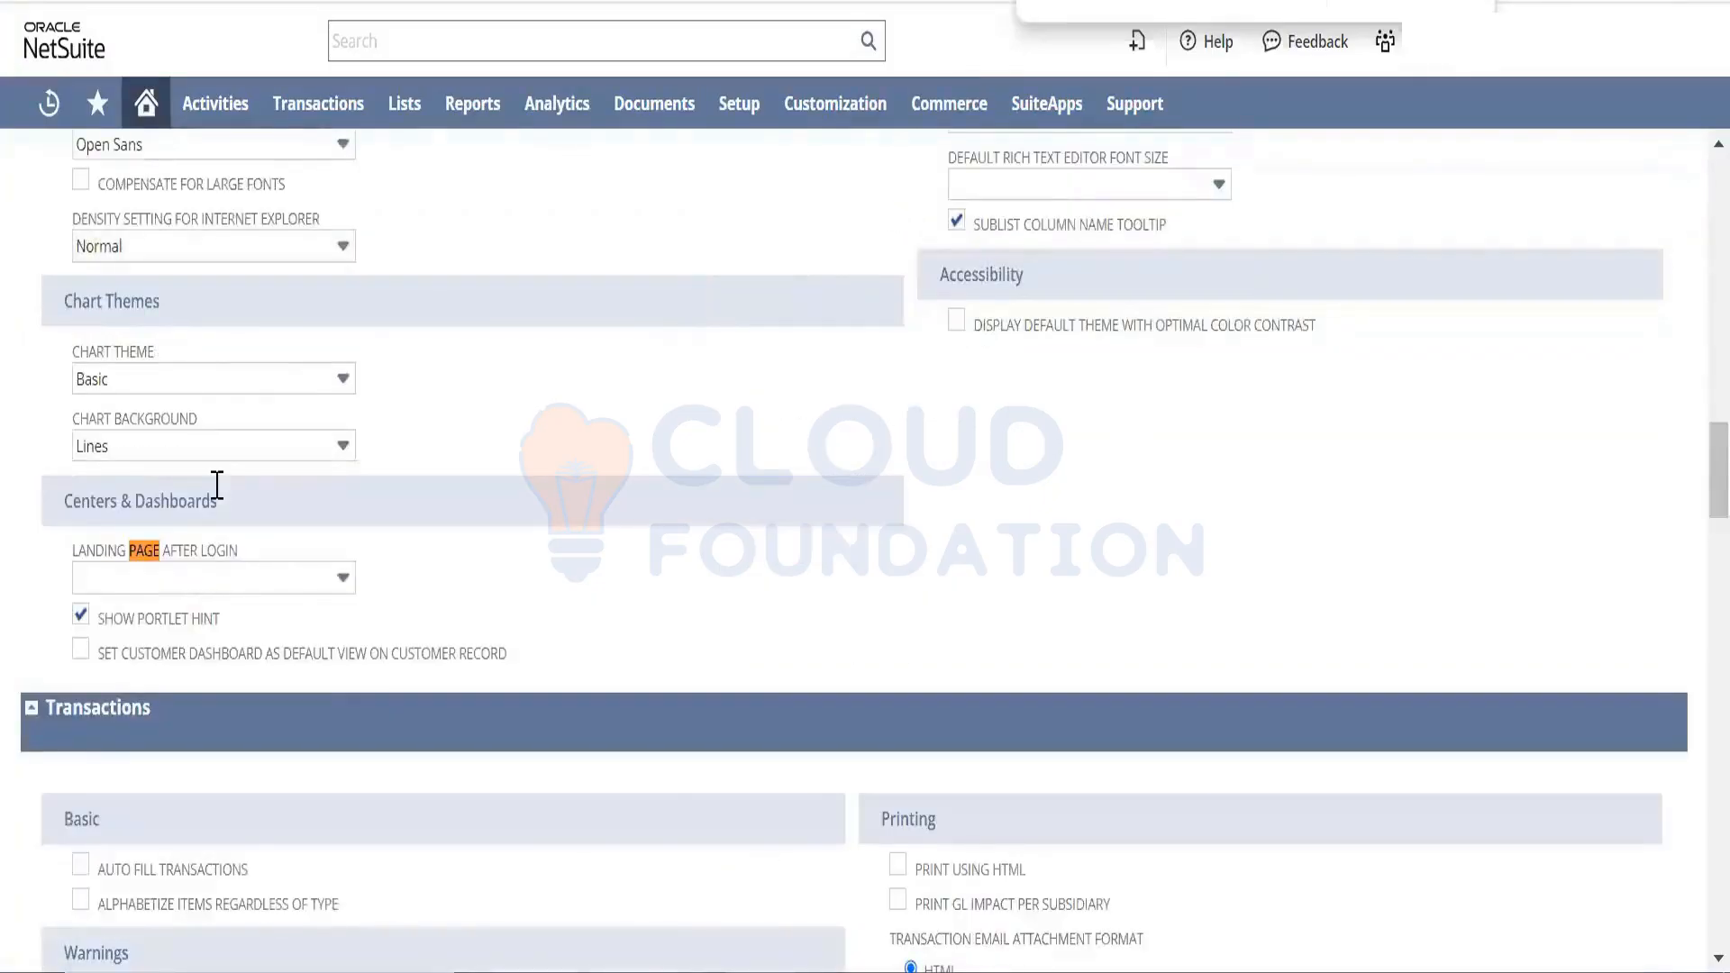
left_click_drag(251, 550, 73, 561)
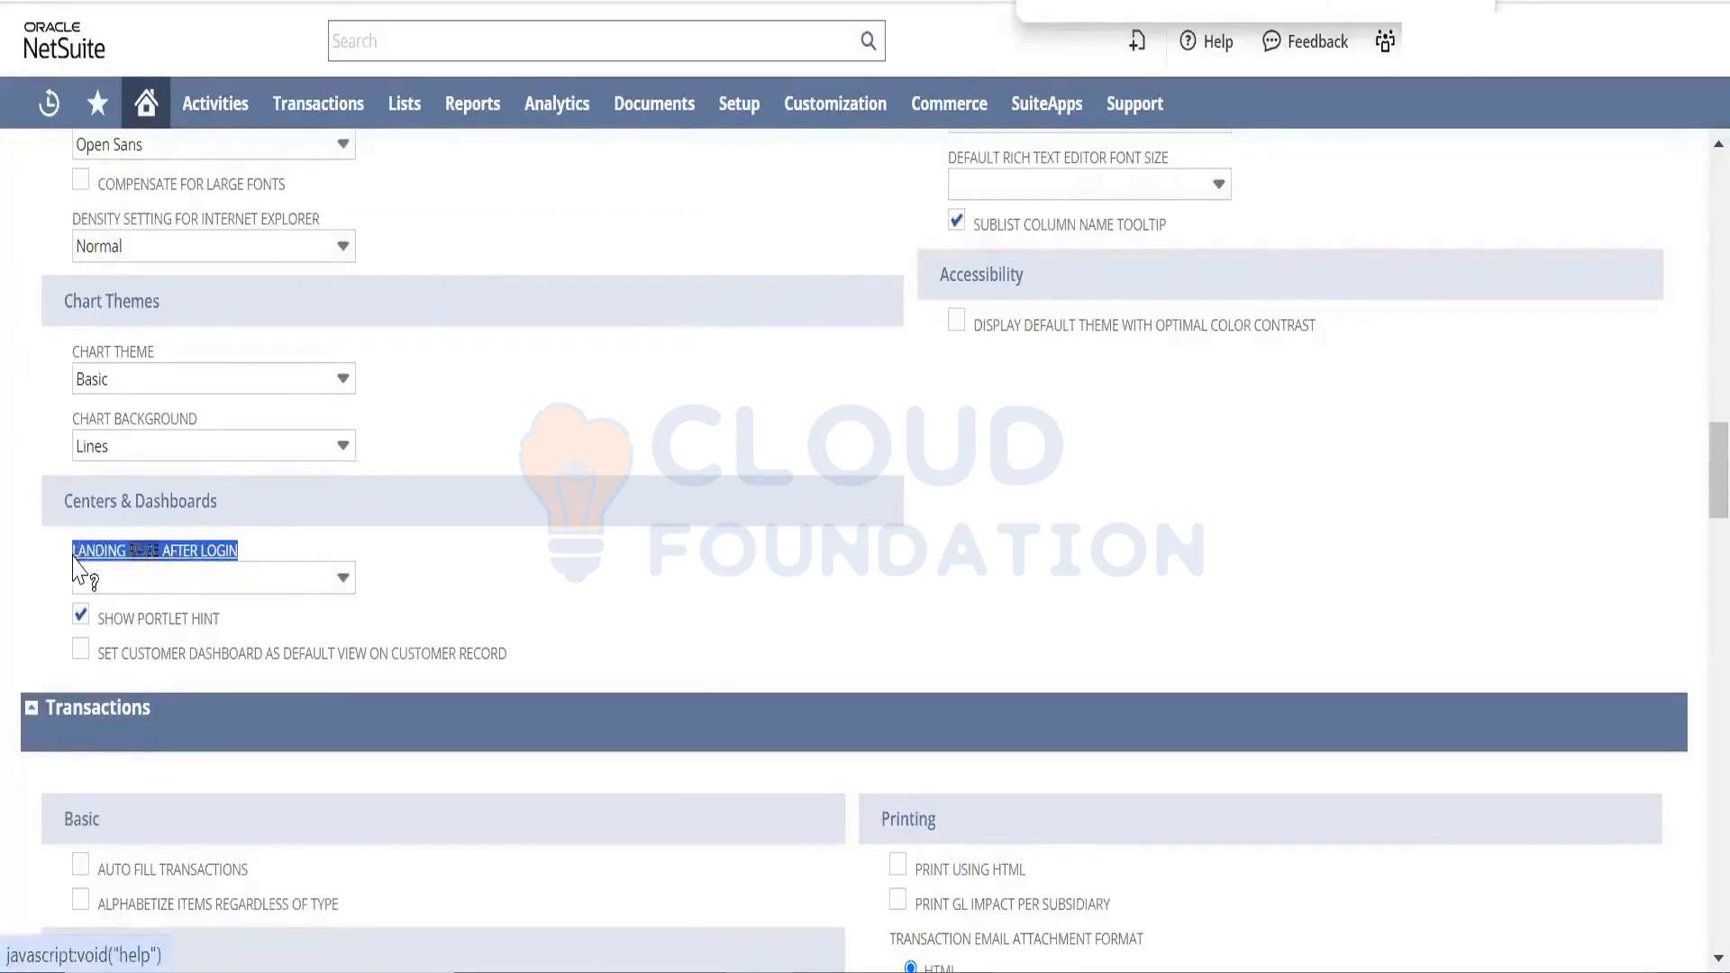
left_click(233, 578)
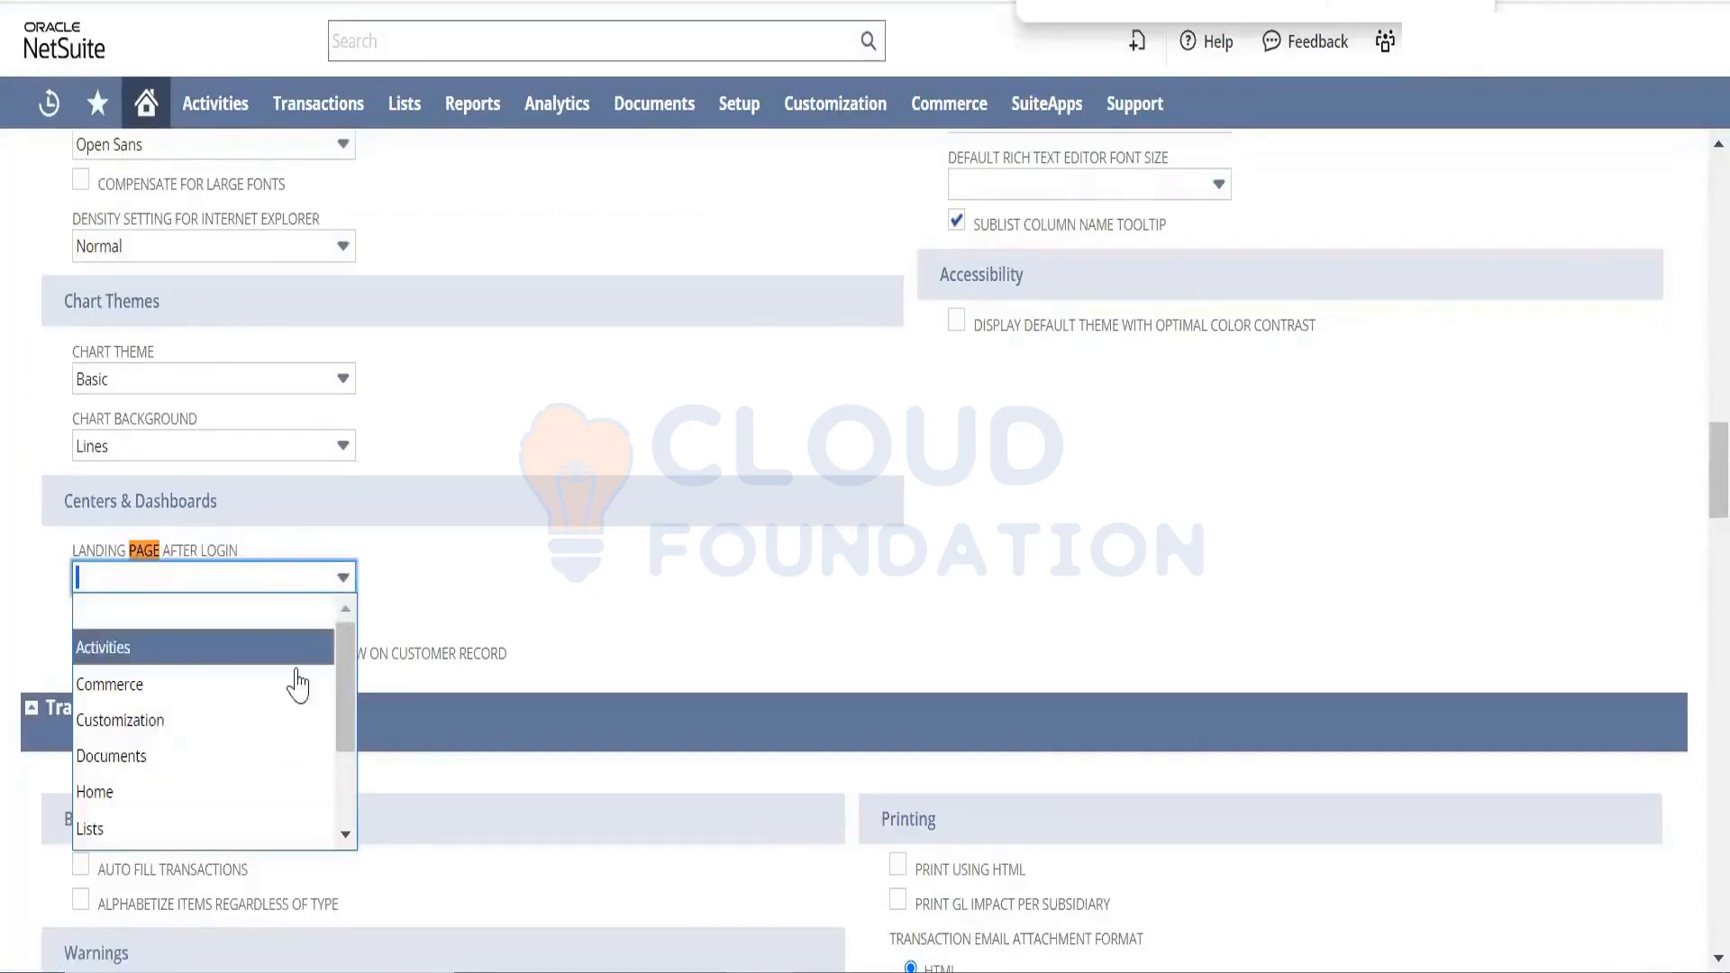
left_click(529, 451)
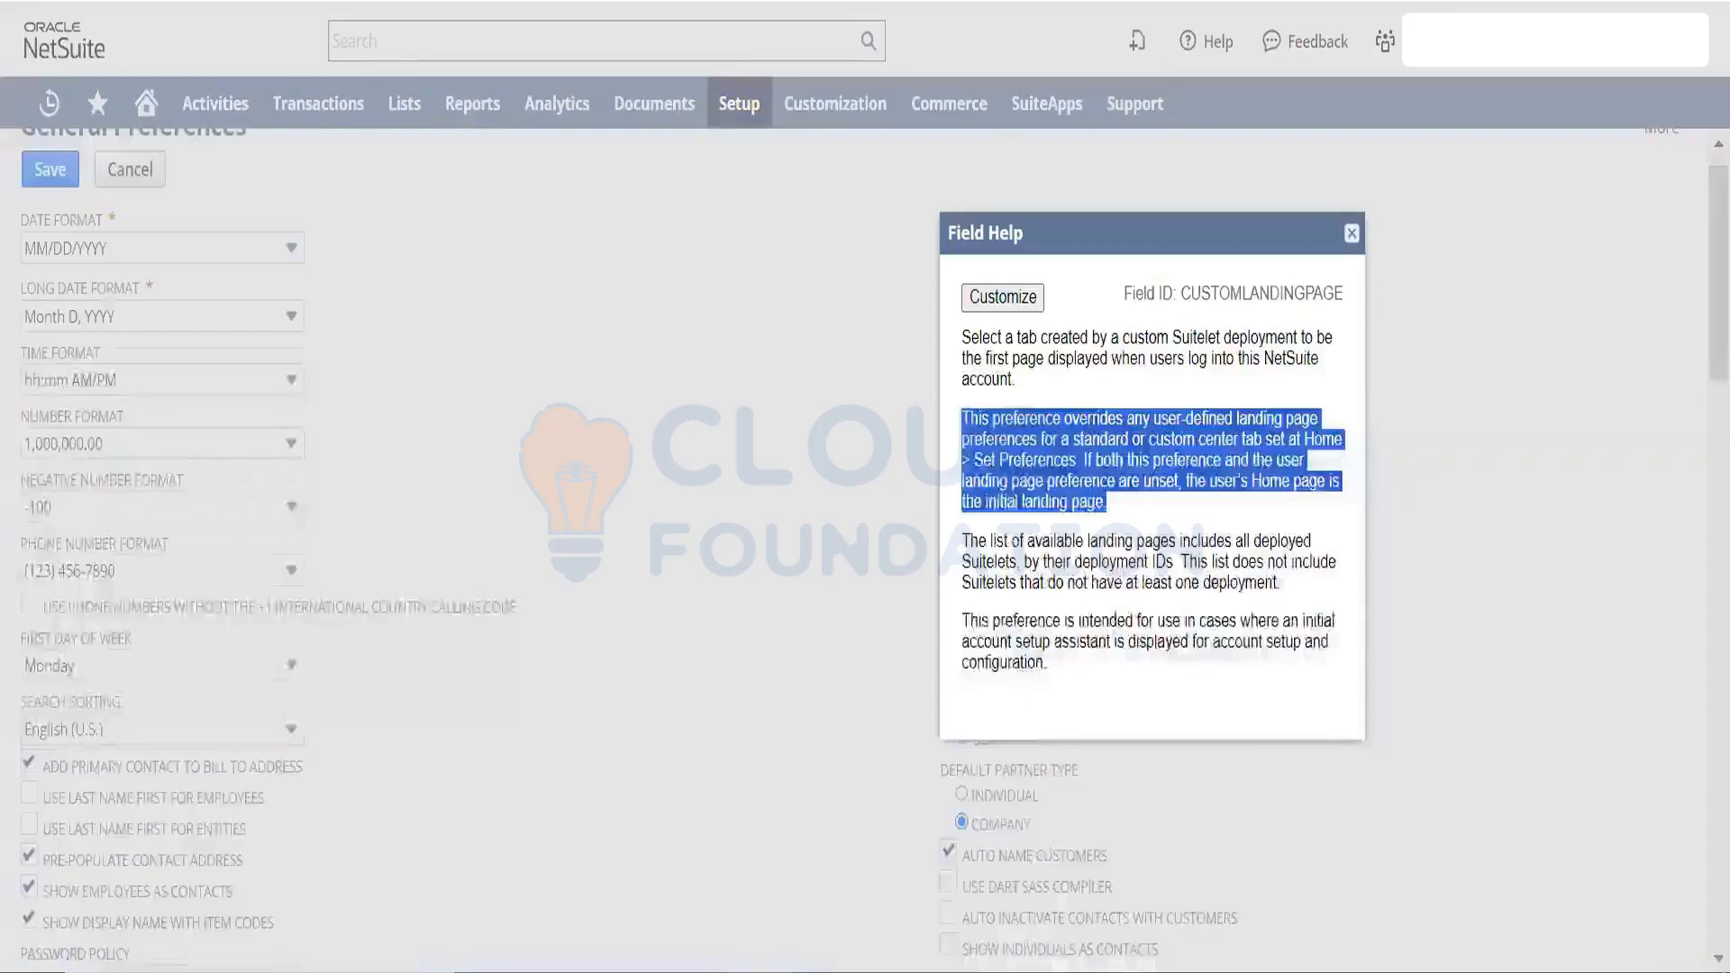
left_click(1352, 234)
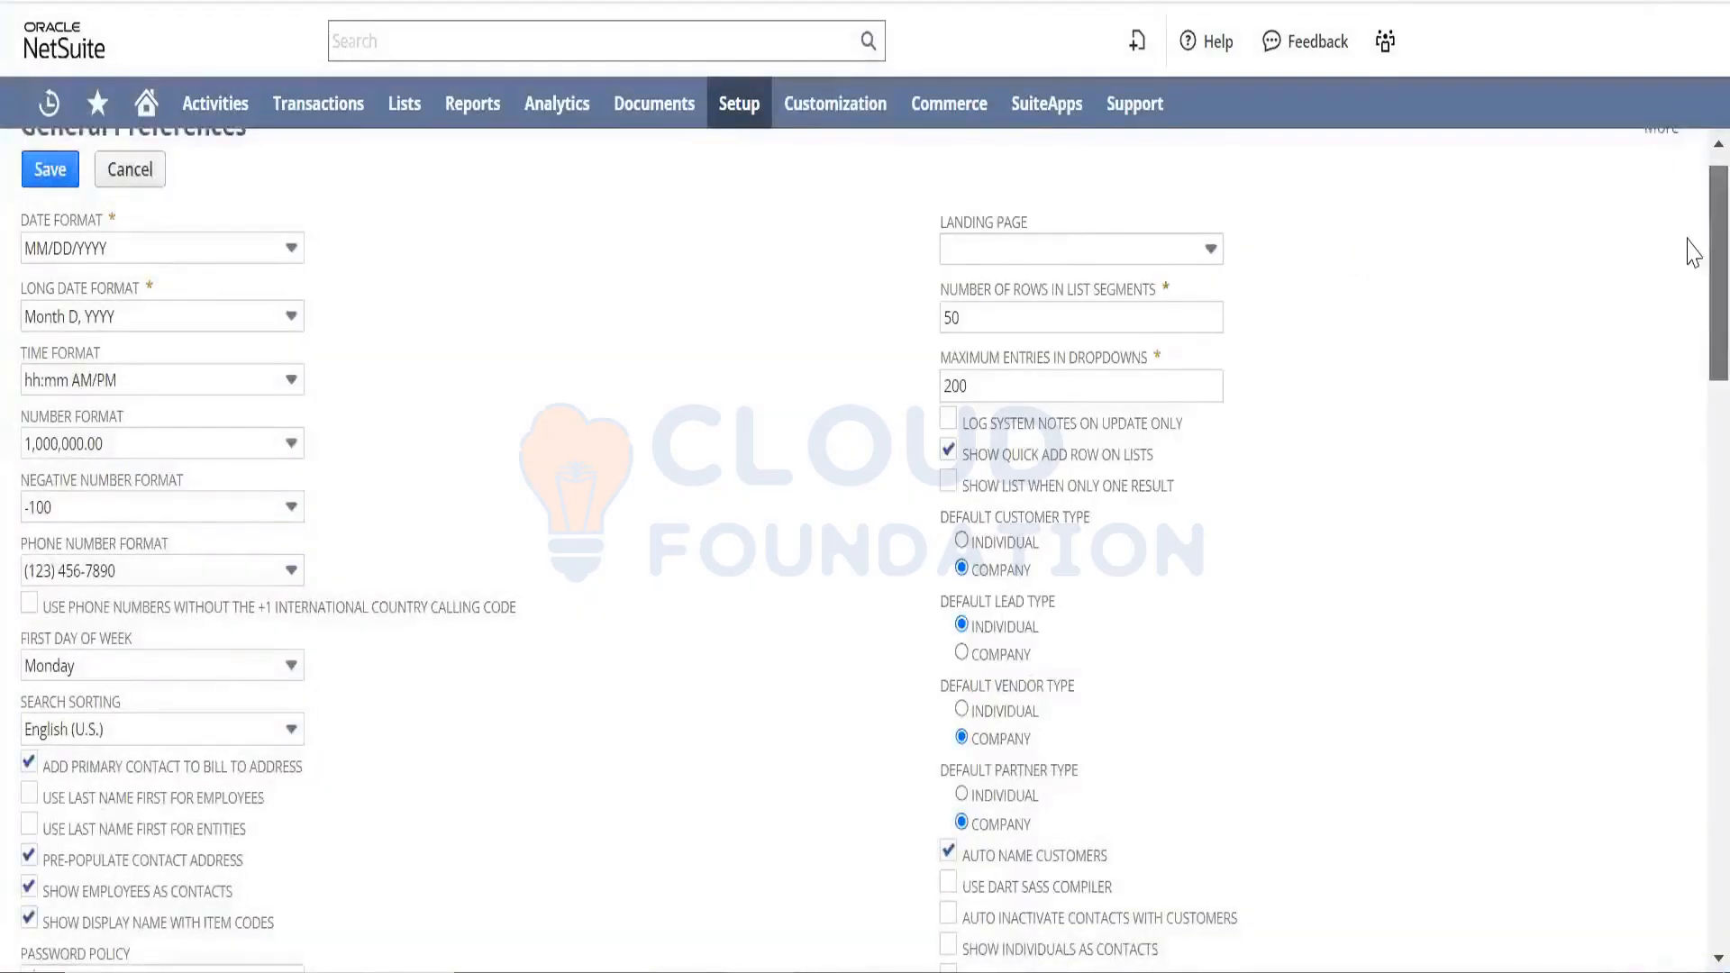
- Open a new customer record form in a separate browser tab, keeping General Preferences open
scroll(1692, 252, "down", 2)
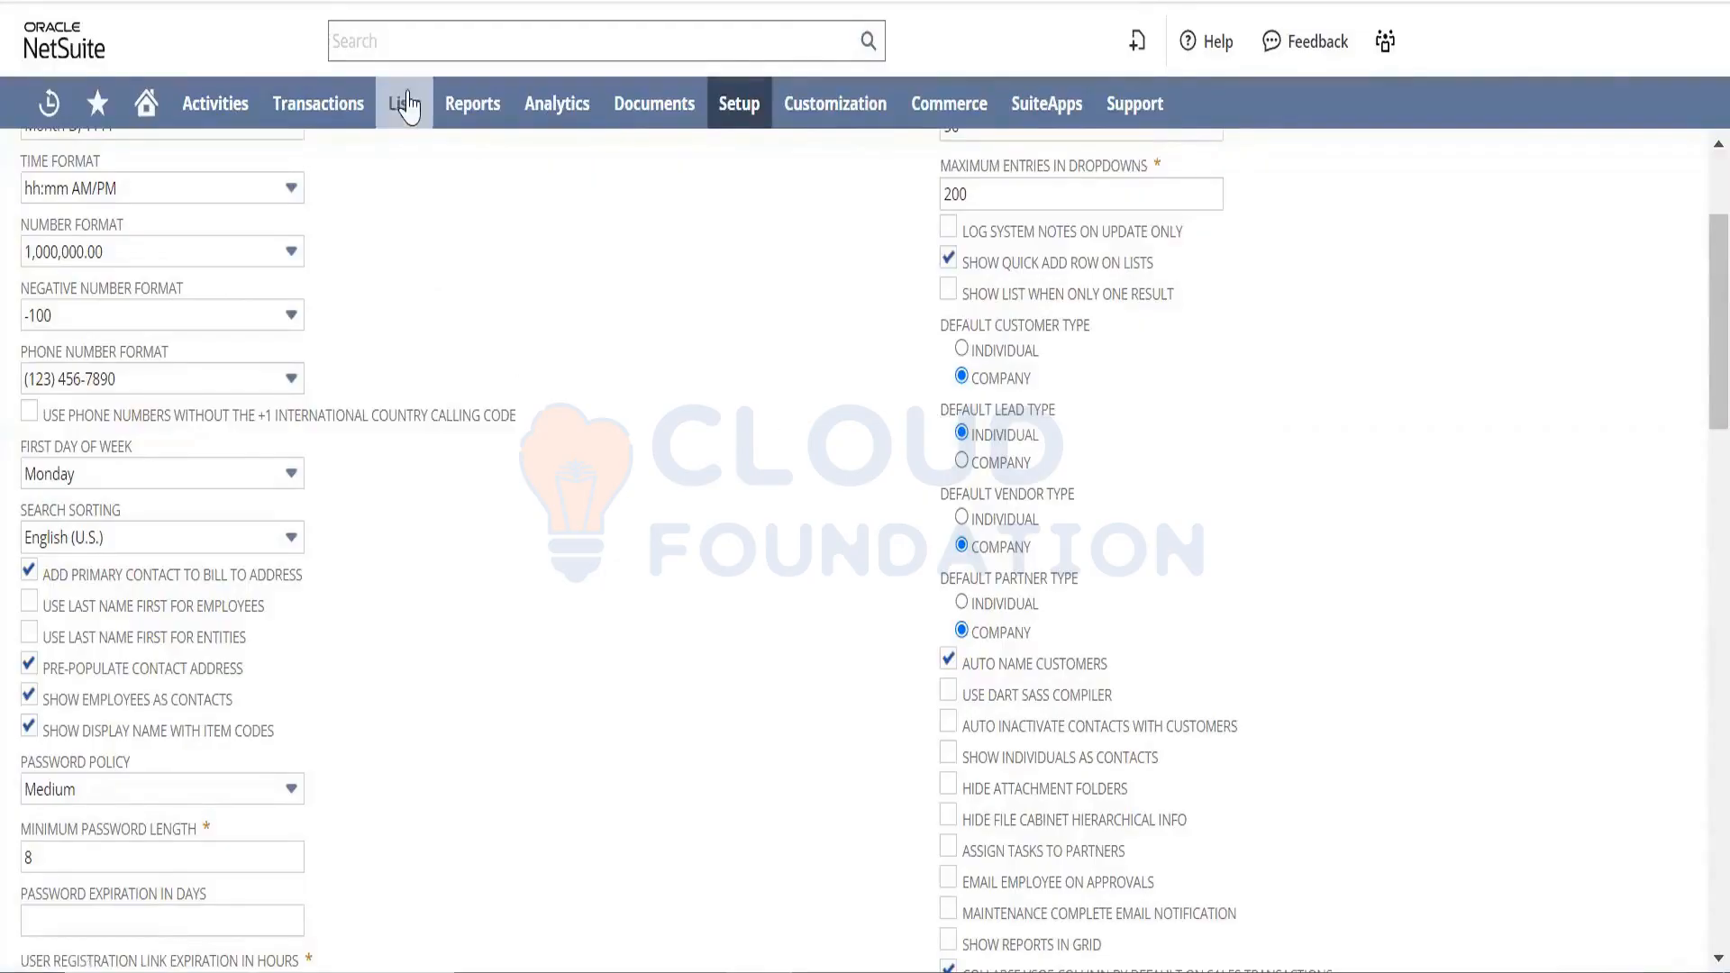
mouse_move(407, 106)
mouse_move(479, 369)
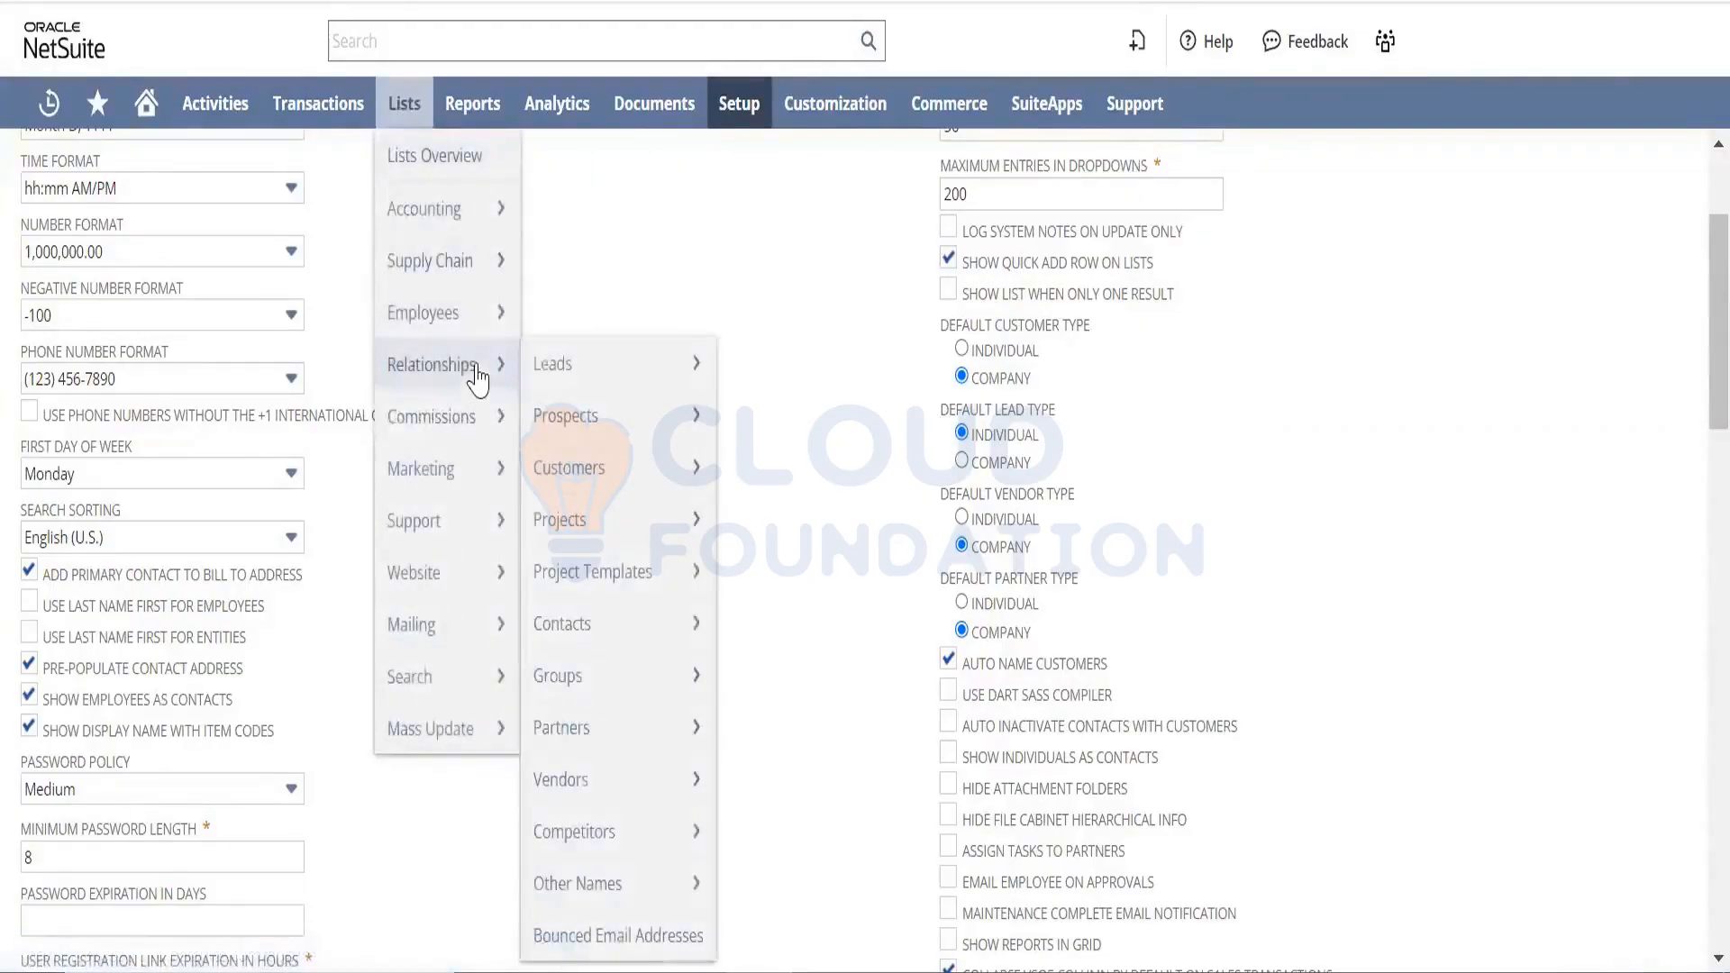
mouse_move(638, 481)
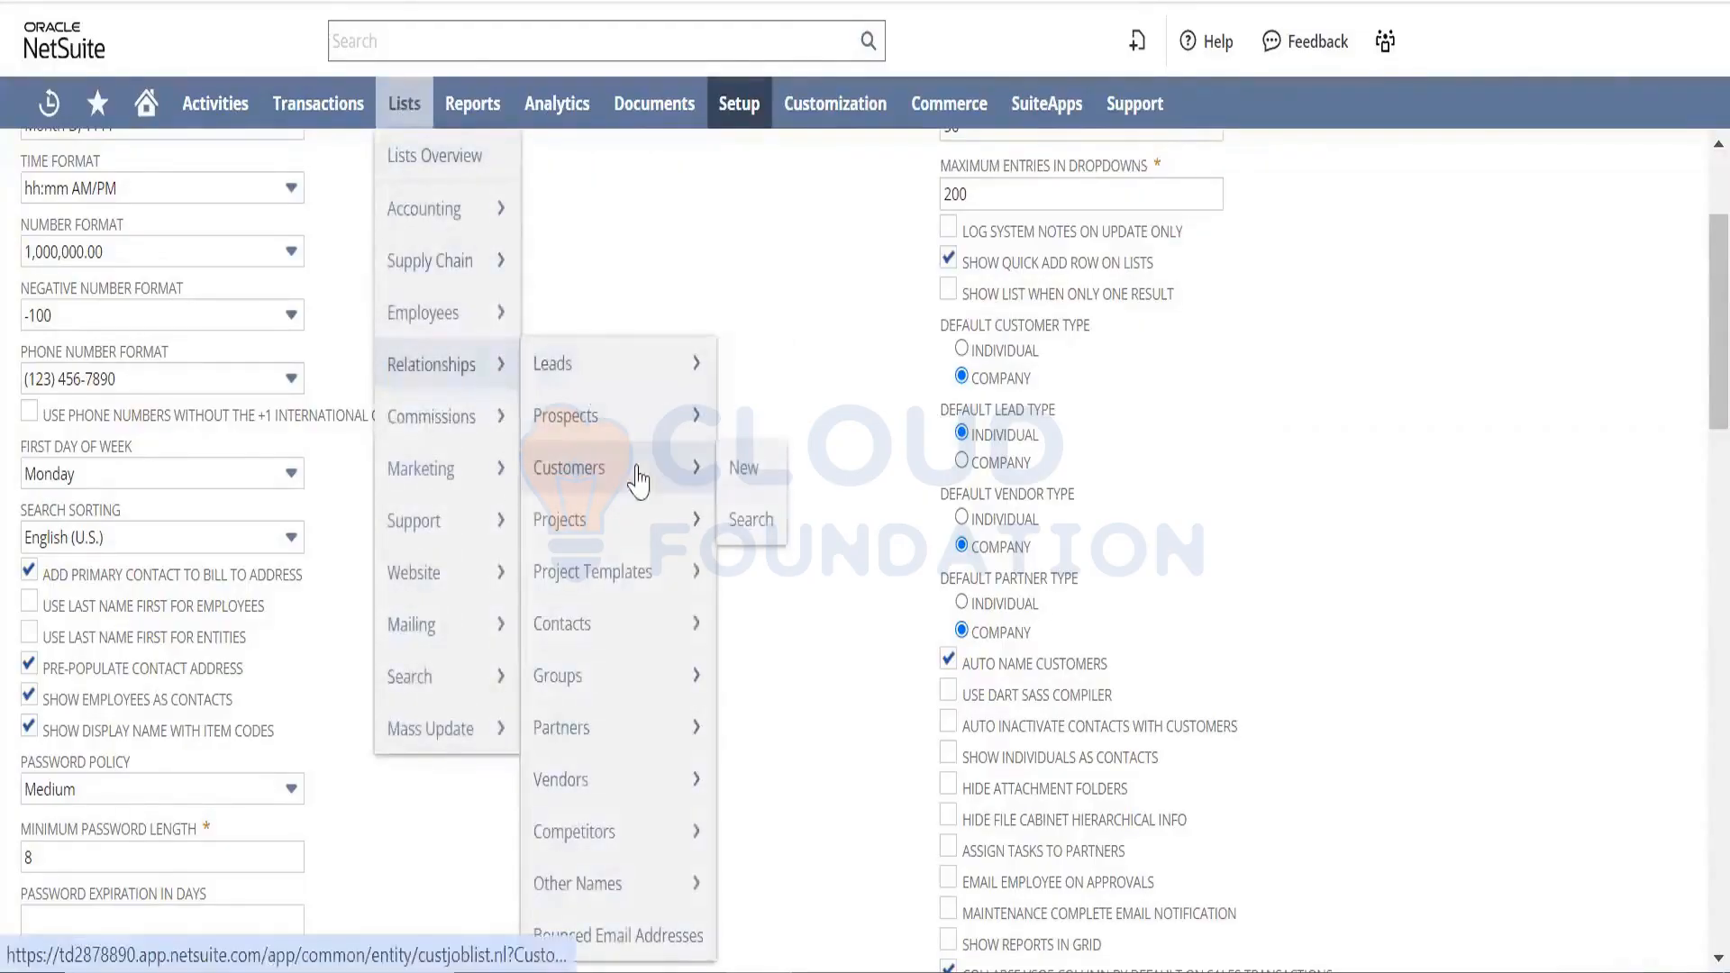
right_click(737, 465)
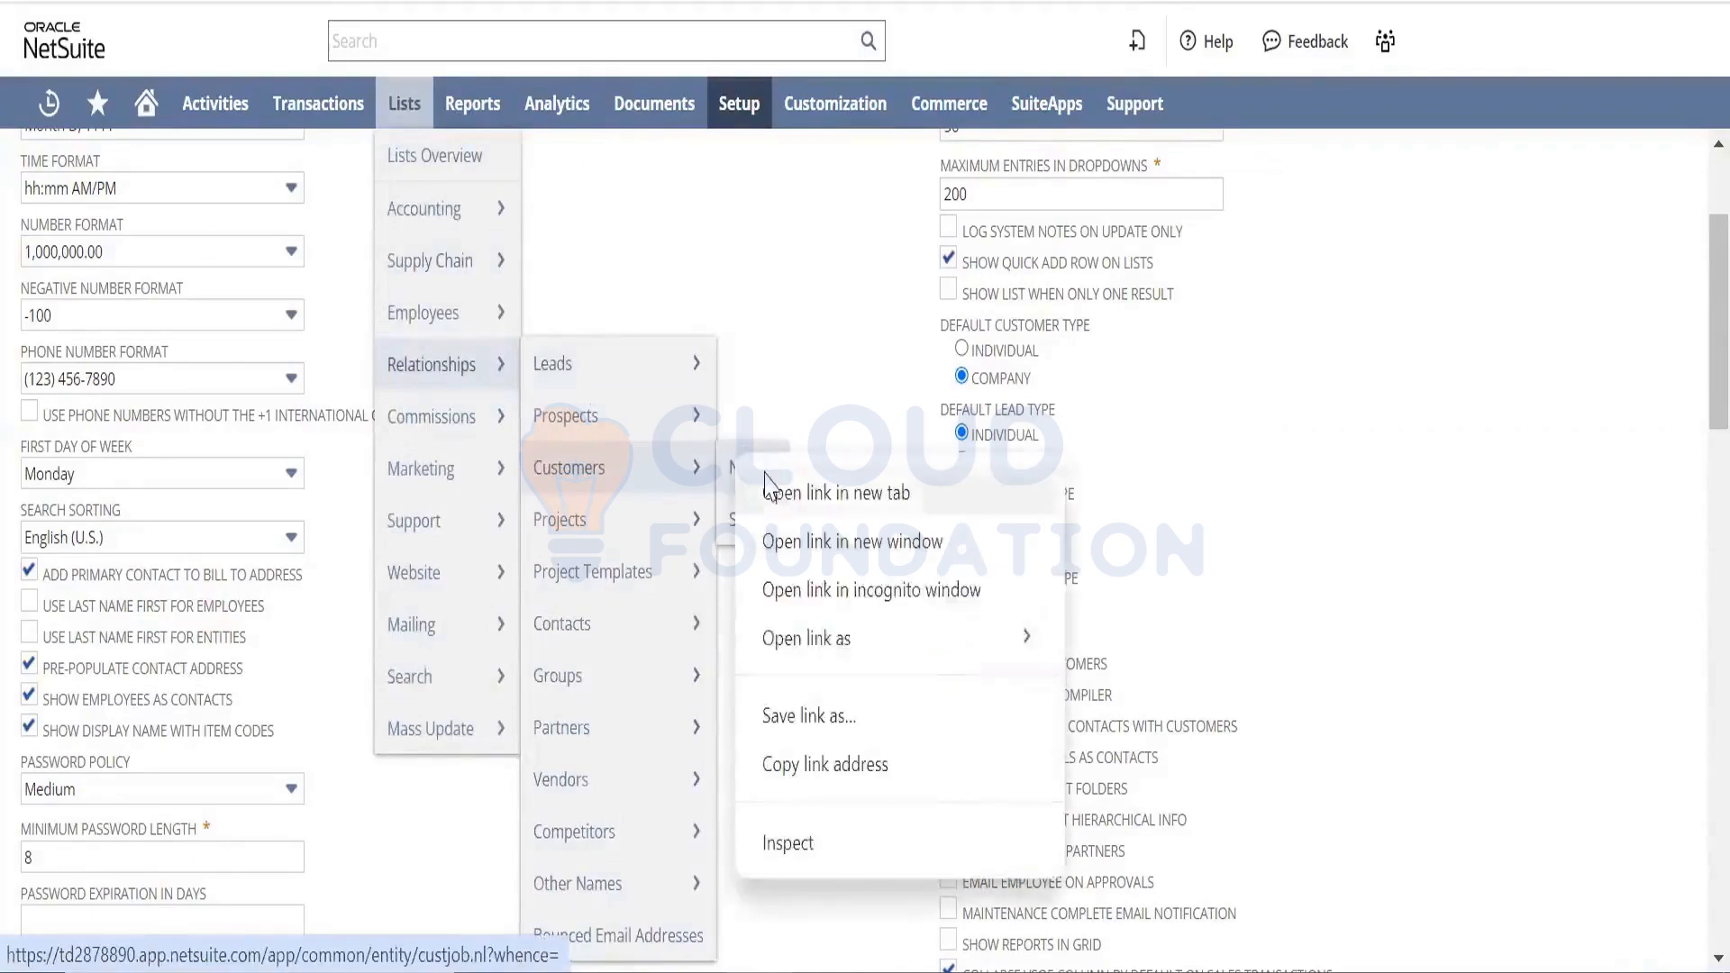
left_click(811, 493)
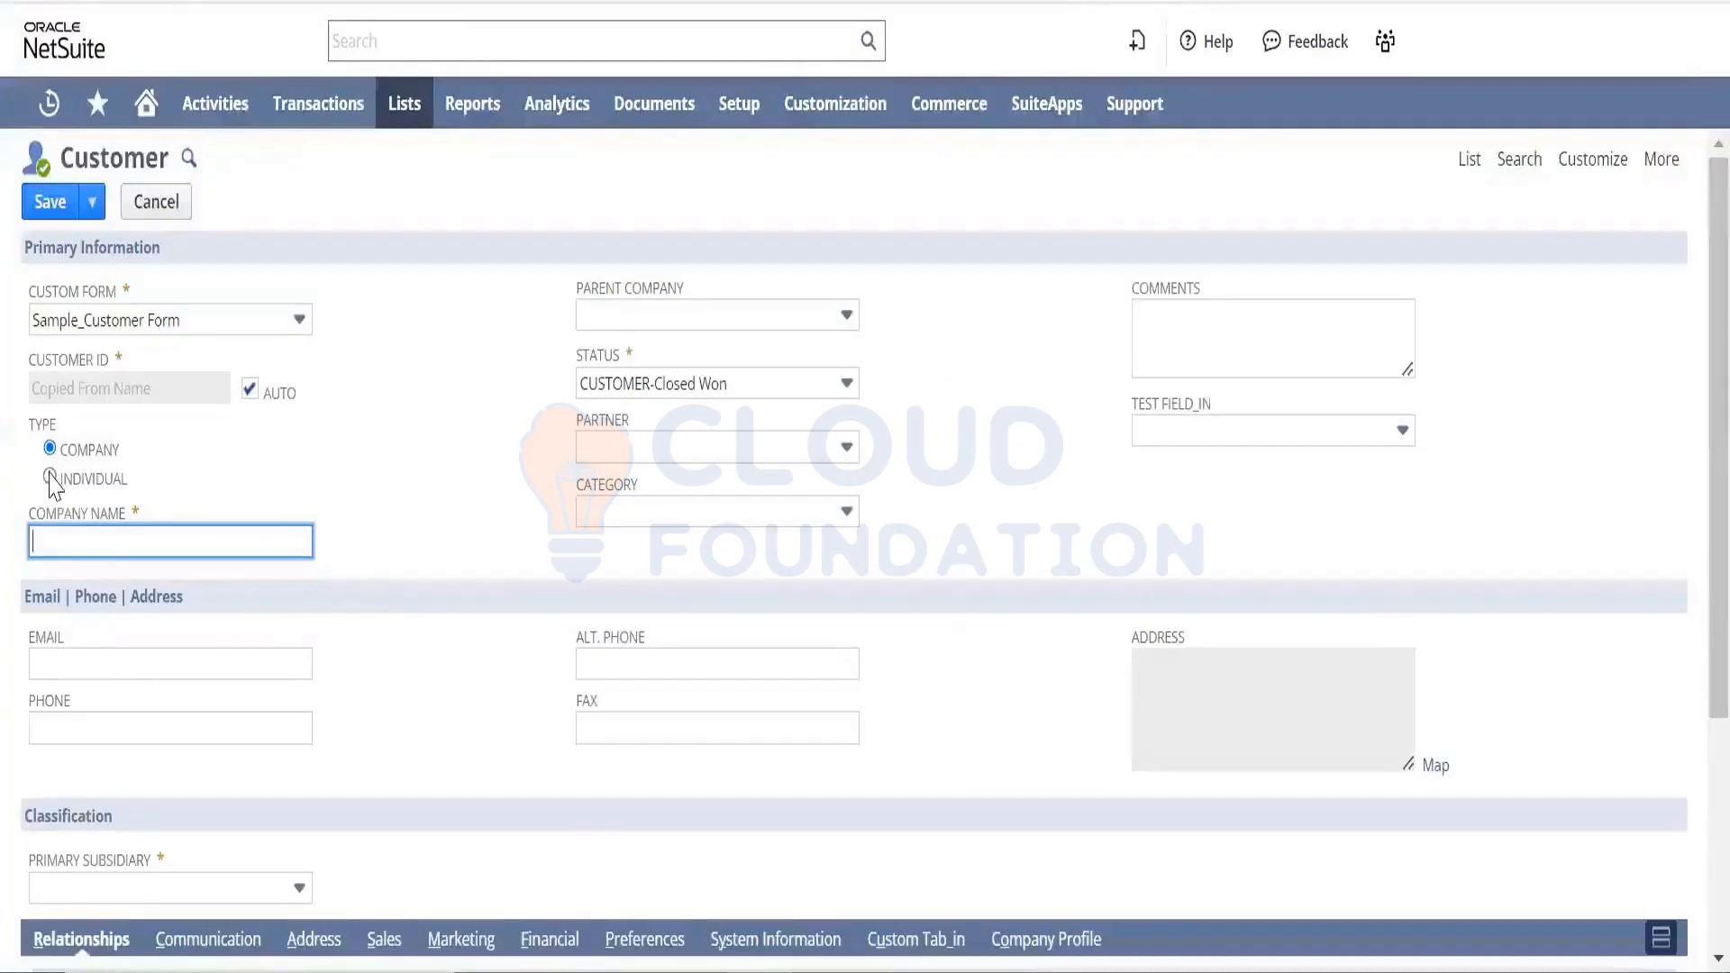
- Compare the name fields offered for the Individual and Company customer types on the new customer form
left_click(49, 476)
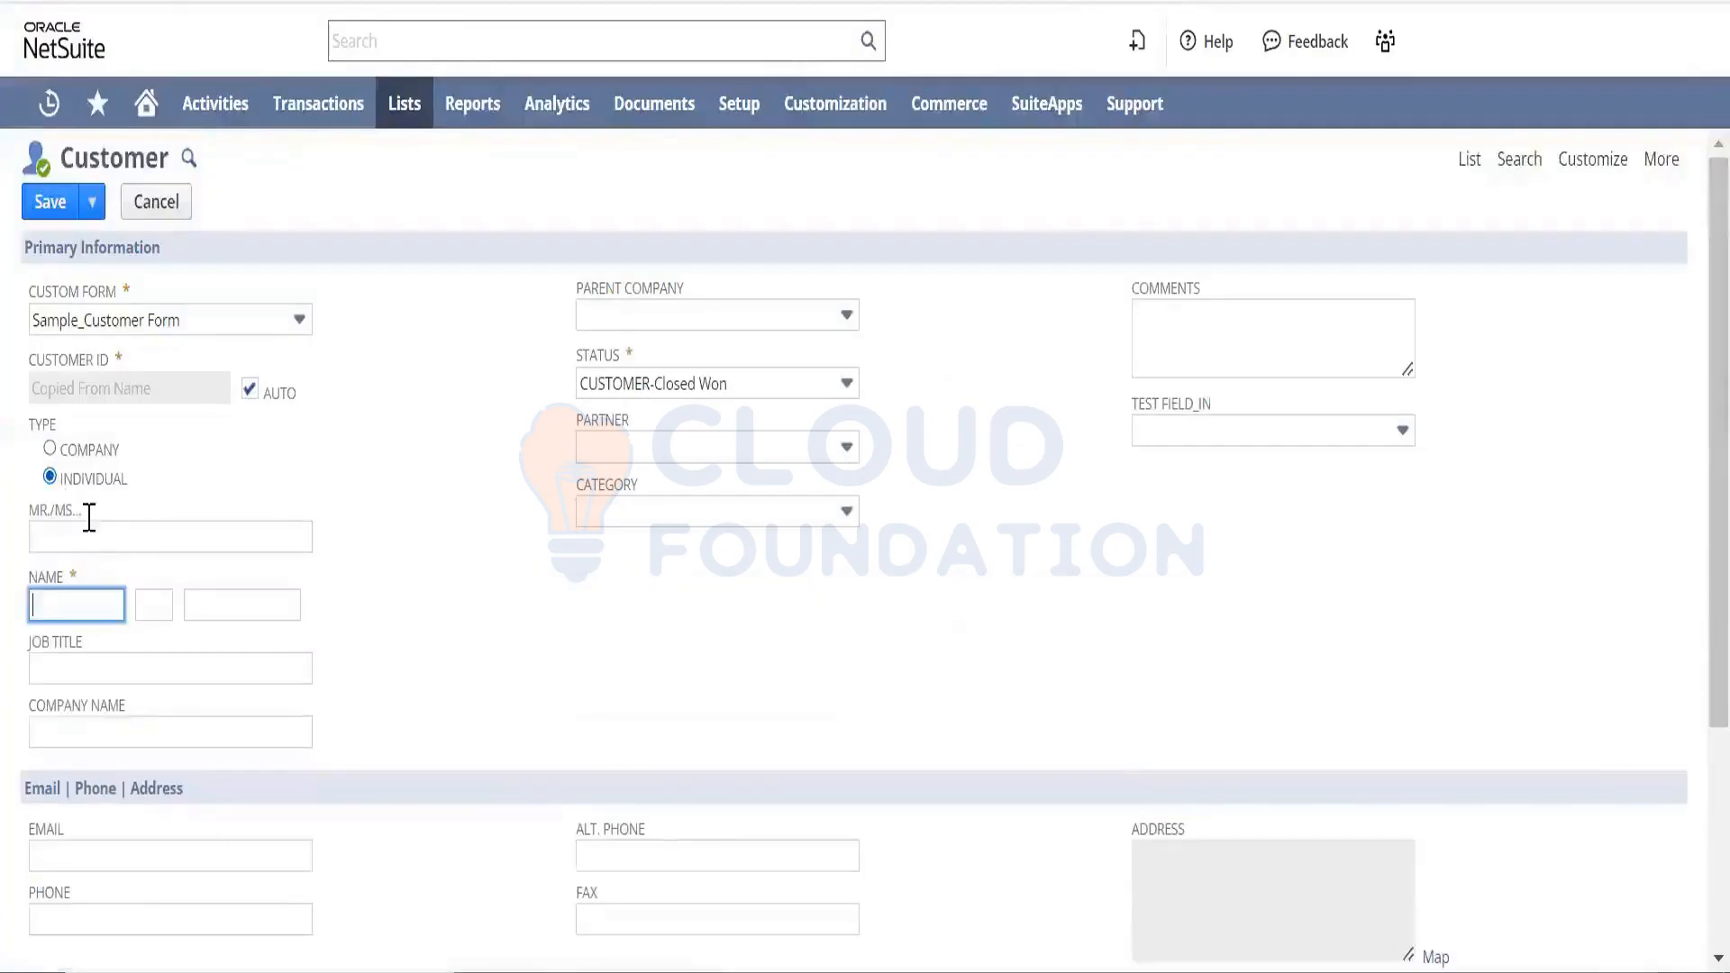
left_click(110, 534)
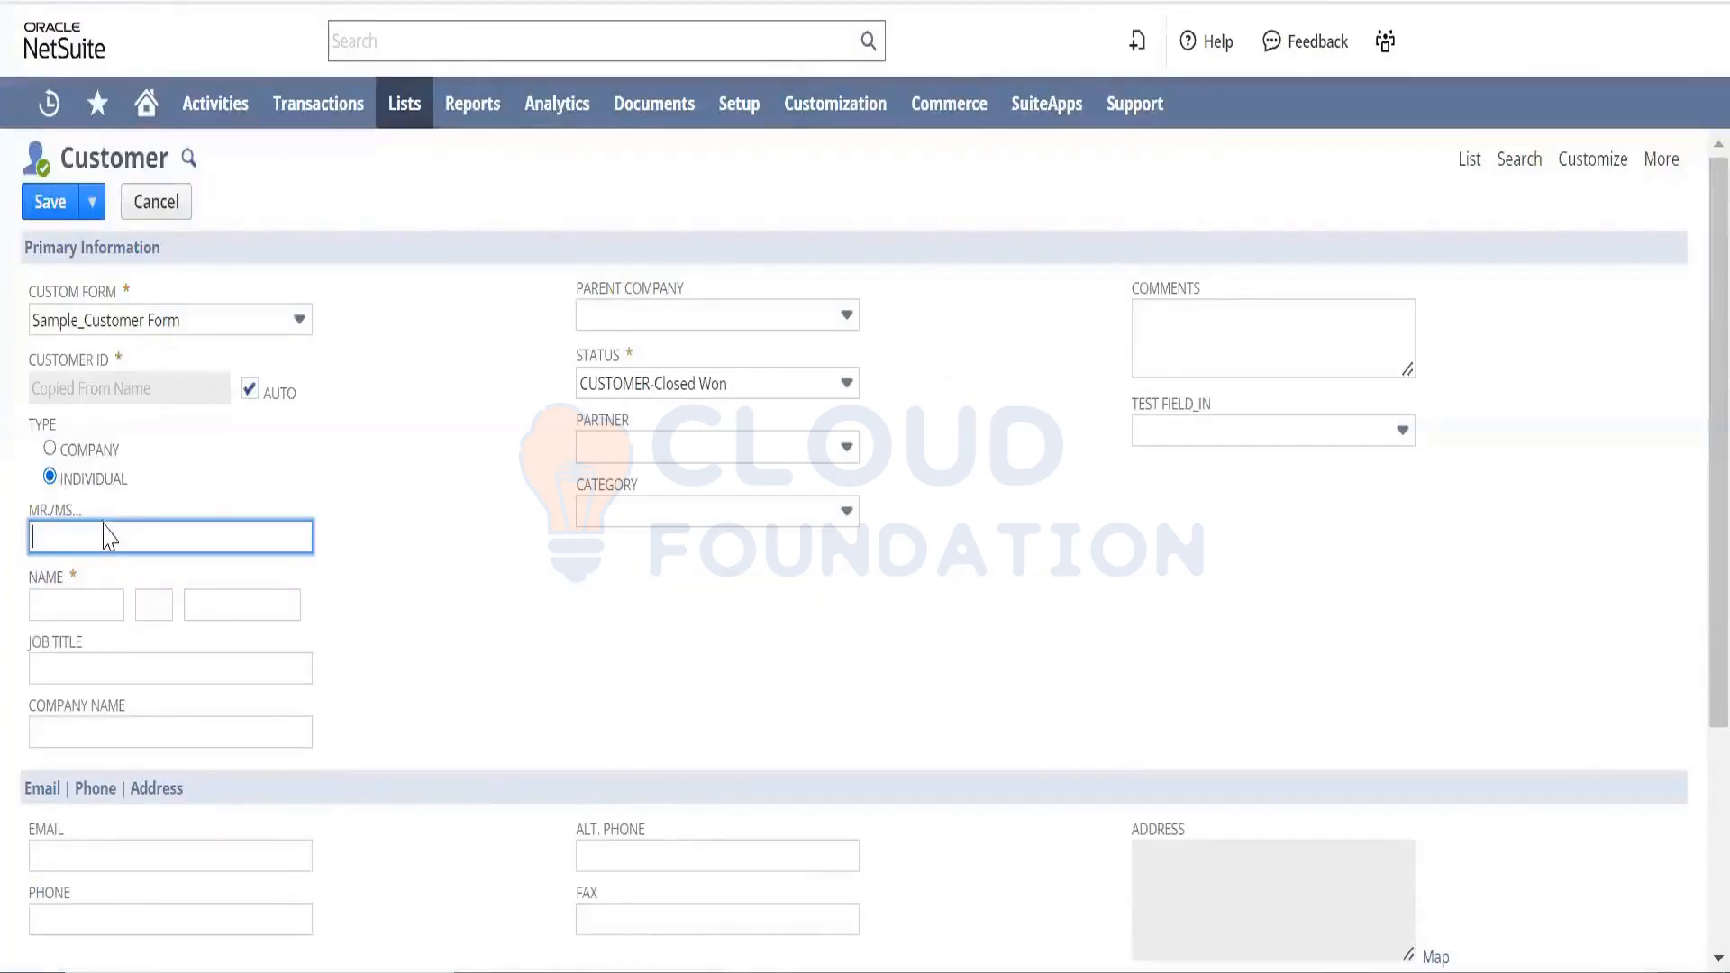
left_click(49, 449)
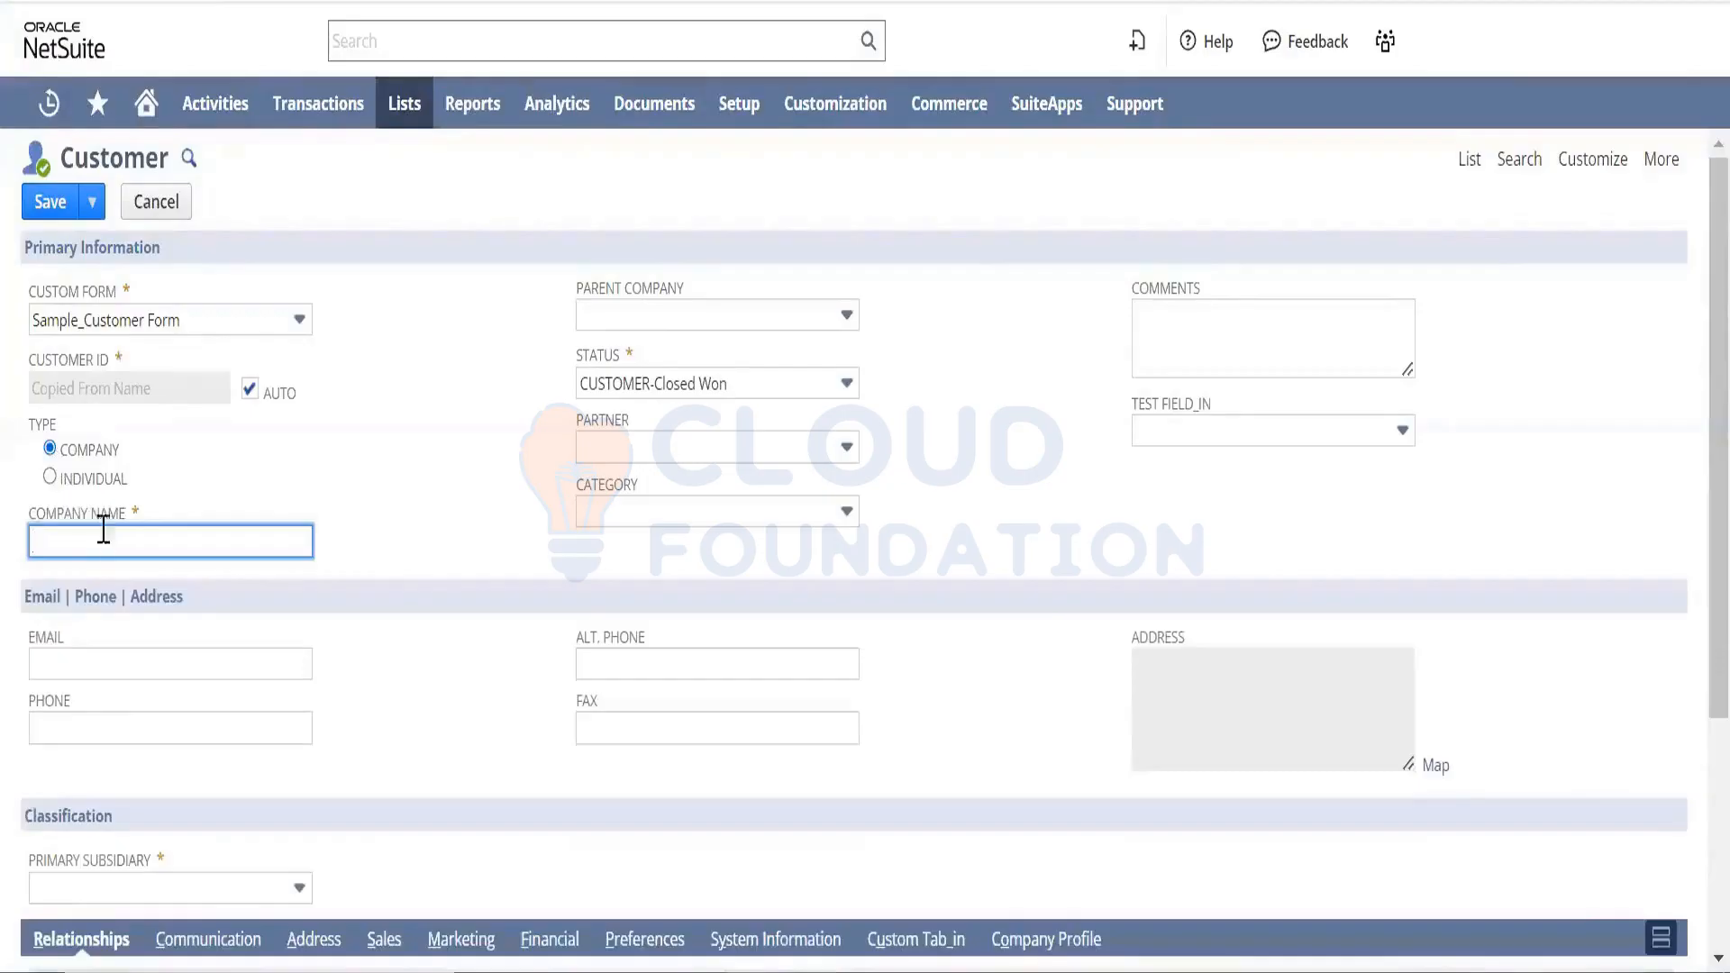
left_click(50, 477)
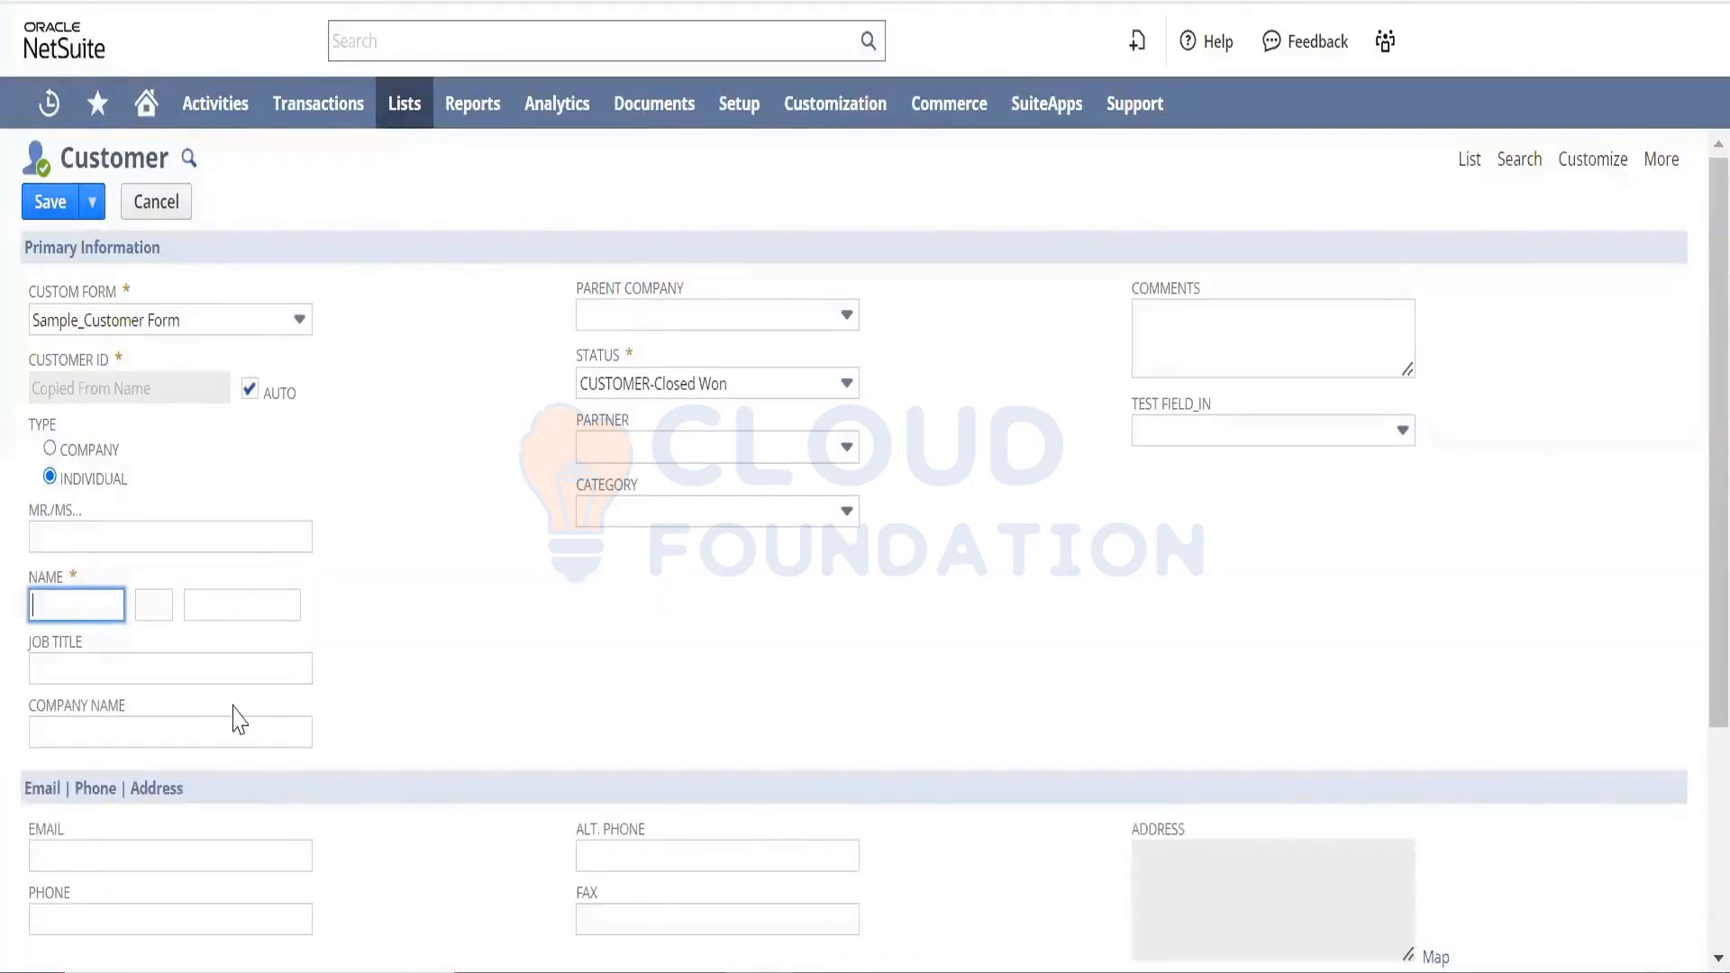
left_click(158, 723)
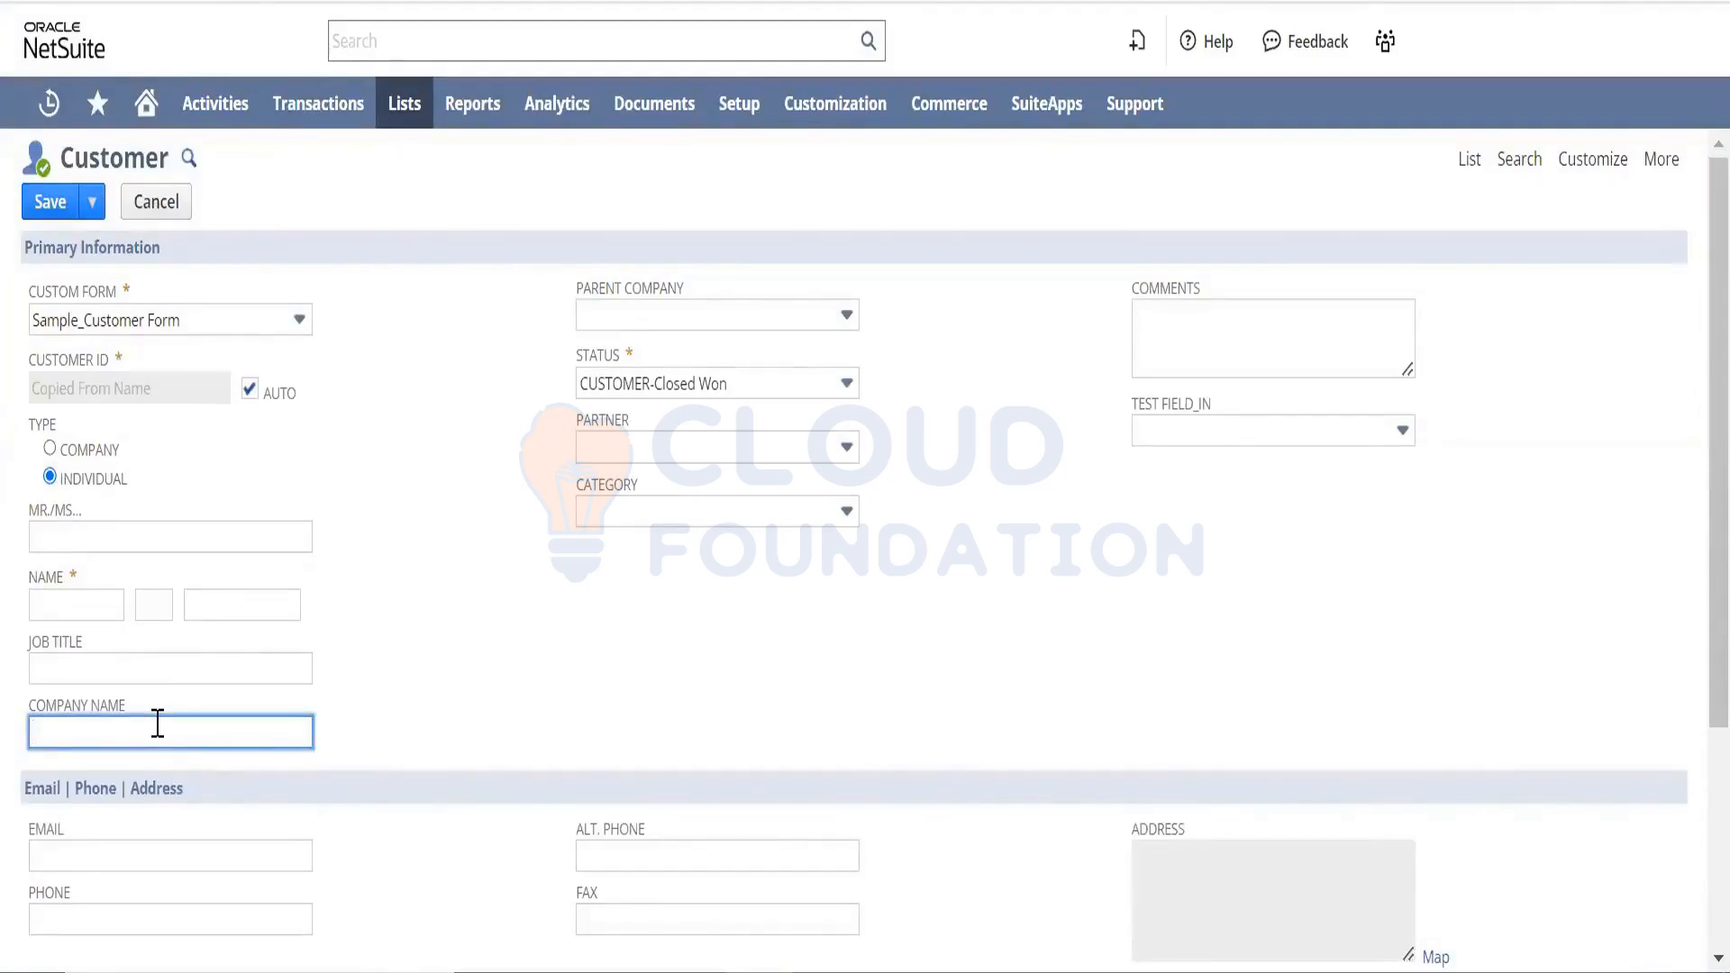
- Set the new customer form's type to Company and close the logged-out General Preferences page, discarding its unsaved changes
left_click(51, 453)
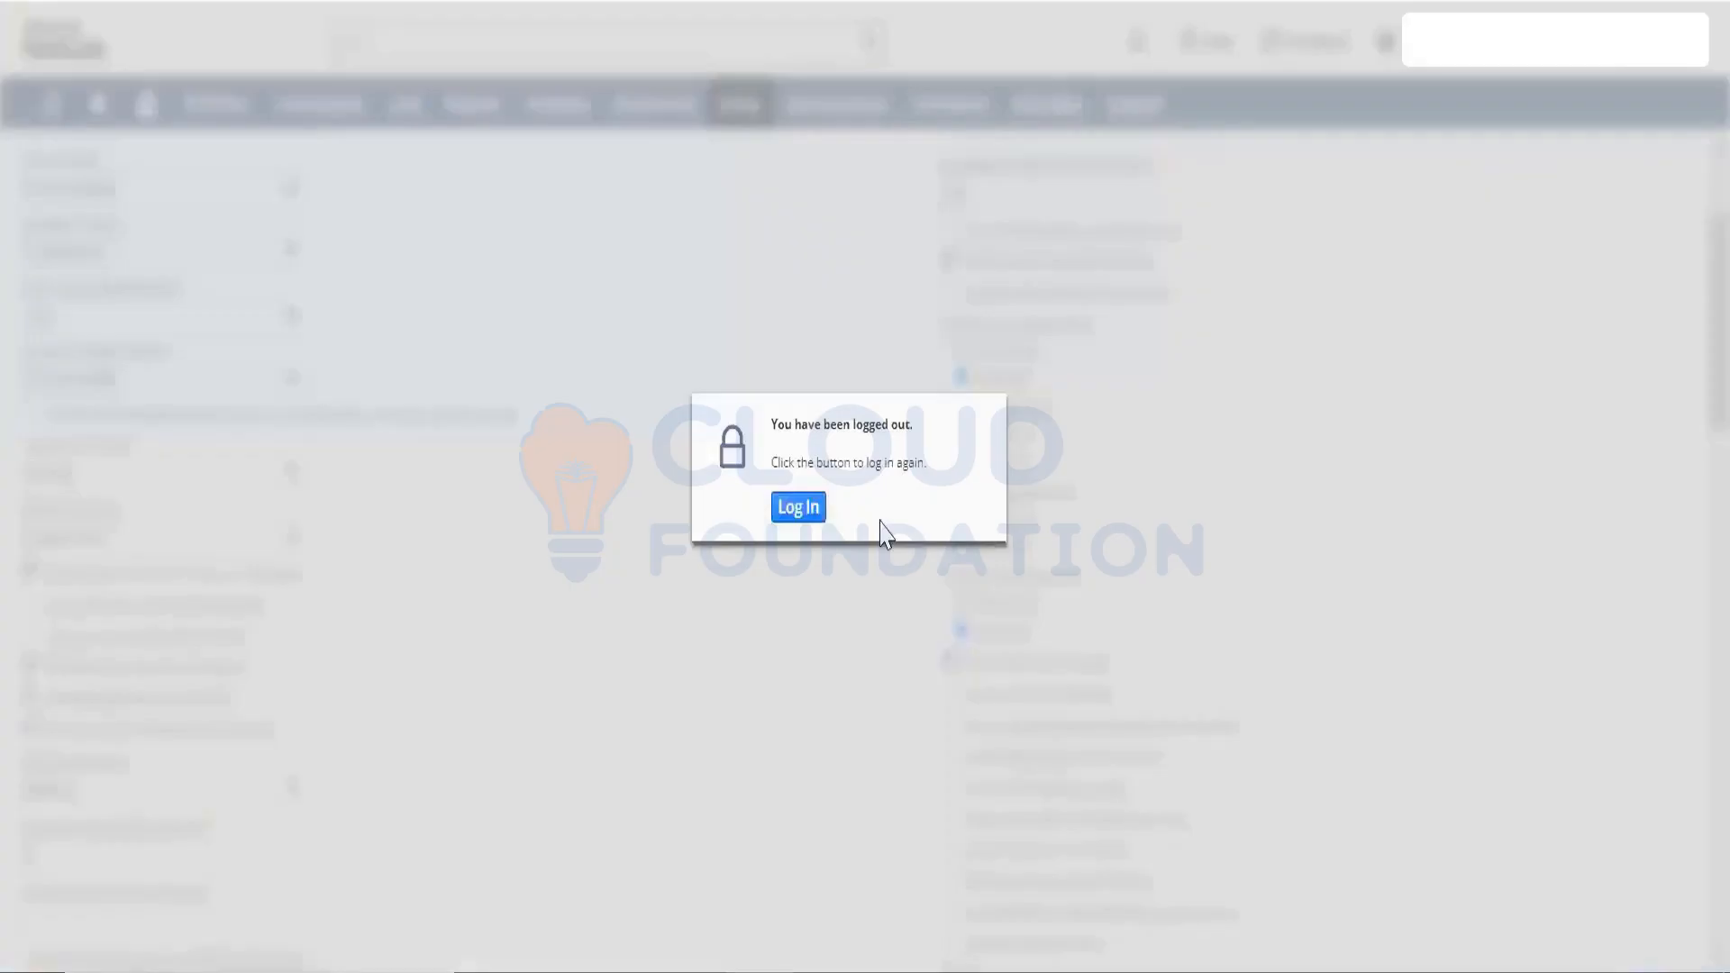
key("ctrl+w")
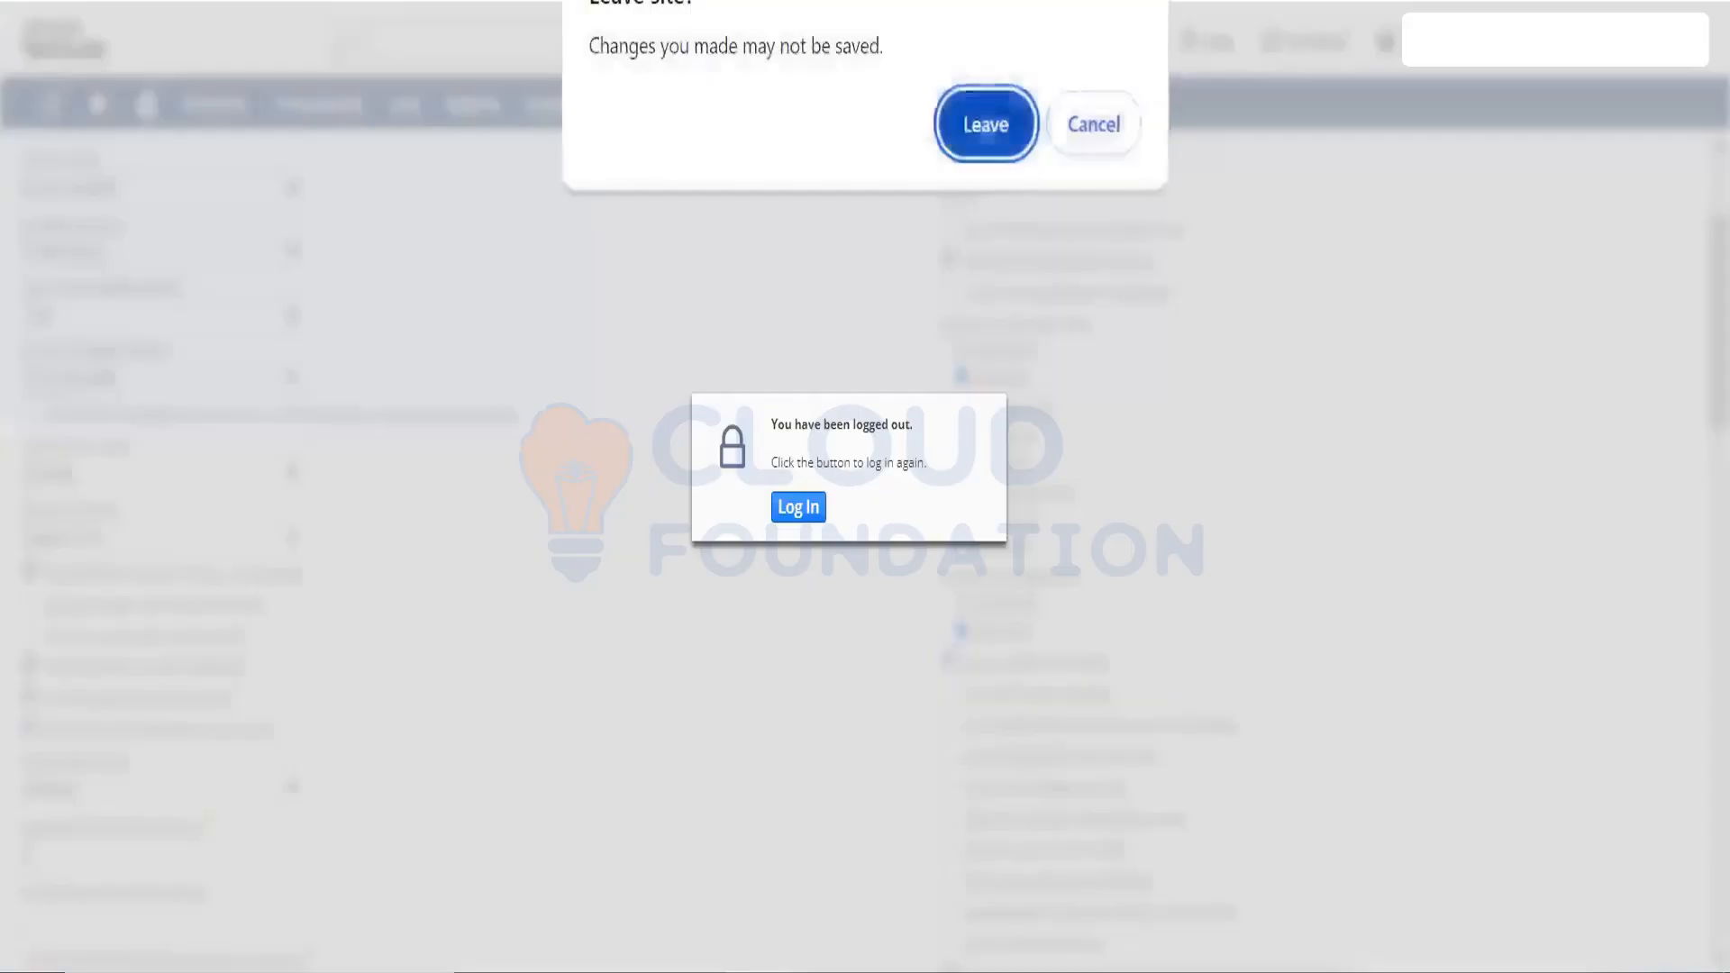
left_click(997, 95)
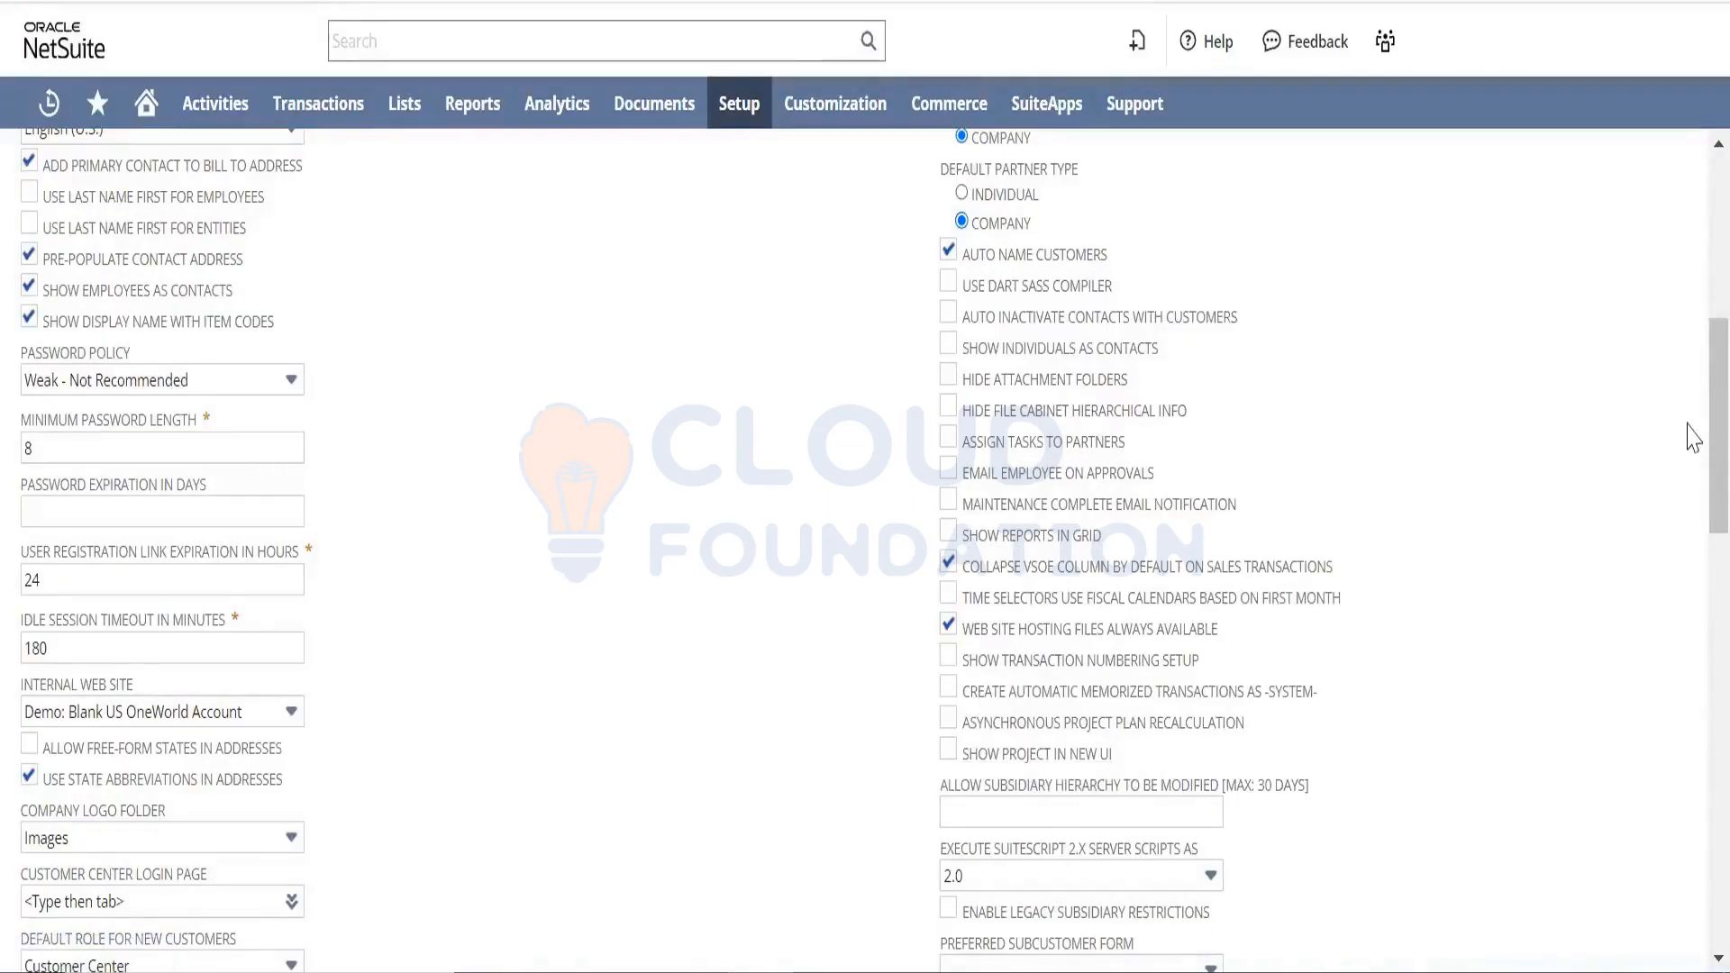
- Try to enter 30 as the Allow Subsidiary Hierarchy to Be Modified value in General Preferences
scroll(1689, 450, "down", 4)
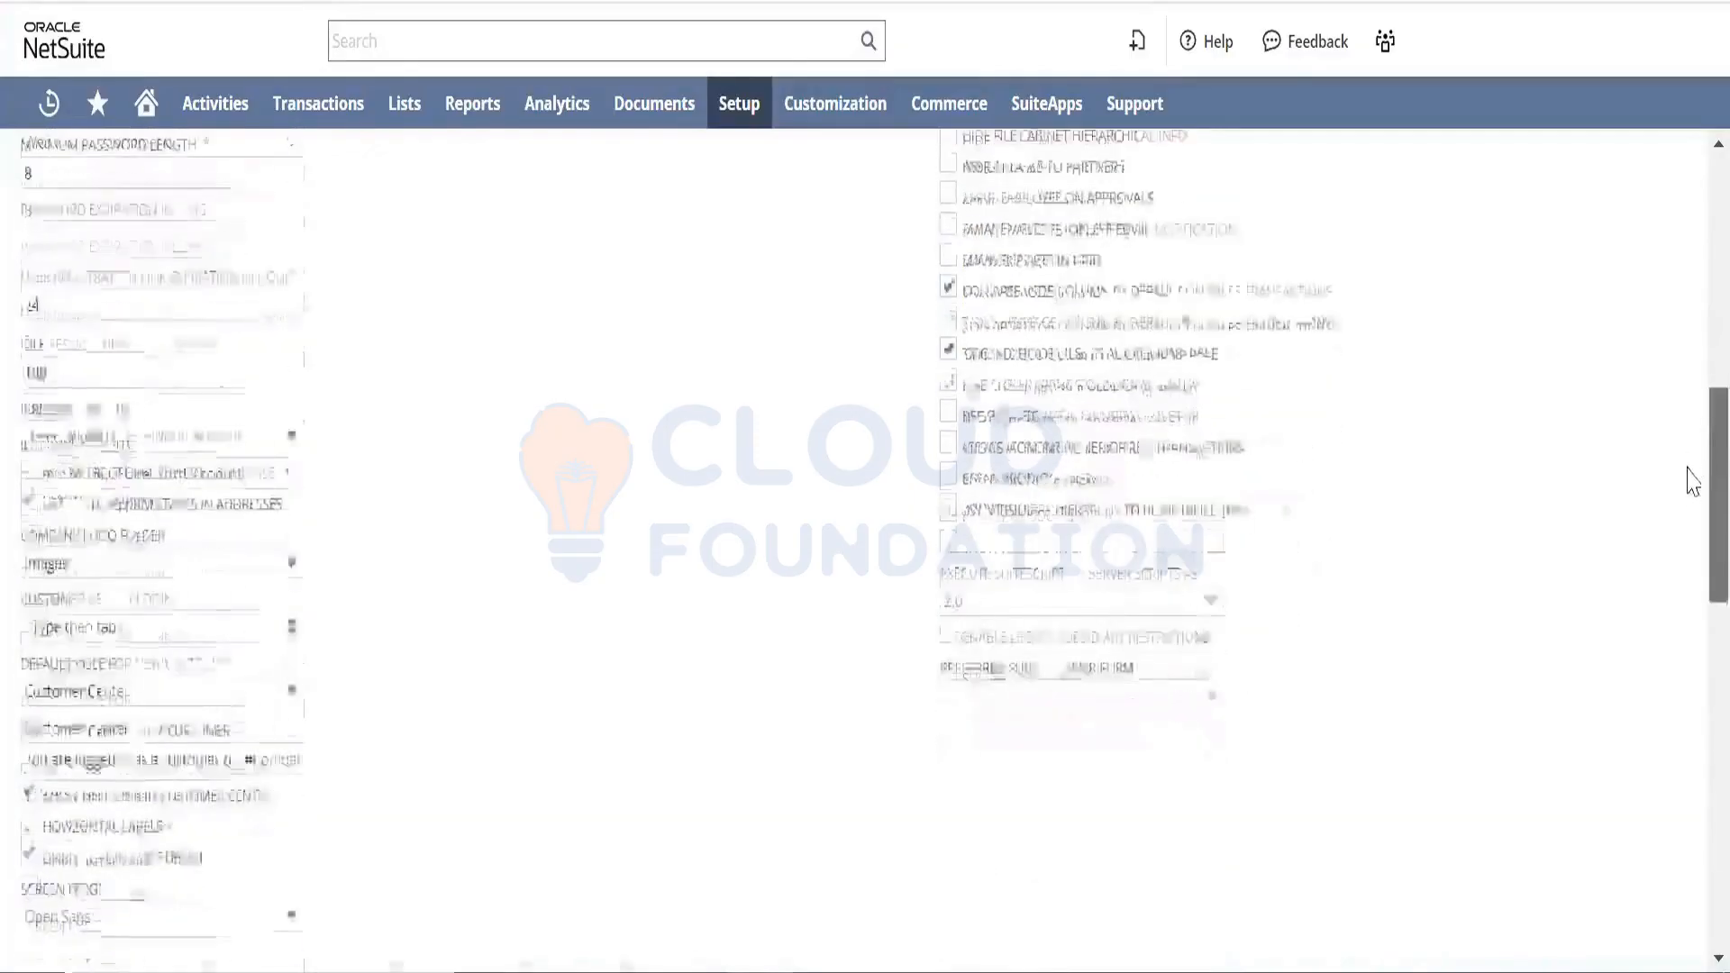
left_click(1011, 448)
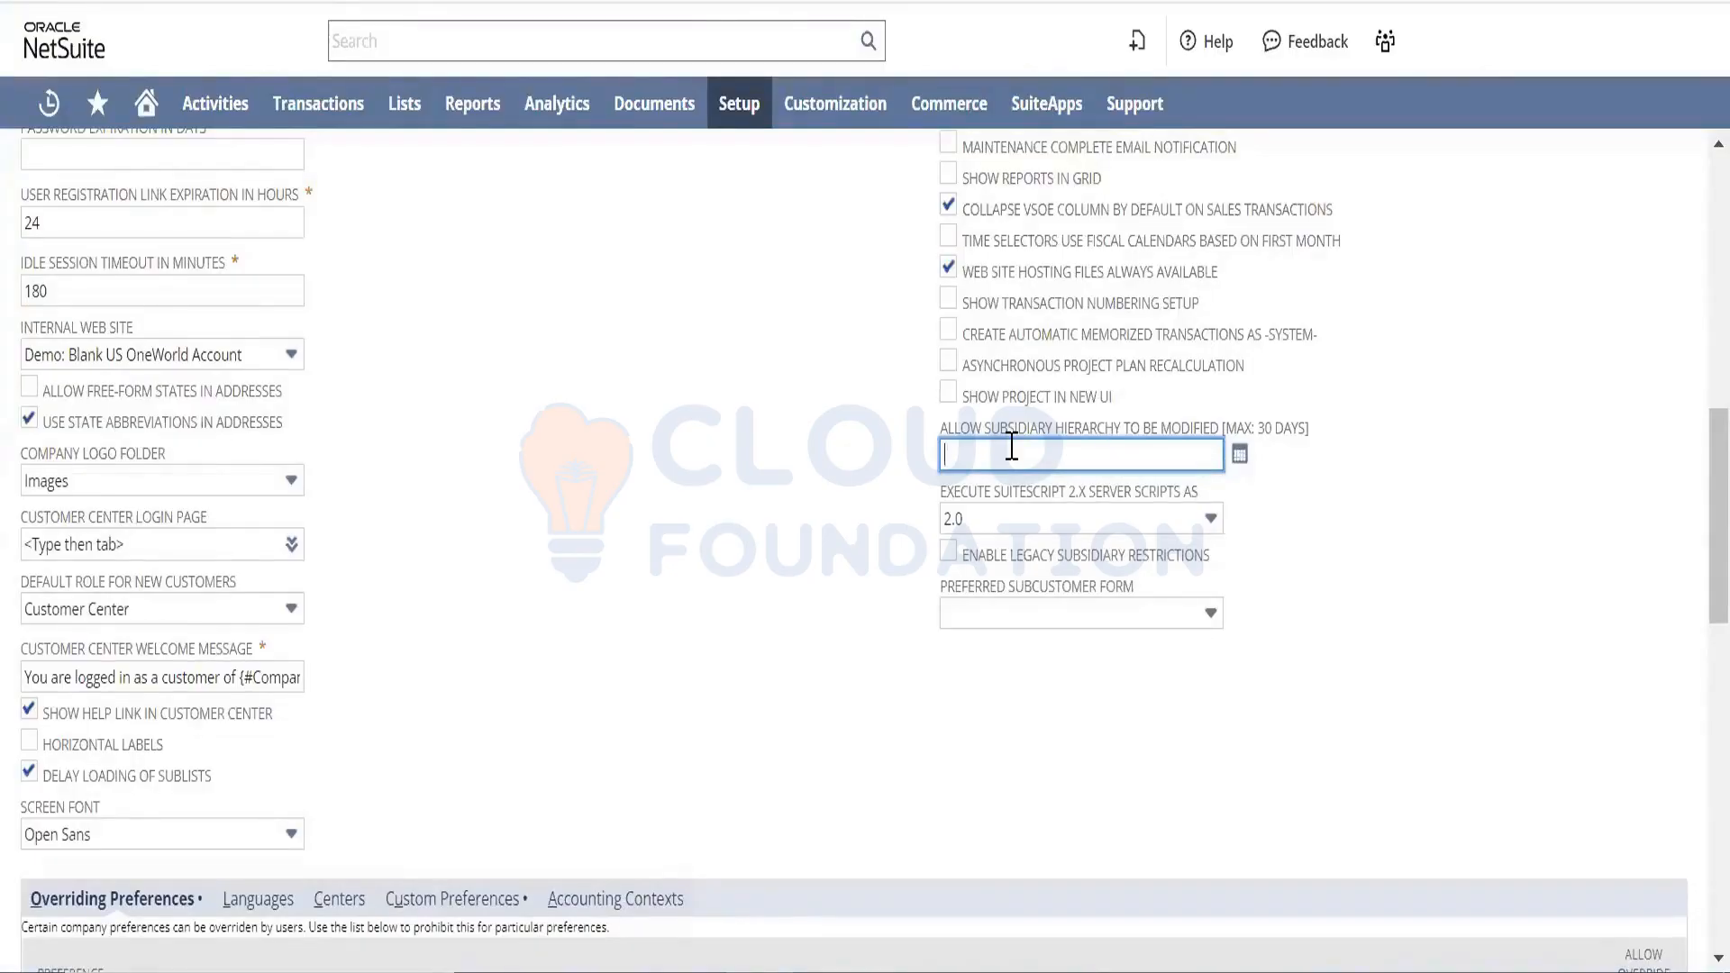
type("30")
key("Tab")
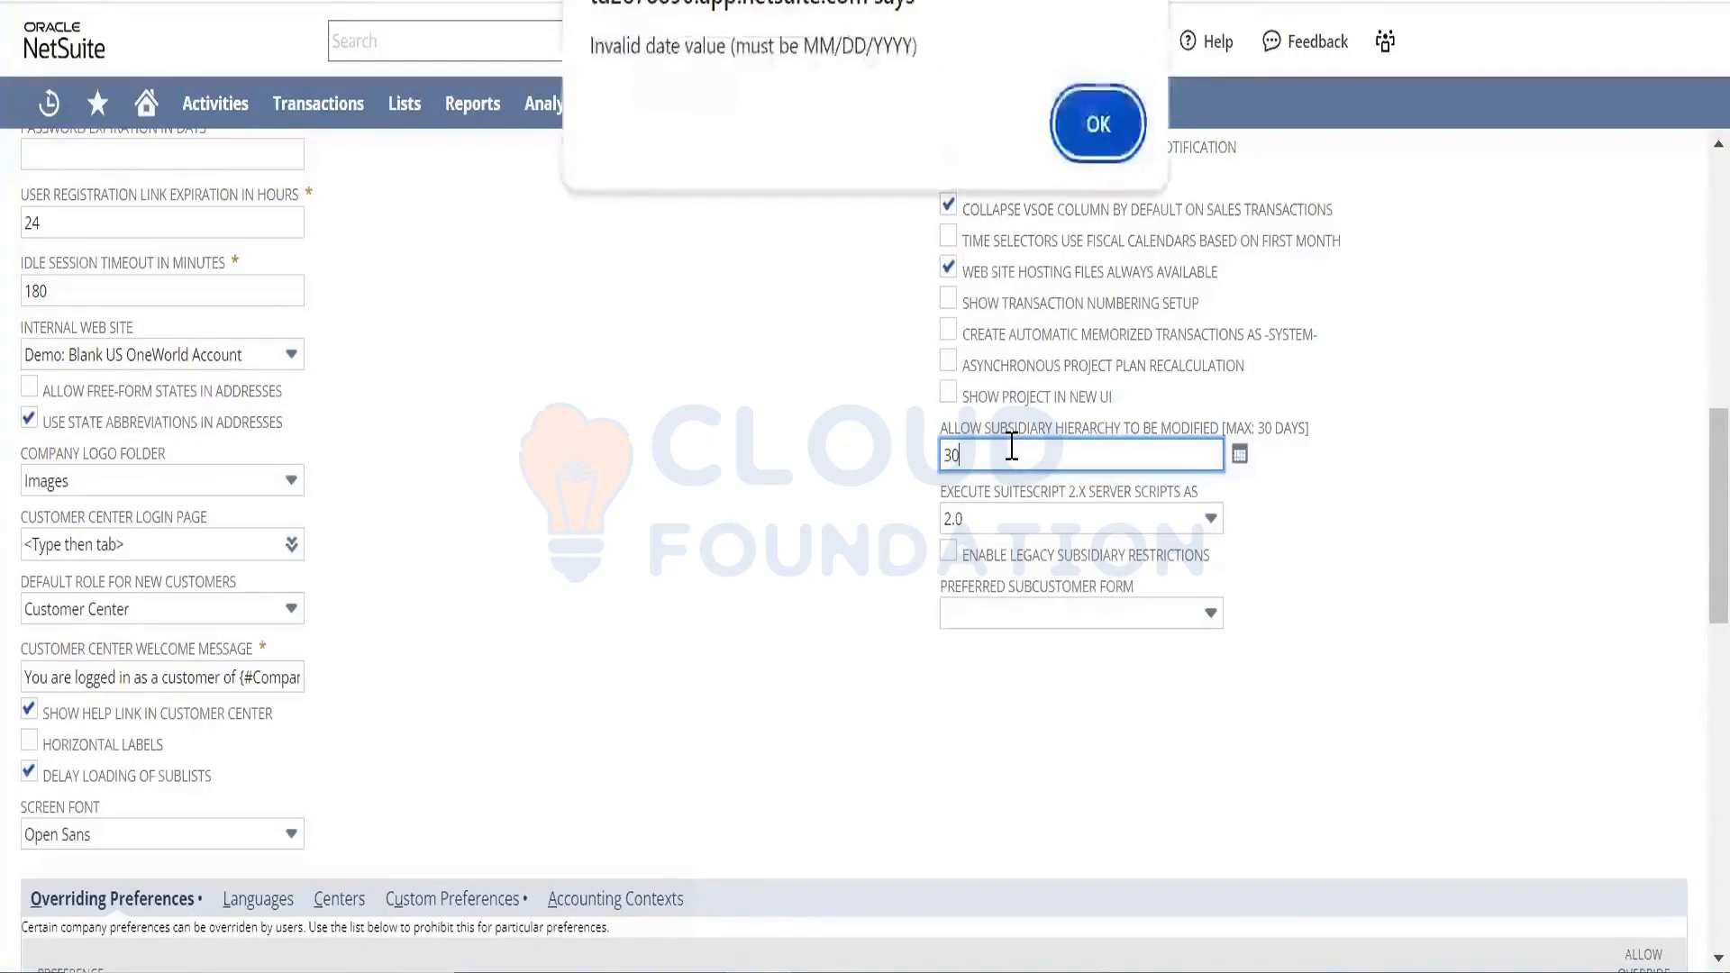
left_click(1090, 127)
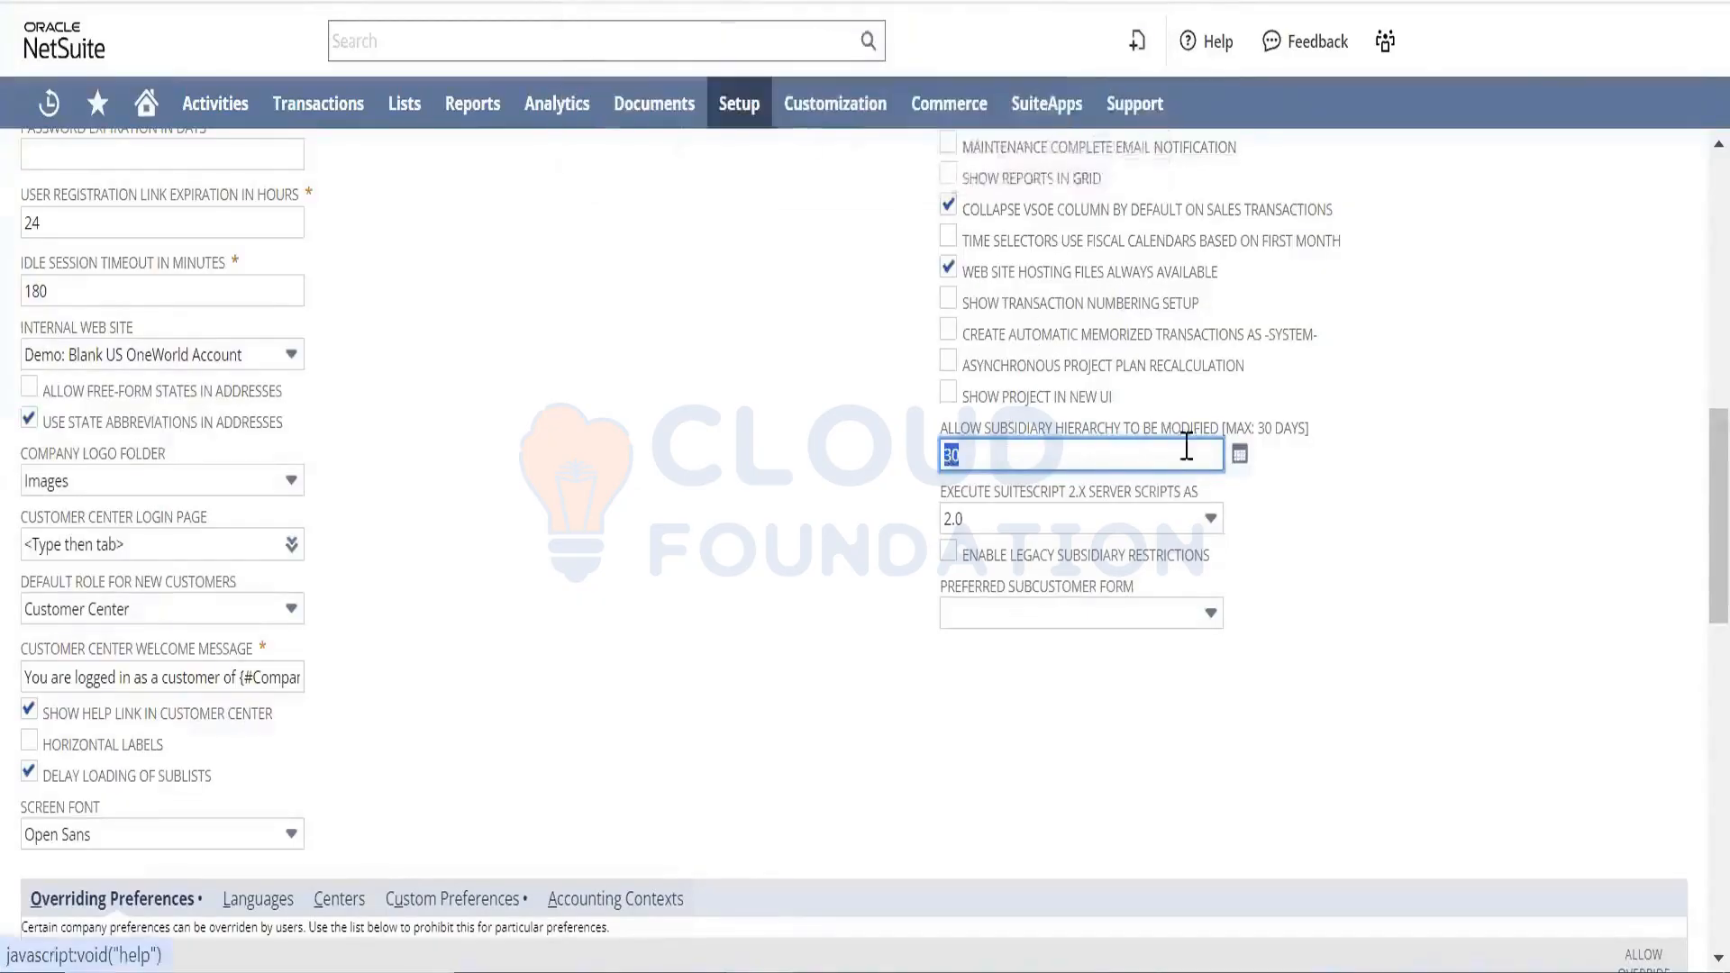
- Set Allow Subsidiary Hierarchy to Be Modified to 04/04/2024 and accept the Subsidiary Hierarchy Modification Legal Notice
left_click(1241, 457)
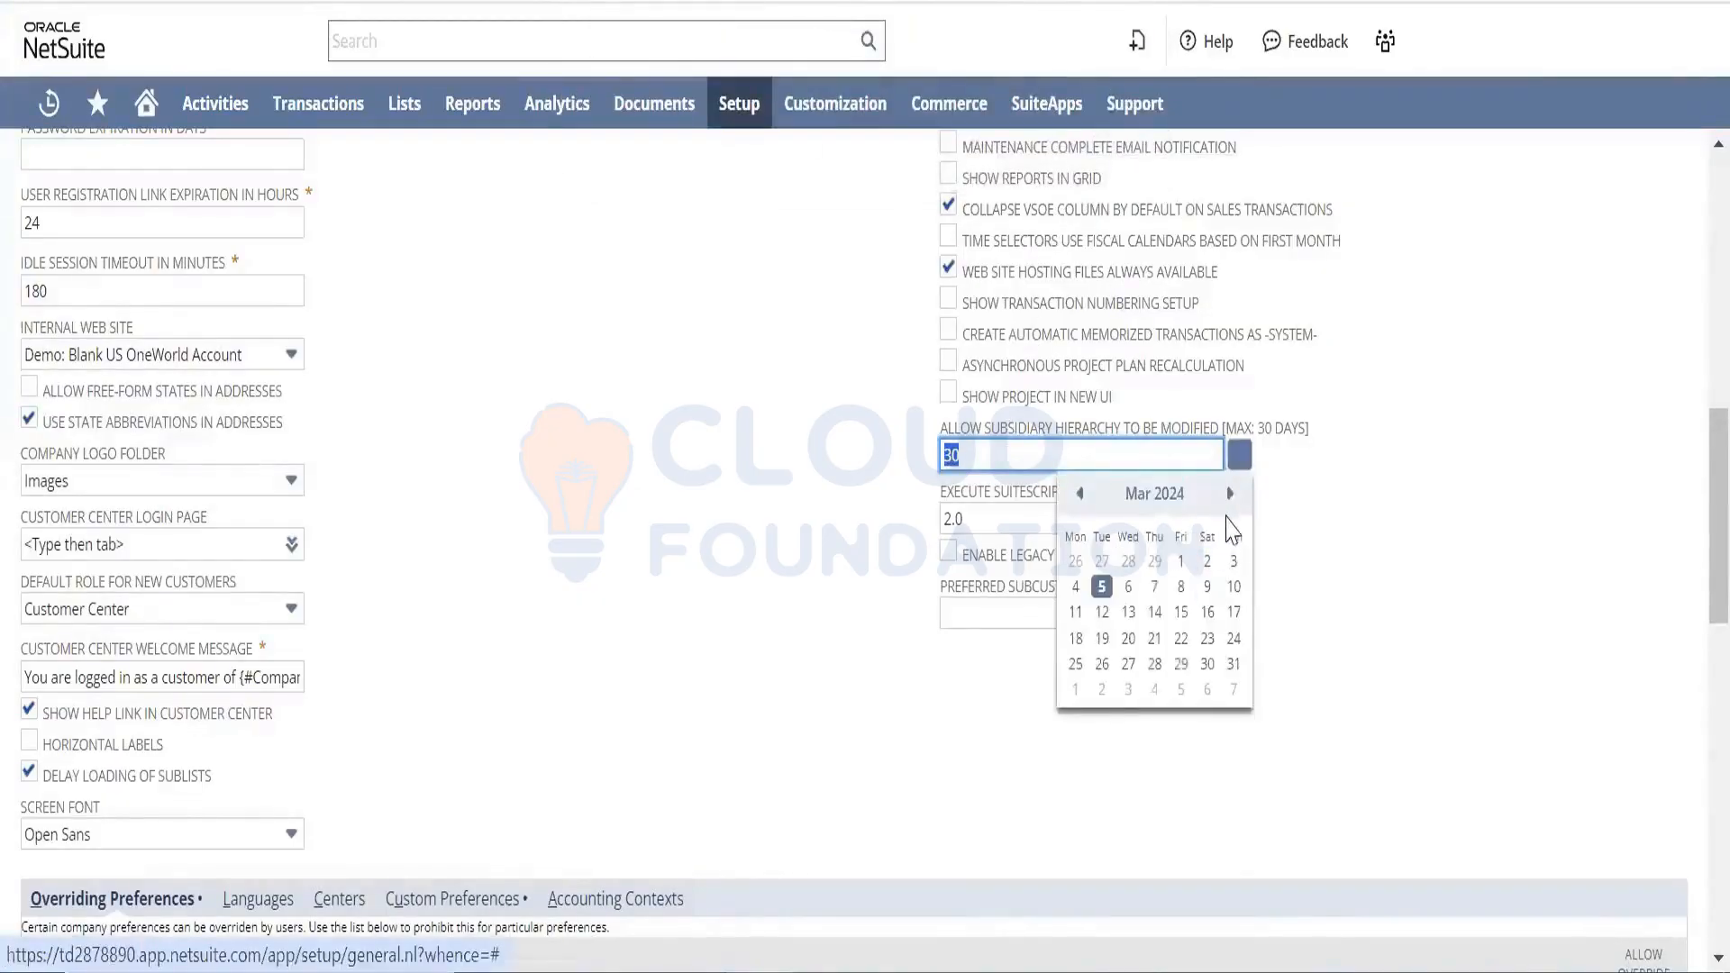
left_click(1230, 495)
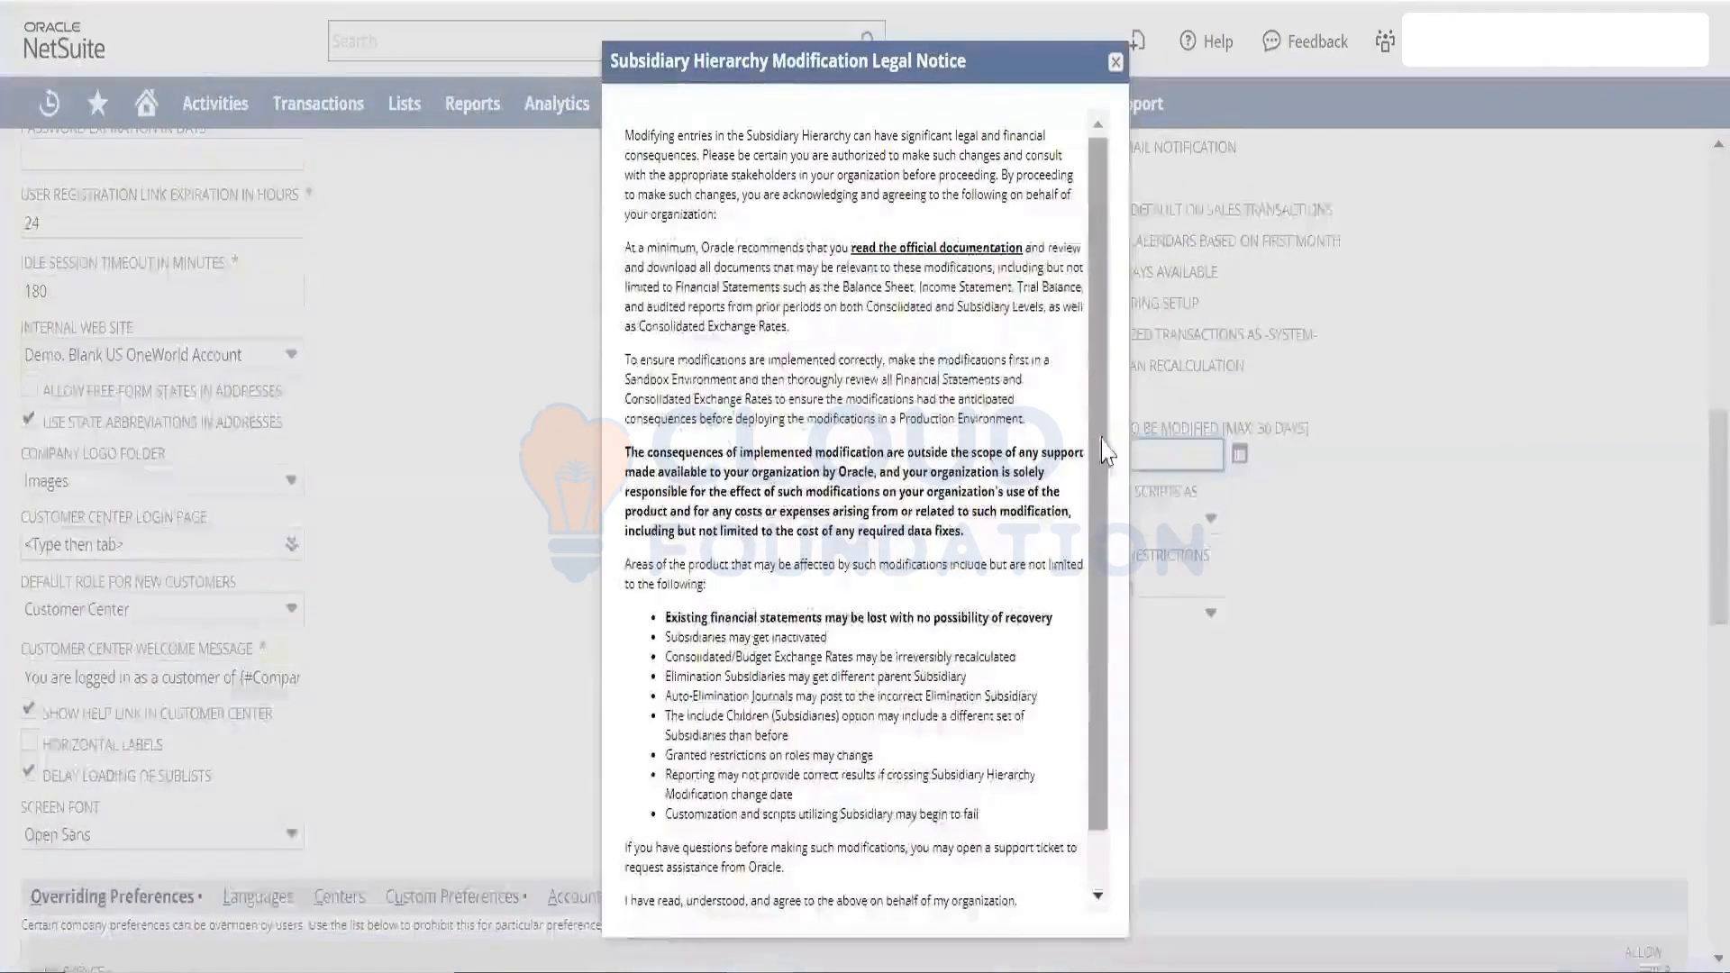
scroll(1111, 456, "down", 2)
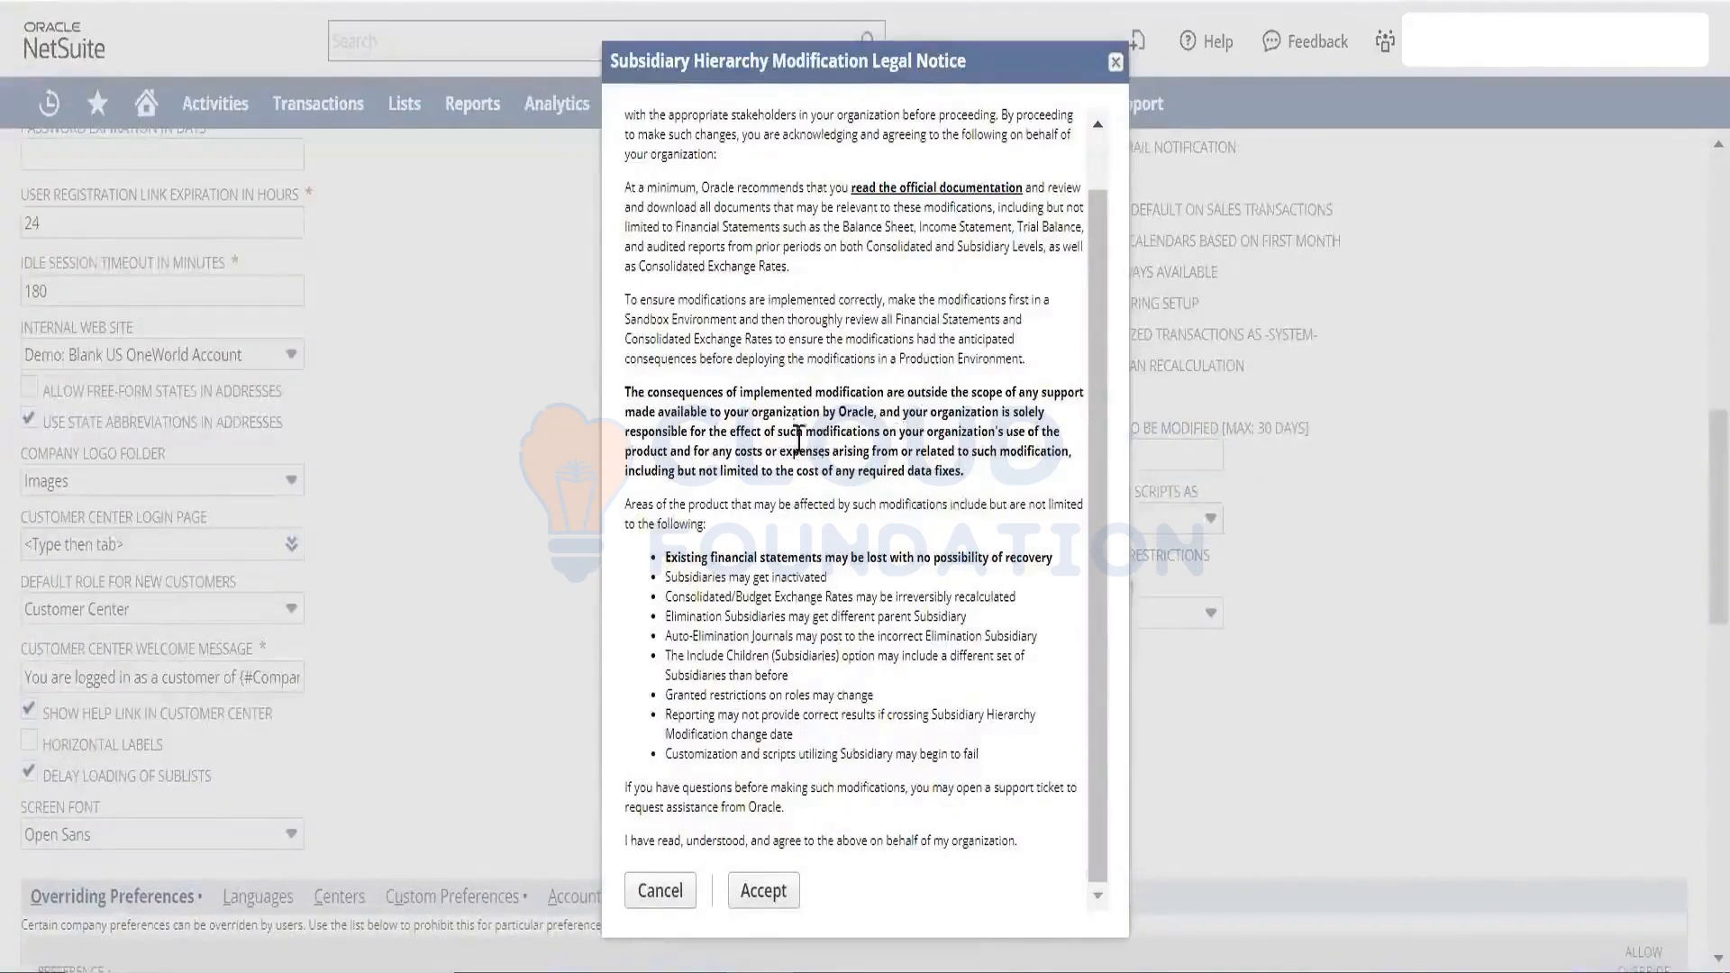
left_click_drag(777, 432, 873, 431)
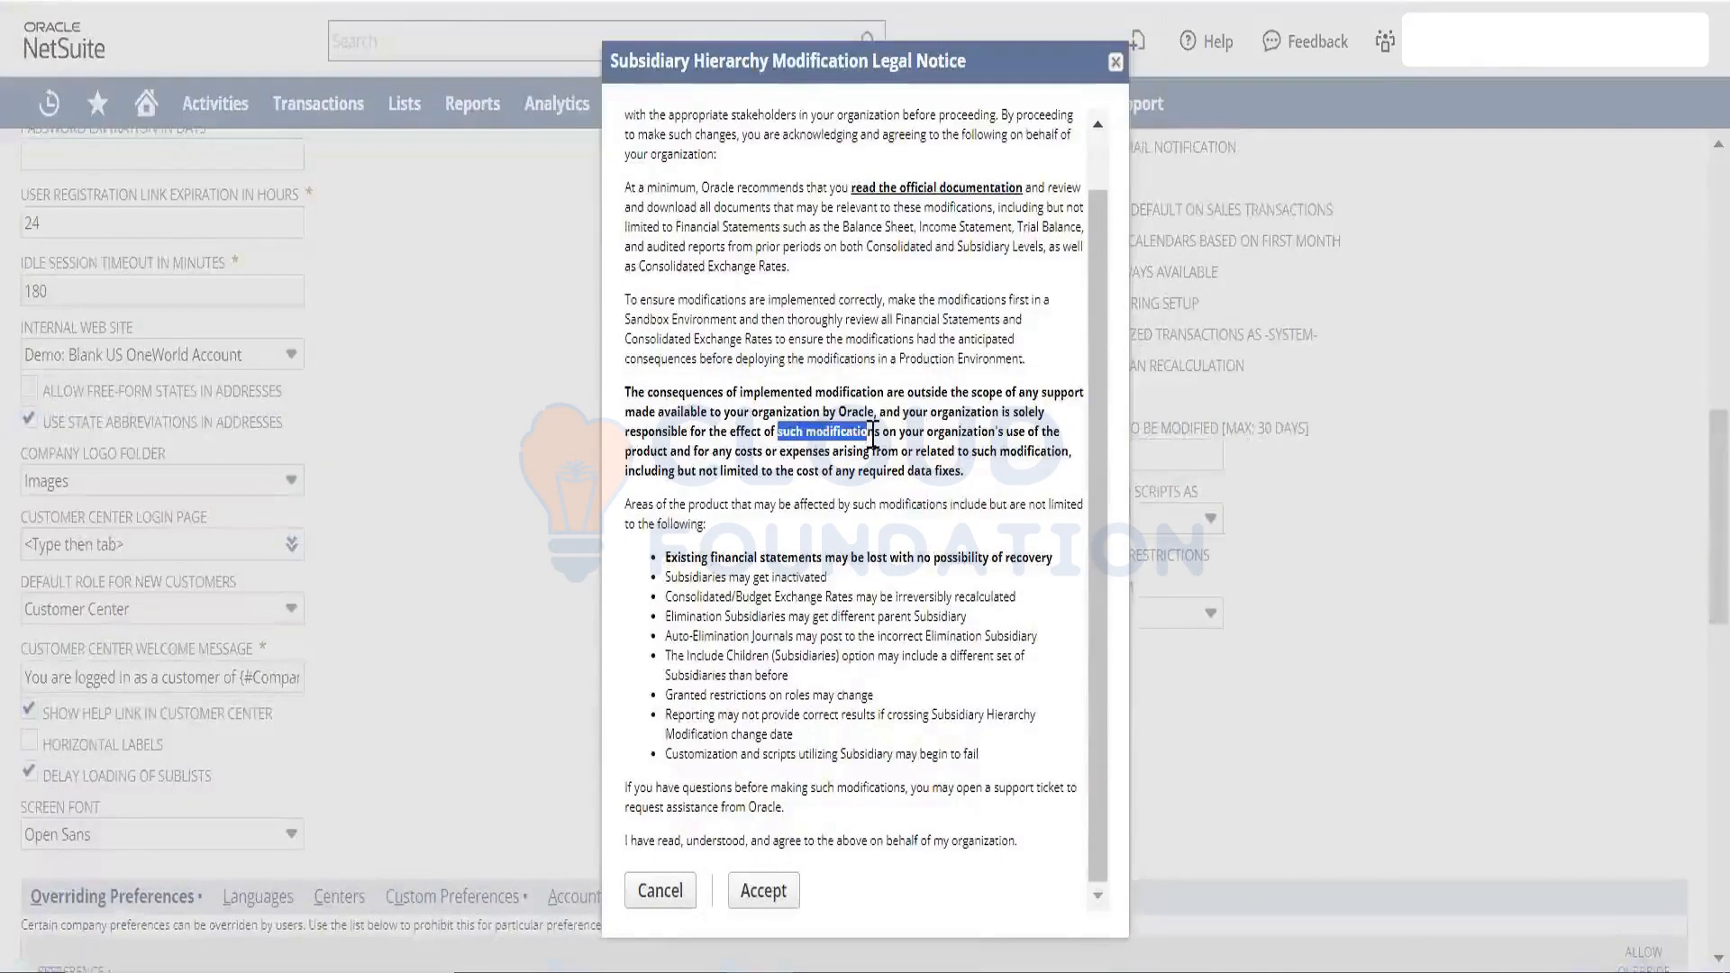
left_click(751, 880)
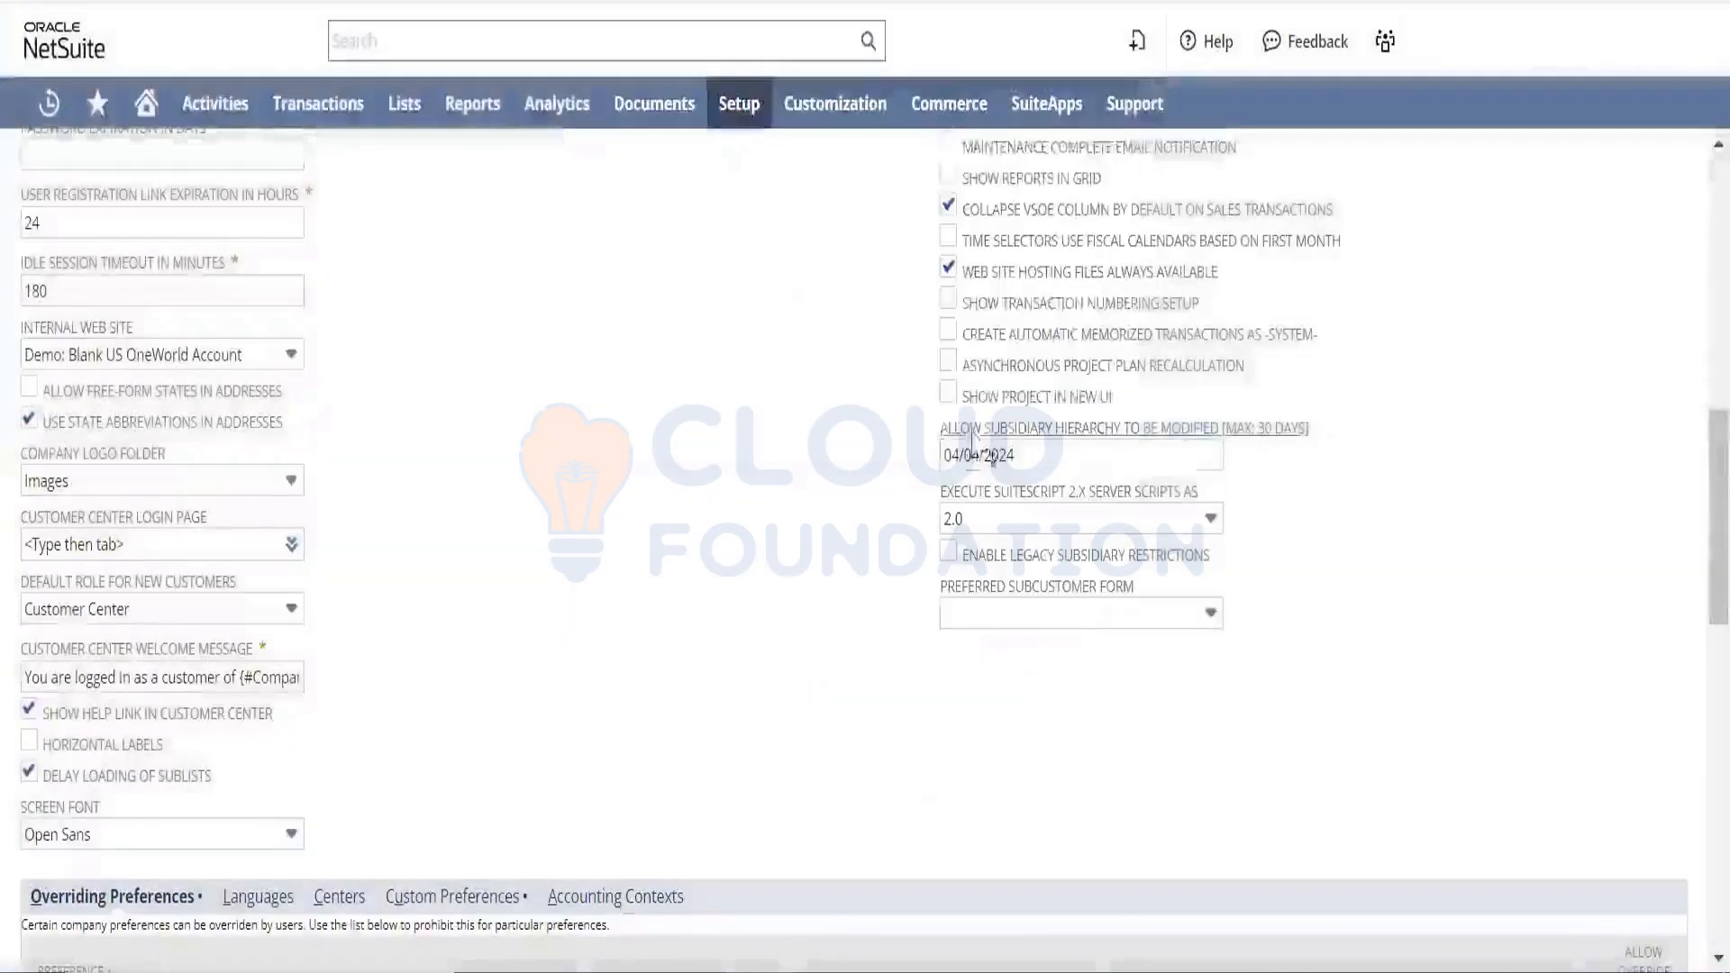
left_click(1025, 464)
left_click_drag(1023, 464, 876, 470)
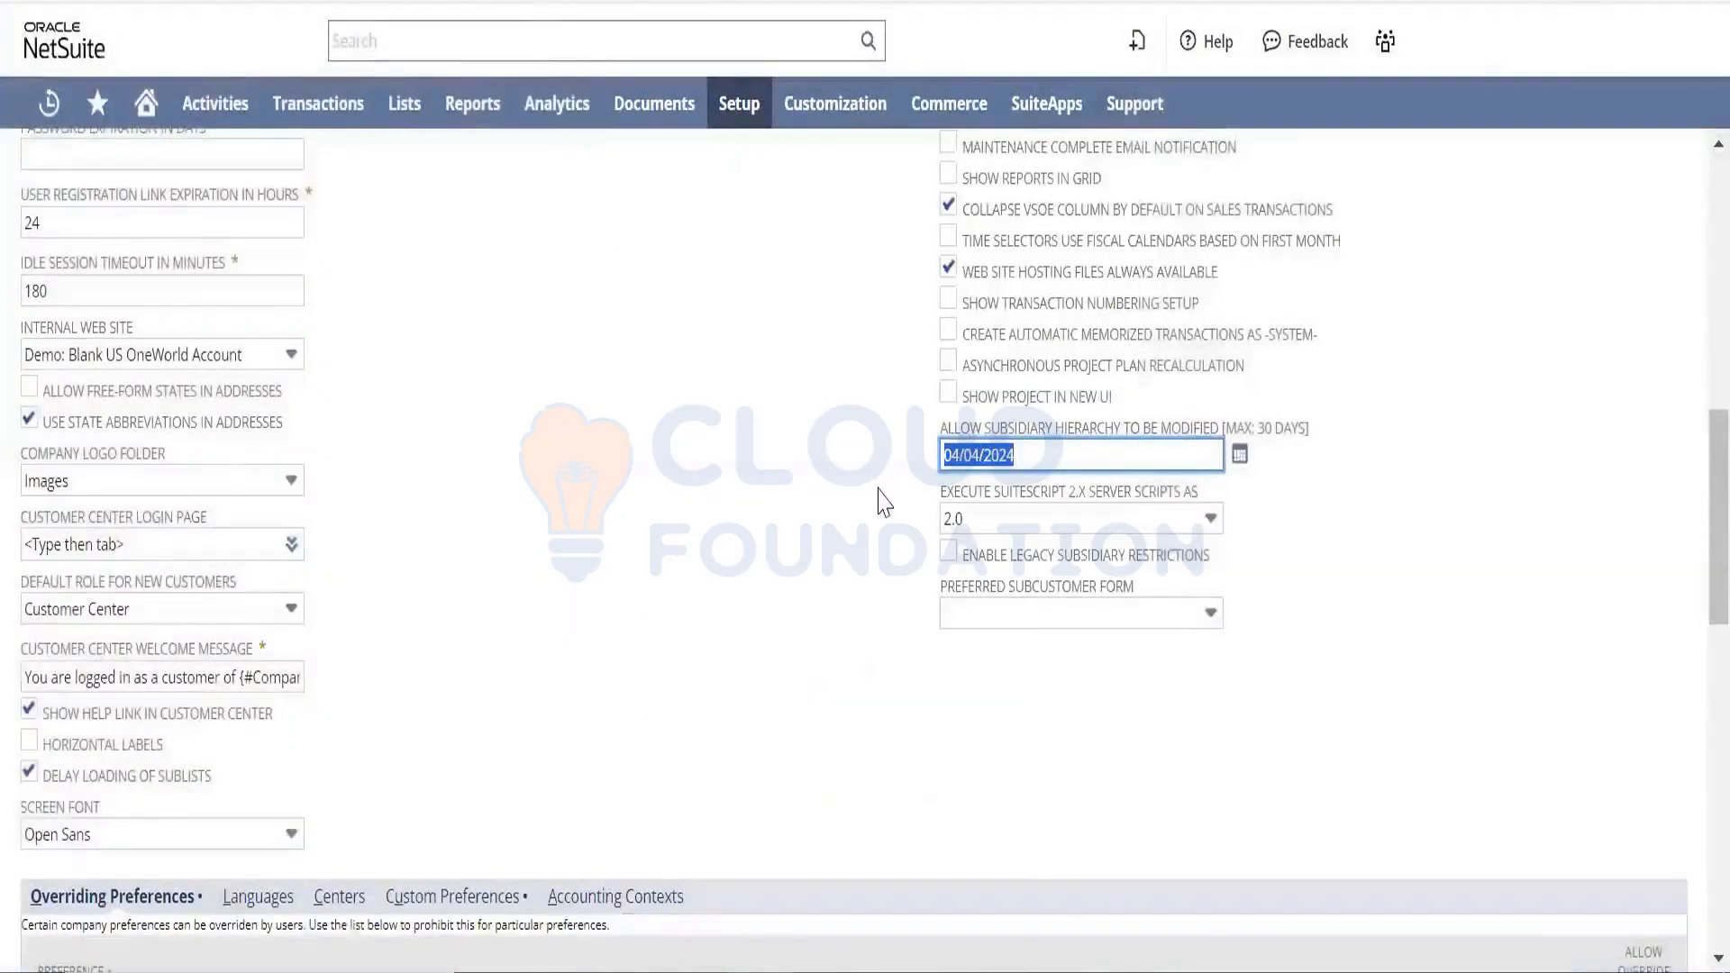
left_click(879, 489)
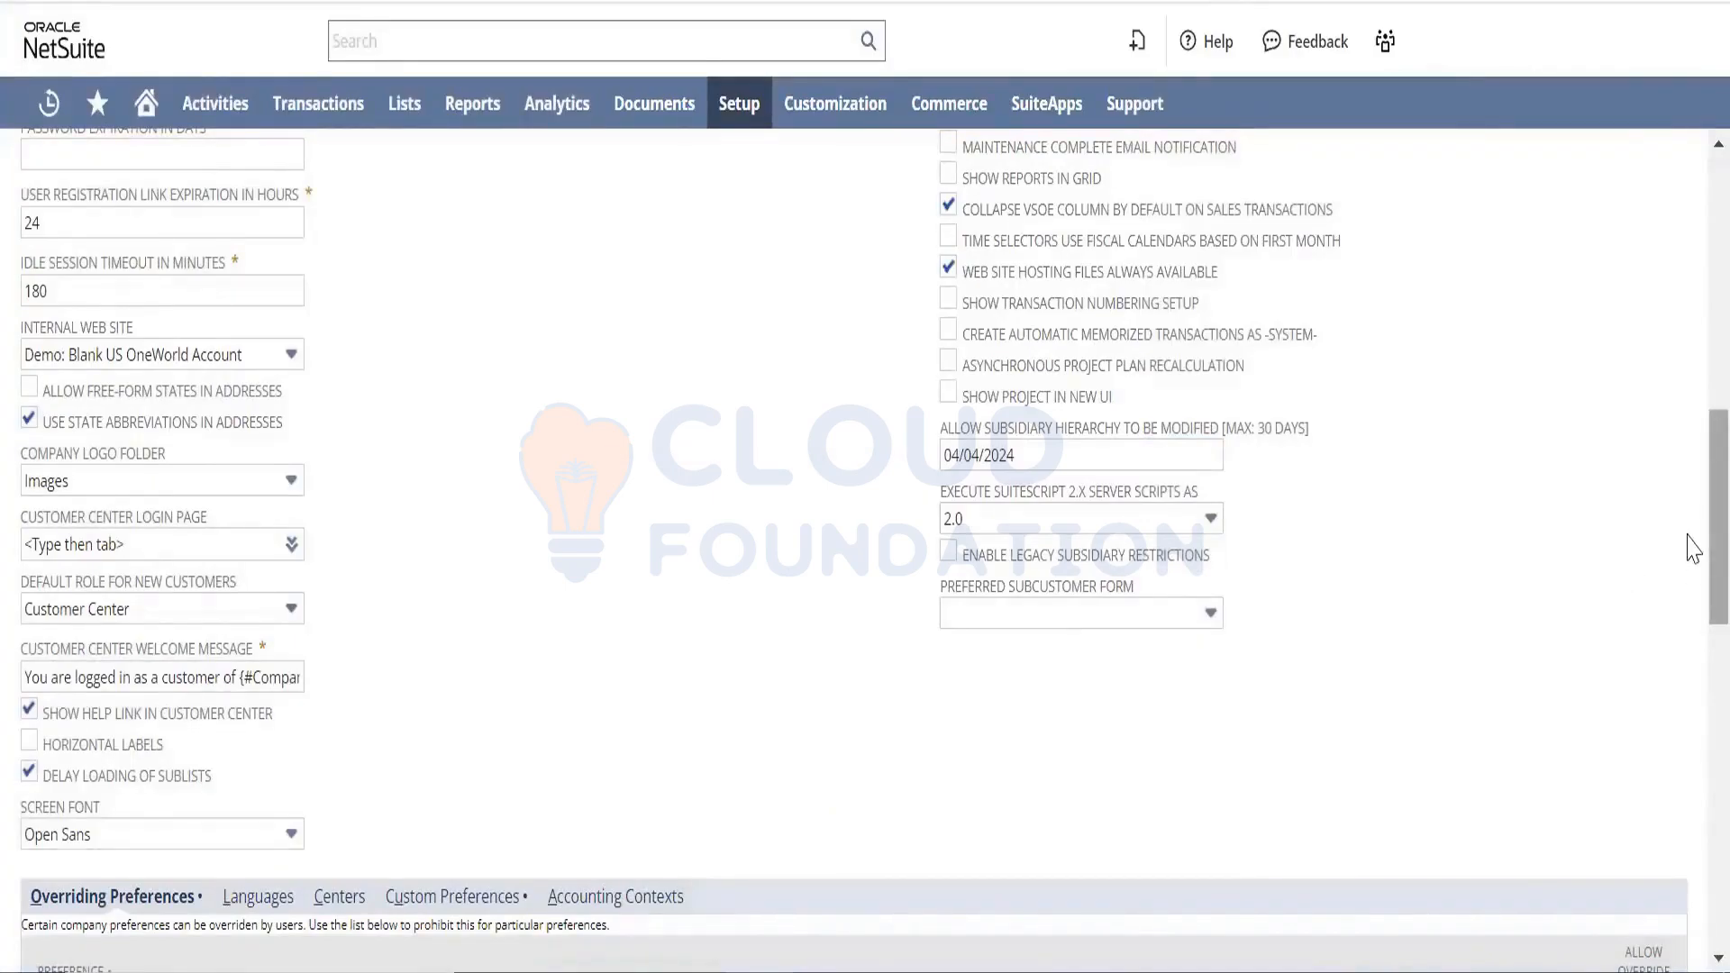
- Look through the Languages, Centers, Custom Preferences and Accounting Contexts settings of General Preferences, including the available translation languages
left_click_drag(1693, 545, 1692, 680)
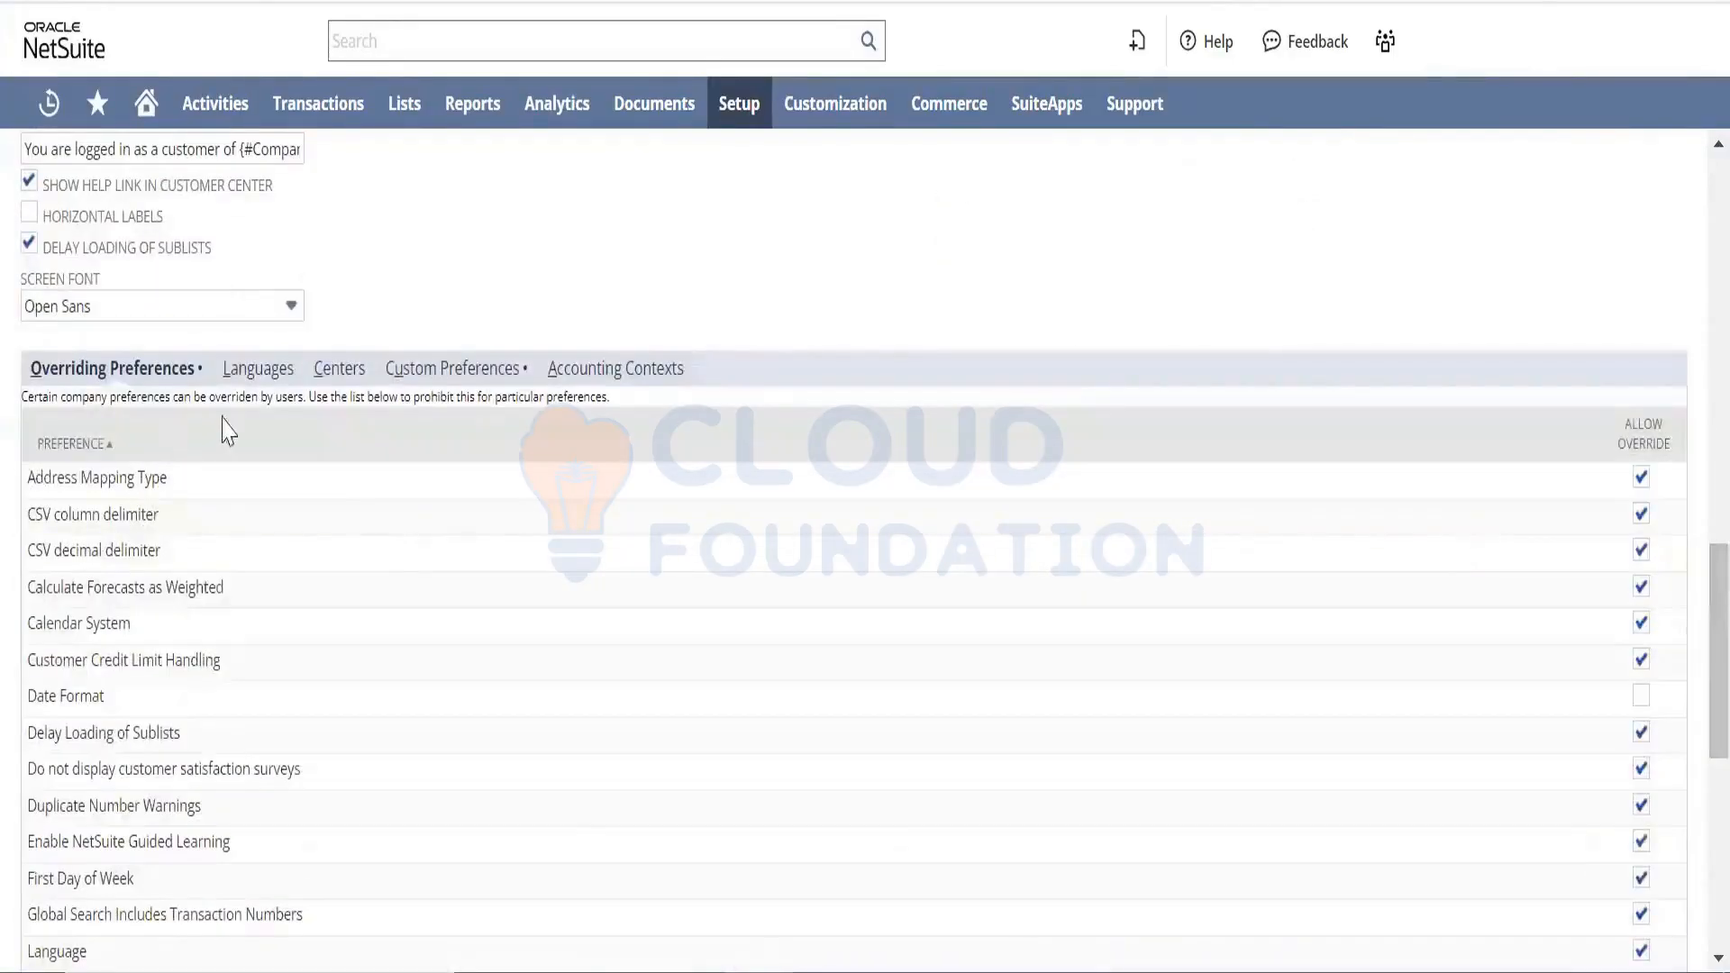
left_click(256, 371)
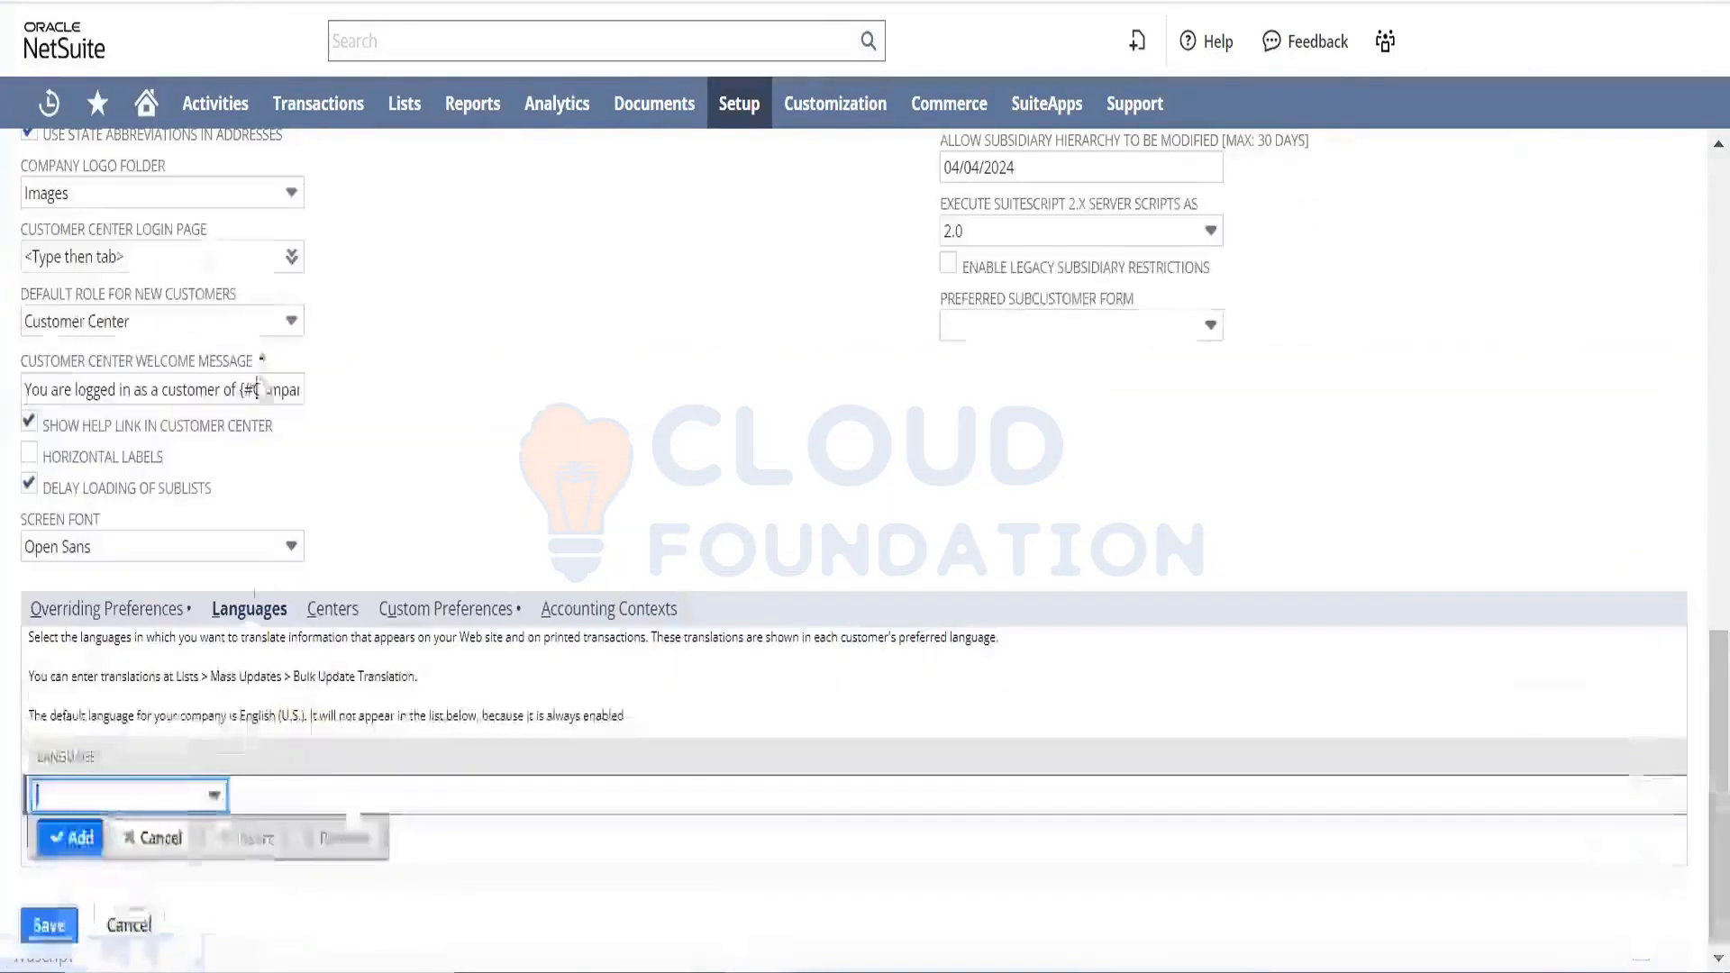
left_click(180, 797)
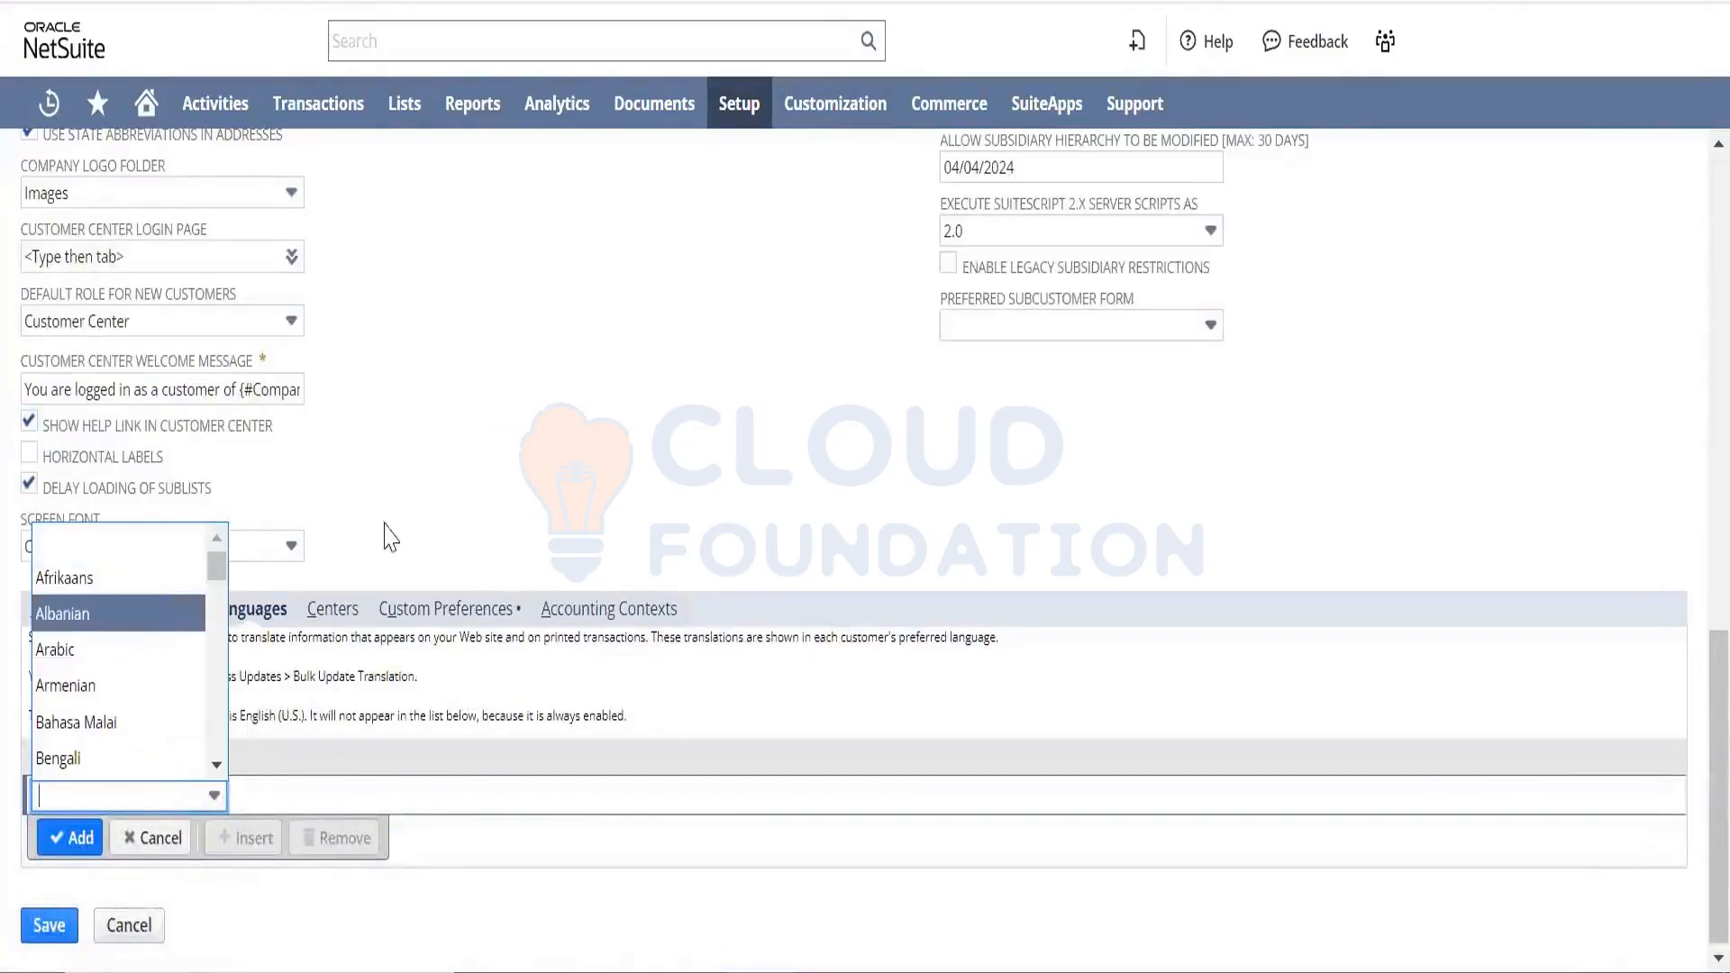
left_click(539, 448)
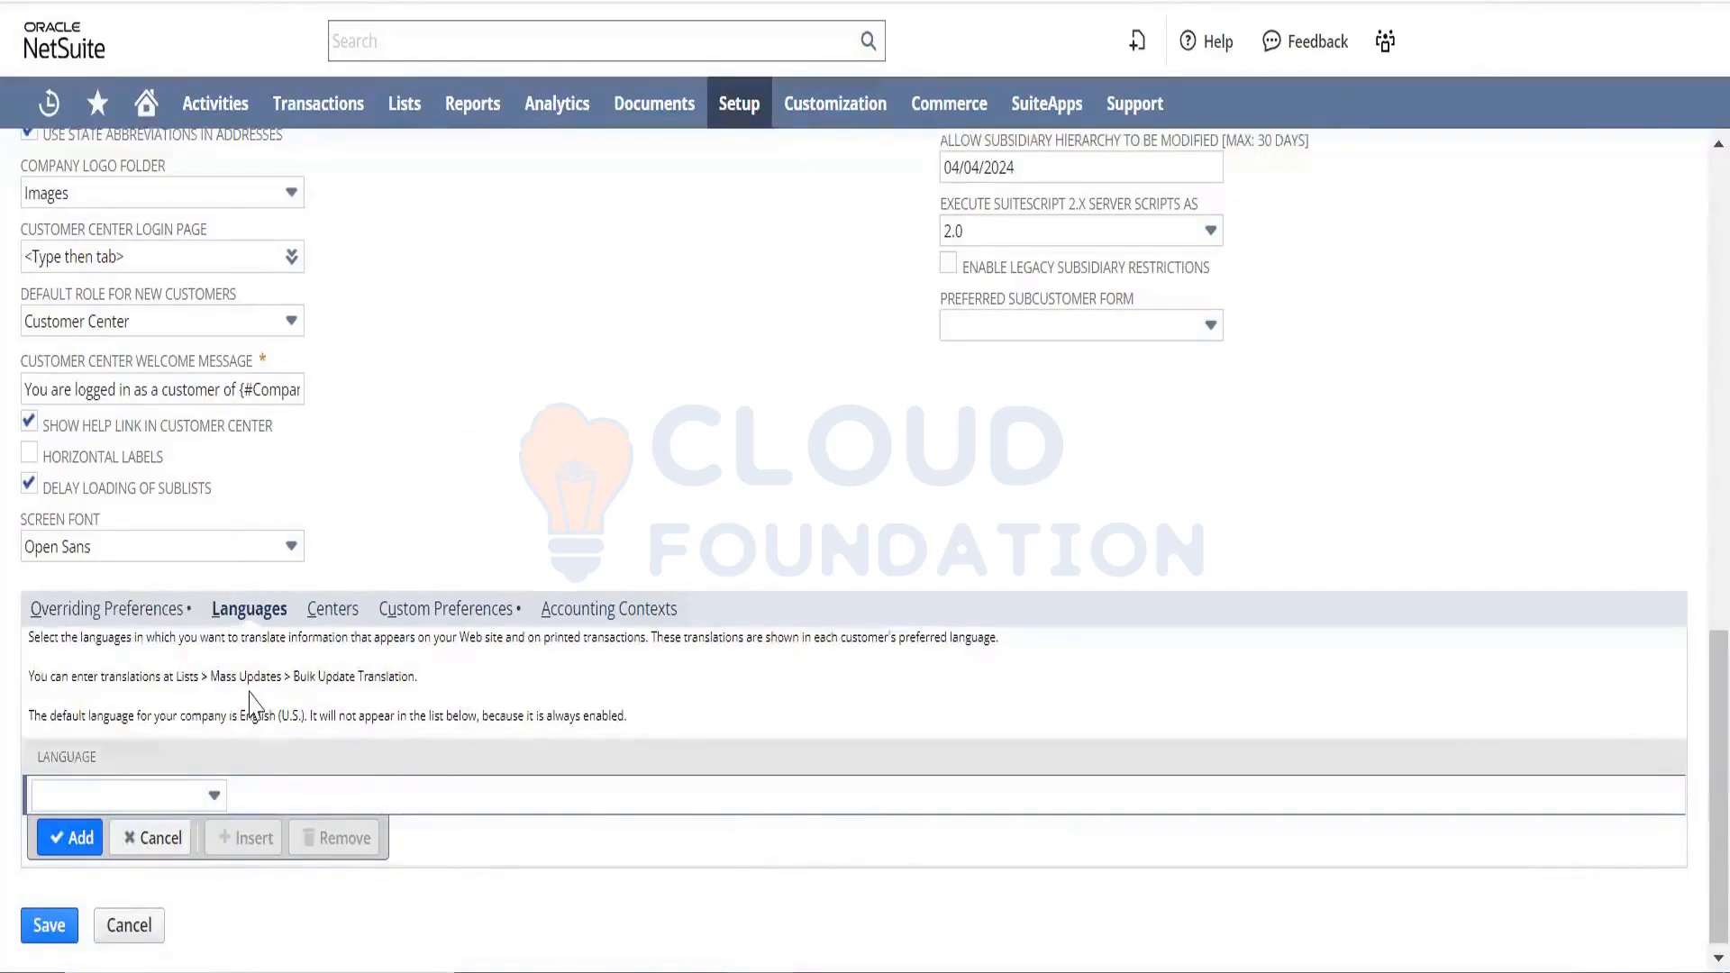
left_click(350, 621)
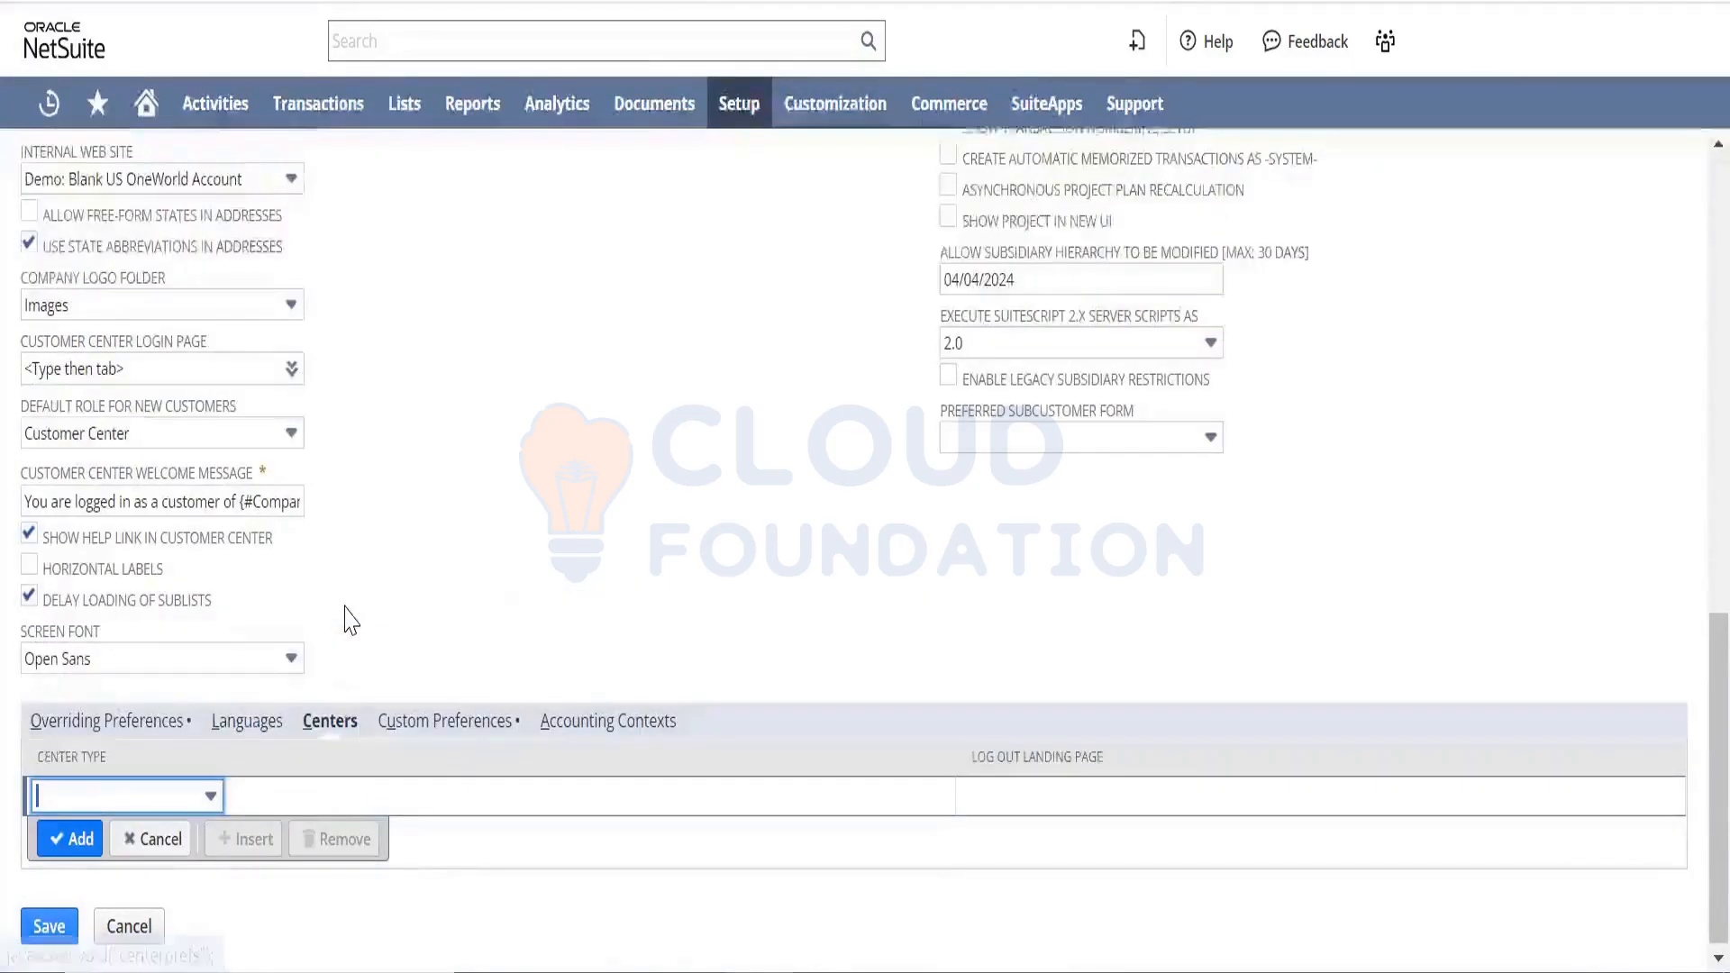
left_click(426, 722)
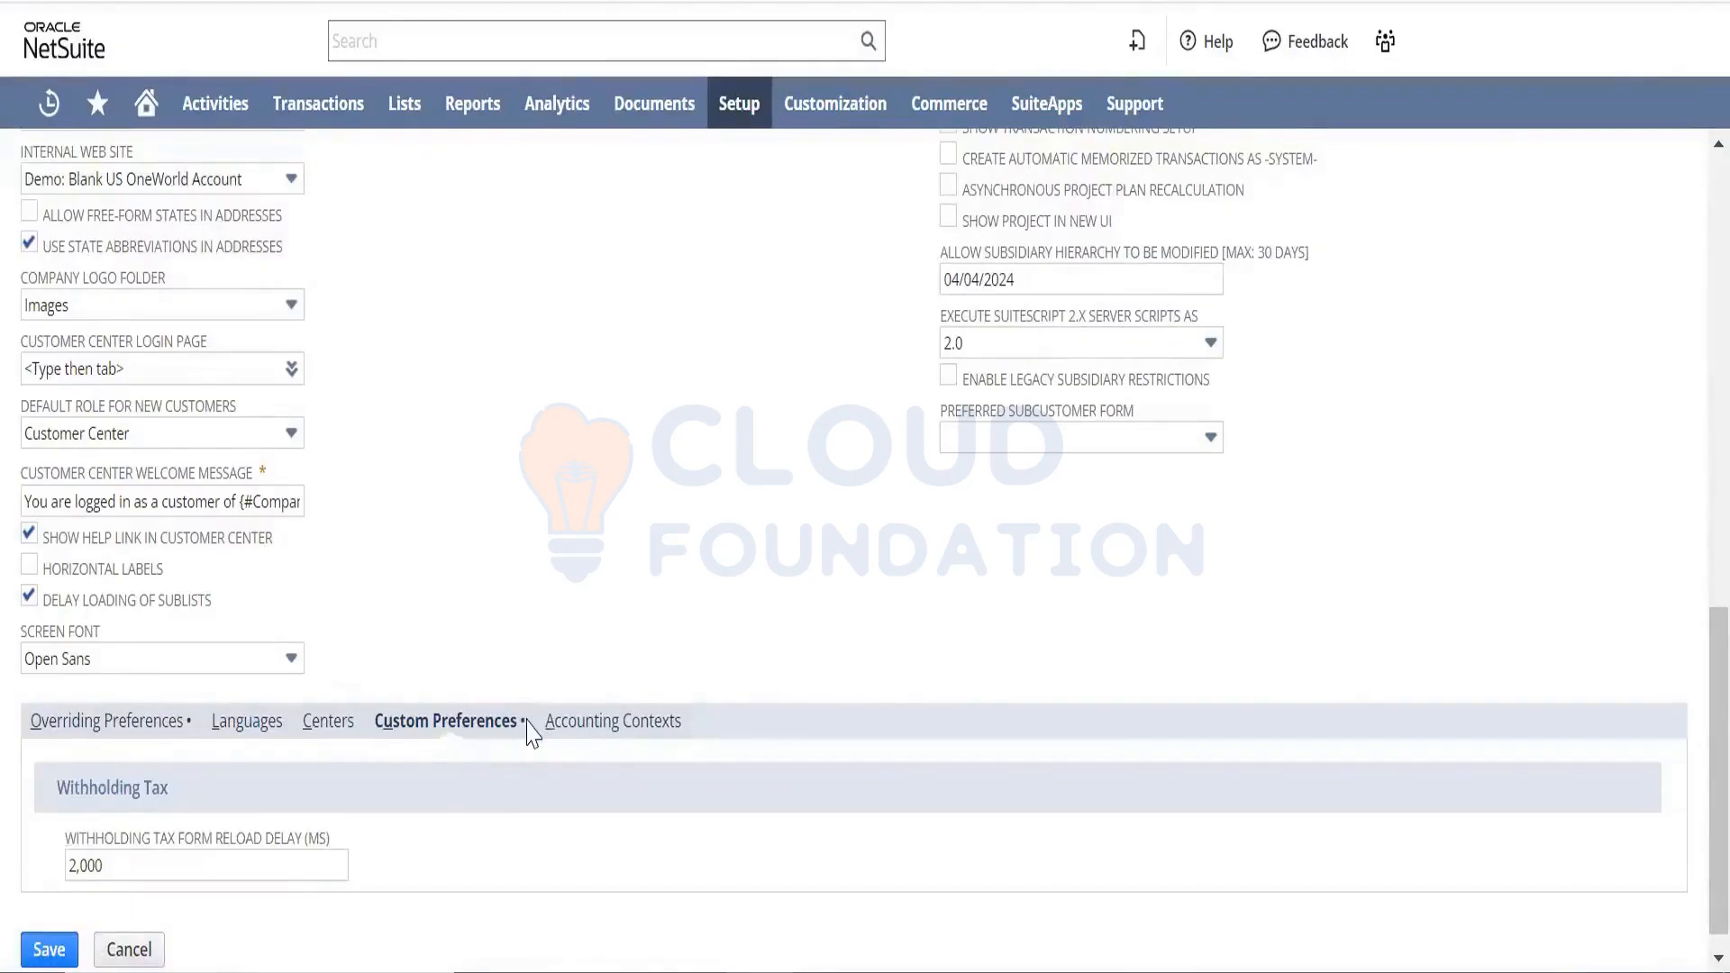
left_click(606, 732)
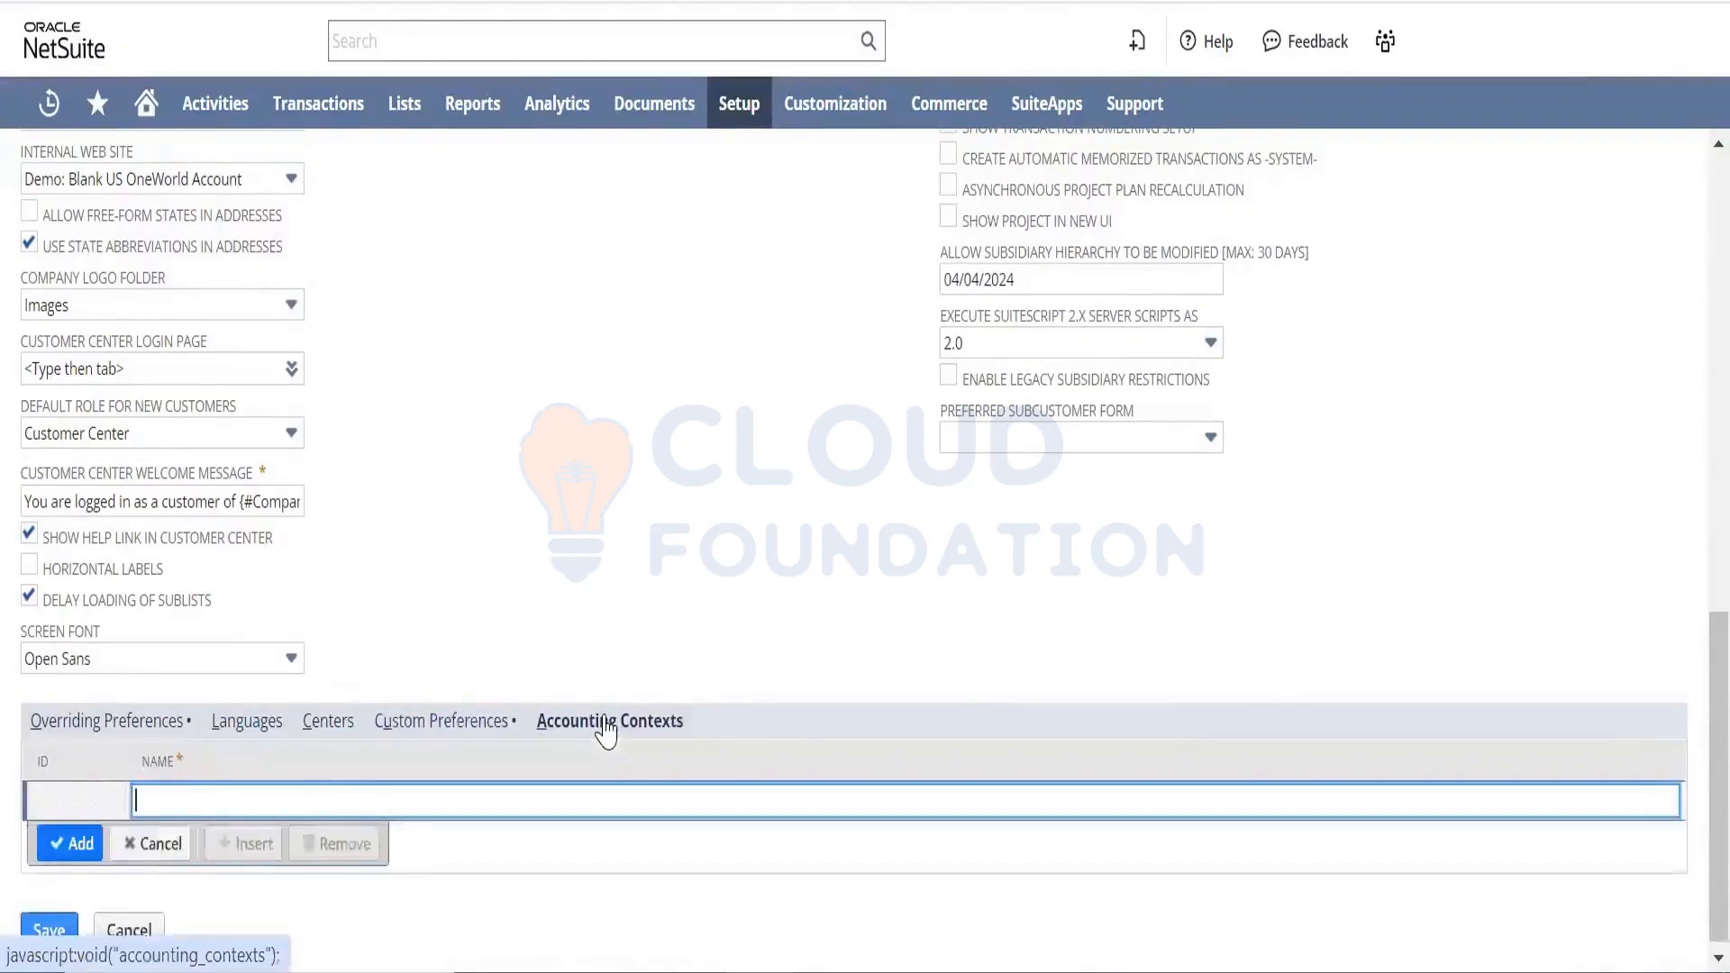
- Review the full Overriding Preferences list to see which company preferences users may override
left_click(124, 725)
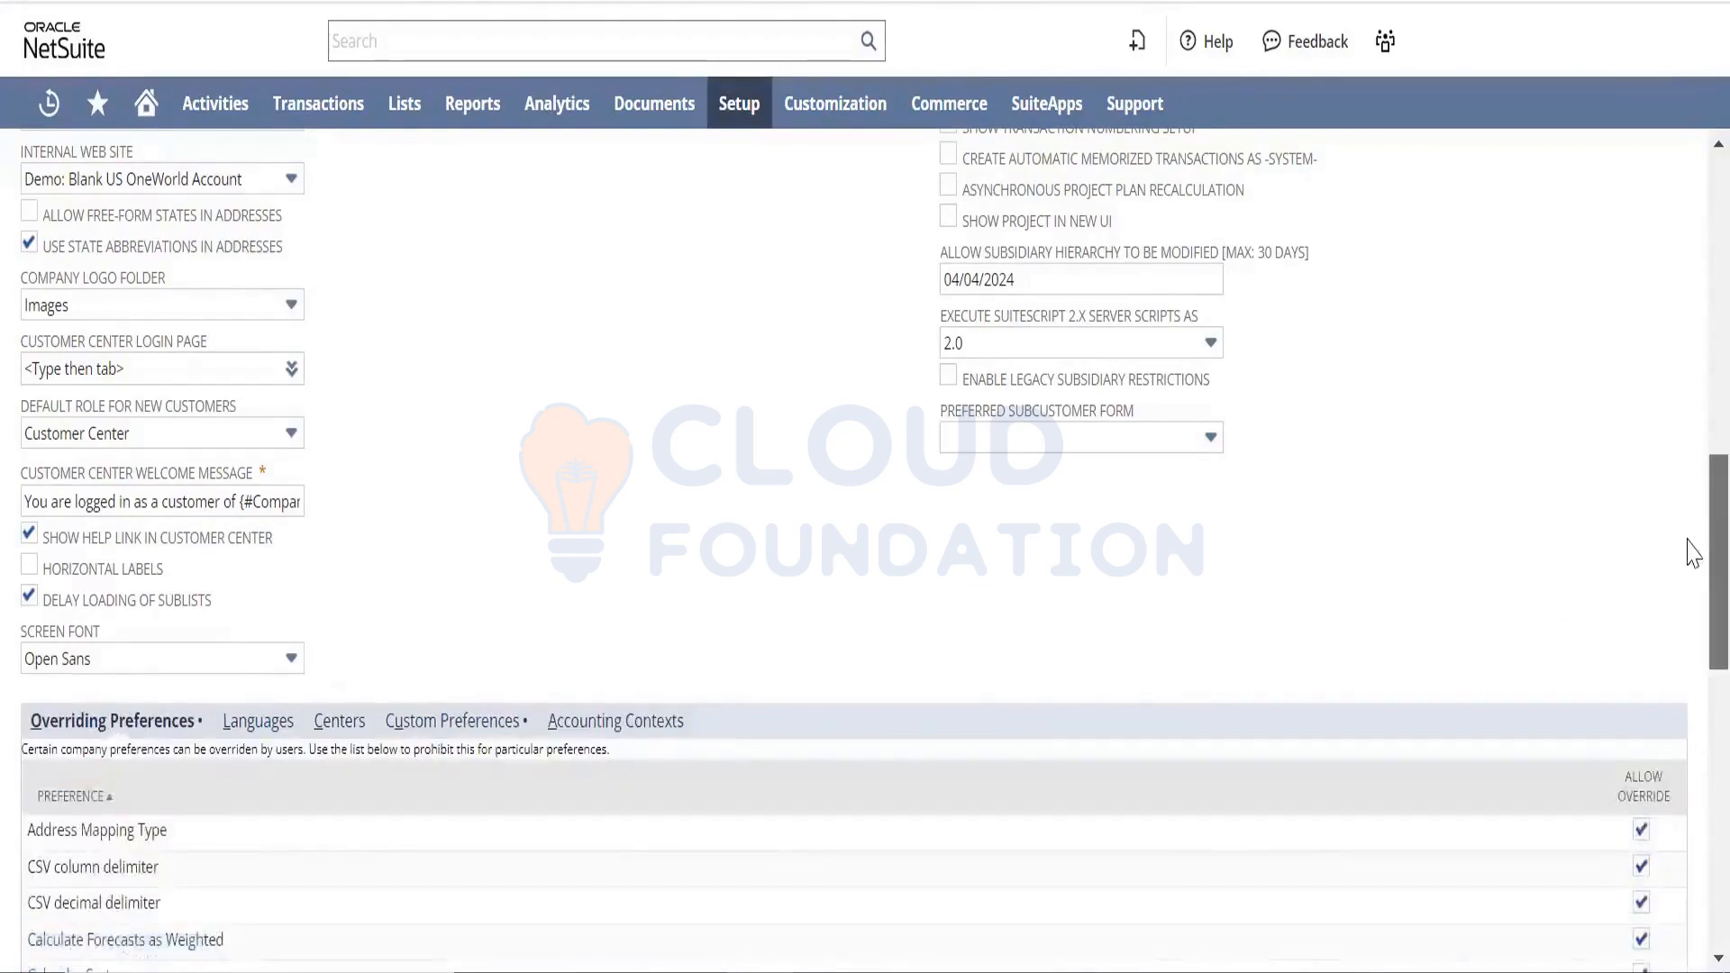
scroll(1693, 748, "down", 3)
scroll(1692, 748, "down", 5)
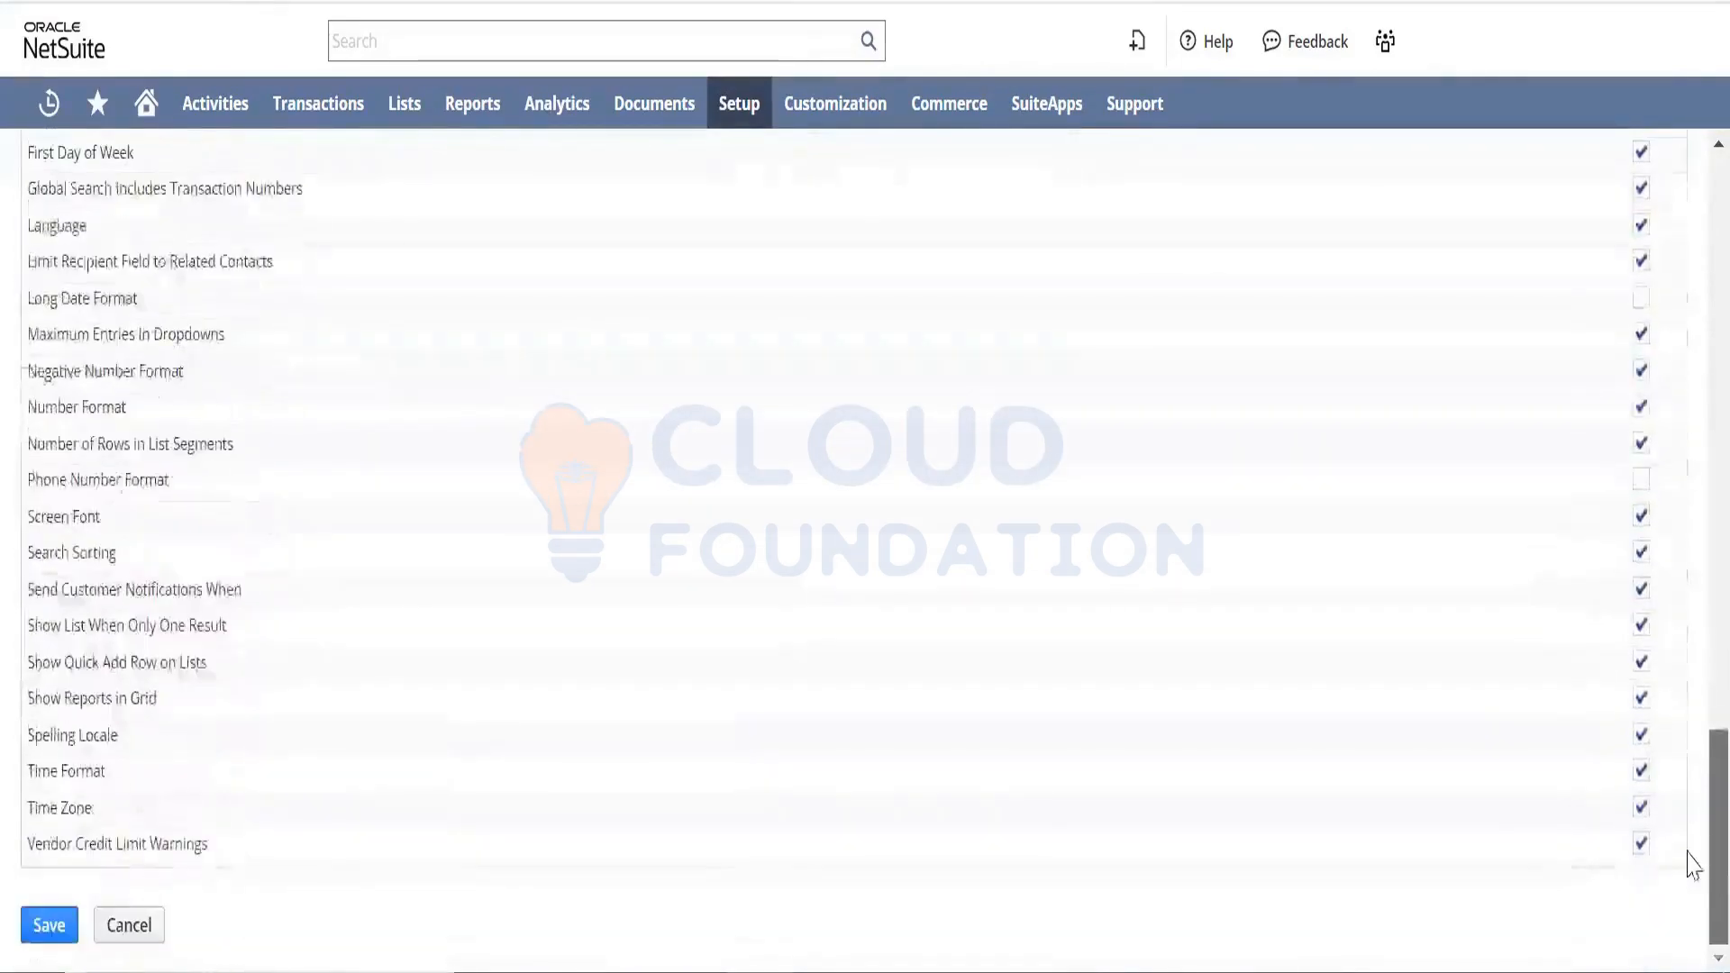
scroll(1692, 762, "up", 15)
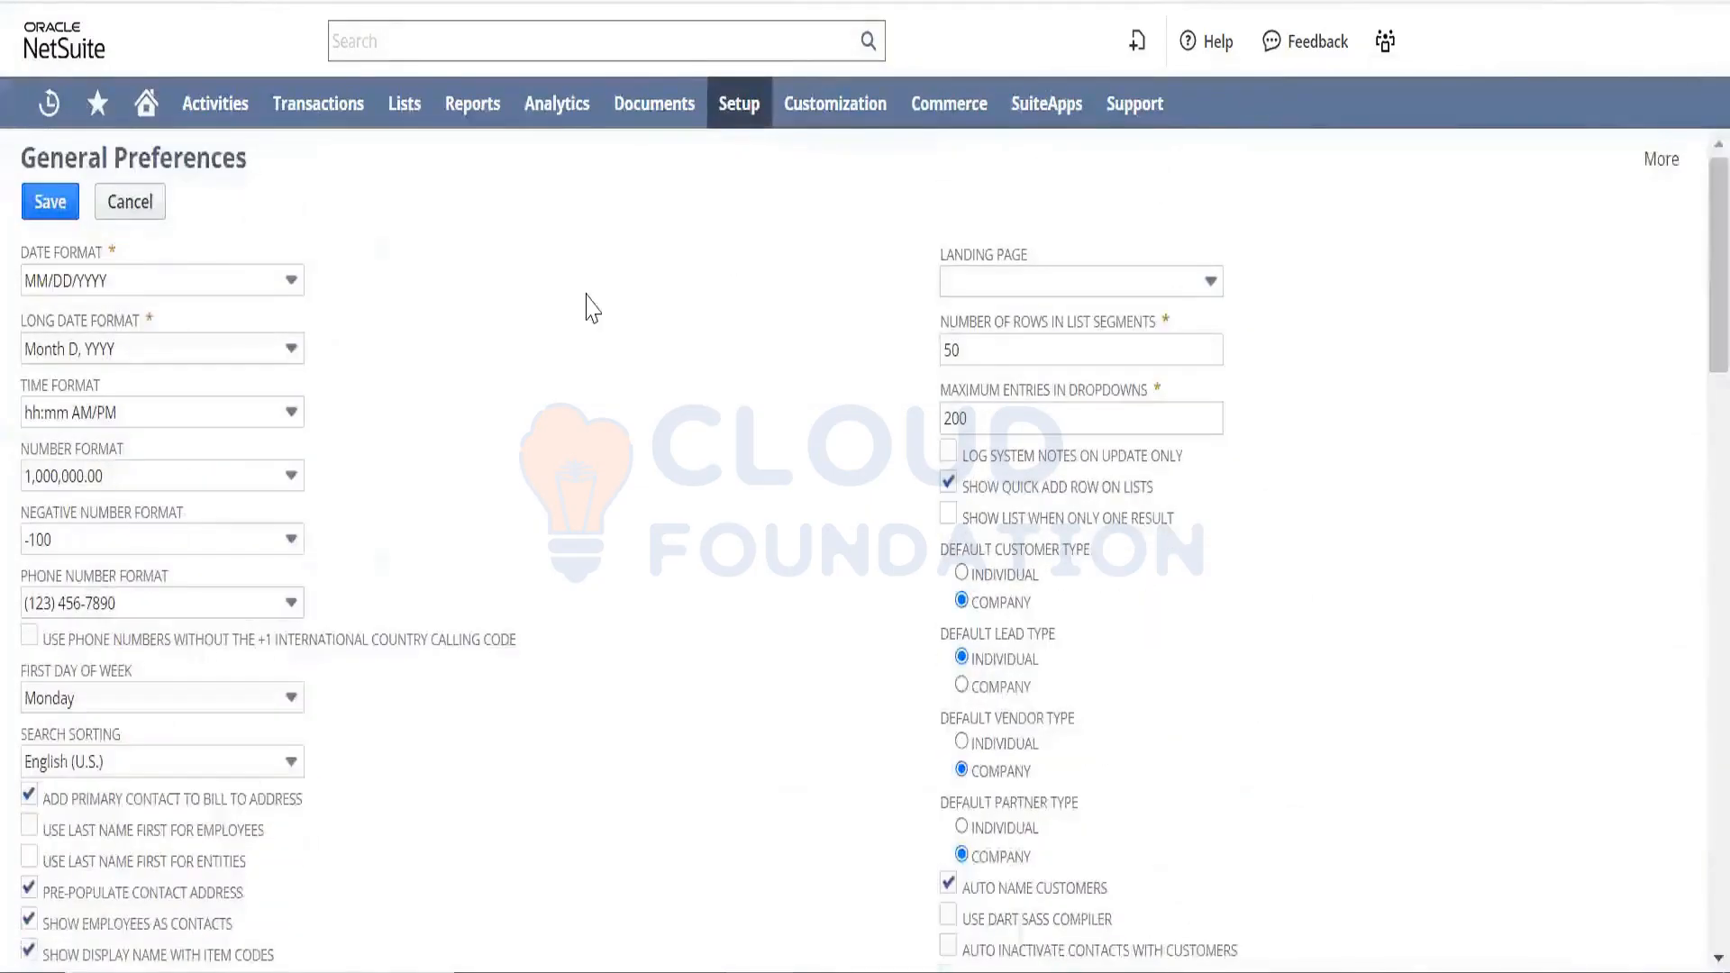